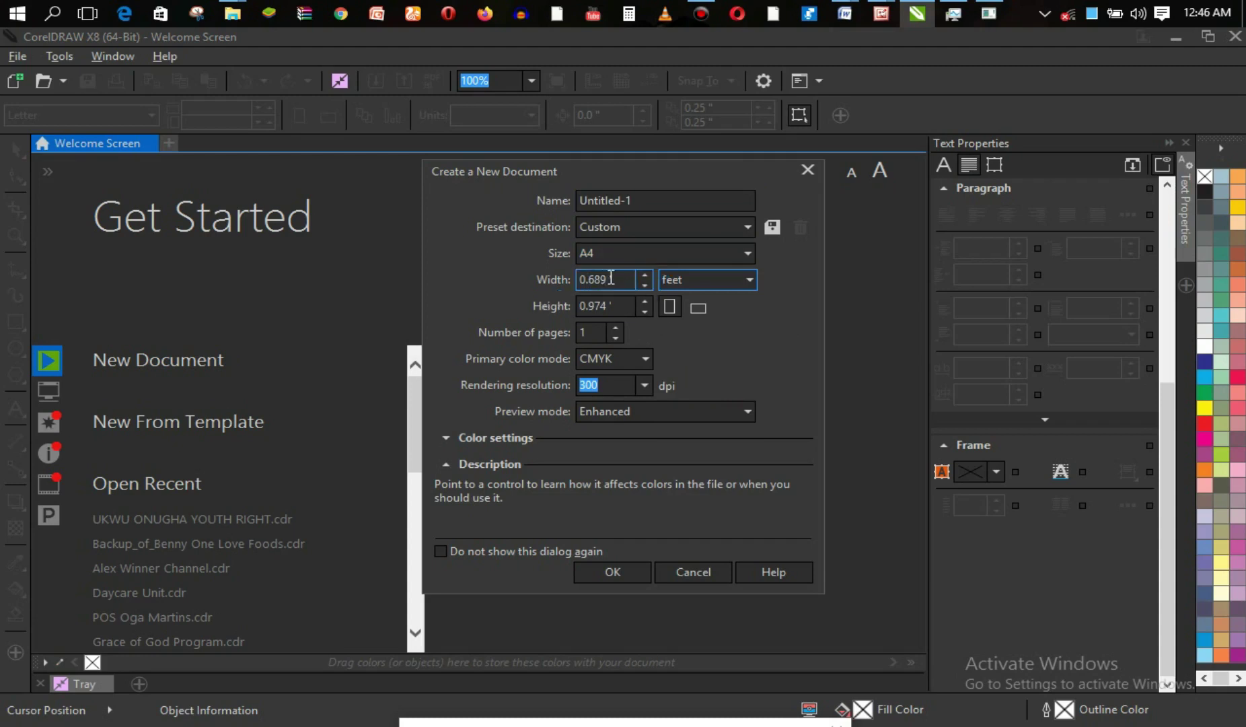
# Create a new document with page width 8 ft and height 3 ft.
pyautogui.moveTo(617, 278); pyautogui.dragTo(554, 278)
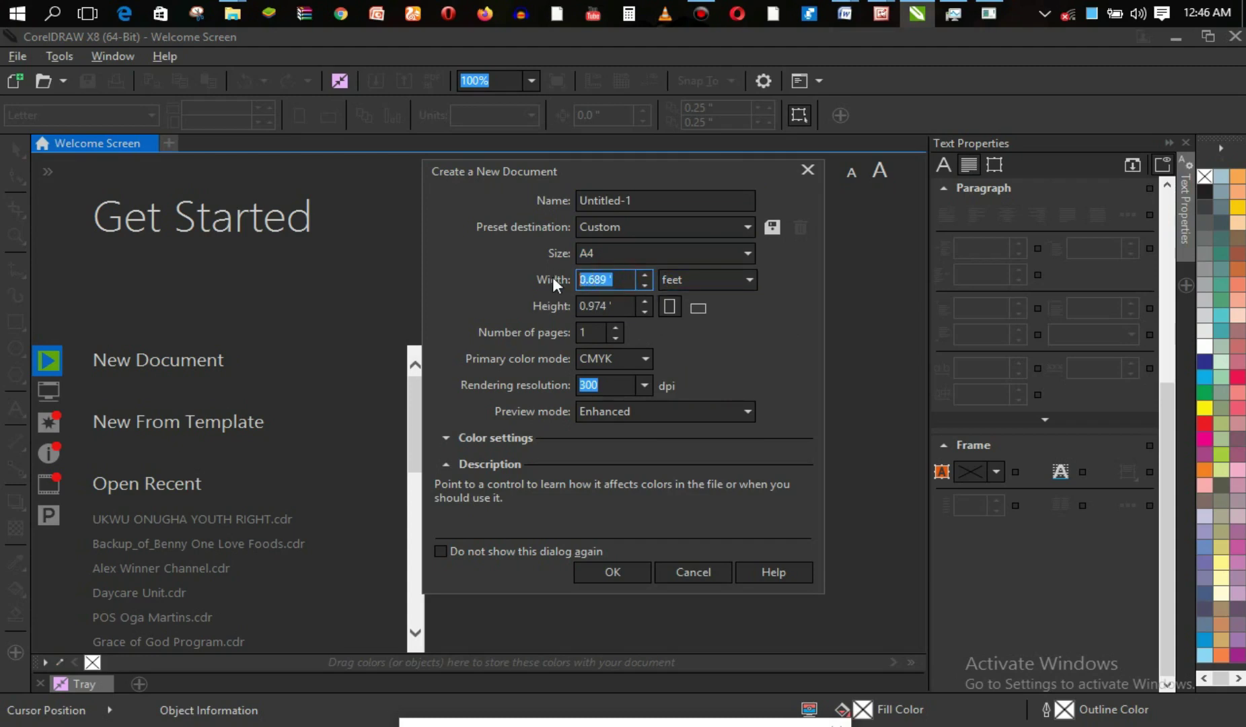
pyautogui.write('8')
pyautogui.moveTo(618, 307); pyautogui.dragTo(577, 307)
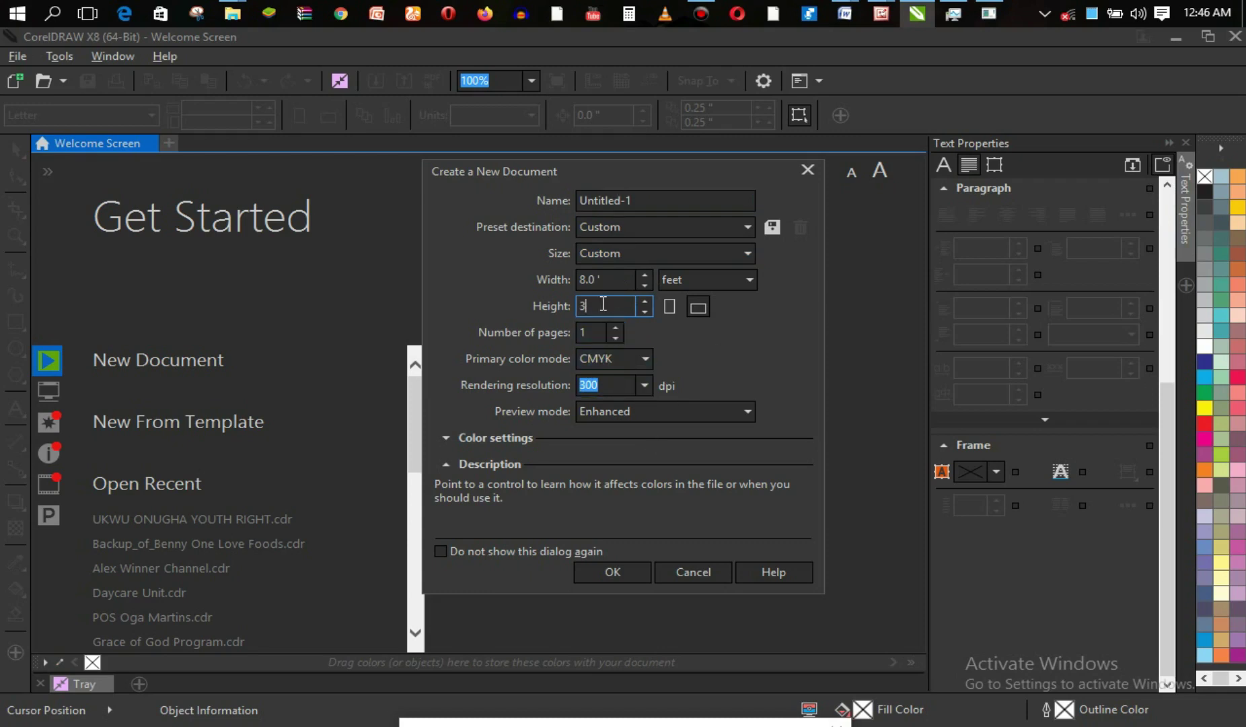
pyautogui.click(613, 572)
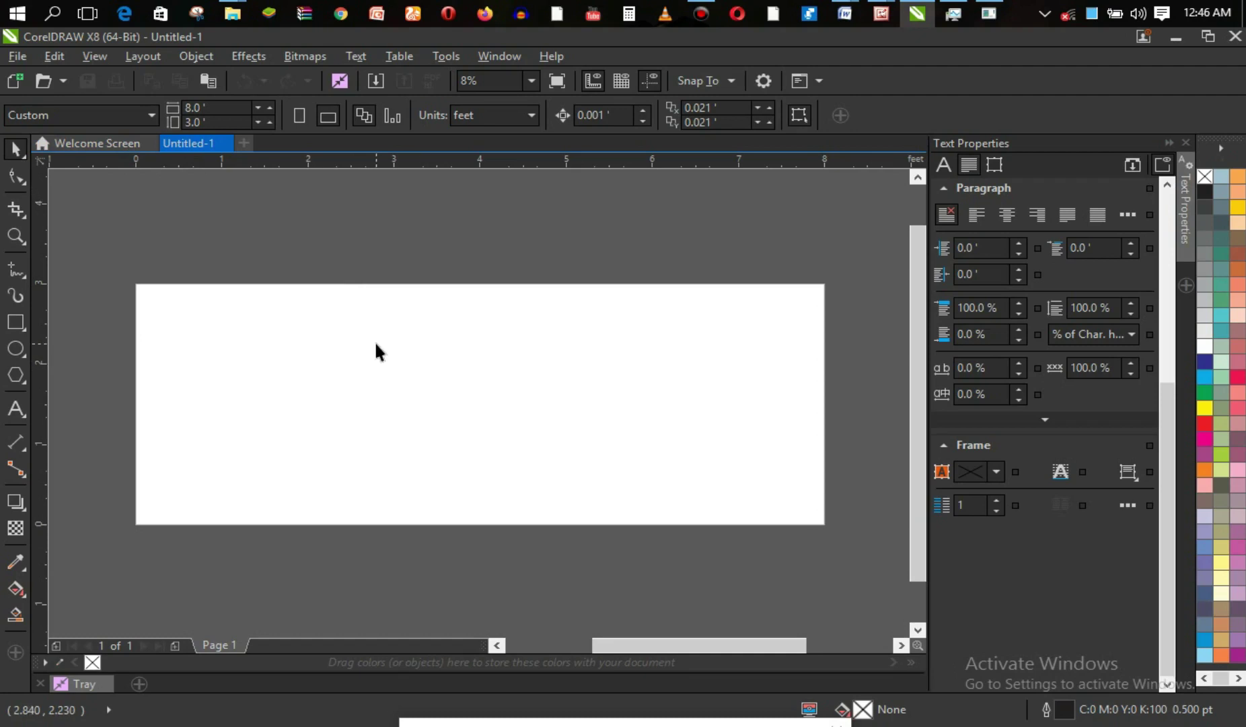
# Draw a trial freehand line on the page, then undo it.
pyautogui.click(16, 271)
pyautogui.click(137, 427)
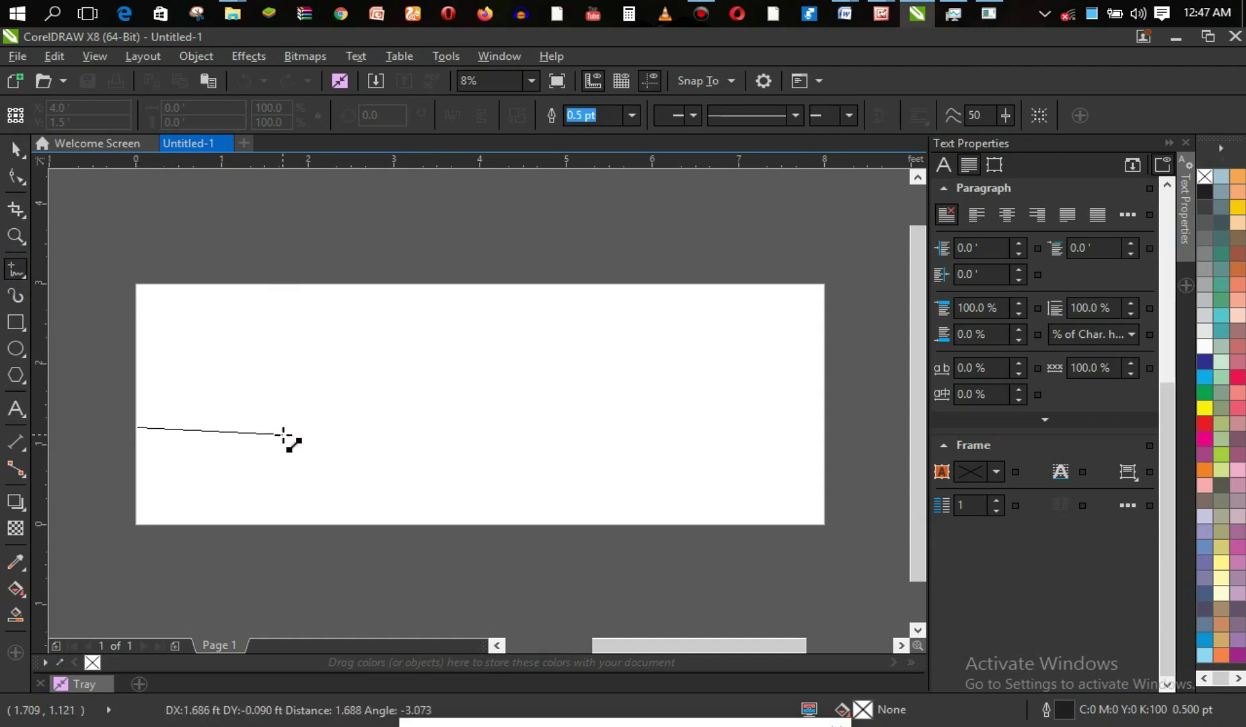
pyautogui.click(325, 406)
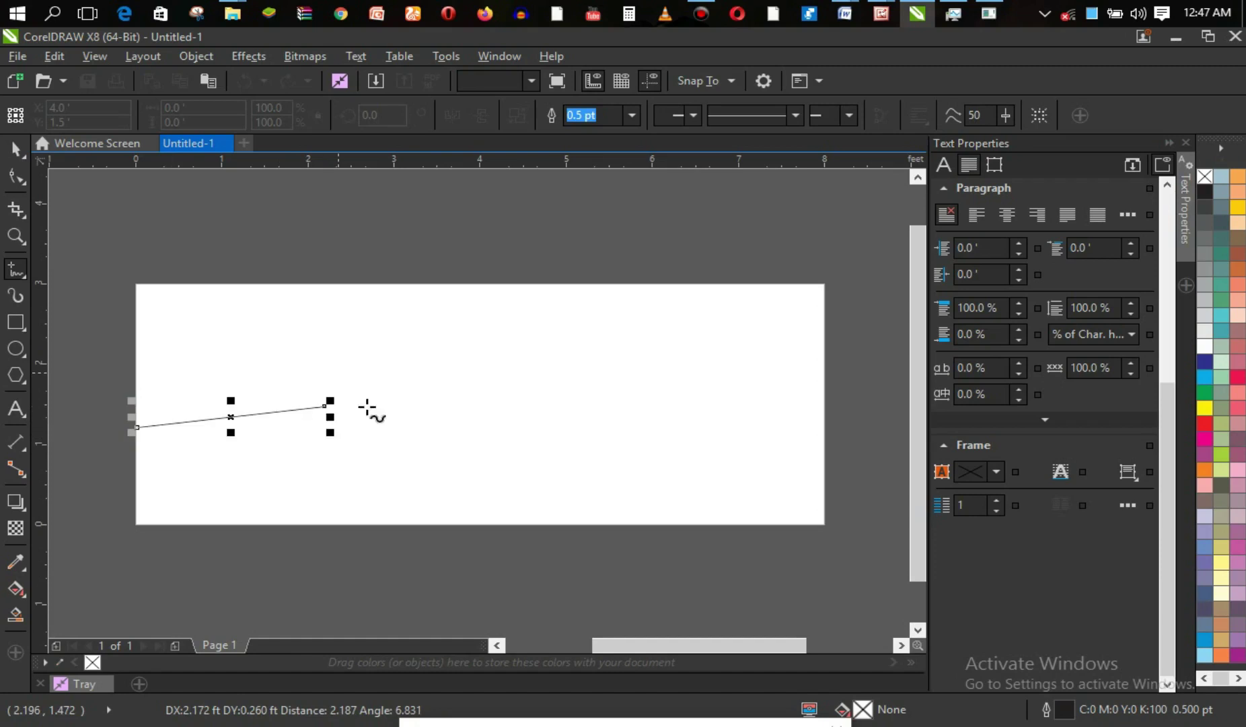
pyautogui.hotkey('ctrl', 'z')
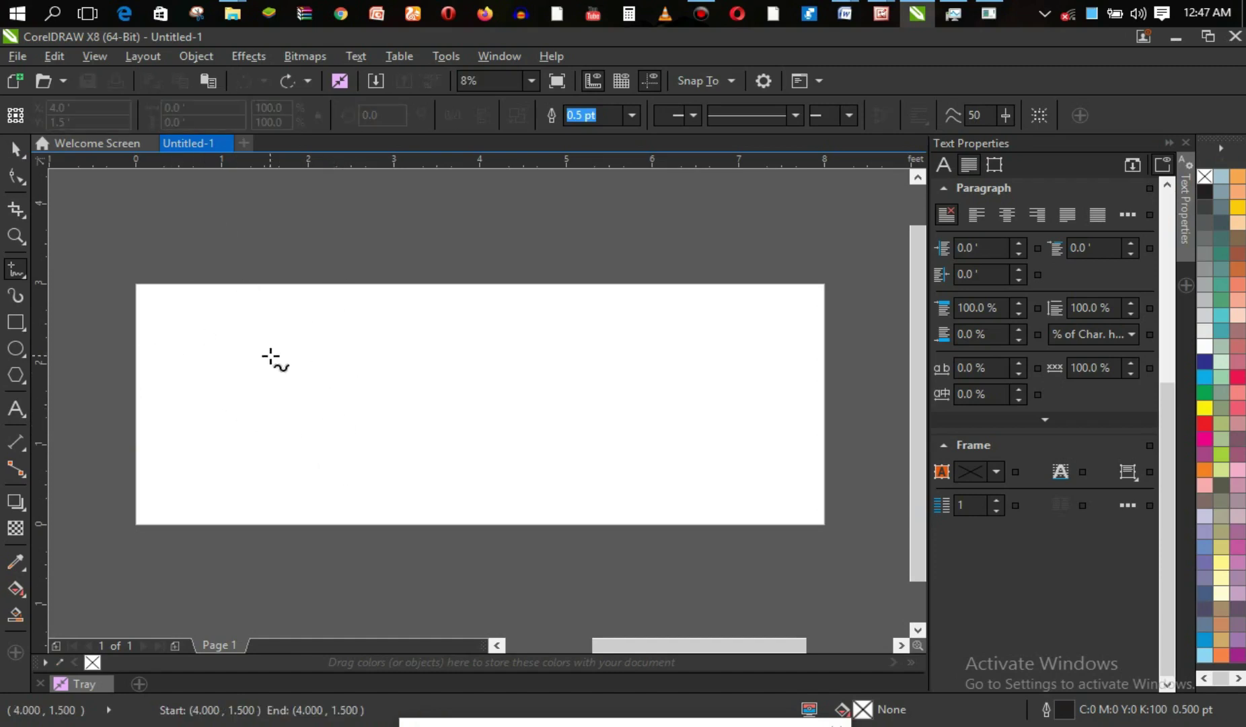
# Add a page-sized 8 × 3 ft rectangle with its outline set to None.
pyautogui.click(15, 148)
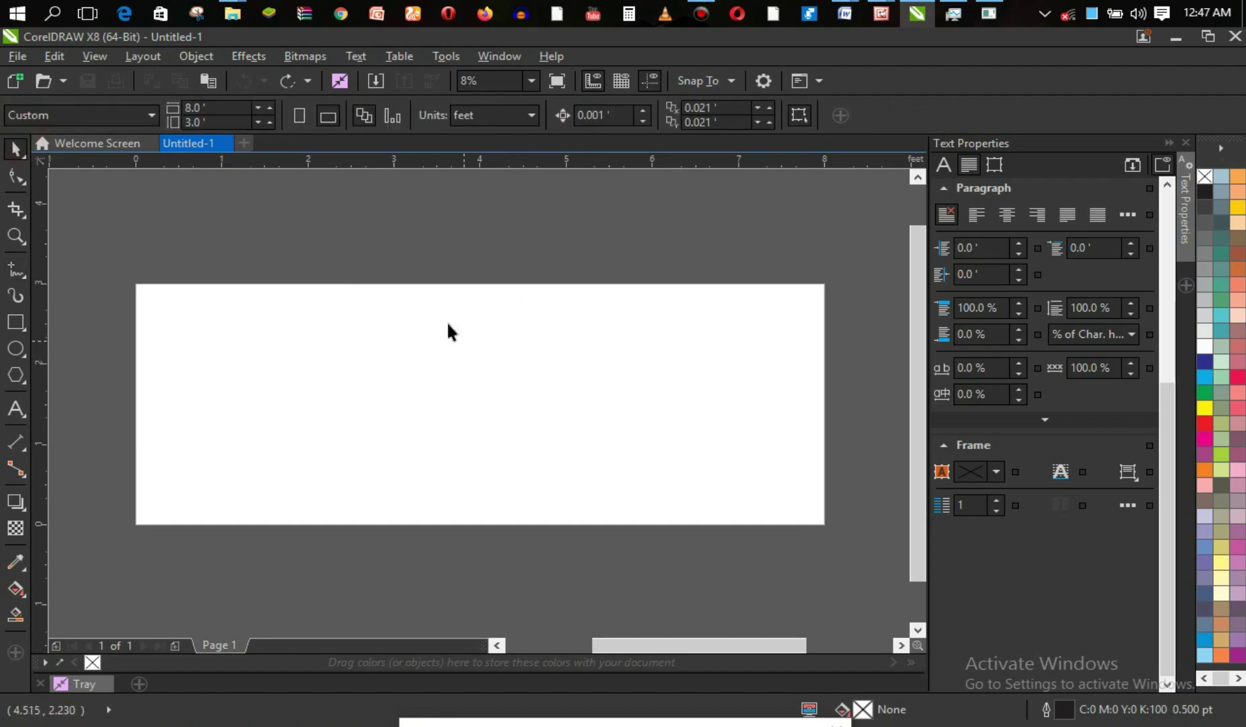
pyautogui.doubleClick(15, 323)
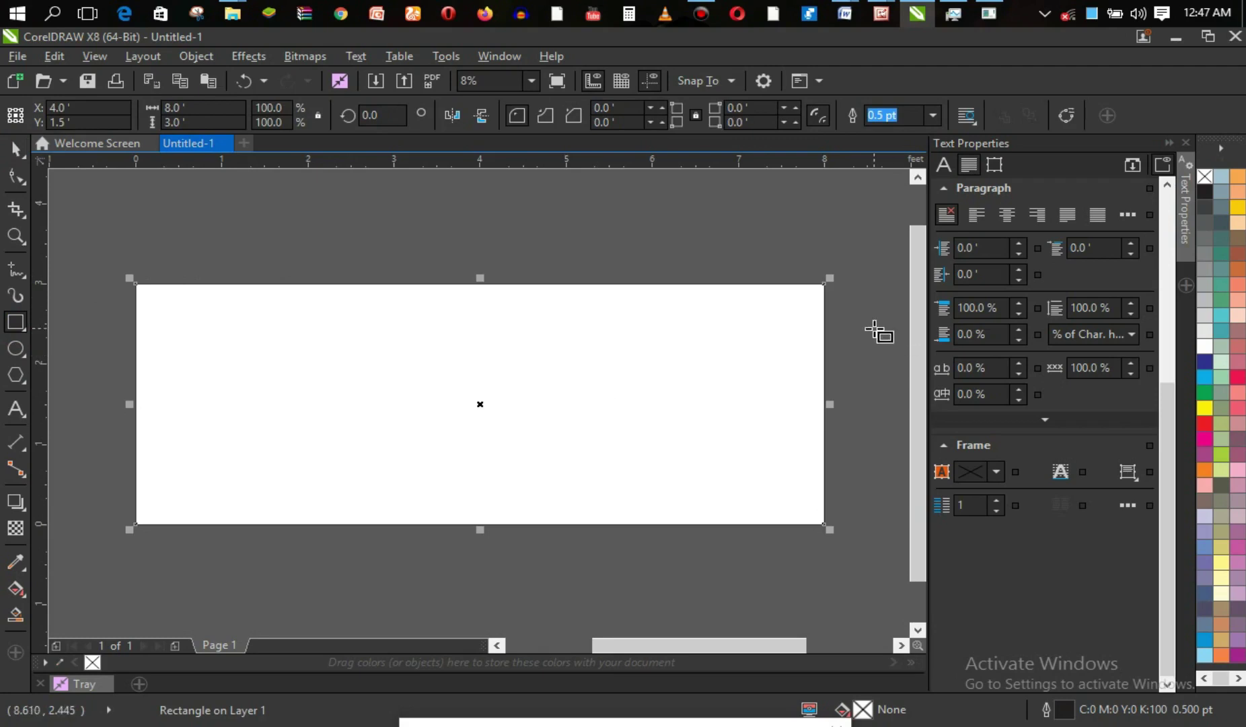
pyautogui.rightClick(1205, 178)
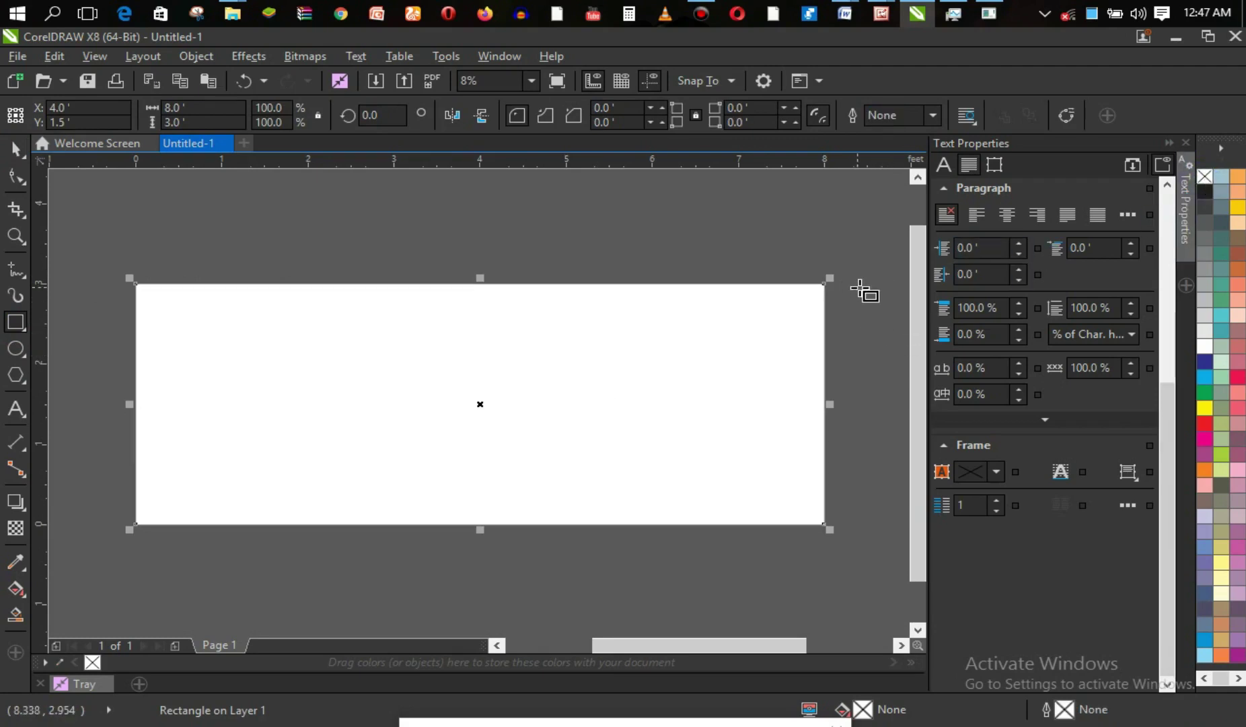
pyautogui.click(16, 148)
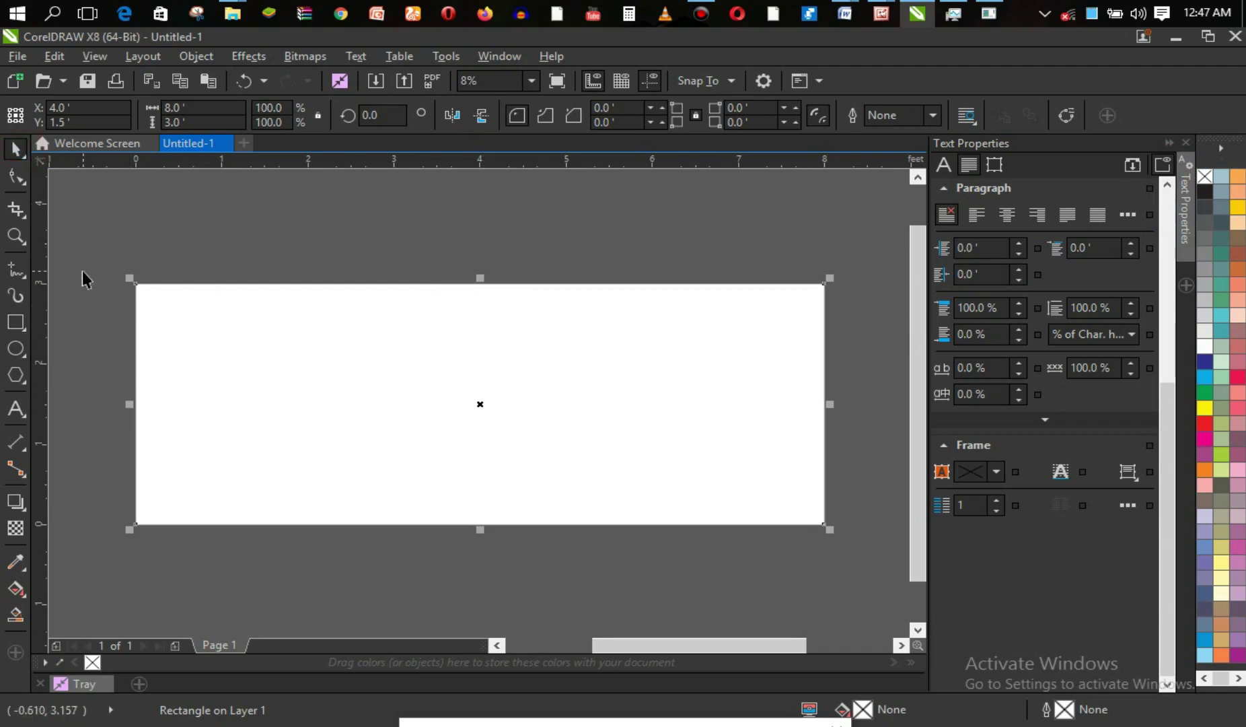
pyautogui.click(16, 269)
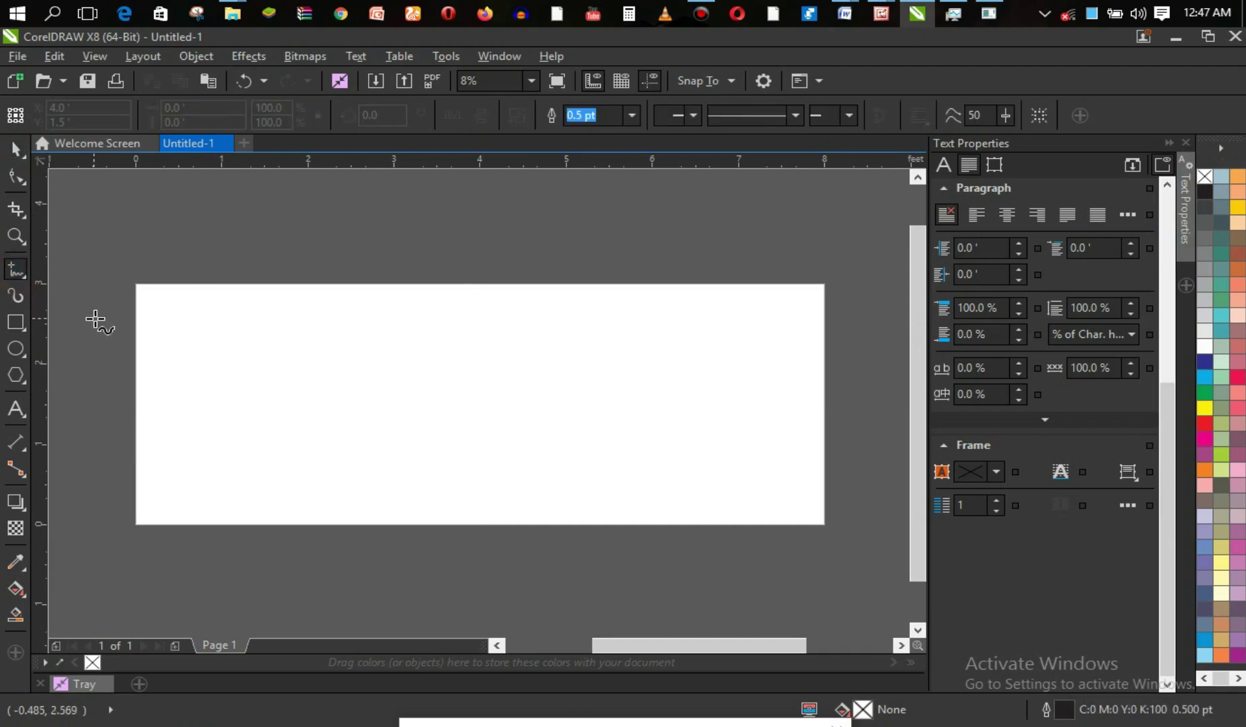
# Draw a straight 8 ft horizontal freehand line from the page's left edge to its right edge.
pyautogui.click(136, 433)
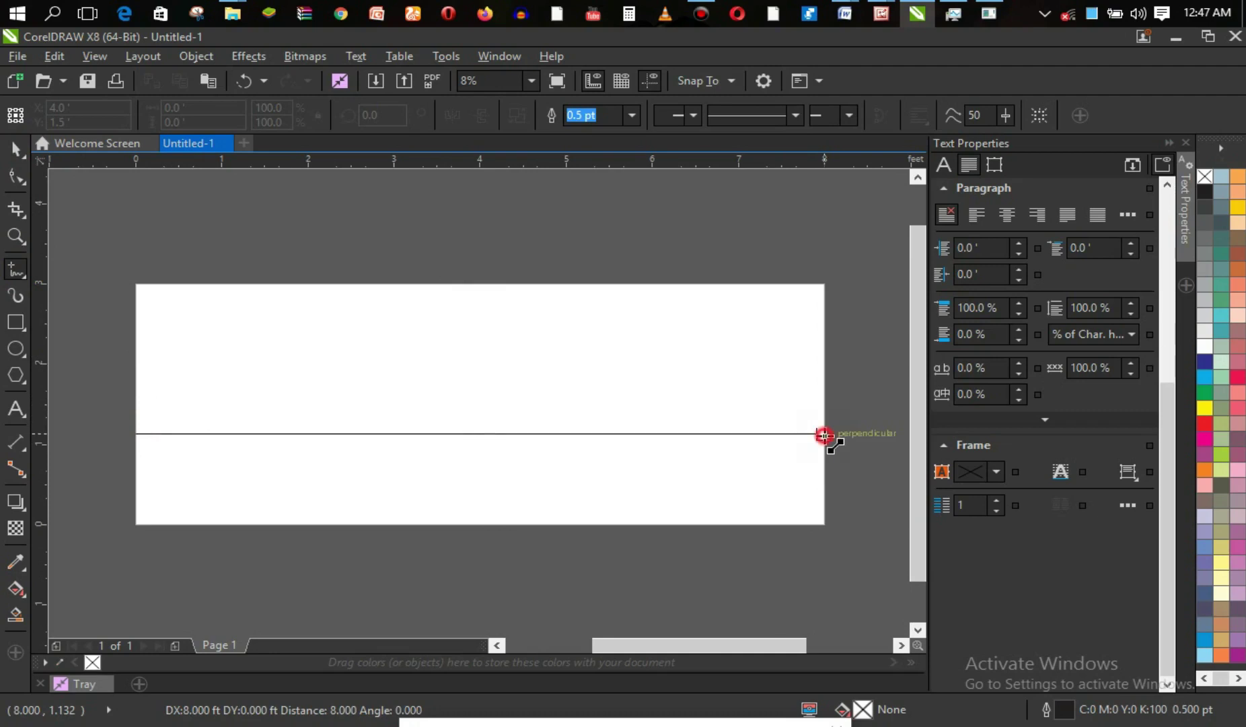
pyautogui.click(824, 435)
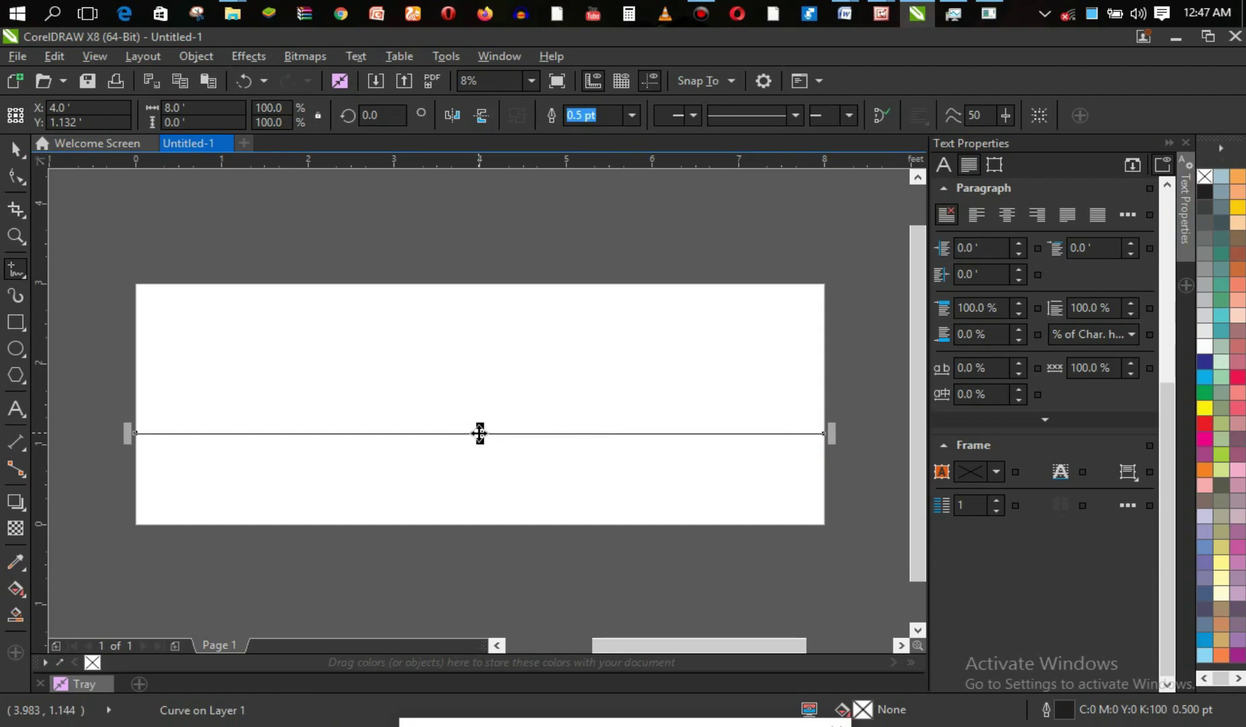
pyautogui.rightClick(479, 433)
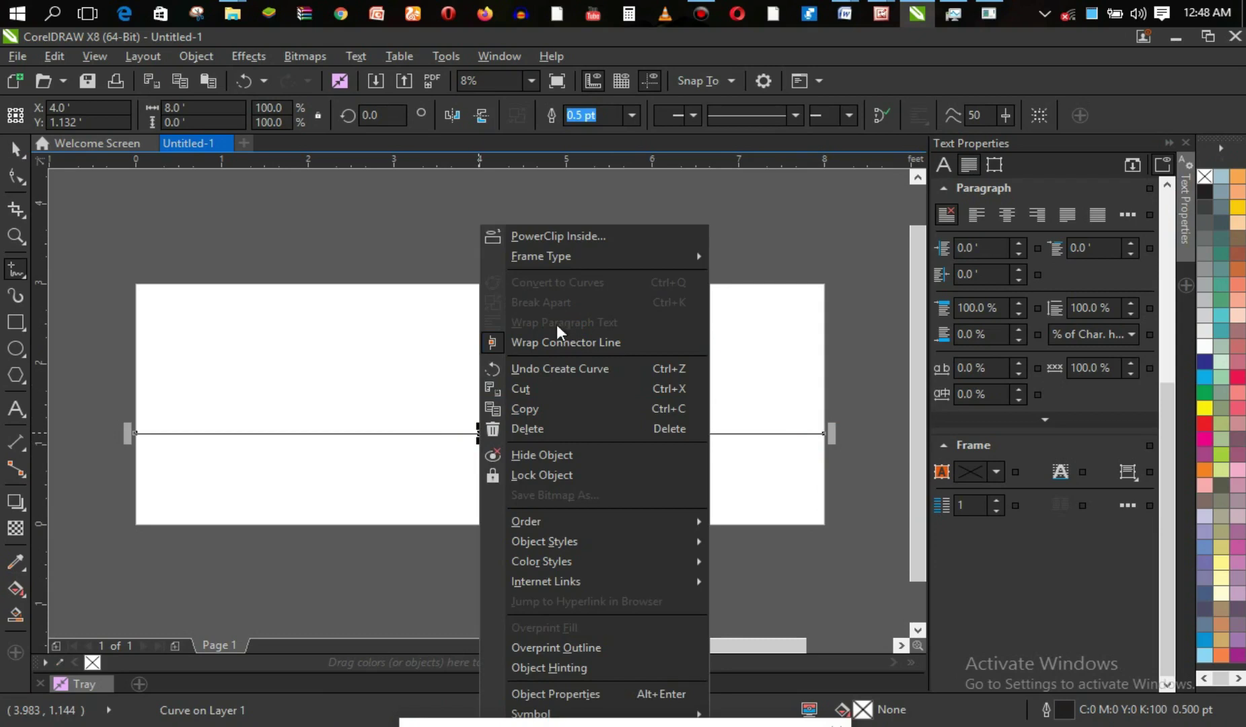
pyautogui.click(17, 177)
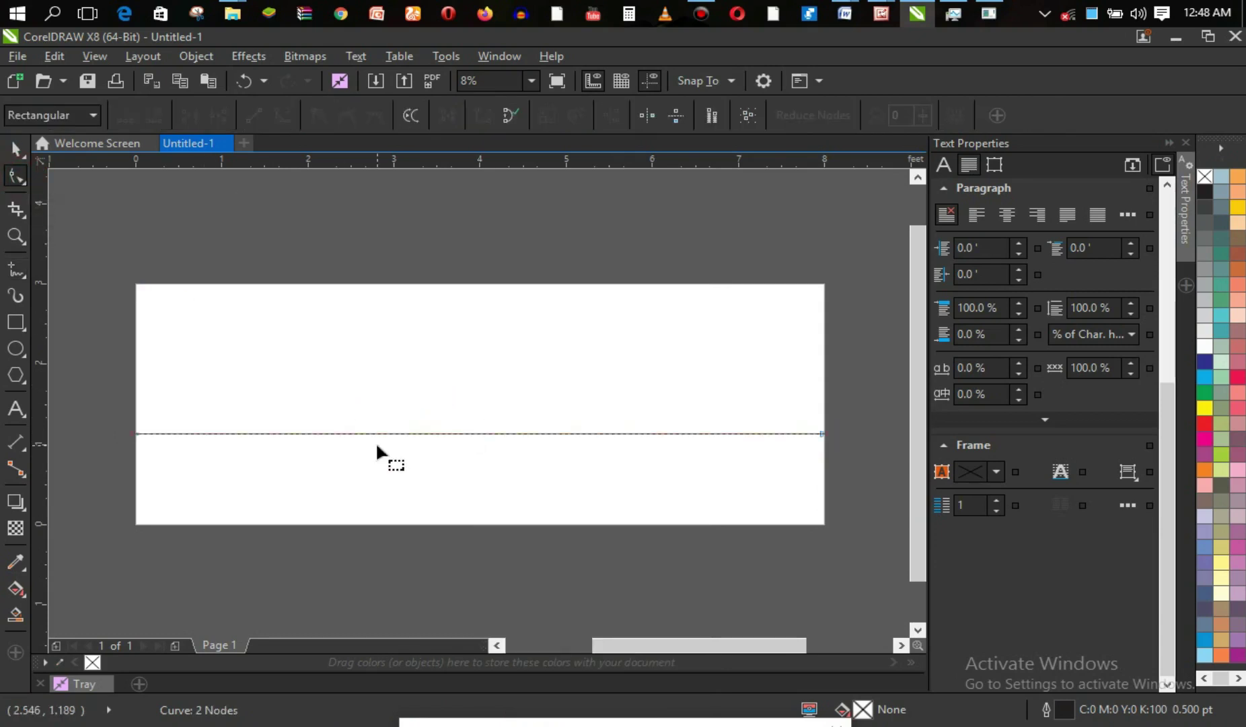
# Reshape the line into an S-wave dipping left and rising right, about 0.592 ft tall.
pyautogui.click(821, 434)
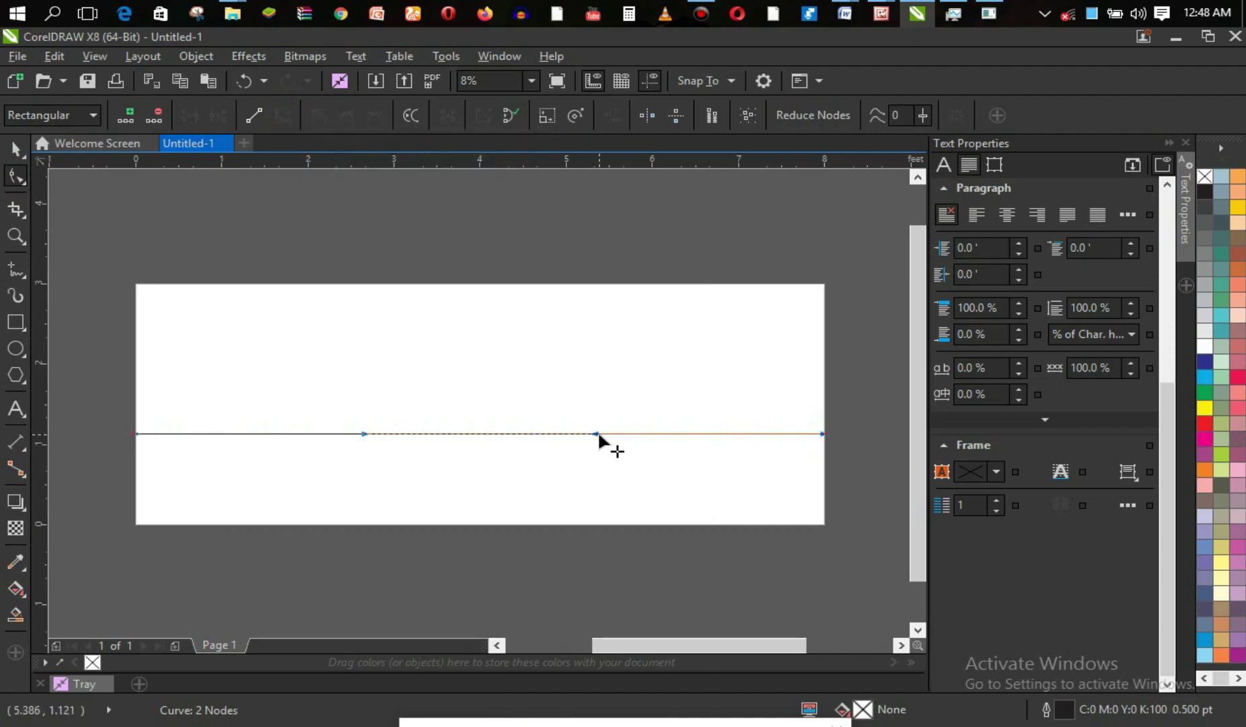
pyautogui.moveTo(598, 434); pyautogui.dragTo(588, 384)
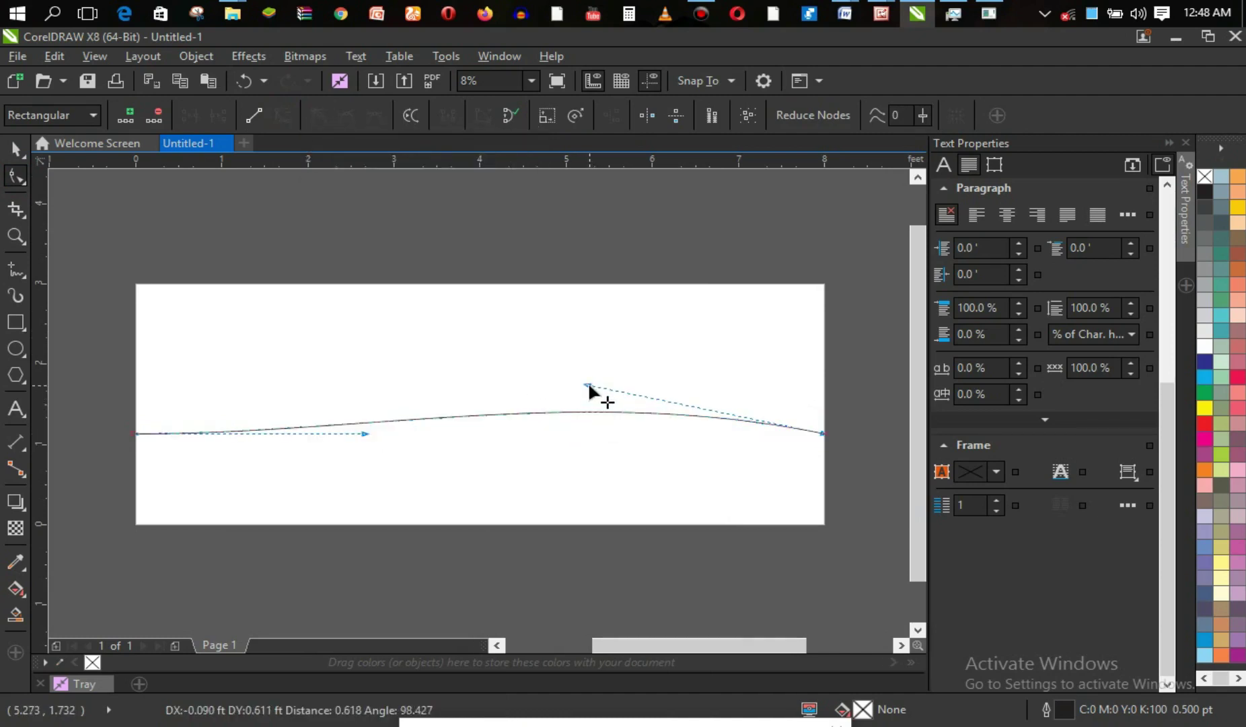
pyautogui.moveTo(365, 434); pyautogui.dragTo(376, 496)
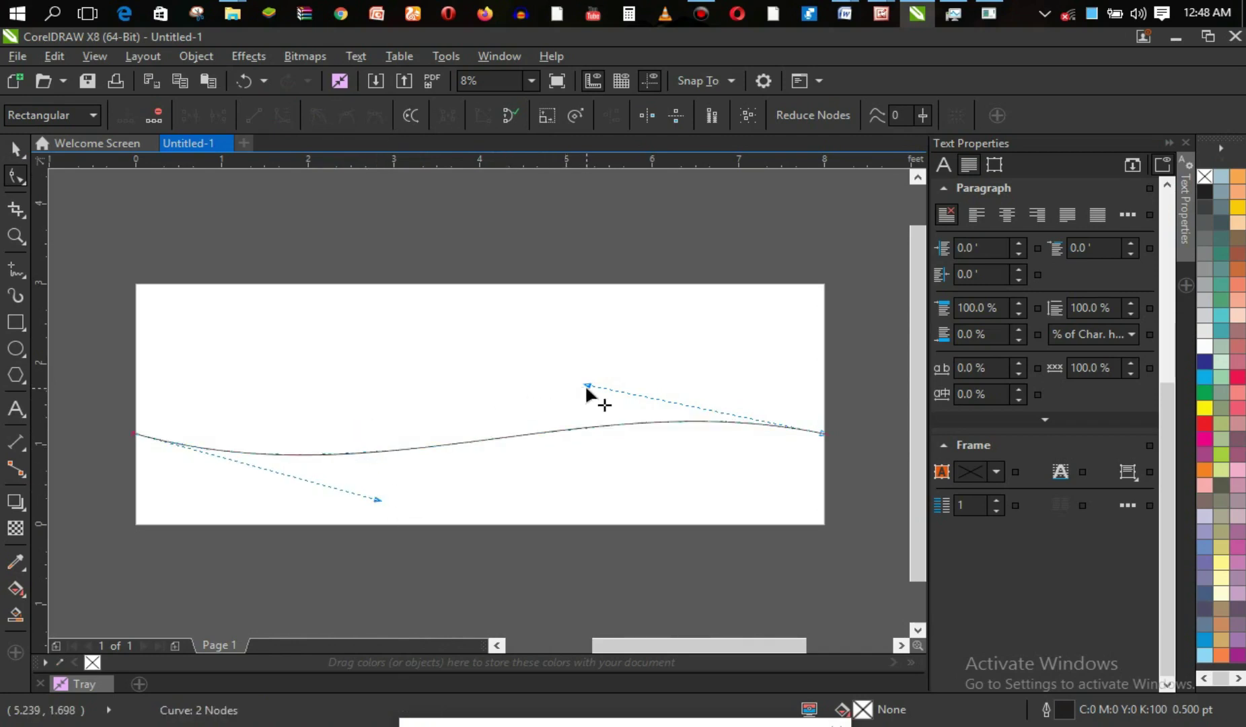
pyautogui.moveTo(586, 379); pyautogui.dragTo(585, 348)
pyautogui.moveTo(377, 498); pyautogui.dragTo(374, 512)
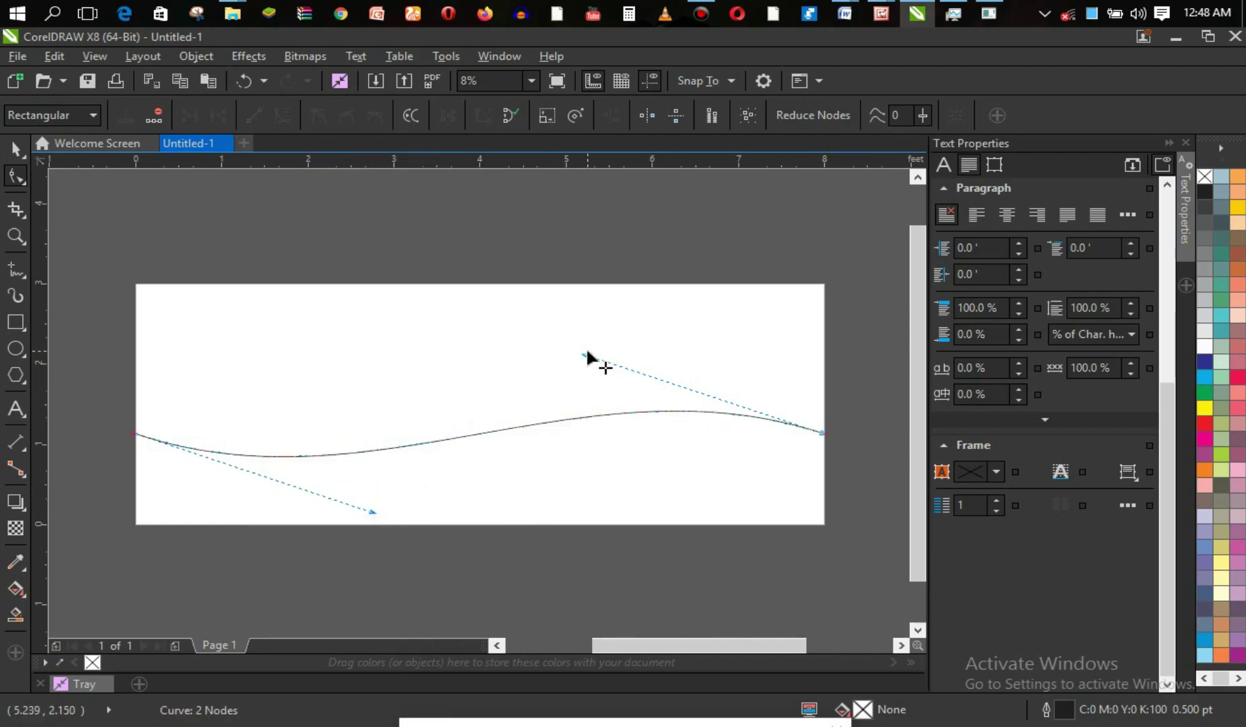
pyautogui.moveTo(585, 355); pyautogui.dragTo(584, 349)
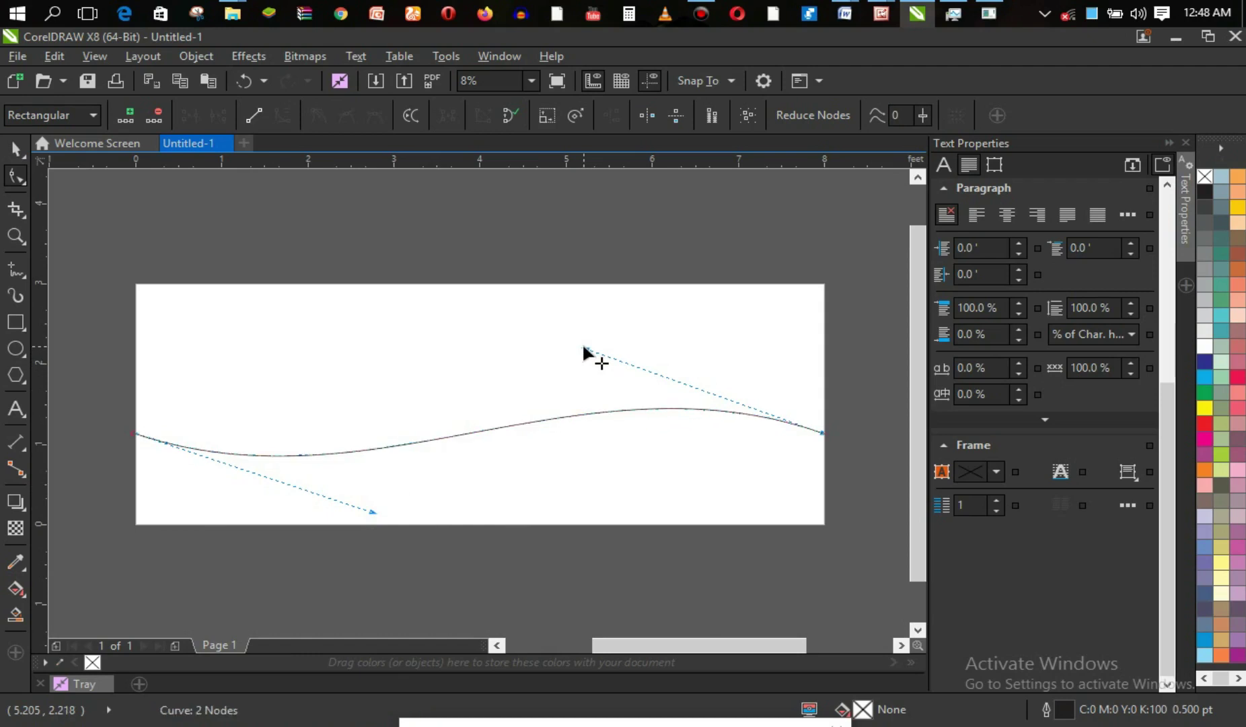
pyautogui.click(20, 154)
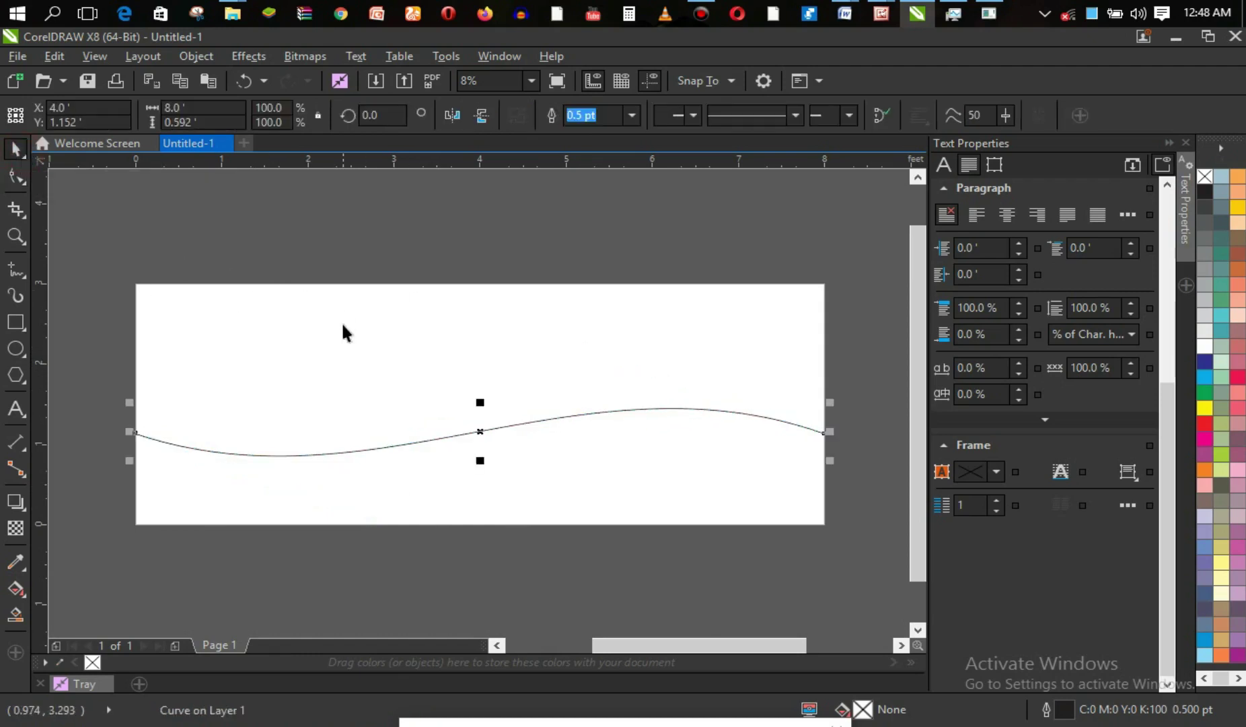
# Drop a duplicate of the wavy curve just below the original and nudge it into place.
pyautogui.click(481, 435)
pyautogui.moveTo(480, 435); pyautogui.dragTo(481, 453)
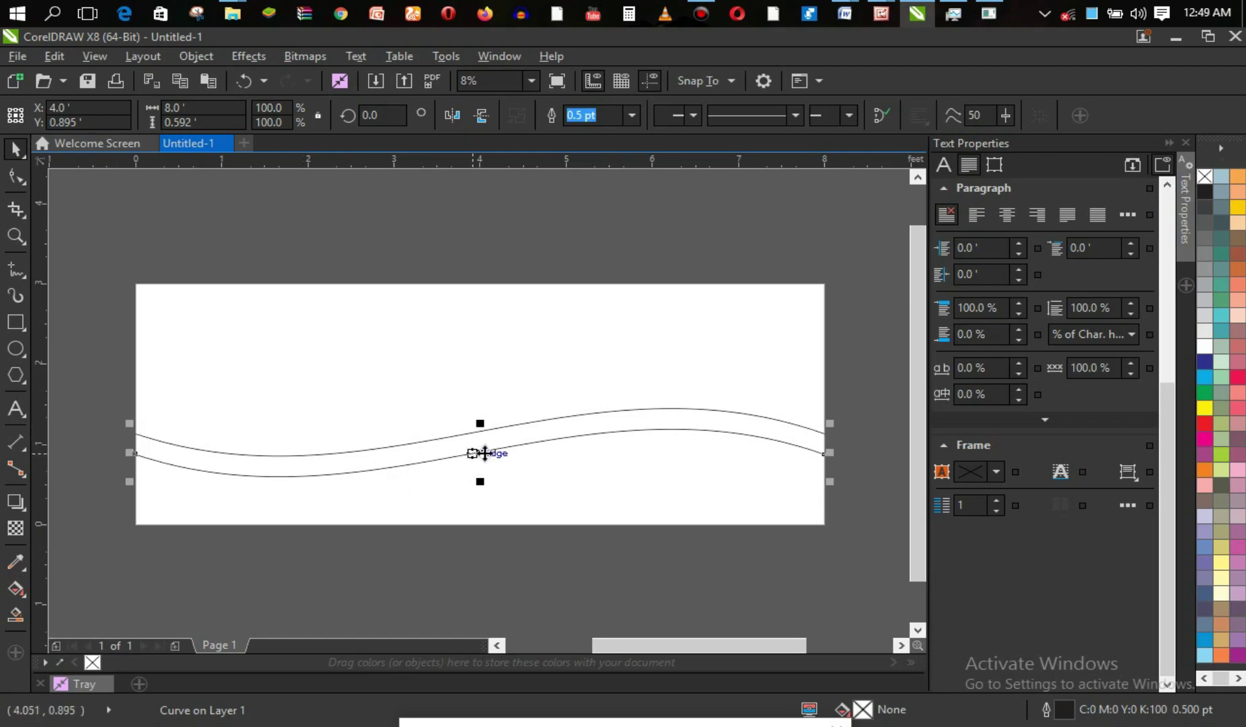
pyautogui.moveTo(483, 453); pyautogui.dragTo(483, 440)
# Zoom in on the band and drag the lower wave upward to narrow the gap.
pyautogui.press('z')
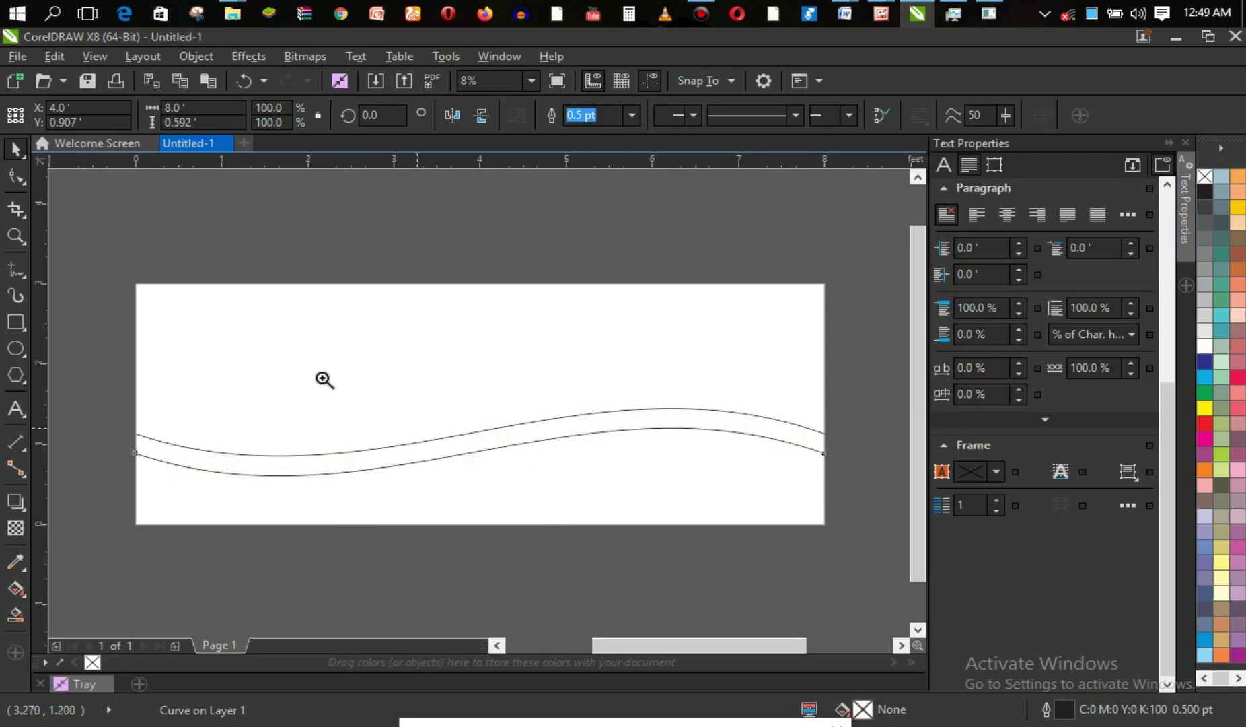
pyautogui.moveTo(175, 415); pyautogui.dragTo(867, 478)
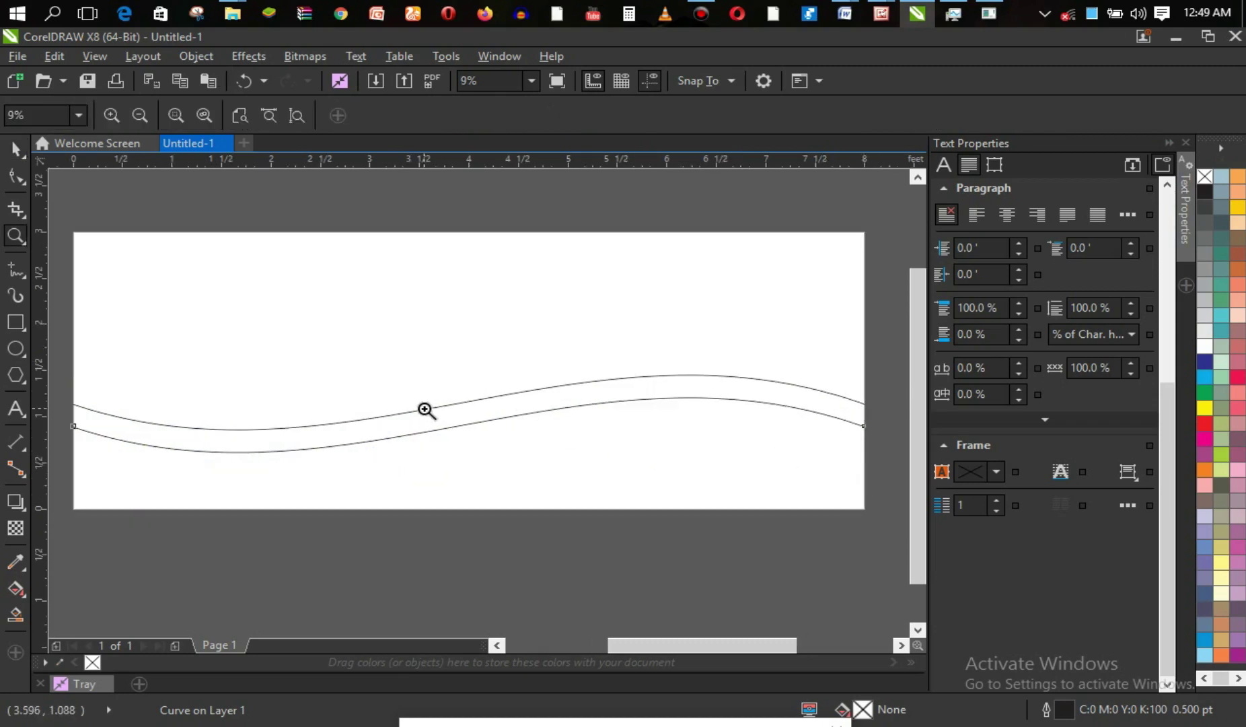
pyautogui.press('space')
pyautogui.click(469, 423)
pyautogui.moveTo(469, 423); pyautogui.dragTo(468, 416)
pyautogui.press('Escape')
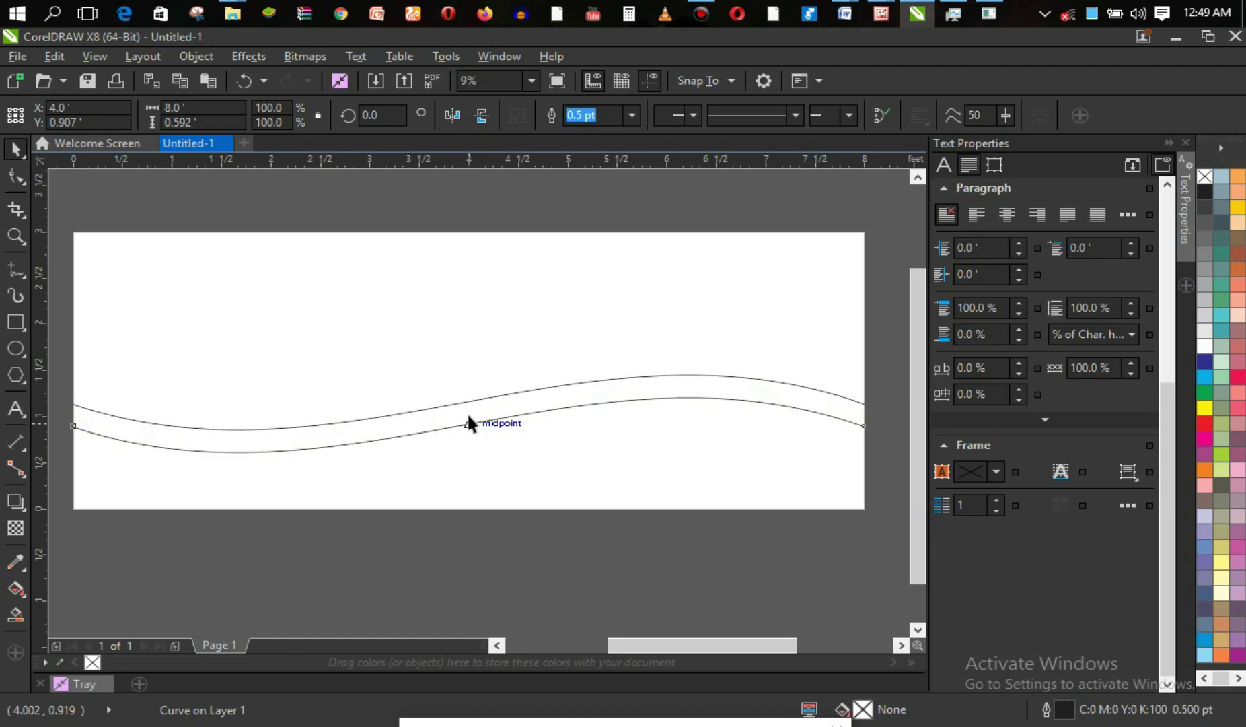
pyautogui.press('space')
pyautogui.click(470, 417)
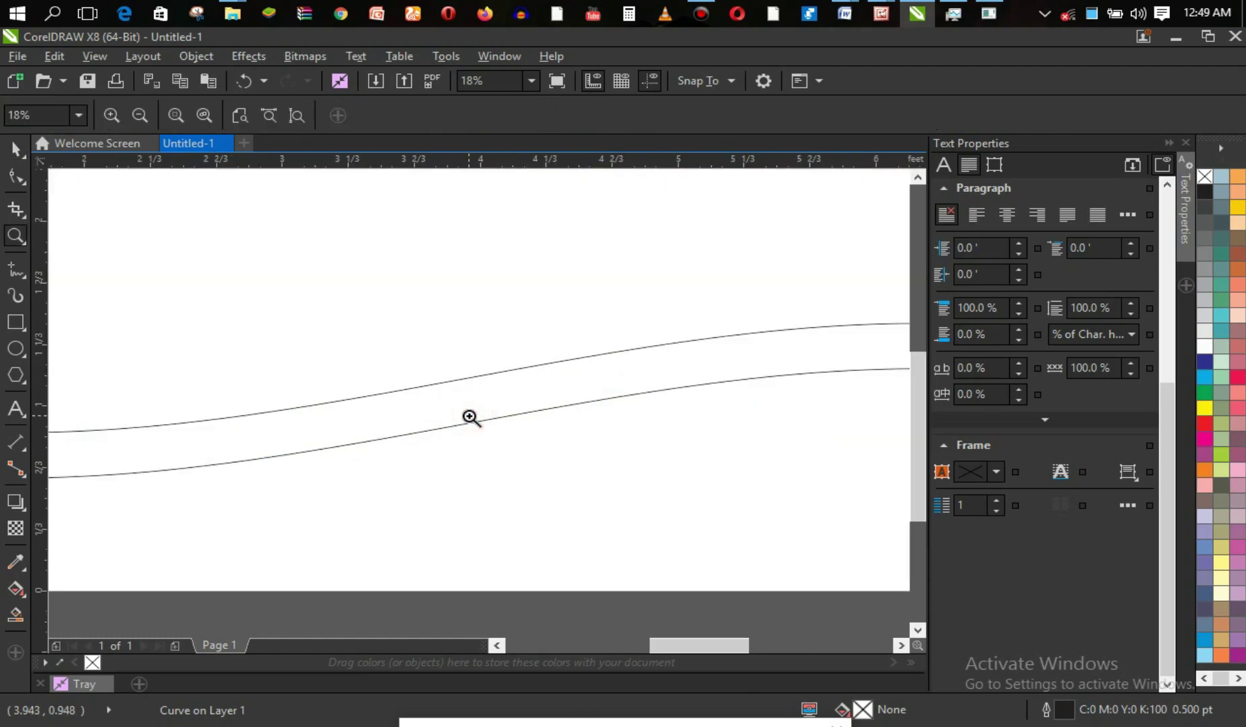
pyautogui.click(1169, 143)
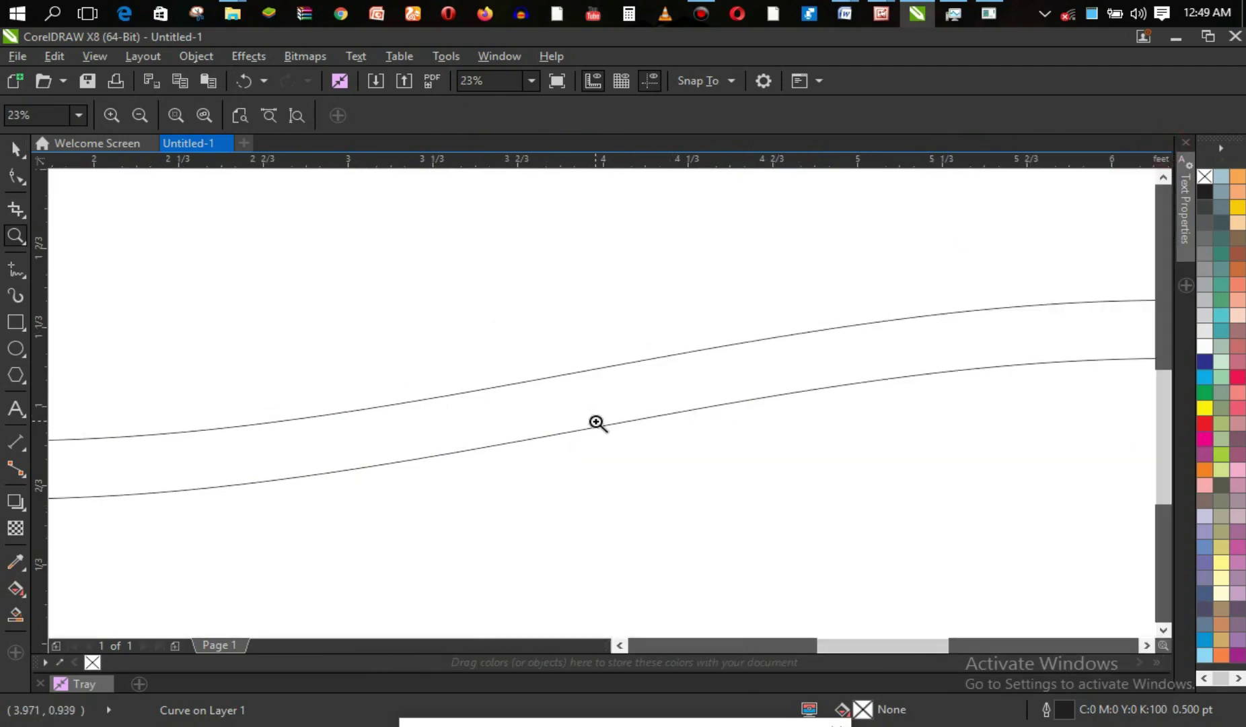
pyautogui.press('space')
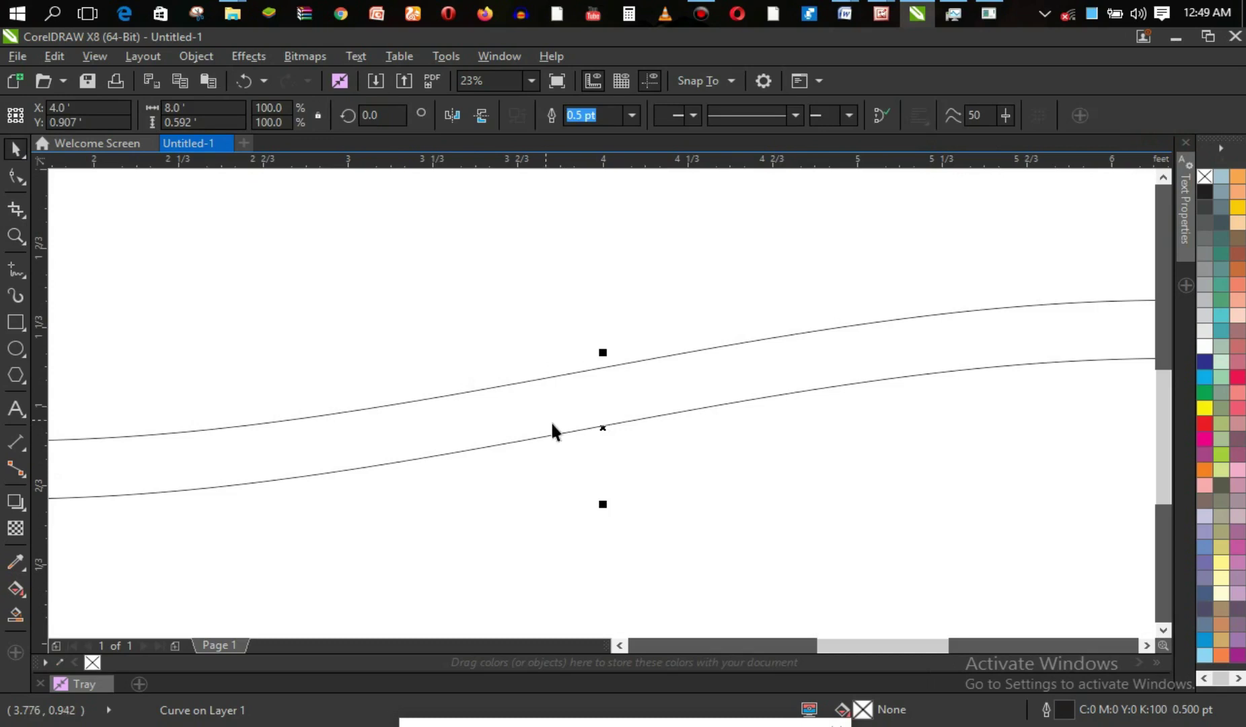
pyautogui.moveTo(603, 425); pyautogui.dragTo(604, 397)
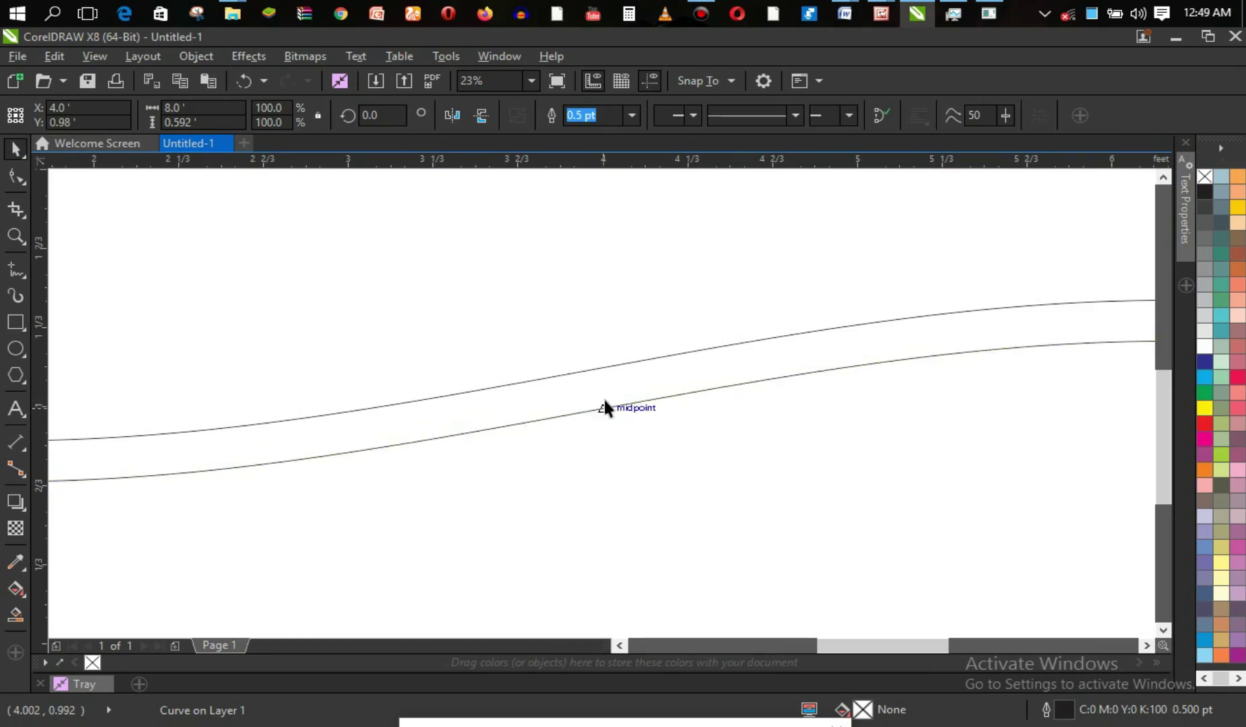
# Raise the lower wave a bit more to Y 1.033 ft, then zoom back out to the page.
pyautogui.press('z')
pyautogui.rightClick(602, 403)
pyautogui.rightClick(603, 403)
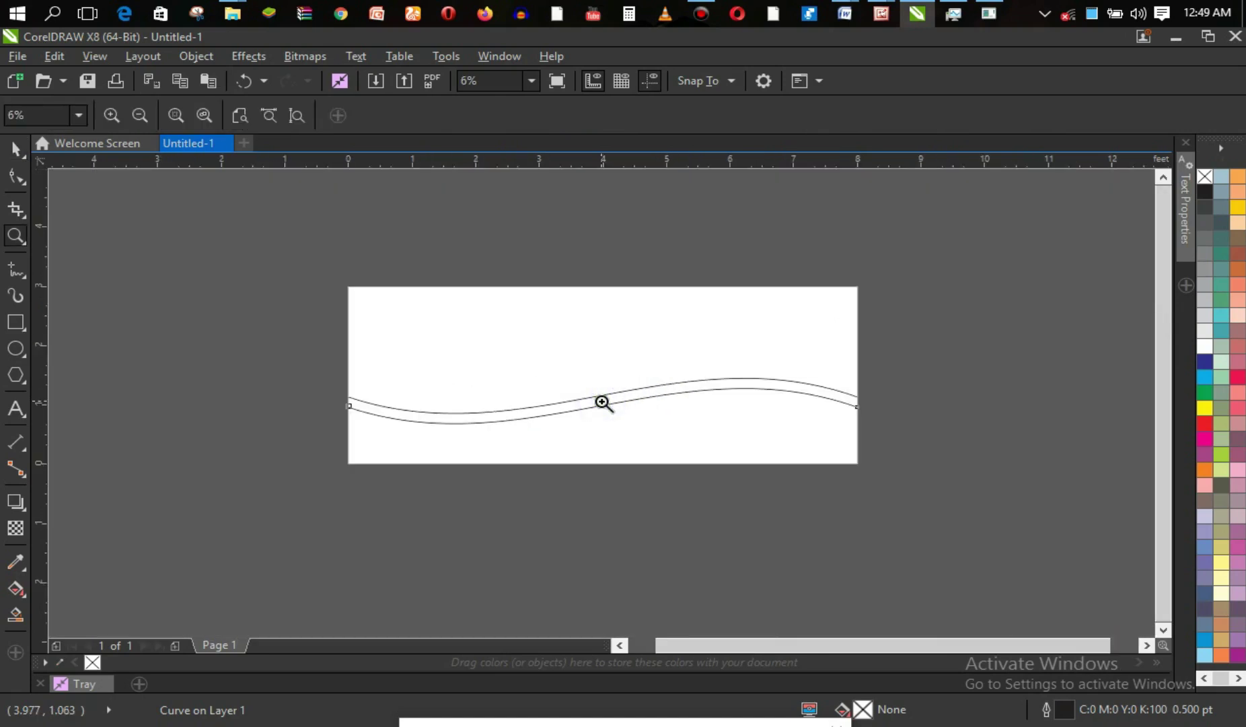
pyautogui.click(602, 402)
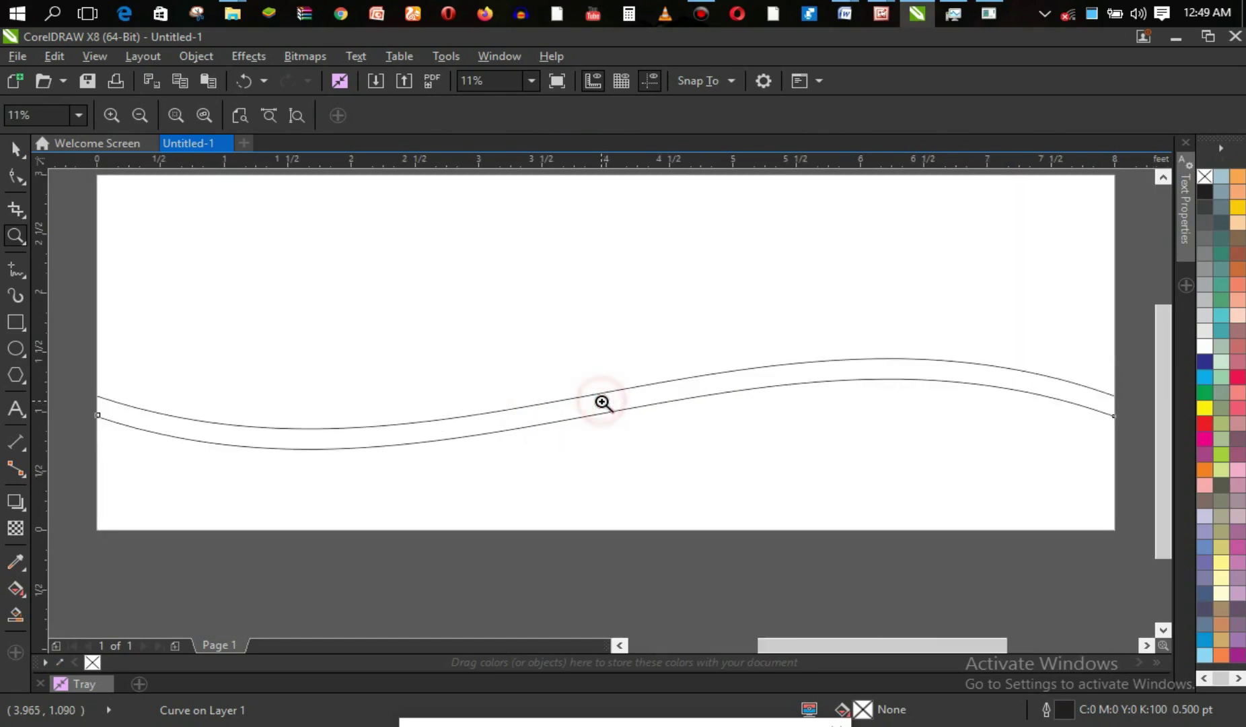
pyautogui.click(602, 403)
pyautogui.click(603, 403)
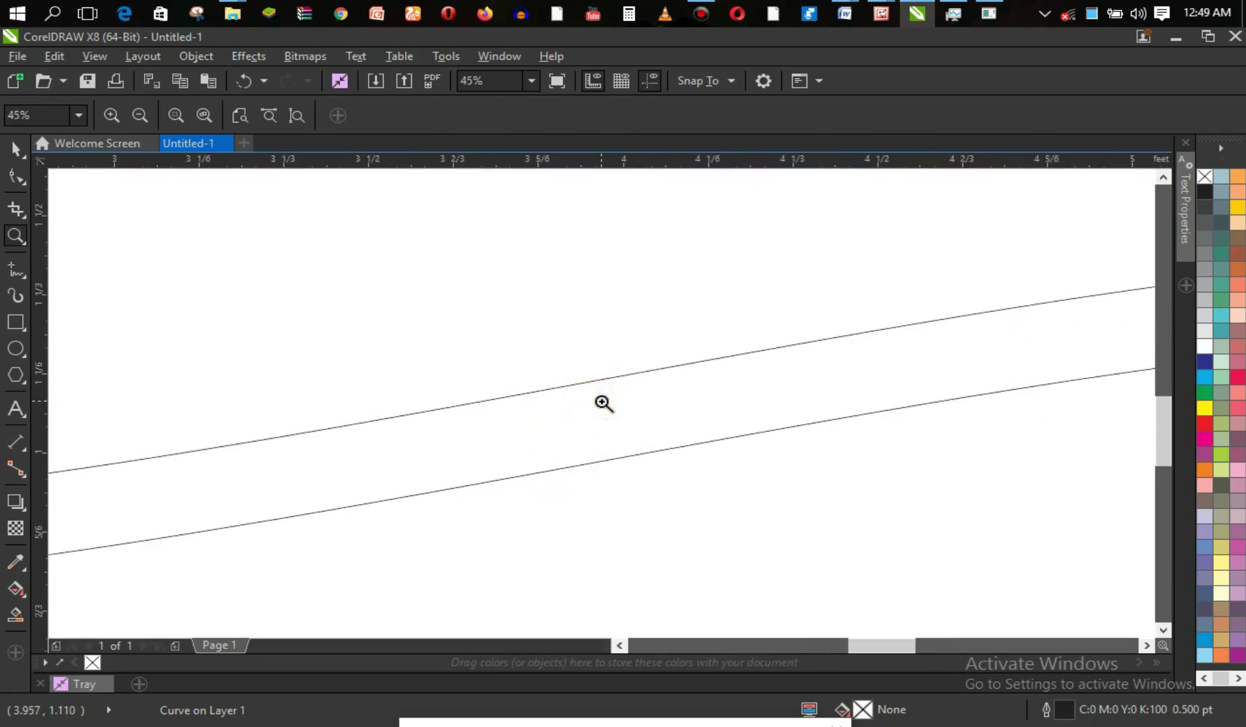
pyautogui.press('space')
pyautogui.moveTo(624, 464); pyautogui.dragTo(623, 437)
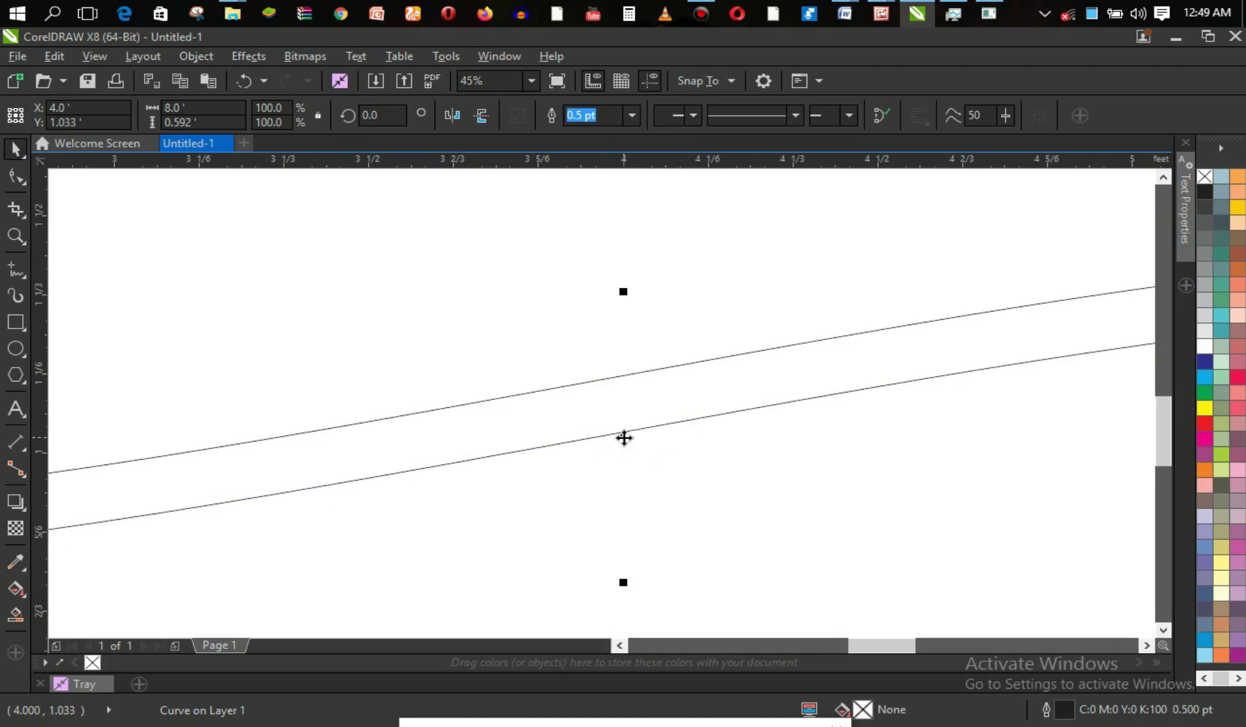
pyautogui.press('z')
pyautogui.rightClick(599, 413)
pyautogui.rightClick(599, 412)
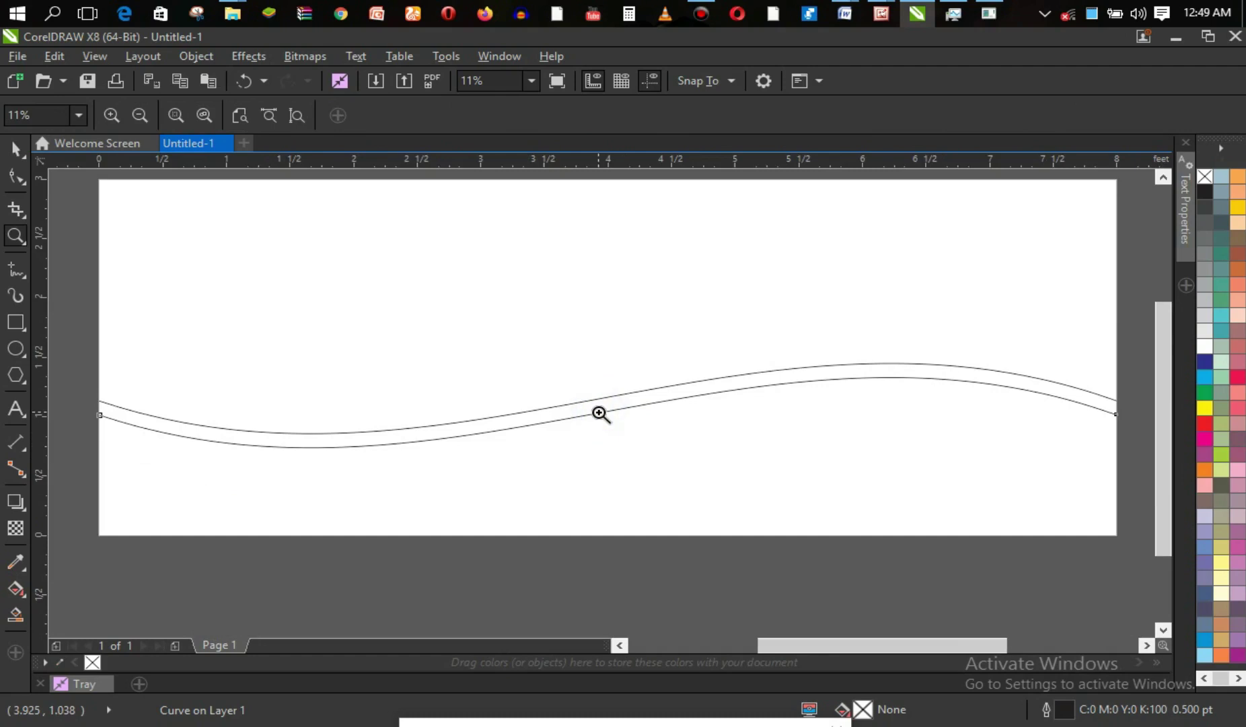
pyautogui.rightClick(599, 413)
pyautogui.click(601, 413)
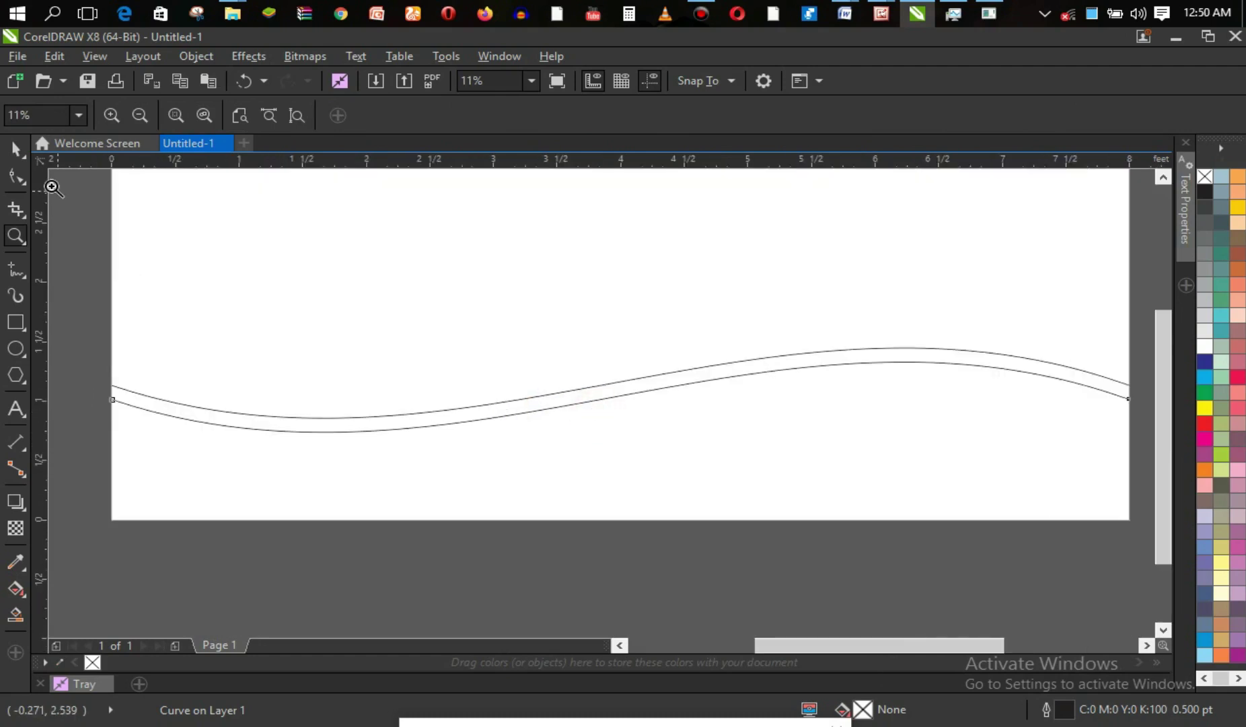
pyautogui.click(15, 148)
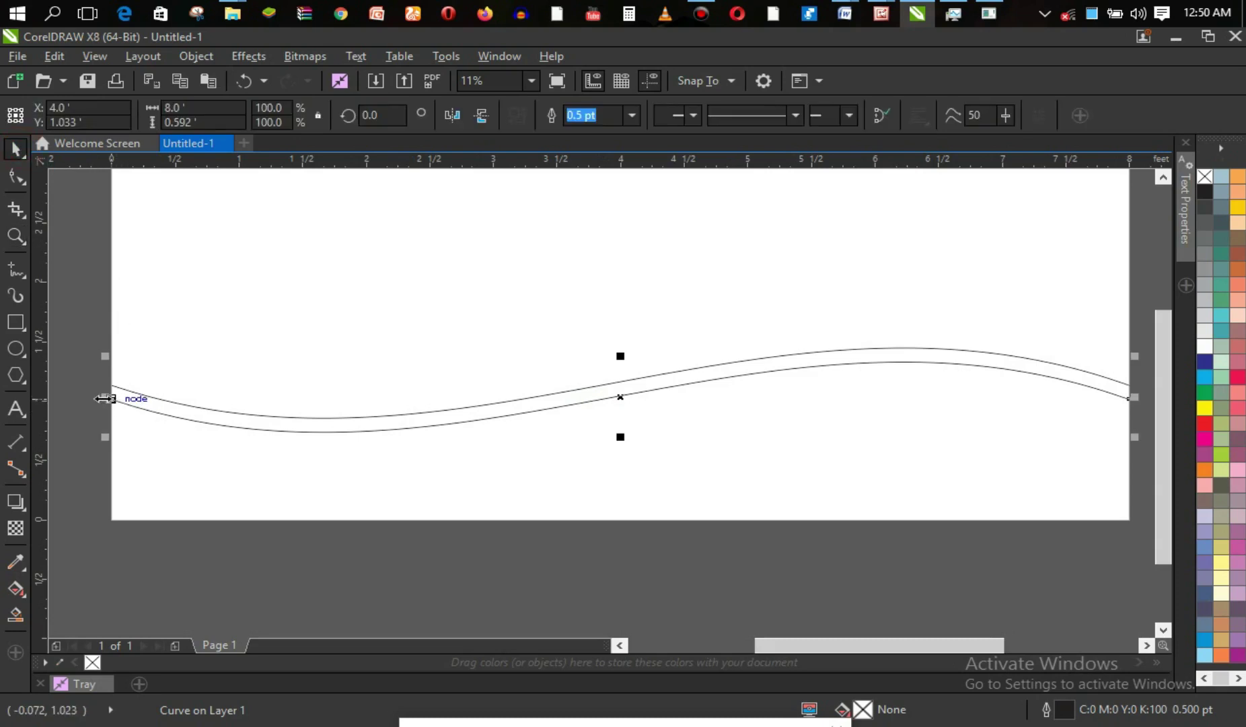
# Try stretching a single curve past the page edges, then undo it back to 8 ft.
pyautogui.moveTo(104, 398); pyautogui.dragTo(94, 398)
pyautogui.moveTo(1135, 397); pyautogui.dragTo(1088, 398)
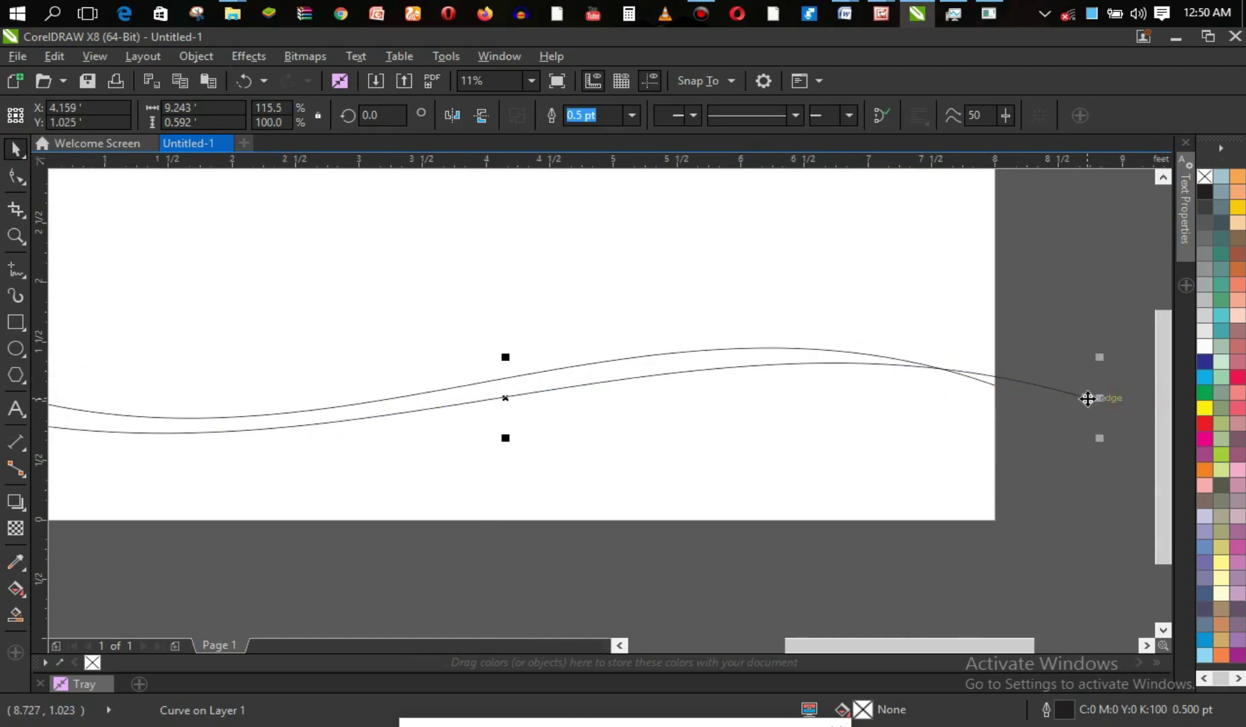
pyautogui.hotkey('ctrl', 'z')
pyautogui.hotkey('ctrl', 'z')
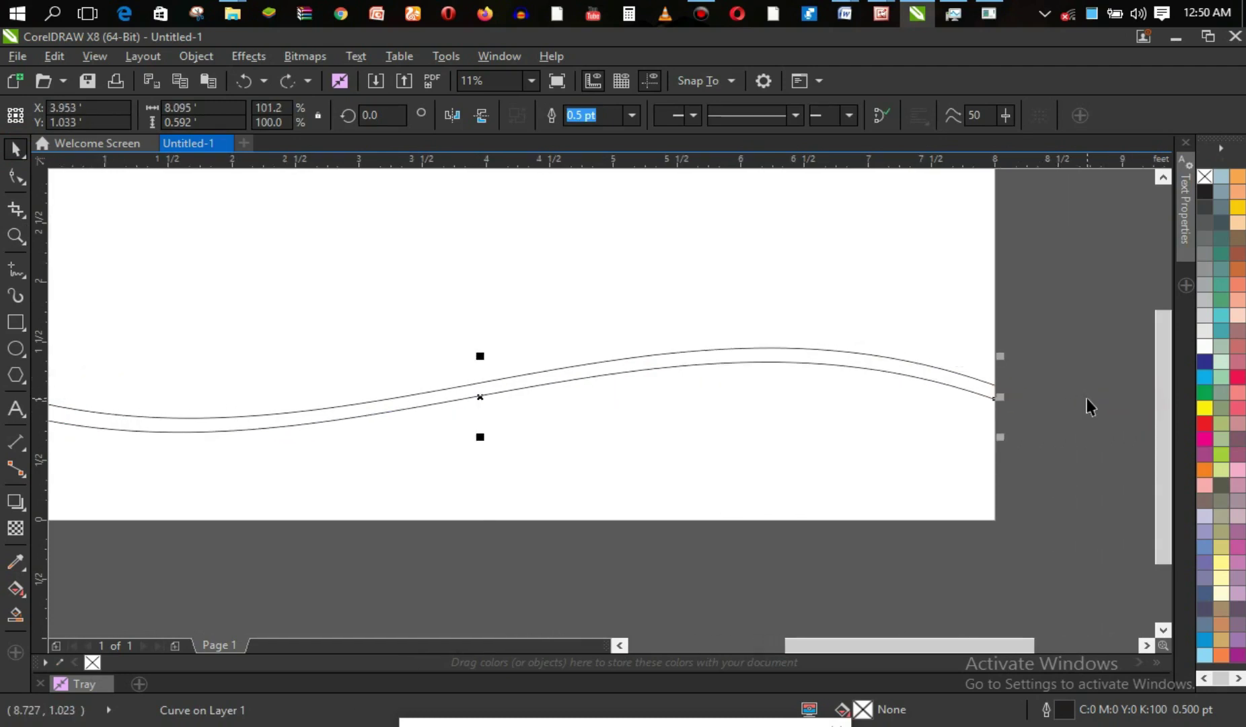
pyautogui.press('z')
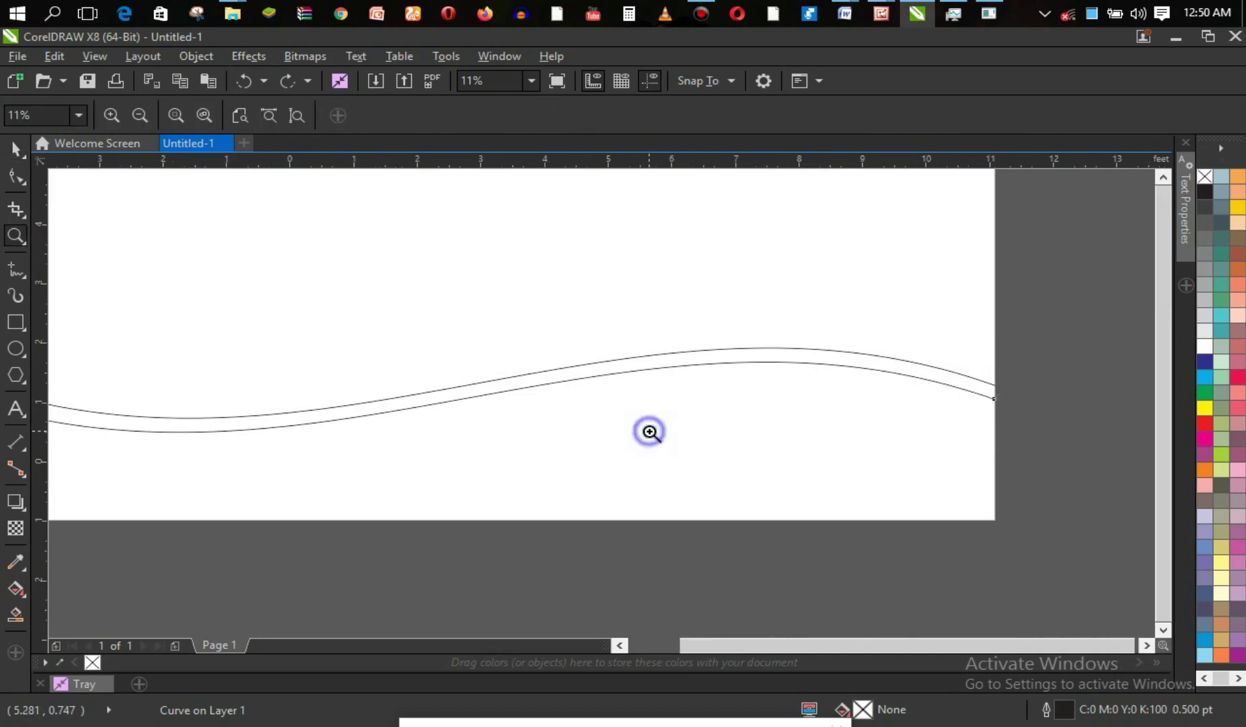
pyautogui.rightClick(648, 431)
pyautogui.press('space')
pyautogui.moveTo(278, 400); pyautogui.dragTo(264, 400)
pyautogui.moveTo(807, 400); pyautogui.dragTo(828, 399)
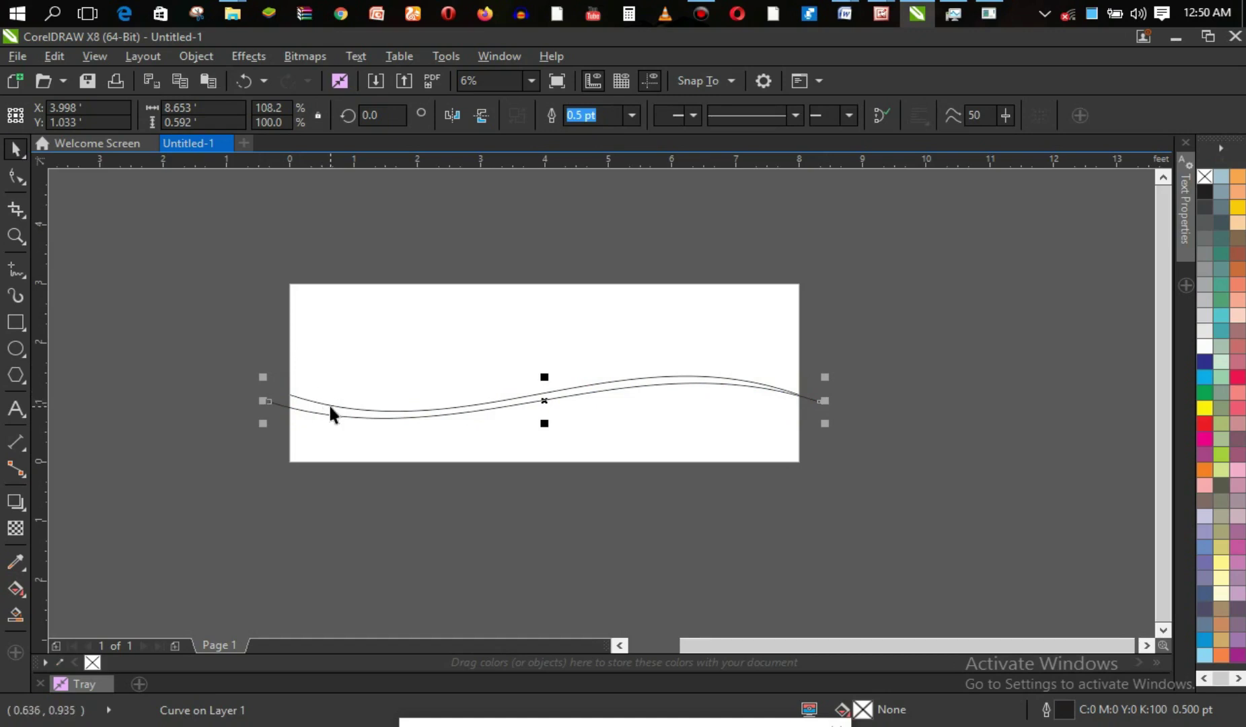
pyautogui.hotkey('ctrl', 'z')
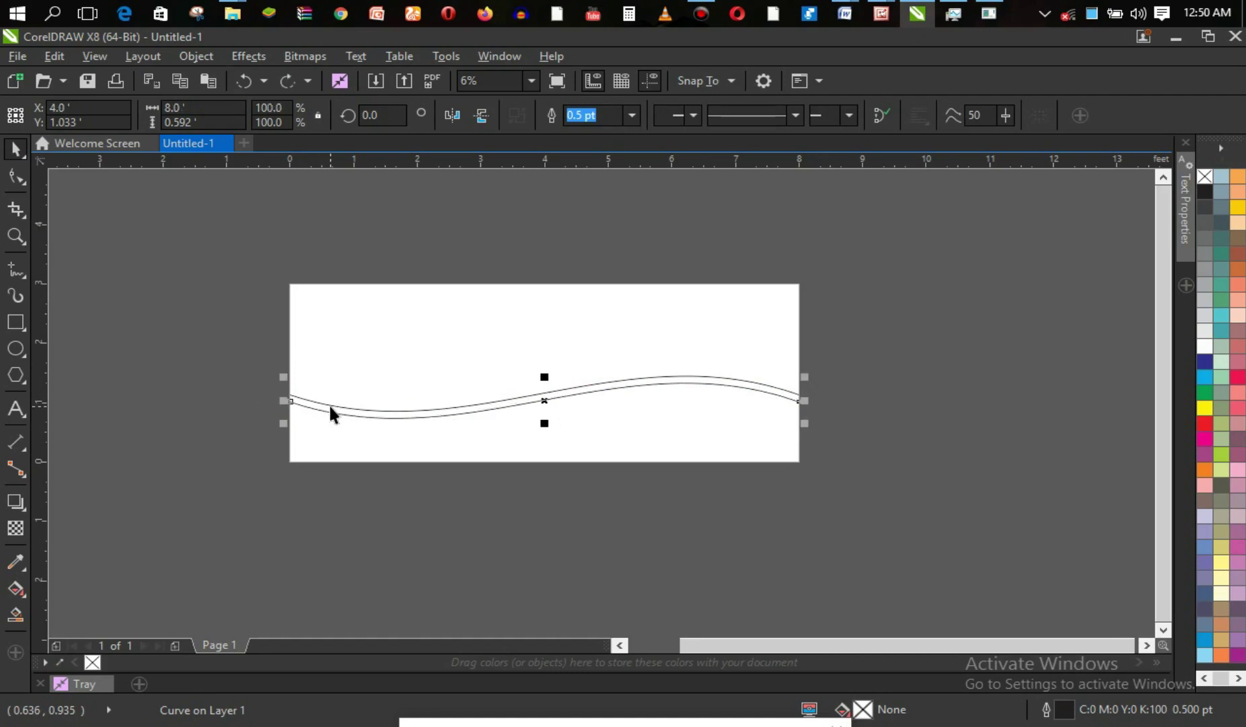
# Select both waves and stretch them together to about 8.515 ft, past both page edges.
pyautogui.keyDown('shift'); pyautogui.click(484, 400); pyautogui.keyUp('shift')
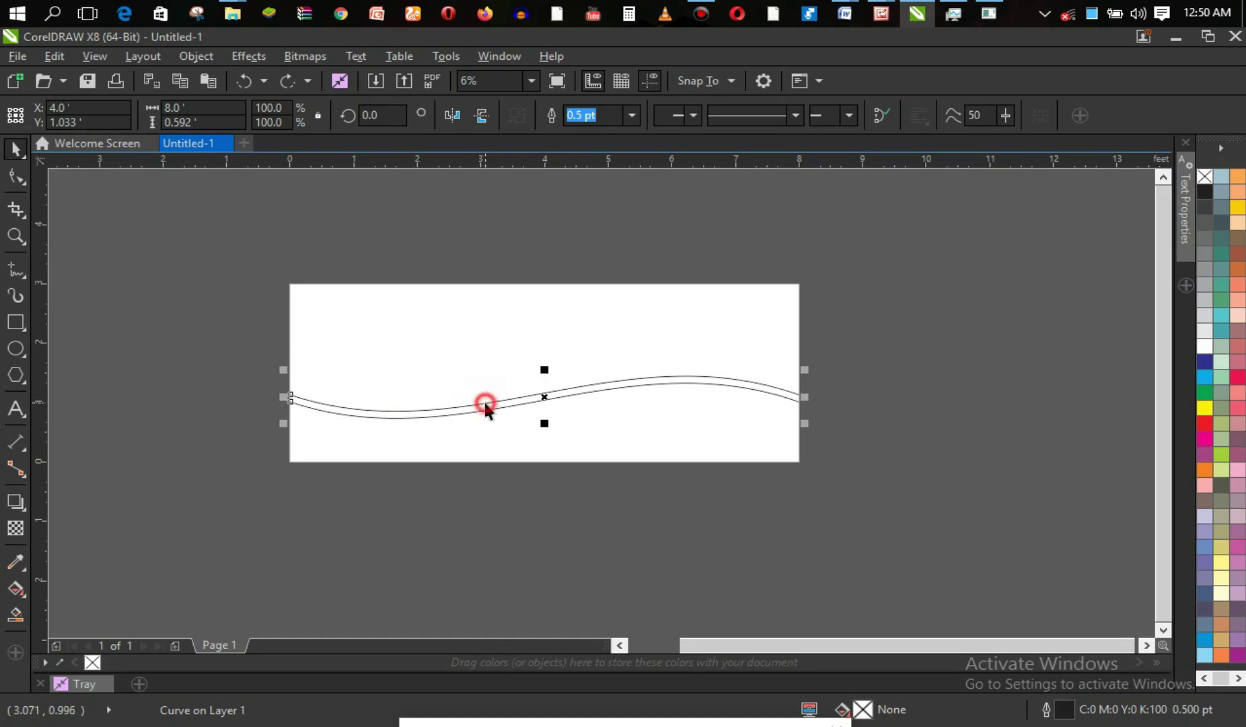
pyautogui.moveTo(283, 397); pyautogui.dragTo(269, 393)
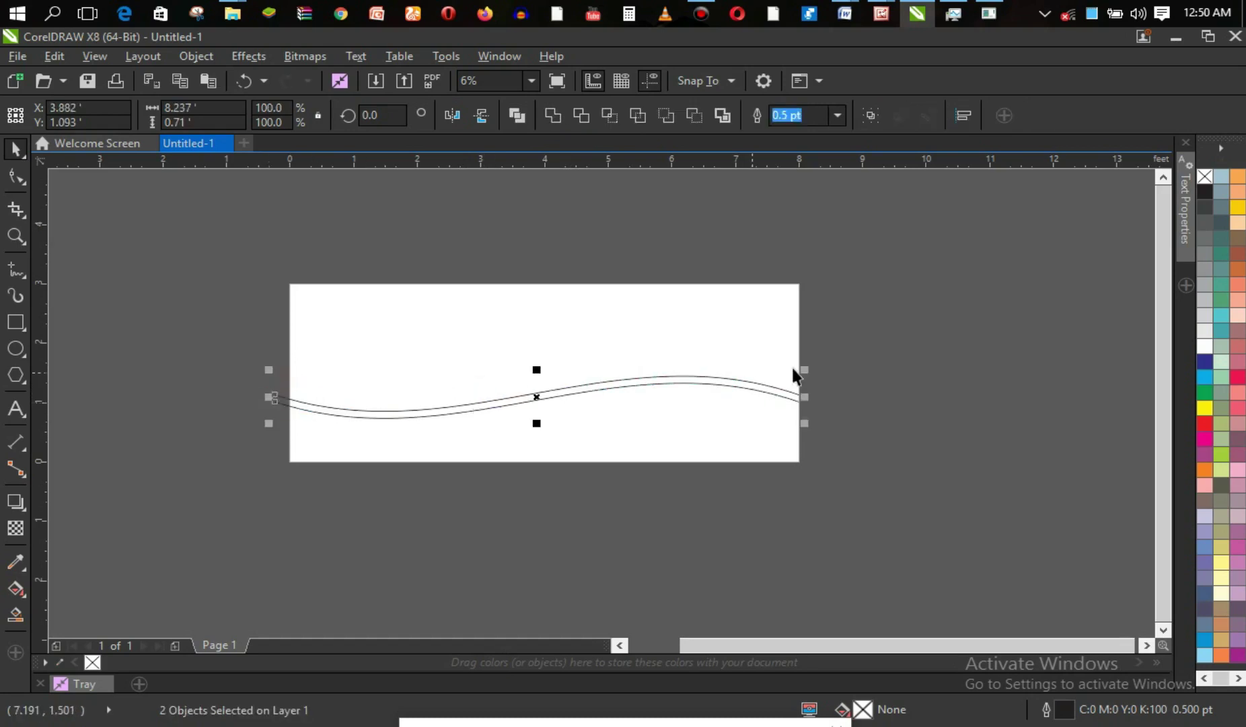
pyautogui.moveTo(805, 397); pyautogui.dragTo(821, 400)
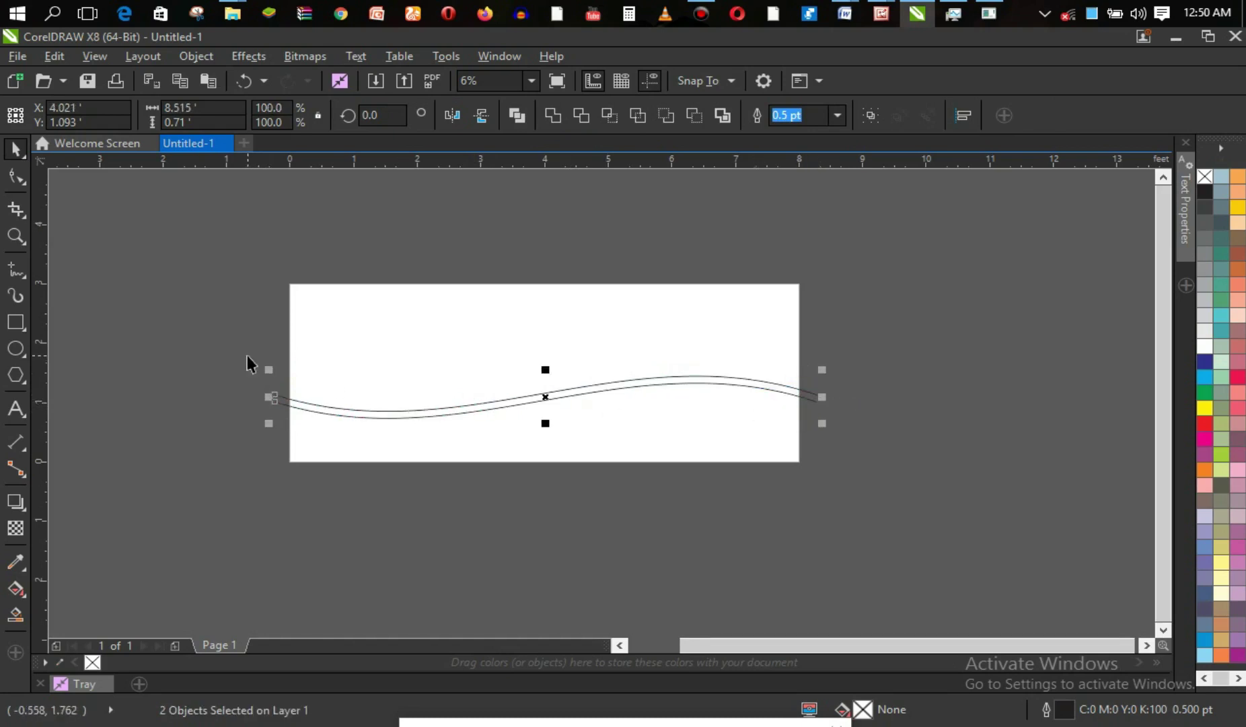
# Draw short vertical lines at the page's left and right edges across the band's ends.
pyautogui.click(229, 345)
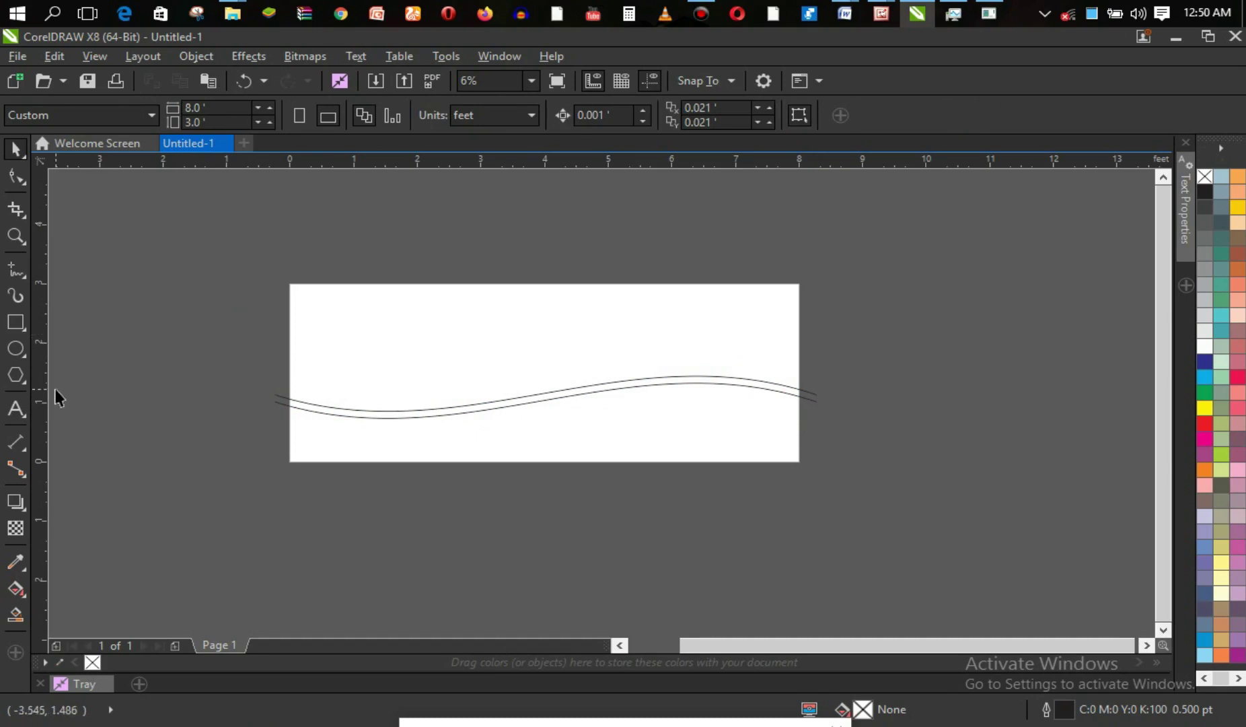
pyautogui.click(17, 273)
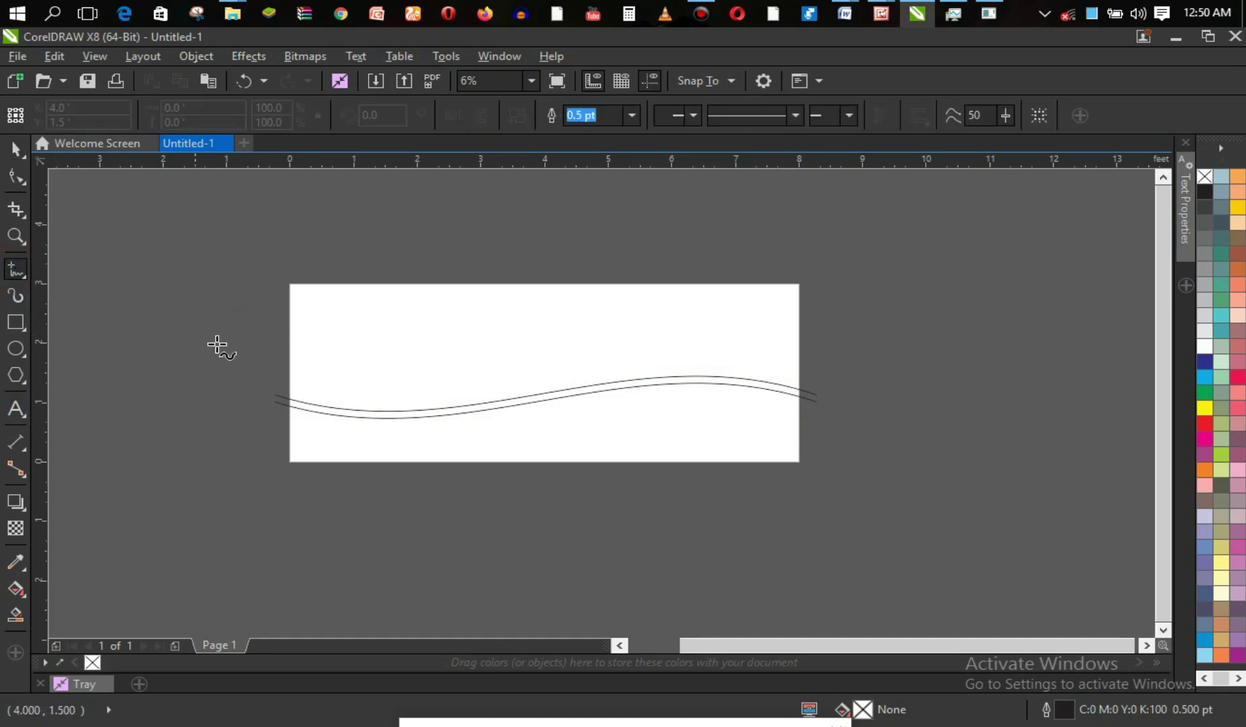
pyautogui.click(292, 372)
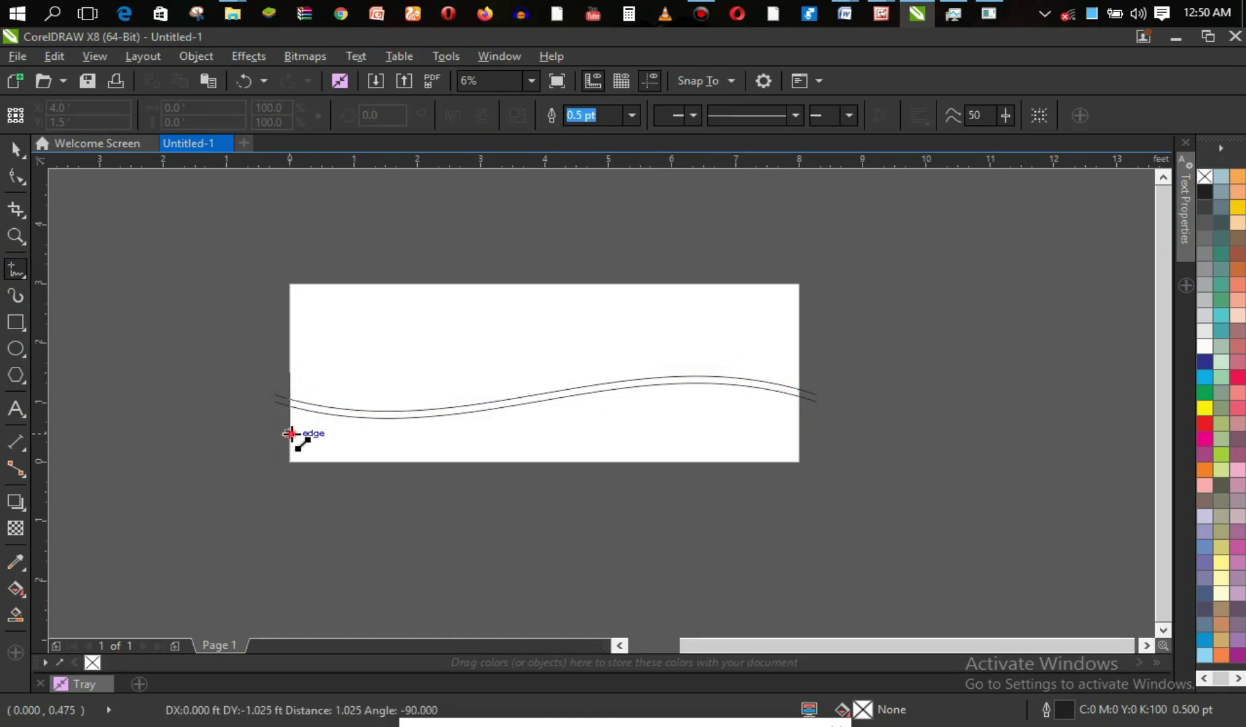
pyautogui.click(291, 433)
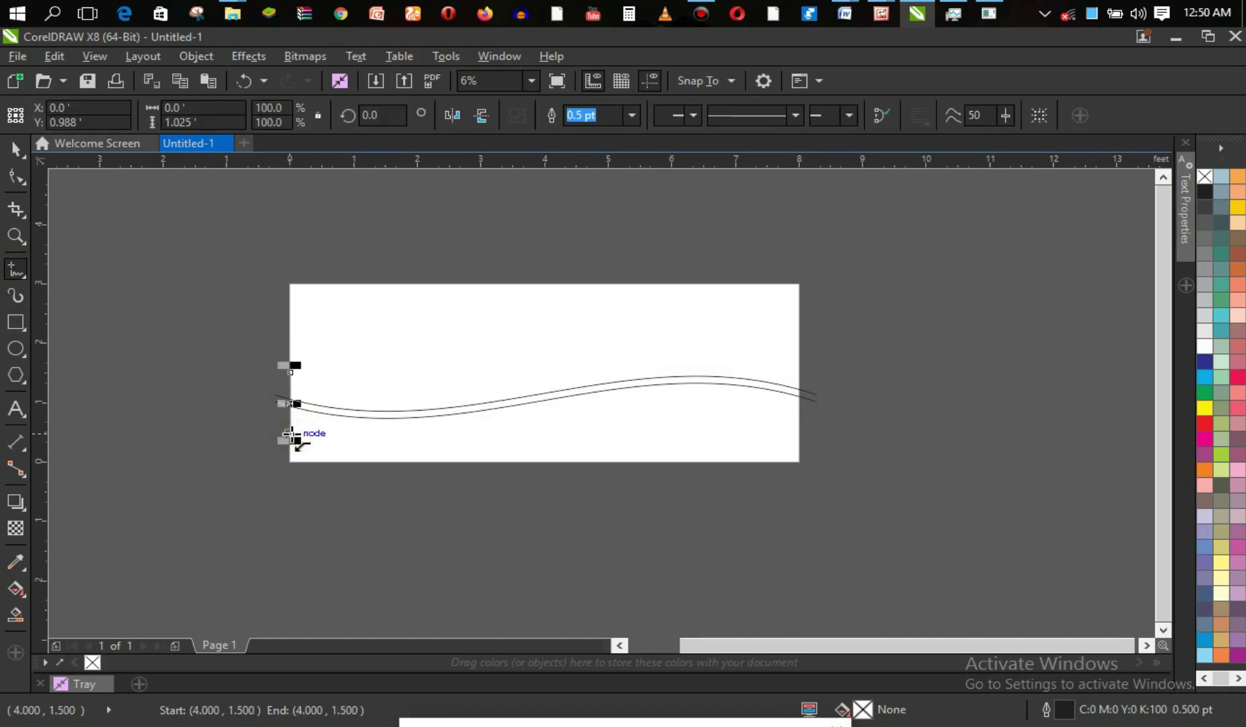
pyautogui.click(799, 361)
pyautogui.click(801, 429)
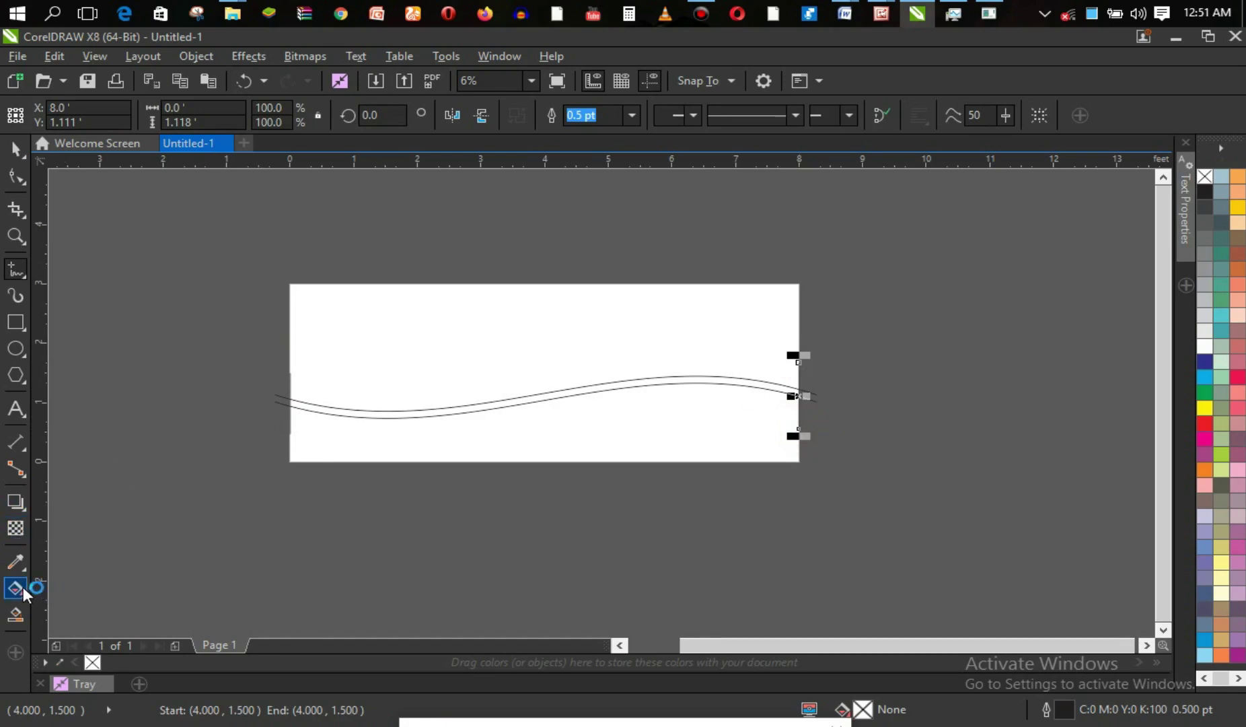
# Smart Fill the gap between the waves with C:40 M:20 Y:0 K:40 blue-gray.
pyautogui.click(17, 615)
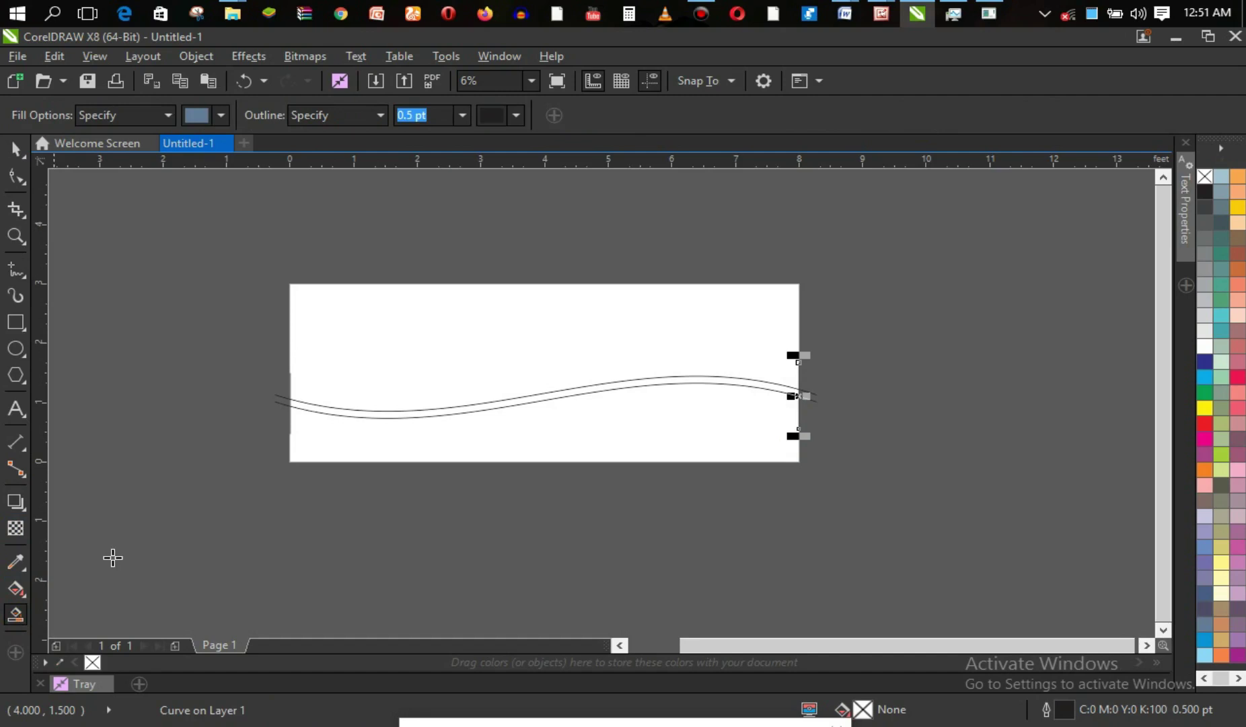
pyautogui.click(339, 410)
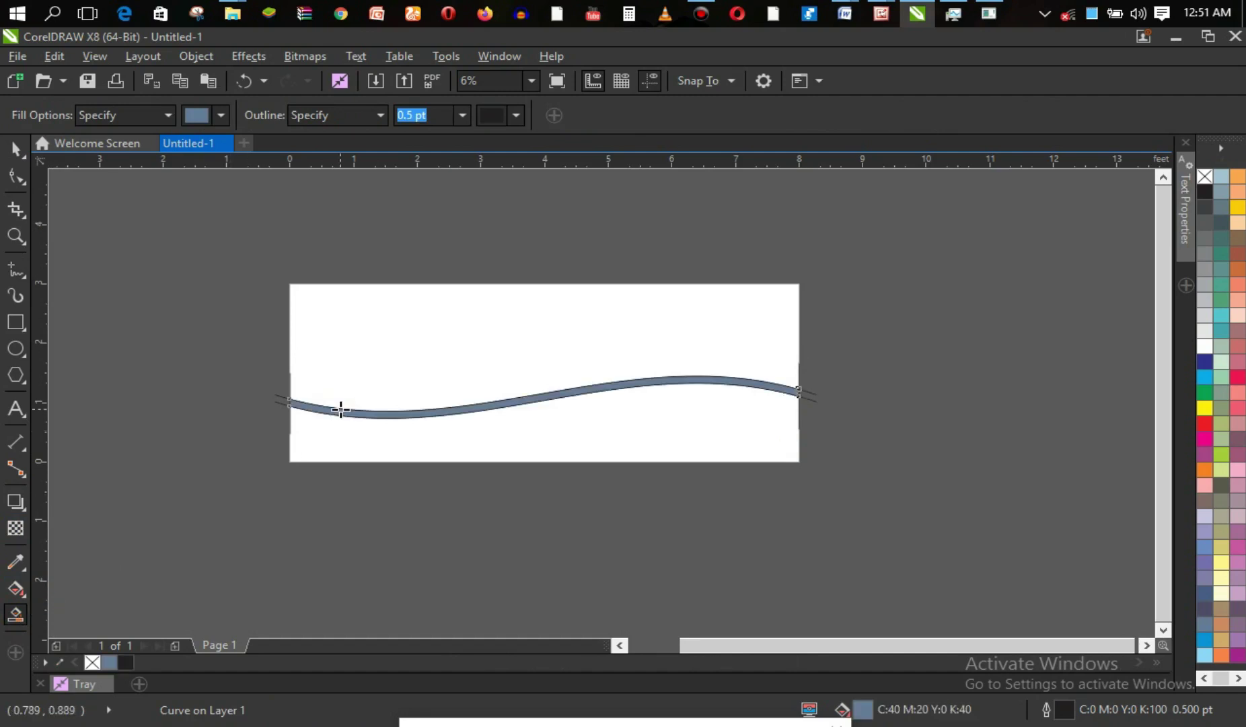
pyautogui.click(15, 150)
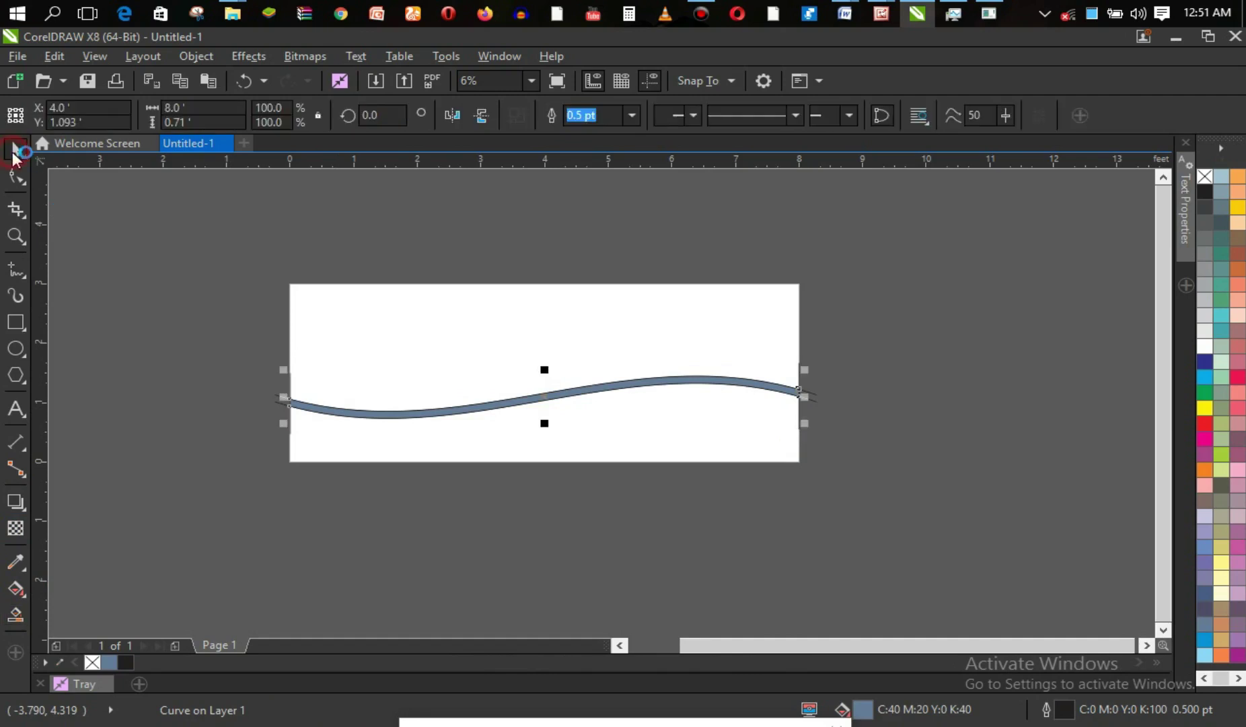
# Click the edge lines and curves to check the band is one closed 8.0 × 0.71 ft curve.
pyautogui.click(290, 375)
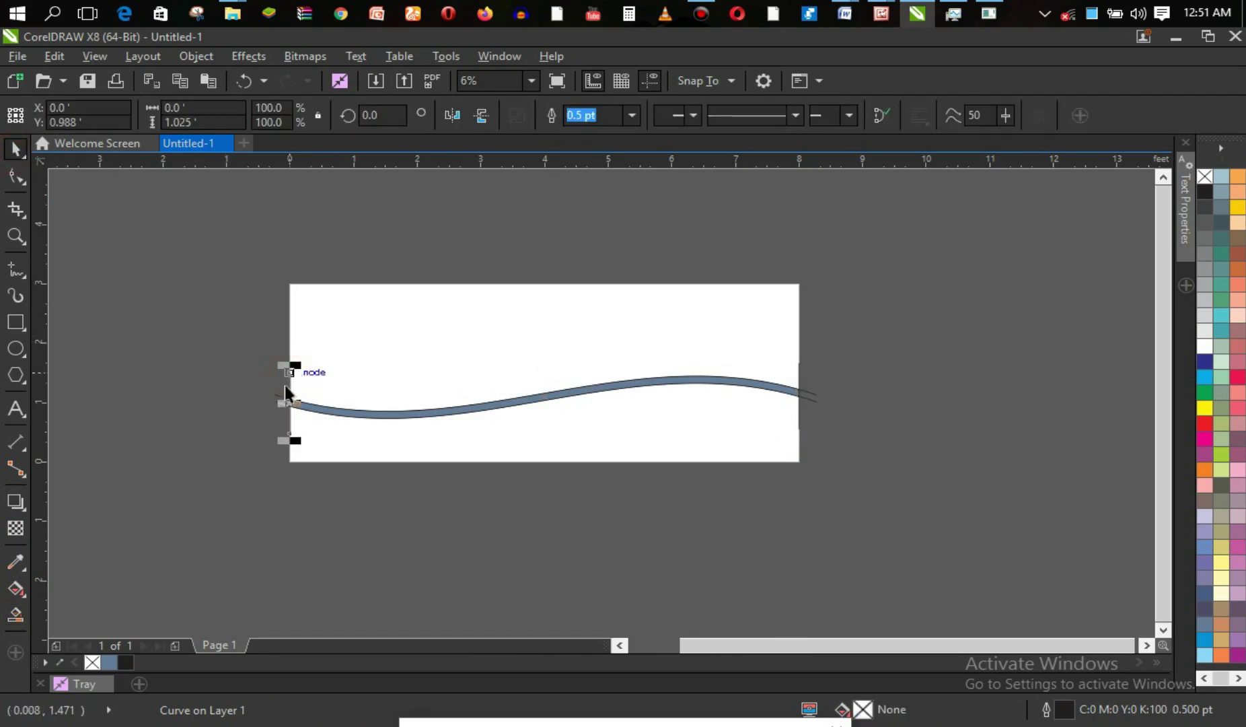
pyautogui.click(278, 393)
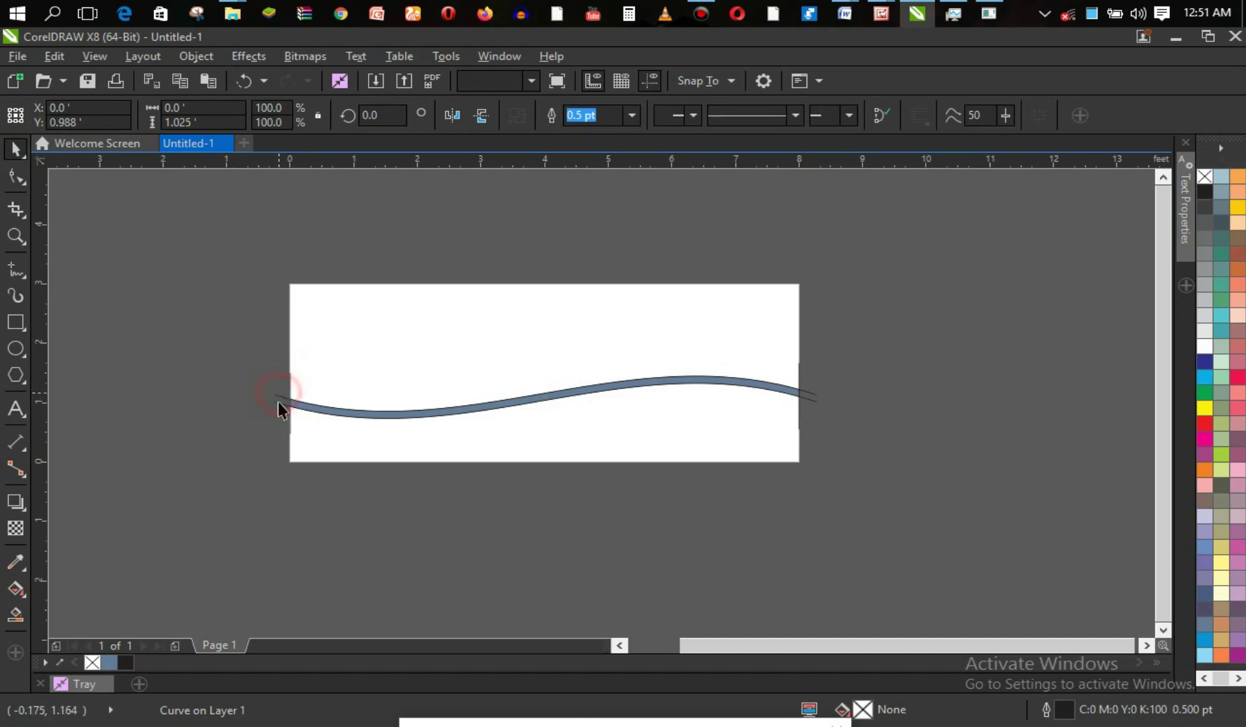
pyautogui.click(278, 399)
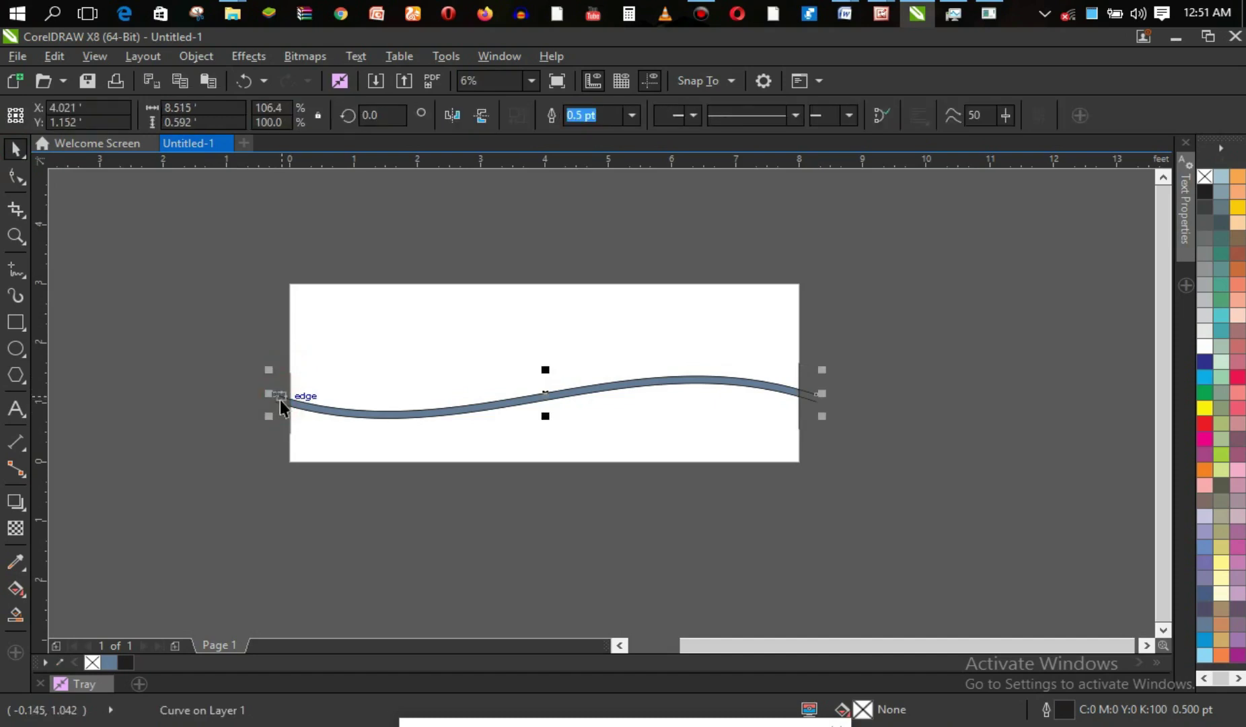
pyautogui.click(280, 400)
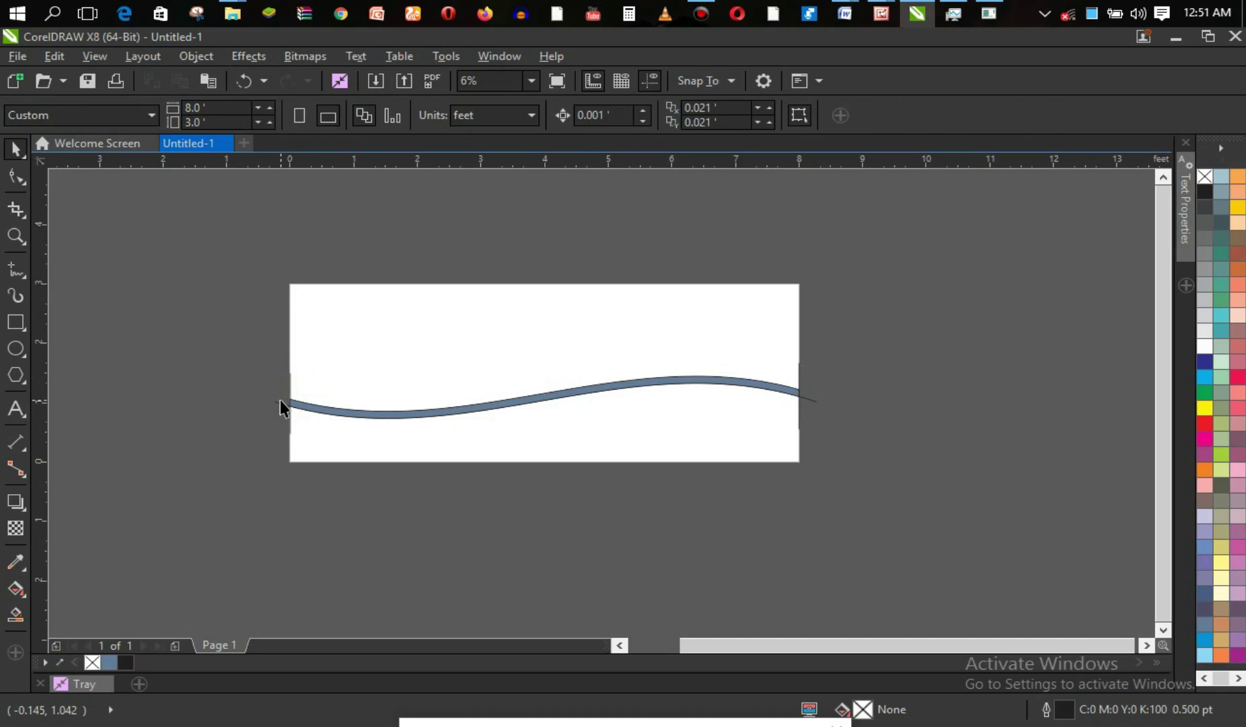
pyautogui.click(281, 402)
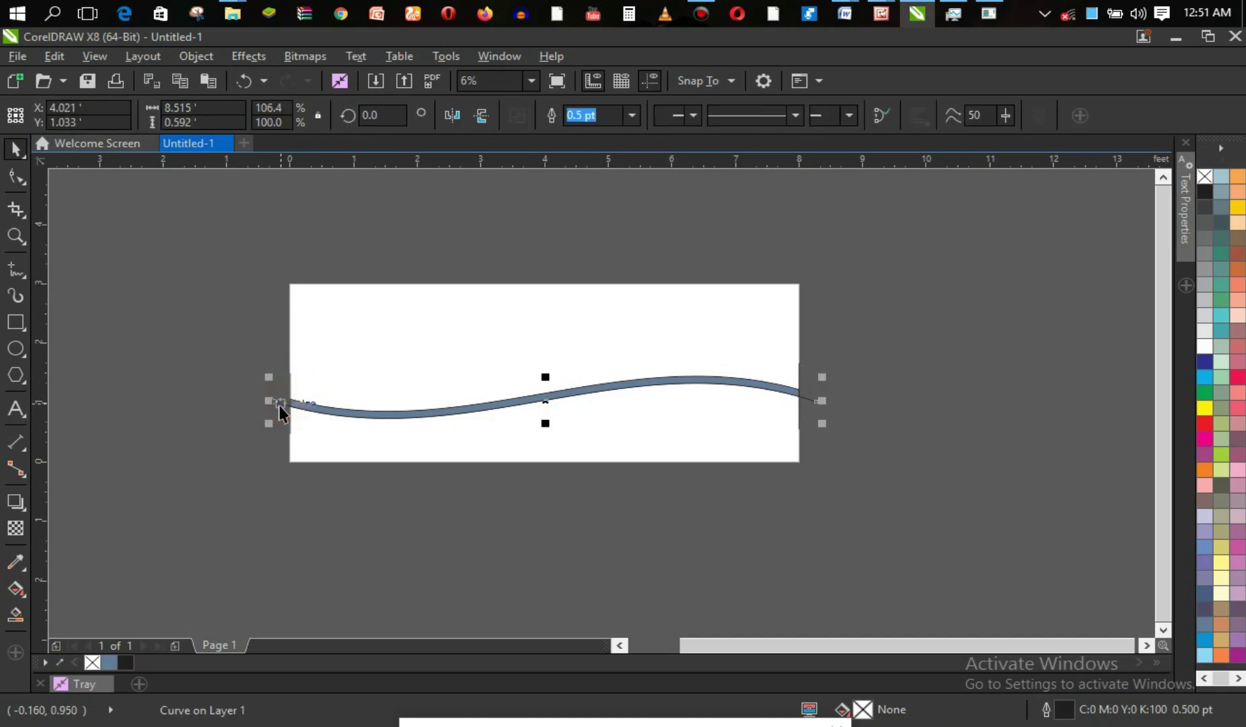
pyautogui.click(280, 405)
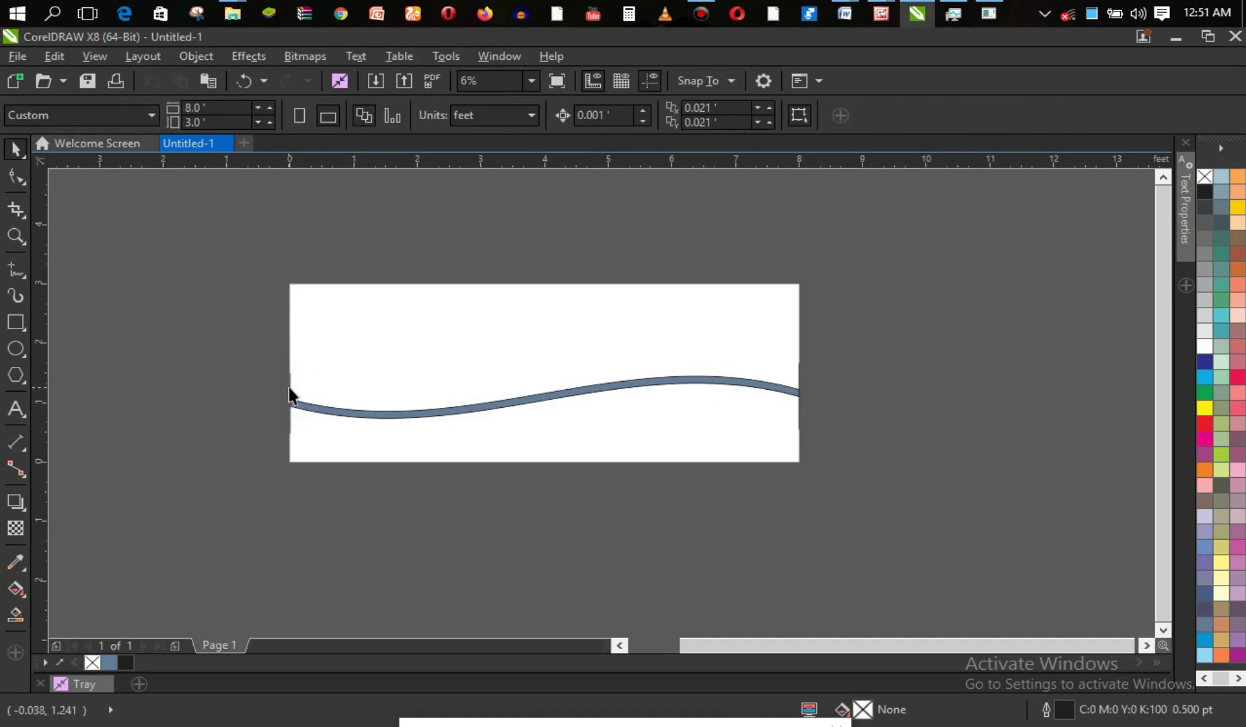
pyautogui.click(290, 386)
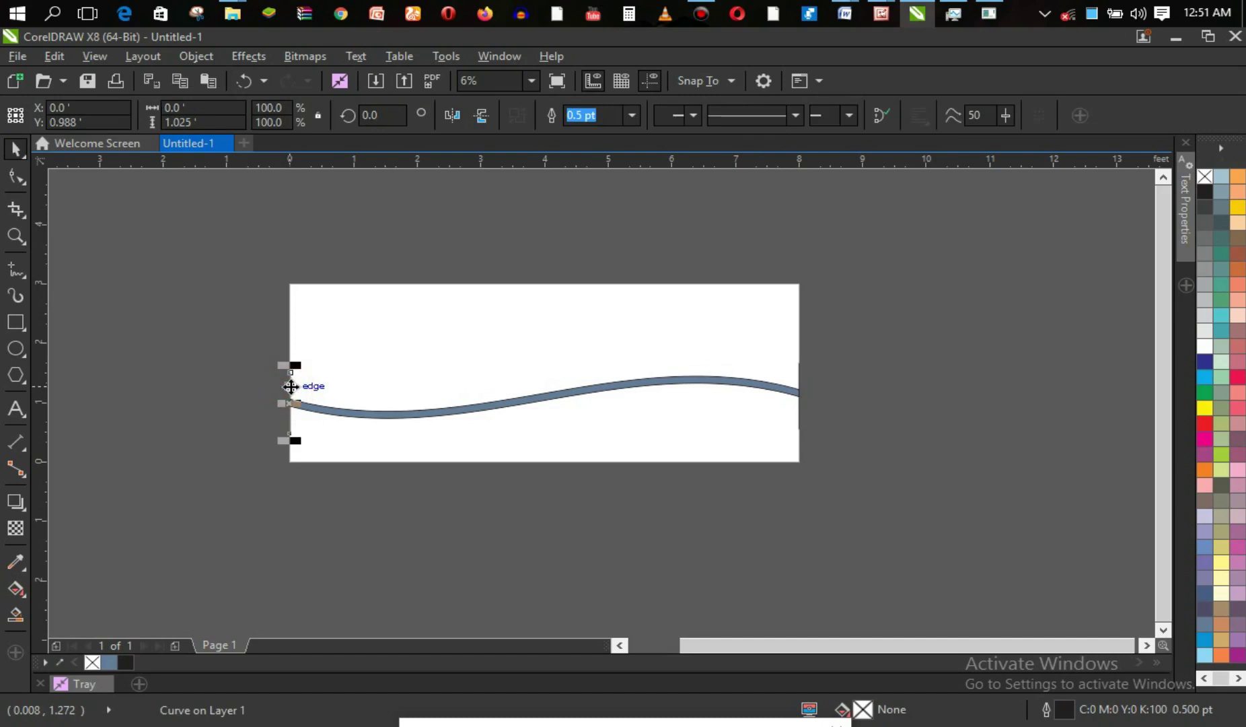
pyautogui.click(290, 387)
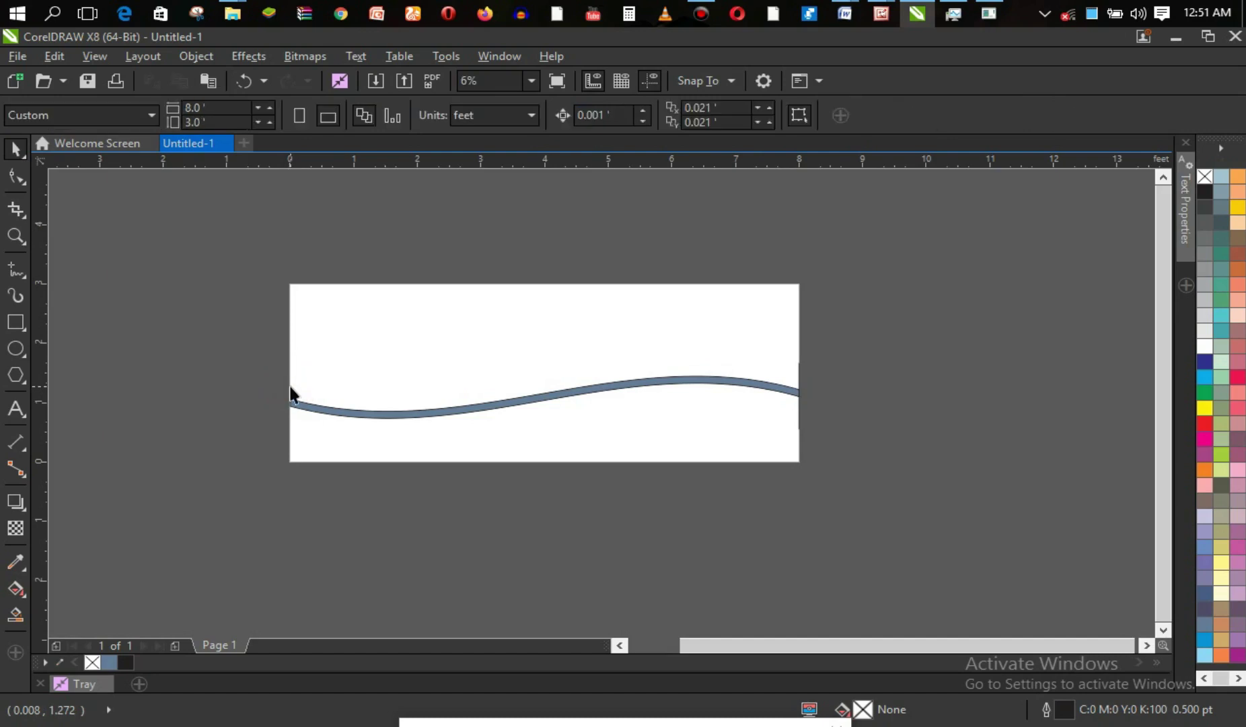
pyautogui.click(799, 375)
pyautogui.click(798, 377)
pyautogui.click(628, 387)
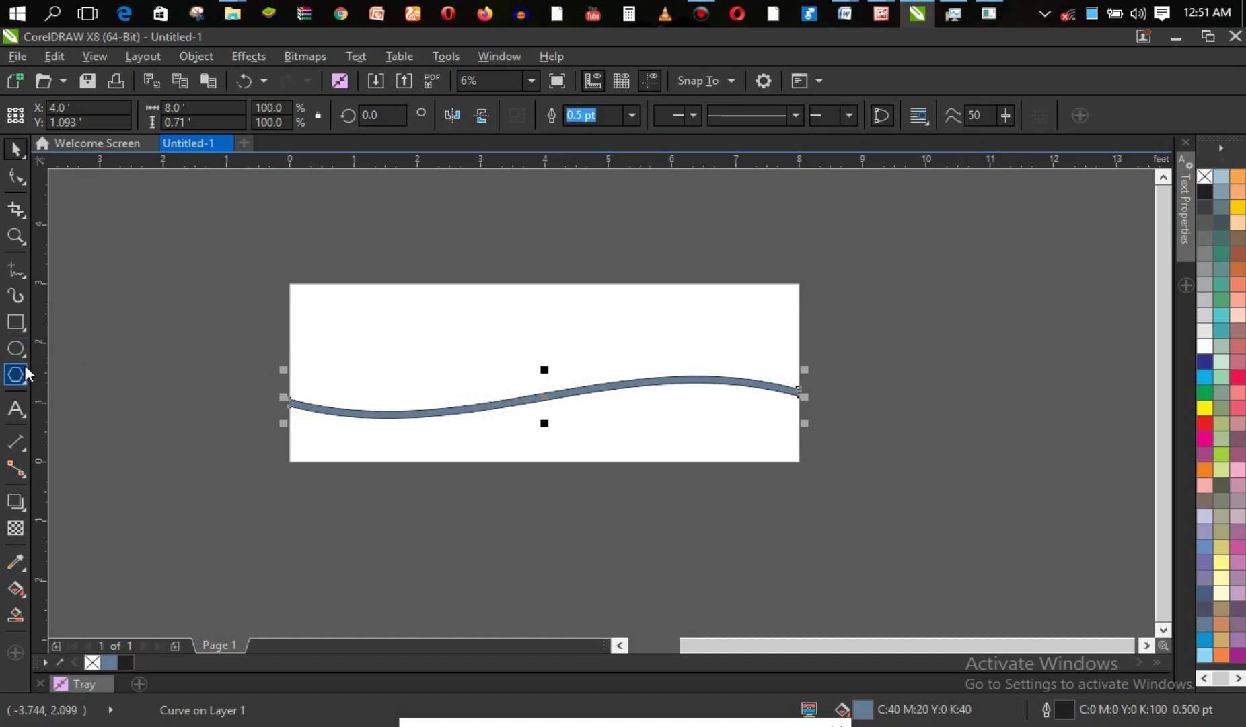
pyautogui.click(163, 427)
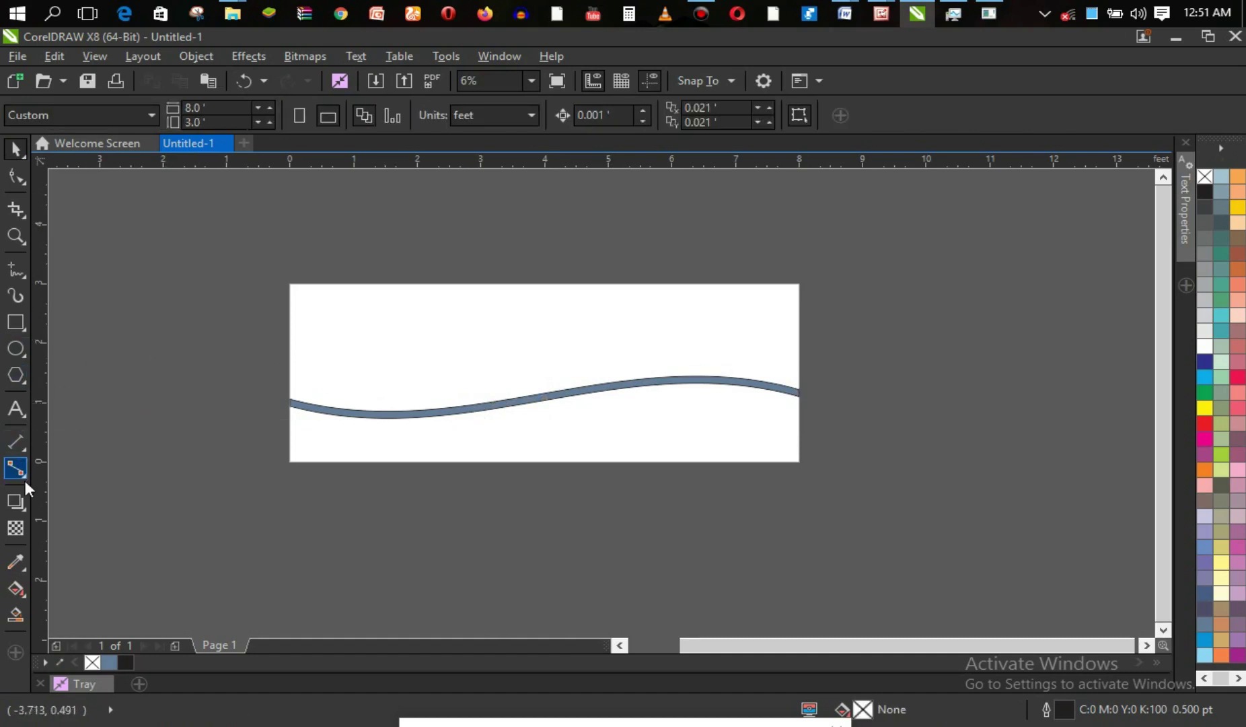
# Smart Fill the area below the band, remove its outline, and color it green C:100 M:0 Y:100 K:0.
pyautogui.click(15, 613)
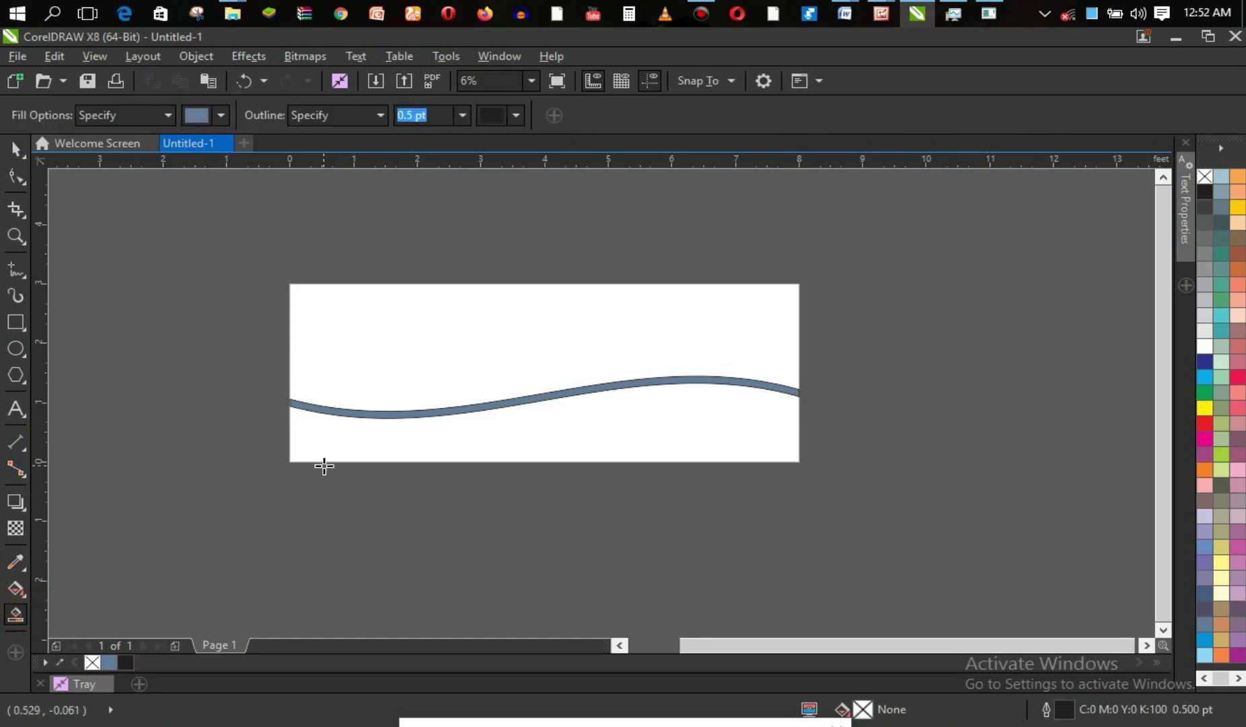
pyautogui.click(355, 446)
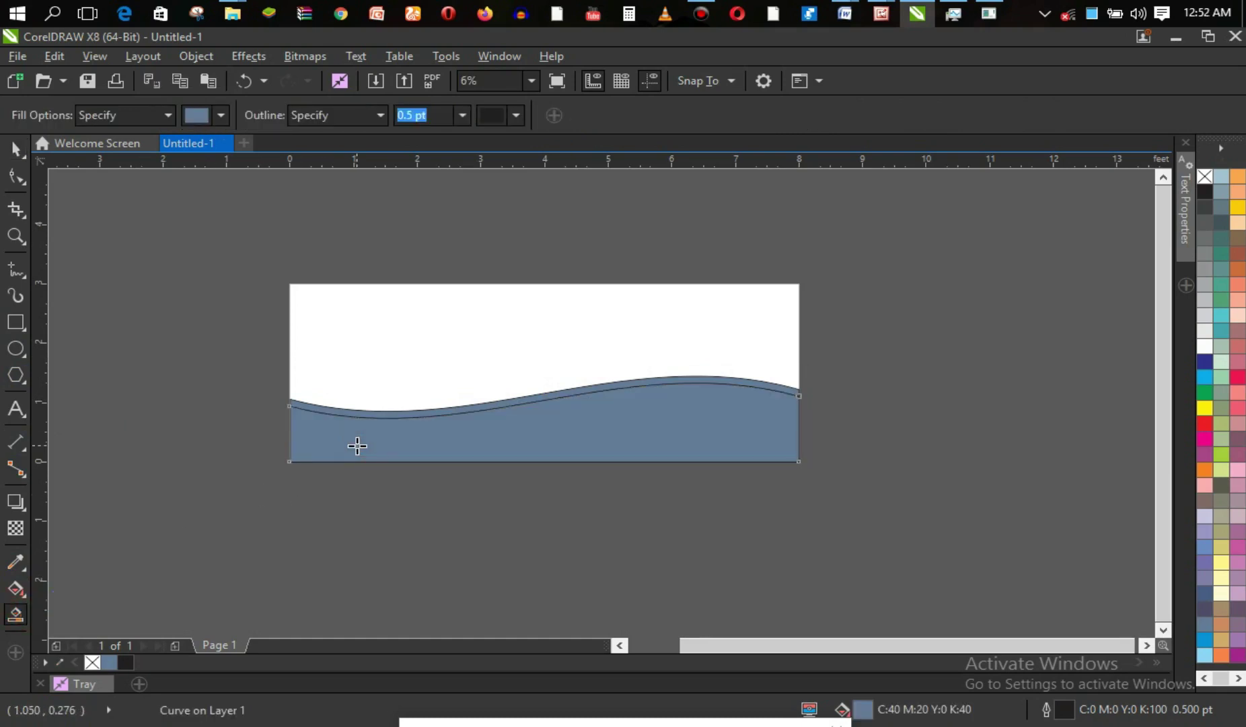
pyautogui.rightClick(1206, 177)
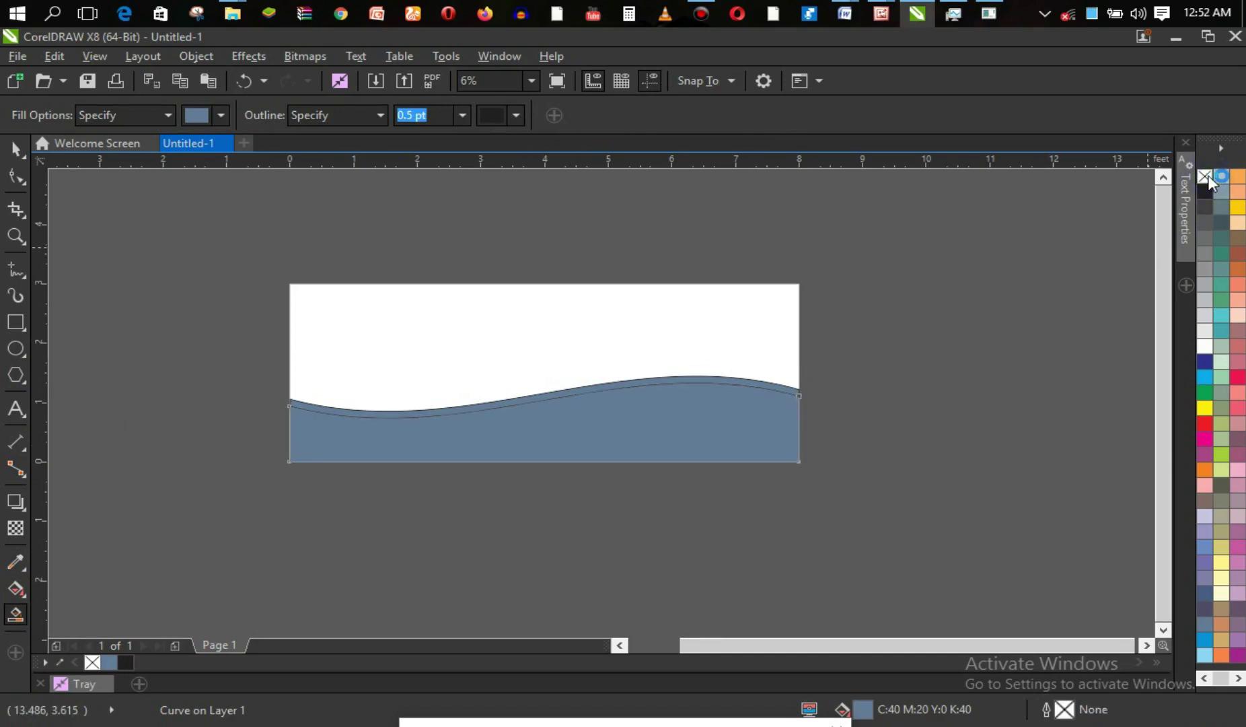
pyautogui.click(1210, 365)
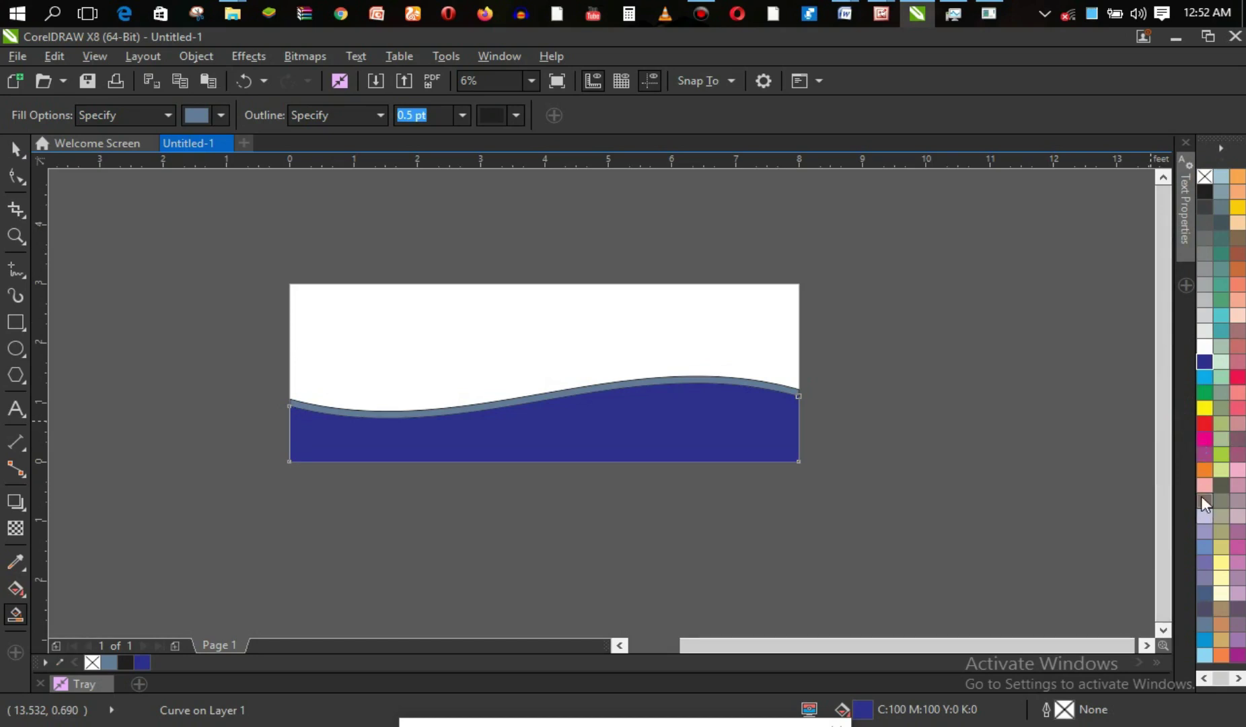
pyautogui.click(1210, 393)
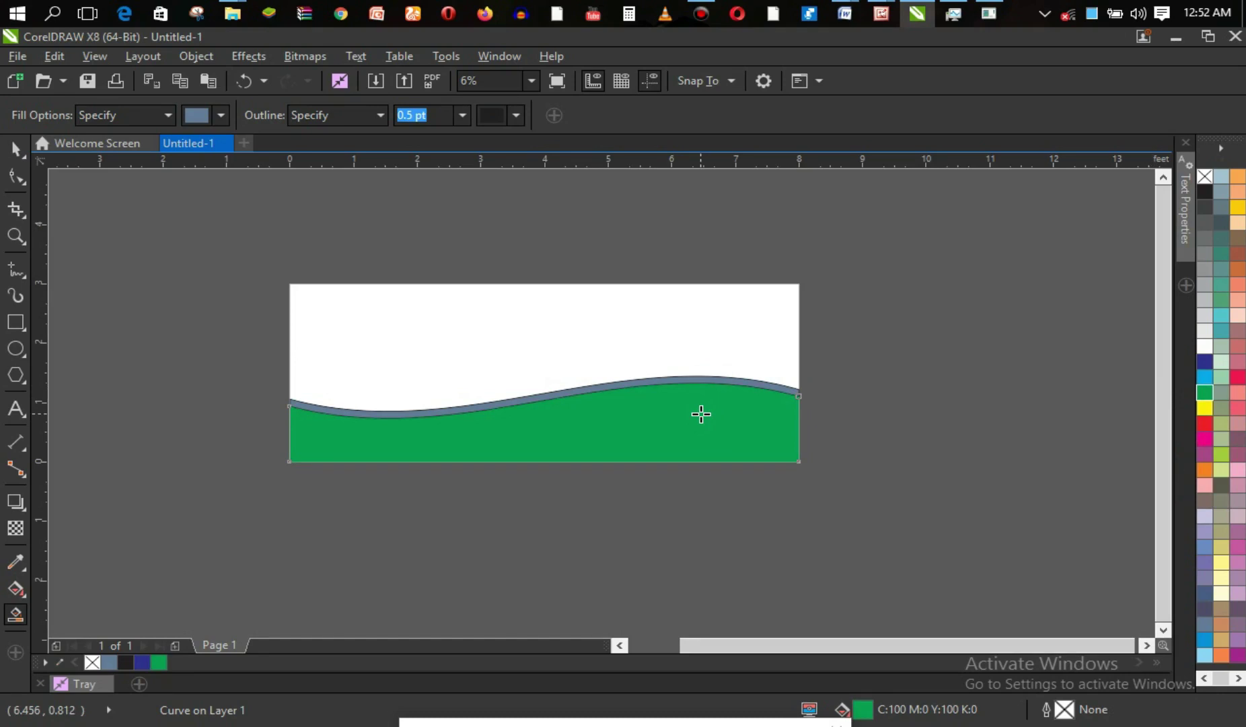
pyautogui.press('z')
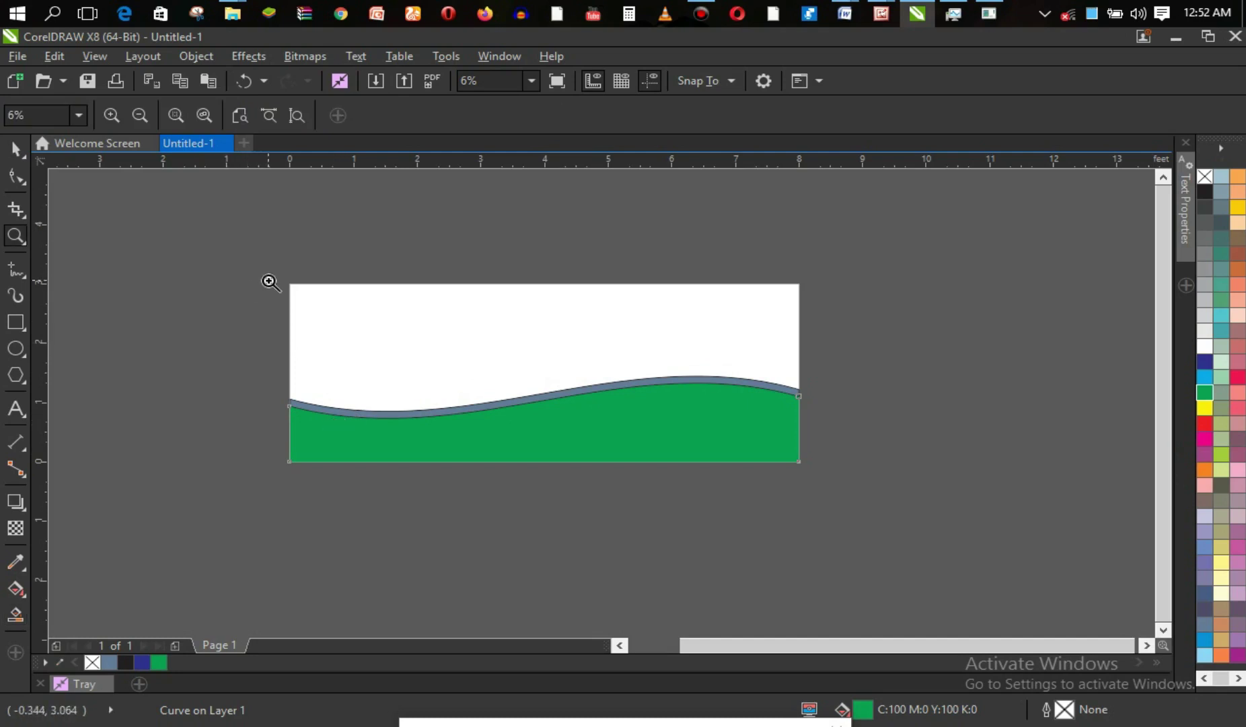
# Zoom in on the wave and remove the black outline from the grey-blue wave curve.
pyautogui.moveTo(286, 350); pyautogui.dragTo(764, 504)
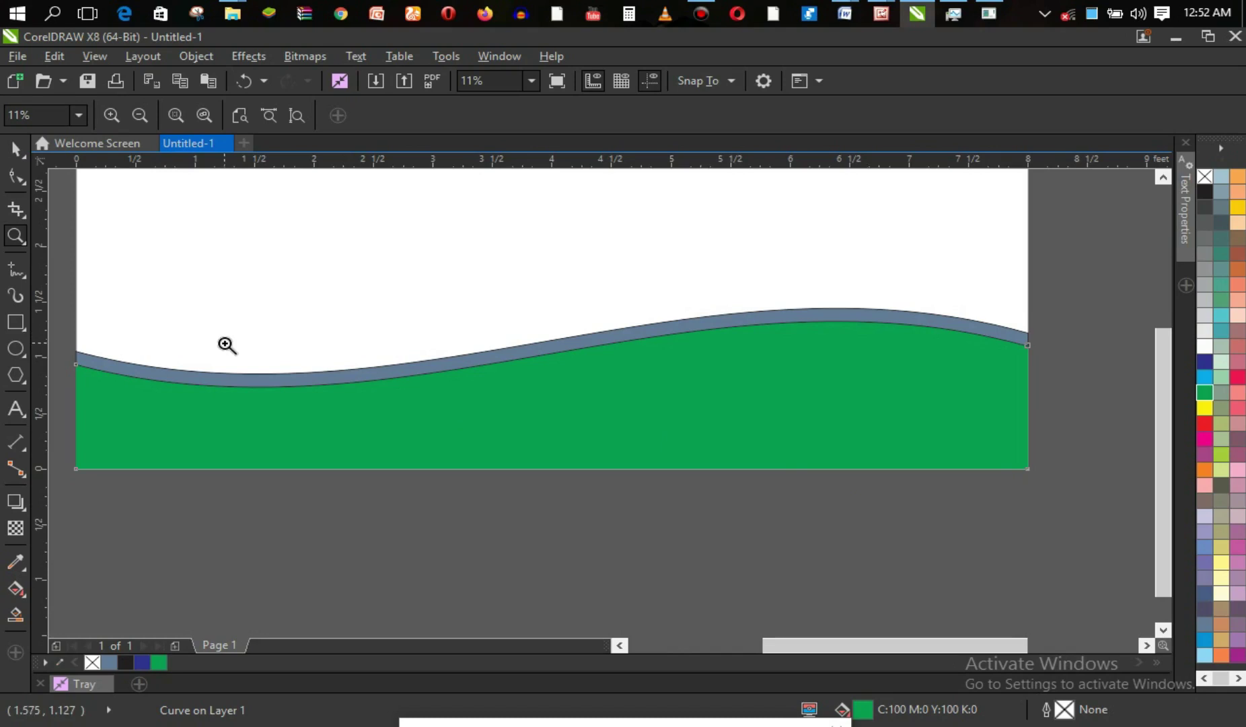
pyautogui.click(16, 149)
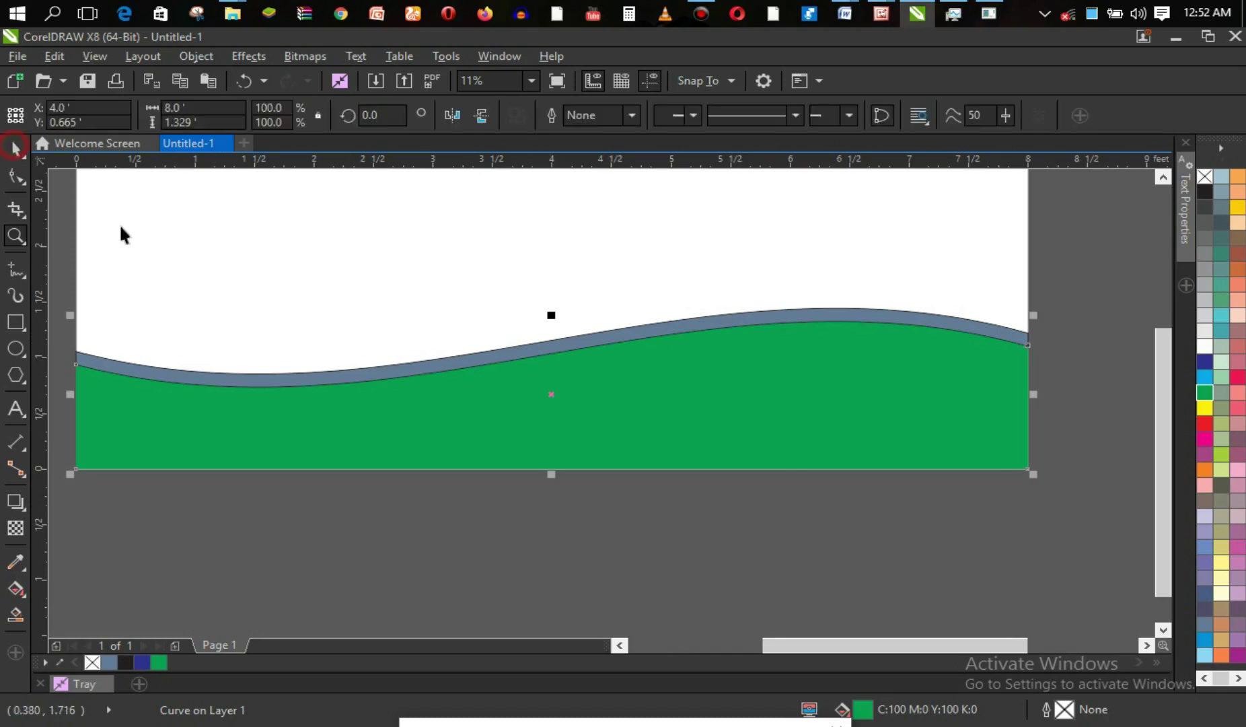
pyautogui.click(376, 369)
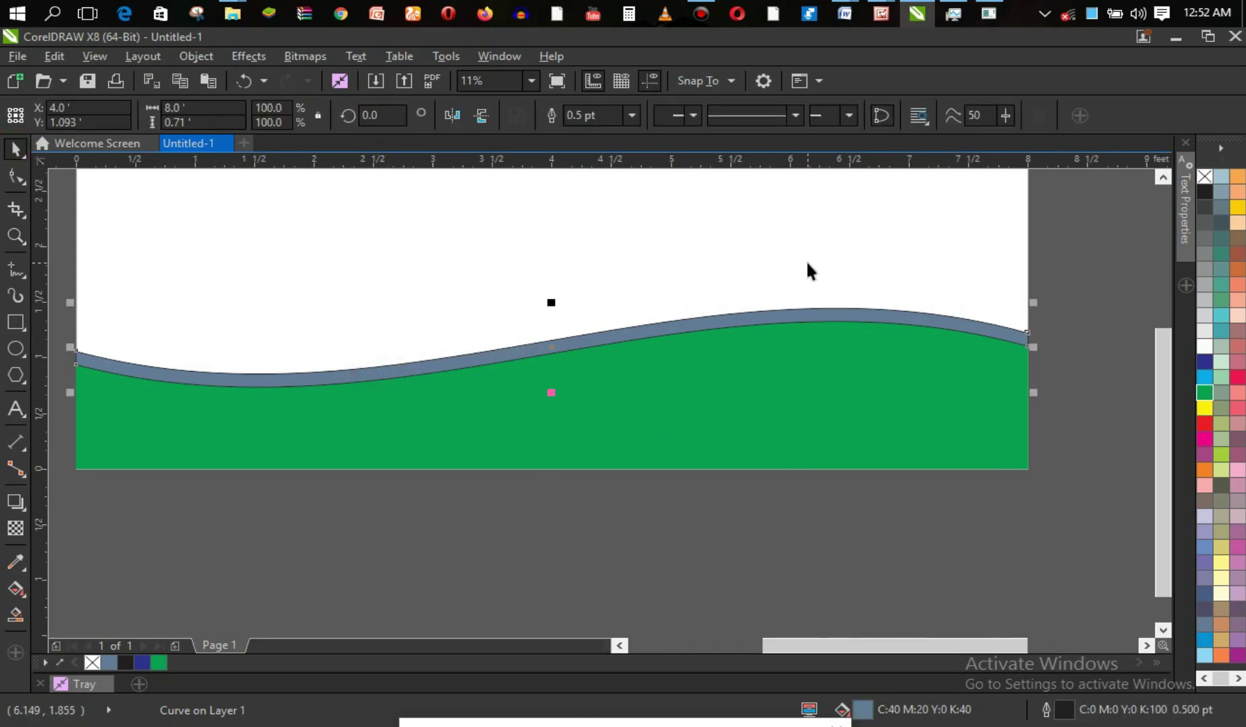
pyautogui.rightClick(1203, 180)
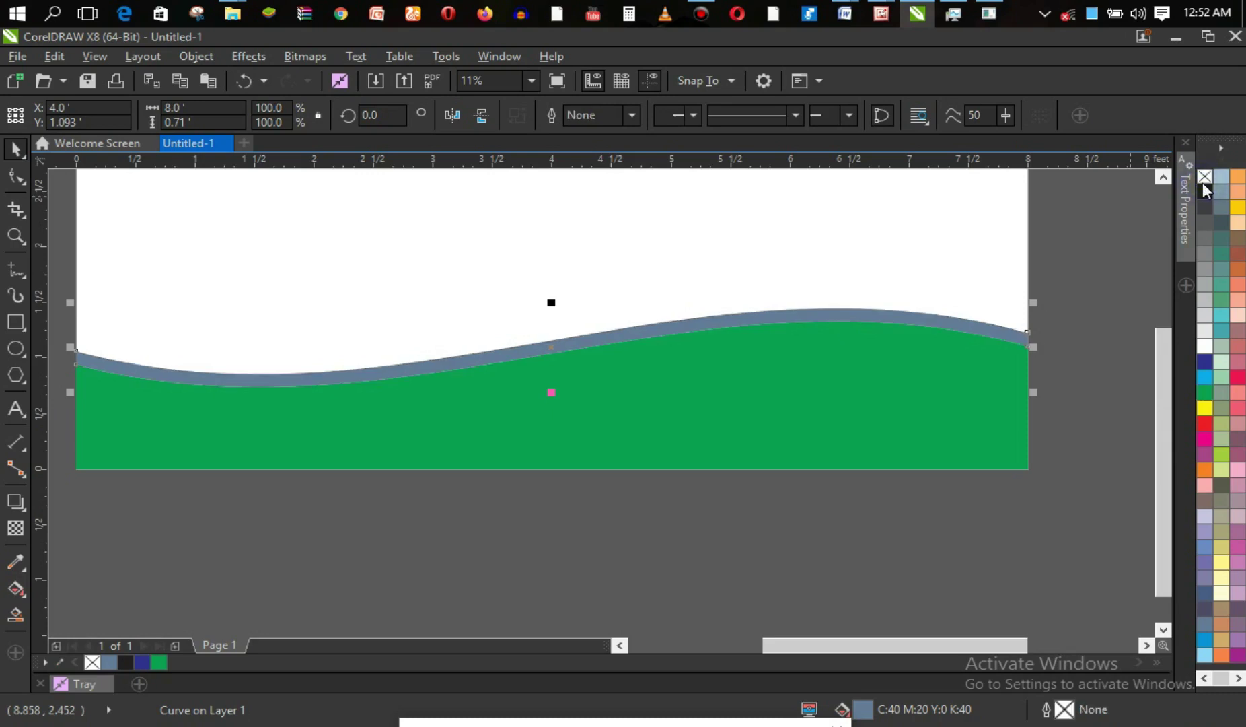
pyautogui.click(1096, 266)
# Check the green area and wave selections, then zoom back out to the whole page.
pyautogui.click(797, 425)
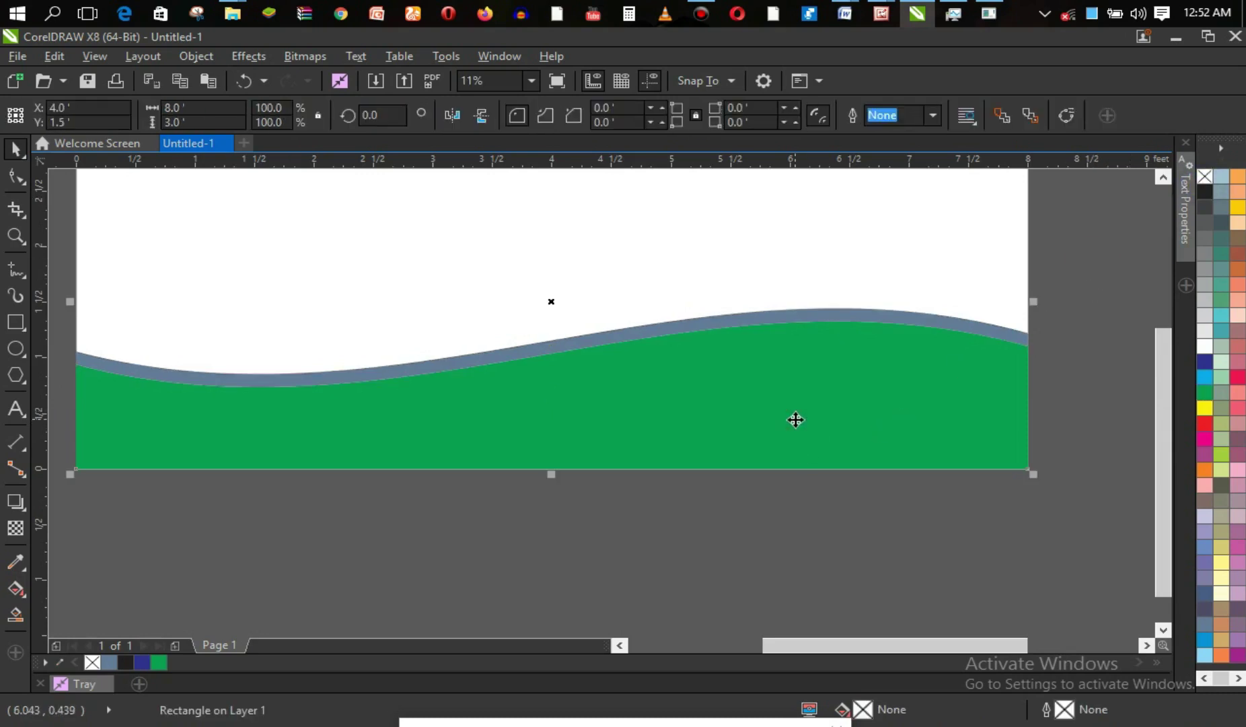
pyautogui.click(772, 317)
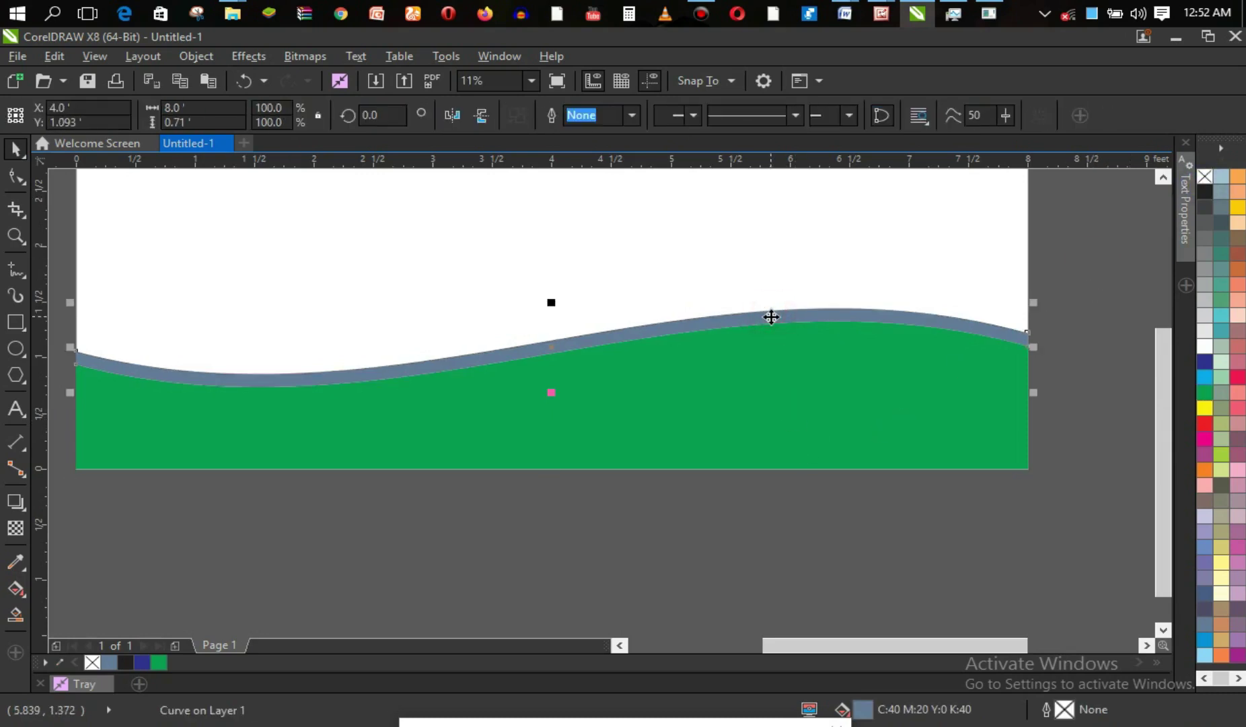
pyautogui.click(1069, 326)
pyautogui.click(956, 388)
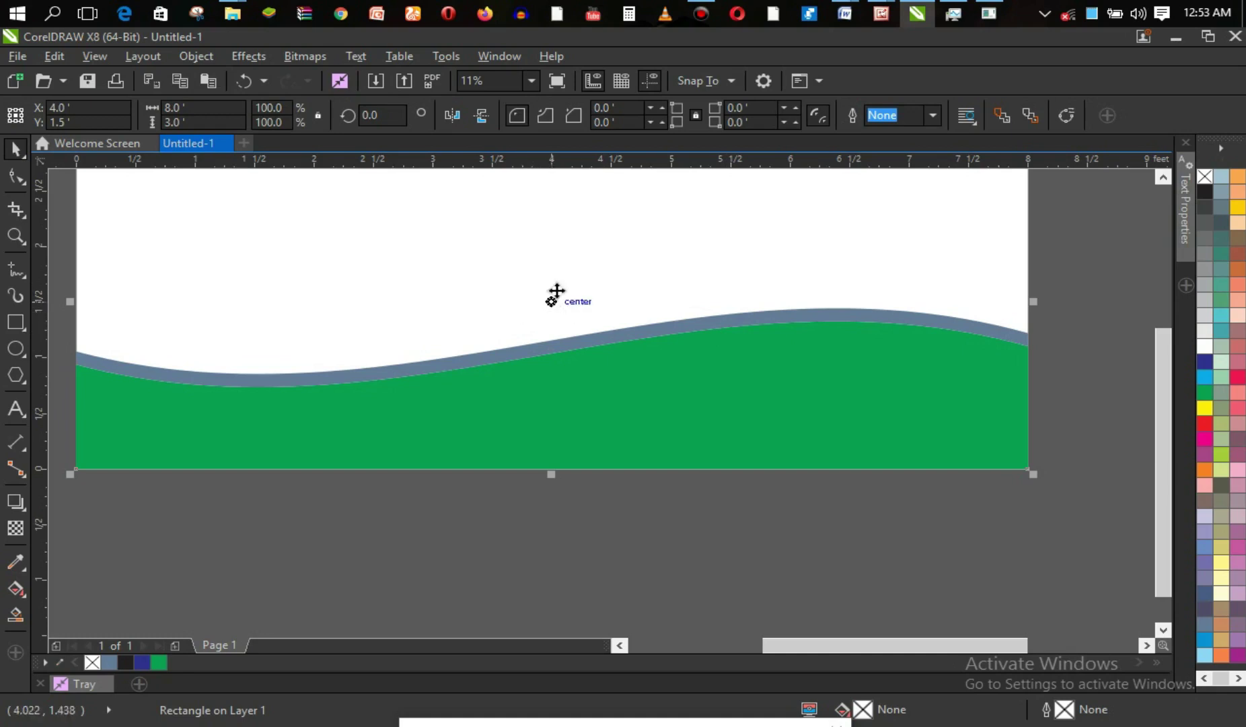
pyautogui.press('z')
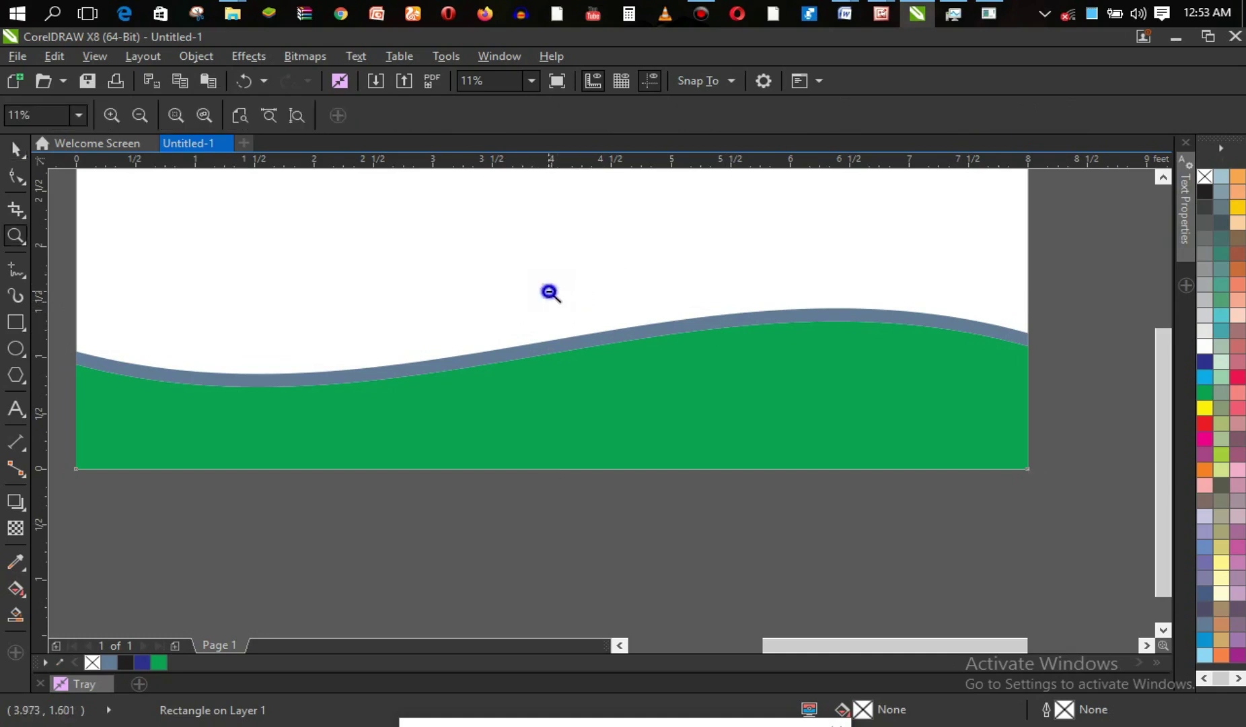
pyautogui.rightClick(554, 303)
pyautogui.click(26, 153)
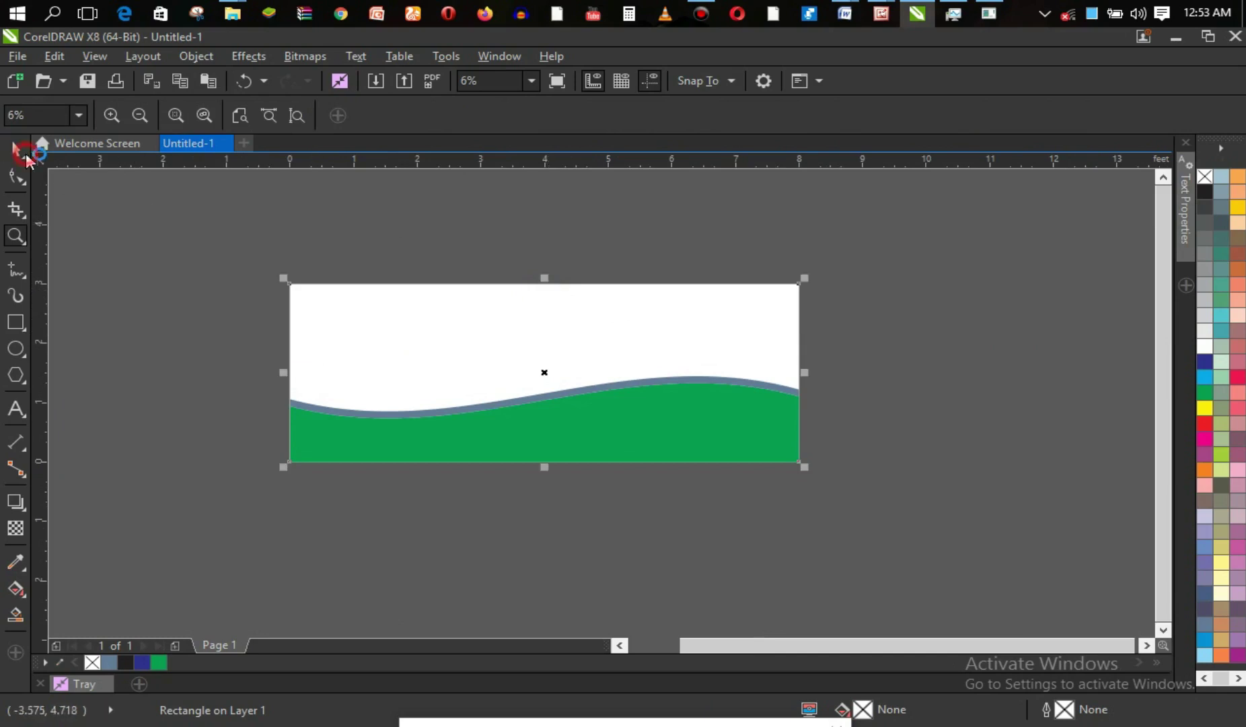
# Drag the green shape's top-centre handle slightly upward so it tucks under the wave band.
pyautogui.click(613, 437)
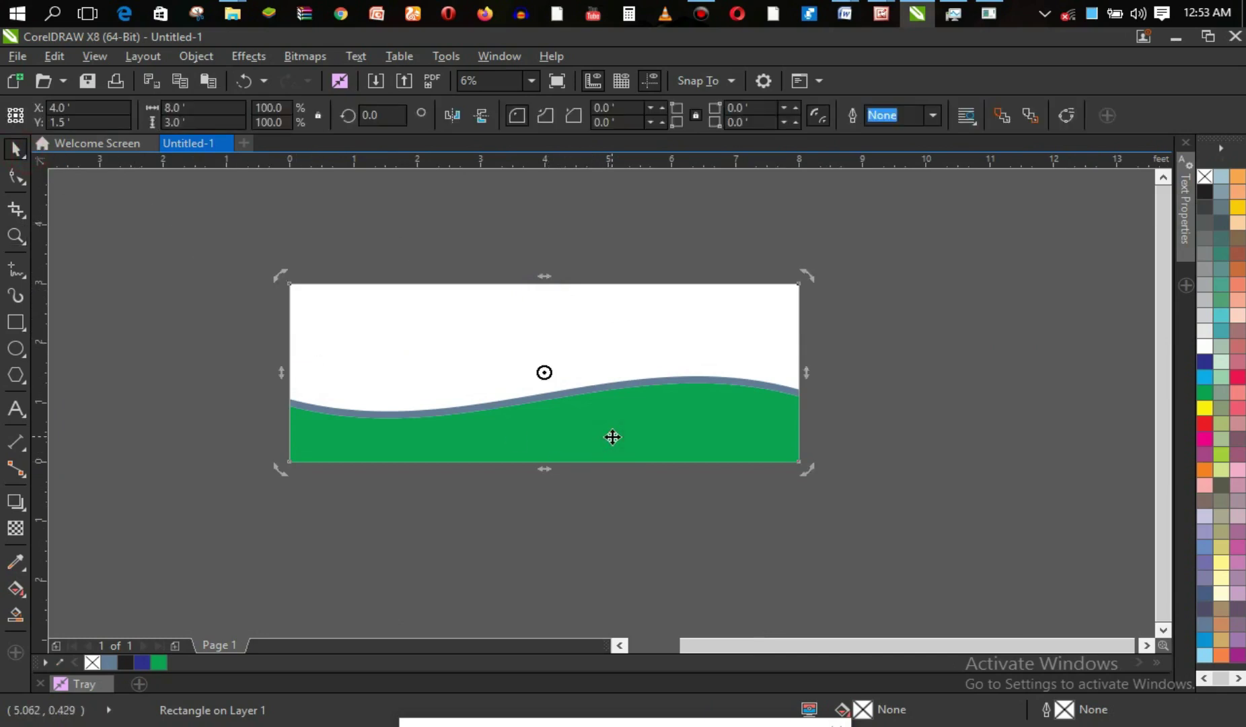
pyautogui.click(612, 437)
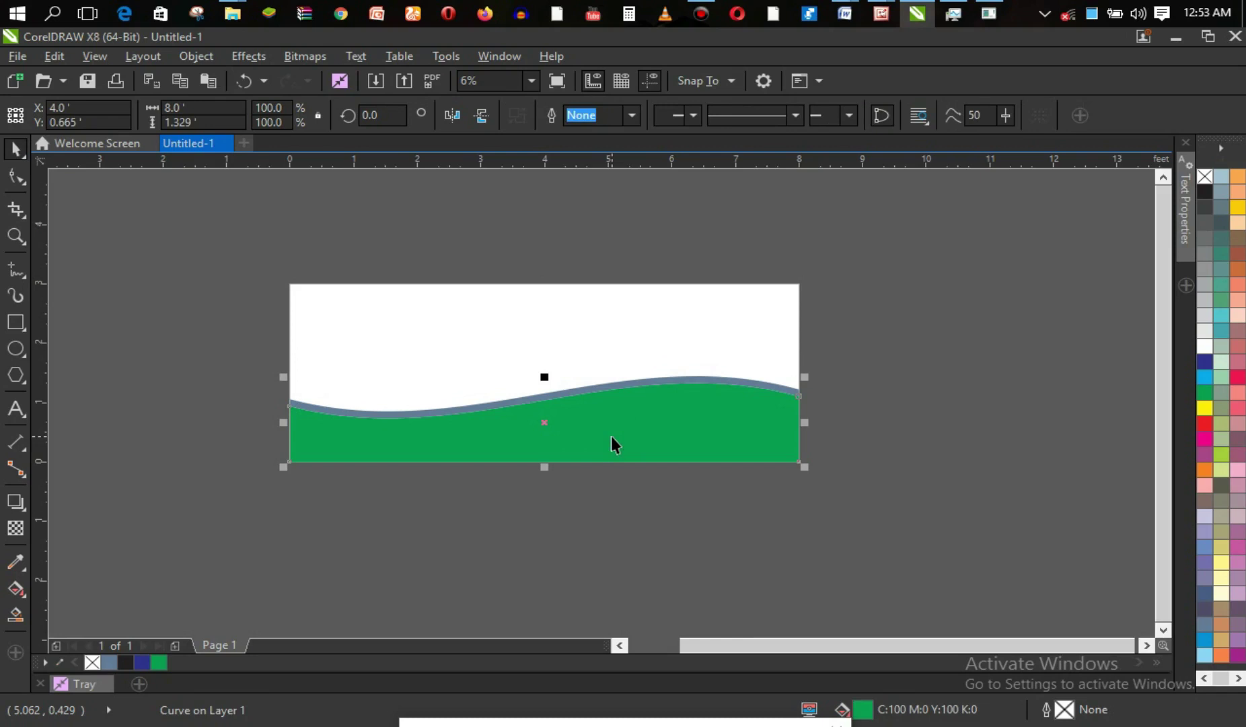
pyautogui.moveTo(545, 376); pyautogui.dragTo(546, 372)
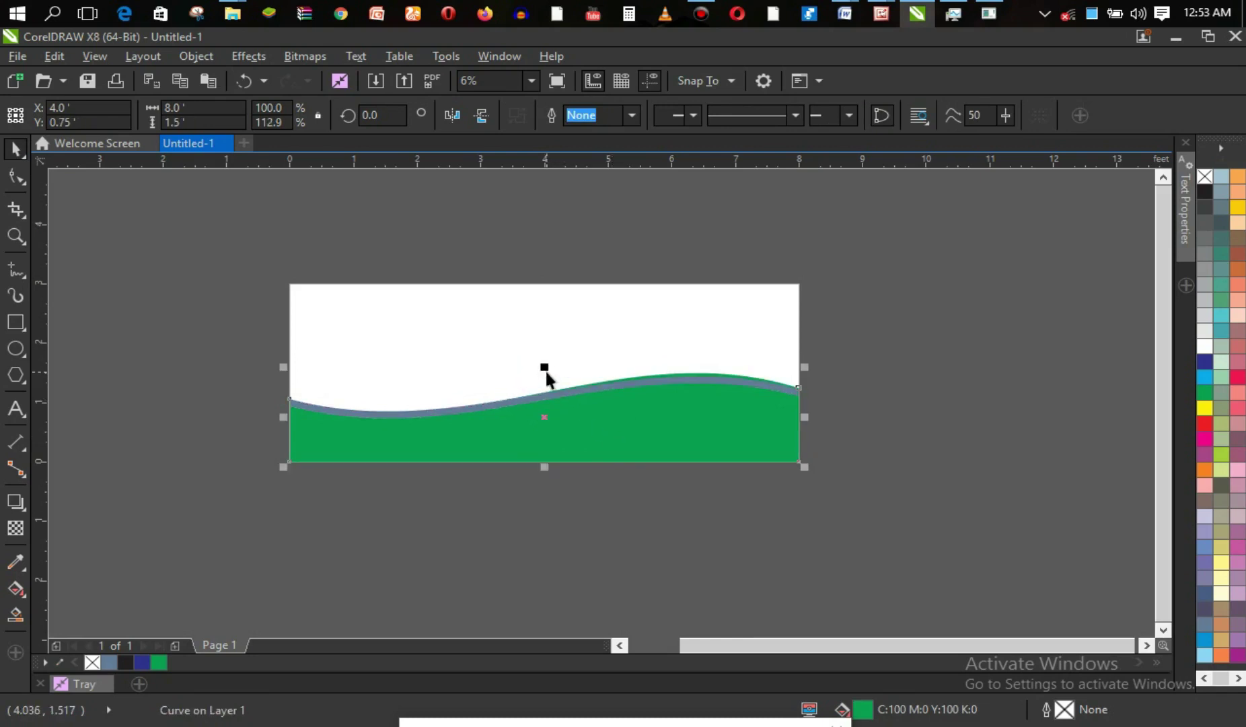
pyautogui.hotkey('ctrl', 'z')
pyautogui.press('z')
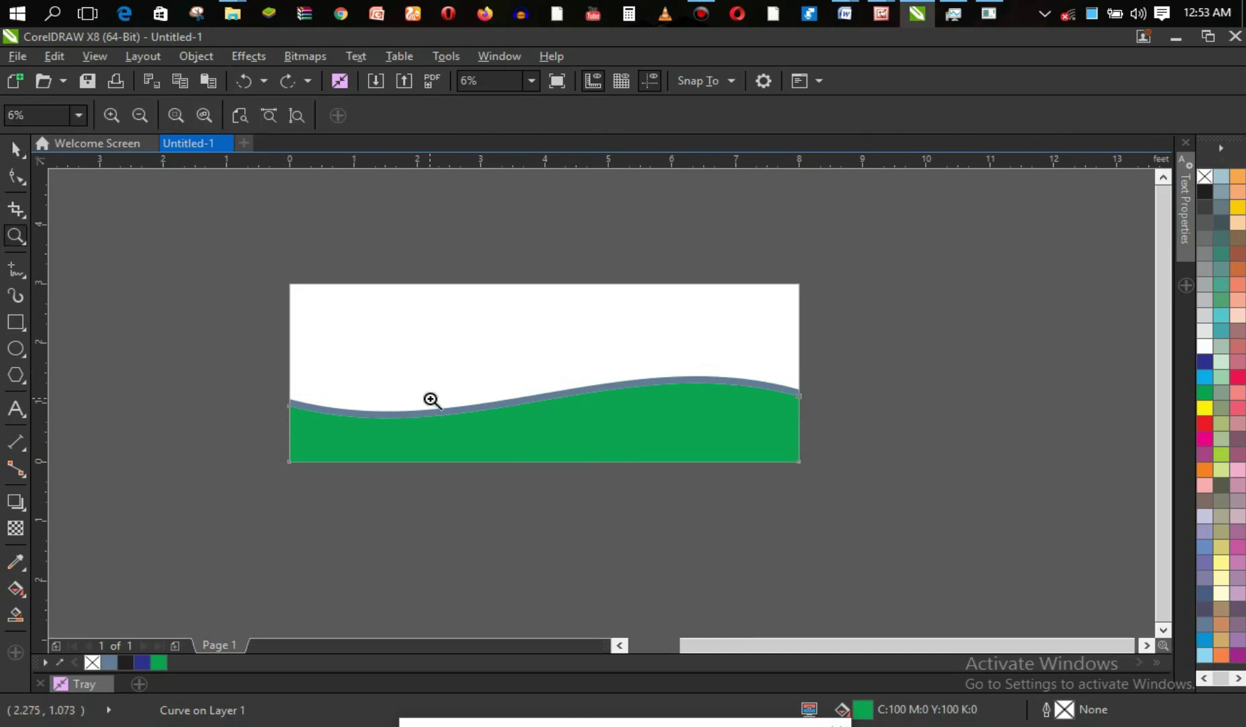
pyautogui.moveTo(339, 380); pyautogui.dragTo(798, 510)
pyautogui.press('space')
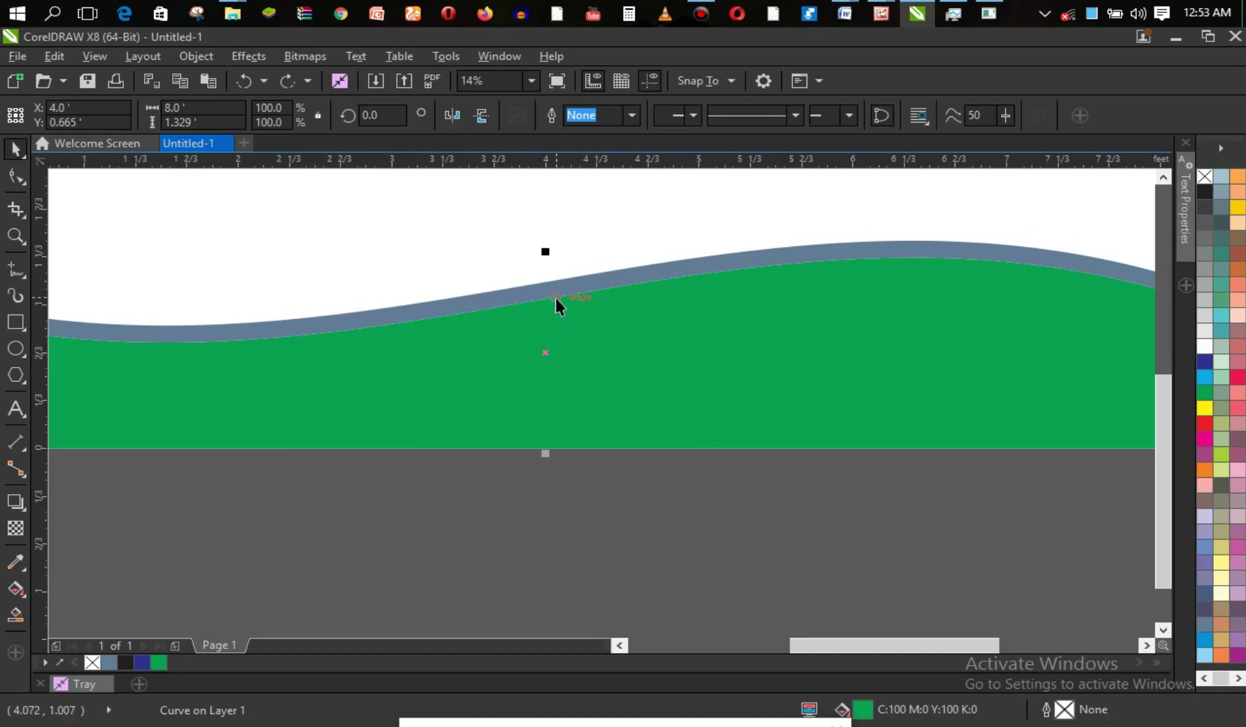
pyautogui.moveTo(545, 251); pyautogui.dragTo(544, 244)
pyautogui.press('z')
pyautogui.rightClick(549, 315)
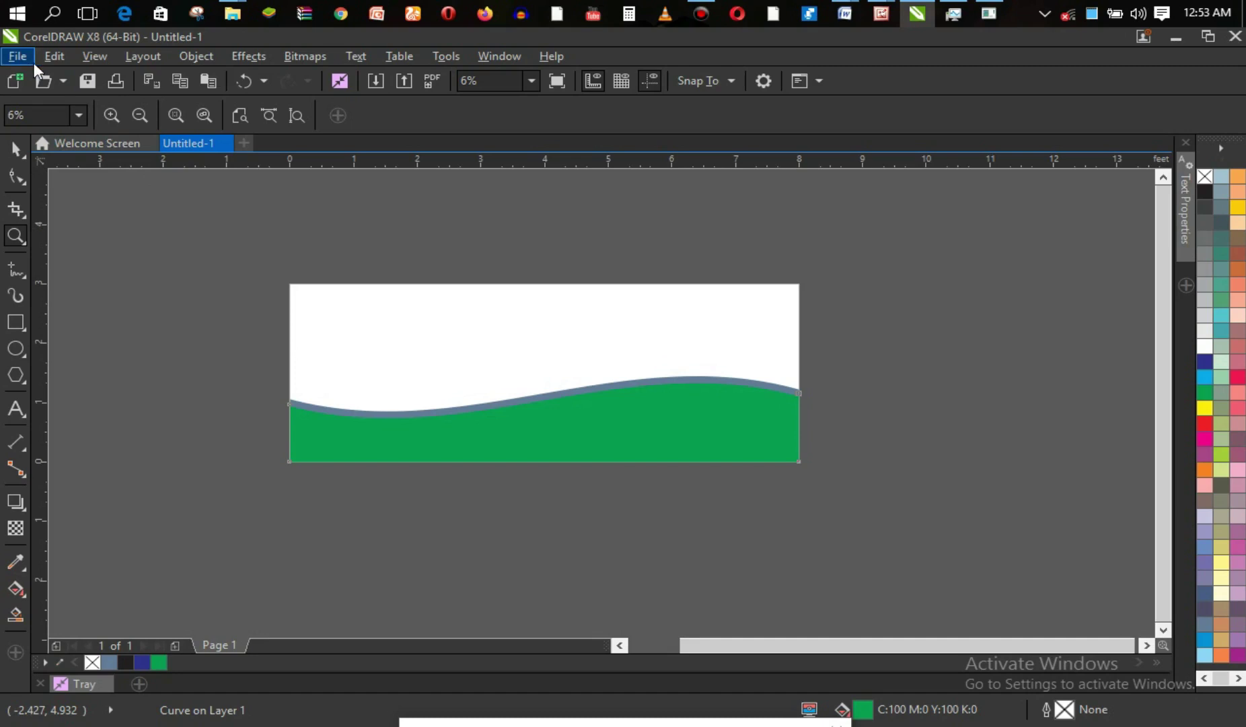
pyautogui.click(17, 149)
pyautogui.click(129, 281)
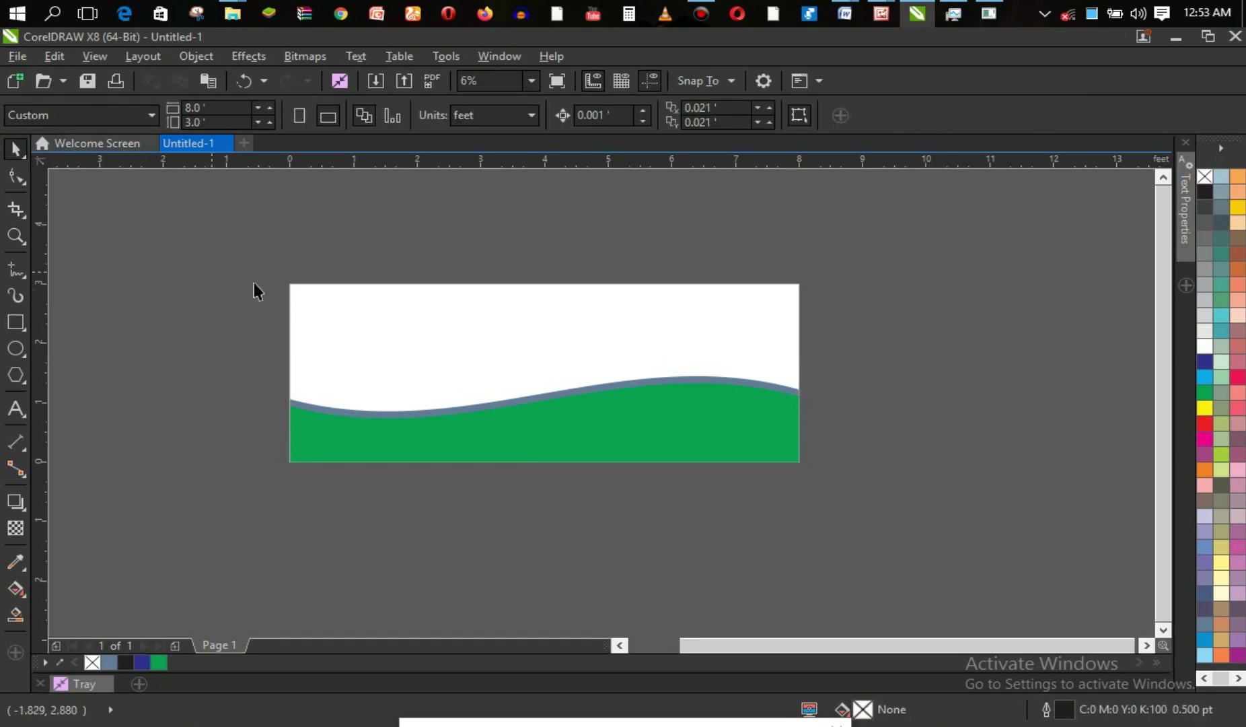
# Add the text 'ONYE - NNA' near the page's top-left.
pyautogui.click(20, 407)
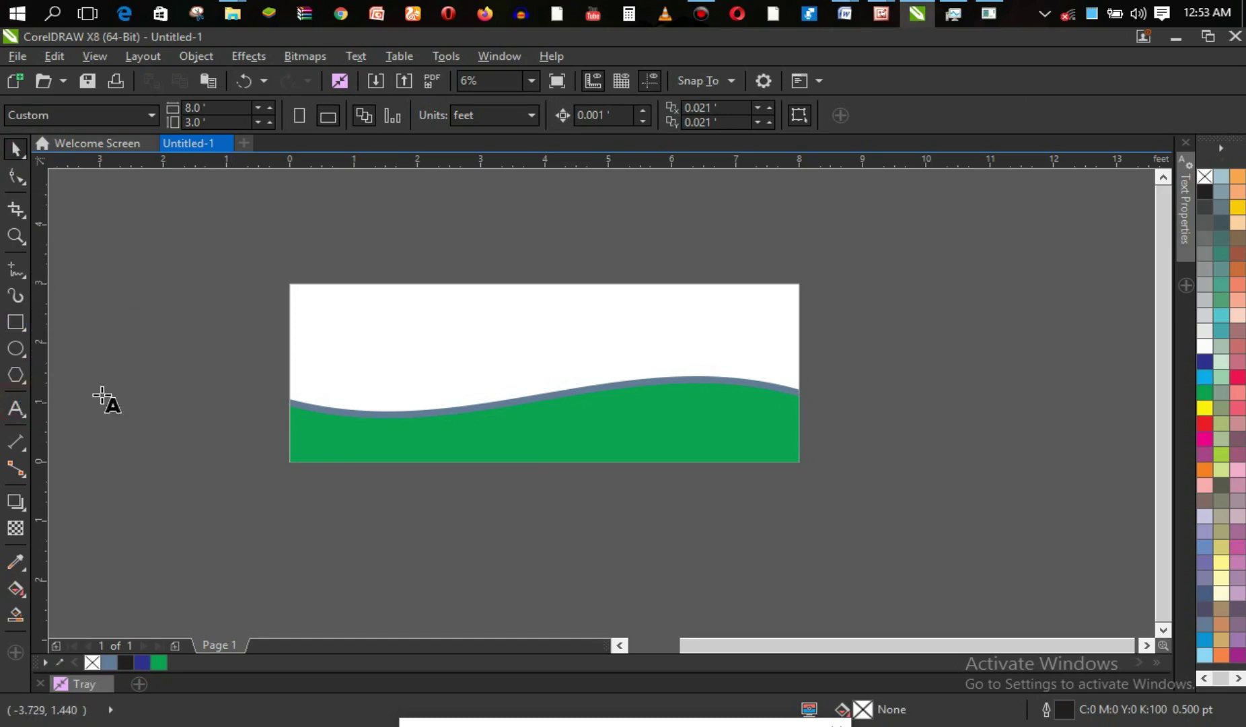
pyautogui.click(326, 308)
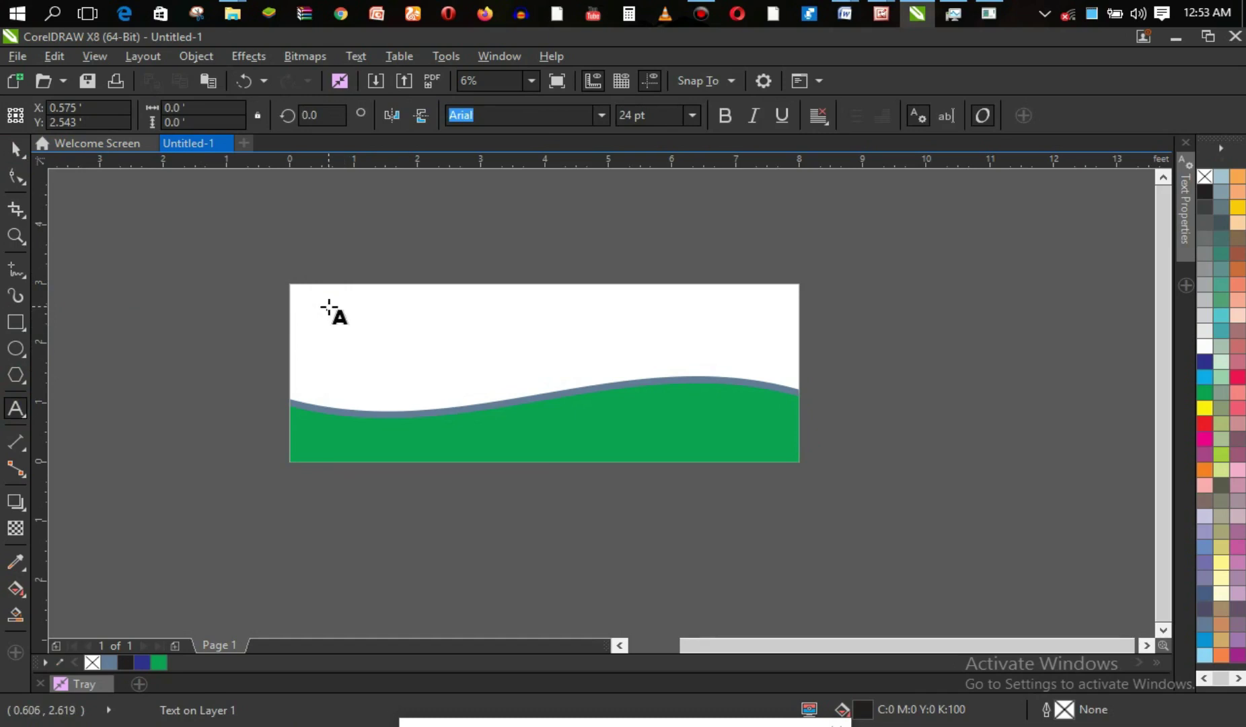
pyautogui.write('O')
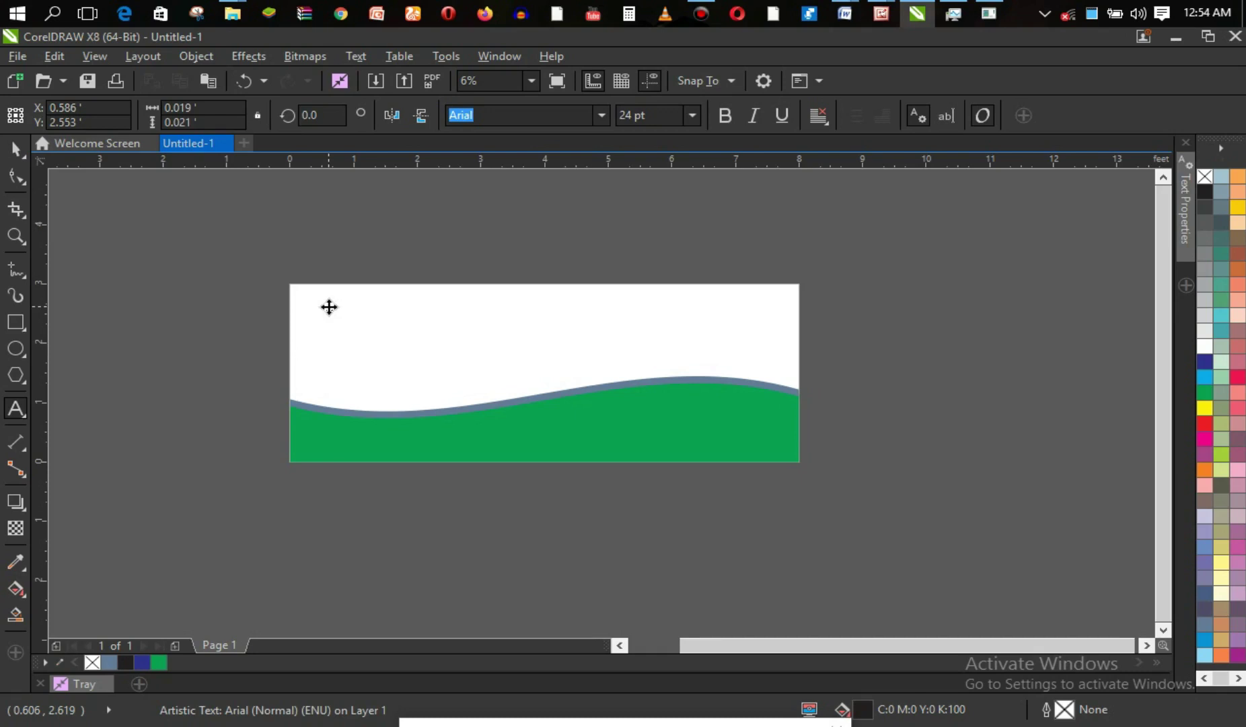
# Set the title to 200 pt in Clarity Gothic Heavy SF.
pyautogui.hotkey('ctrl', 'a')
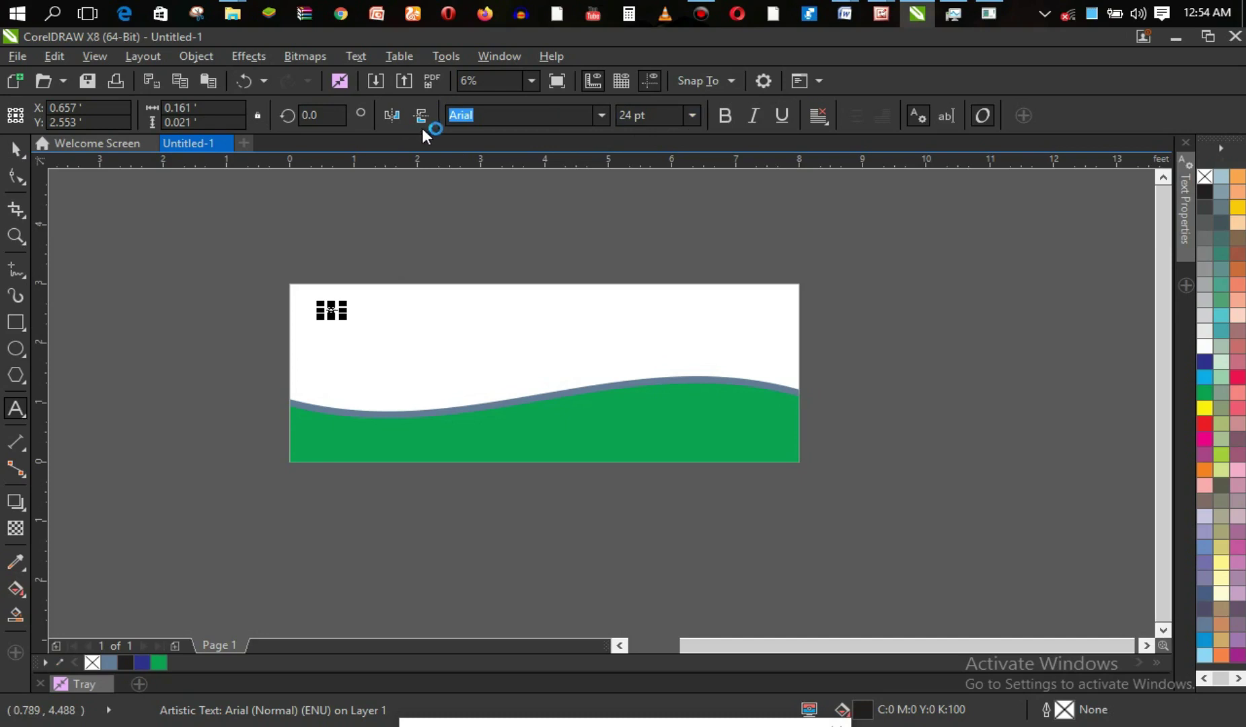
pyautogui.click(692, 115)
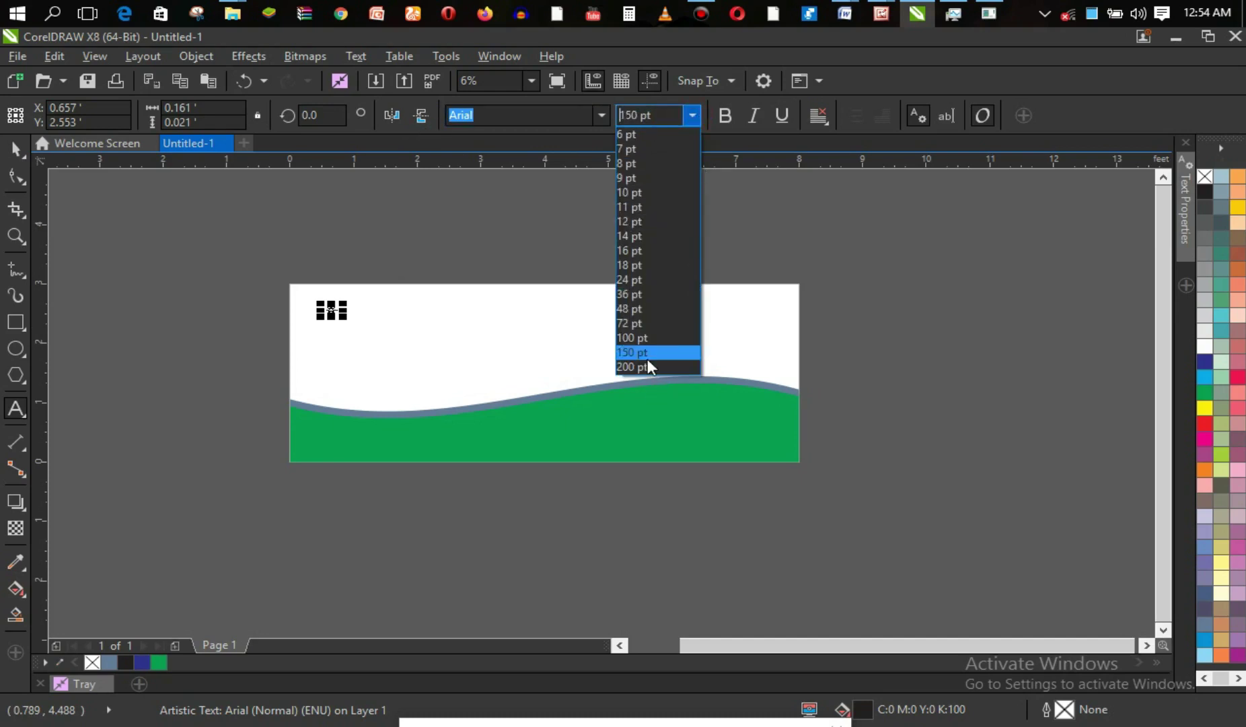
pyautogui.click(647, 352)
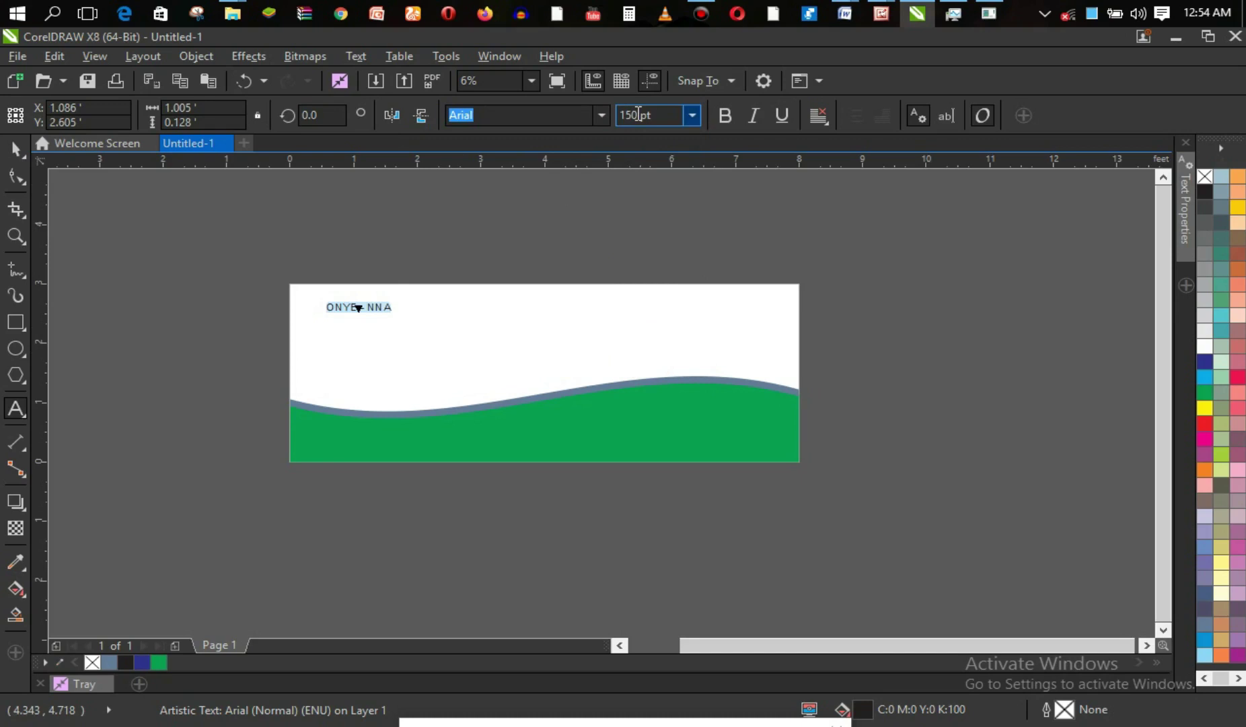
pyautogui.click(693, 116)
pyautogui.click(665, 362)
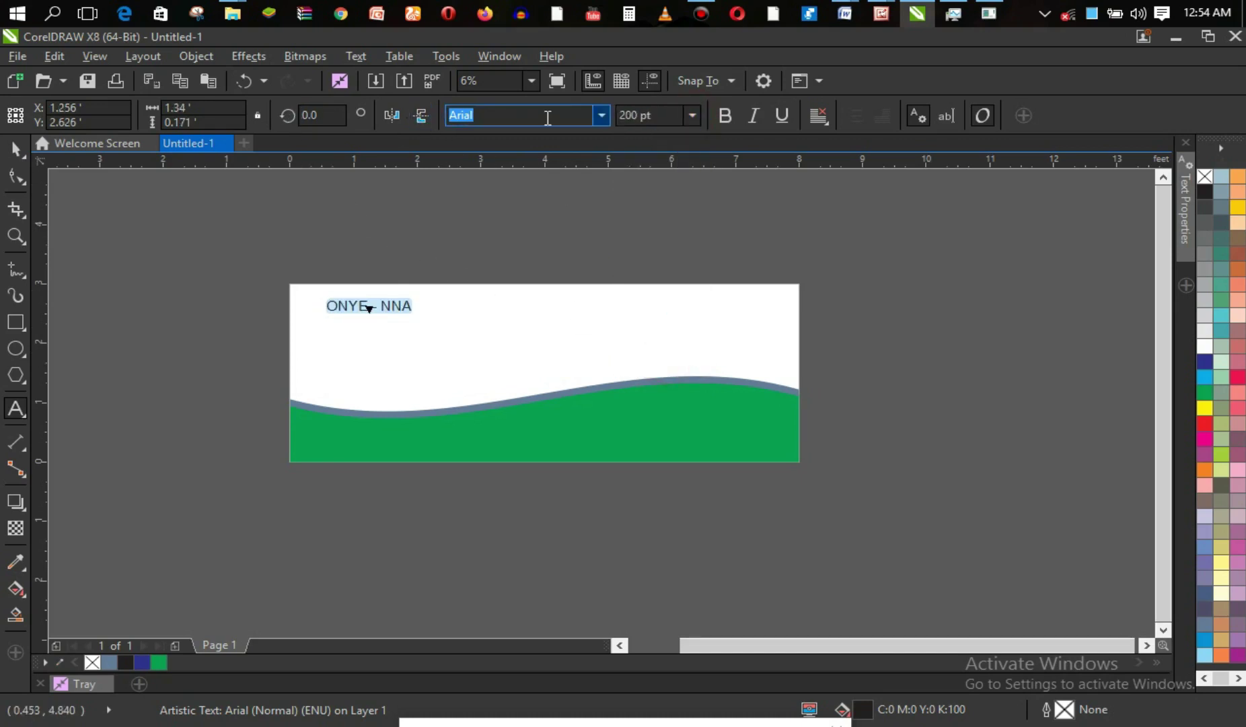
pyautogui.click(603, 117)
pyautogui.click(598, 118)
pyautogui.click(600, 118)
pyautogui.click(598, 118)
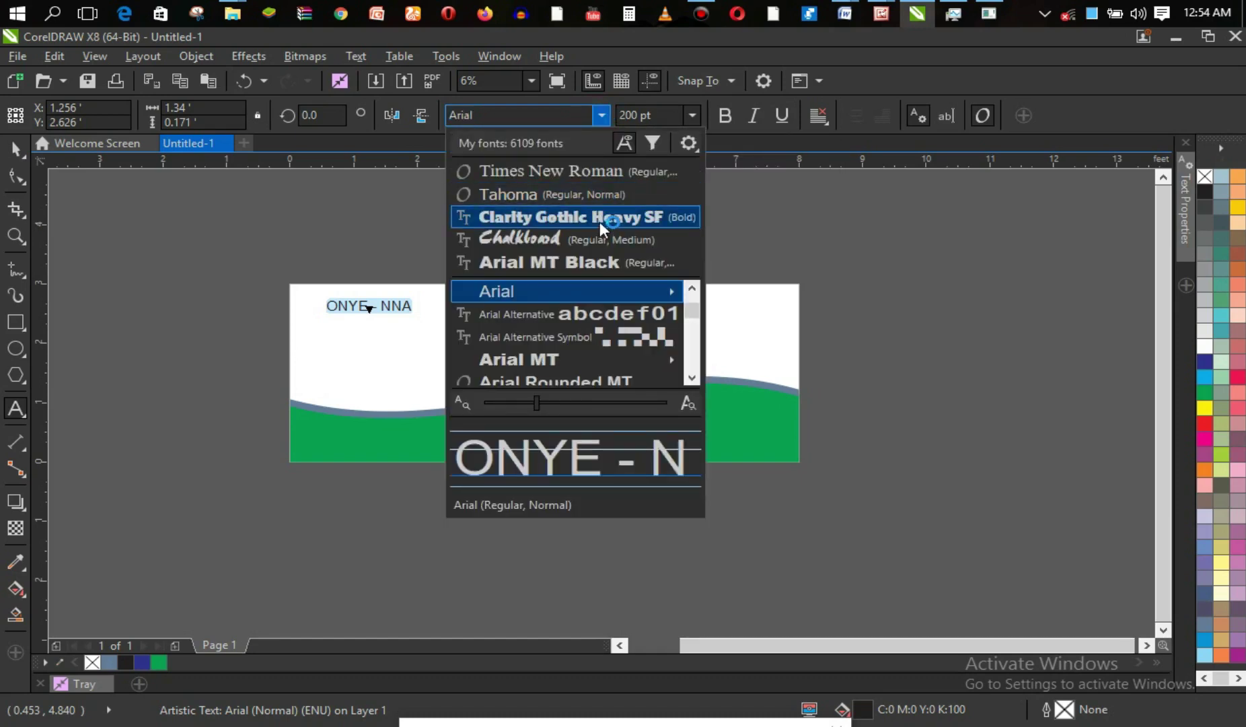
pyautogui.click(599, 221)
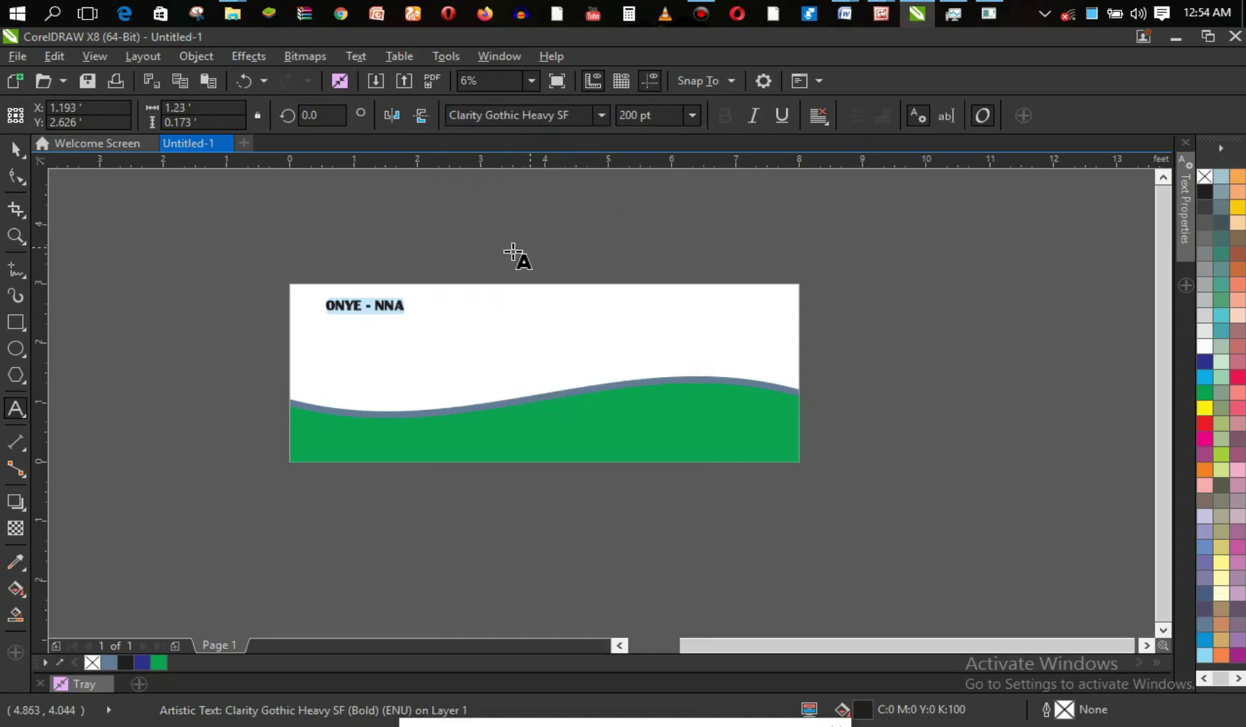
# Enlarge the ONYE - NNA title proportionally and reposition it.
pyautogui.click(373, 305)
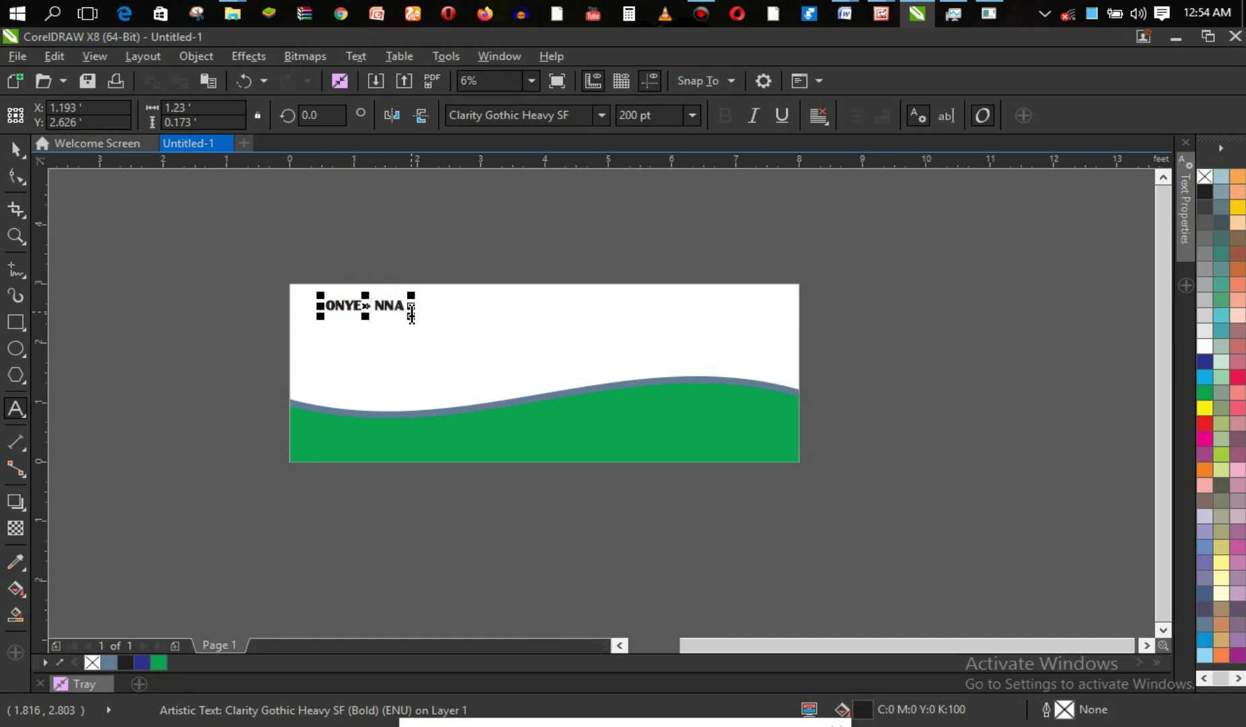
pyautogui.moveTo(411, 314); pyautogui.dragTo(515, 370)
pyautogui.moveTo(420, 312); pyautogui.dragTo(426, 304)
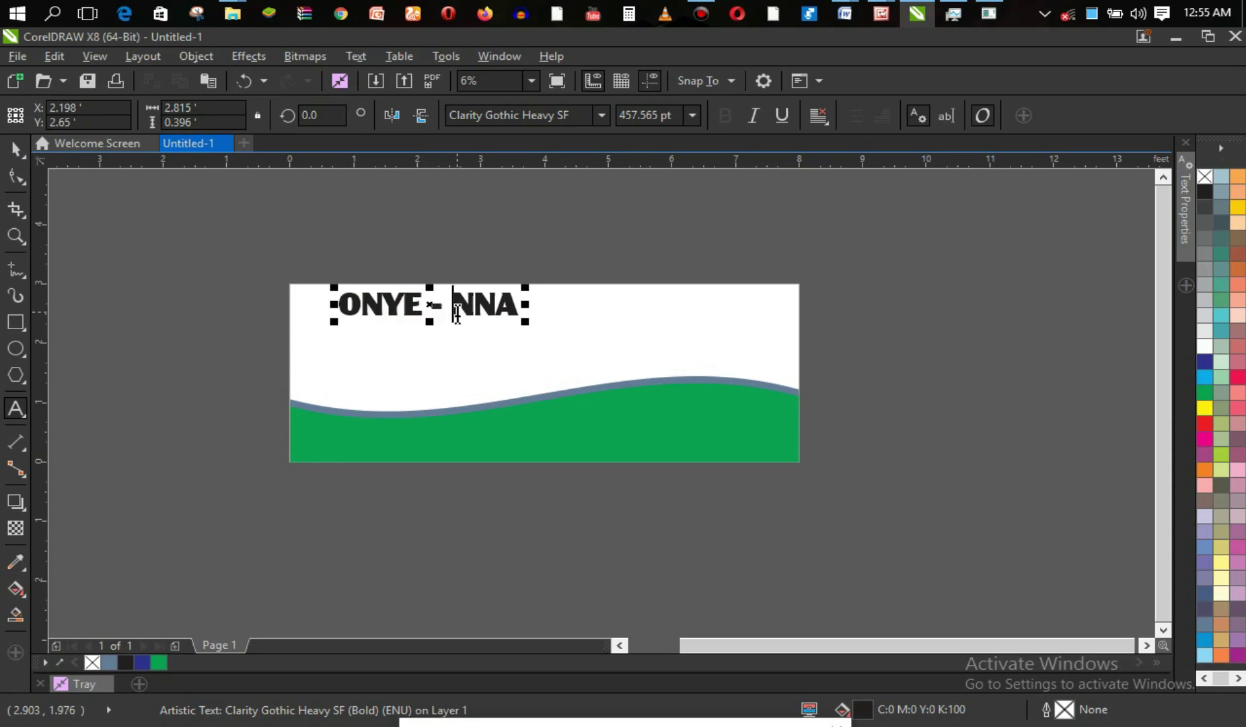
# Delete the spaces around the dash so the title reads ONYE-NNA.
pyautogui.click(456, 314)
pyautogui.press('BackSpace')
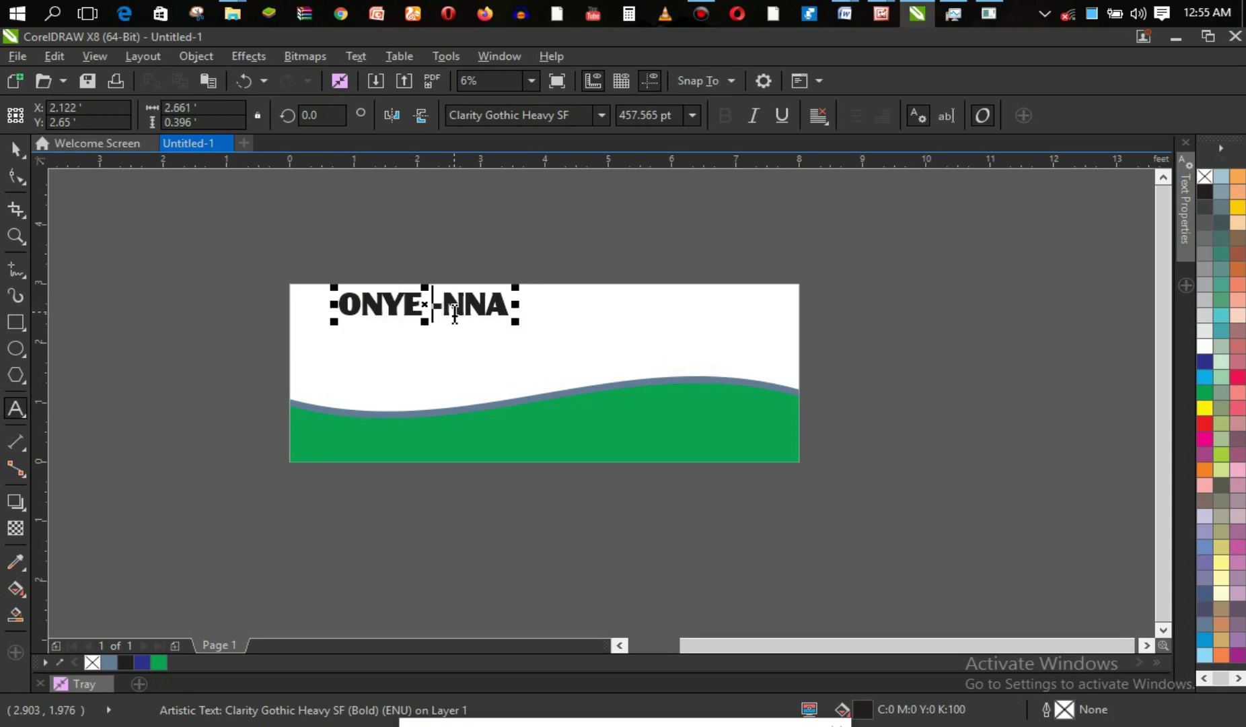
pyautogui.press('BackSpace')
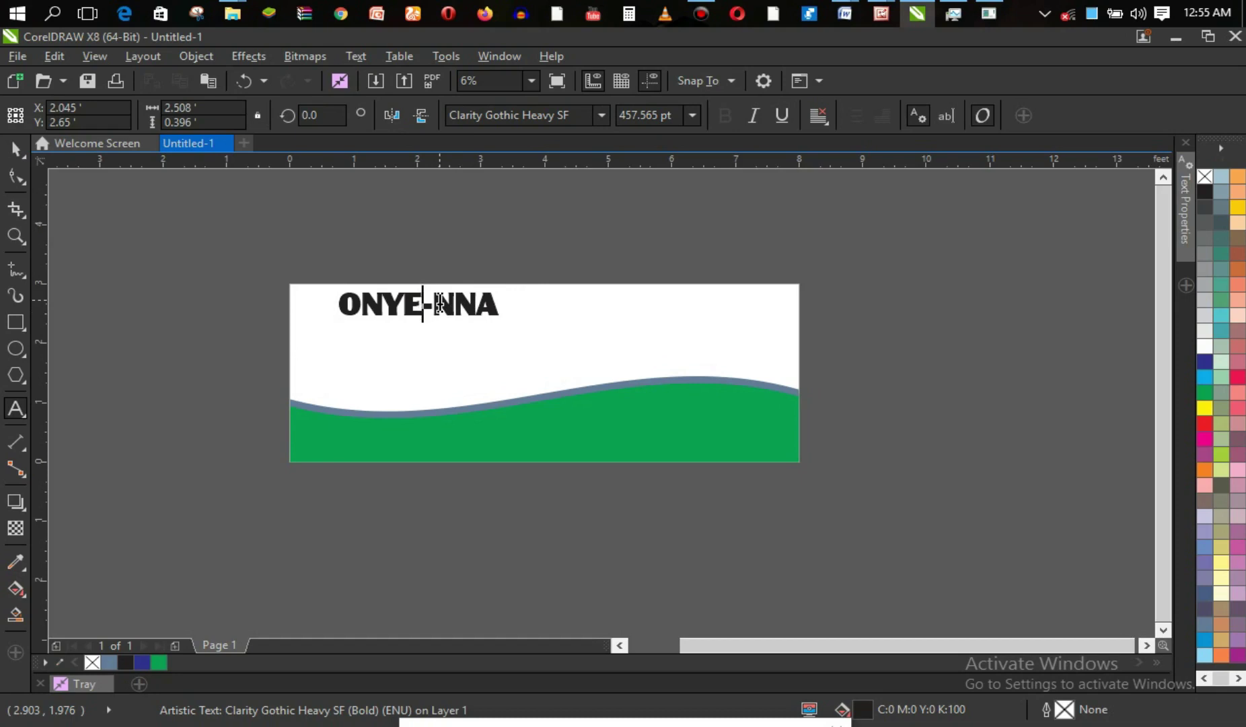
pyautogui.hotkey('ctrl', 'a')
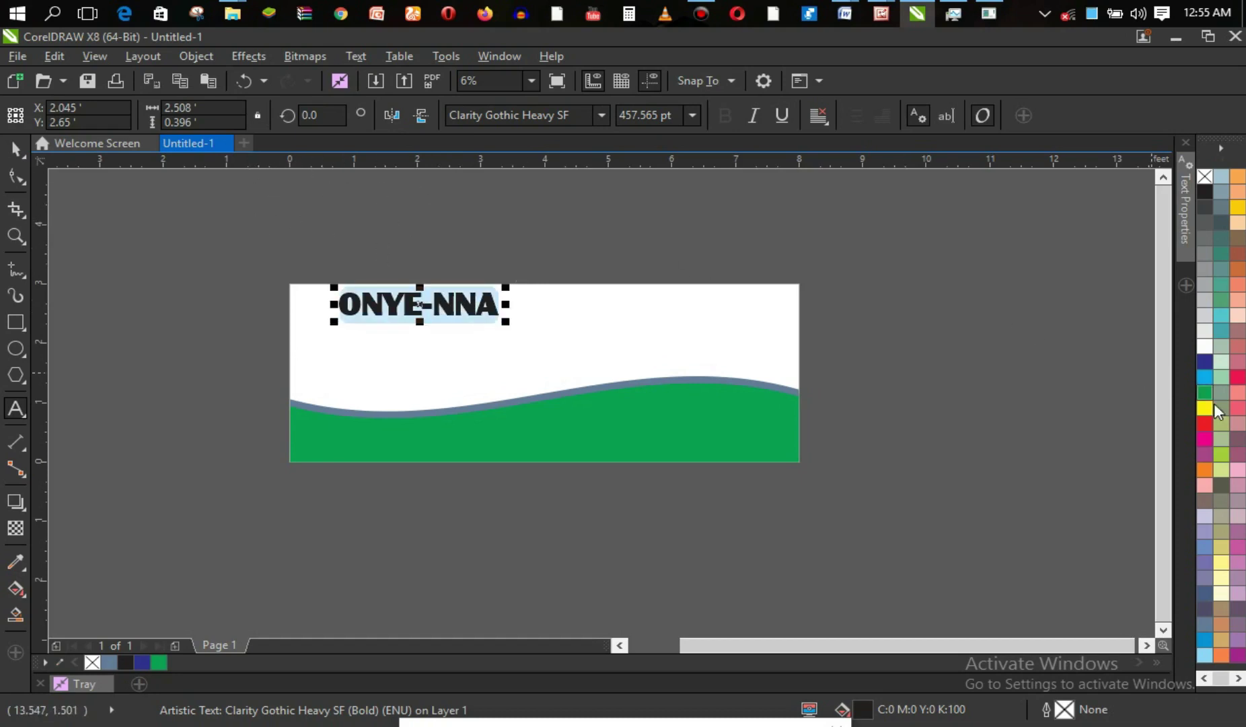
# Fill the ONYE-NNA title orange and move it toward the banner's middle.
pyautogui.click(1205, 469)
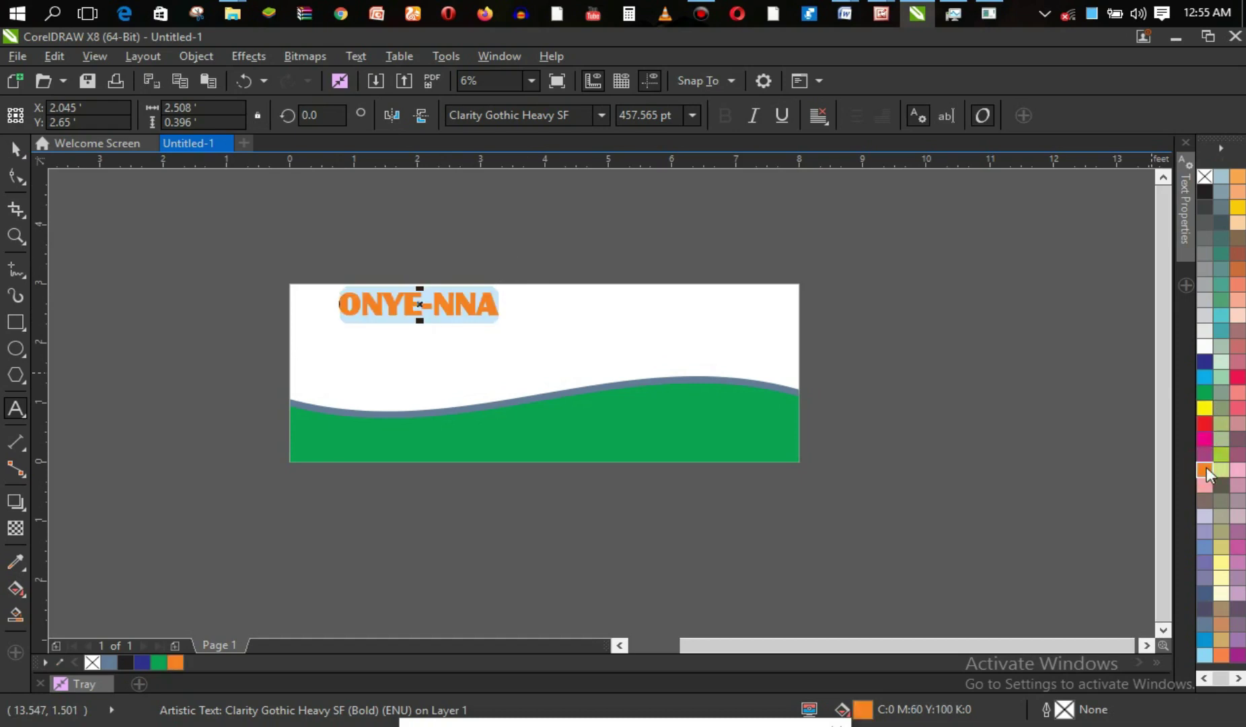
pyautogui.click(434, 305)
pyautogui.moveTo(420, 304); pyautogui.dragTo(585, 336)
pyautogui.click(16, 149)
pyautogui.click(82, 340)
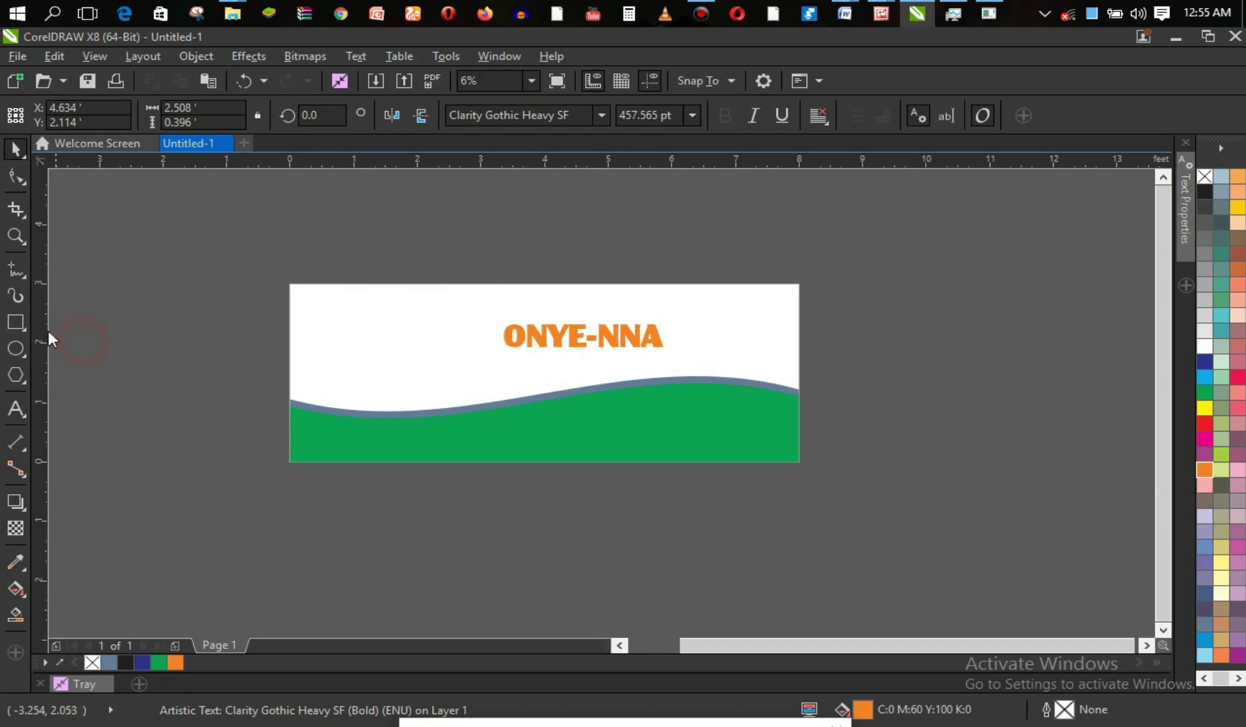
pyautogui.click(17, 349)
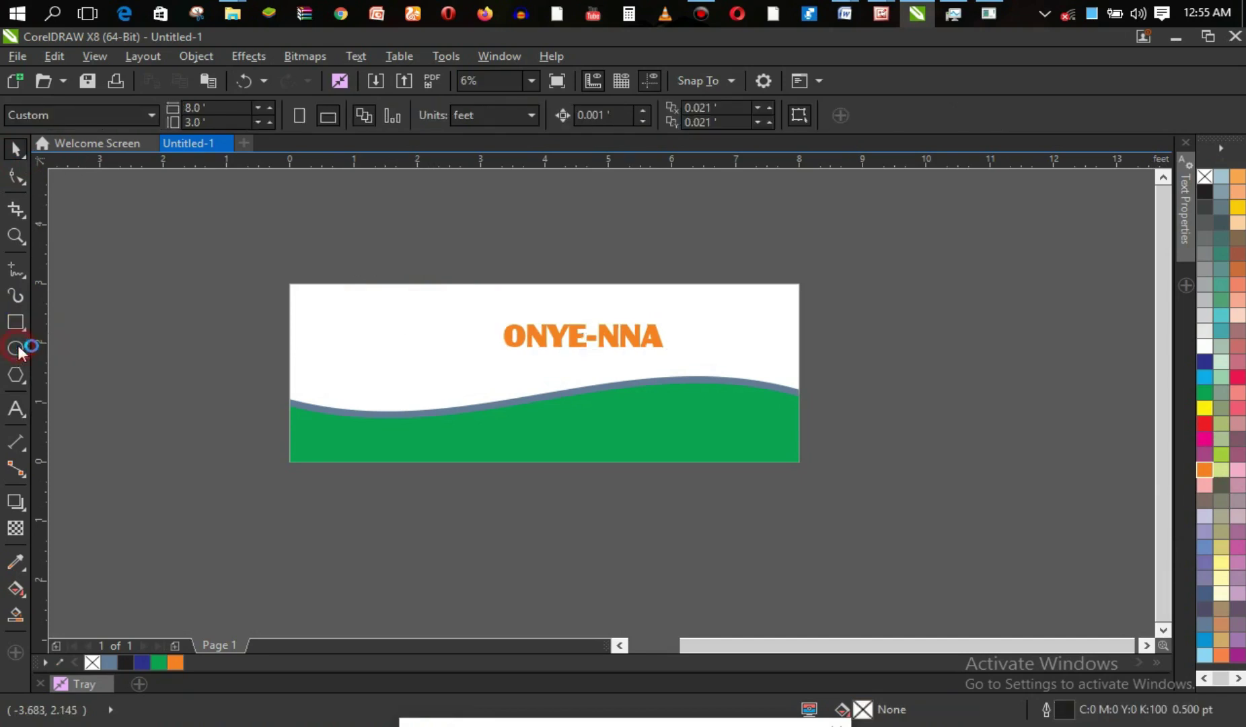
# Draw a small outline-free orange circle at top left and duplicate it to the right.
pyautogui.moveTo(327, 293); pyautogui.dragTo(366, 332)
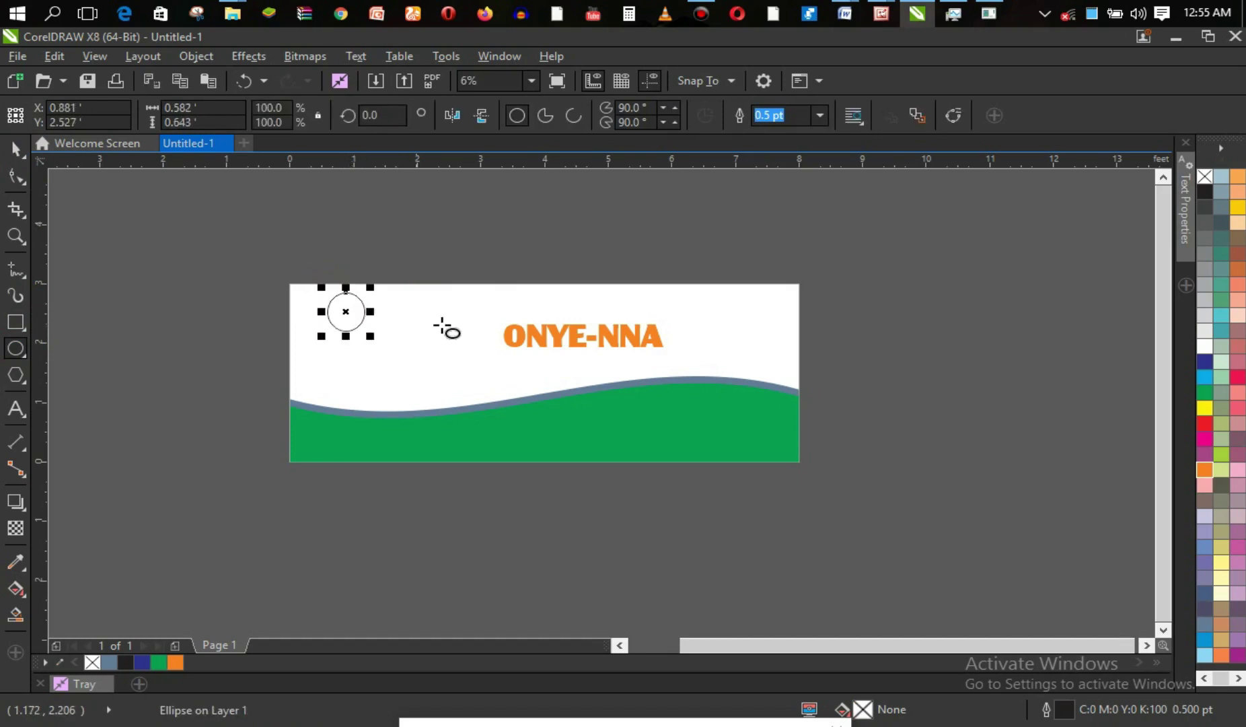
pyautogui.click(1205, 469)
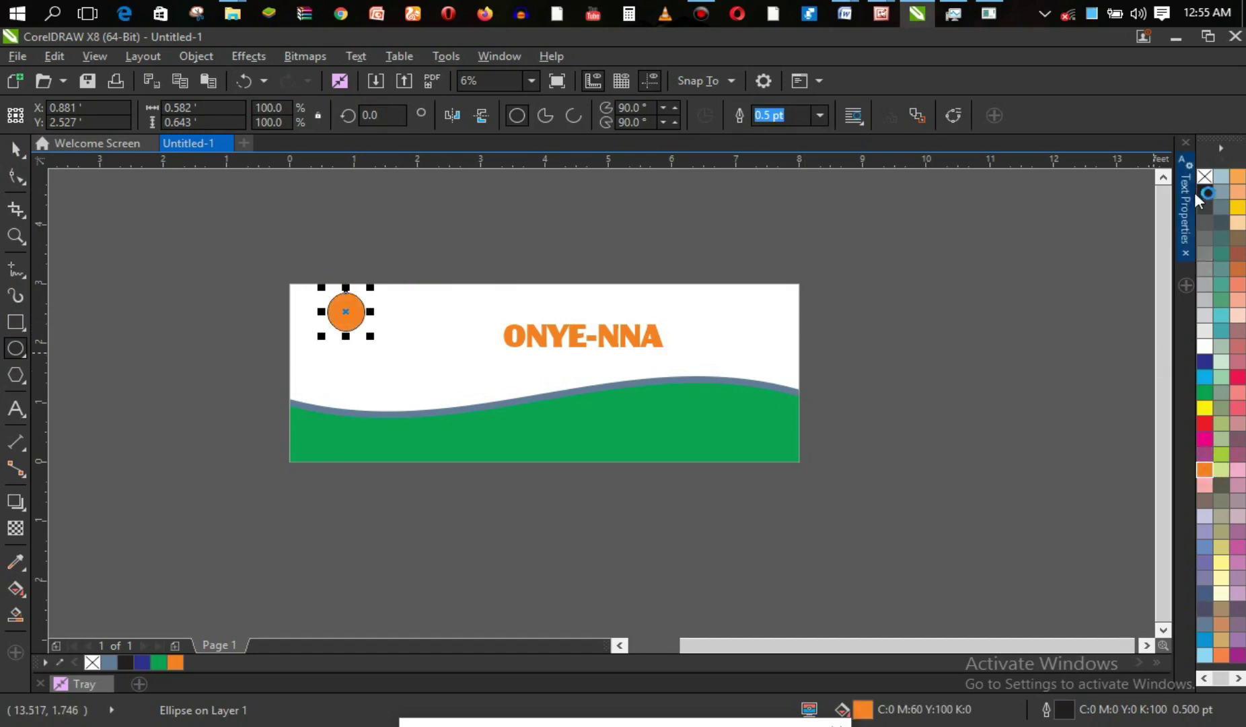
pyautogui.rightClick(1208, 175)
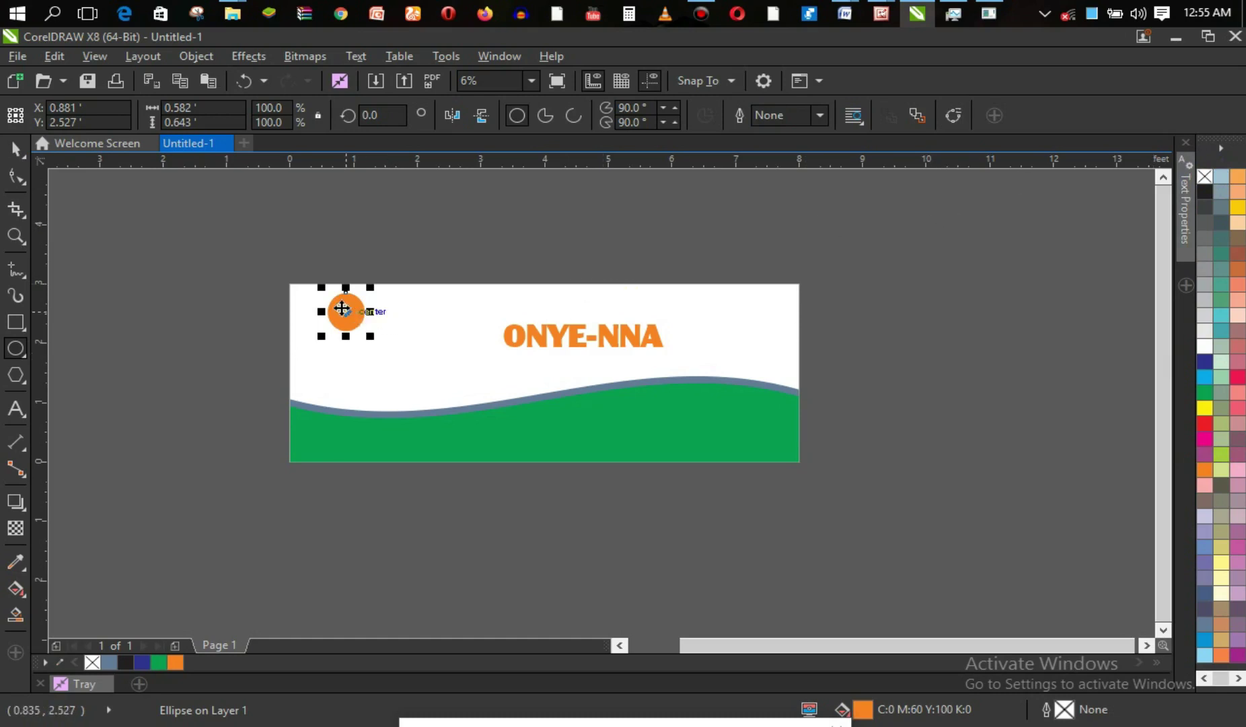
pyautogui.press('space')
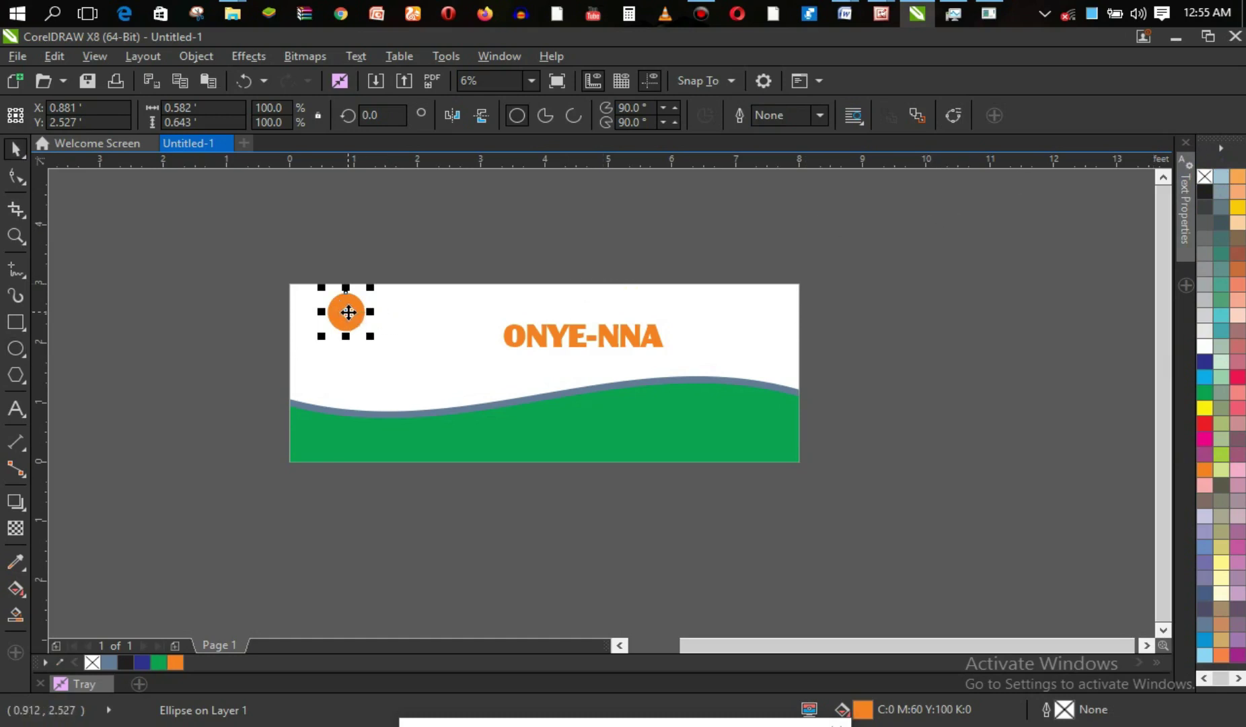
pyautogui.moveTo(346, 312); pyautogui.dragTo(377, 311)
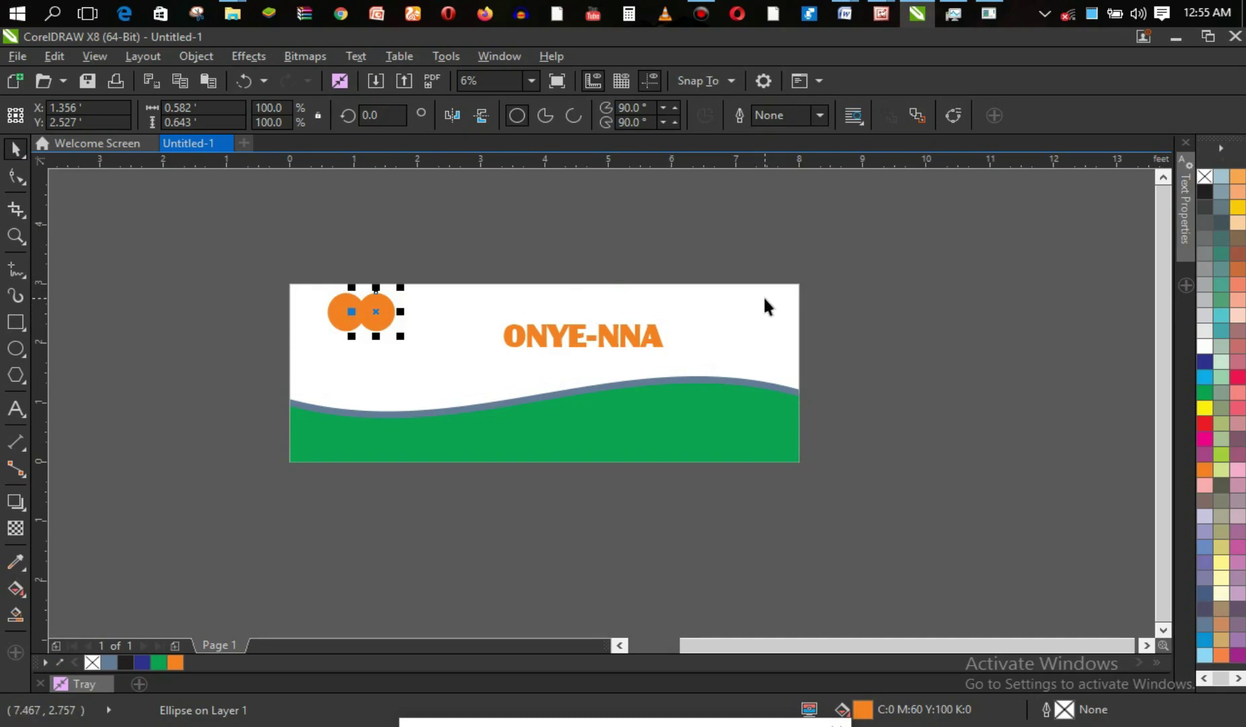
# Give the left circle a red outline 36 pt thick.
pyautogui.click(339, 310)
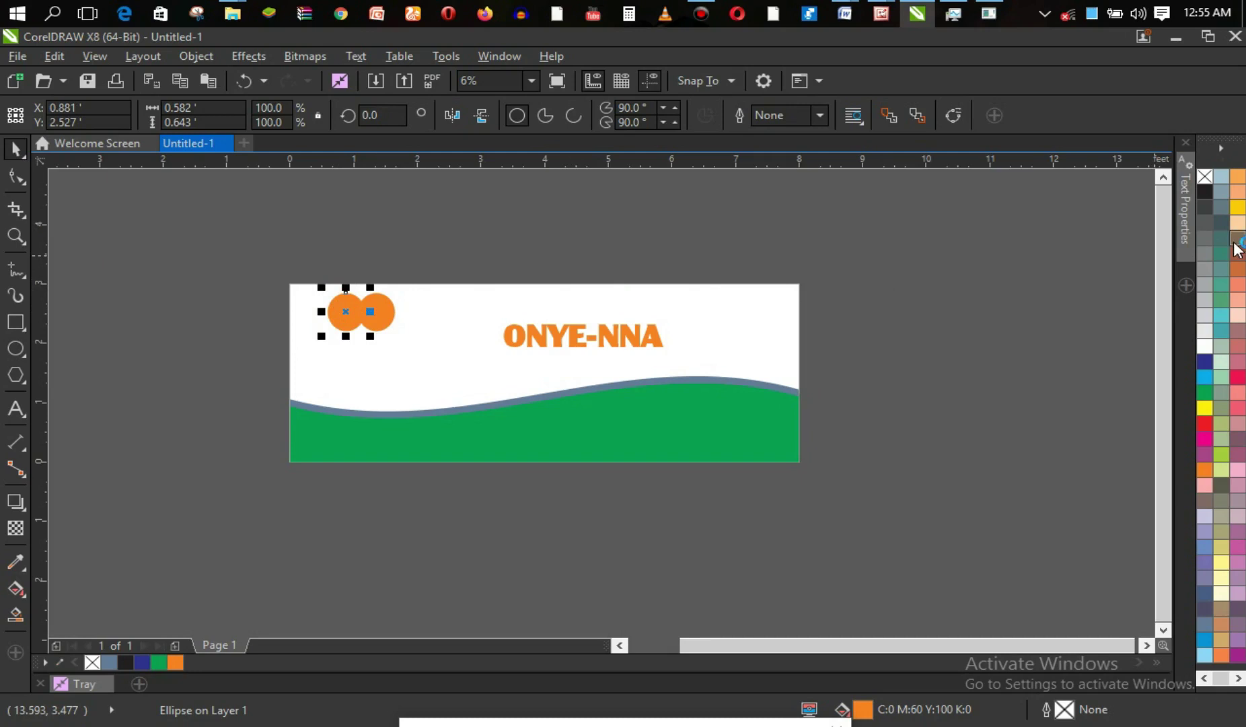
pyautogui.rightClick(1205, 424)
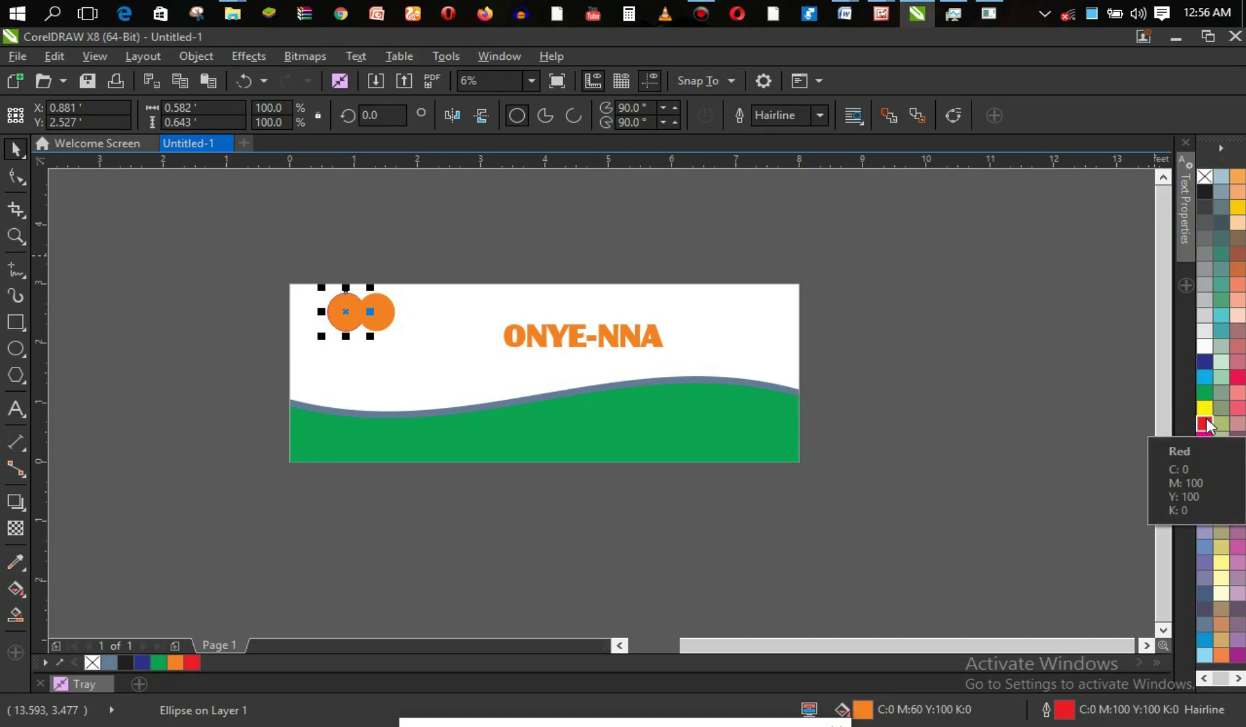
pyautogui.click(821, 115)
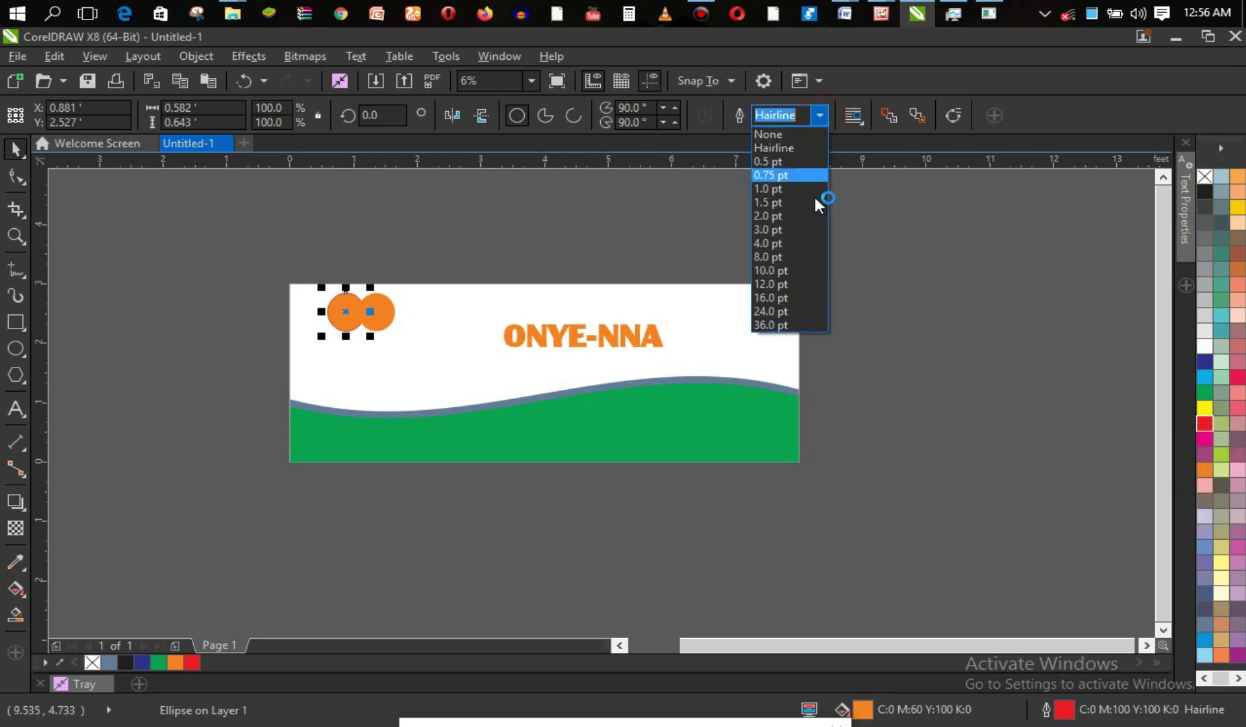
pyautogui.click(795, 272)
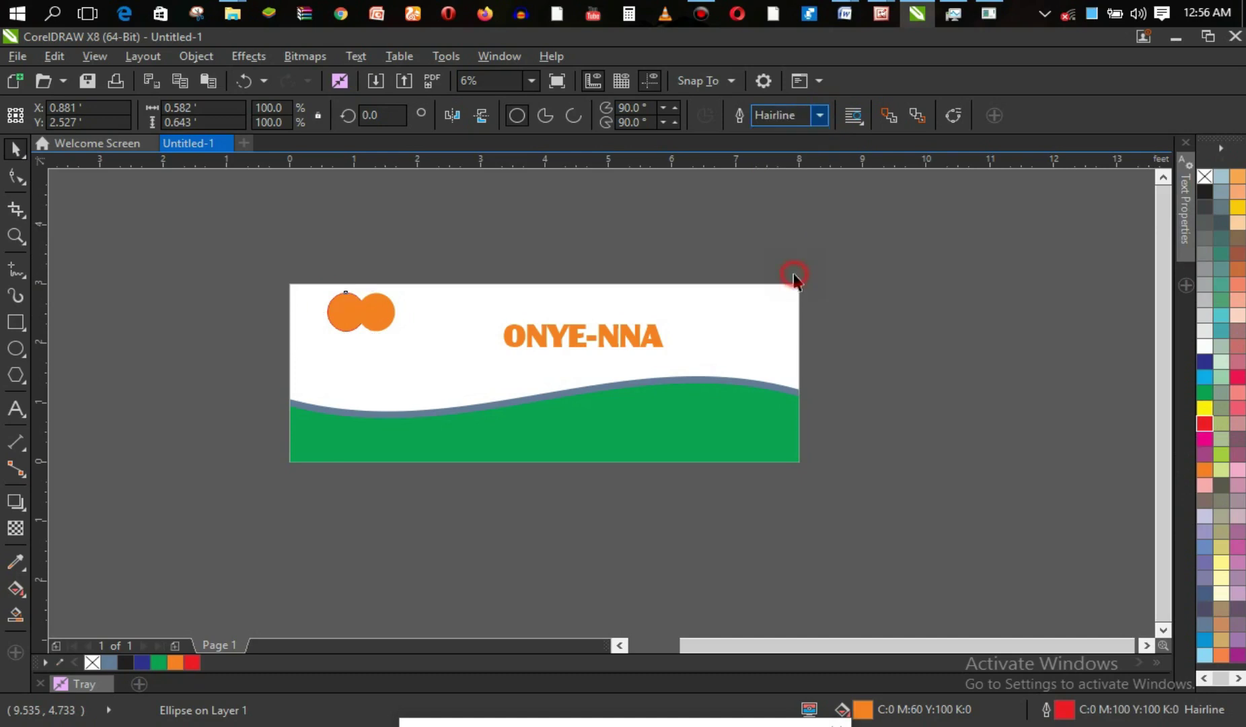
pyautogui.click(815, 122)
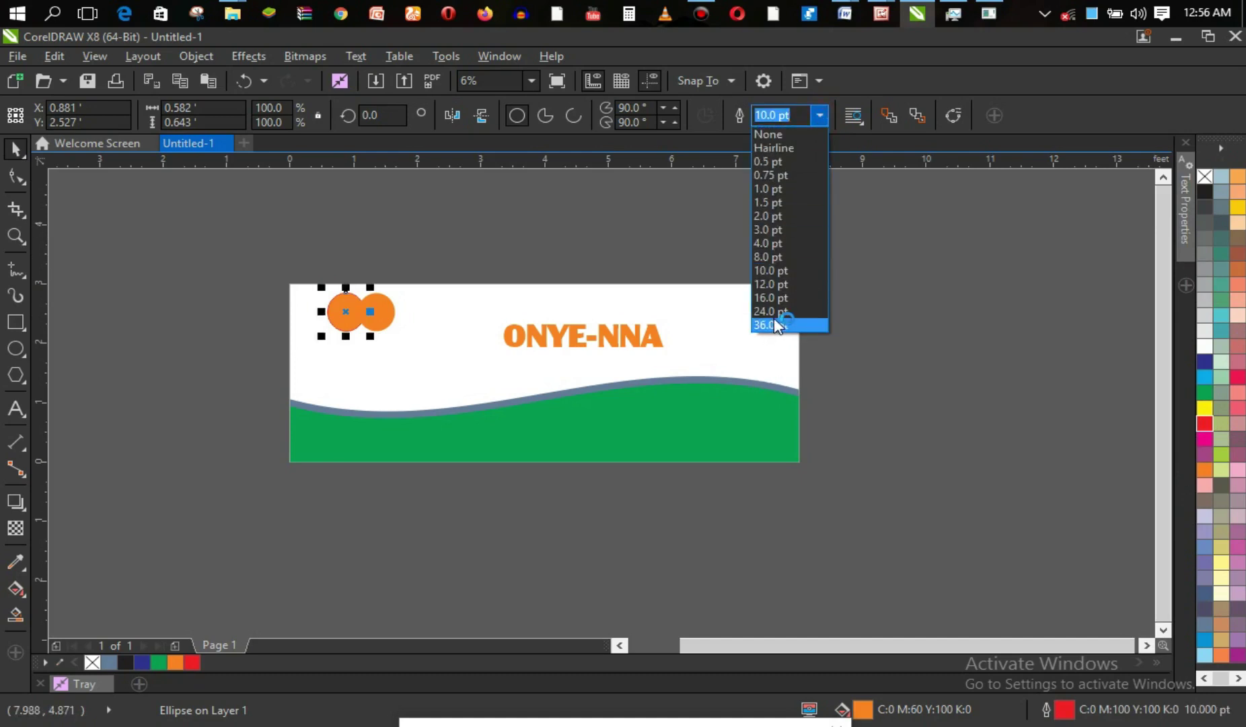
pyautogui.click(778, 325)
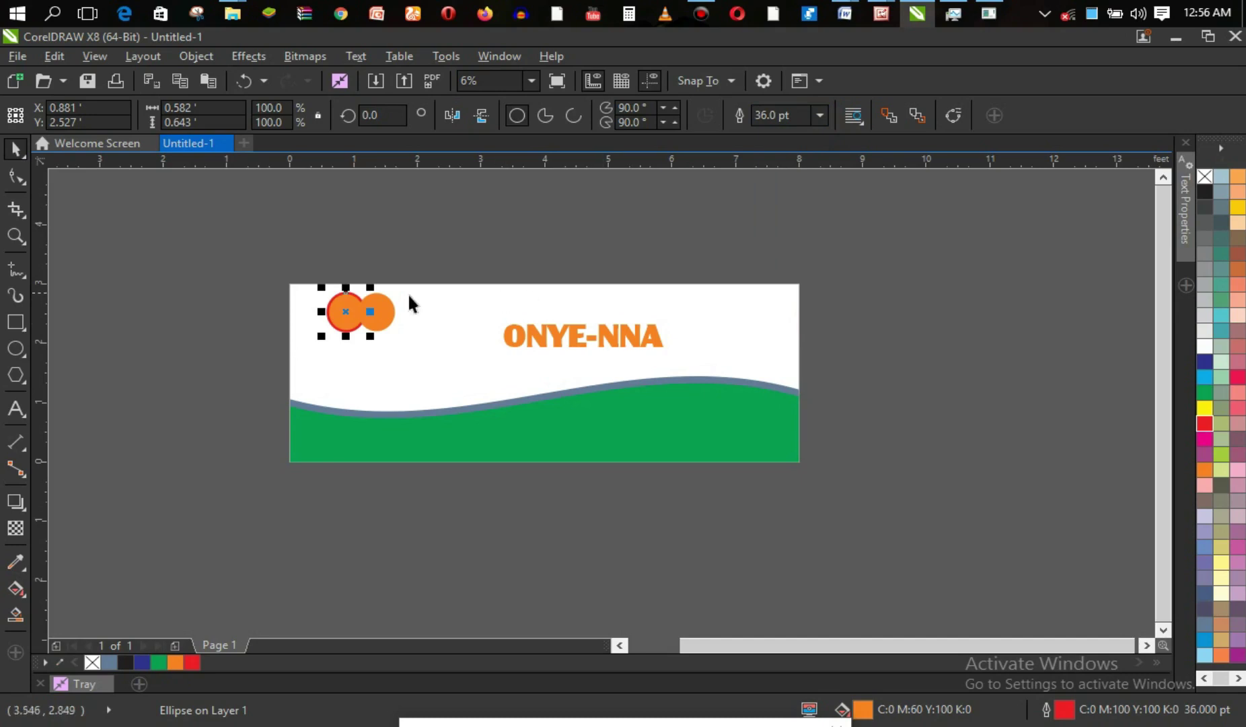
pyautogui.click(389, 310)
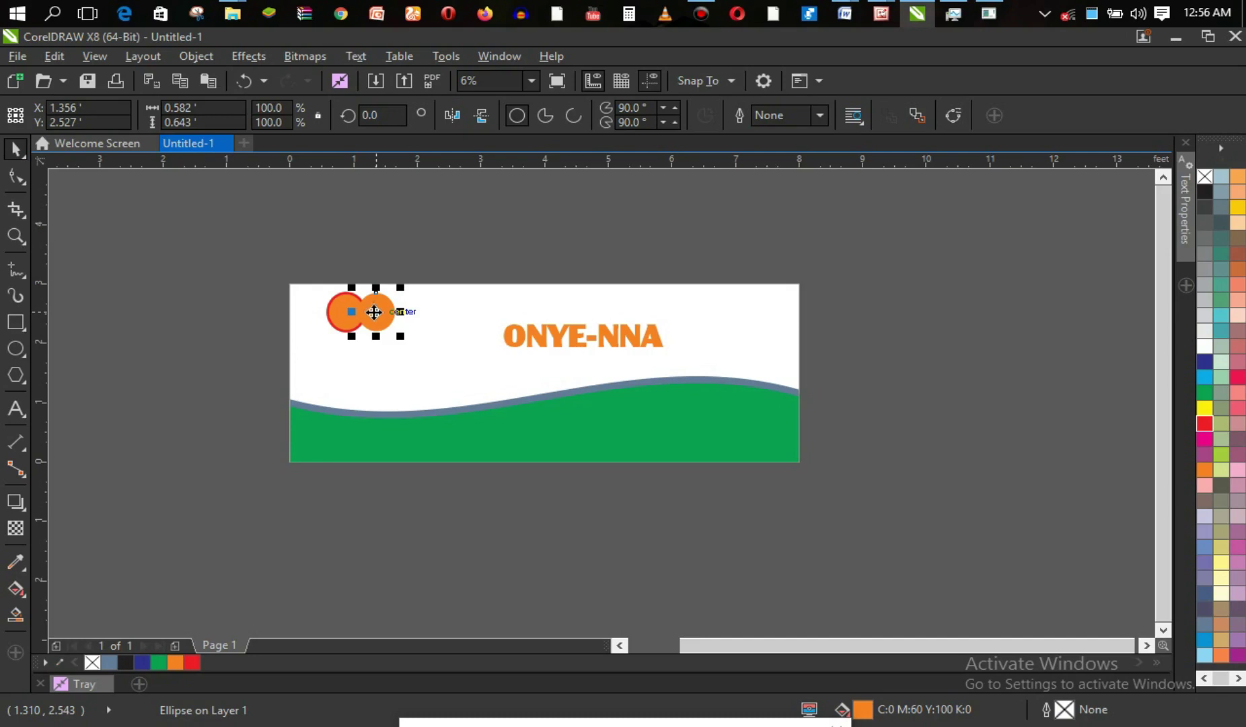
# Change the left circle's outline to green, keeping it at 36 pt.
pyautogui.click(334, 311)
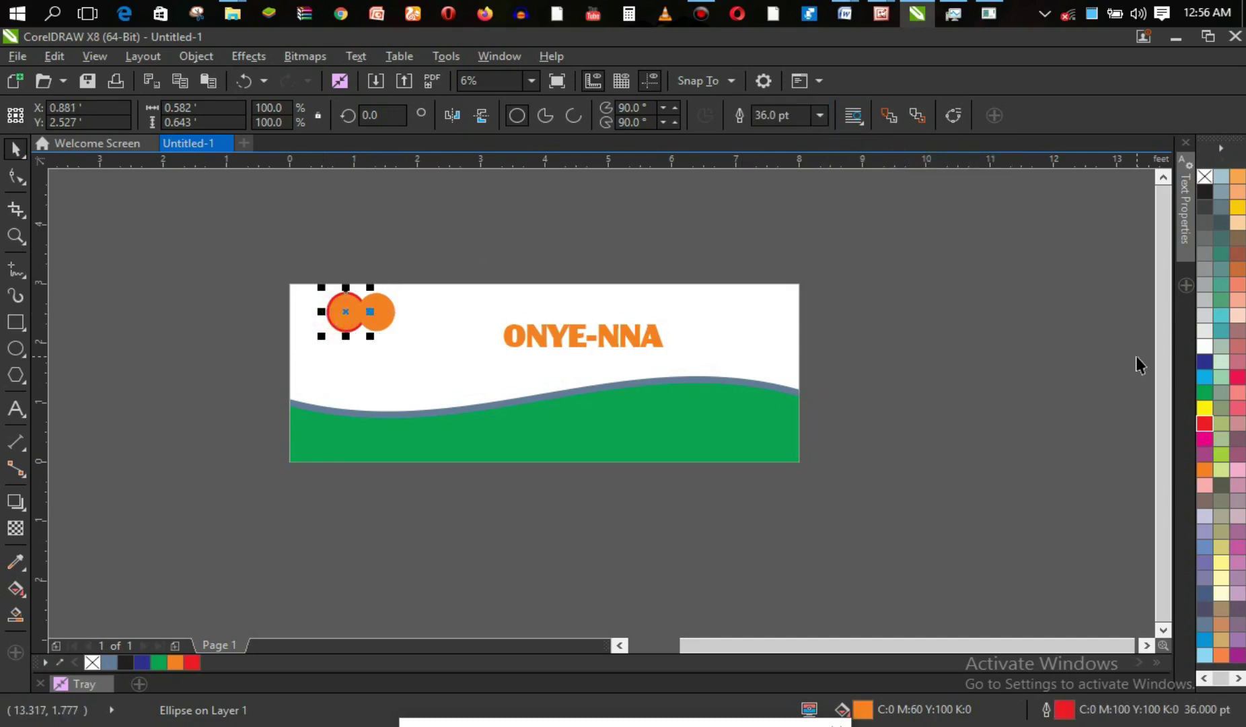
pyautogui.rightClick(1204, 394)
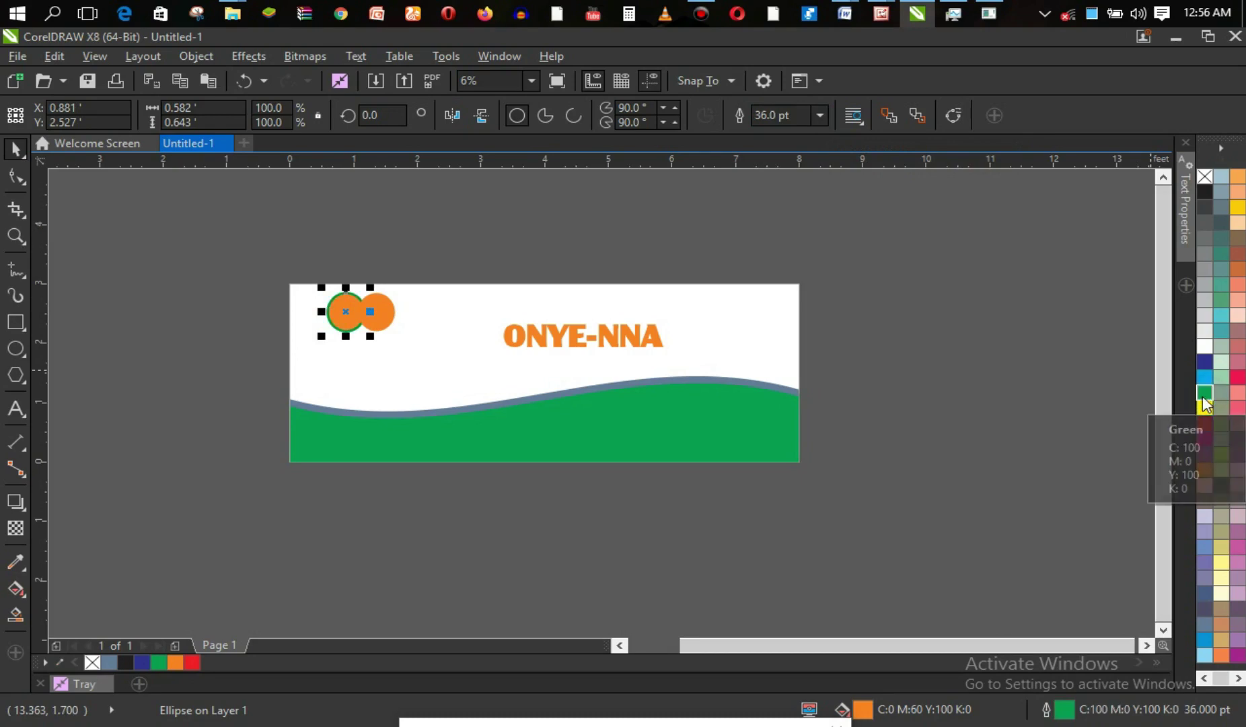
pyautogui.click(827, 117)
pyautogui.click(827, 117)
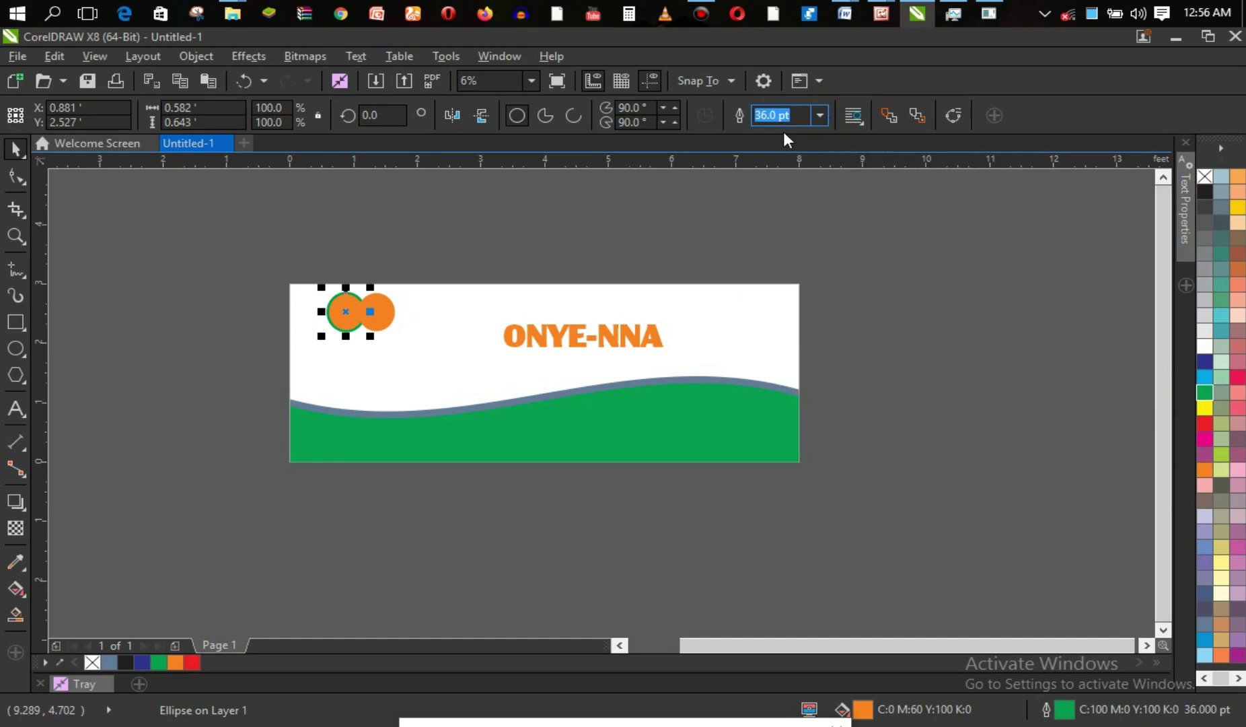
# Copy the right circle further right as a third circle with a 36 pt green outline.
pyautogui.click(388, 307)
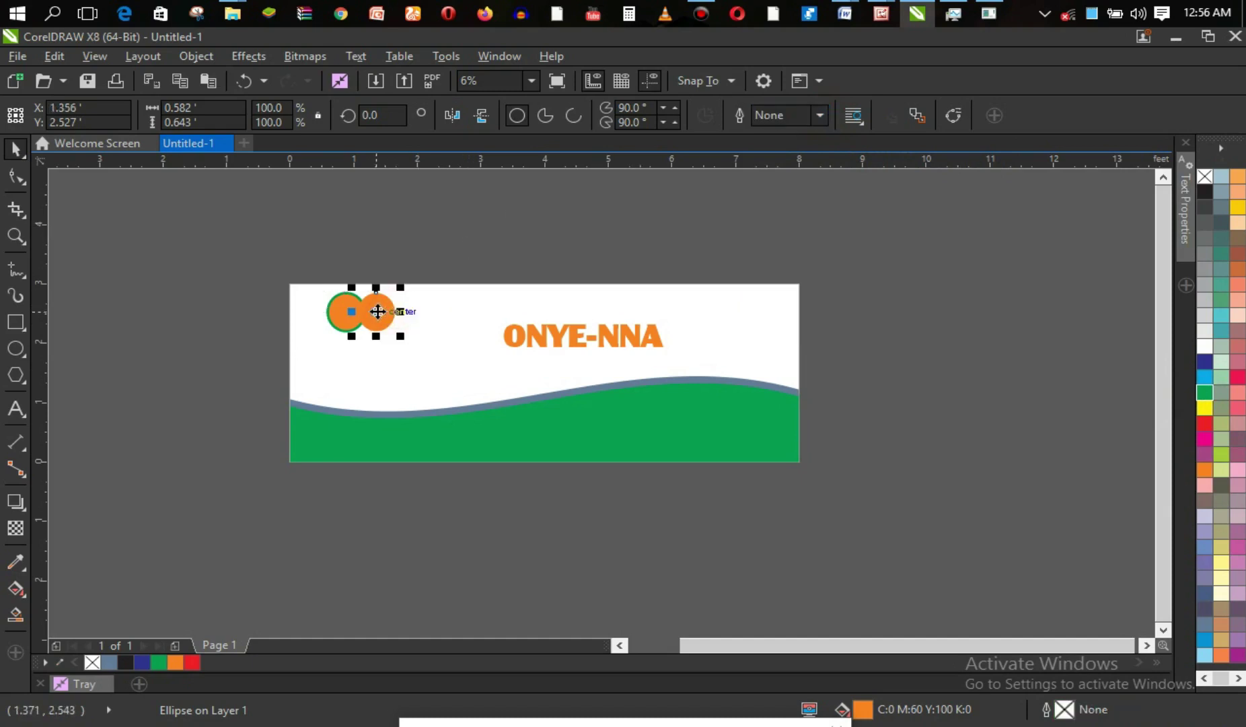
pyautogui.moveTo(378, 311); pyautogui.dragTo(408, 316)
pyautogui.rightClick(407, 320)
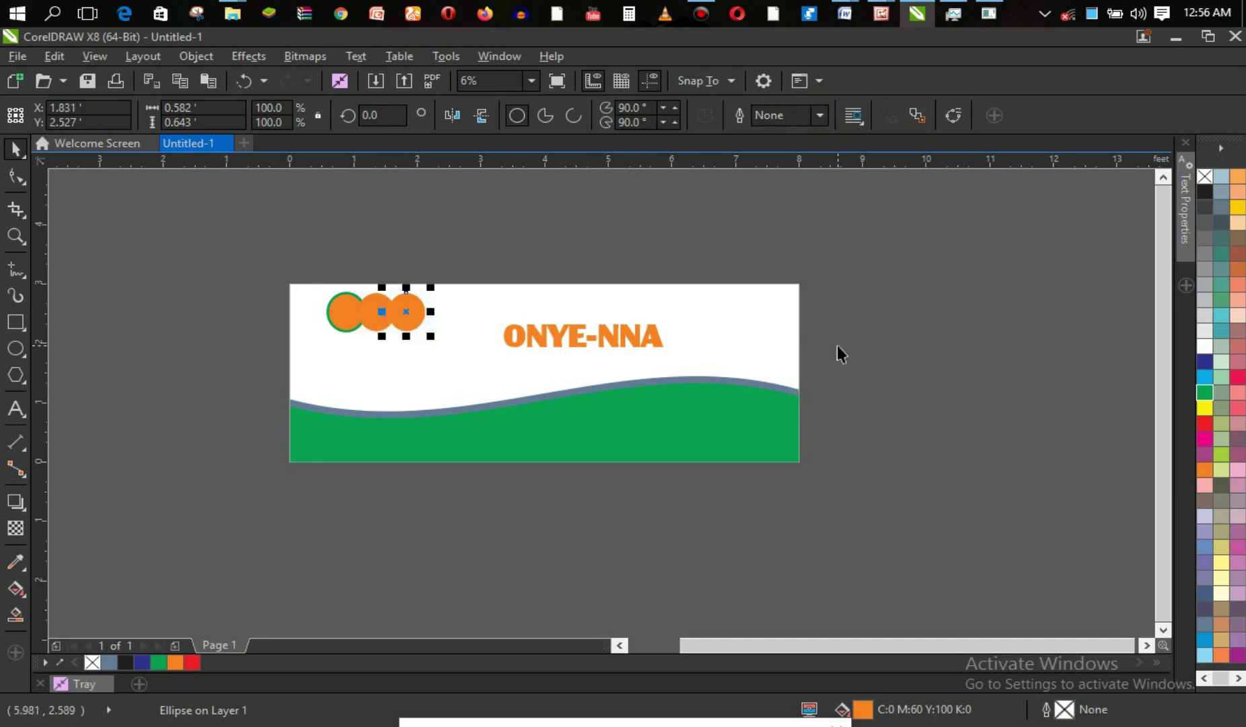
pyautogui.rightClick(1209, 390)
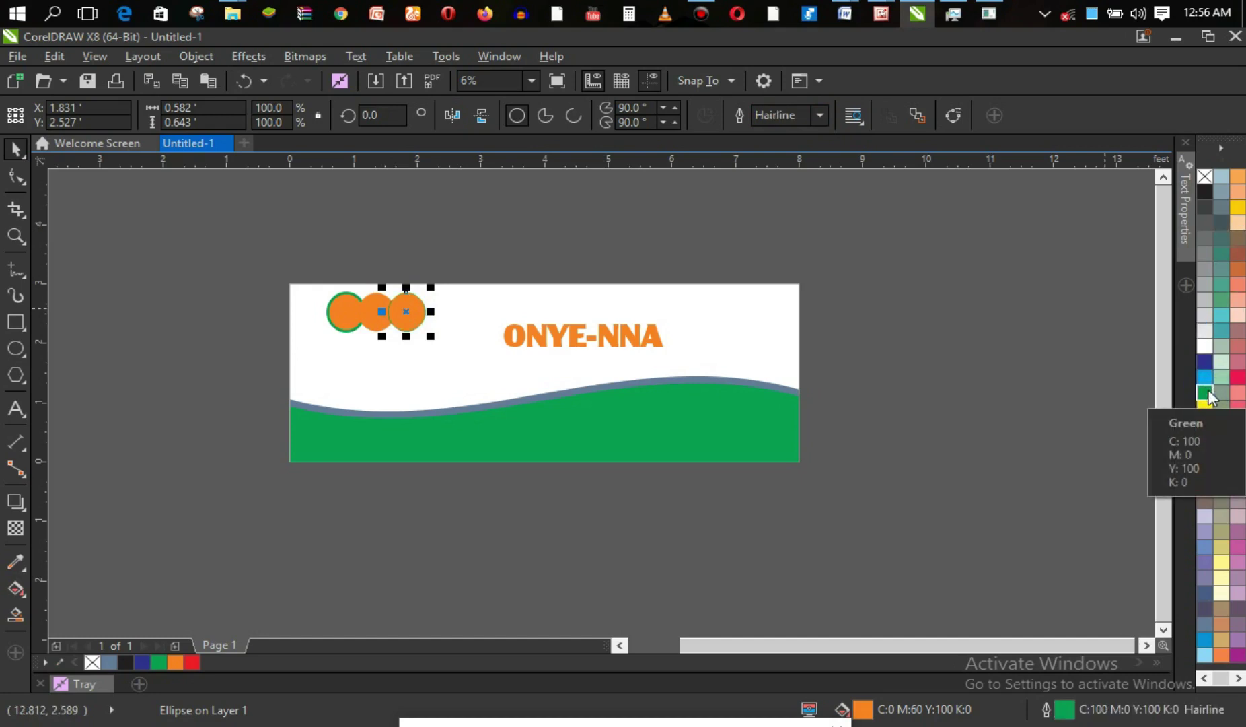
pyautogui.click(820, 115)
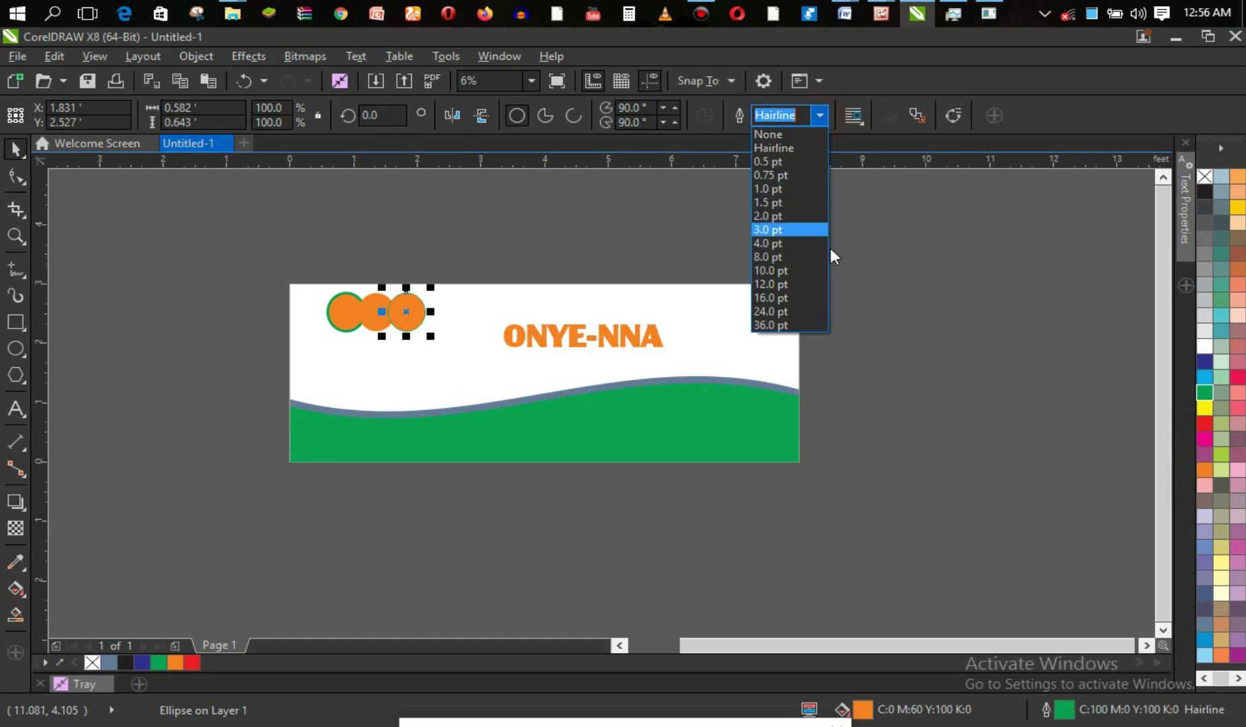
pyautogui.click(816, 323)
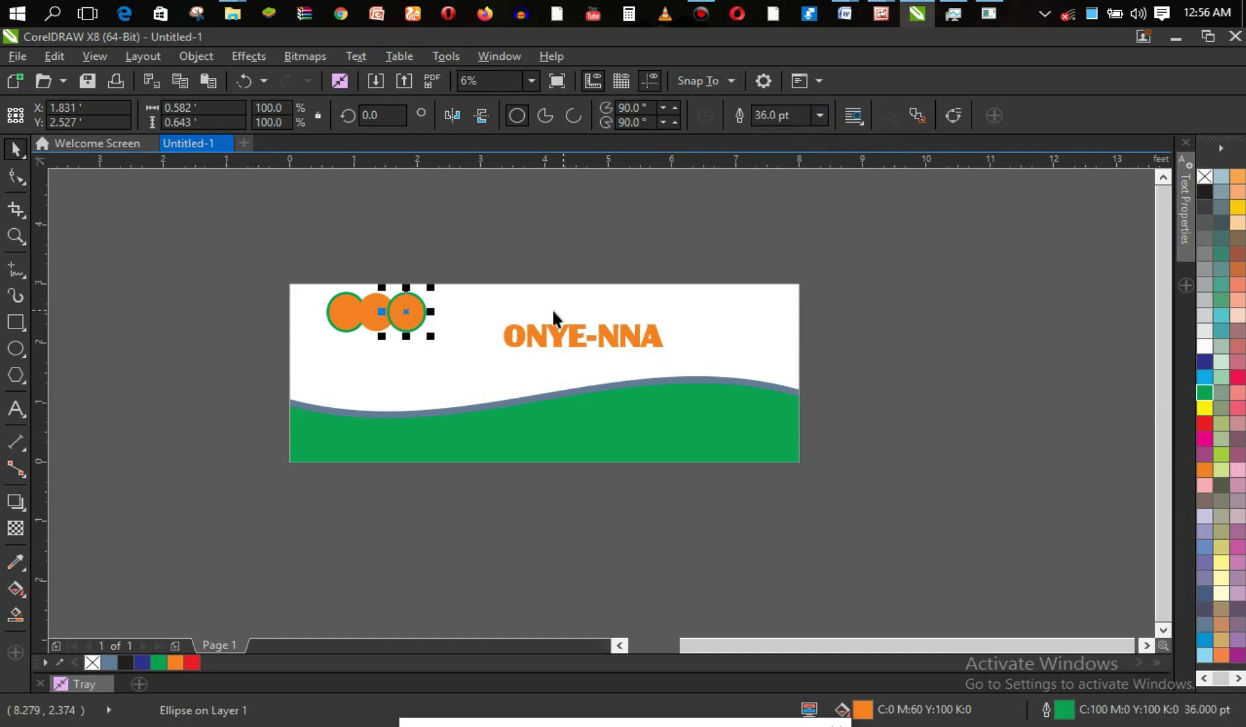
pyautogui.click(370, 324)
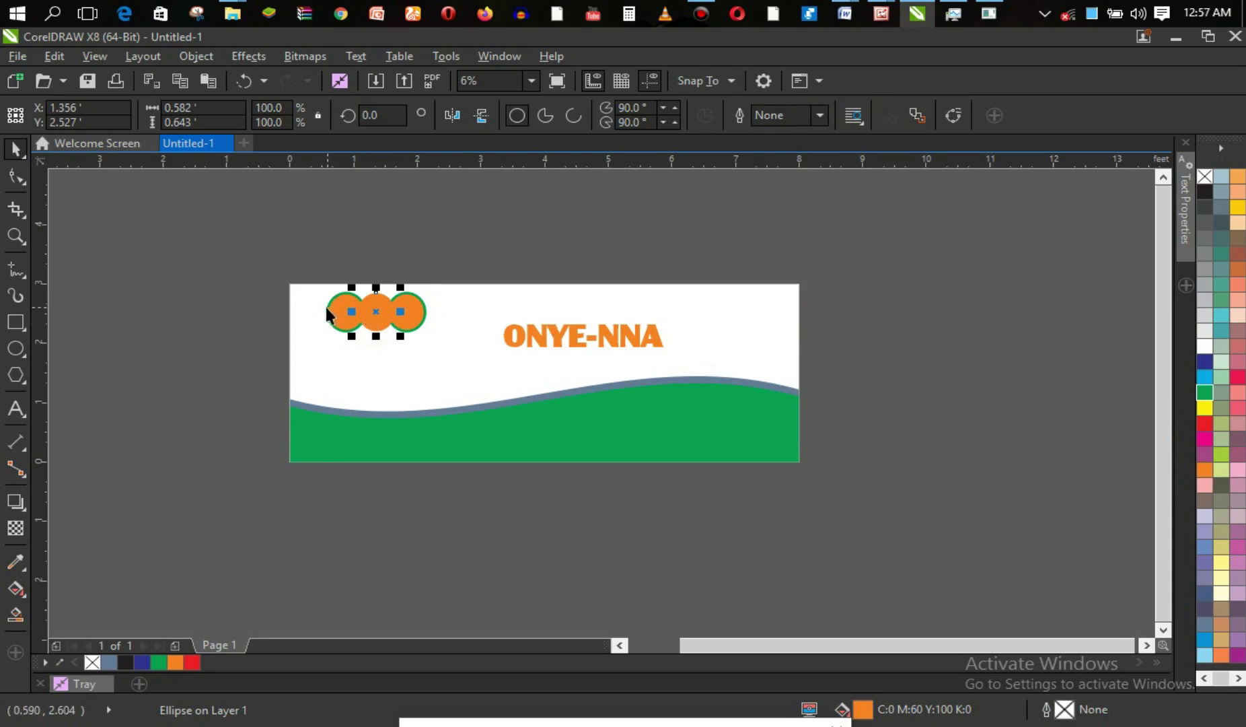
pyautogui.moveTo(298, 257); pyautogui.dragTo(464, 312)
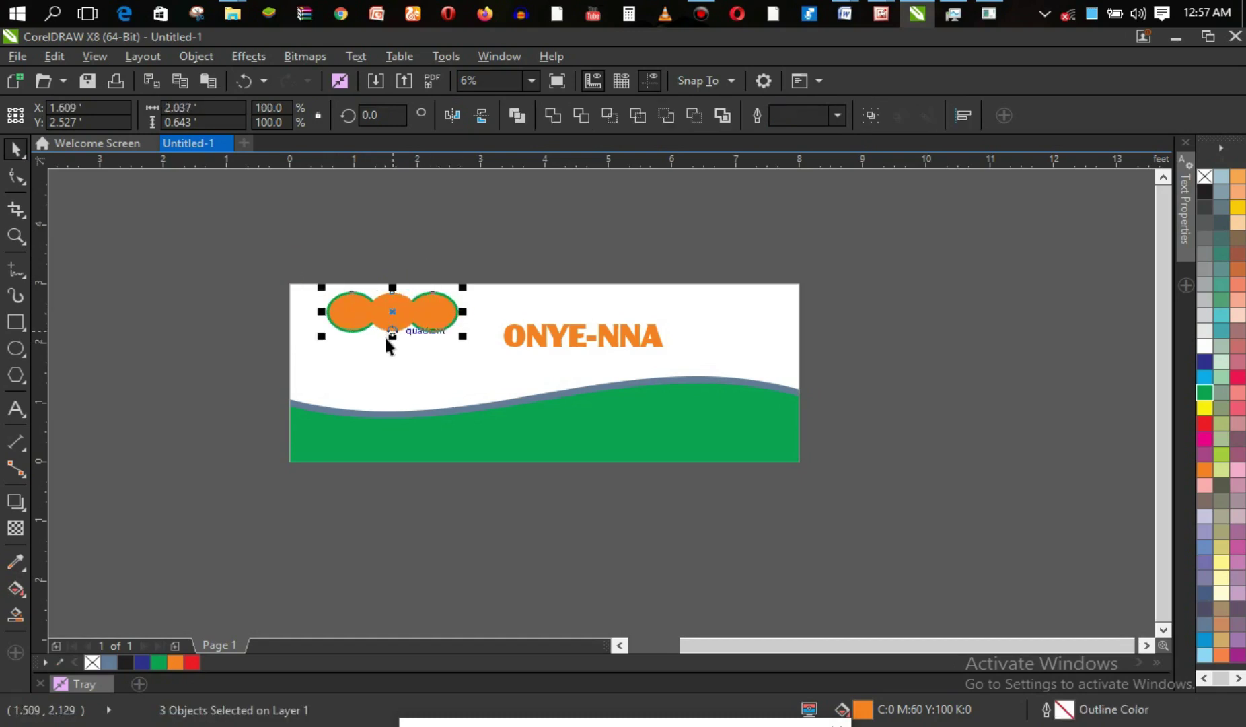
# Stretch the three circles about 121% taller and 112% wider.
pyautogui.moveTo(393, 336); pyautogui.dragTo(393, 343)
pyautogui.moveTo(396, 355); pyautogui.dragTo(397, 344)
pyautogui.moveTo(461, 315); pyautogui.dragTo(479, 316)
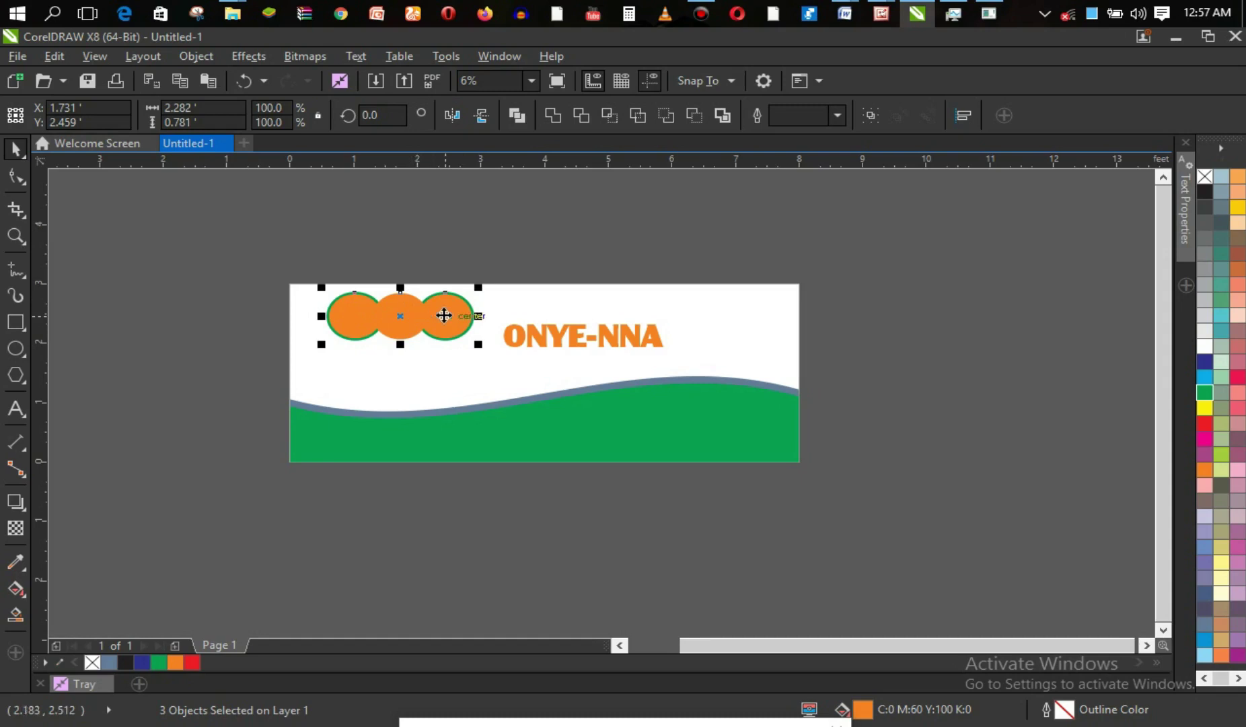
# Move the ONYE-NNA title onto the ovals, recolour it, and select all its letters.
pyautogui.click(576, 333)
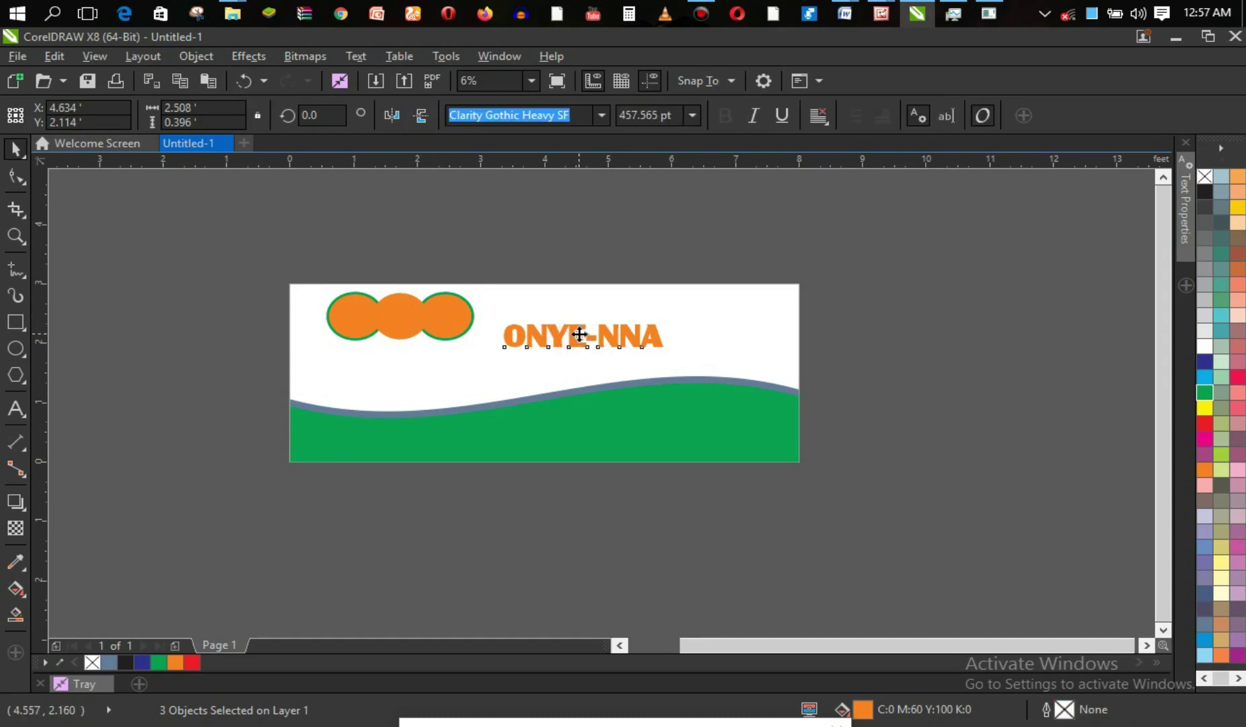
pyautogui.click(580, 335)
pyautogui.click(585, 335)
pyautogui.moveTo(584, 335); pyautogui.dragTo(404, 316)
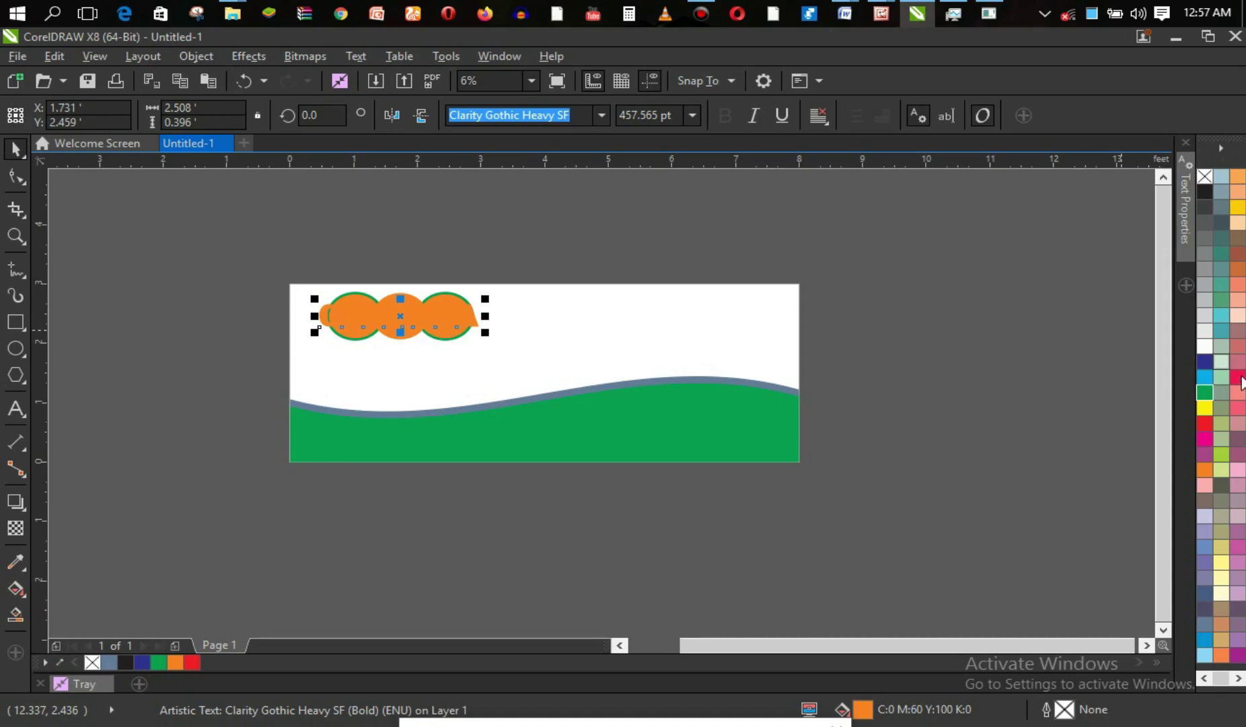
pyautogui.click(1206, 392)
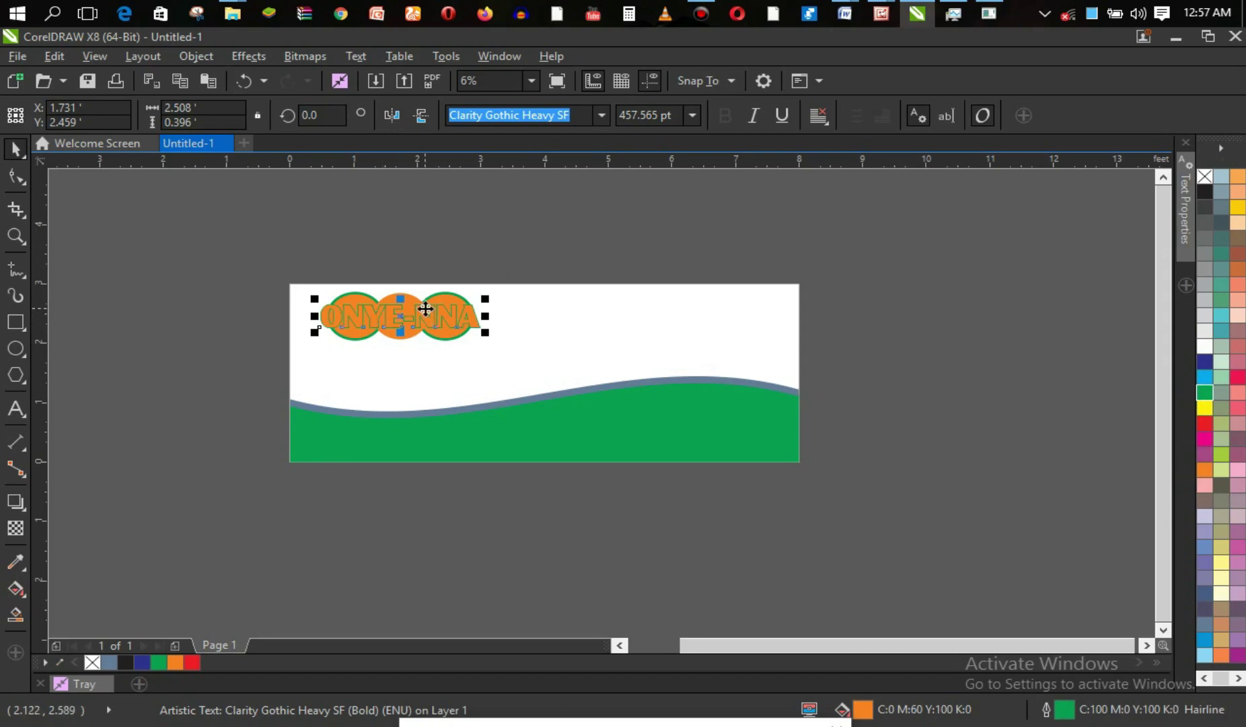
pyautogui.doubleClick(382, 317)
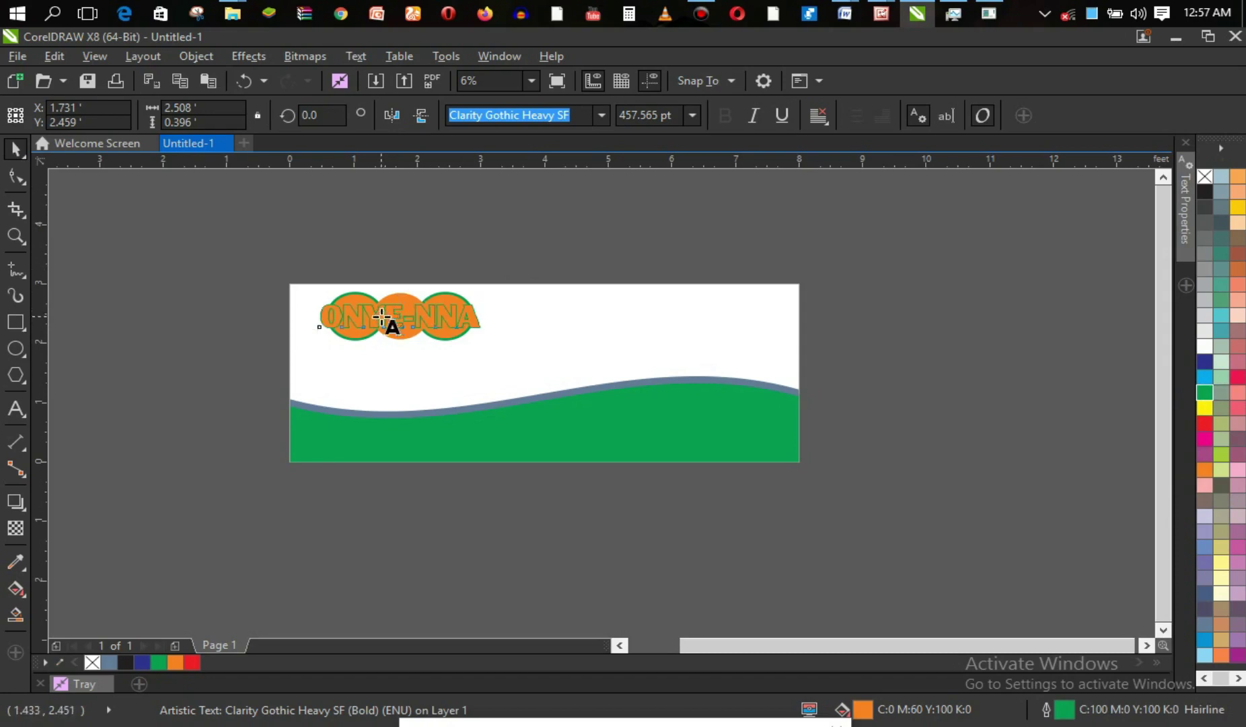
pyautogui.hotkey('ctrl', 'a')
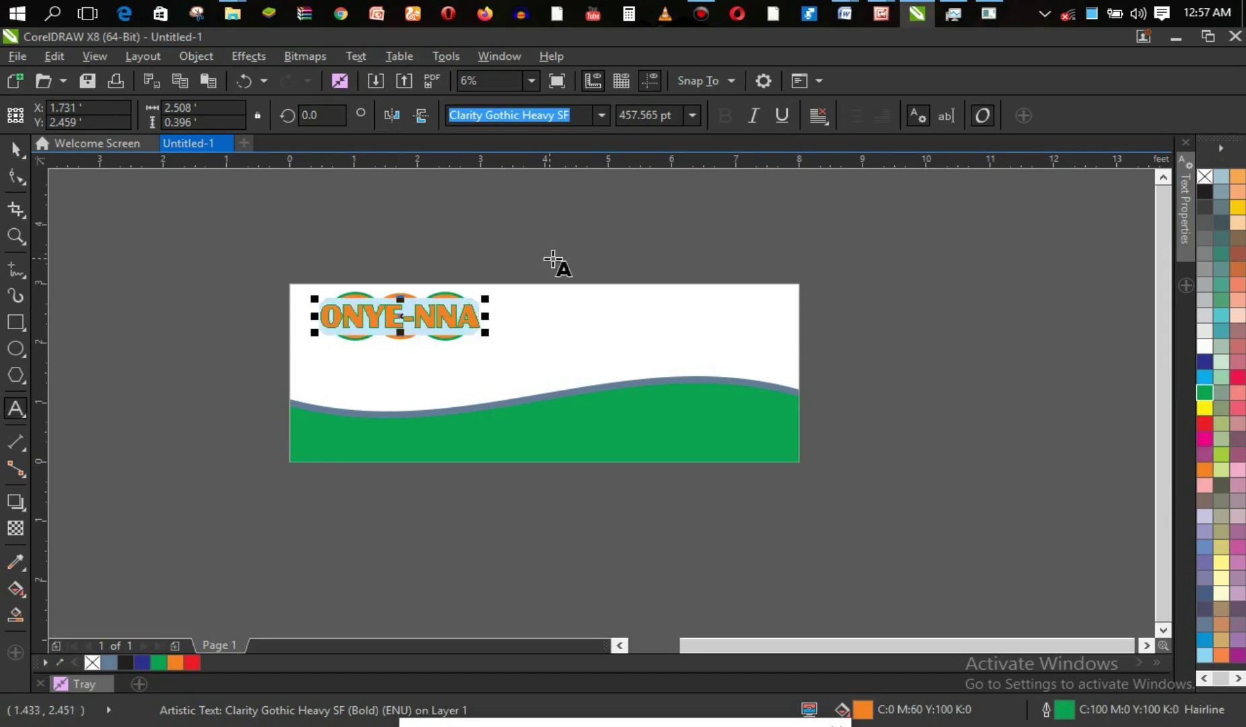
# Set the ONYE-NNA letters' outline width to 30 pt in Text Properties.
pyautogui.click(1194, 197)
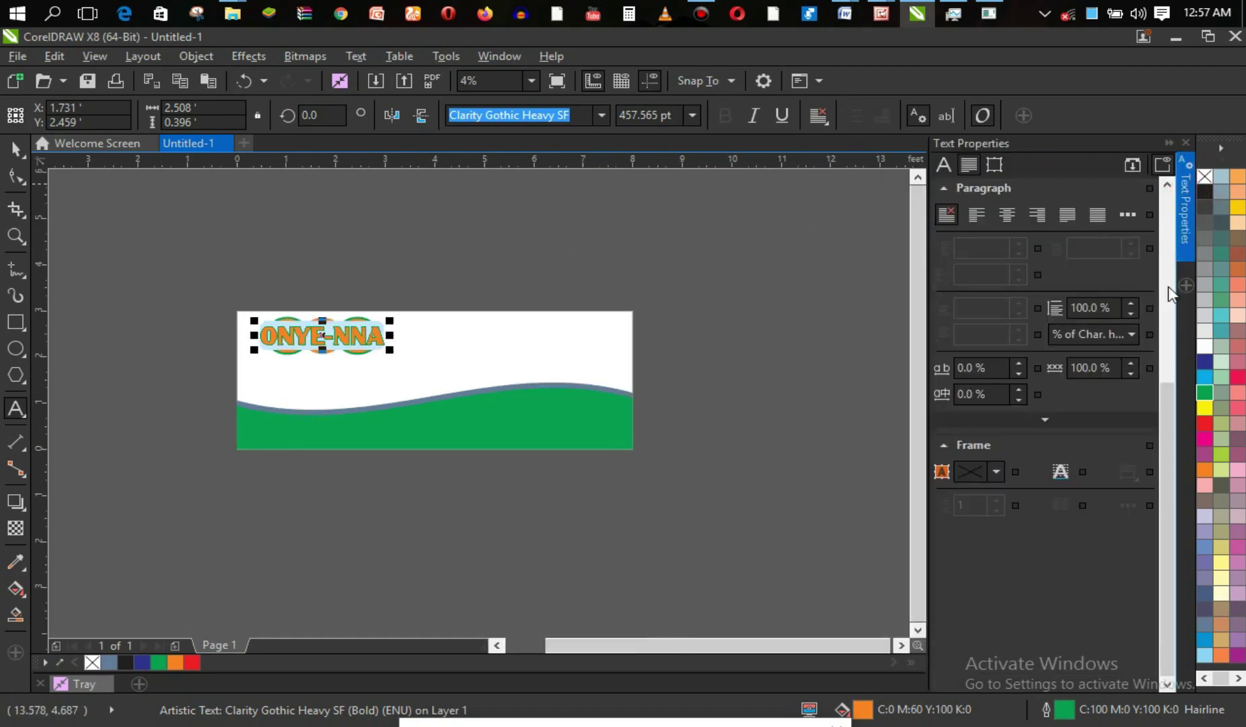
pyautogui.moveTo(1169, 426); pyautogui.dragTo(1173, 311)
pyautogui.click(1046, 300)
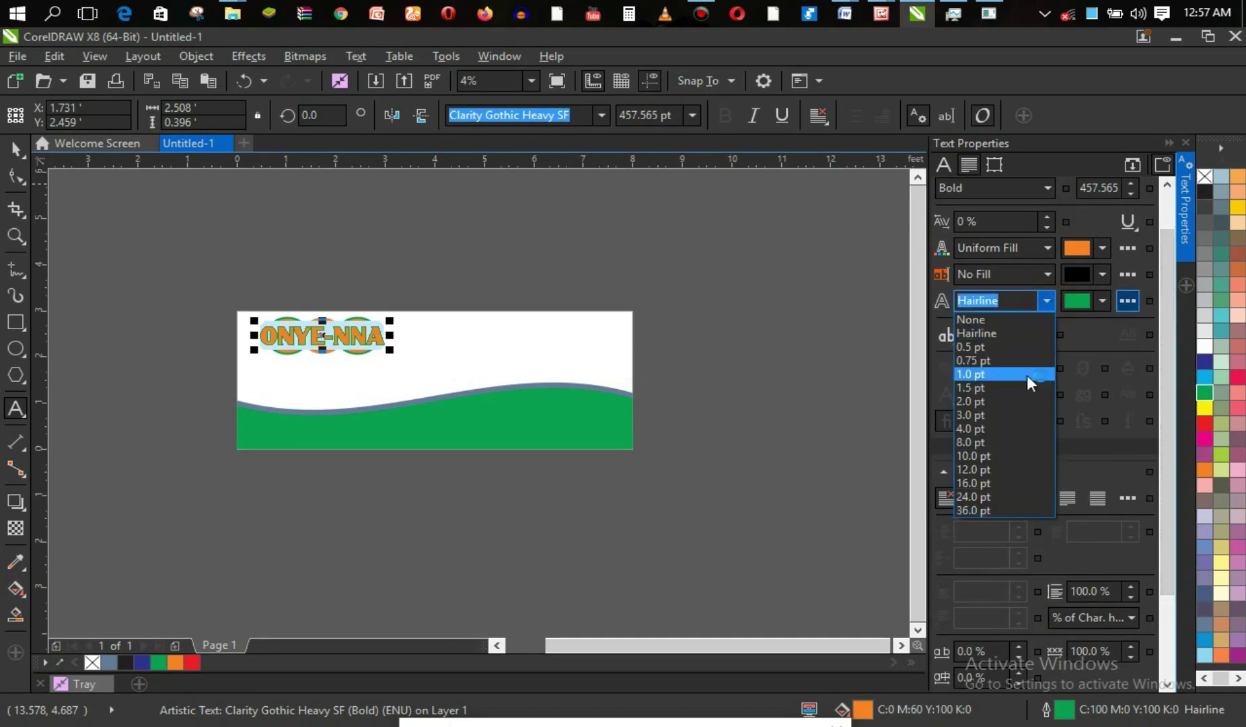
pyautogui.click(996, 494)
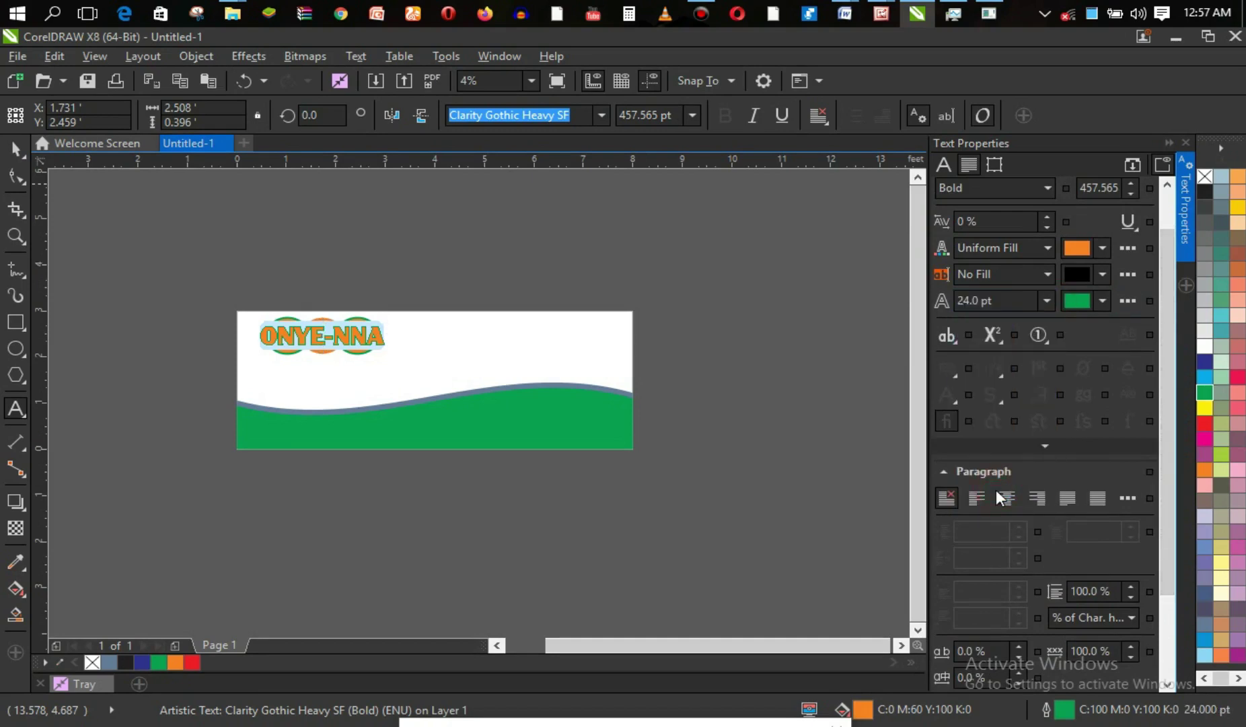
pyautogui.click(1045, 300)
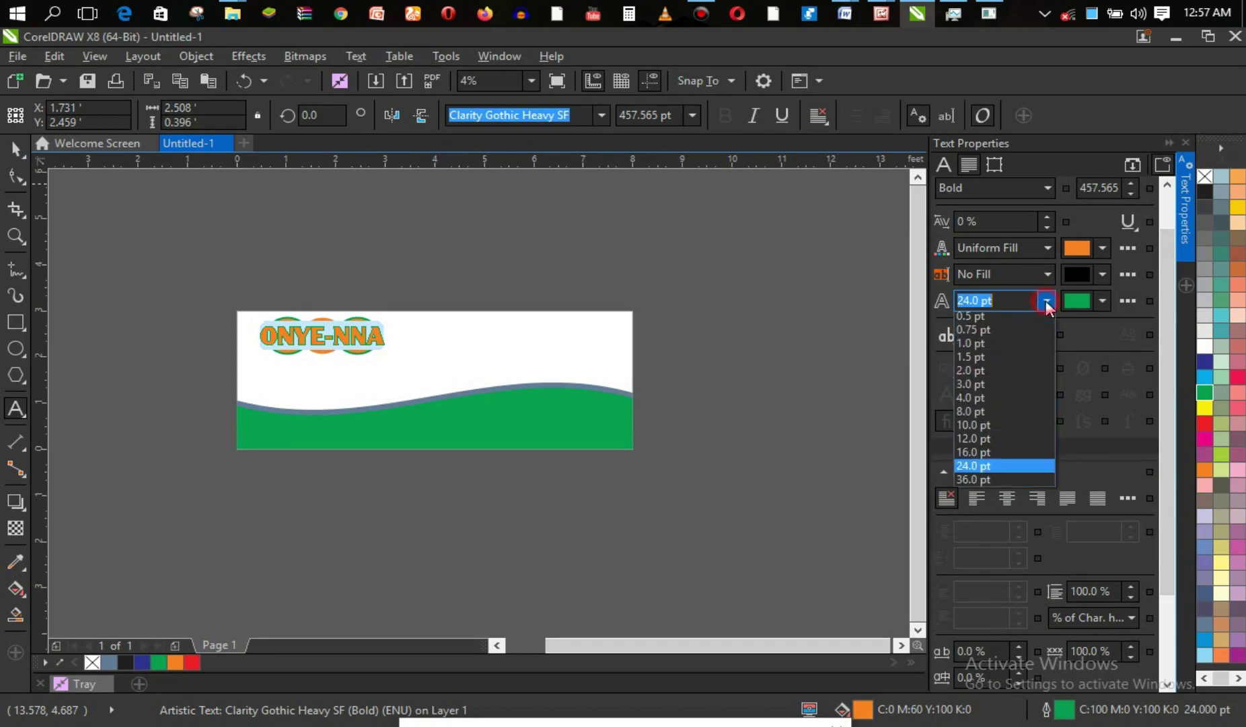
pyautogui.click(1018, 510)
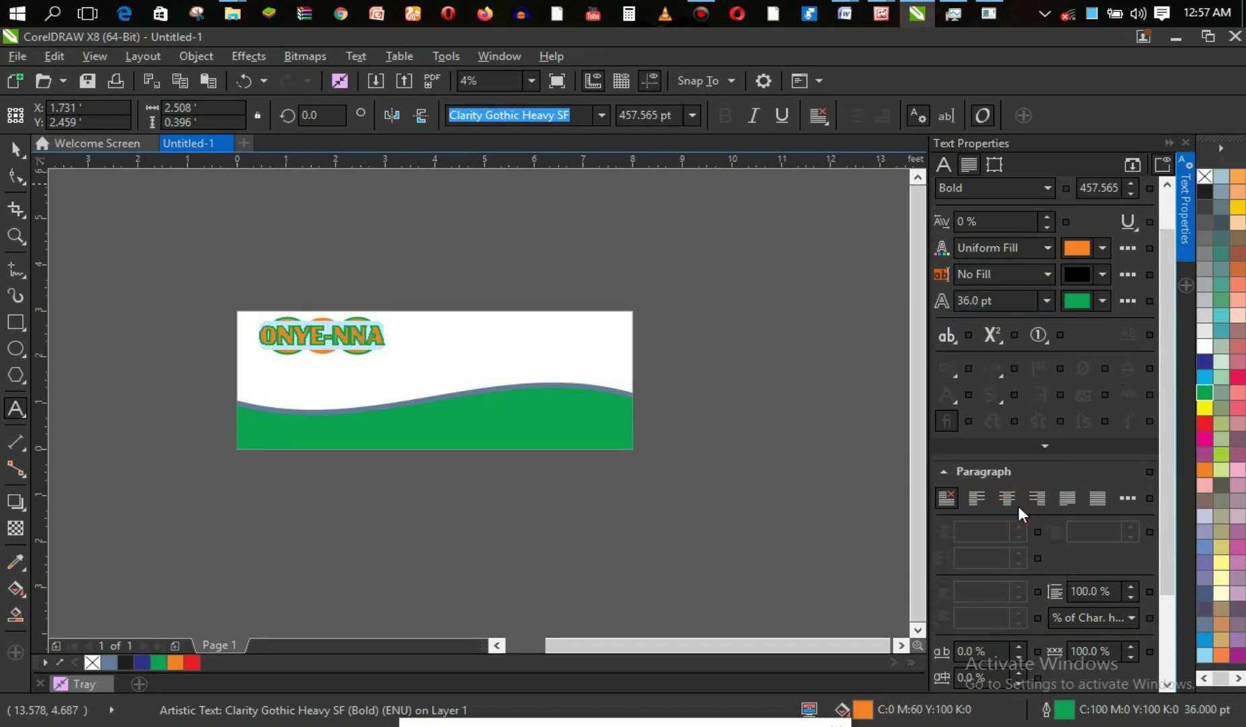
pyautogui.doubleClick(1025, 301)
pyautogui.press('Up')
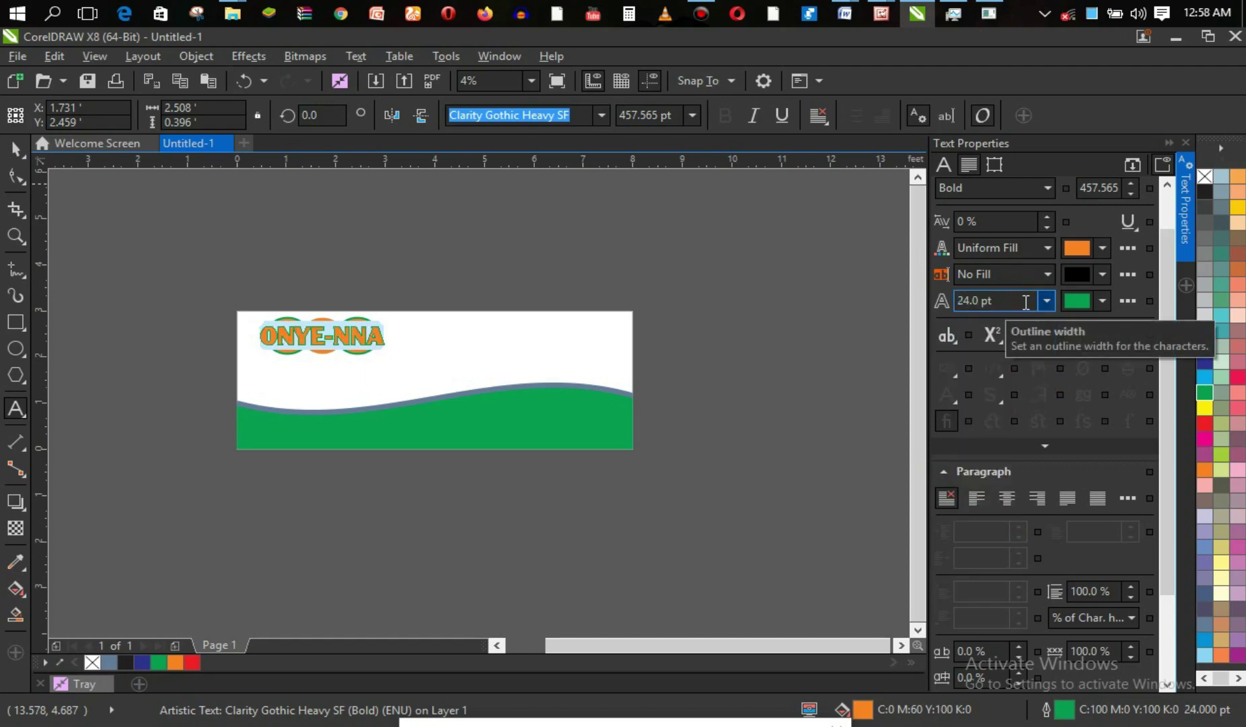
pyautogui.doubleClick(961, 302)
pyautogui.write('30')
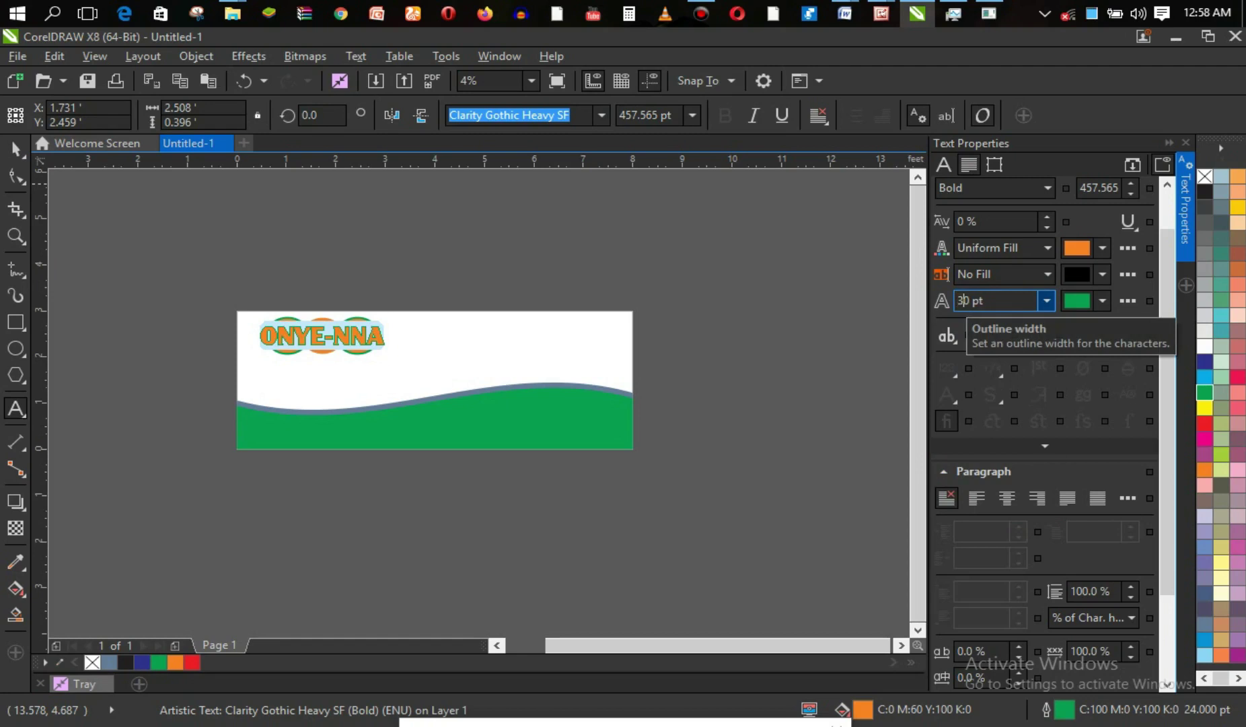
pyautogui.press('Return')
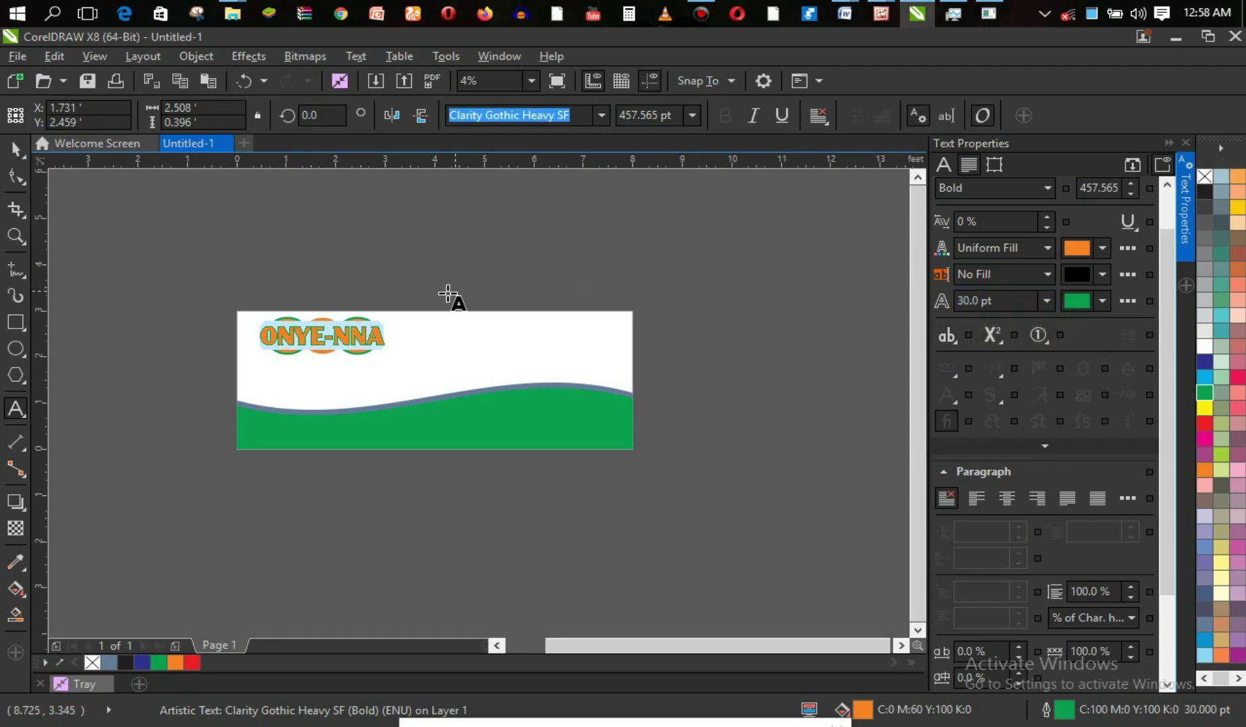
pyautogui.click(17, 149)
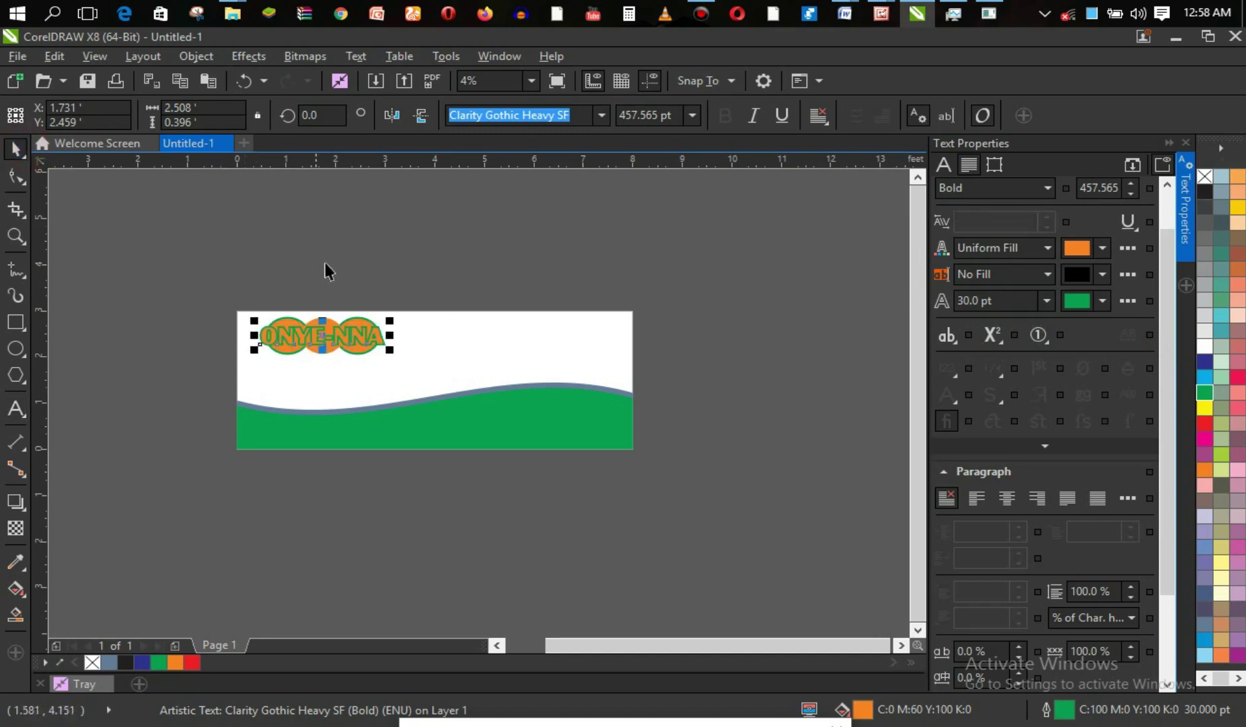
# Select the three orange ovals behind the logo and group them.
pyautogui.click(356, 352)
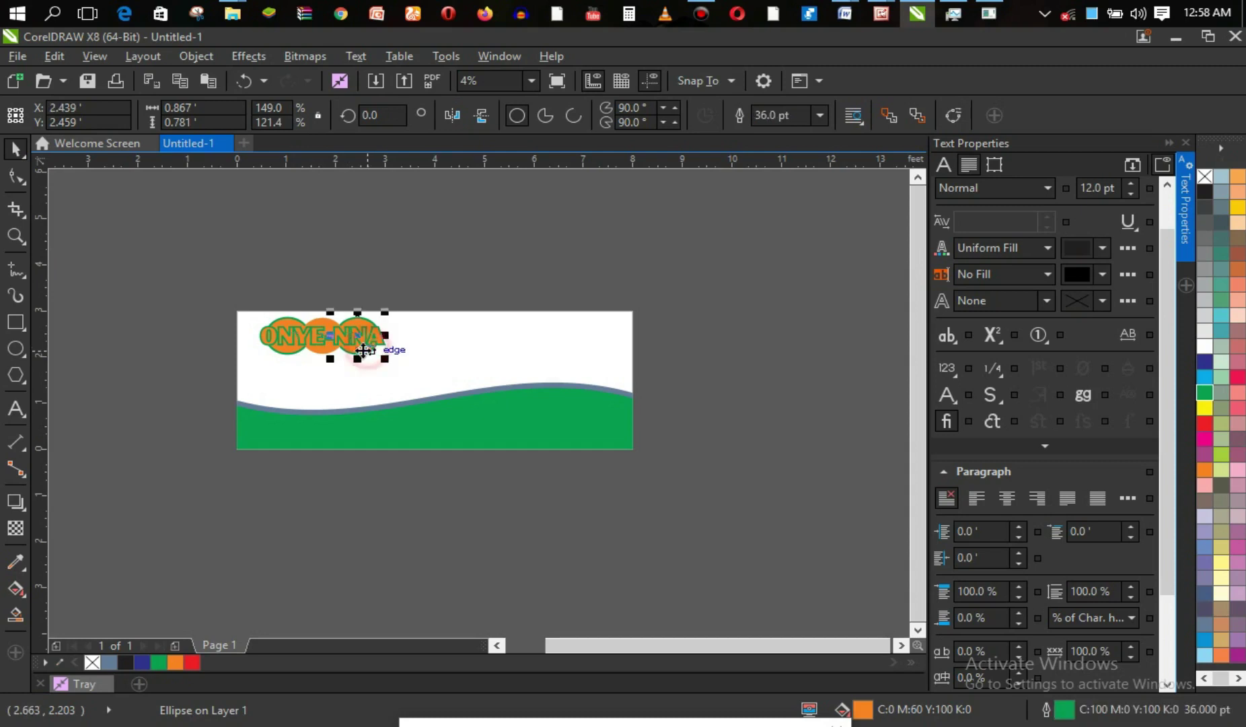
pyautogui.keyDown('shift'); pyautogui.click(316, 355); pyautogui.keyUp('shift')
pyautogui.keyDown('shift'); pyautogui.click(287, 354); pyautogui.keyUp('shift')
pyautogui.hotkey('ctrl', 'g')
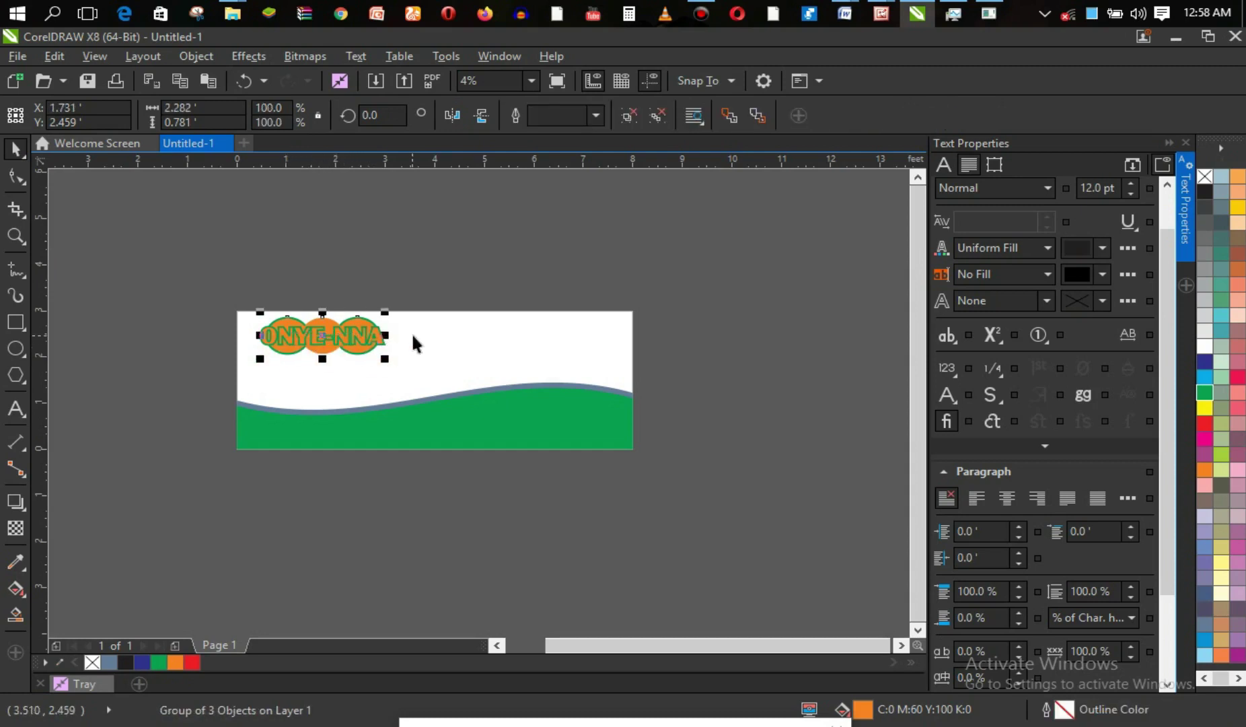
# Widen the oval group on both sides to about 3.051 ft.
pyautogui.moveTo(389, 334); pyautogui.dragTo(412, 333)
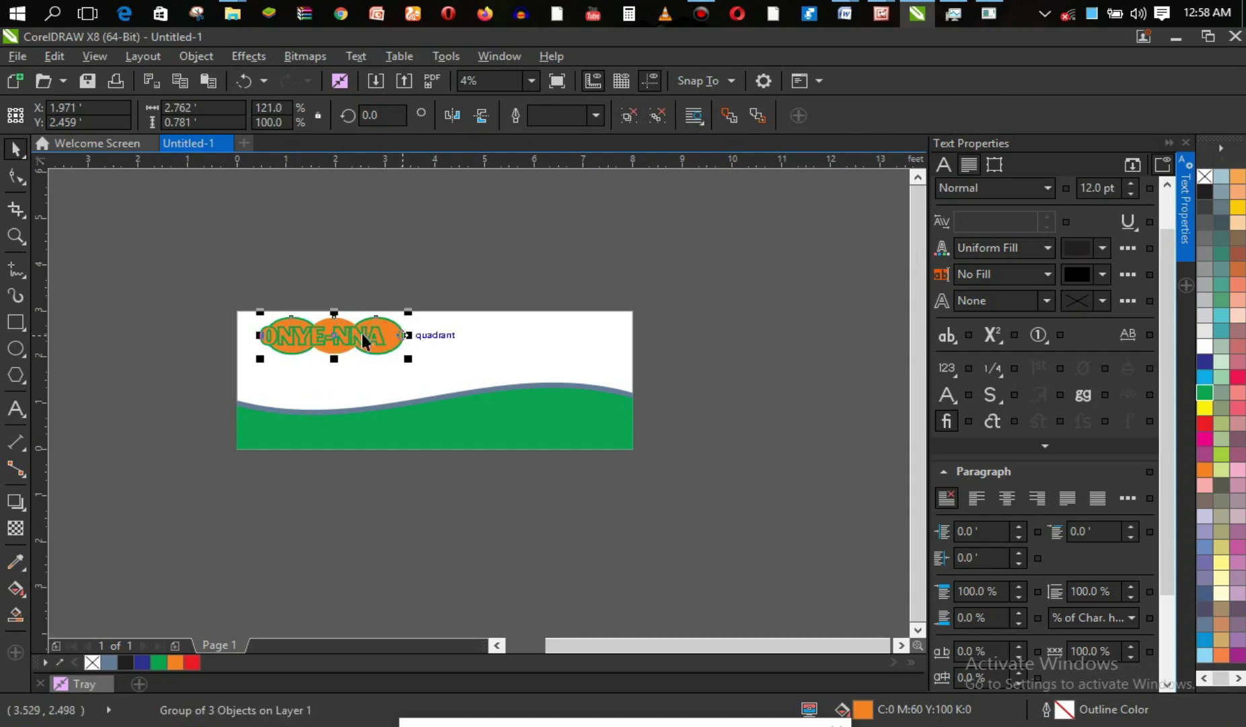
pyautogui.moveTo(259, 335); pyautogui.dragTo(245, 334)
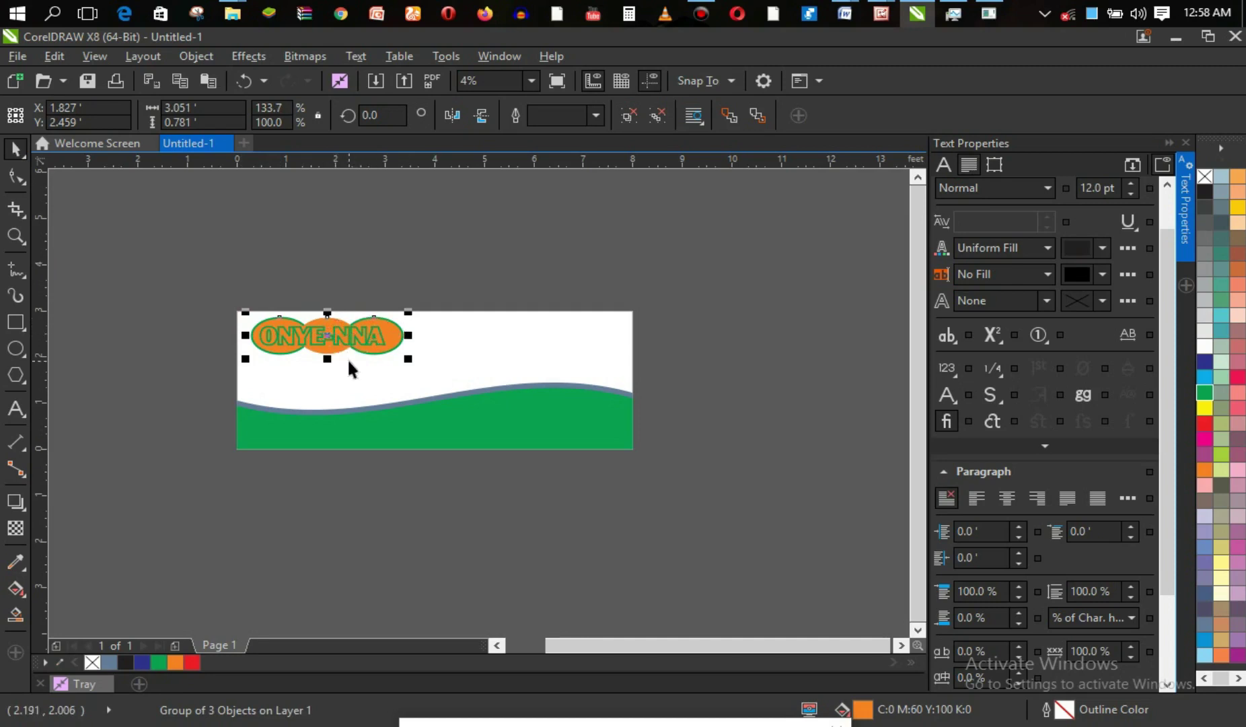
pyautogui.click(485, 286)
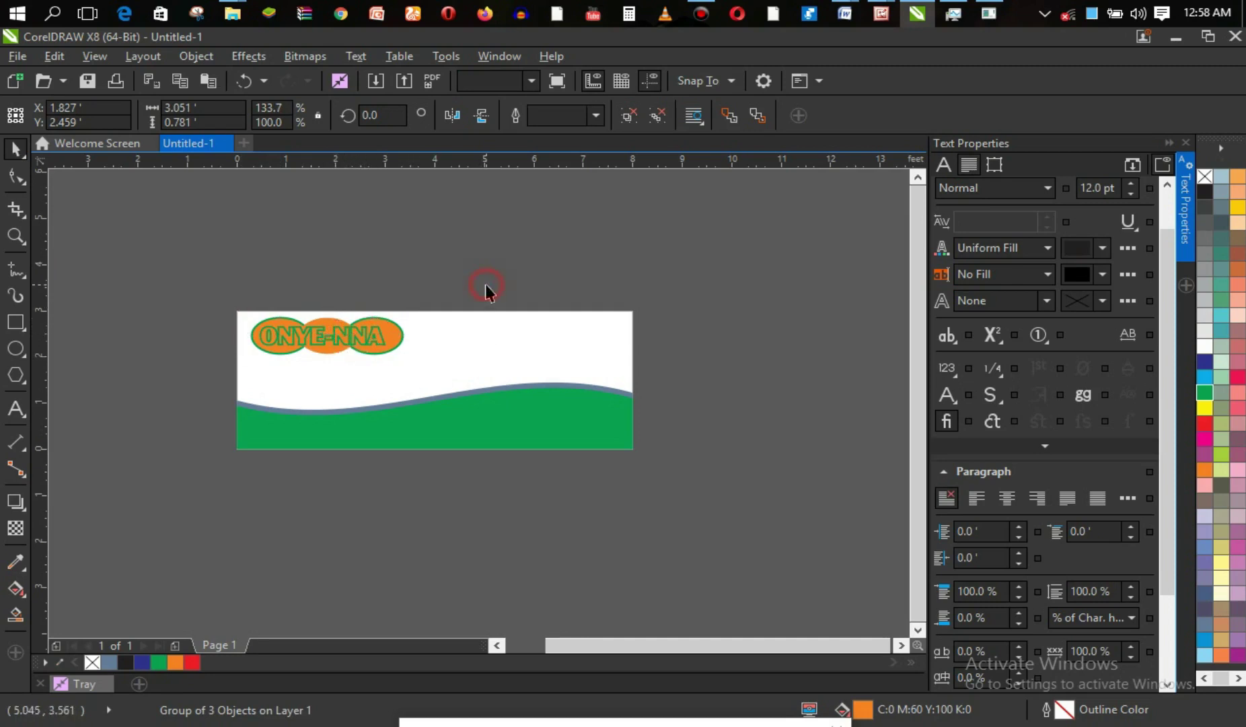
pyautogui.click(361, 340)
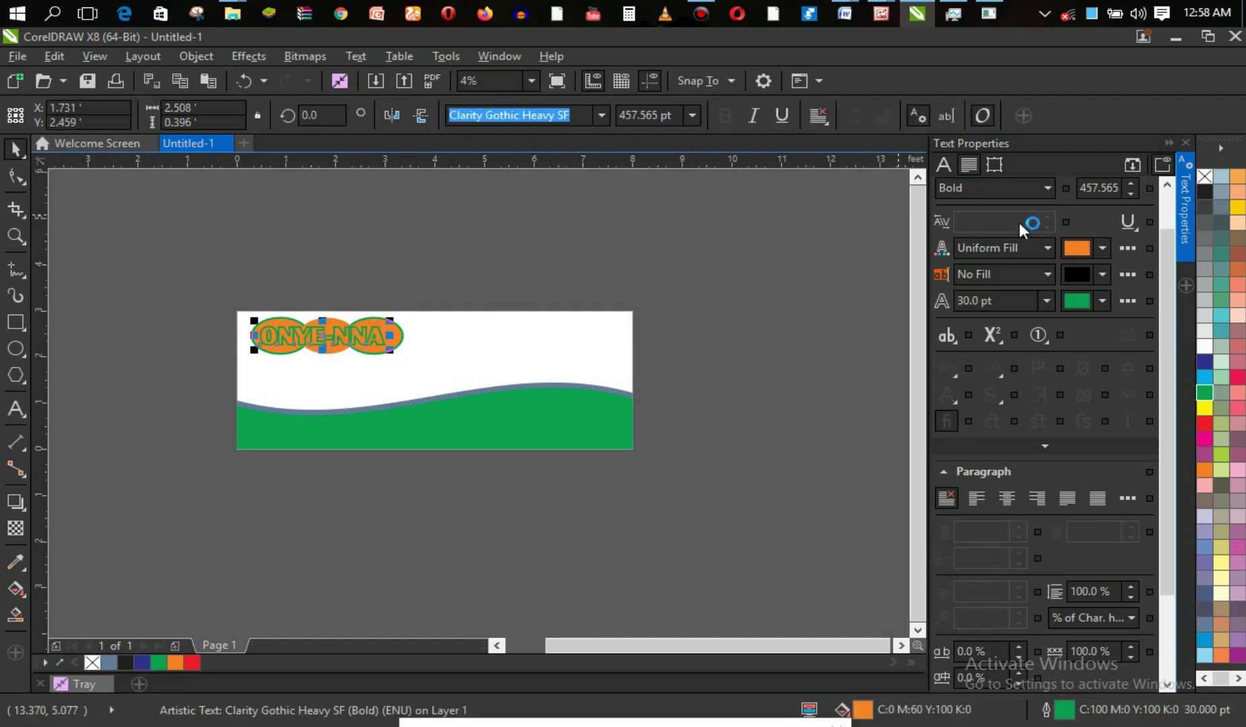
# Keep the ONYE-NNA letters filled orange and change their outline to white.
pyautogui.click(1208, 346)
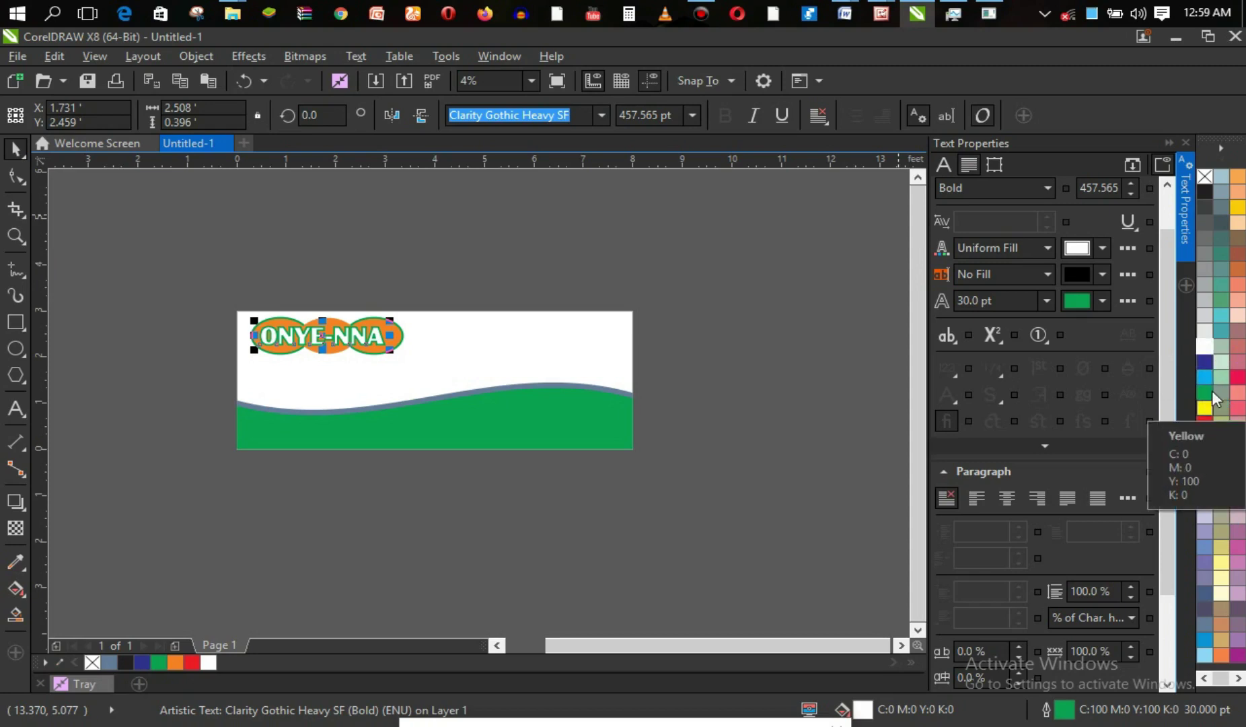
pyautogui.click(1240, 269)
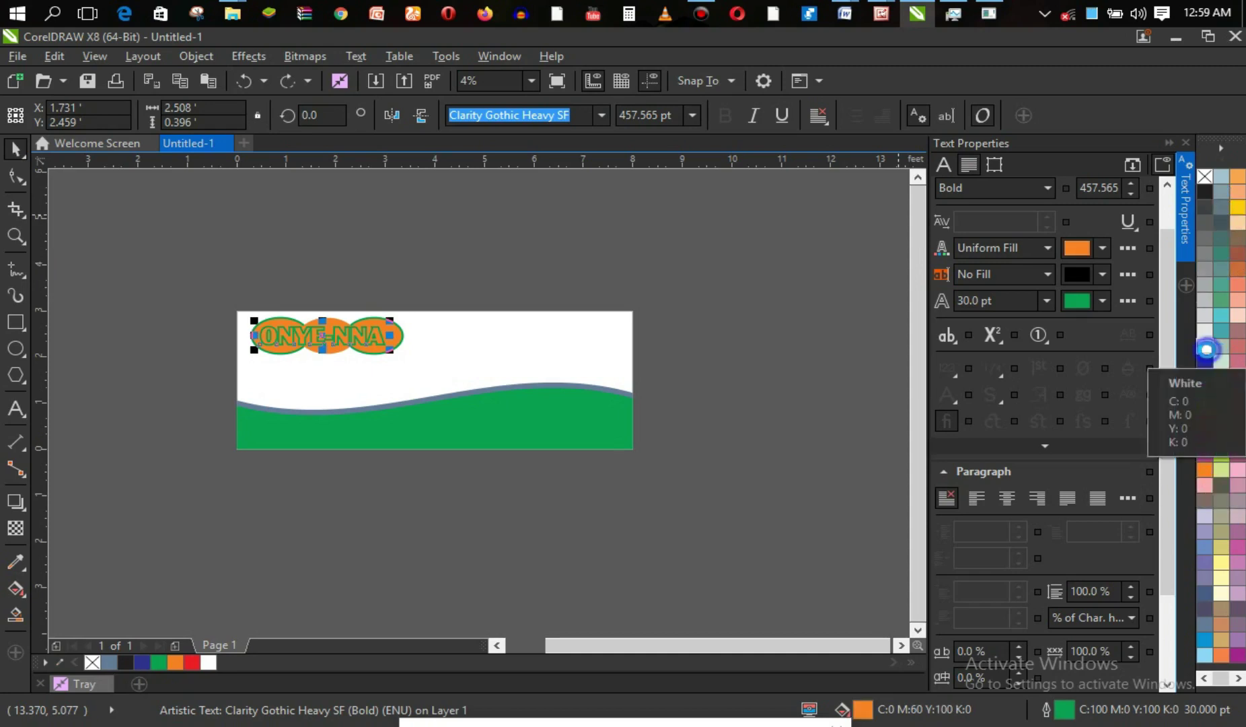
pyautogui.rightClick(1206, 349)
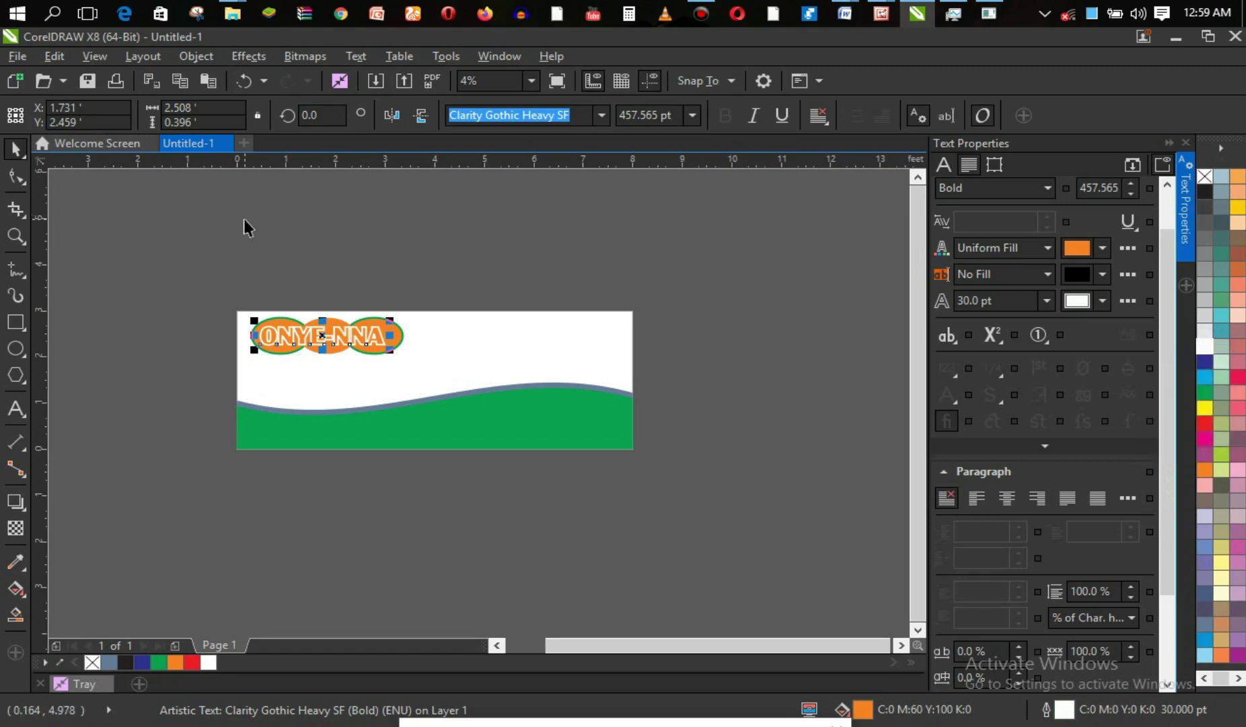
# Nudge the ONYE-NNA text slightly to the right.
pyautogui.click(100, 198)
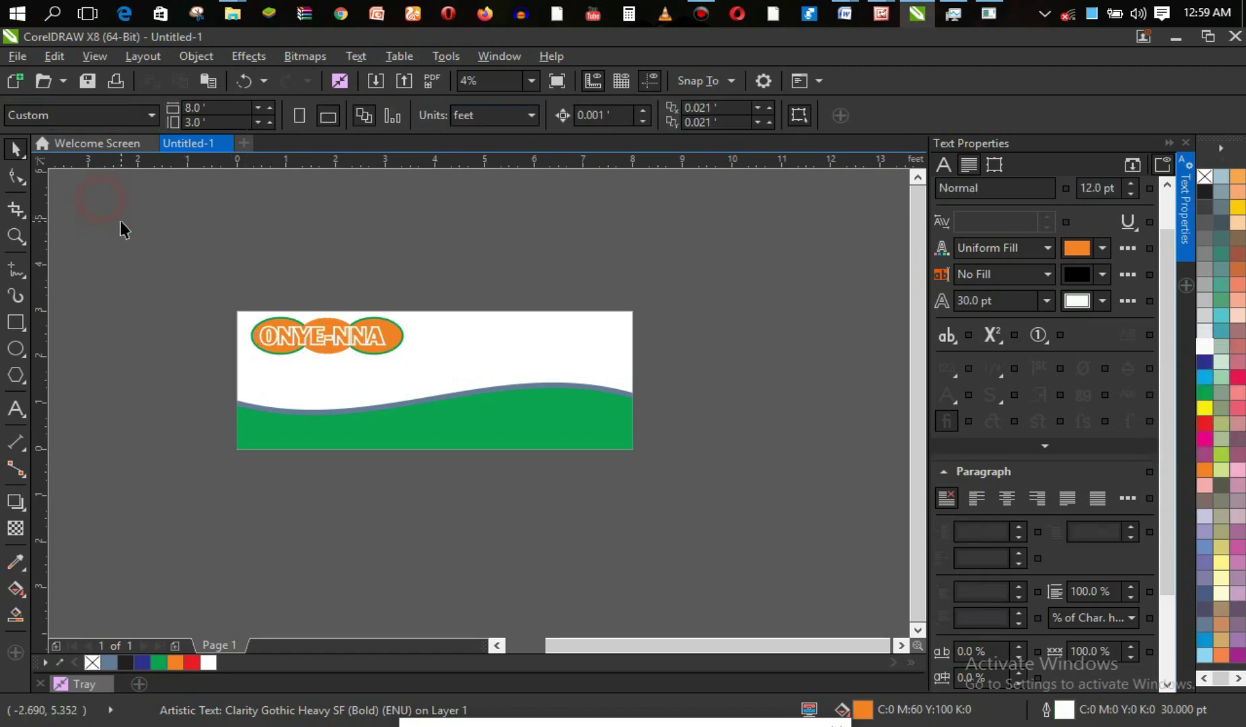
pyautogui.click(324, 335)
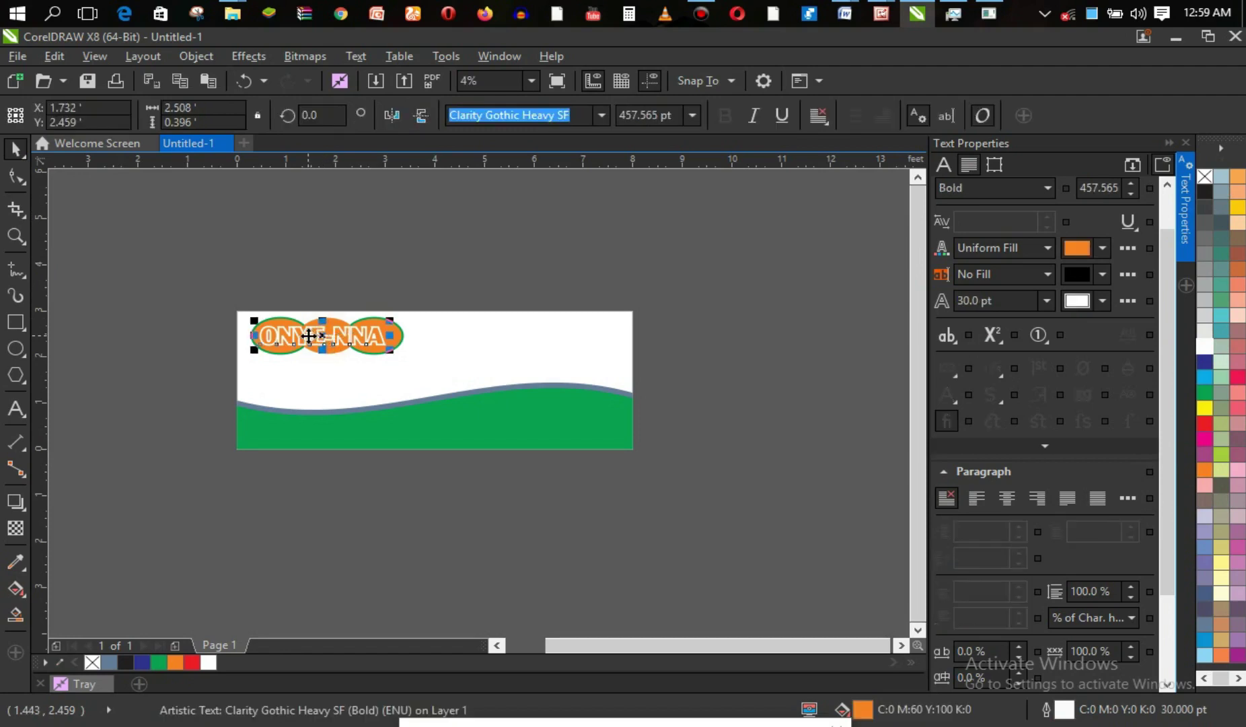
pyautogui.press('Right')
pyautogui.press('Right')
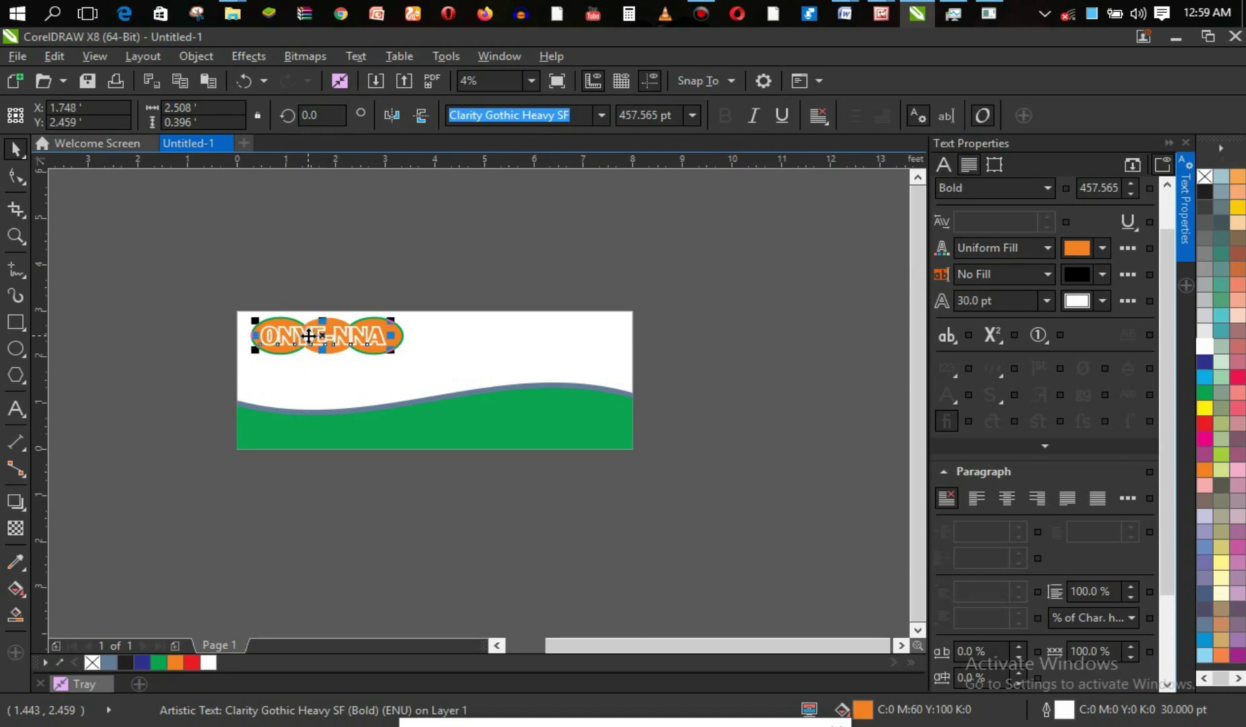
pyautogui.click(374, 348)
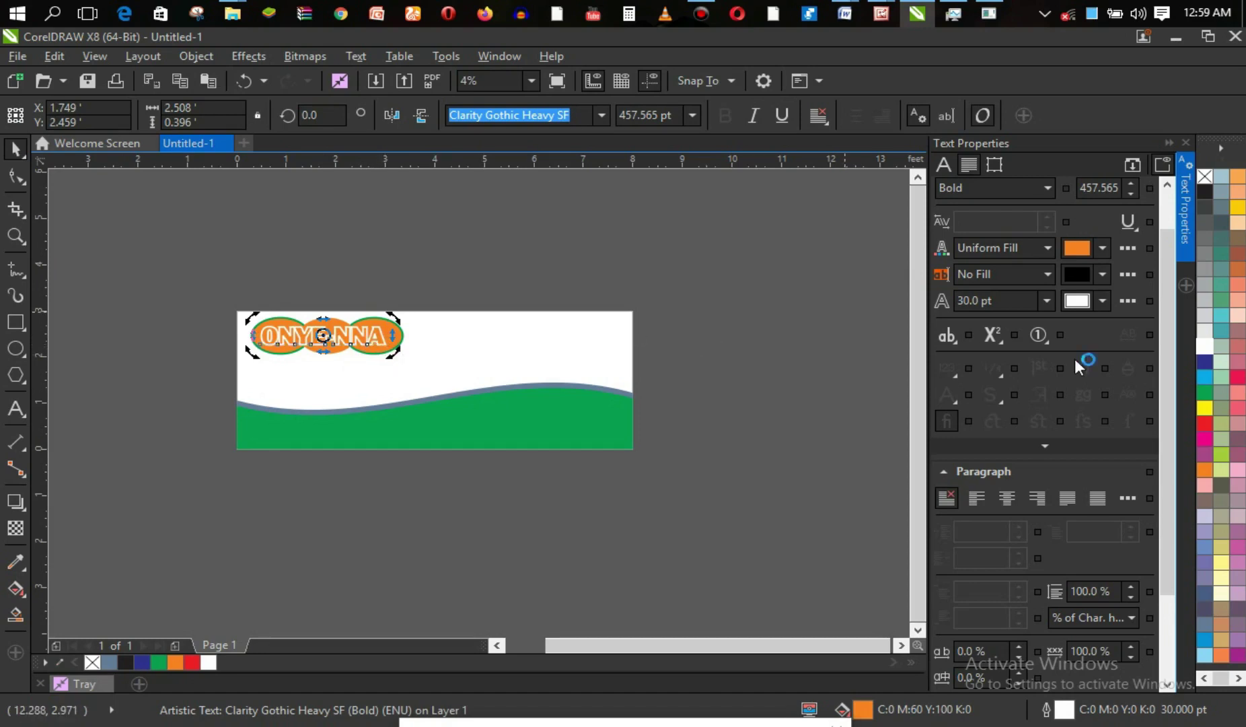
pyautogui.click(579, 260)
pyautogui.click(397, 334)
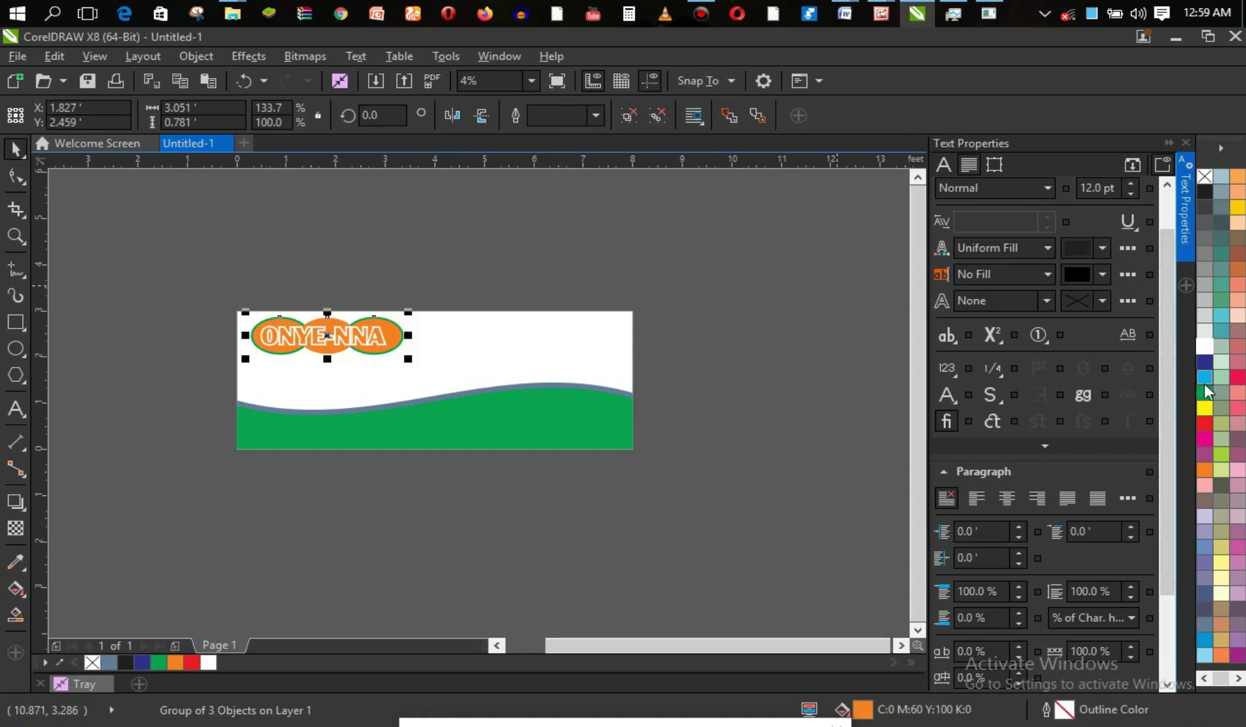
pyautogui.rightClick(1206, 346)
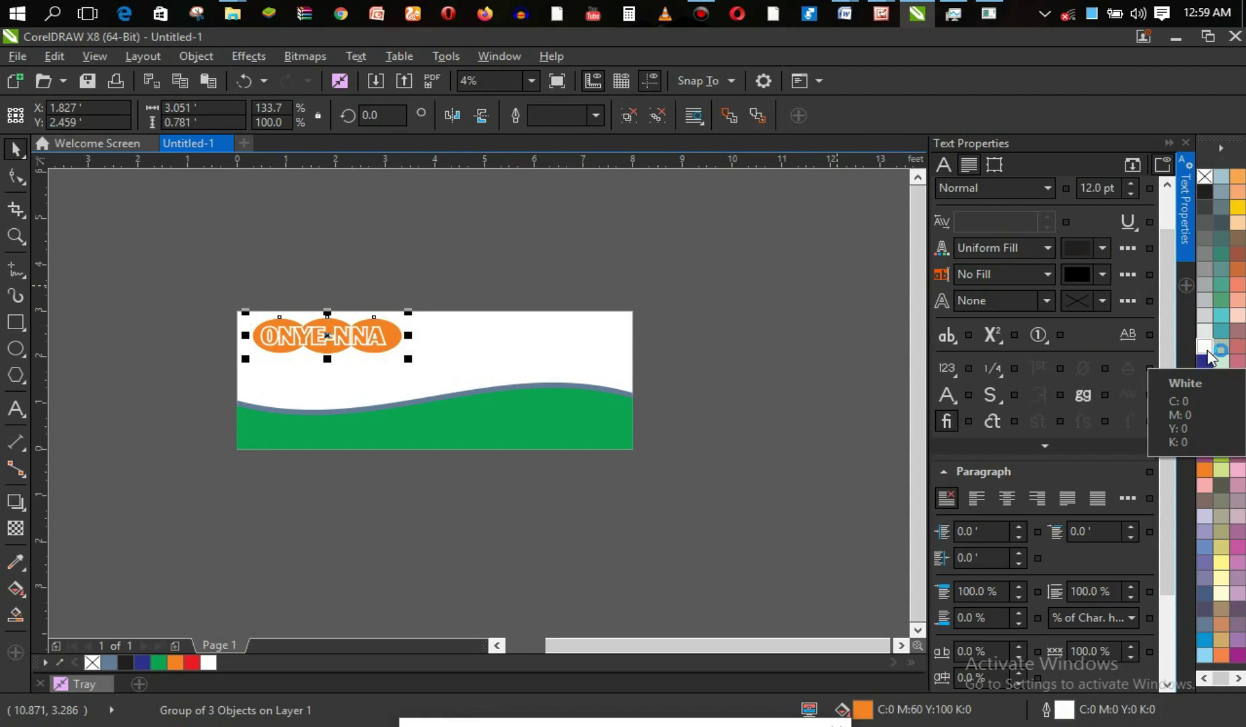
pyautogui.hotkey('ctrl', 'z')
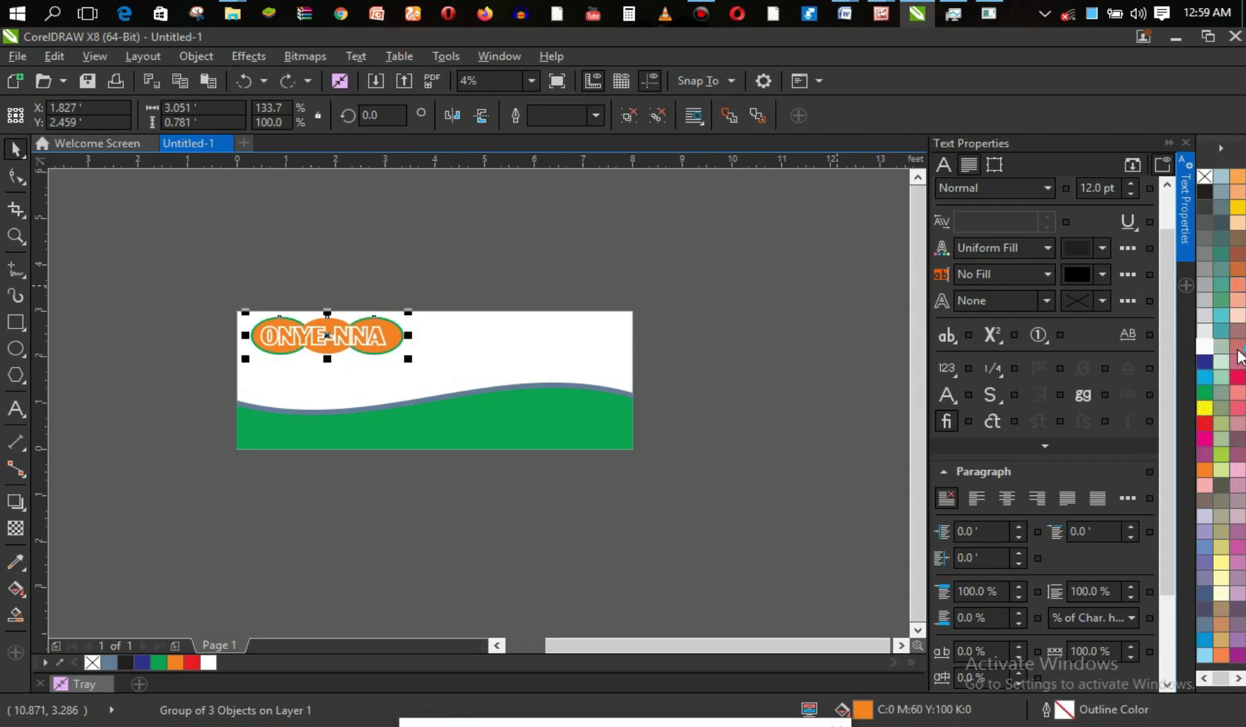
pyautogui.rightClick(1206, 423)
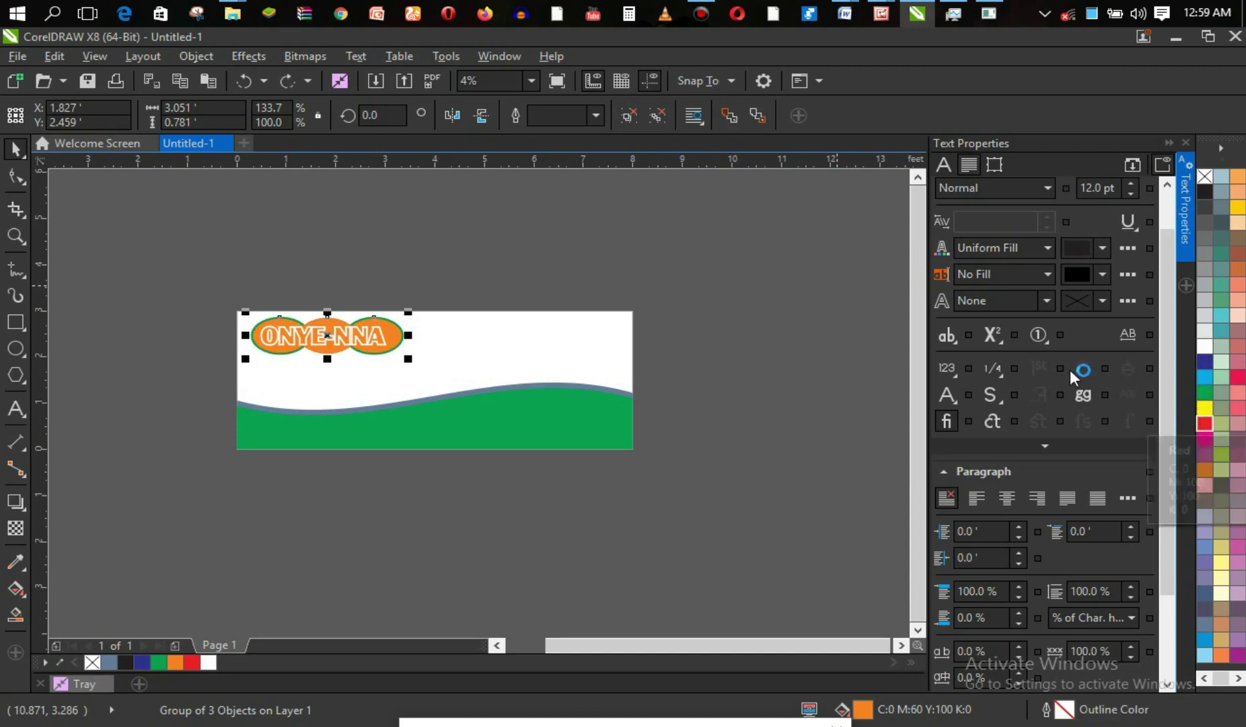
pyautogui.hotkey('ctrl', 'z')
pyautogui.click(813, 354)
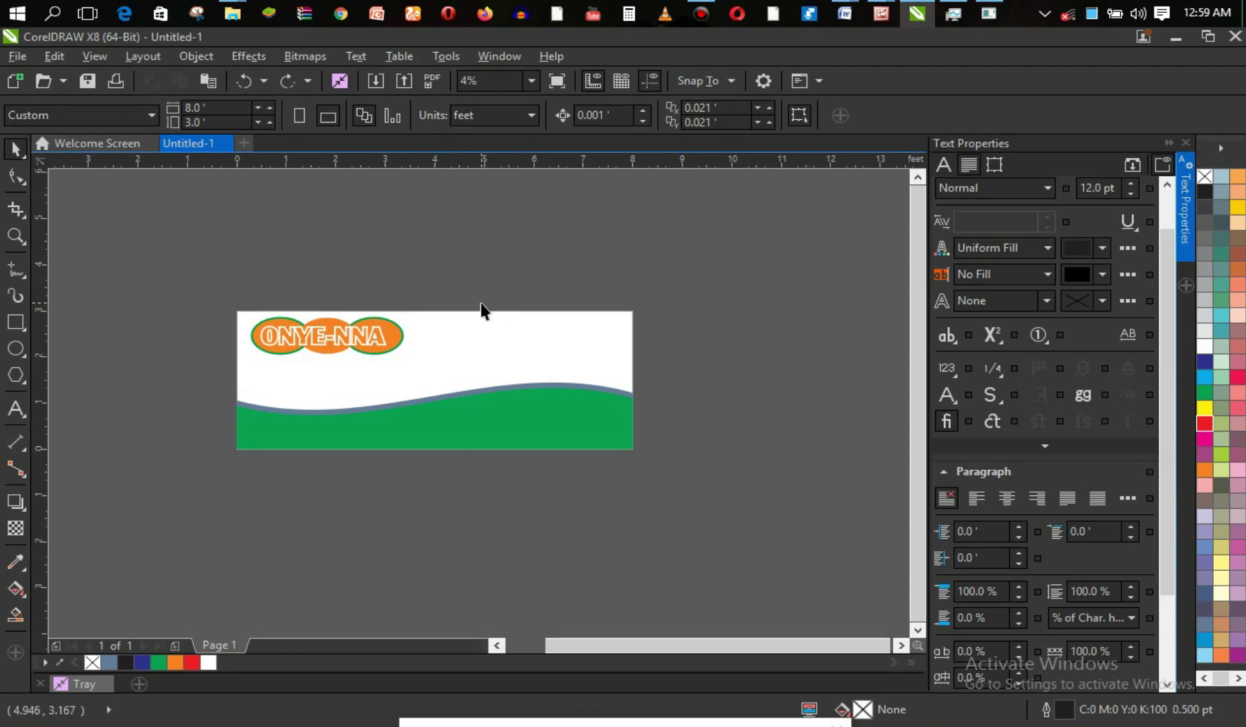
pyautogui.click(329, 331)
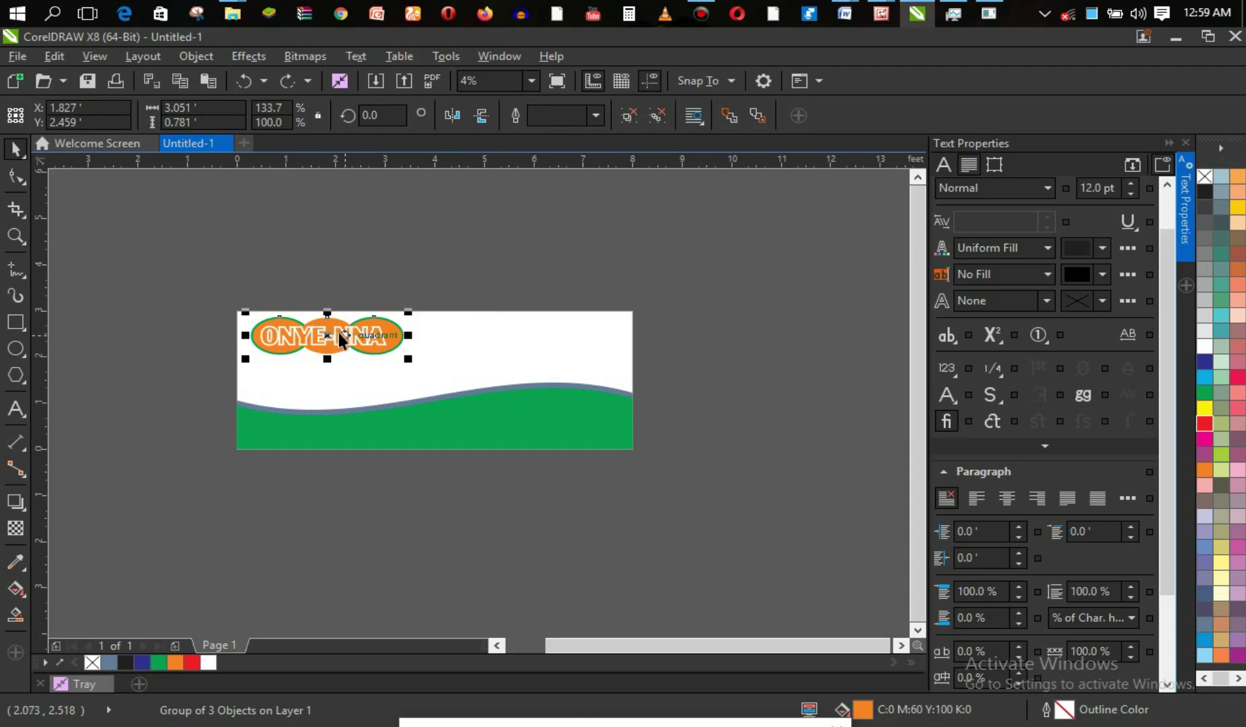
pyautogui.keyDown('alt'); pyautogui.click(339, 332); pyautogui.keyUp('alt')
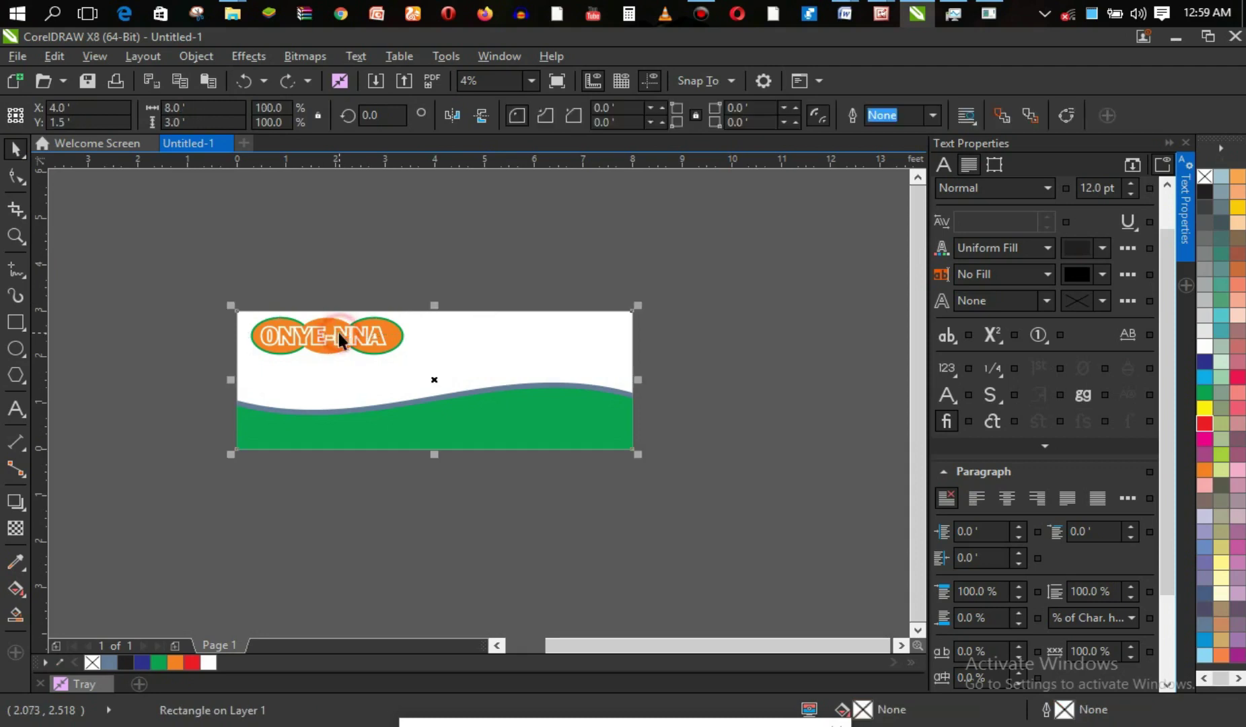
pyautogui.keyDown('ctrl'); pyautogui.click(339, 332); pyautogui.keyUp('ctrl')
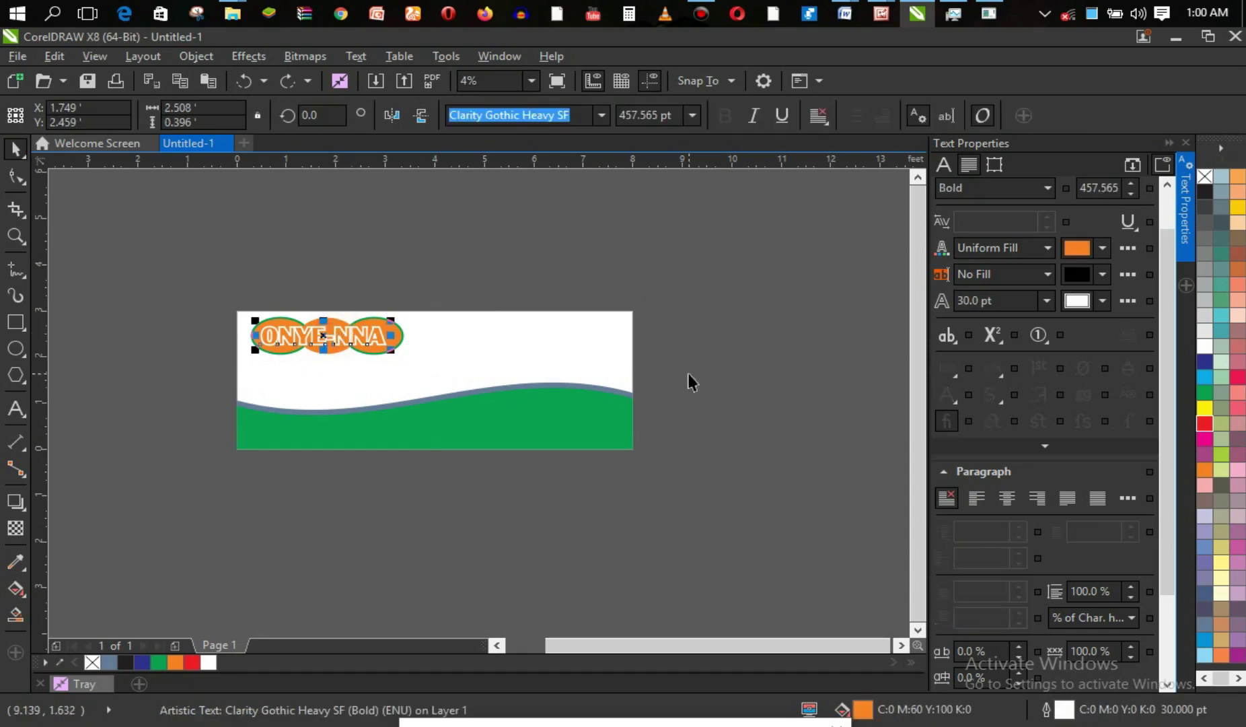
# Fill the ONYE-NNA lettering green, undoing a trial red fill, then deselect it.
pyautogui.click(1201, 420)
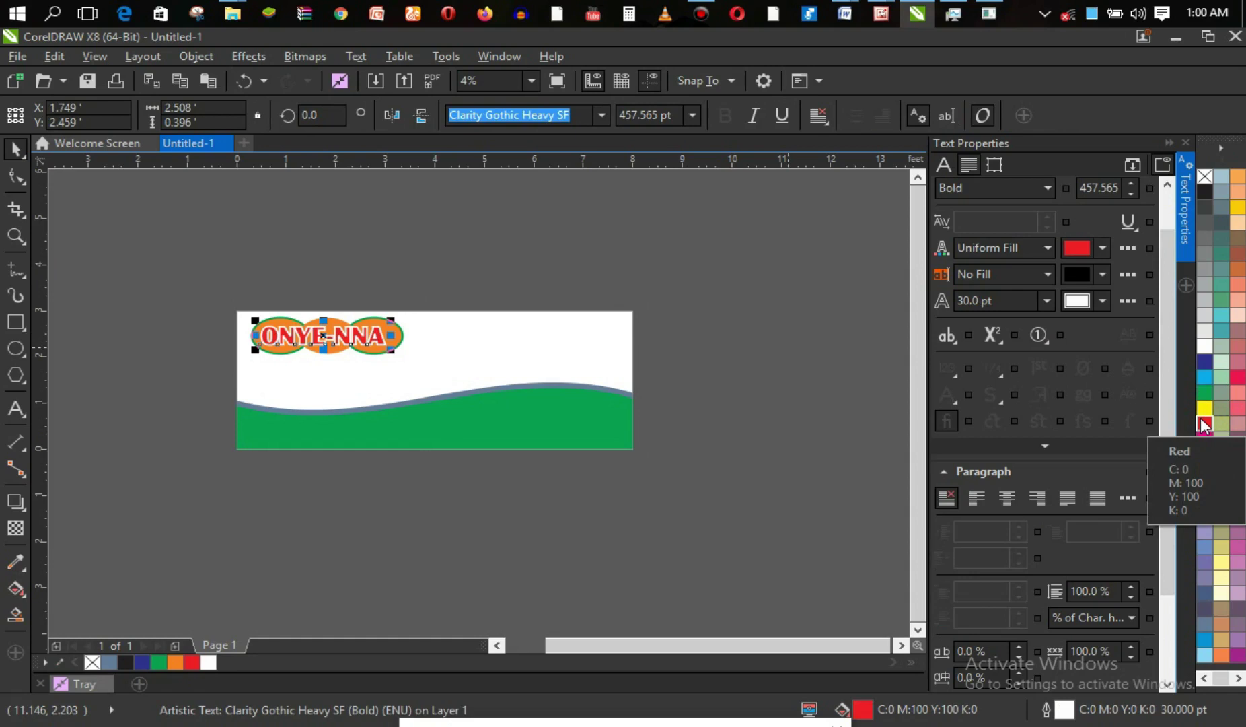
pyautogui.hotkey('ctrl', 'z')
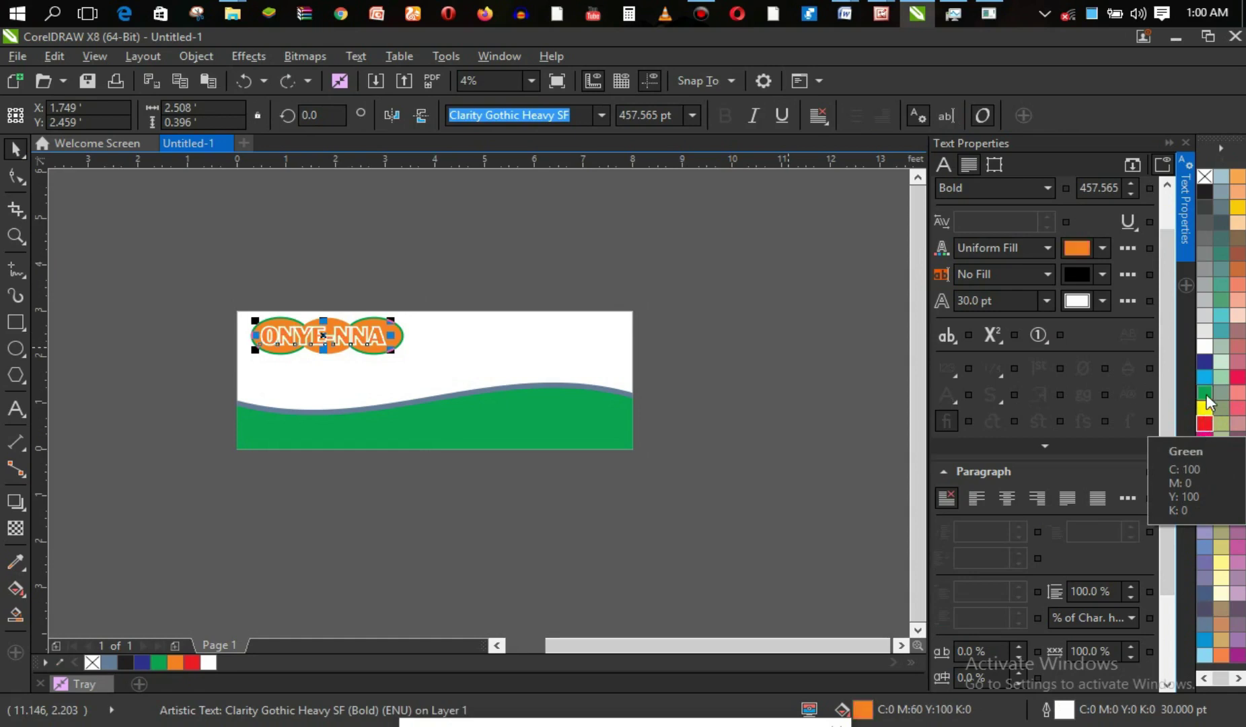
pyautogui.click(1207, 394)
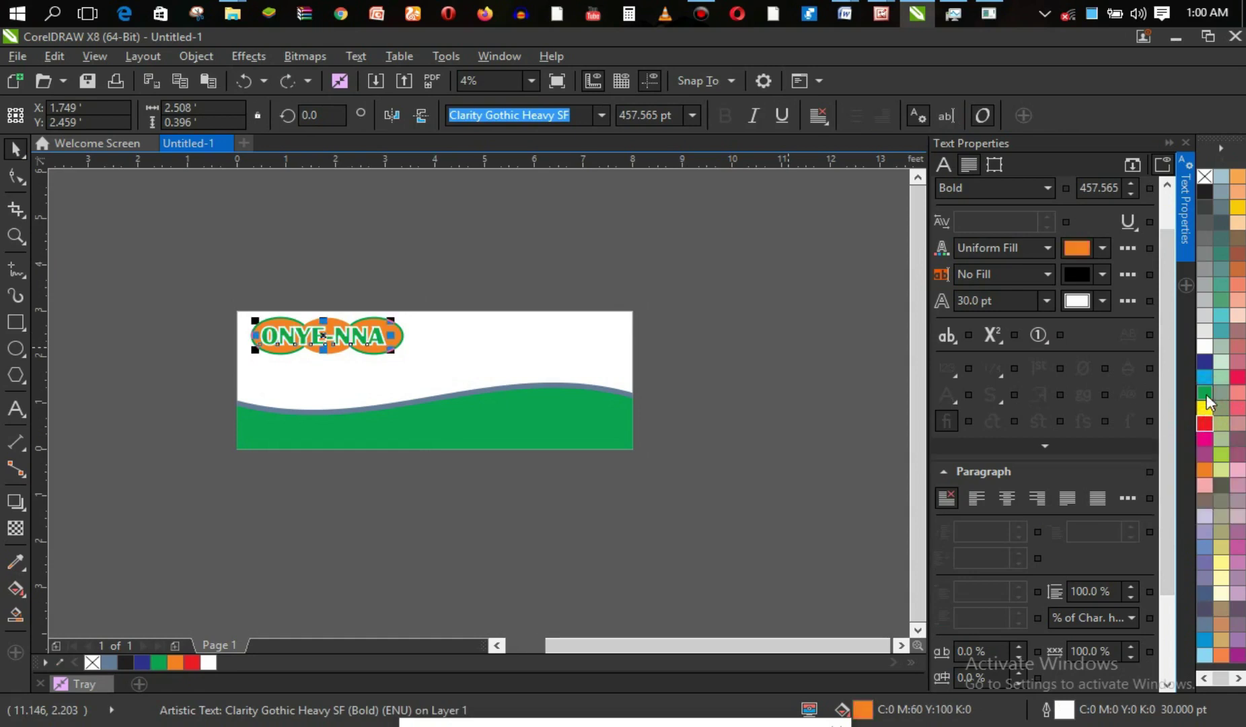
pyautogui.click(825, 322)
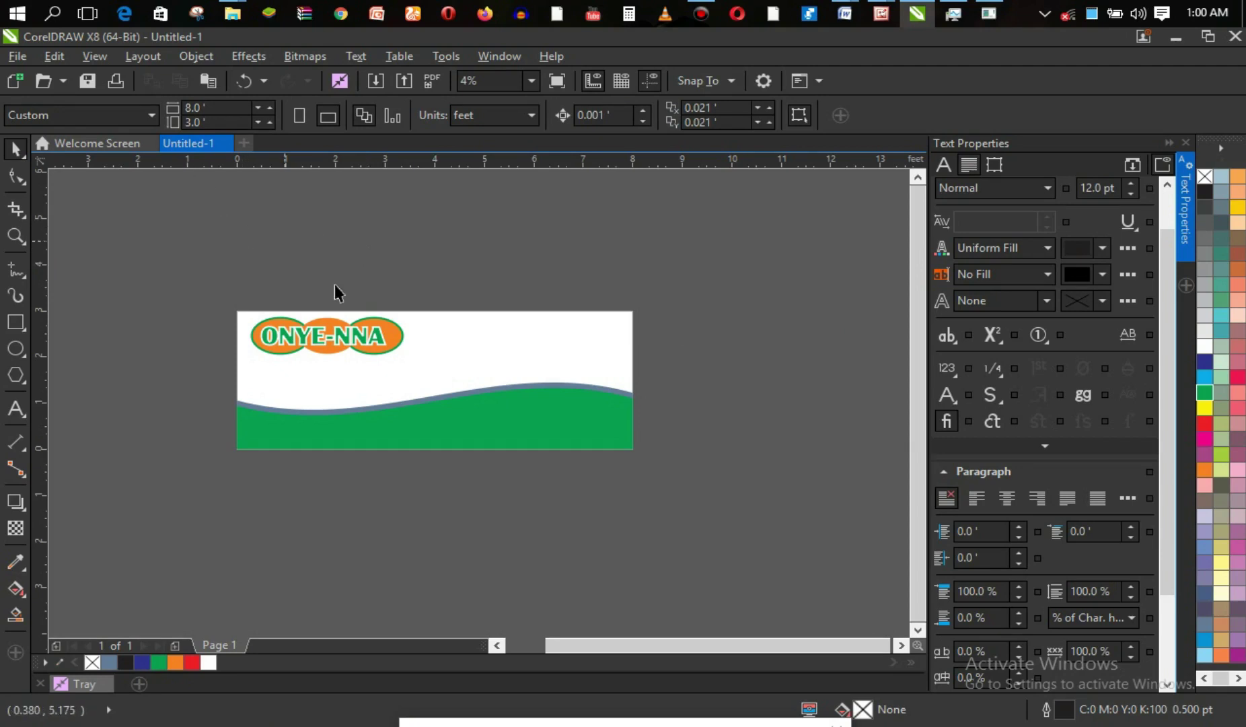
# Zoom in around the banner, collapse the Text Properties docker, and enter the ONYE-NNA text.
pyautogui.press('z')
pyautogui.moveTo(228, 305); pyautogui.dragTo(669, 475)
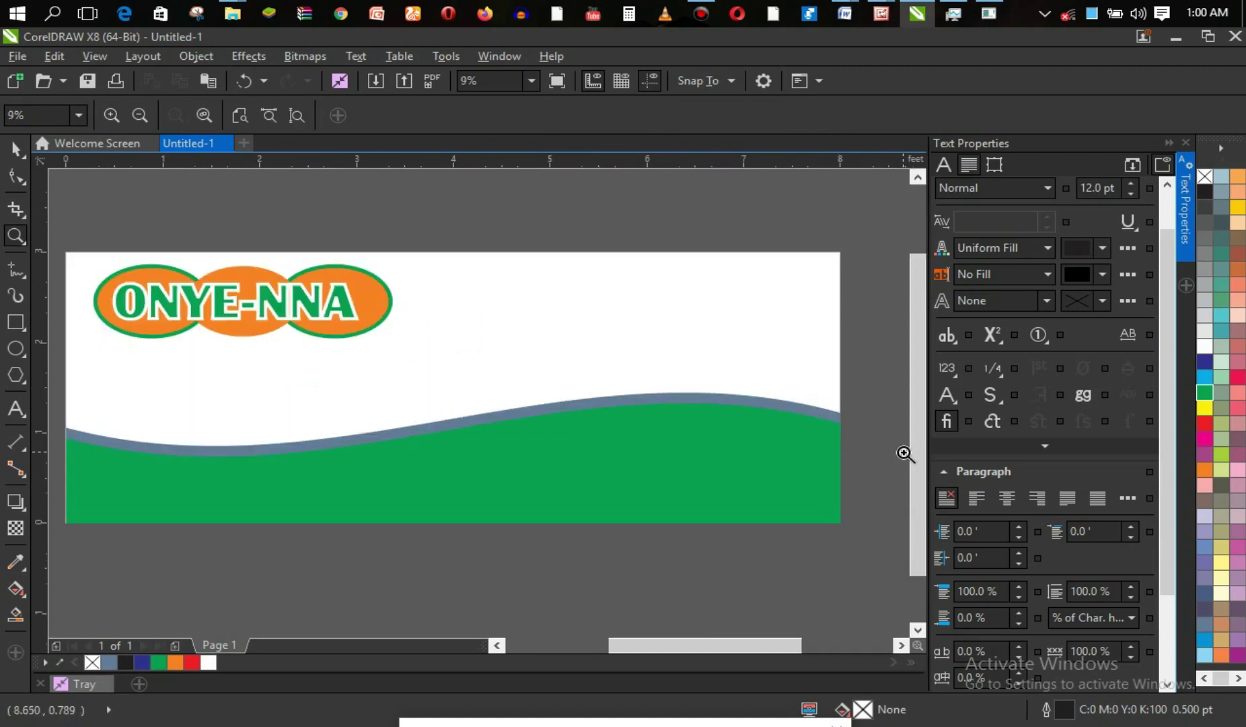
pyautogui.click(1169, 143)
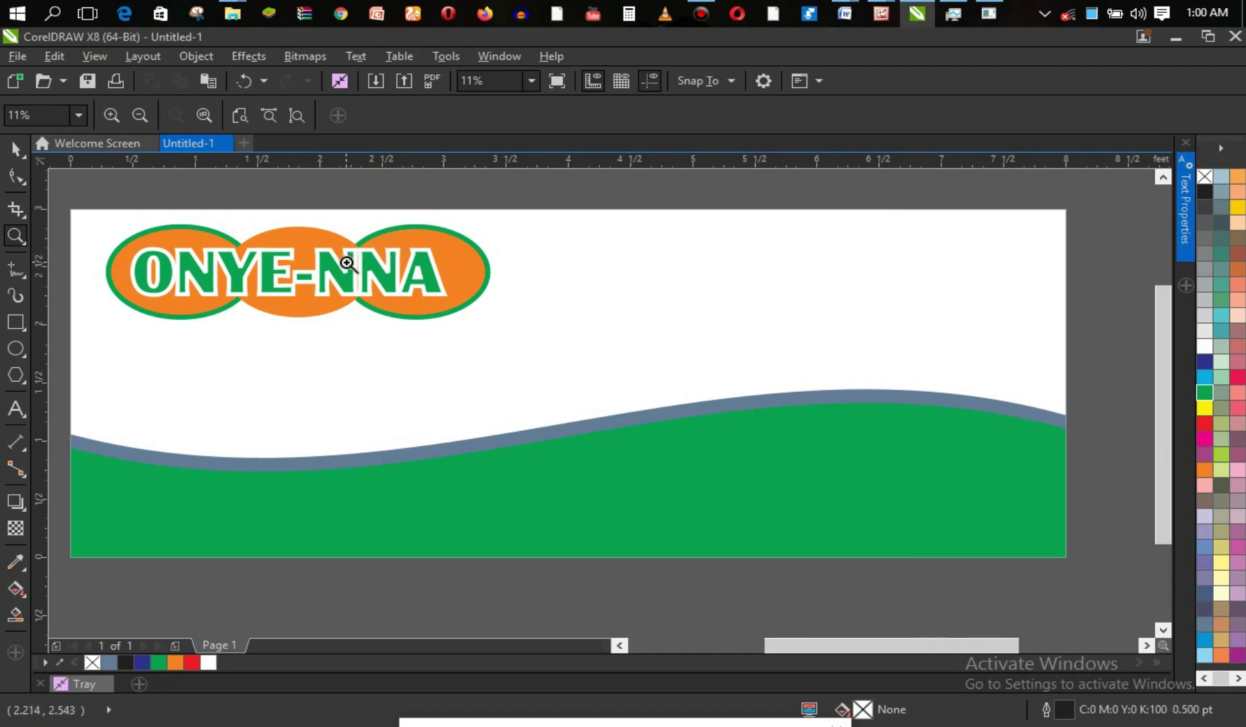
pyautogui.press('F8')
pyautogui.click(343, 270)
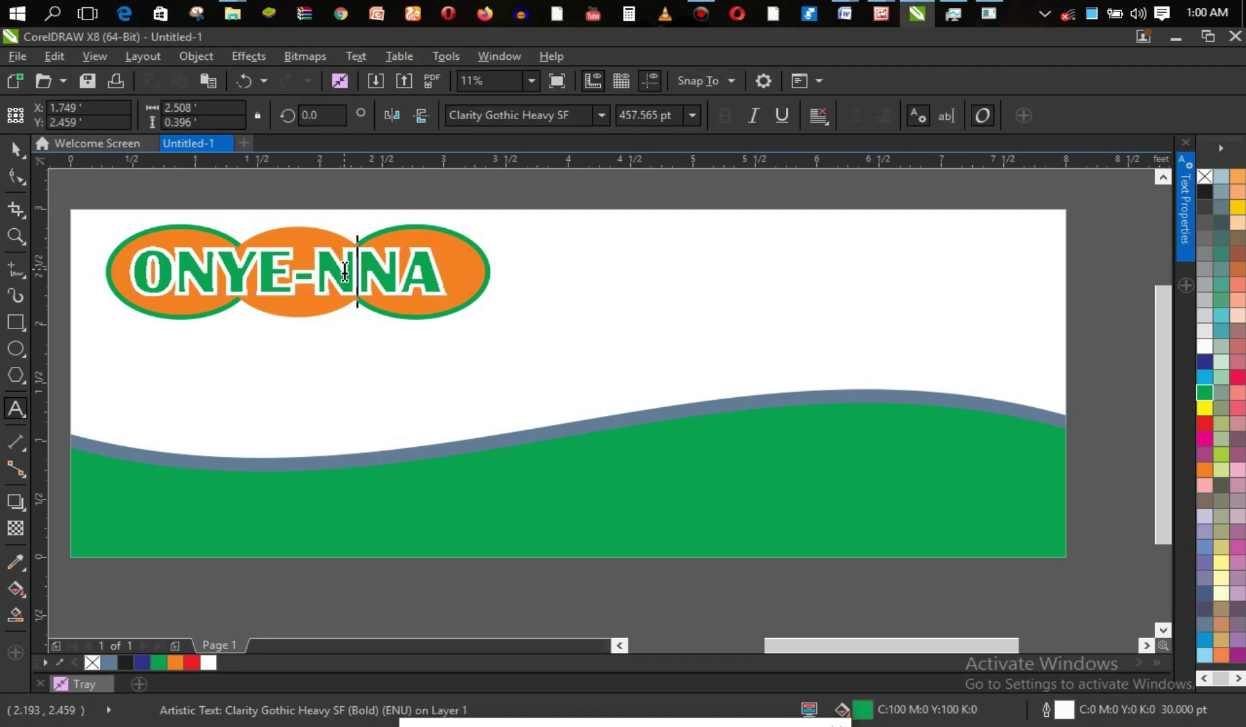
pyautogui.hotkey('ctrl', 'a')
pyautogui.click(500, 121)
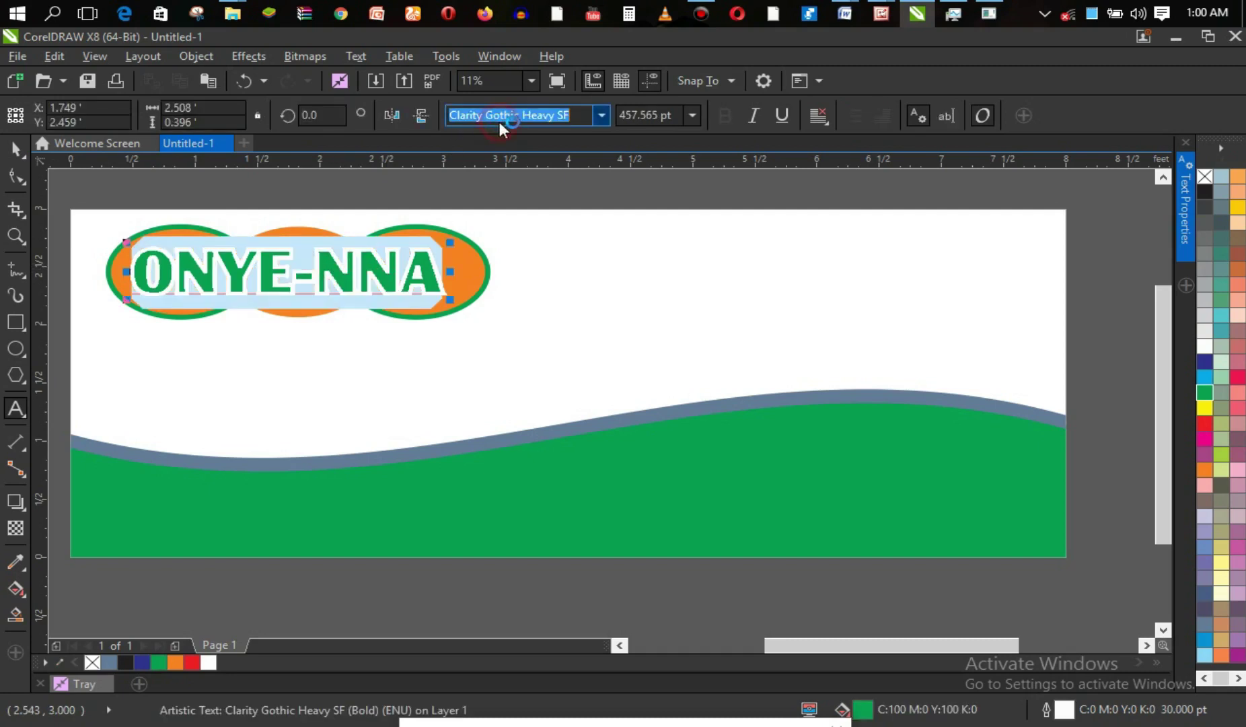
pyautogui.click(601, 116)
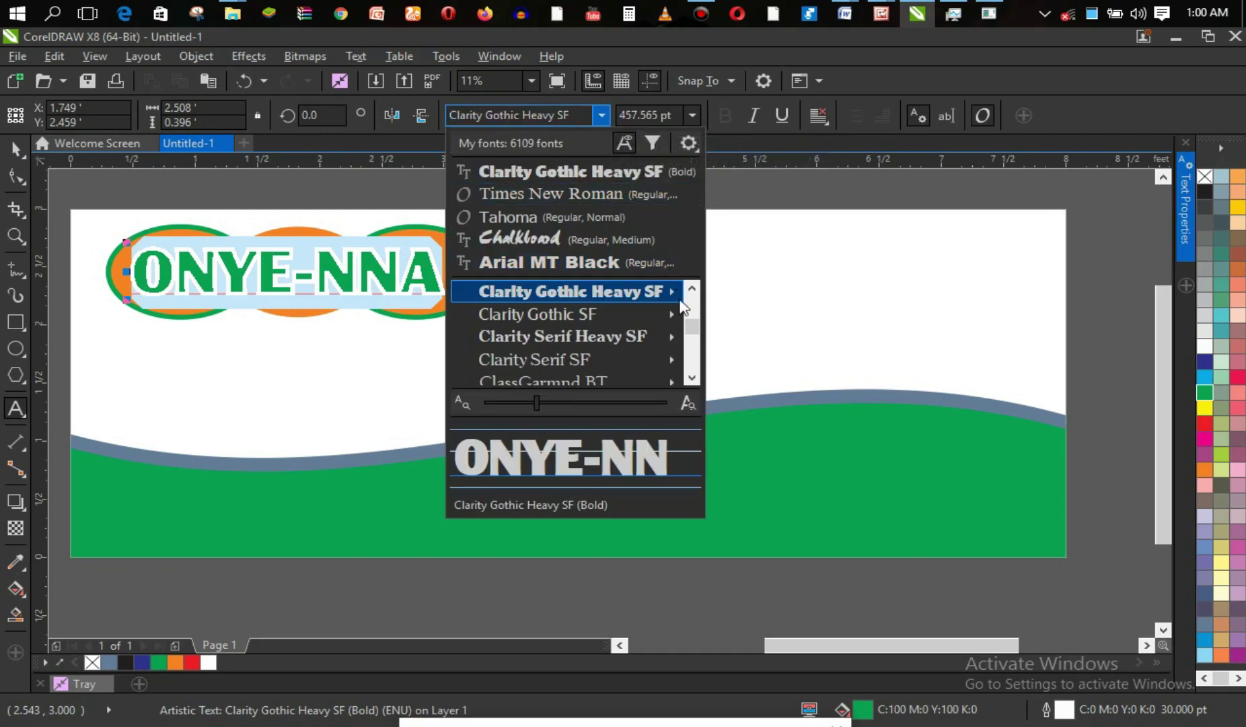
pyautogui.moveTo(694, 327); pyautogui.dragTo(696, 336)
pyautogui.click(697, 379)
pyautogui.click(698, 379)
pyautogui.click(698, 379)
pyautogui.click(697, 378)
pyautogui.click(697, 379)
pyautogui.click(698, 379)
pyautogui.click(697, 379)
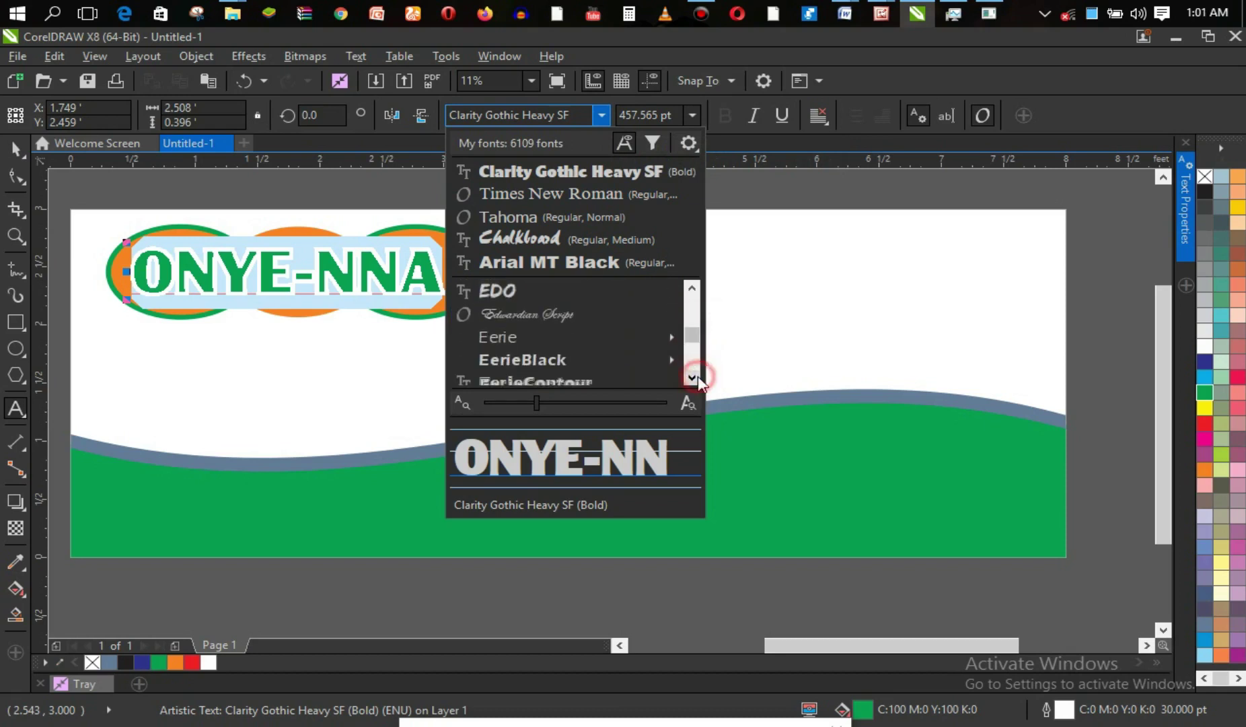
pyautogui.click(592, 297)
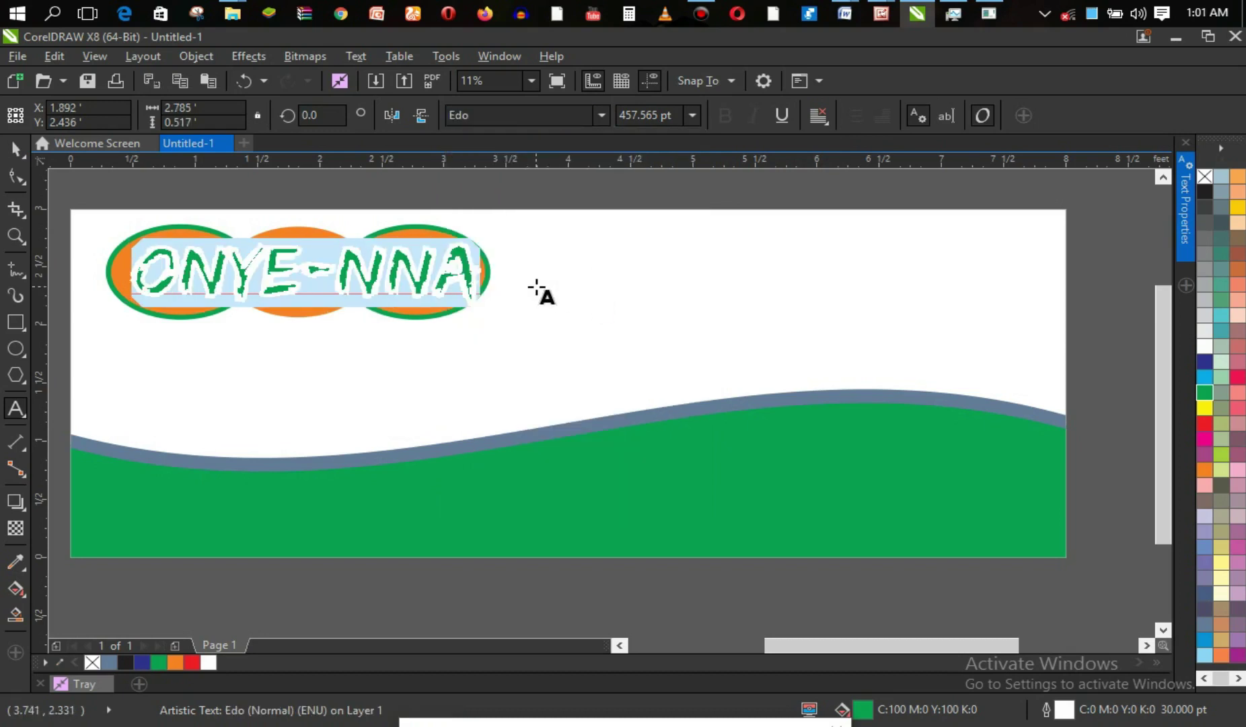
pyautogui.hotkey('ctrl', 'z')
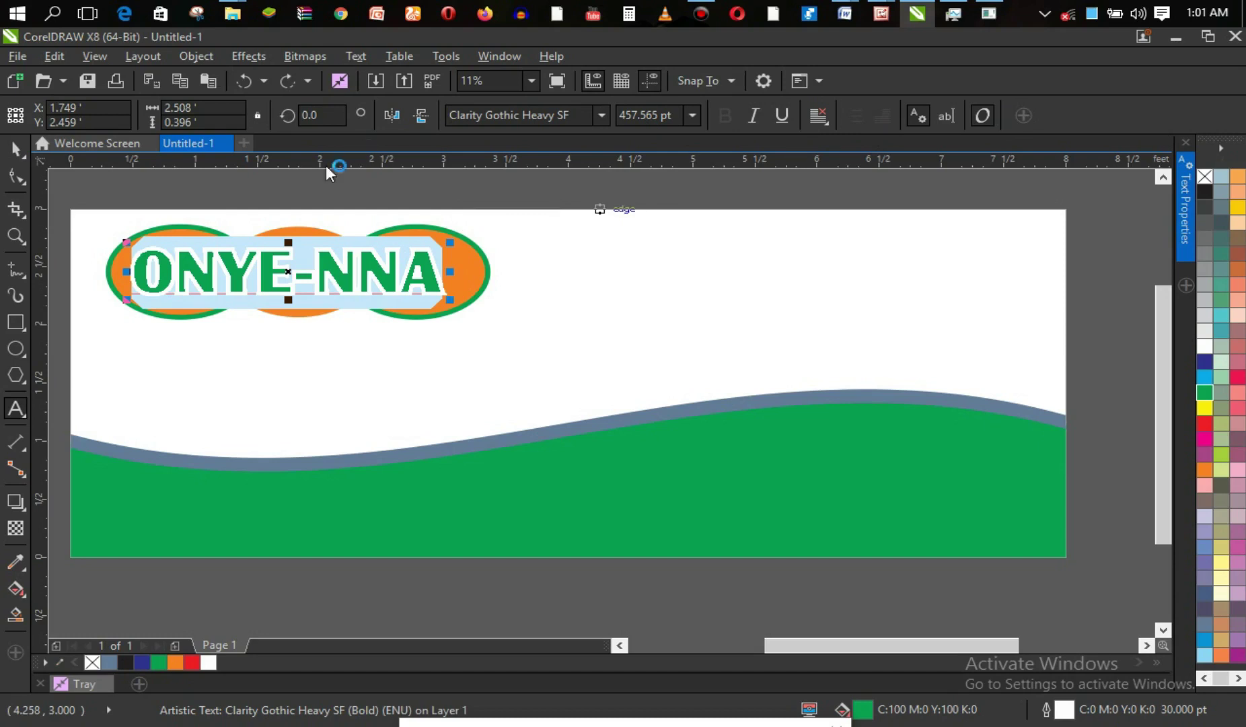
pyautogui.click(16, 148)
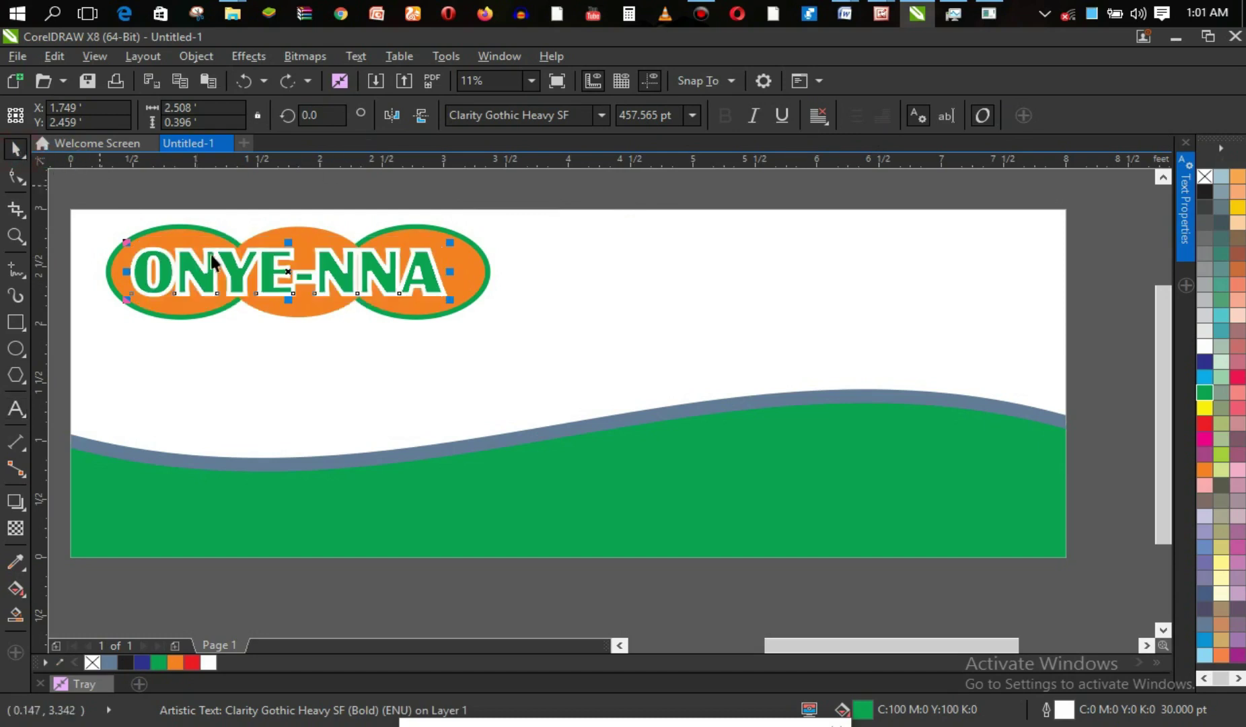
pyautogui.click(354, 342)
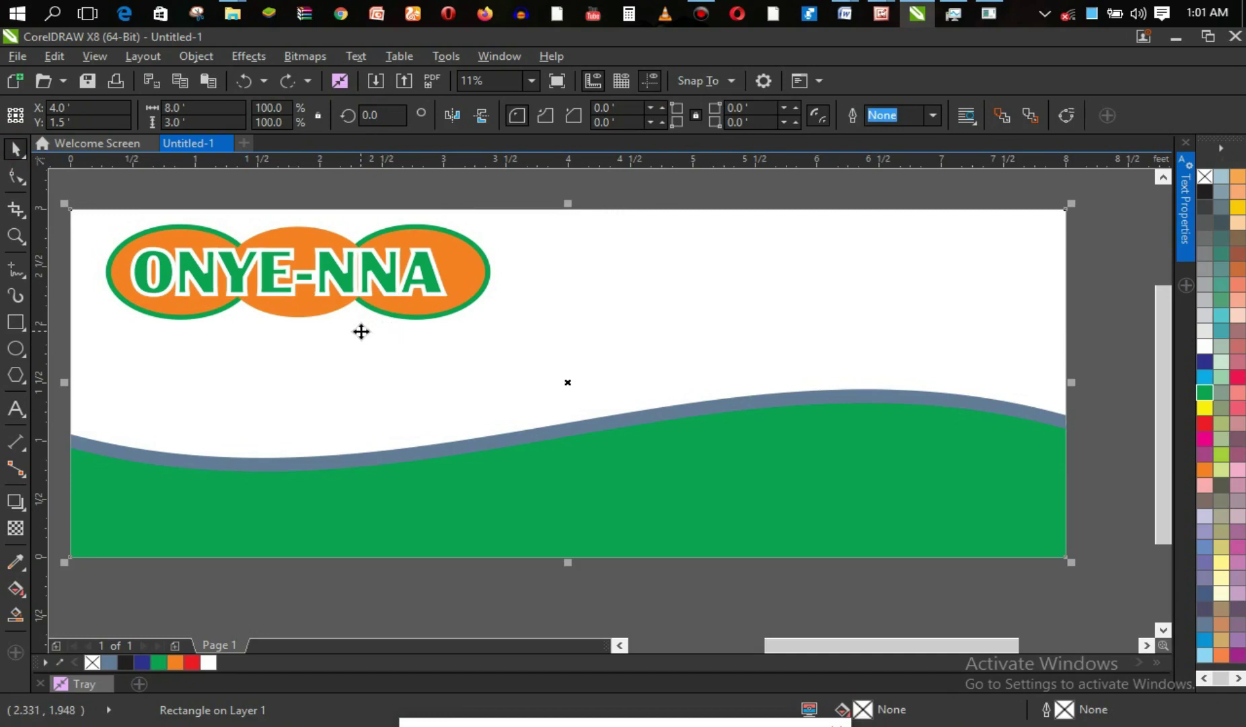
pyautogui.press('F8')
# Type 'Resturant & Bar' below the logo and set it in Chalkboard at 200 pt.
pyautogui.click(287, 357)
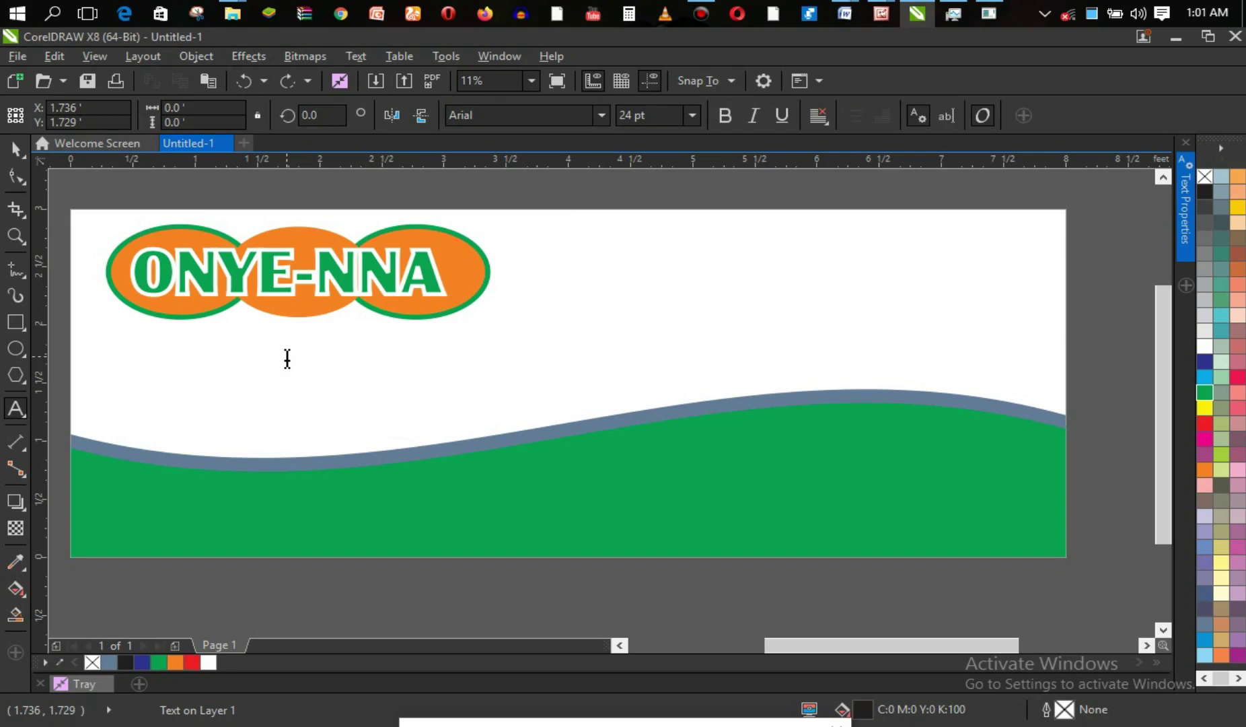
pyautogui.write('D')
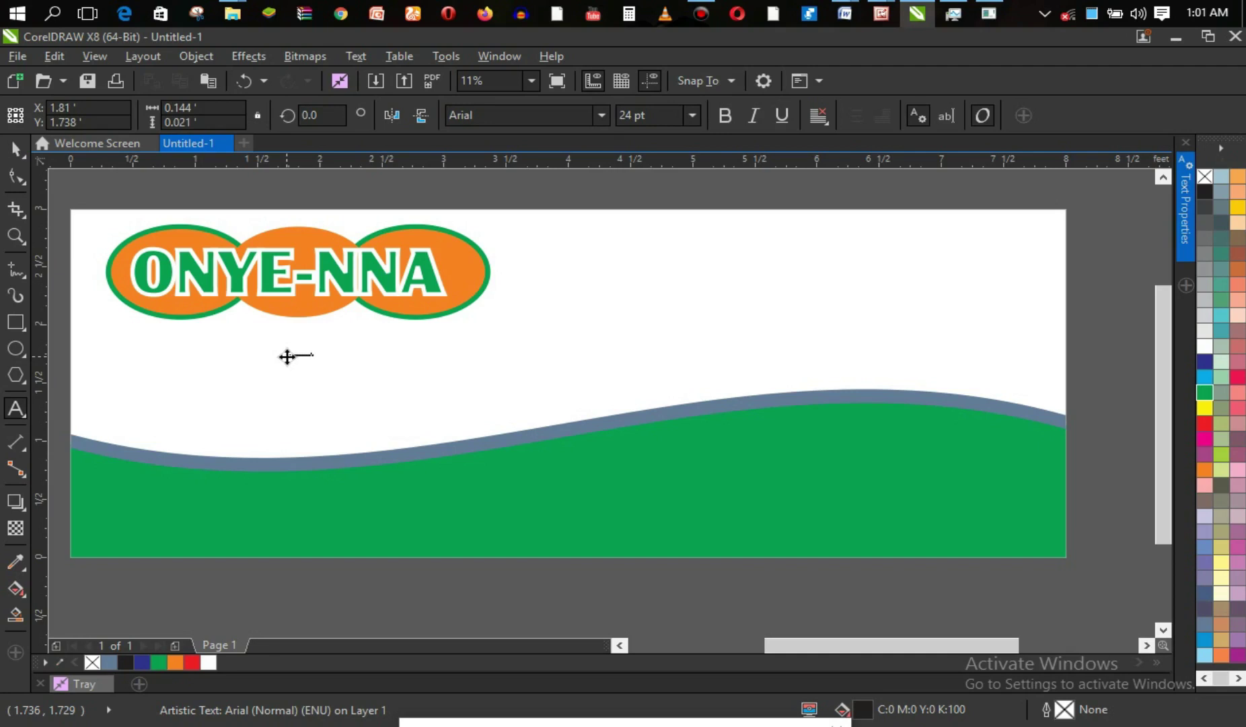
pyautogui.hotkey('ctrl', 'a')
pyautogui.click(692, 117)
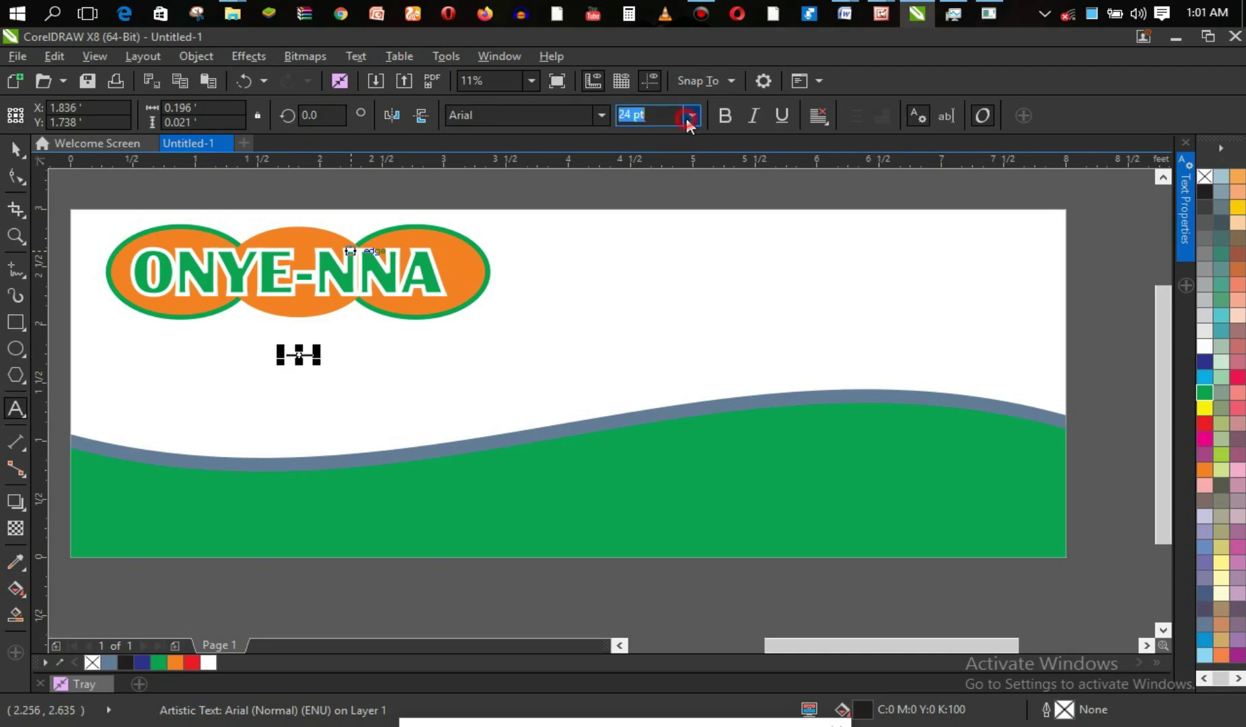
pyautogui.click(663, 366)
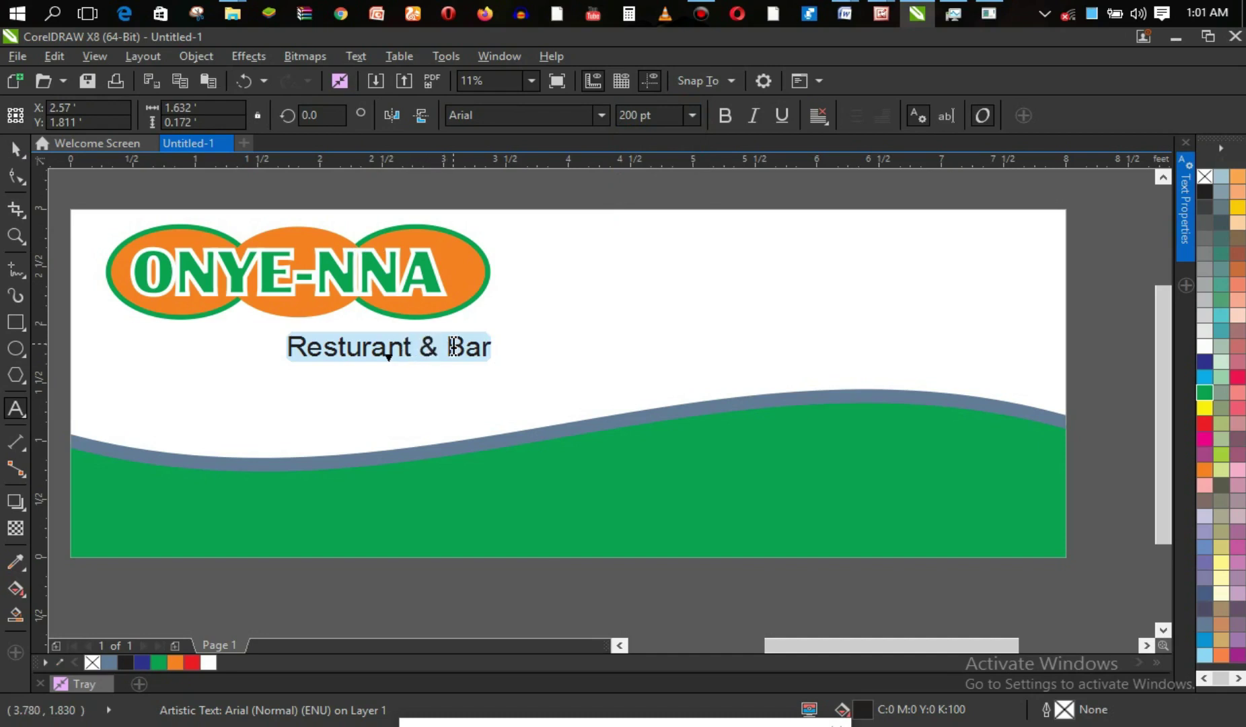
pyautogui.click(600, 116)
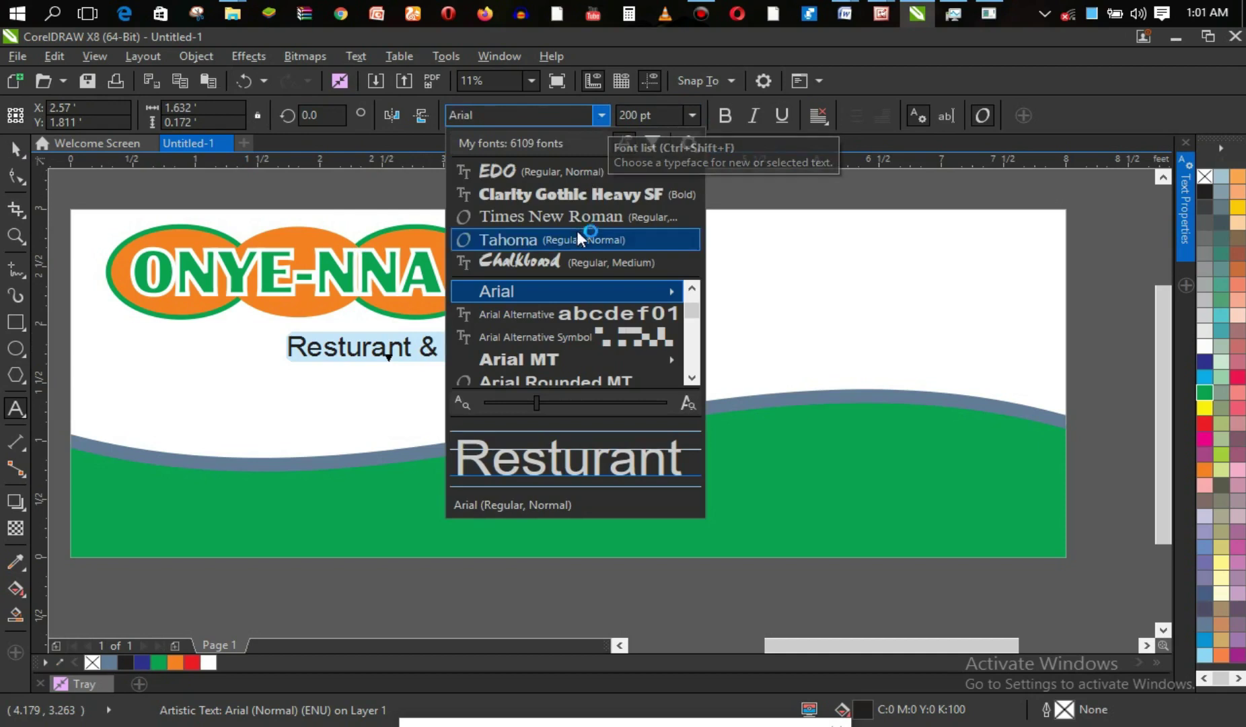
pyautogui.click(575, 262)
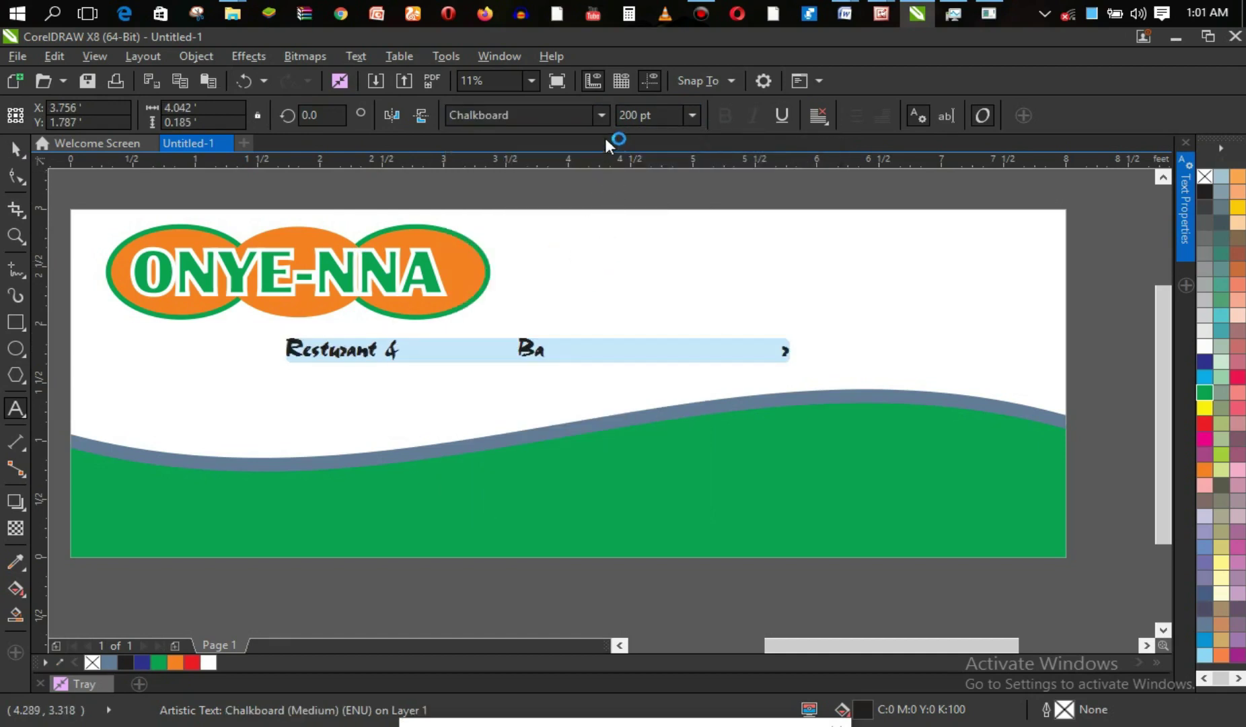
pyautogui.click(601, 115)
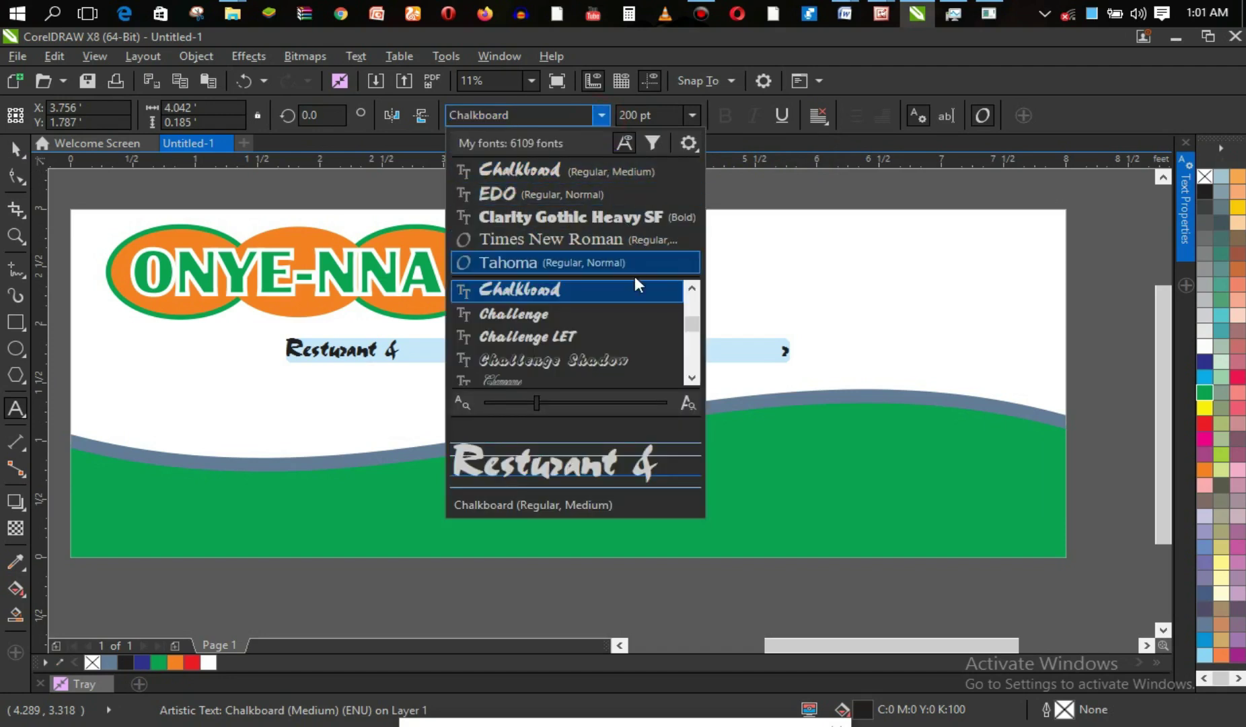
pyautogui.click(635, 335)
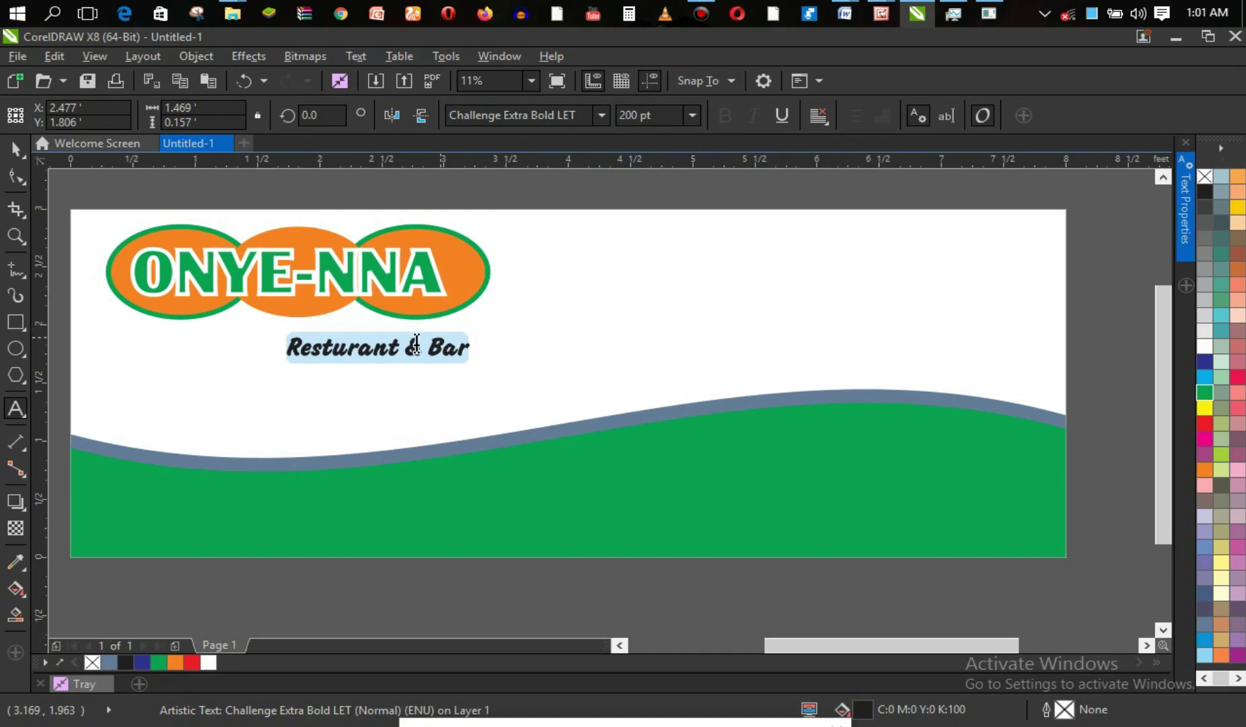
pyautogui.click(602, 115)
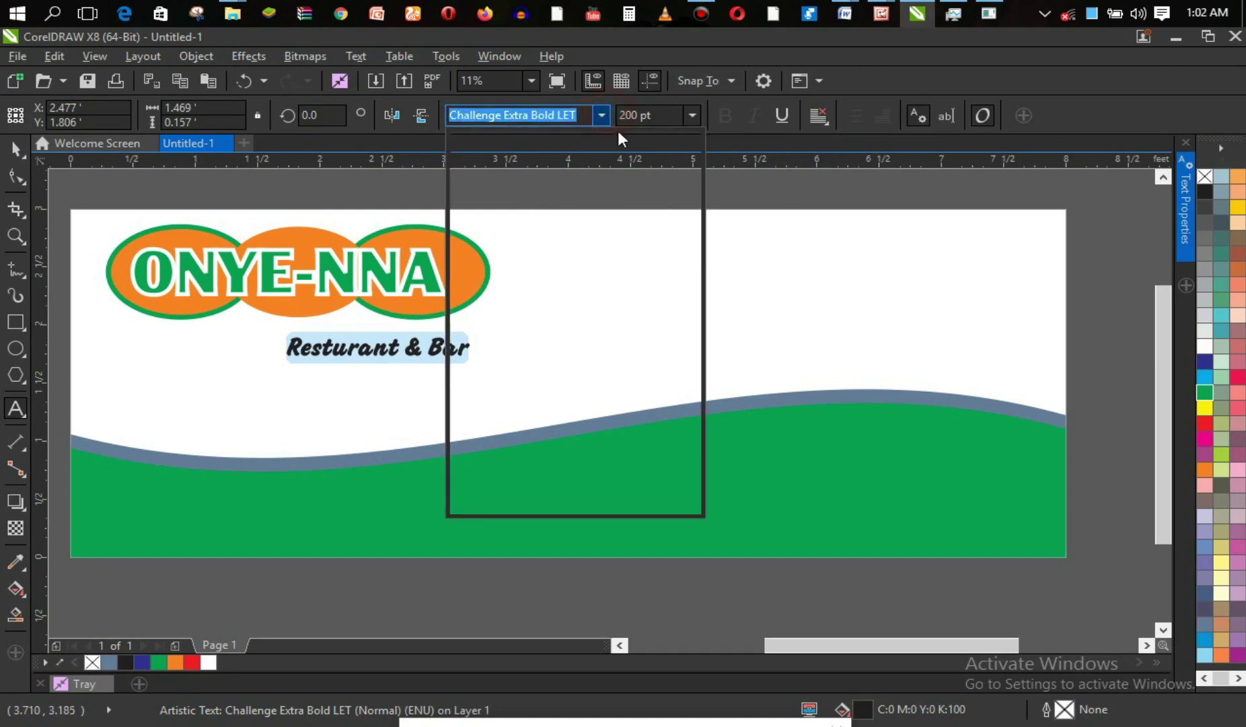
pyautogui.click(693, 324)
pyautogui.moveTo(696, 326); pyautogui.dragTo(693, 331)
pyautogui.click(692, 380)
pyautogui.click(692, 381)
pyautogui.click(692, 380)
pyautogui.click(692, 380)
pyautogui.click(692, 381)
pyautogui.click(692, 380)
pyautogui.click(691, 380)
pyautogui.click(692, 381)
pyautogui.click(691, 381)
pyautogui.click(692, 380)
pyautogui.click(692, 380)
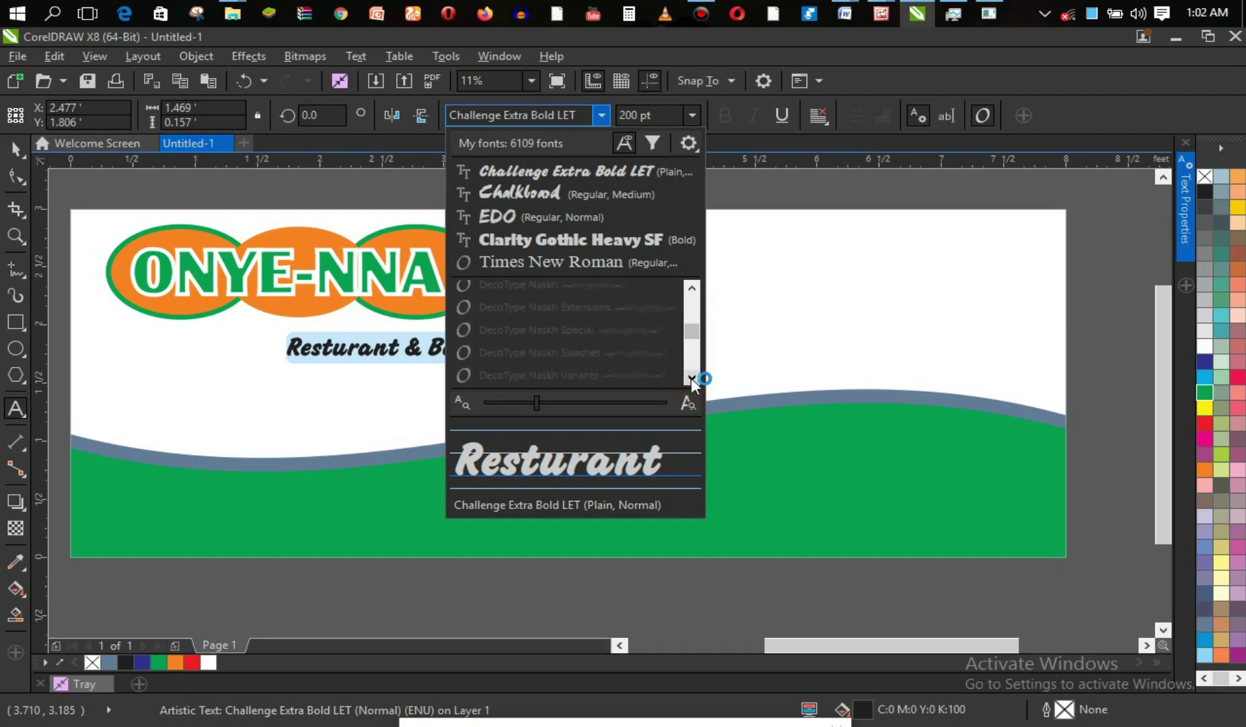
pyautogui.click(691, 379)
pyautogui.click(692, 381)
pyautogui.click(692, 381)
pyautogui.click(692, 381)
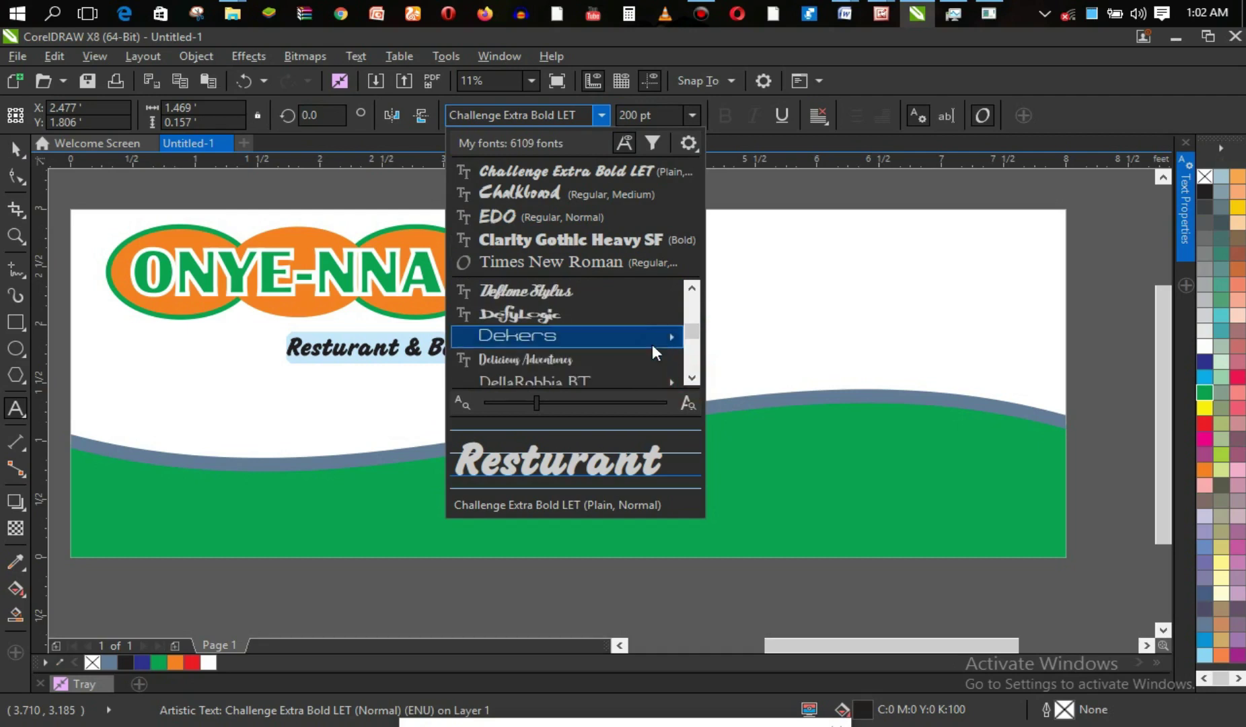
pyautogui.click(615, 297)
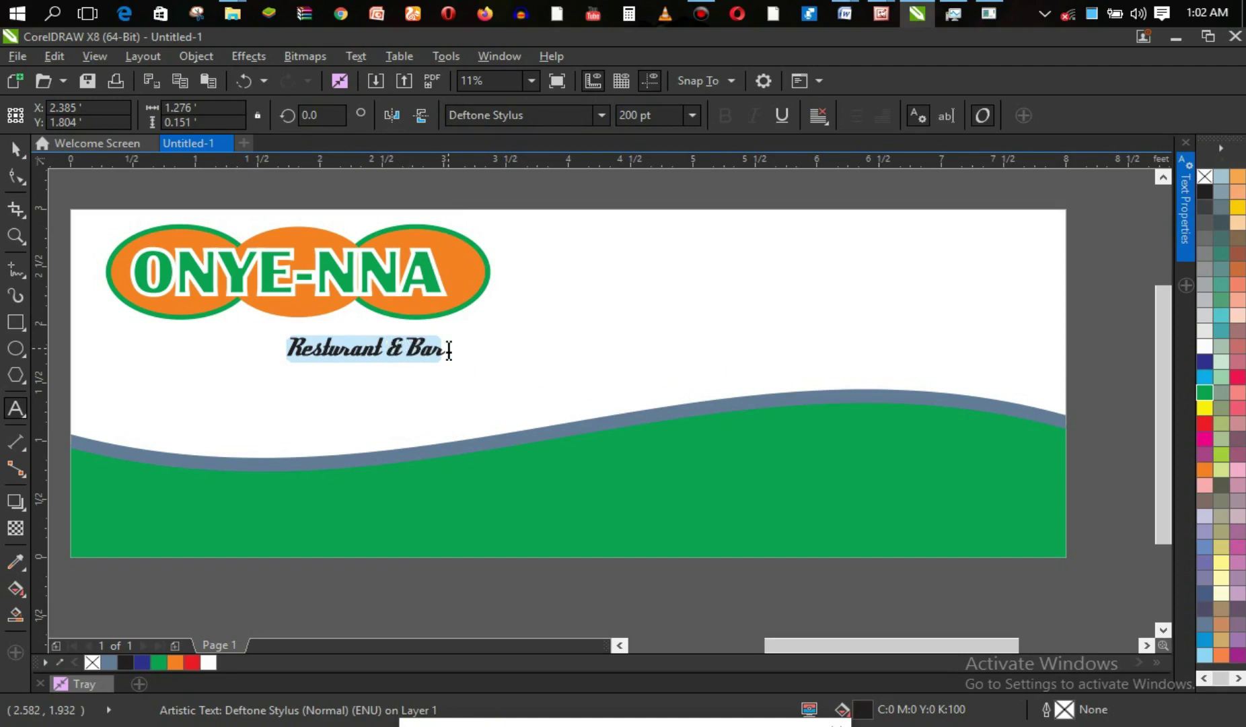
pyautogui.hotkey('ctrl', 'z')
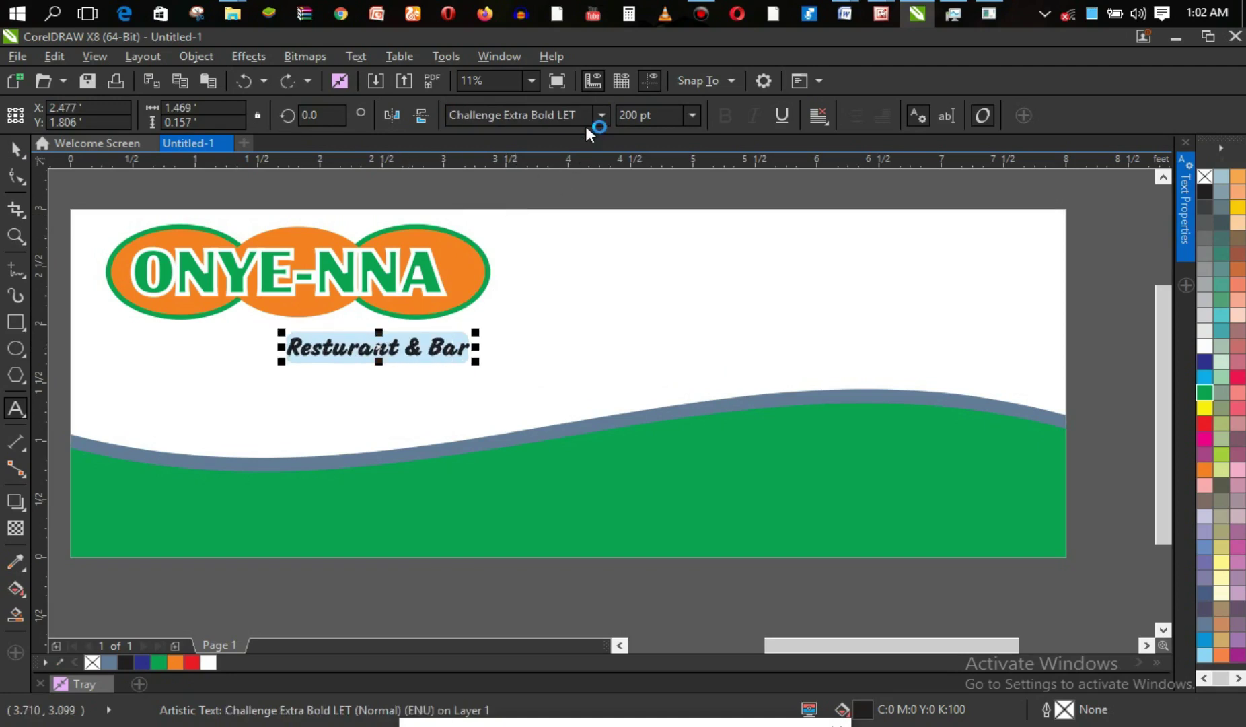
pyautogui.click(598, 116)
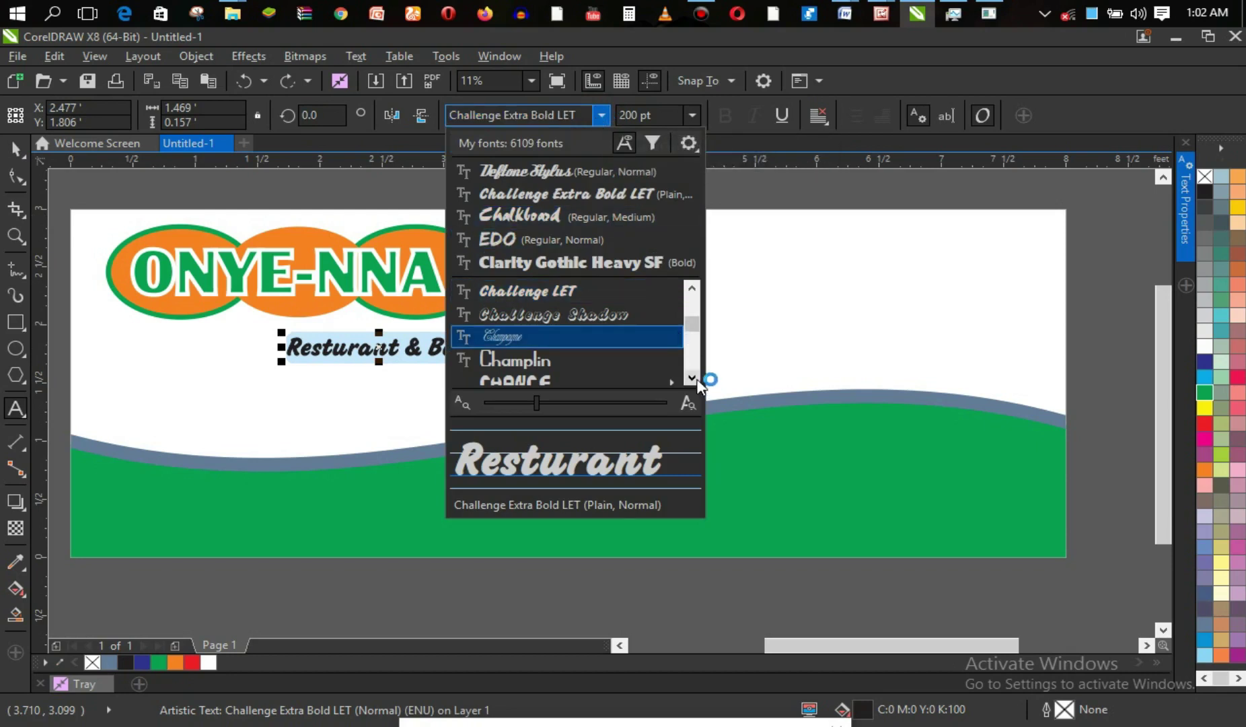
pyautogui.click(599, 172)
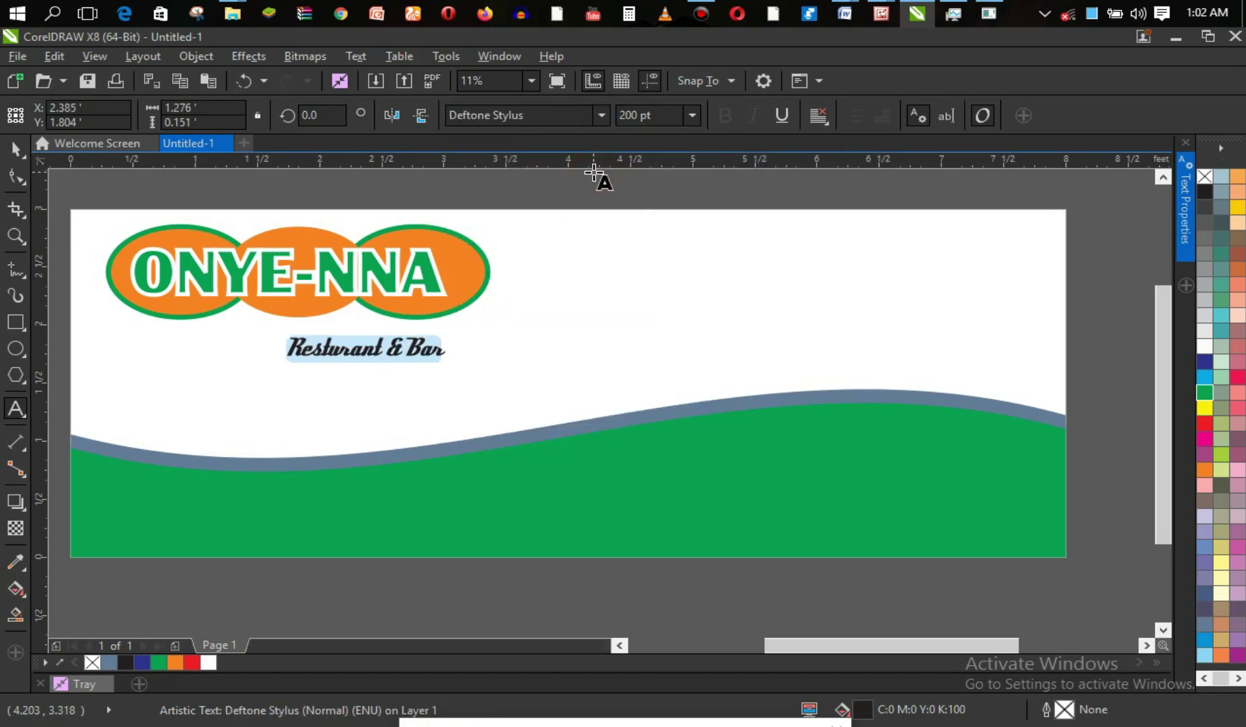
pyautogui.click(601, 116)
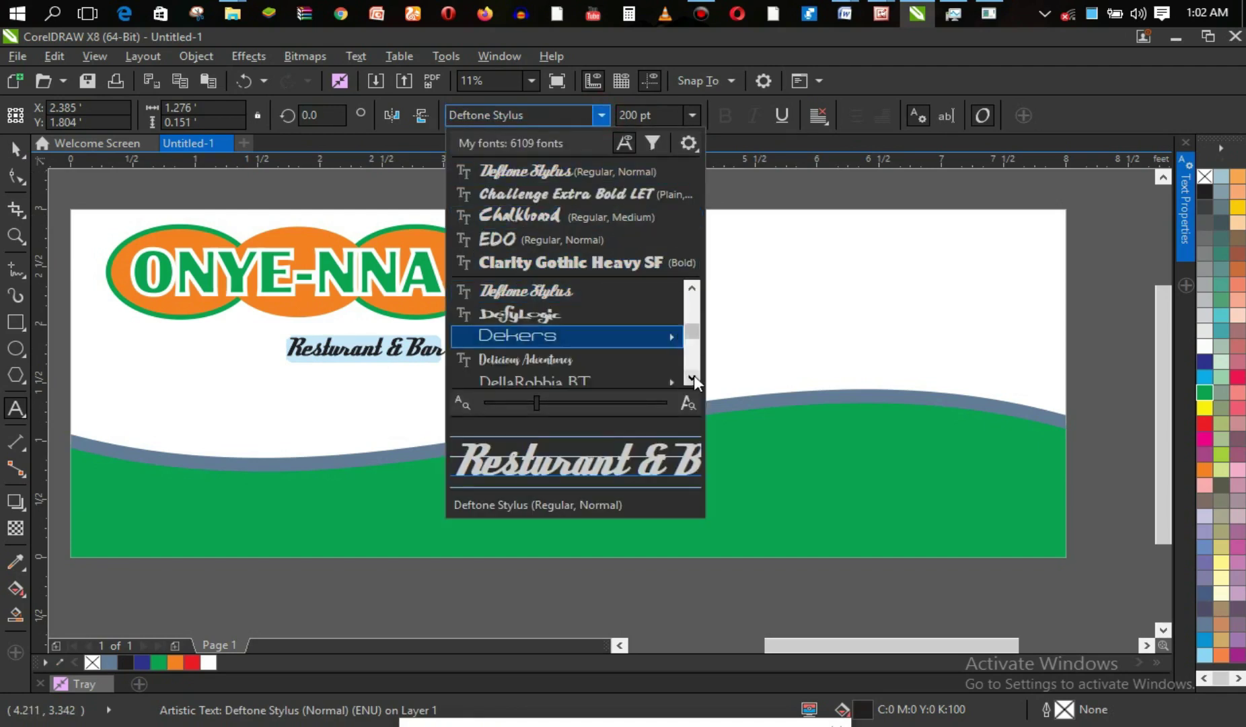
pyautogui.click(692, 379)
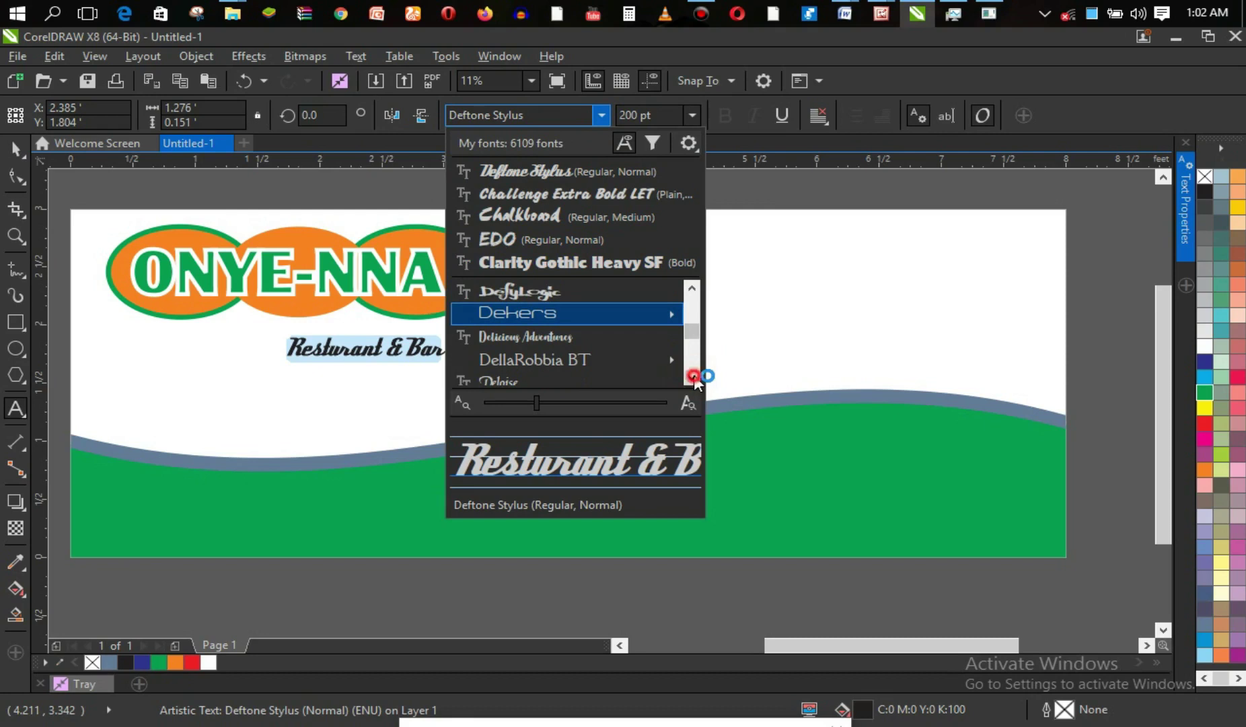
pyautogui.click(692, 378)
pyautogui.click(626, 318)
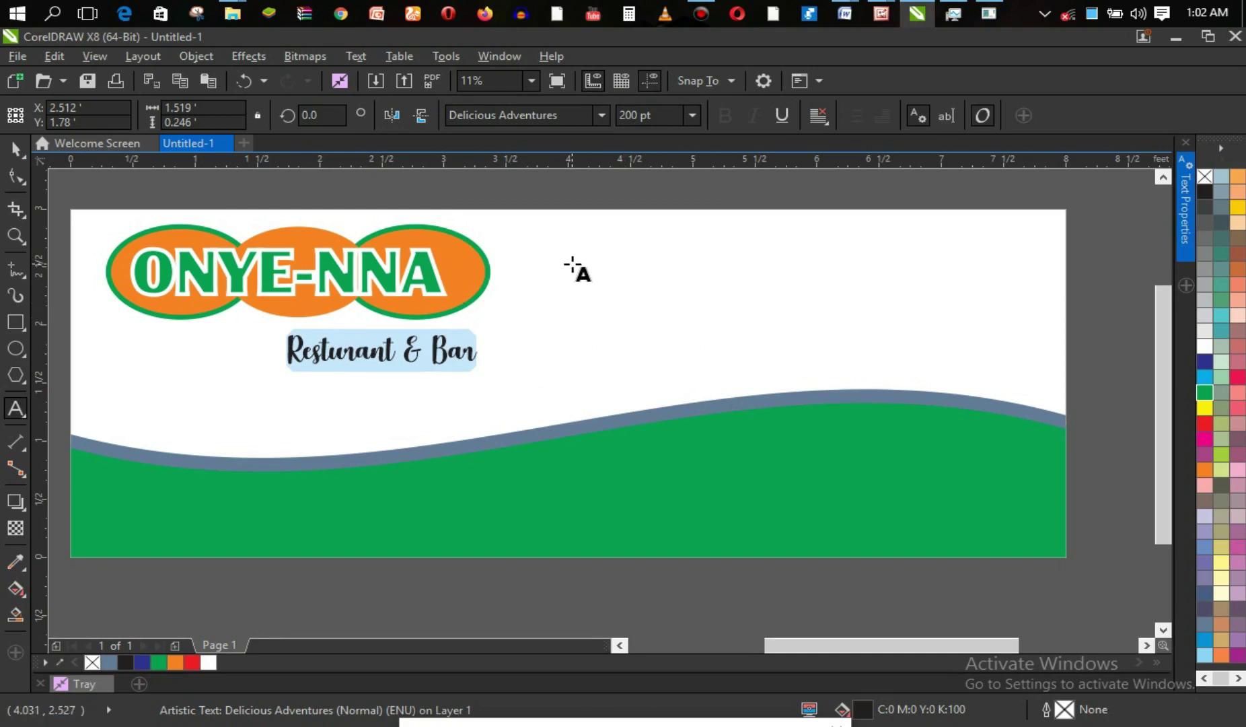
pyautogui.click(602, 120)
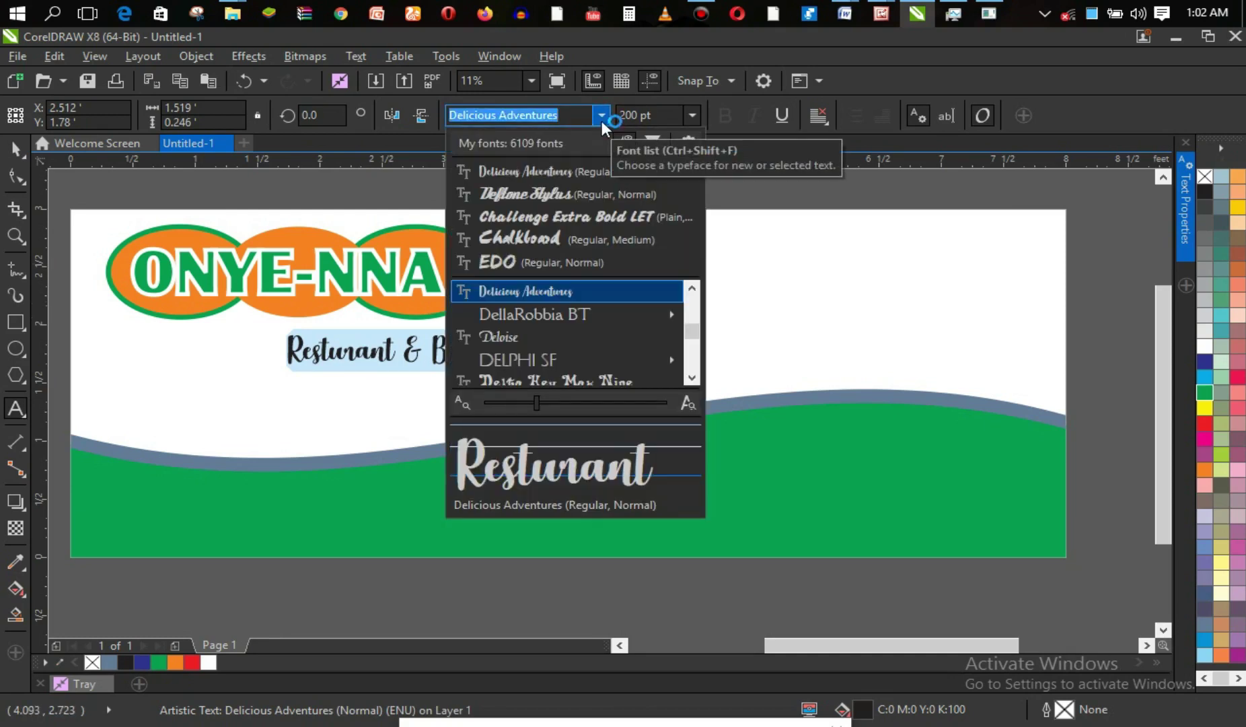
pyautogui.click(691, 379)
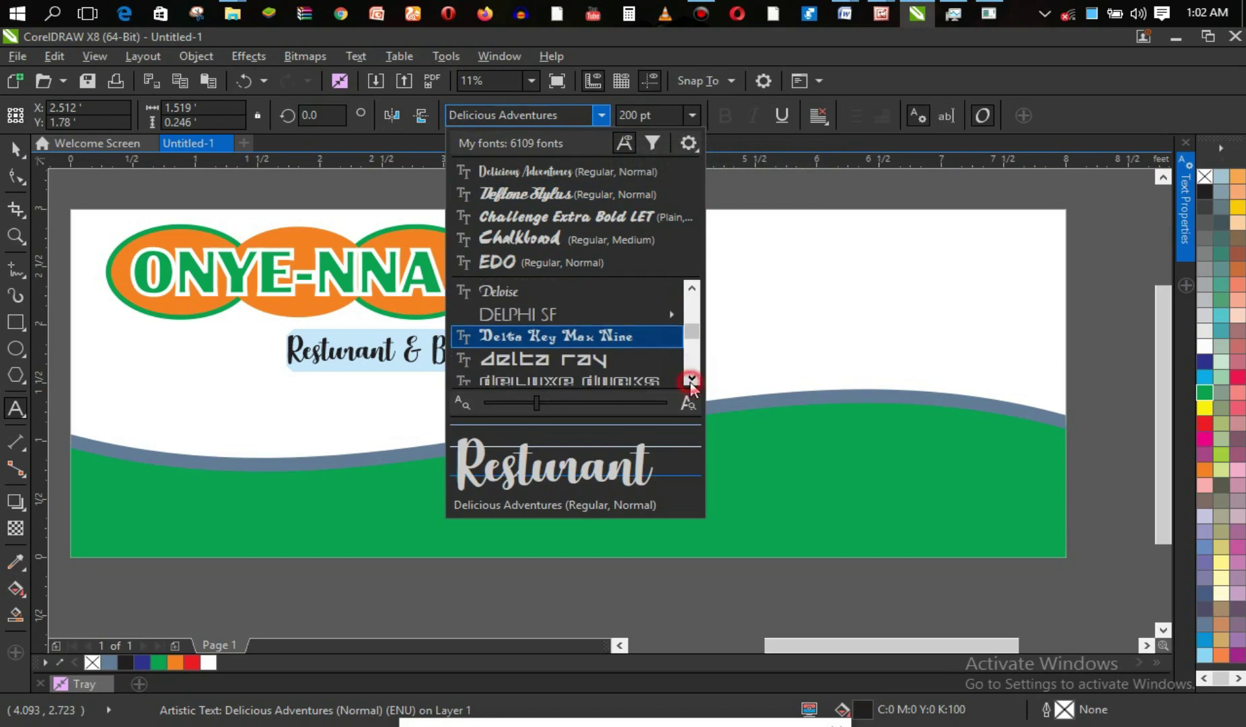
pyautogui.click(691, 381)
pyautogui.click(691, 381)
pyautogui.click(691, 381)
pyautogui.click(691, 381)
pyautogui.click(692, 381)
pyautogui.click(692, 382)
pyautogui.click(692, 382)
pyautogui.click(691, 381)
pyautogui.click(691, 381)
pyautogui.click(691, 381)
pyautogui.click(691, 381)
pyautogui.click(691, 381)
pyautogui.click(691, 381)
pyautogui.click(691, 381)
pyautogui.click(691, 381)
pyautogui.click(691, 381)
pyautogui.click(691, 381)
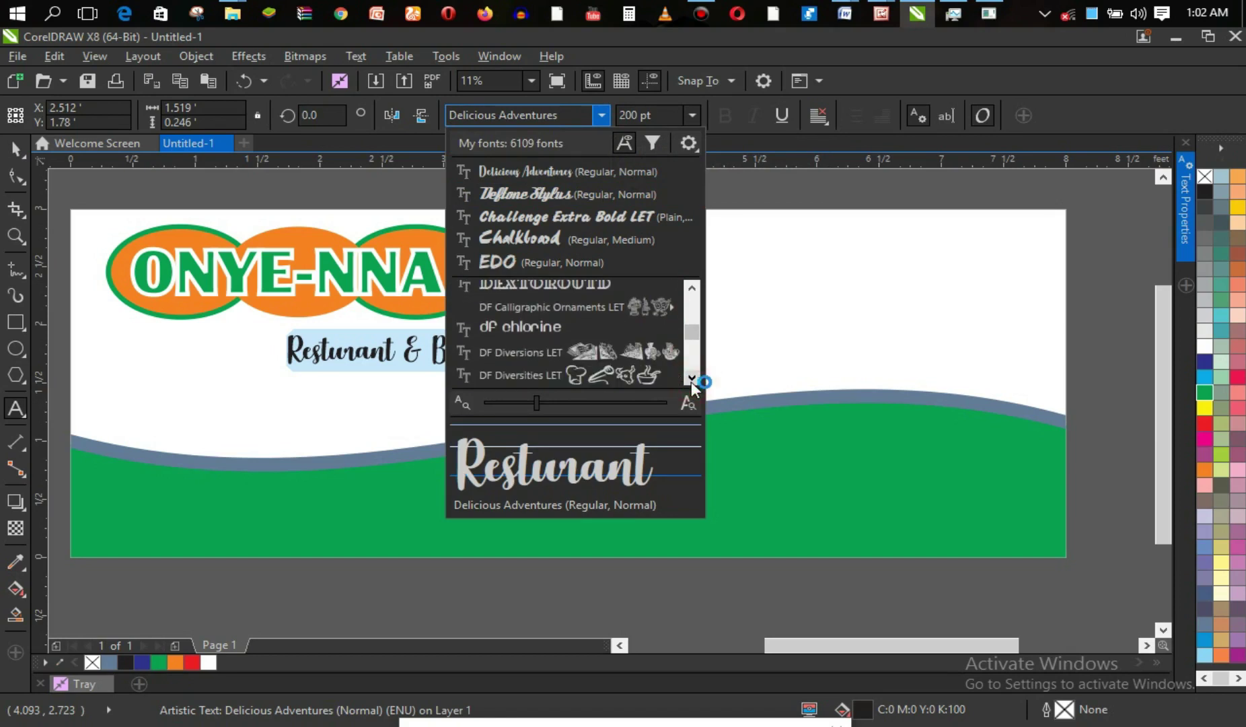
pyautogui.click(691, 381)
pyautogui.click(377, 355)
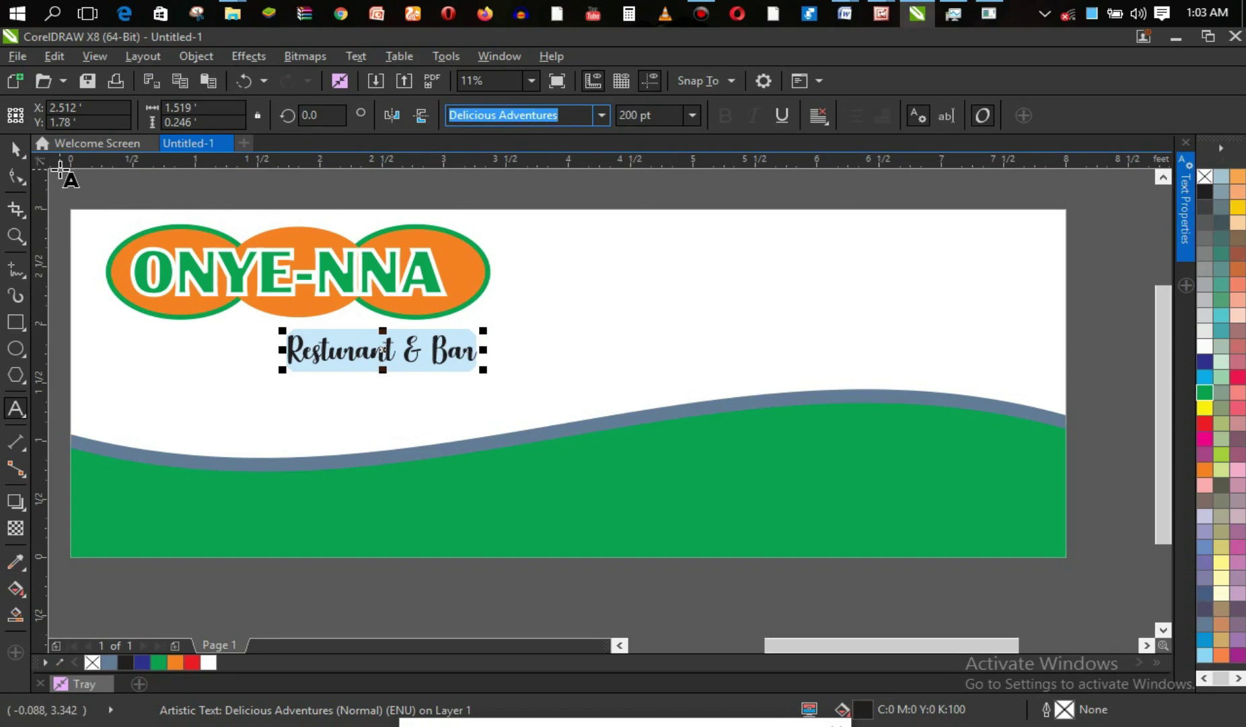
pyautogui.click(15, 149)
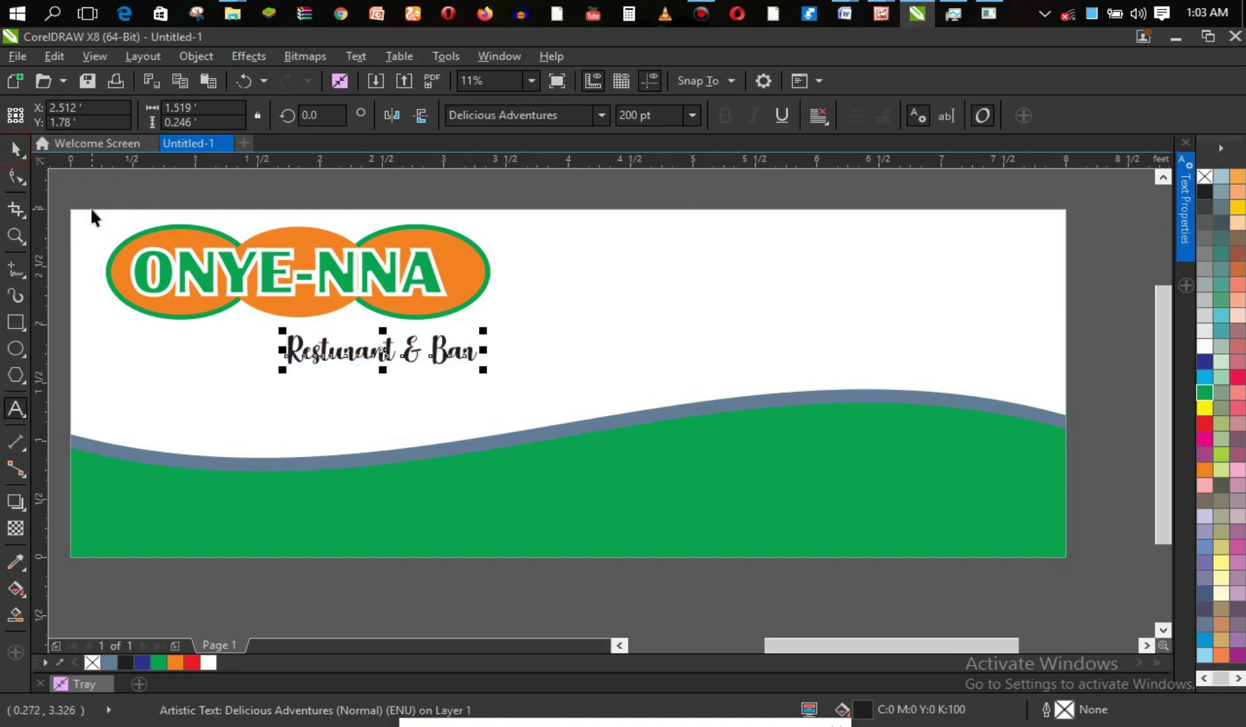
pyautogui.click(179, 315)
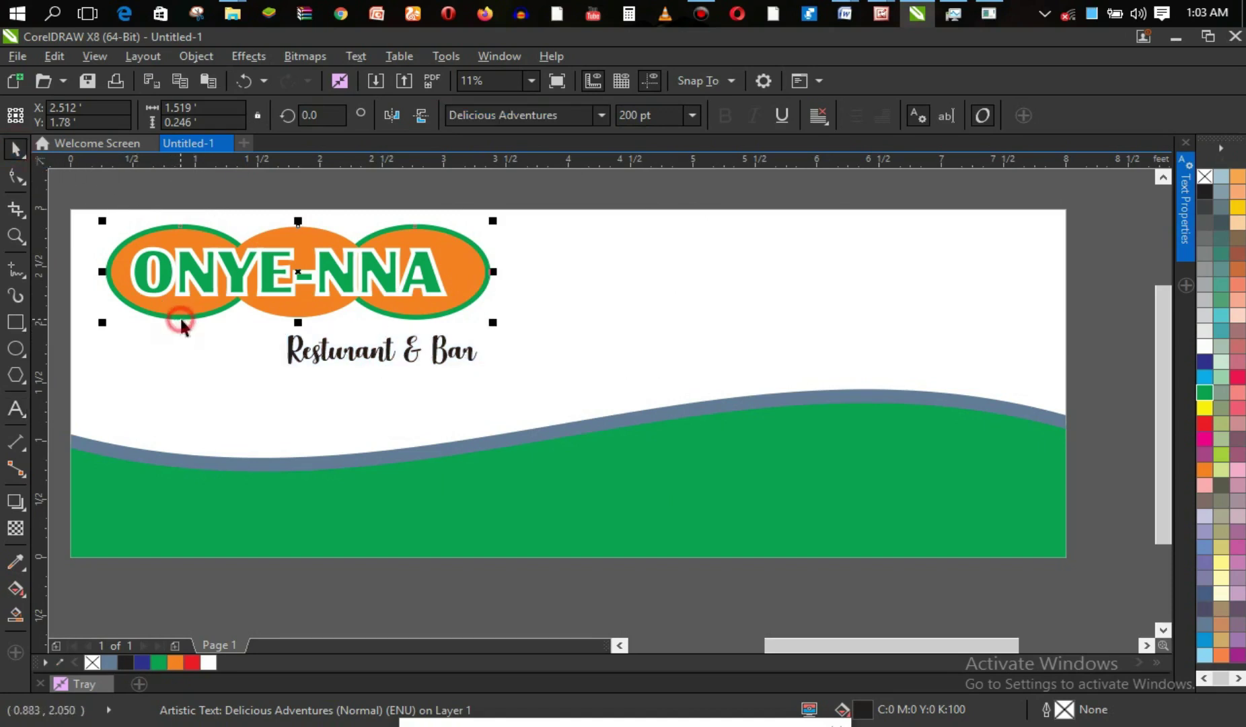
pyautogui.keyDown('ctrl'); pyautogui.click(355, 272); pyautogui.keyUp('ctrl')
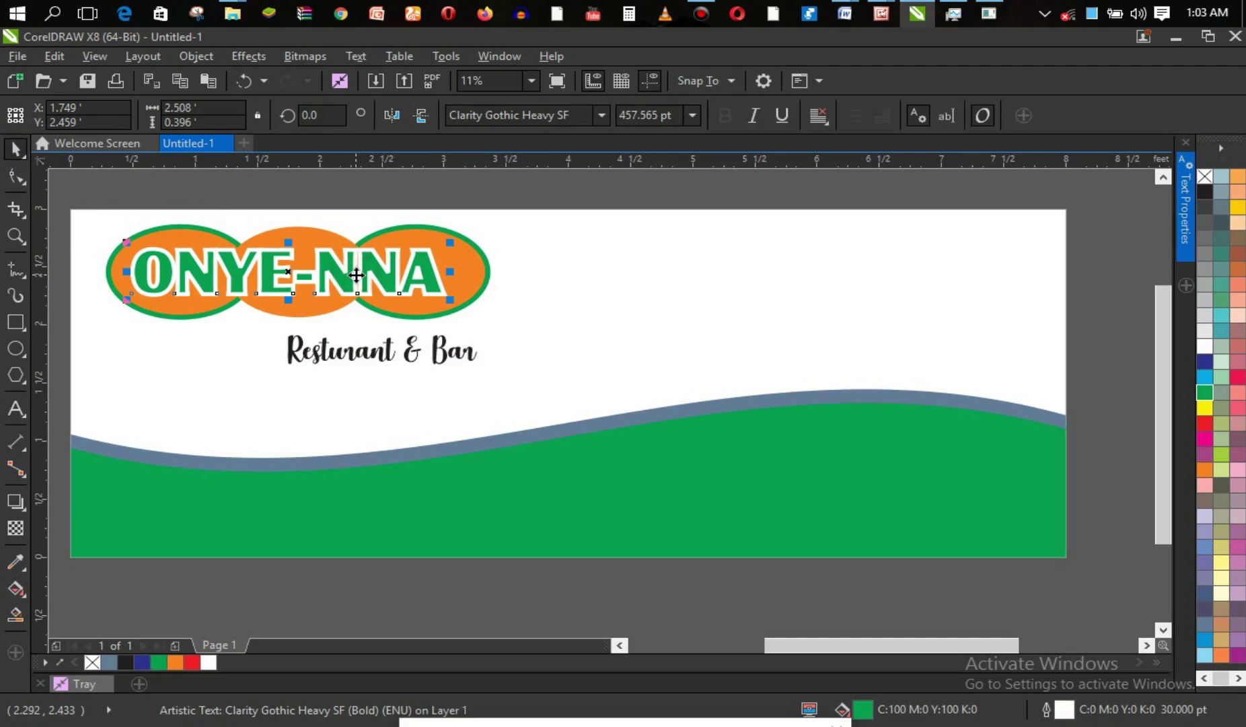
pyautogui.doubleClick(356, 275)
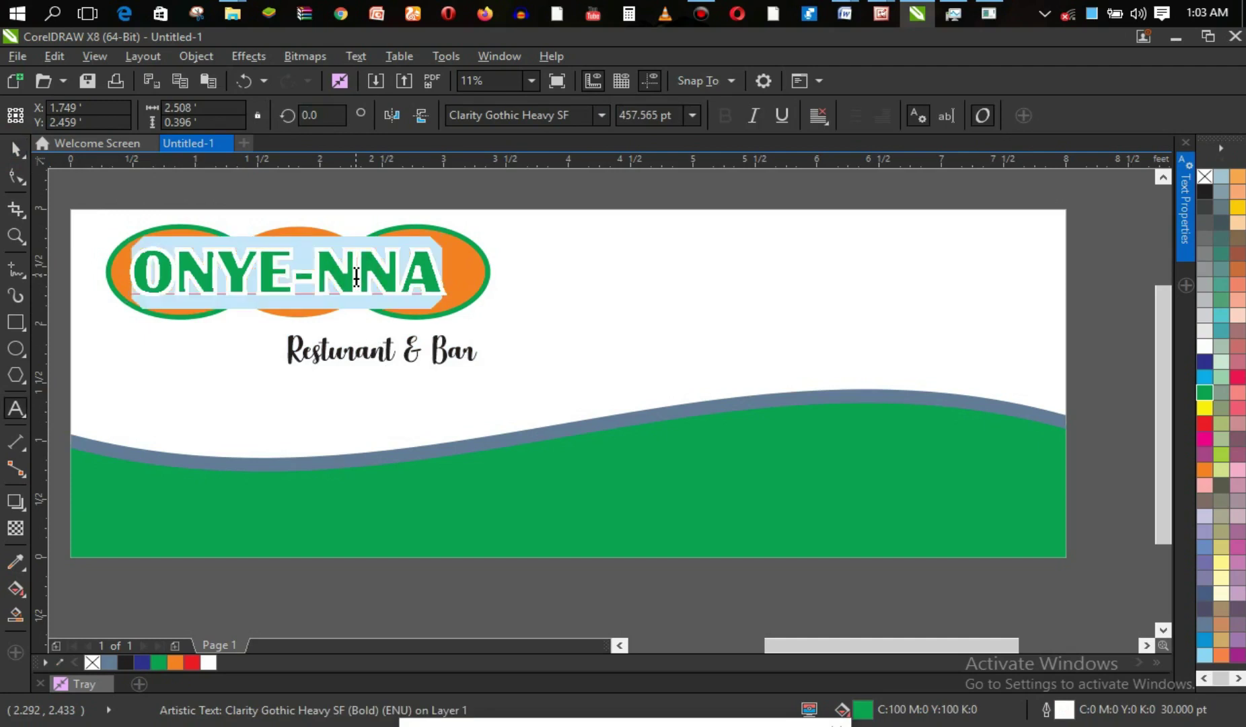
pyautogui.click(595, 115)
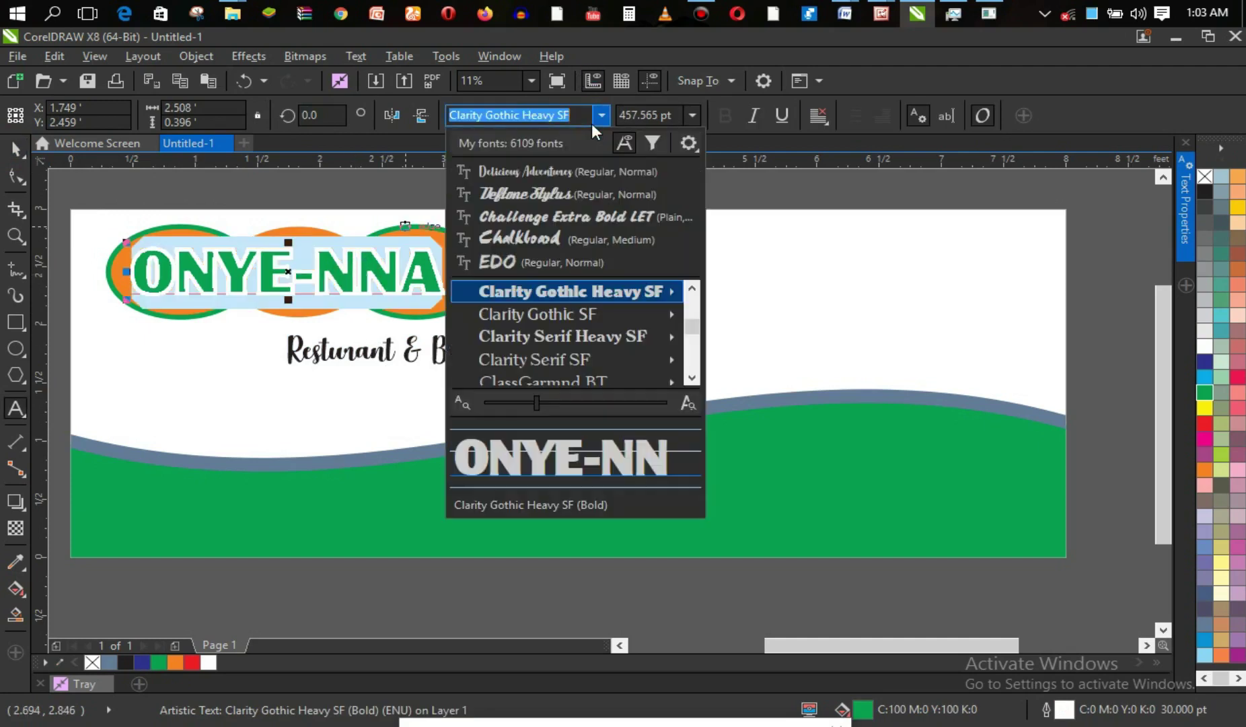
pyautogui.click(613, 294)
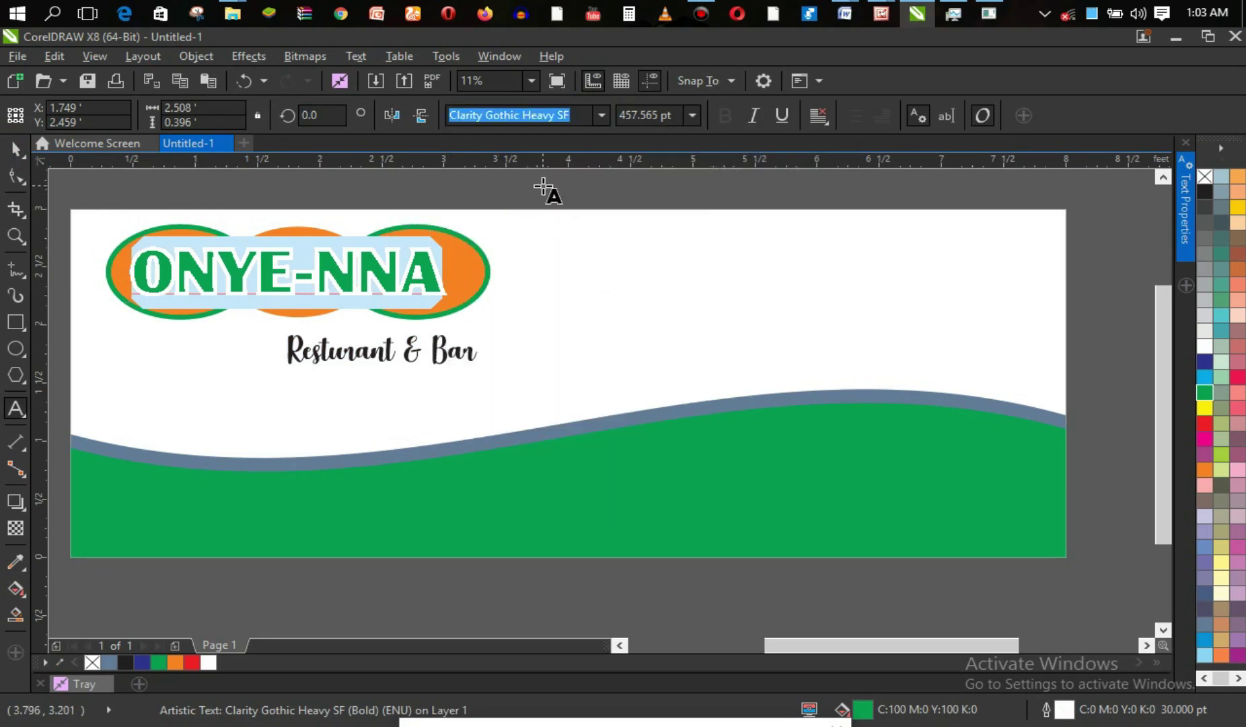
pyautogui.click(606, 119)
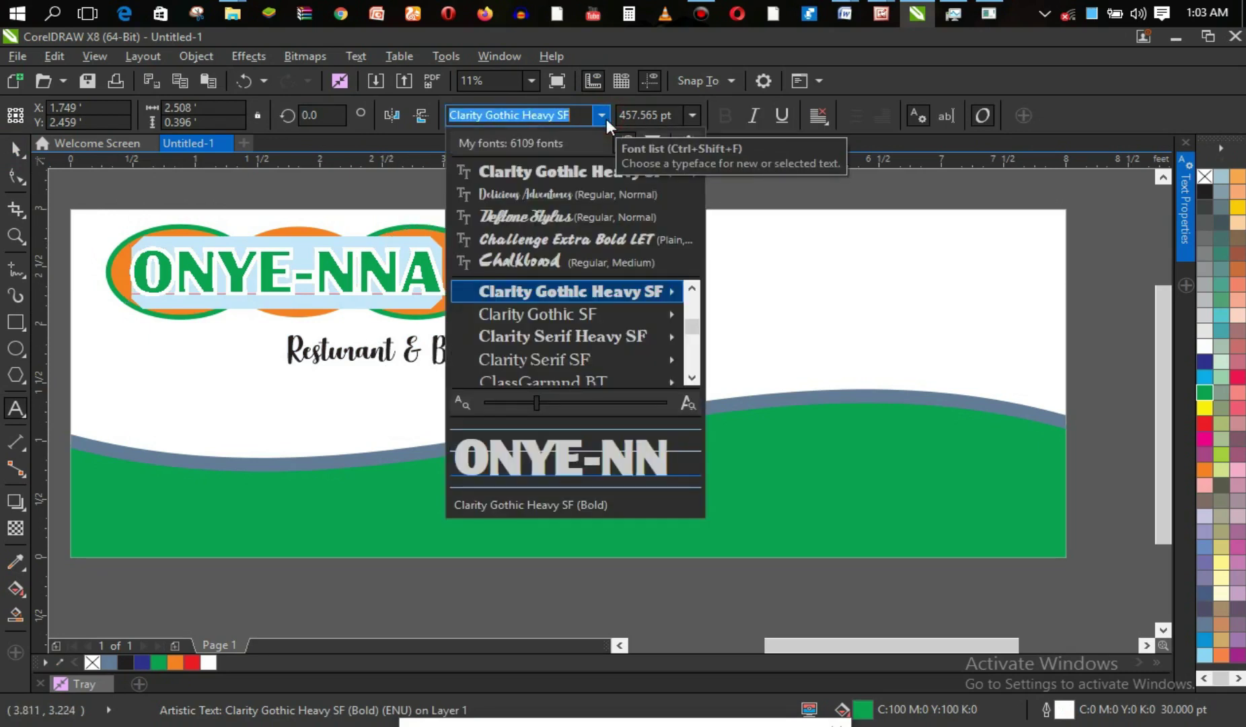
pyautogui.click(607, 119)
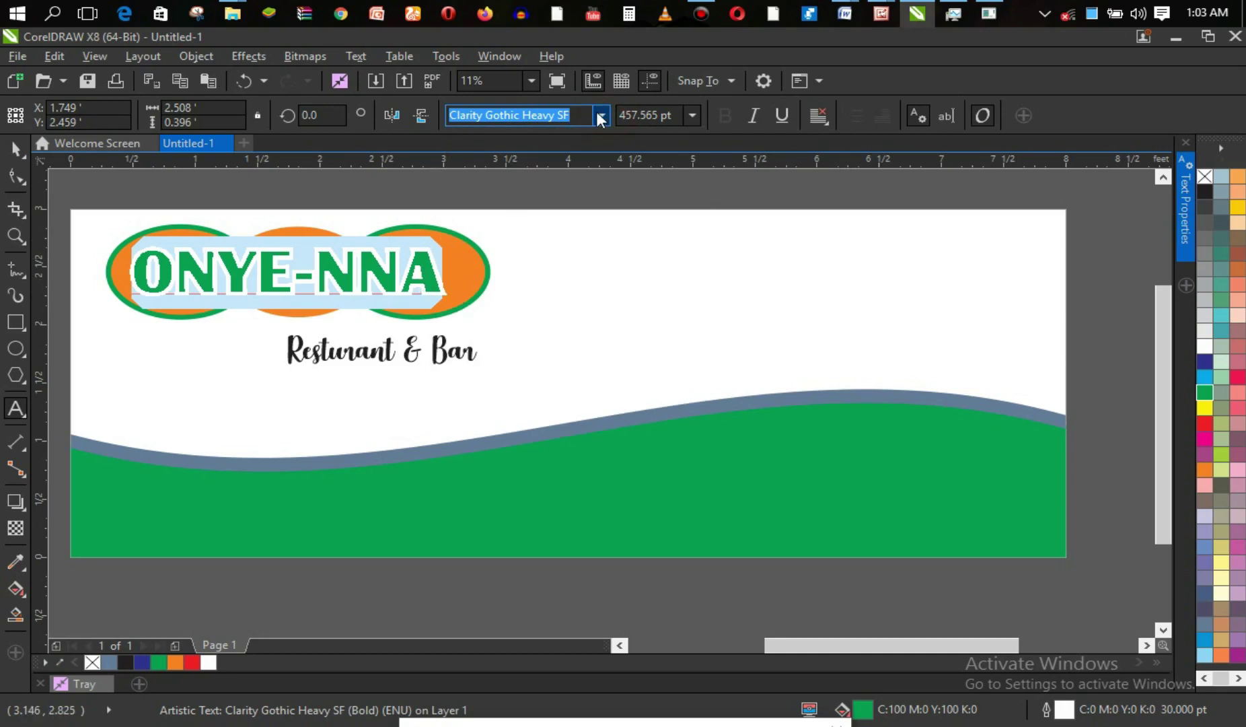
pyautogui.click(601, 116)
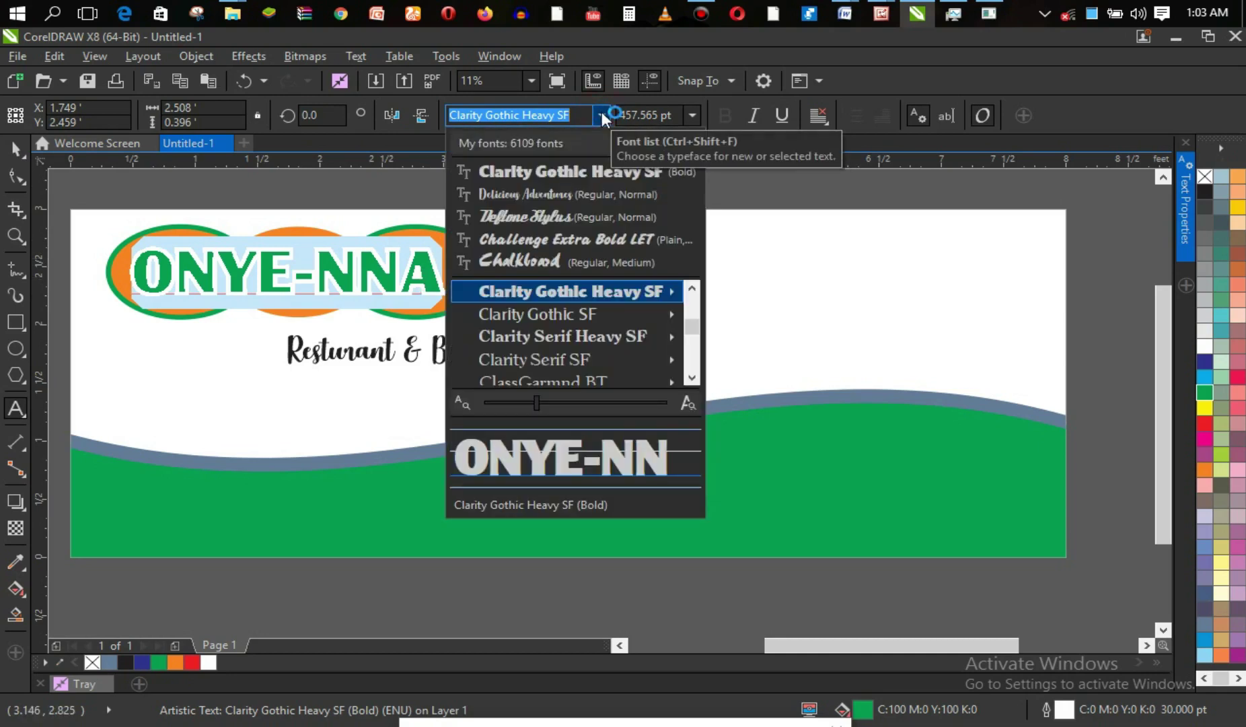
pyautogui.click(602, 114)
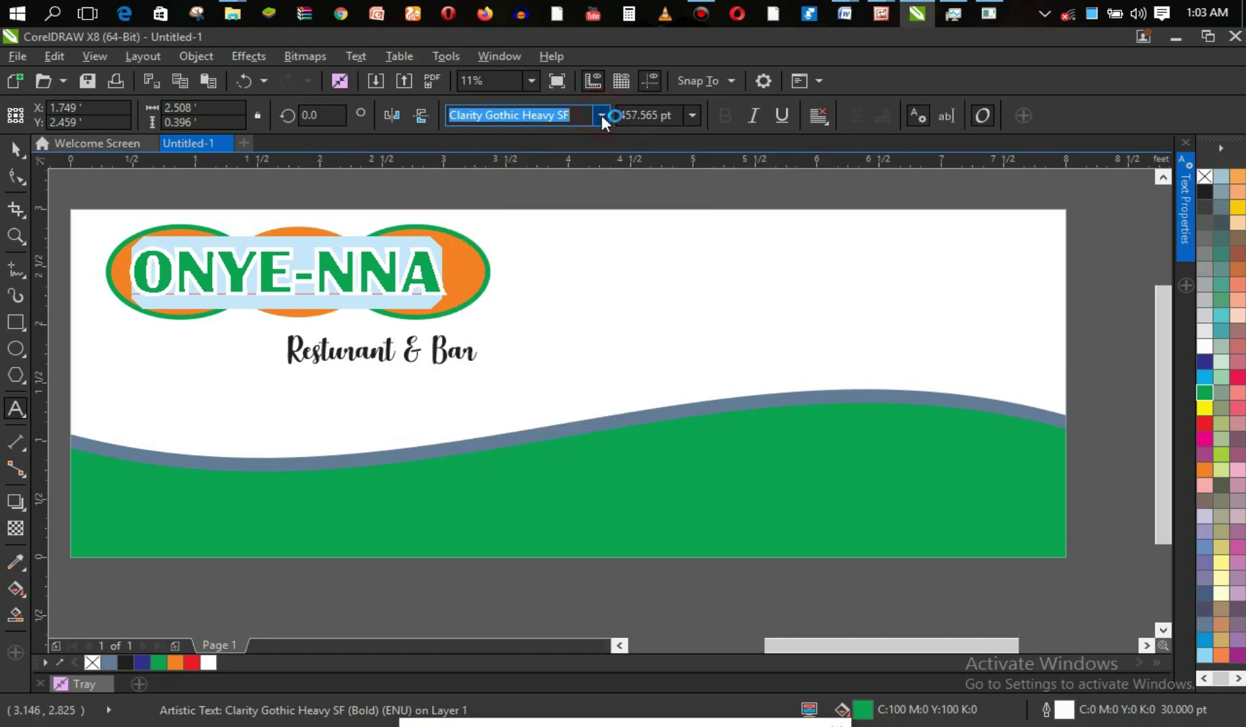
pyautogui.click(446, 350)
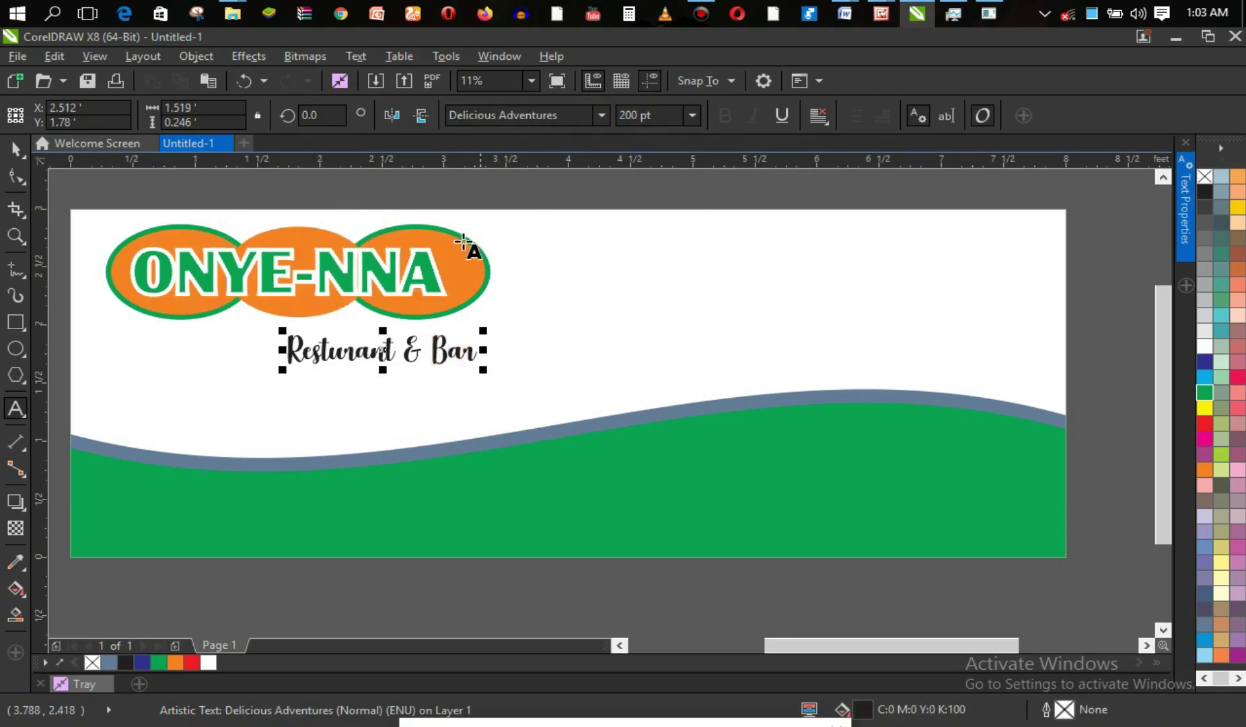
# Move the Resturant & Bar subtitle up and left beneath the ONYE-NNA logo.
pyautogui.click(15, 147)
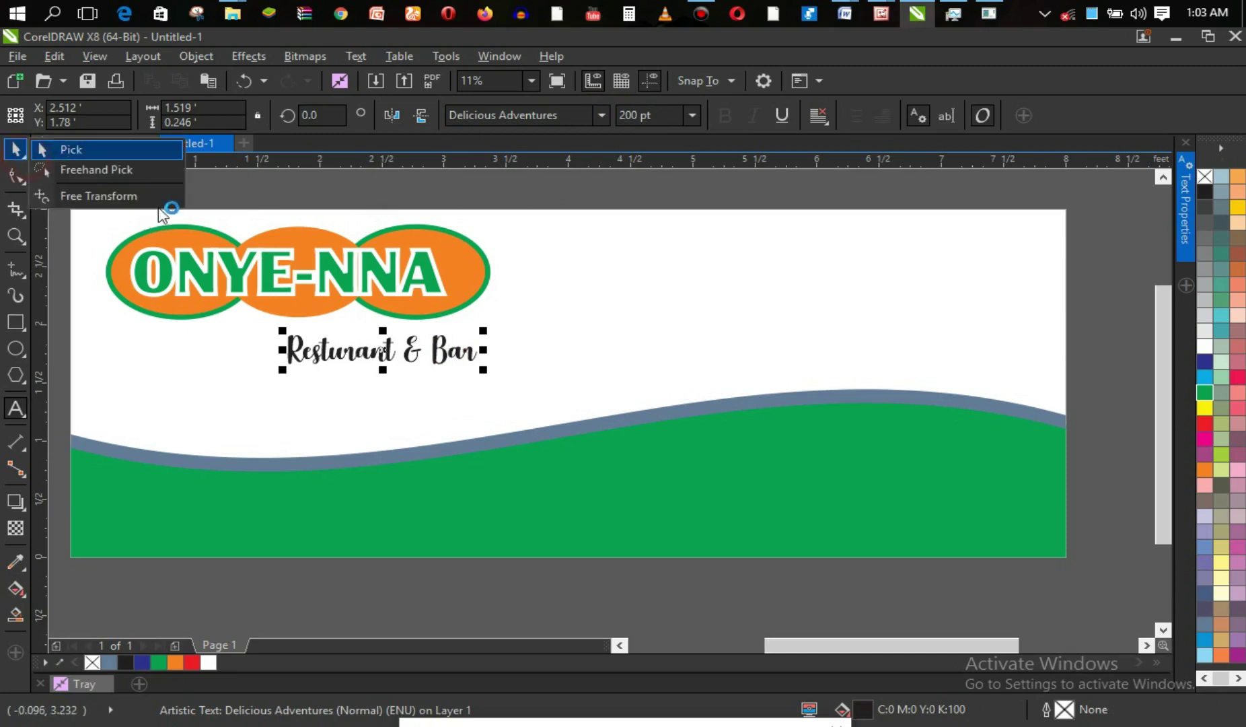
pyautogui.click(385, 352)
pyautogui.click(385, 352)
pyautogui.moveTo(386, 352); pyautogui.dragTo(275, 340)
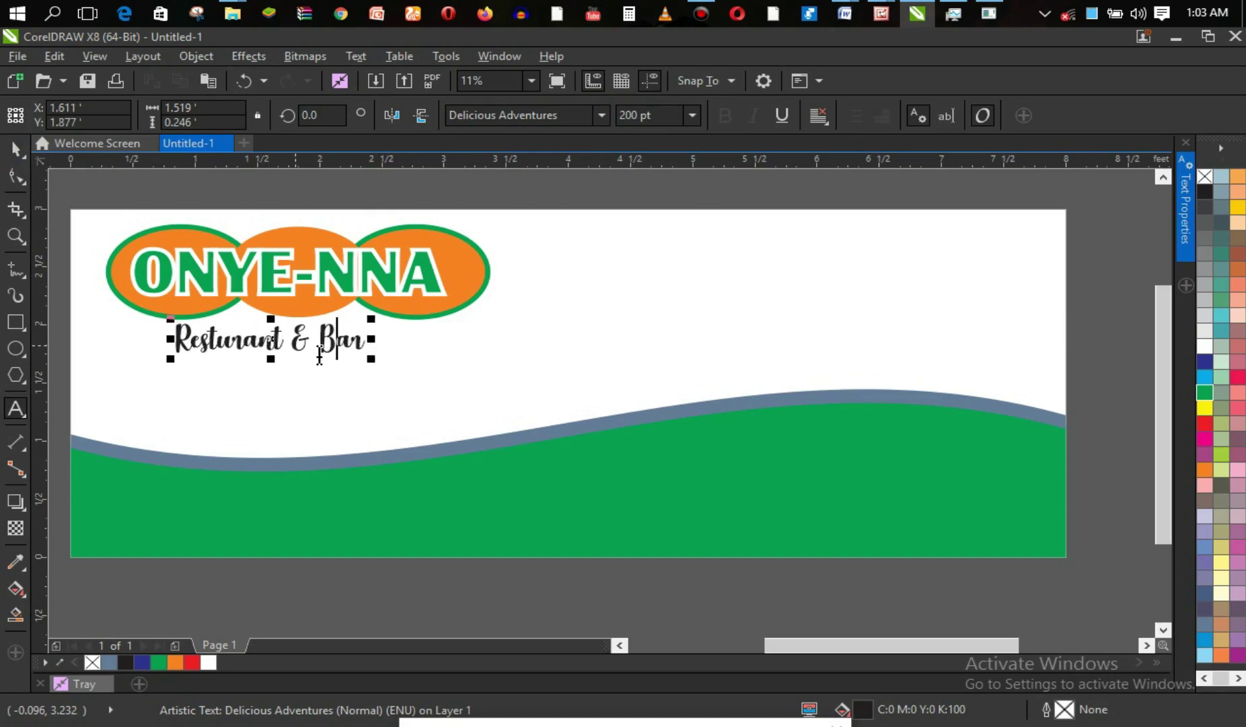
# Scale the subtitle up to about 352.5 pt and realign it under the logo.
pyautogui.moveTo(372, 365); pyautogui.dragTo(448, 389)
pyautogui.moveTo(170, 367); pyautogui.dragTo(103, 407)
pyautogui.moveTo(273, 350); pyautogui.dragTo(262, 345)
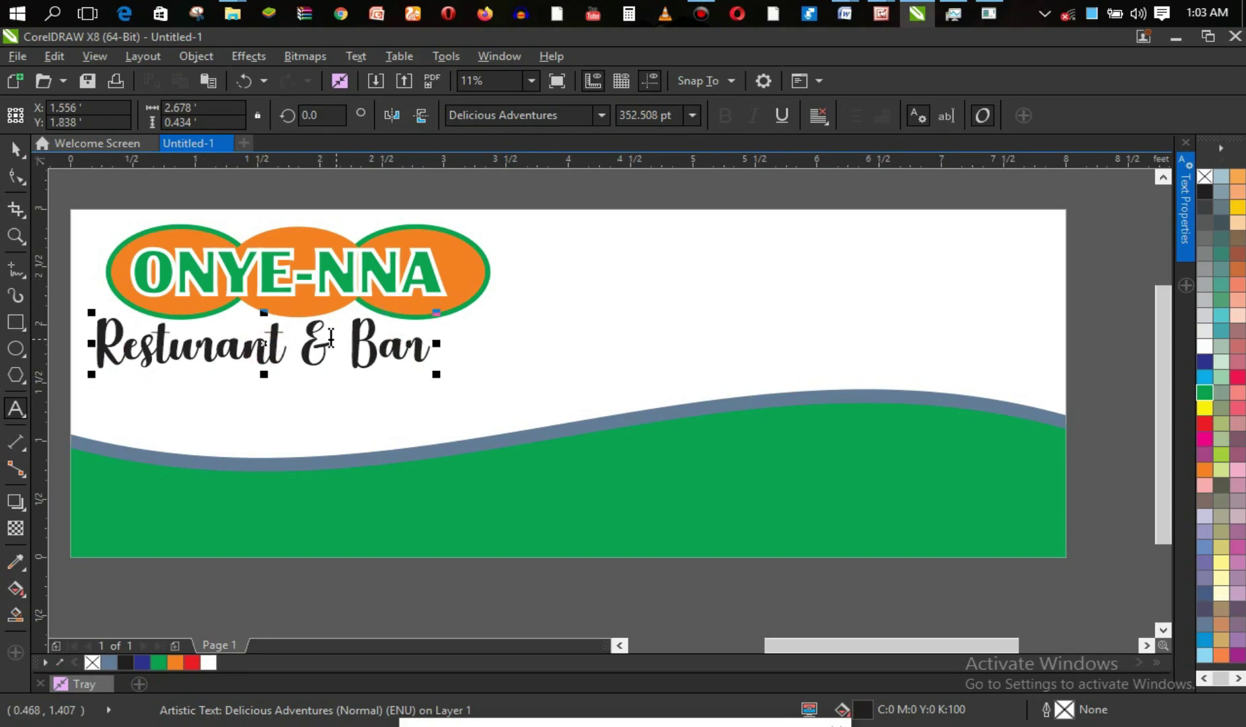
pyautogui.click(16, 149)
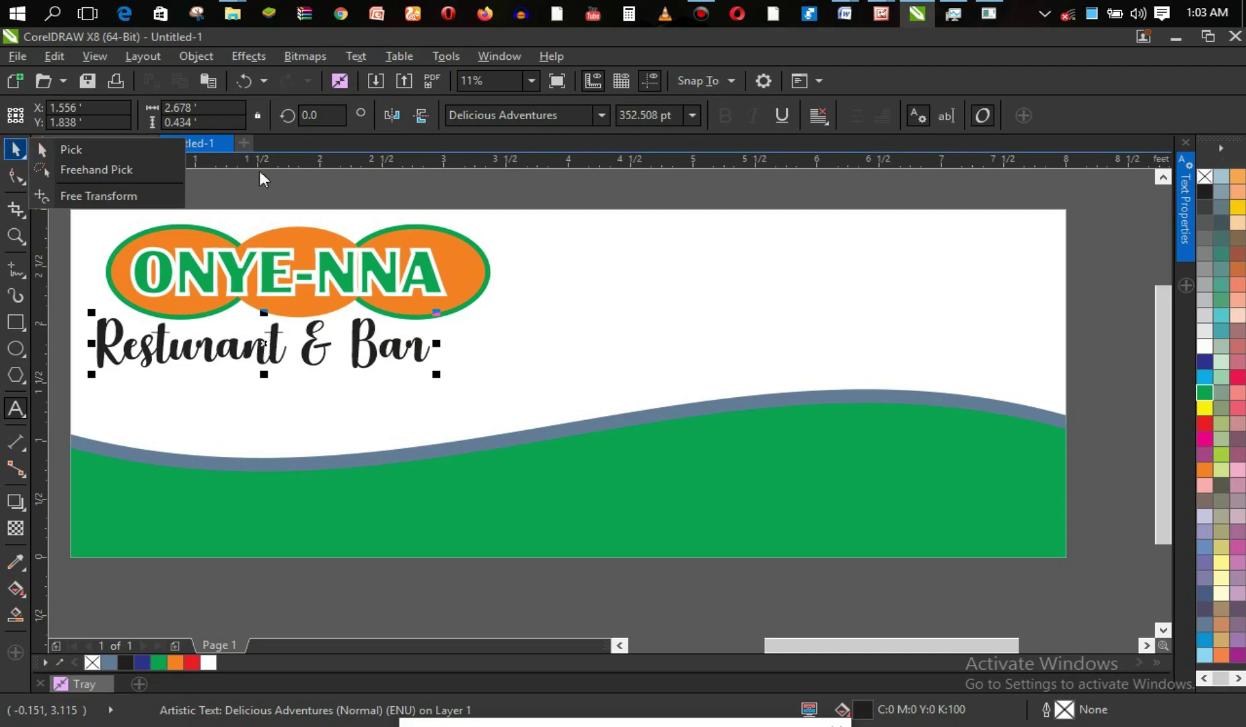
pyautogui.click(22, 152)
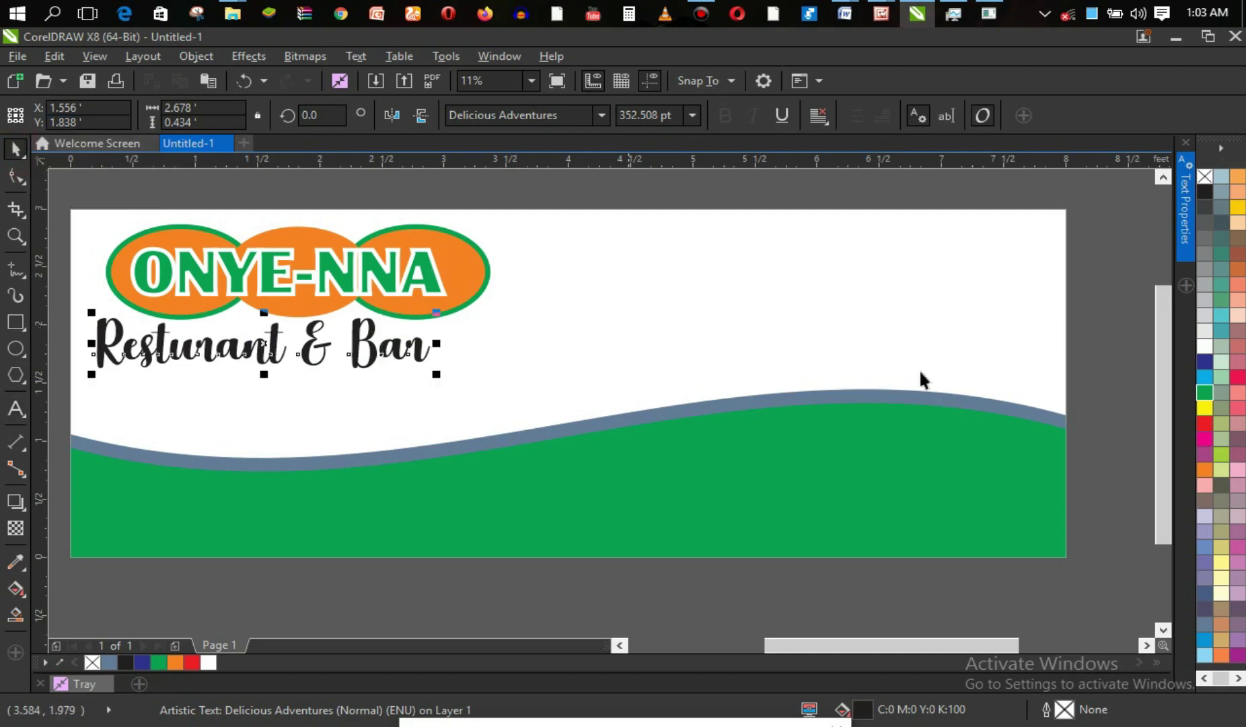
pyautogui.click(1076, 362)
# Zoom out to the whole banner and shift the subtitle right beneath the logo.
pyautogui.press('z')
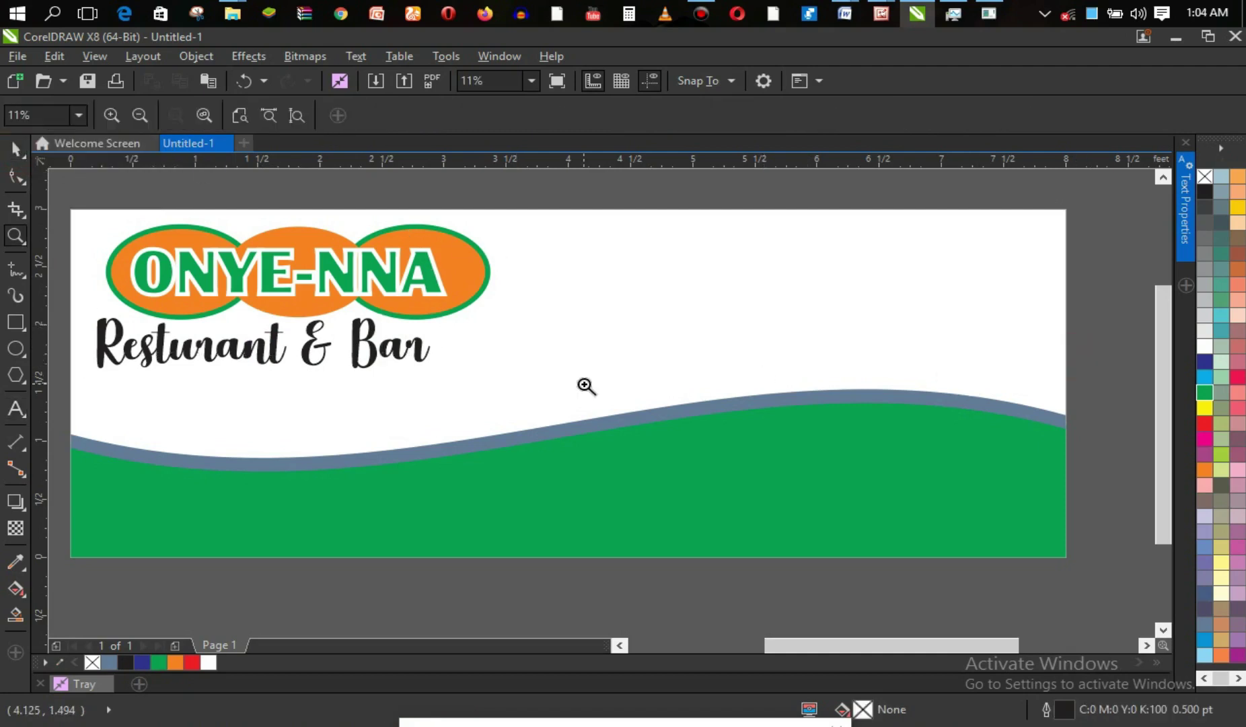
pyautogui.rightClick(583, 382)
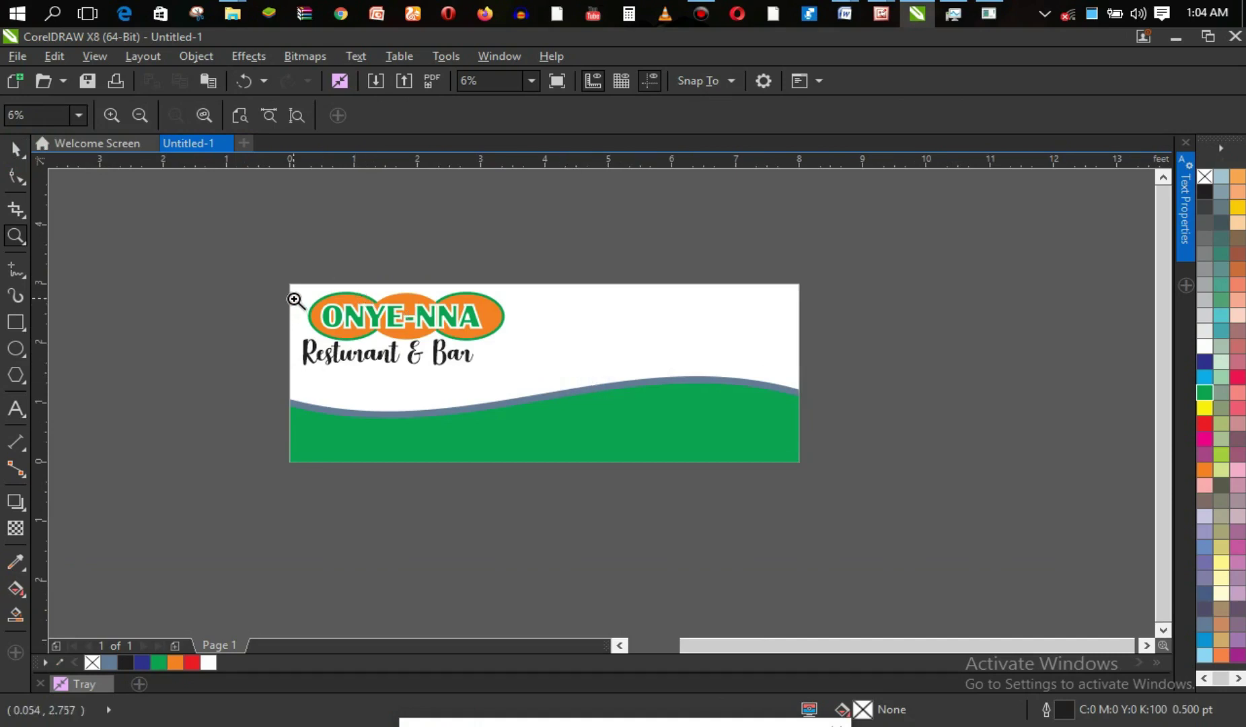
pyautogui.press('space')
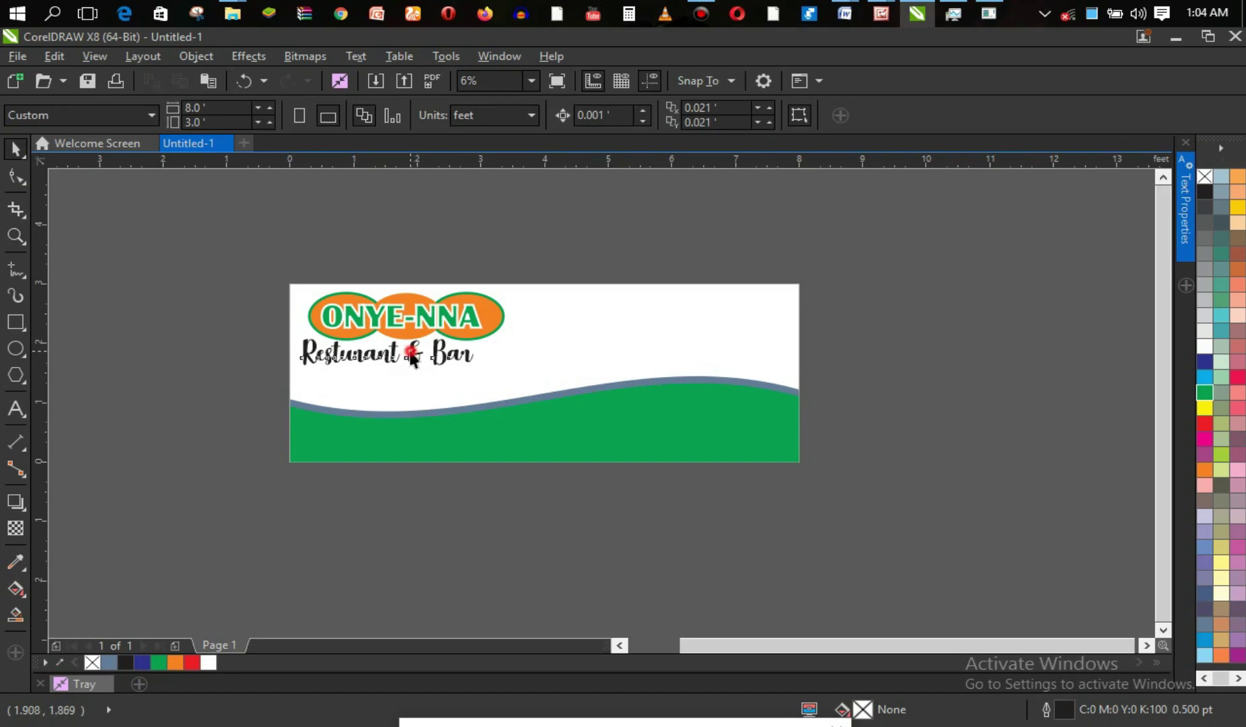
pyautogui.click(393, 352)
pyautogui.moveTo(393, 352); pyautogui.dragTo(455, 355)
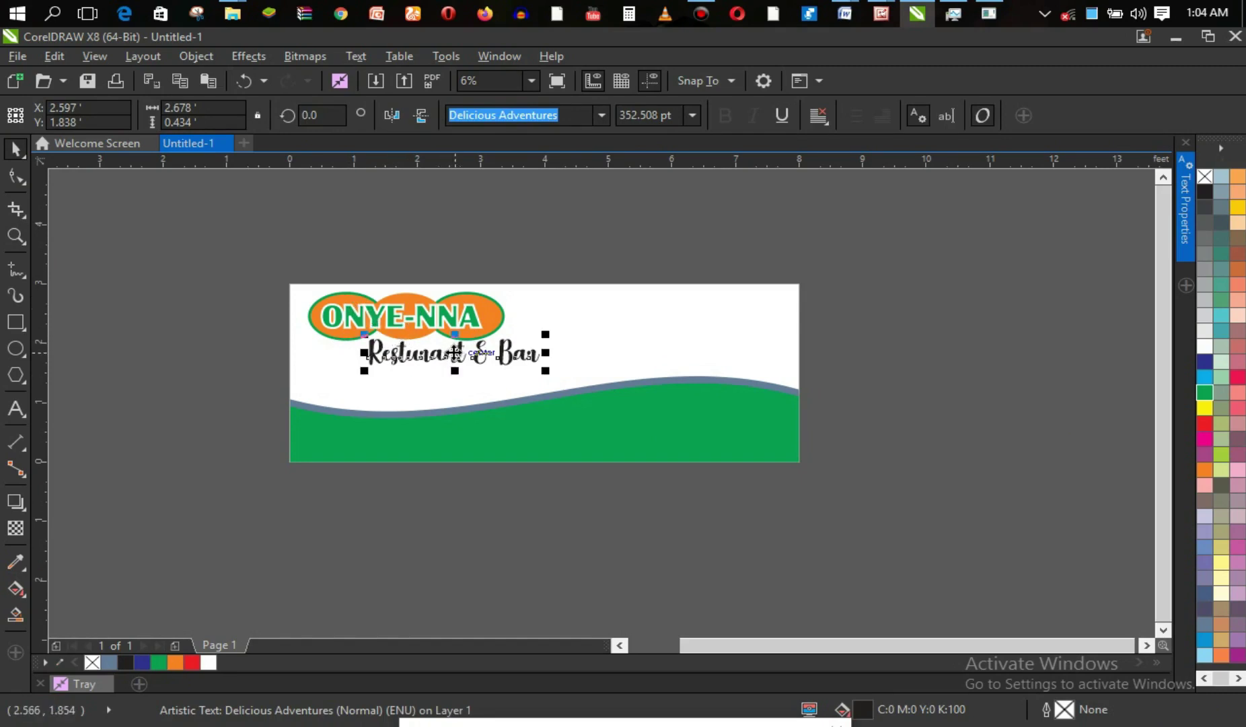
# Move the logo and subtitle together slightly up and right, to X 2.055, Y 2.27 ft.
pyautogui.click(603, 386)
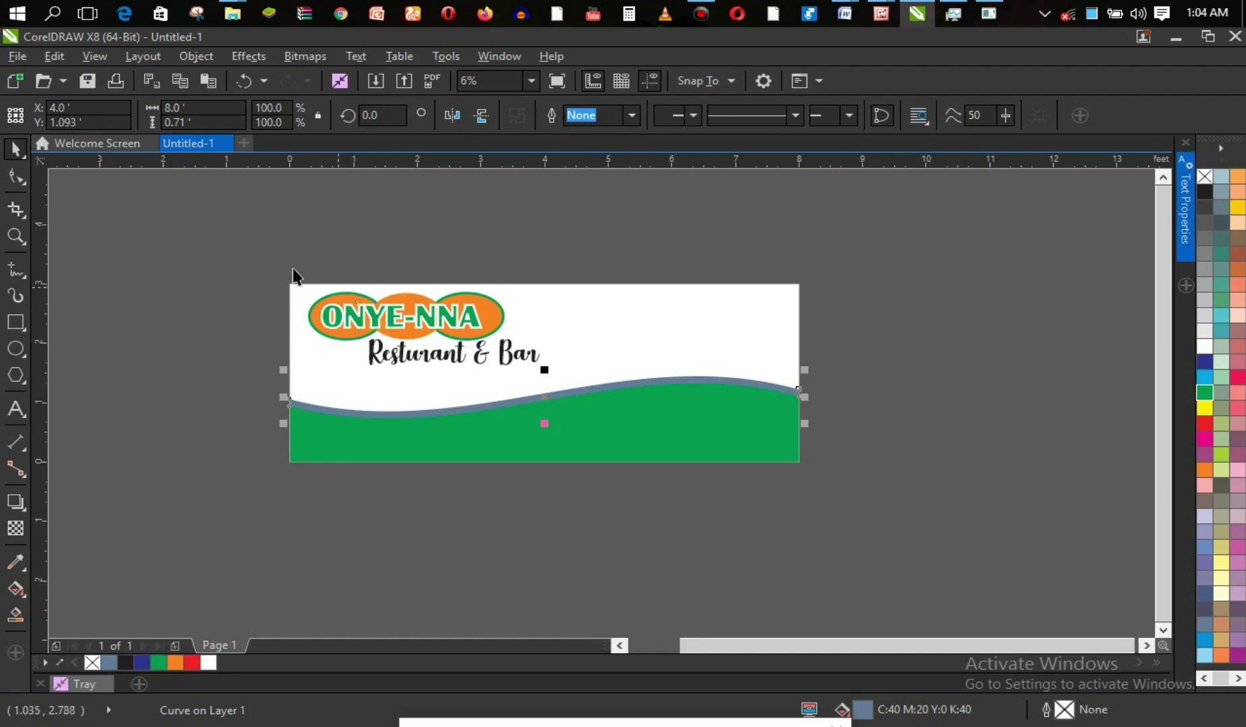
pyautogui.moveTo(280, 251); pyautogui.dragTo(558, 387)
pyautogui.moveTo(429, 336); pyautogui.dragTo(431, 329)
pyautogui.moveTo(426, 329); pyautogui.dragTo(431, 326)
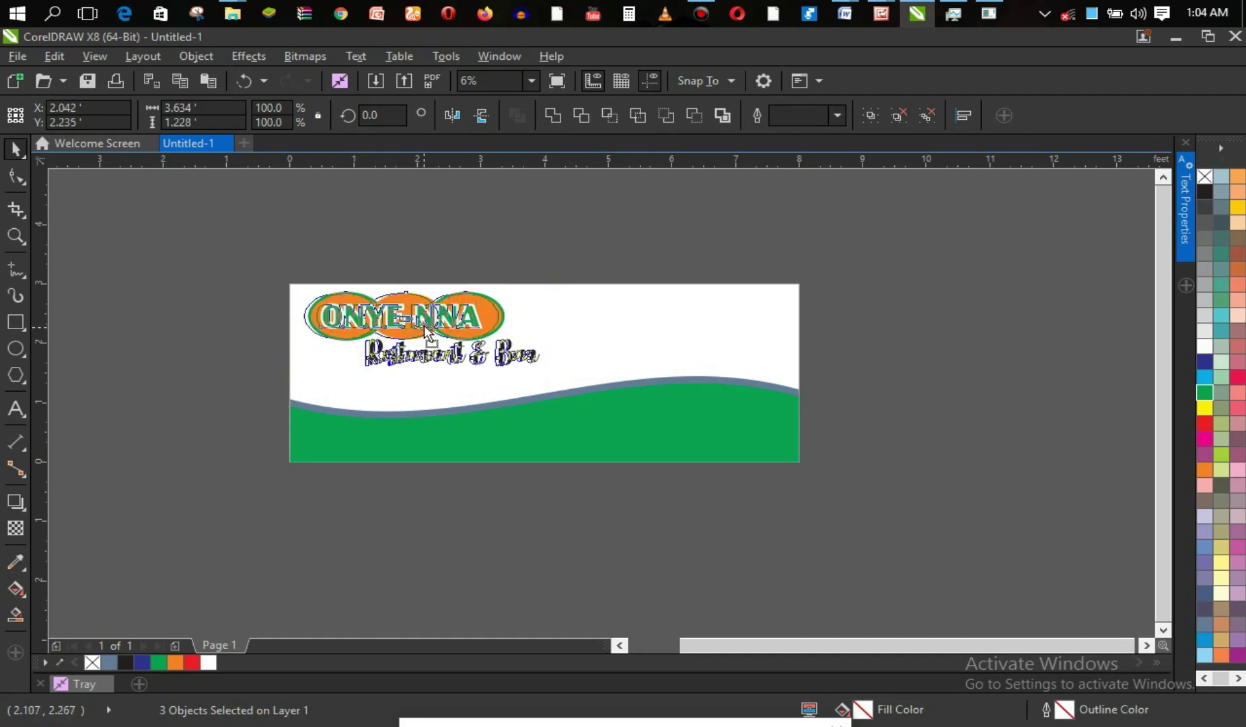
pyautogui.press('Up')
pyautogui.press('Up')
pyautogui.press('Up')
pyautogui.press('Up')
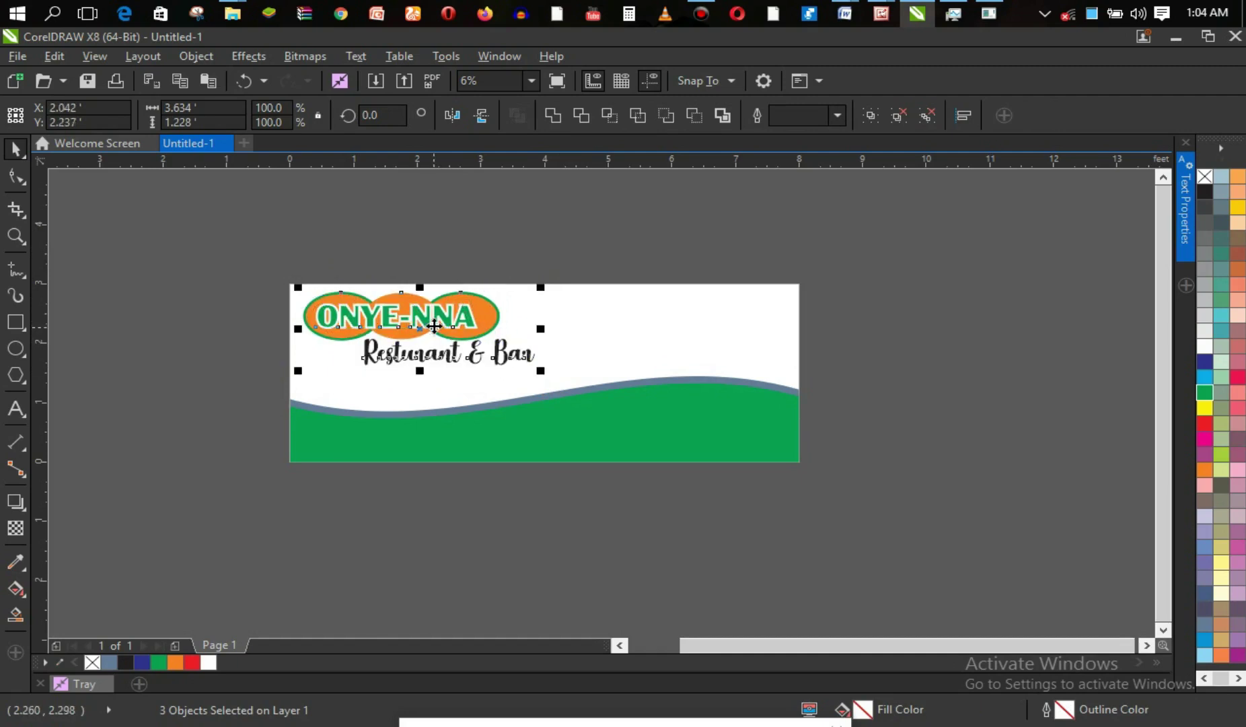
pyautogui.press('Right')
pyautogui.press('Right')
pyautogui.press('Right')
pyautogui.press('Right')
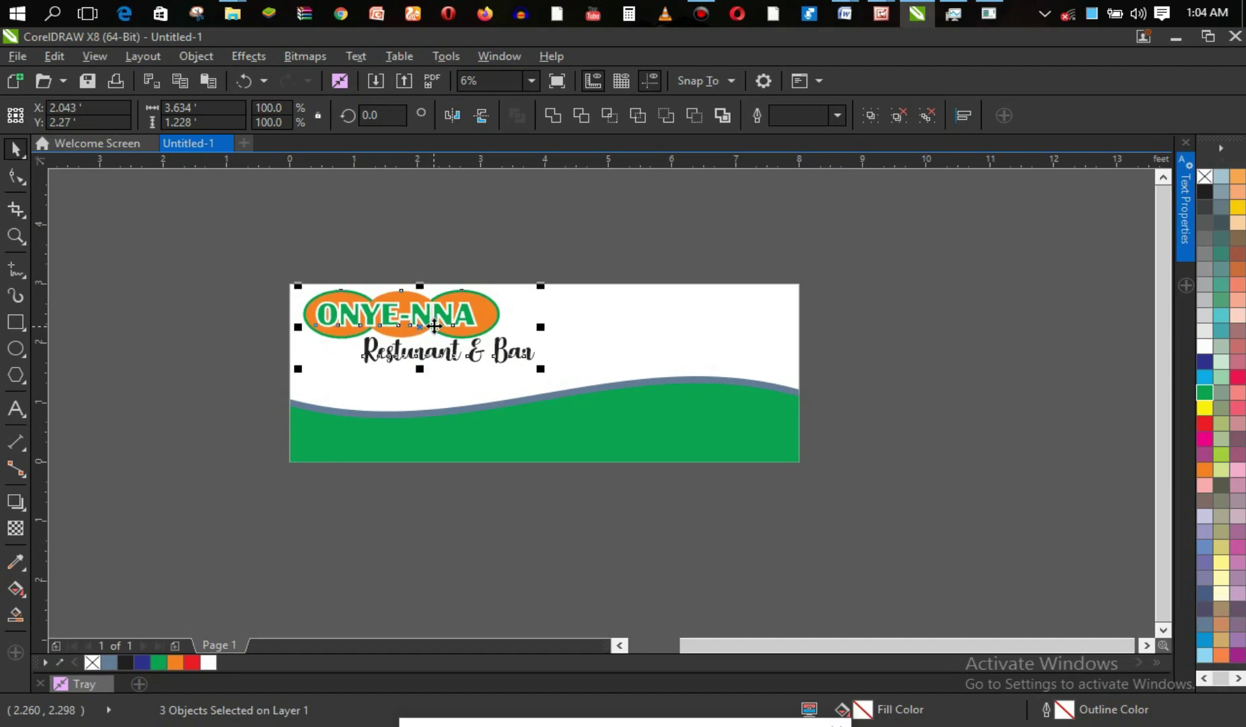
pyautogui.press('Right')
pyautogui.press('Right')
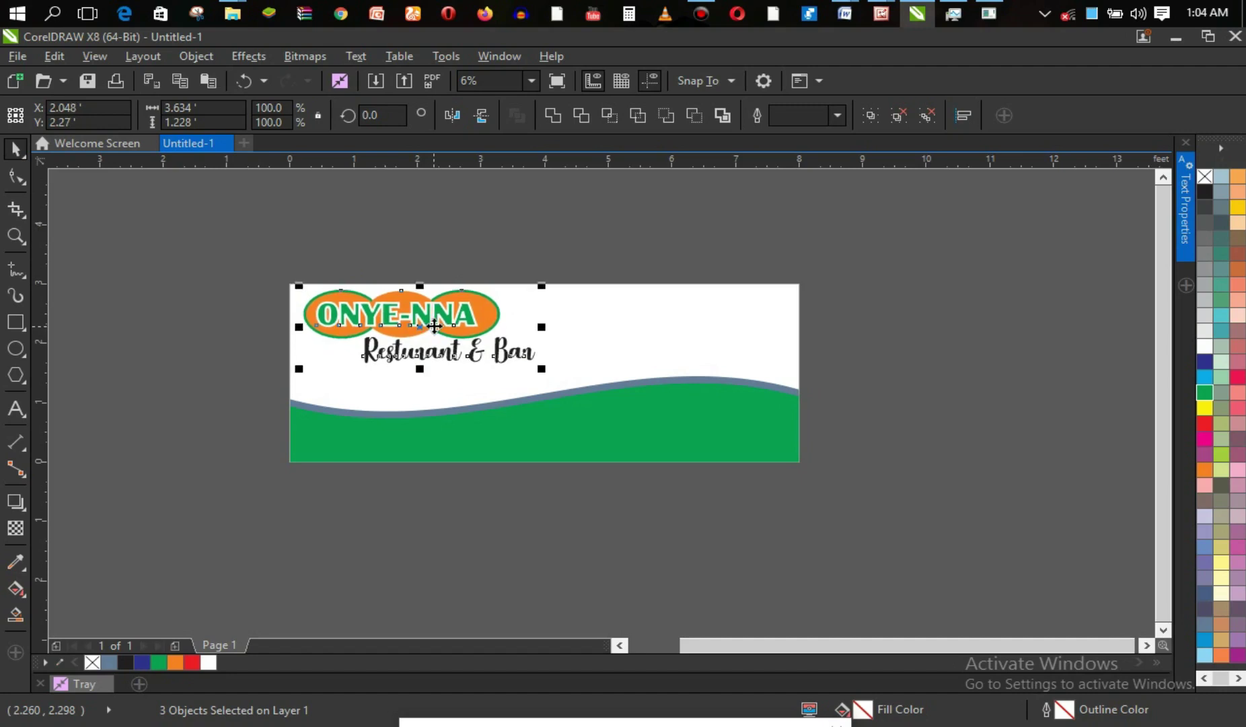
pyautogui.click(244, 323)
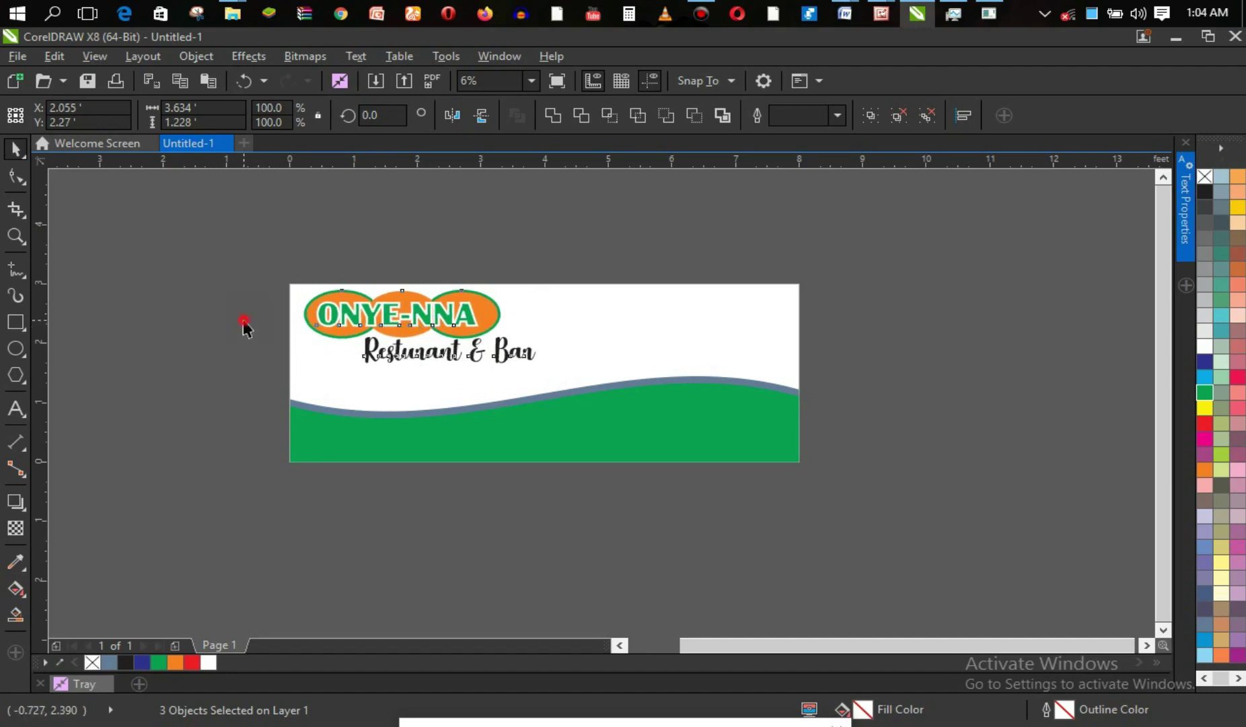
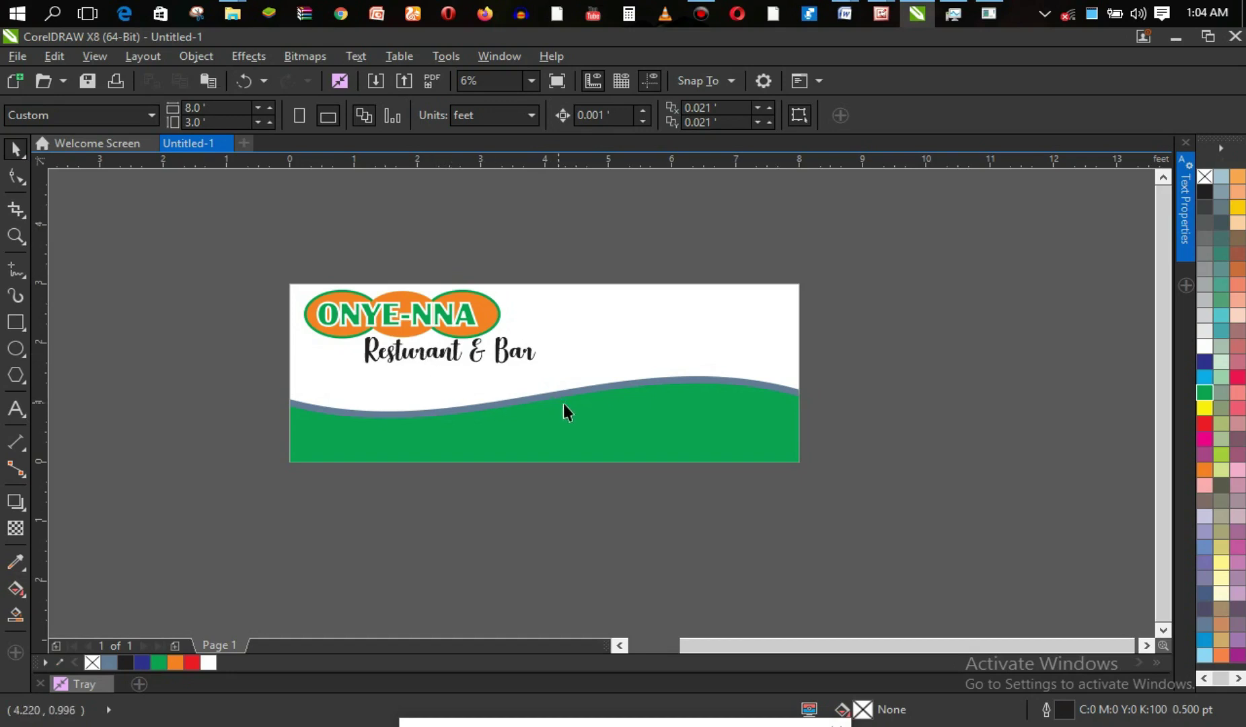
# Select the wavy blue-grey band above the green area with the Pick tool.
pyautogui.click(524, 402)
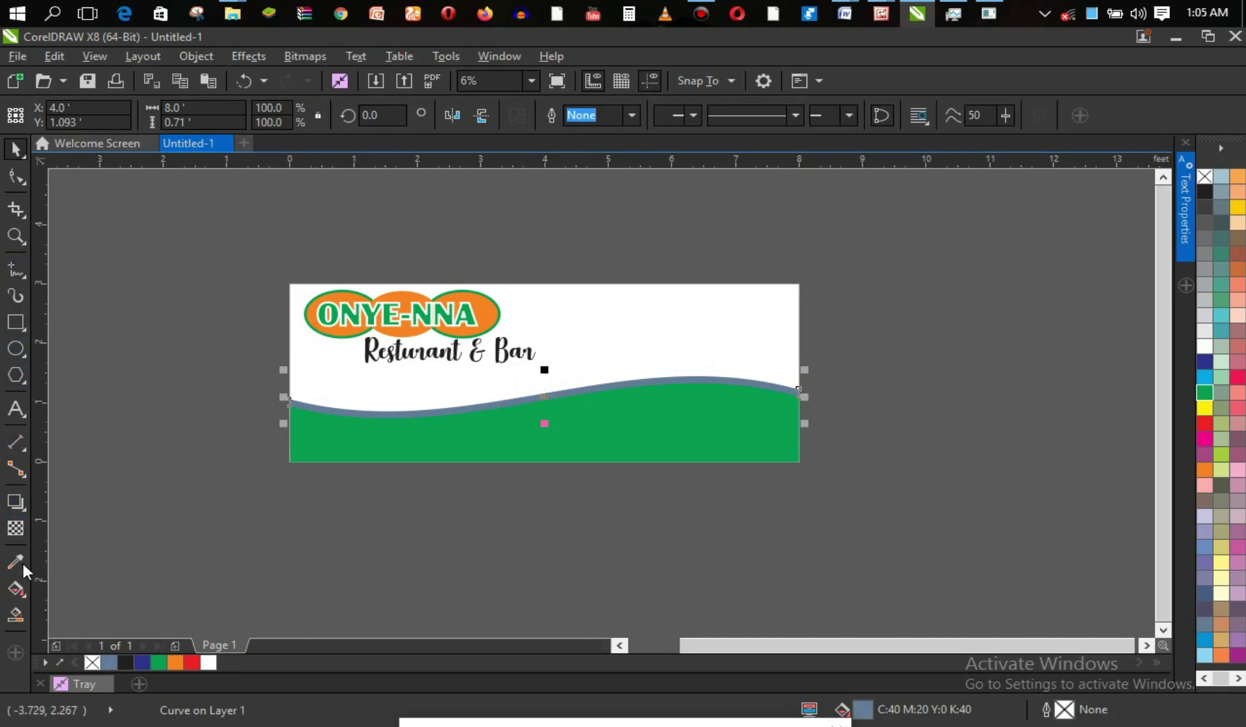
# Lay a linear gradient across the wavy band and give its start node a first colour.
pyautogui.click(15, 588)
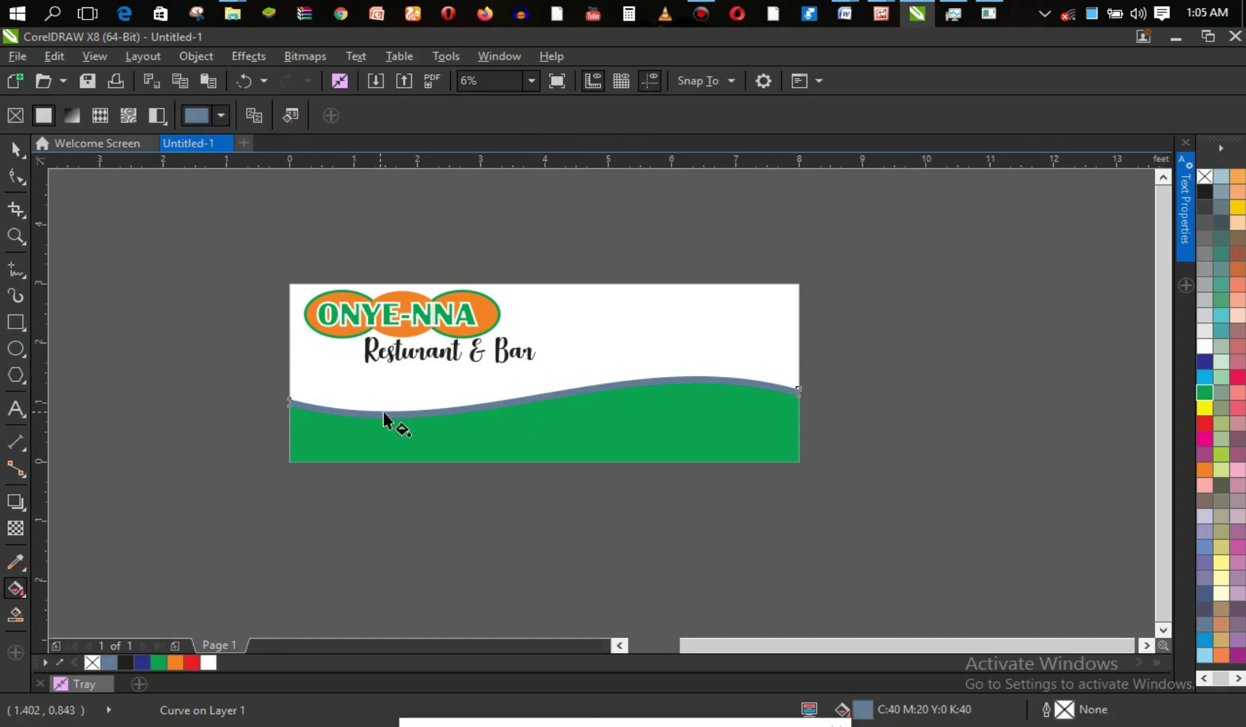
pyautogui.moveTo(425, 409); pyautogui.dragTo(576, 395)
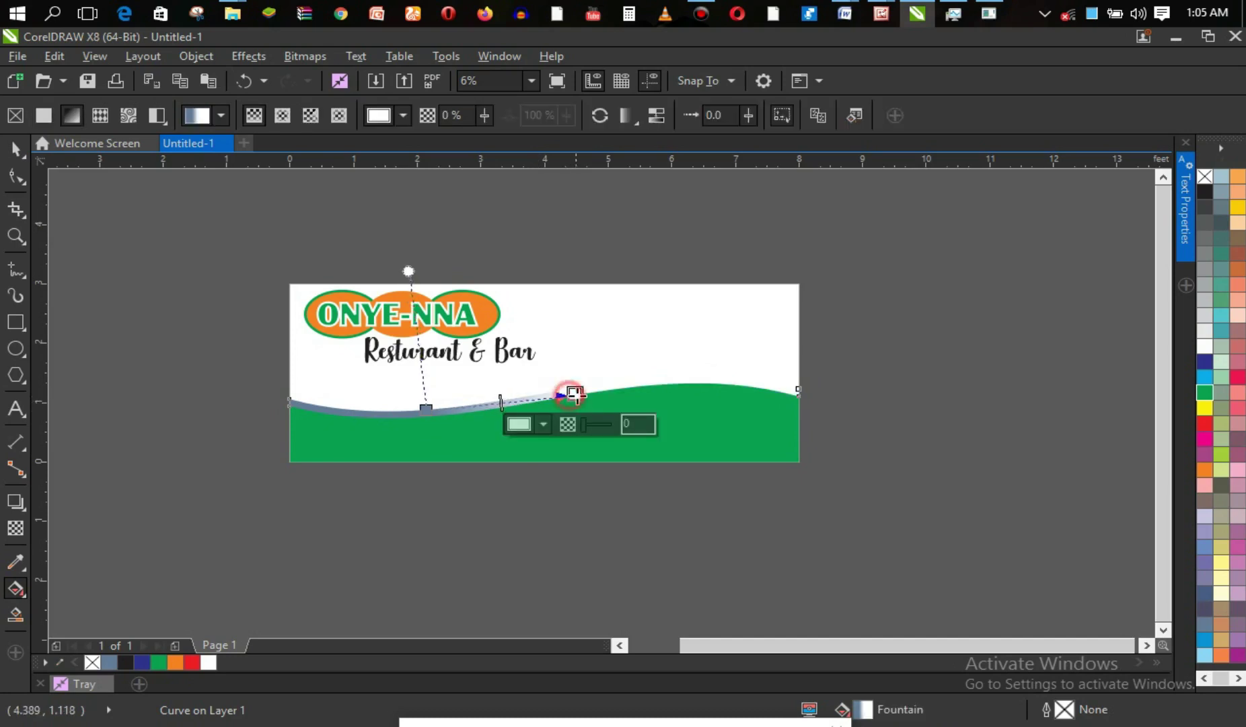
pyautogui.click(426, 411)
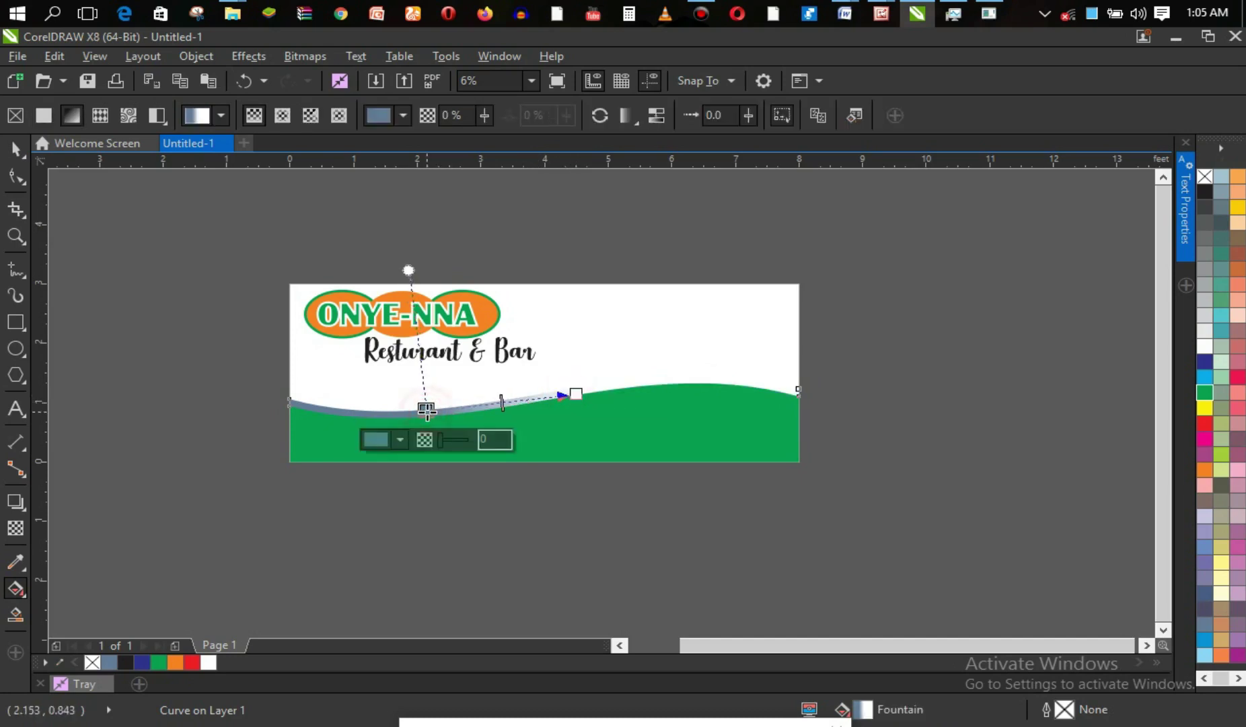
pyautogui.click(375, 440)
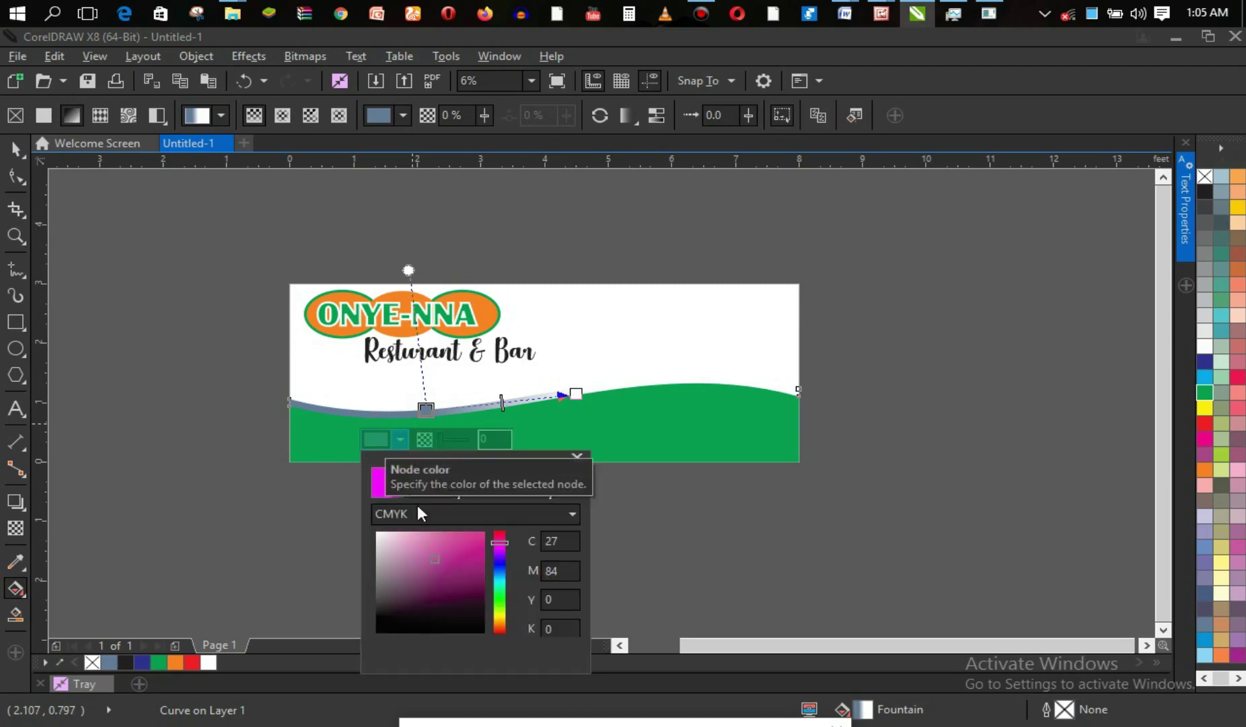
pyautogui.click(501, 621)
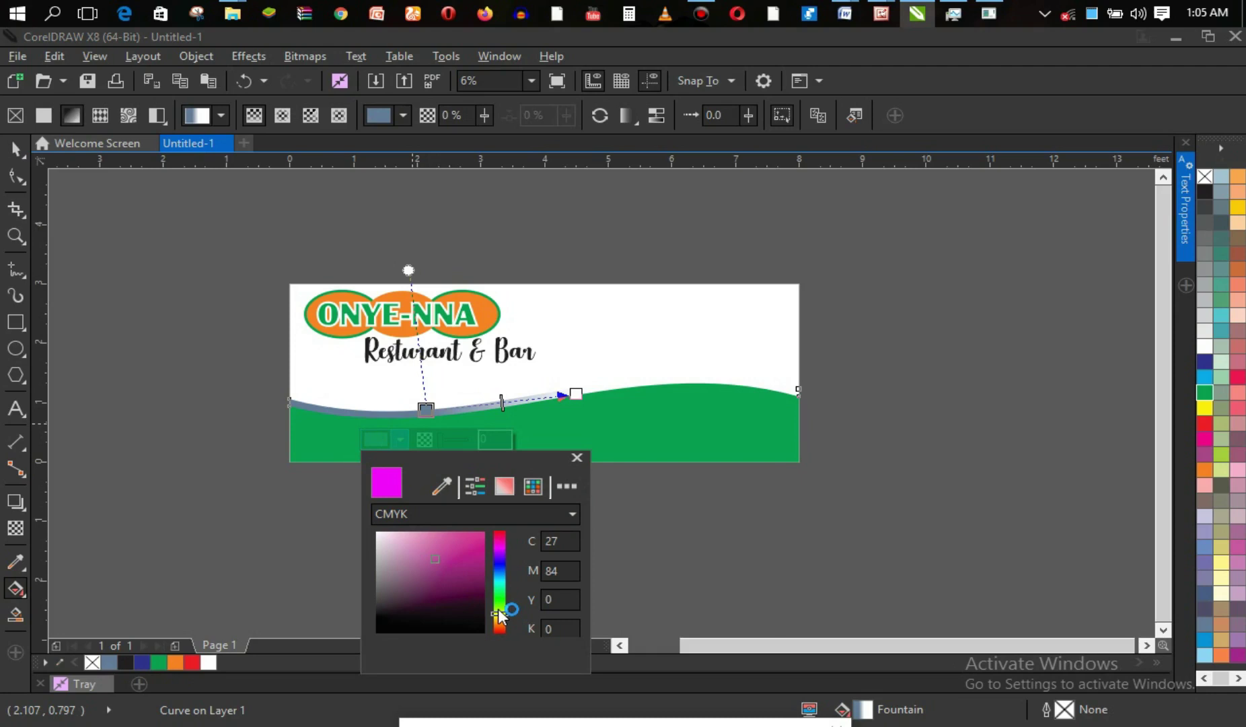
# Settle the gradient's start colour on bright yellow, then select the end node.
pyautogui.click(401, 437)
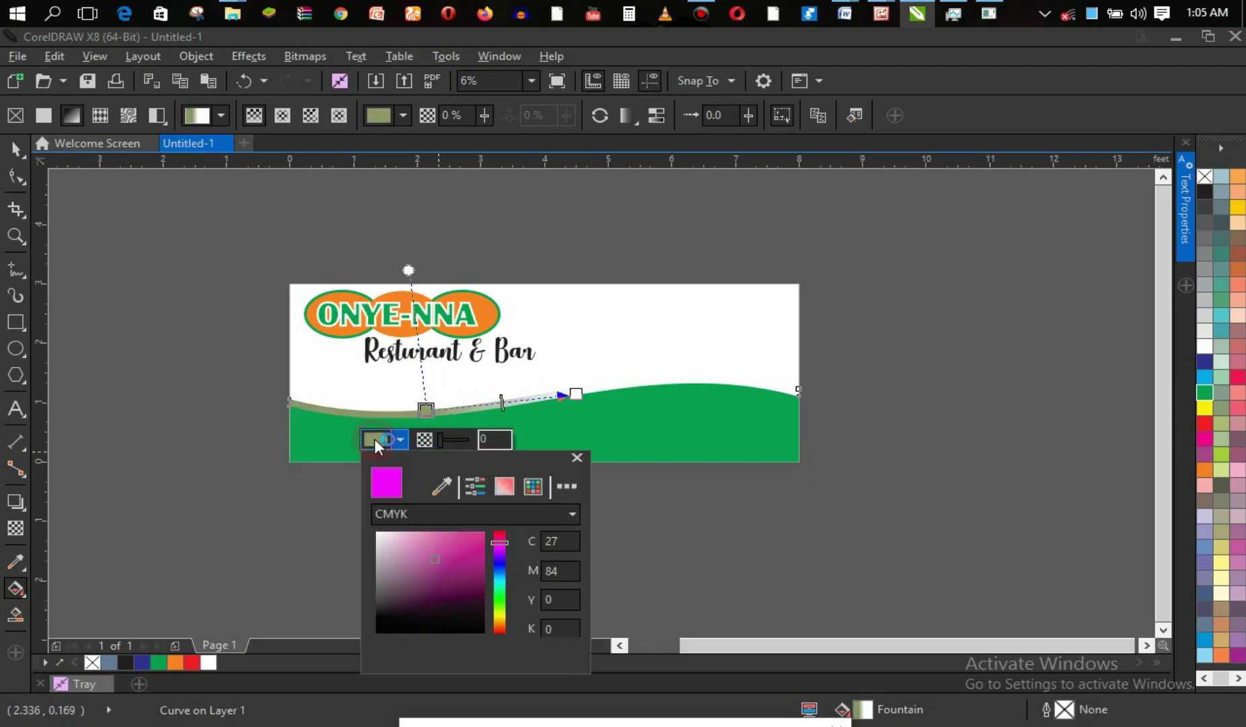
pyautogui.click(500, 612)
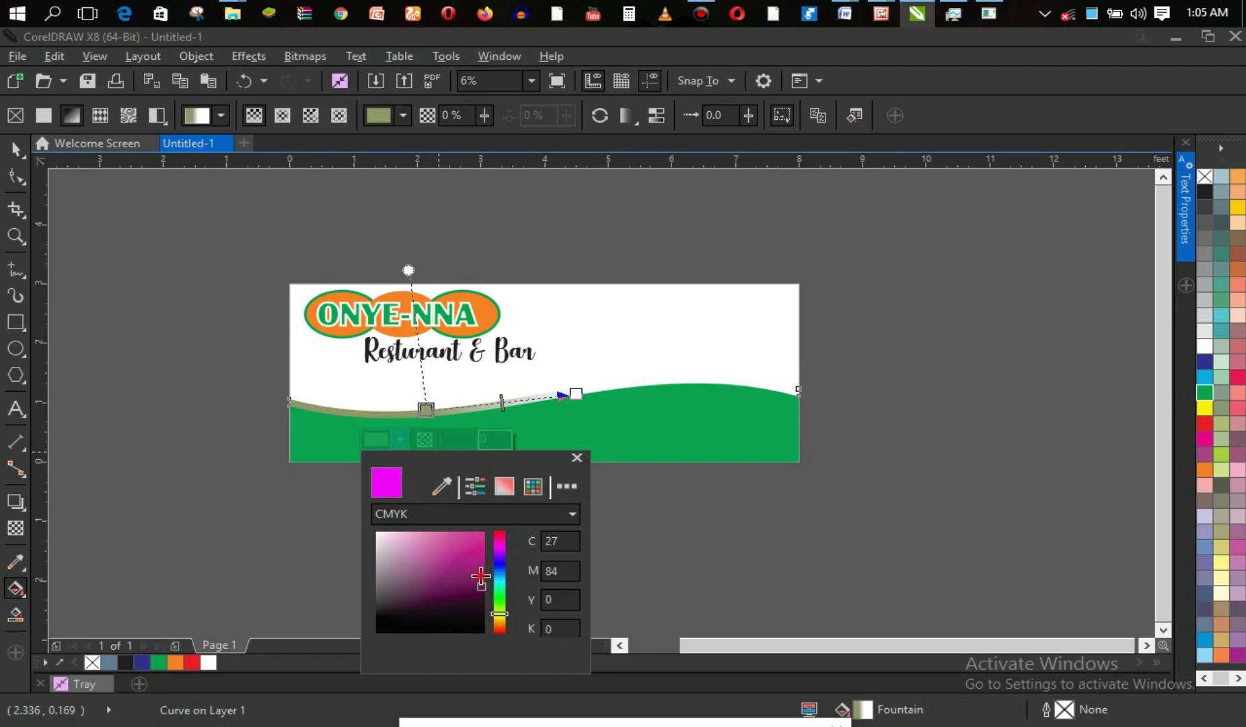
pyautogui.moveTo(499, 603); pyautogui.dragTo(502, 617)
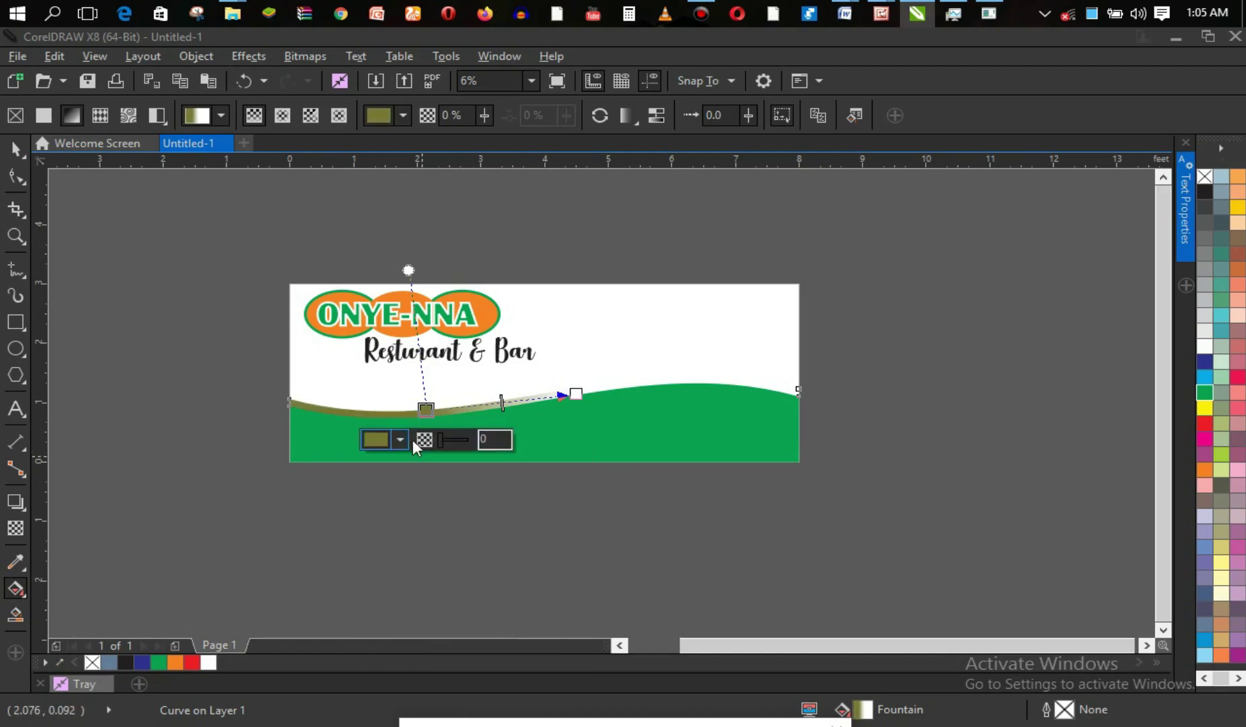
pyautogui.click(374, 438)
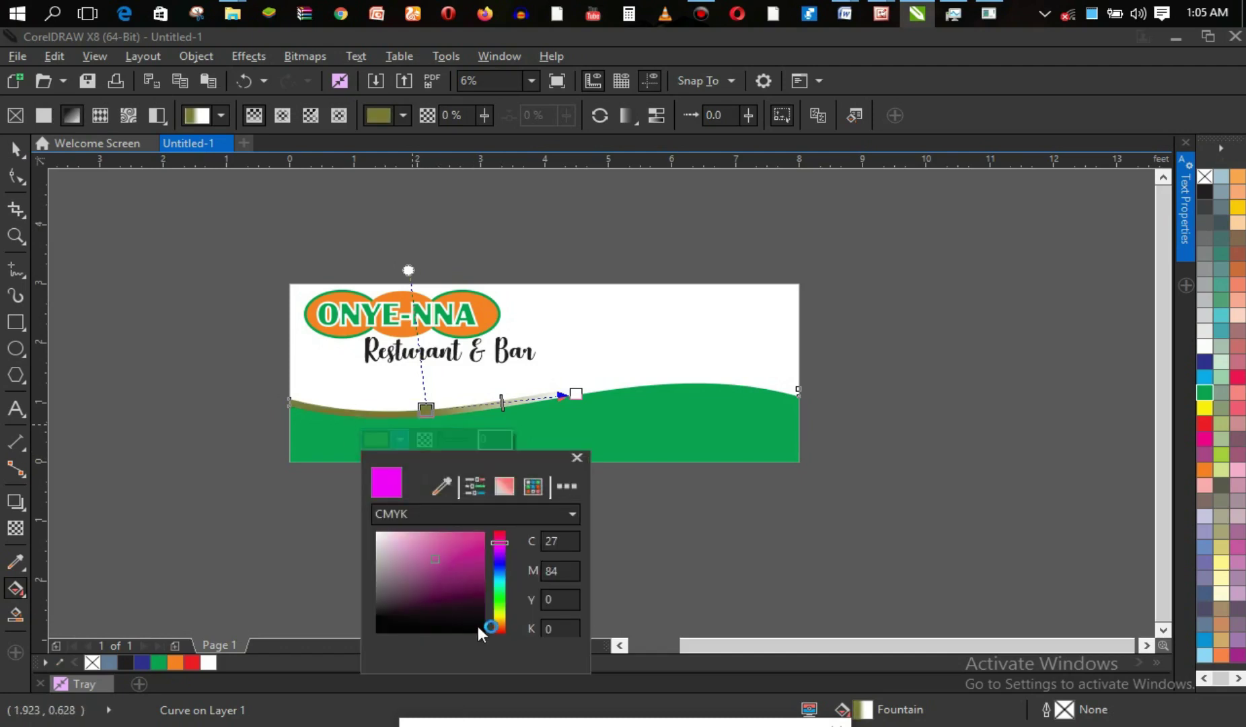
pyautogui.click(501, 616)
pyautogui.click(478, 541)
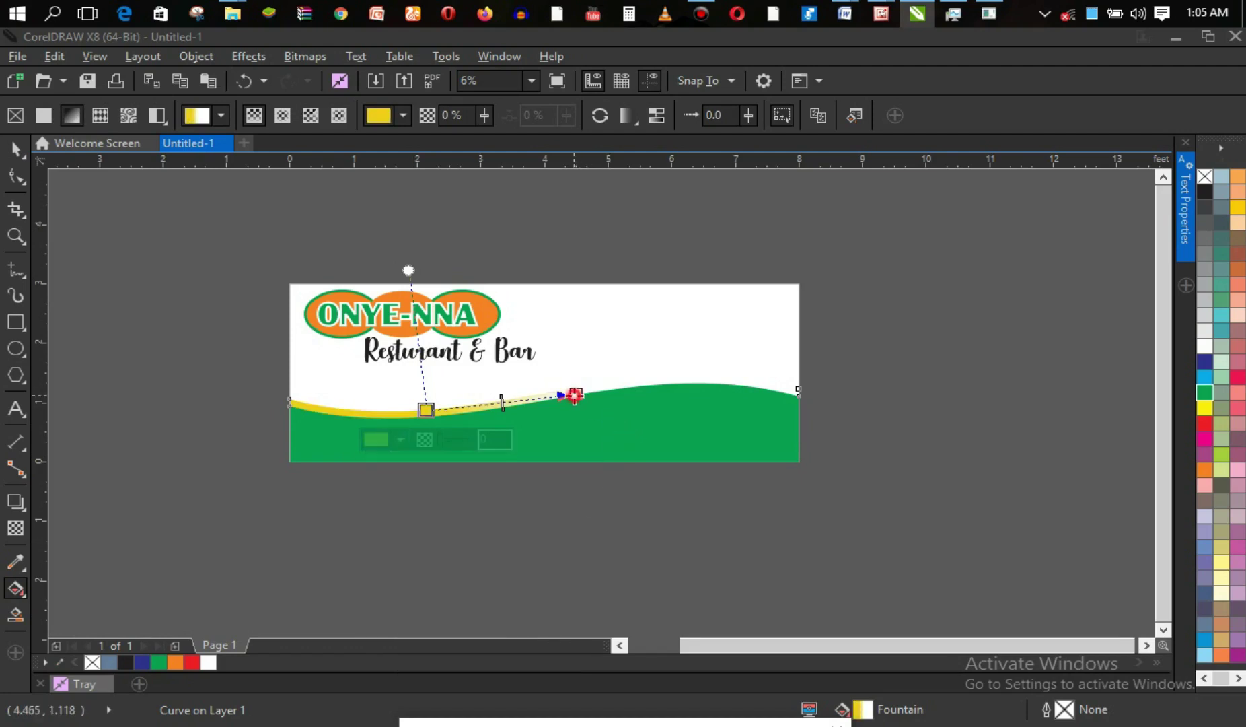
pyautogui.click(576, 394)
pyautogui.click(528, 423)
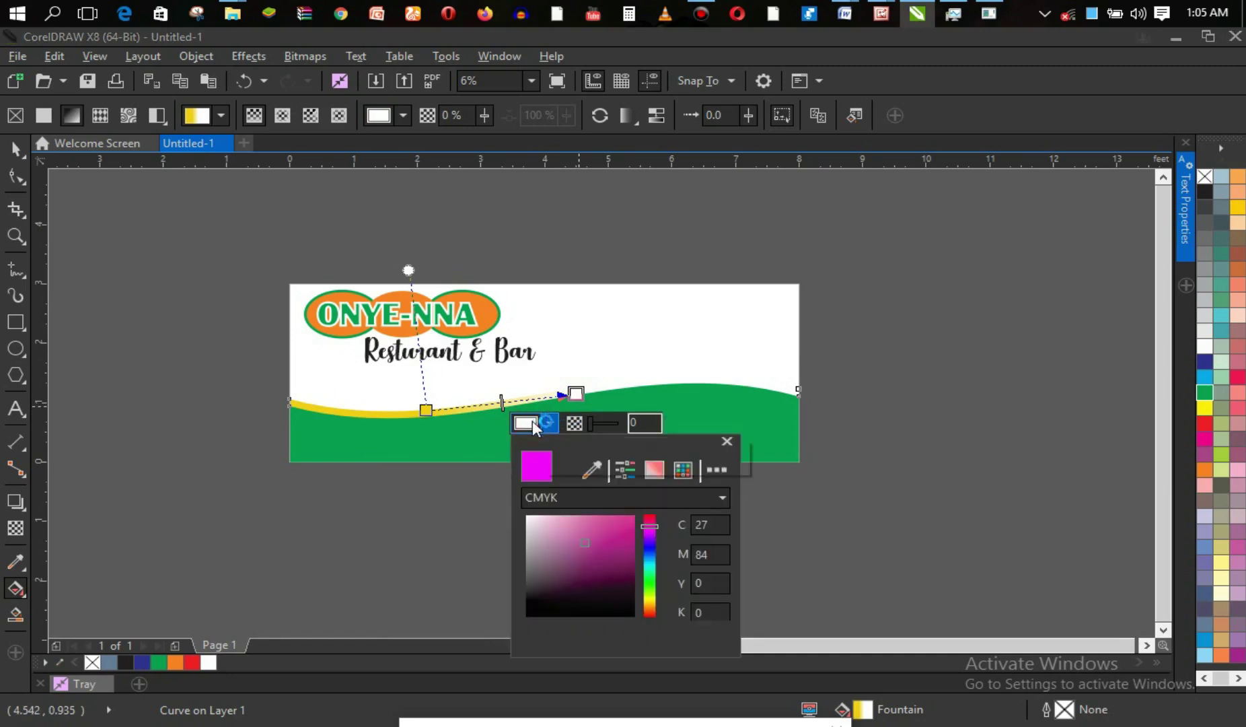
# Set the gradient's end node to a bright golden orange so the wave shades yellow to orange.
pyautogui.click(586, 471)
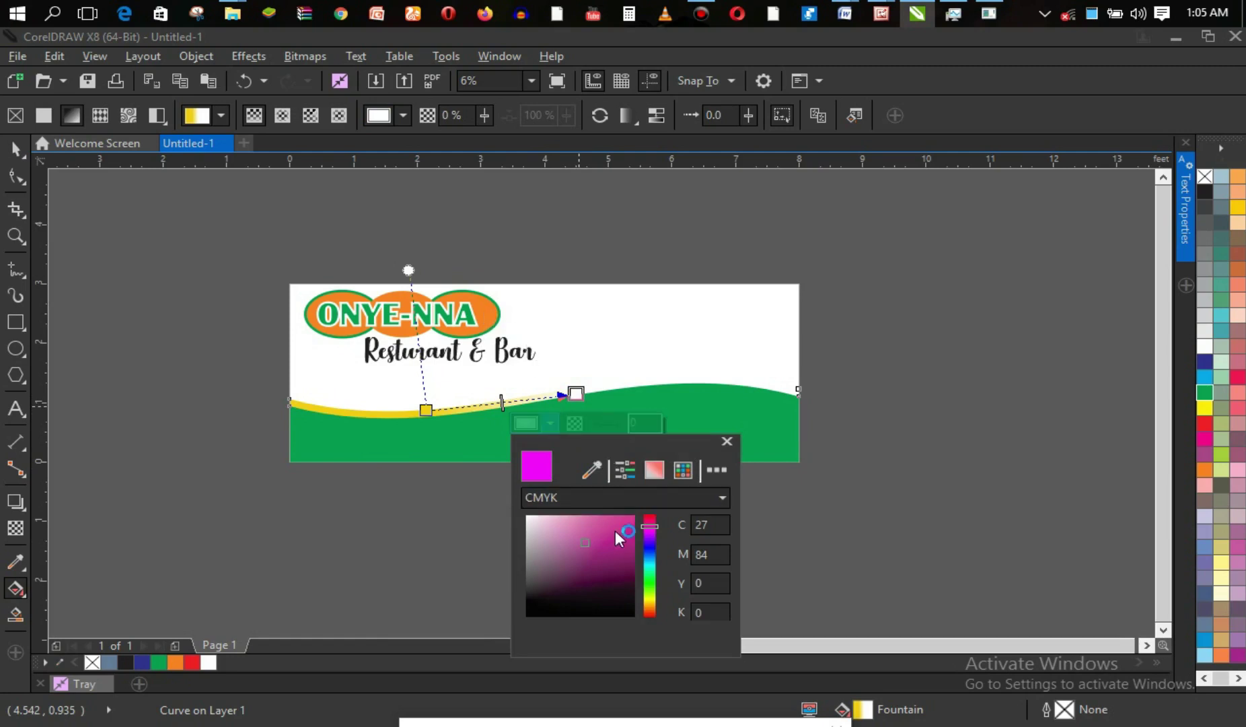
pyautogui.click(650, 595)
pyautogui.click(650, 605)
pyautogui.click(630, 561)
pyautogui.click(630, 554)
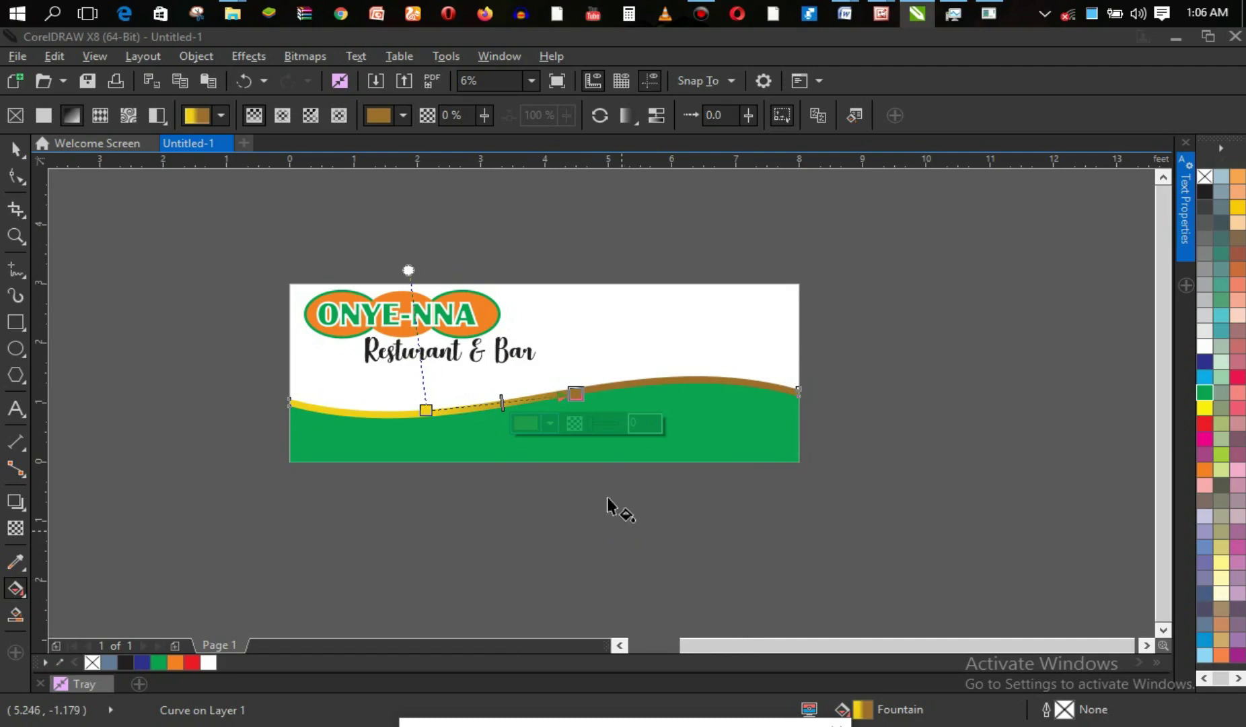
pyautogui.click(533, 420)
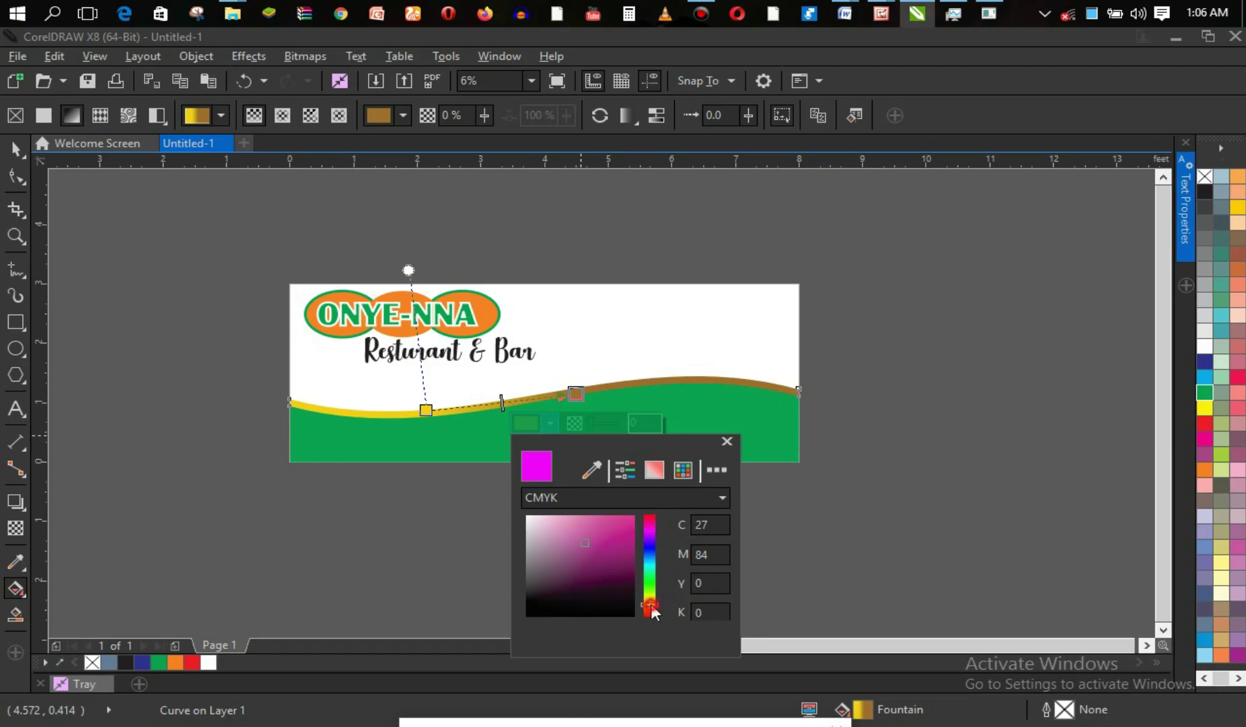
pyautogui.click(629, 525)
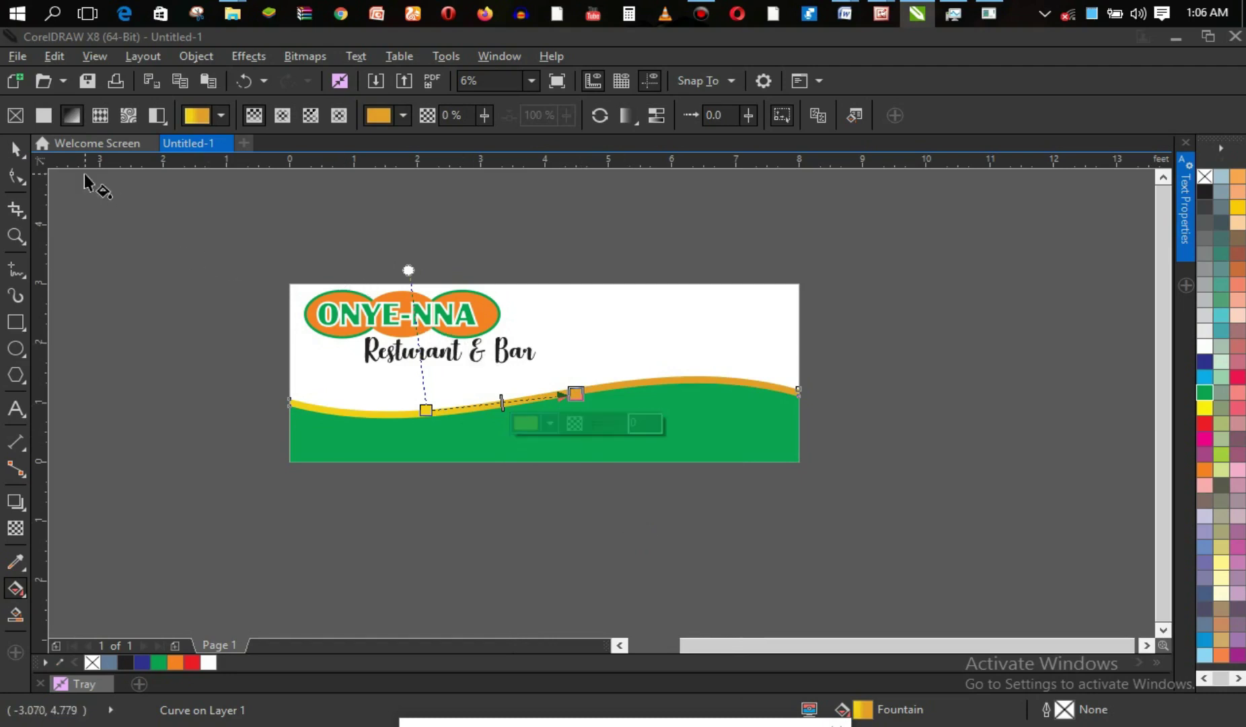
pyautogui.click(17, 149)
pyautogui.click(156, 261)
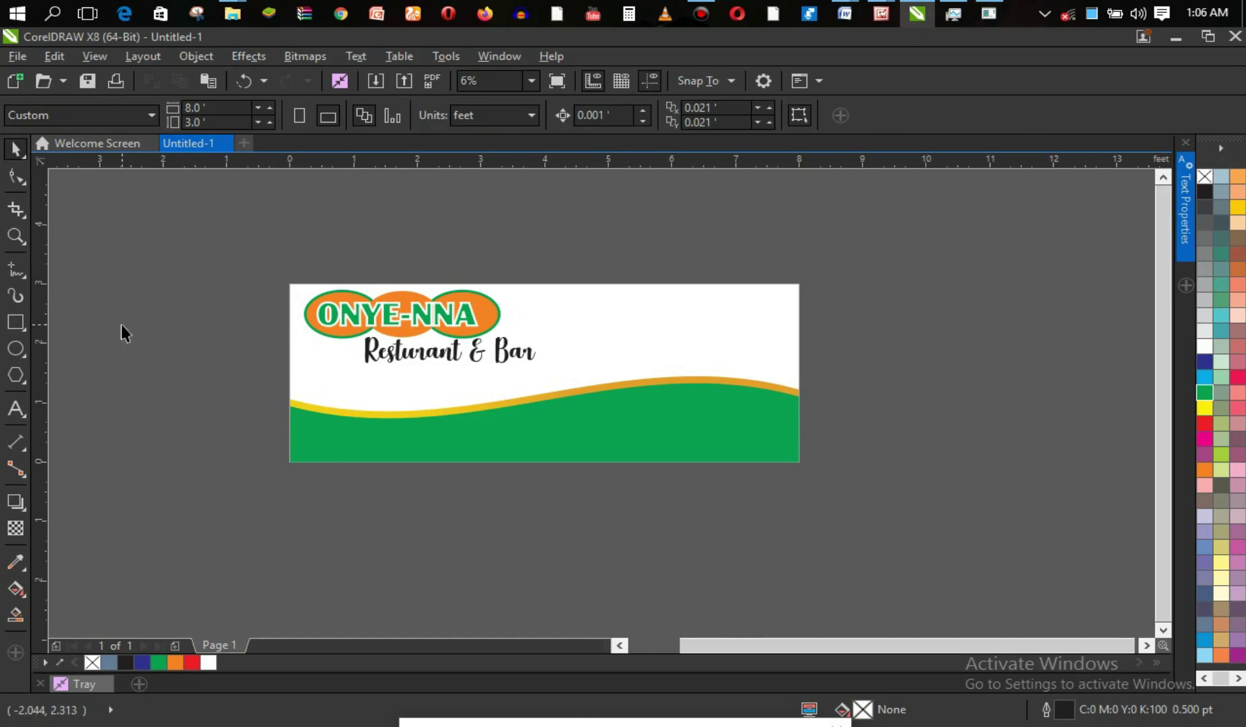
pyautogui.click(18, 348)
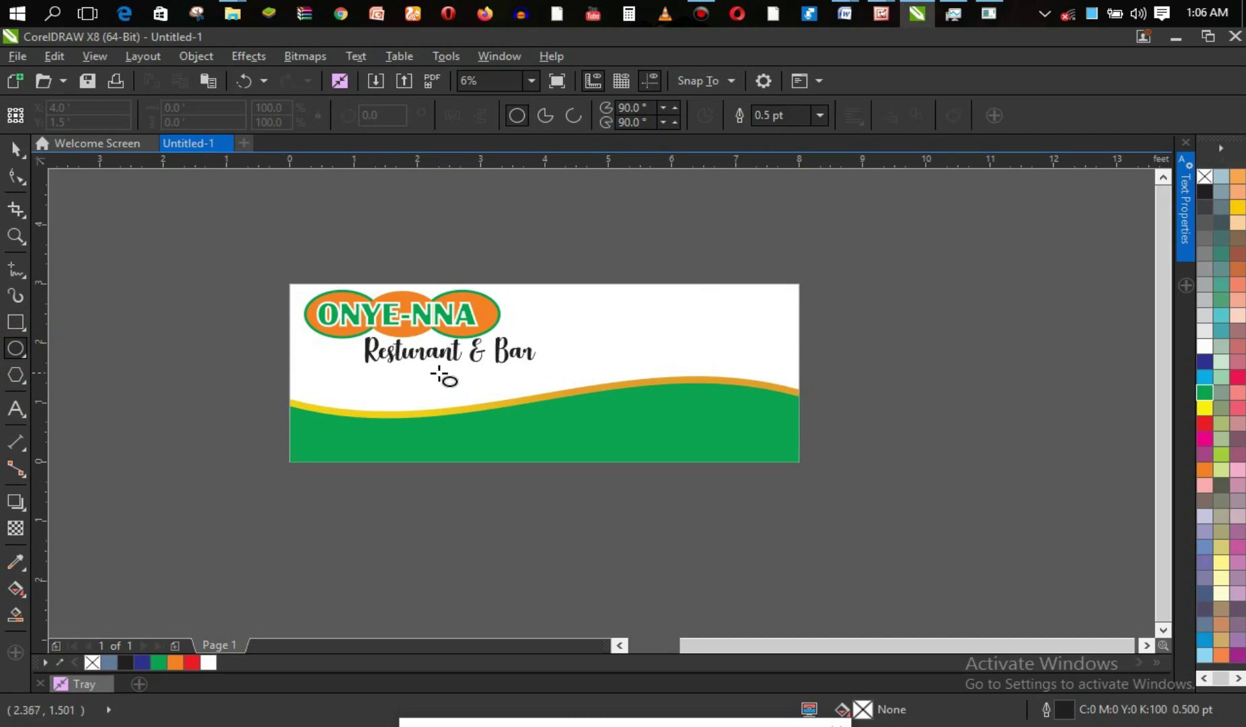
# Draw a circle over the wave below the script text and nudge it slightly right.
pyautogui.moveTo(437, 370); pyautogui.dragTo(540, 458)
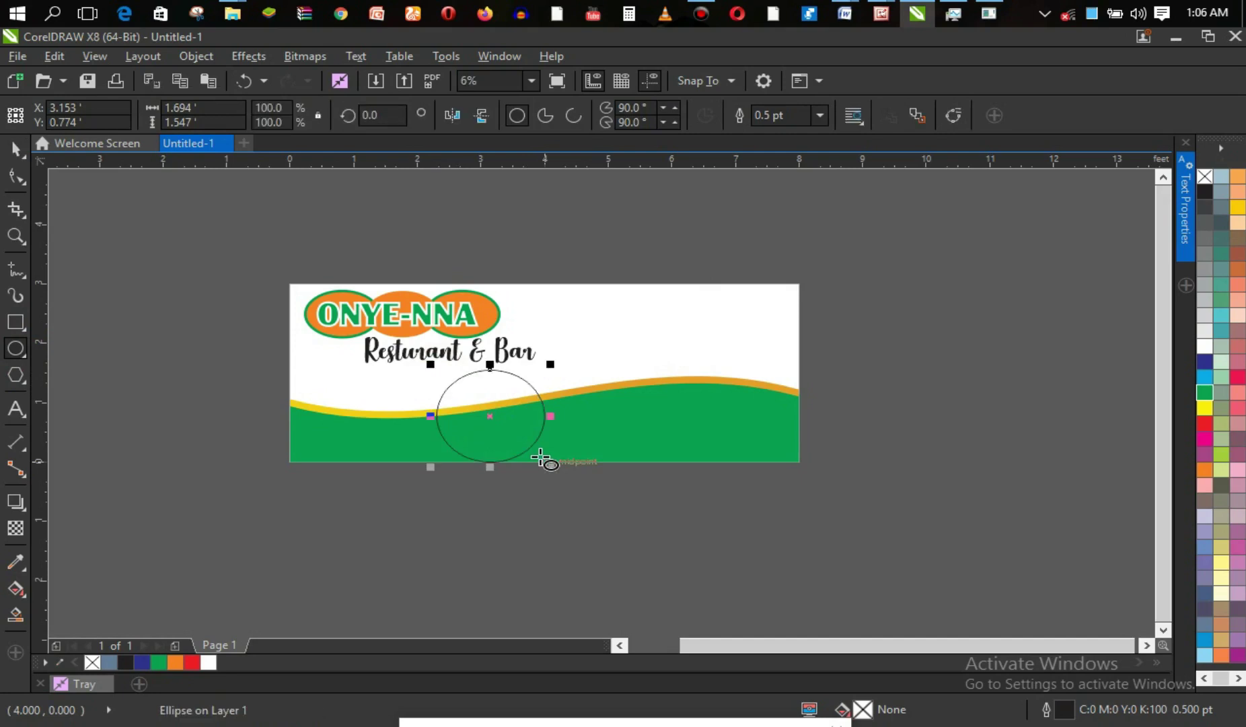
pyautogui.moveTo(492, 415); pyautogui.dragTo(516, 402)
pyautogui.click(510, 410)
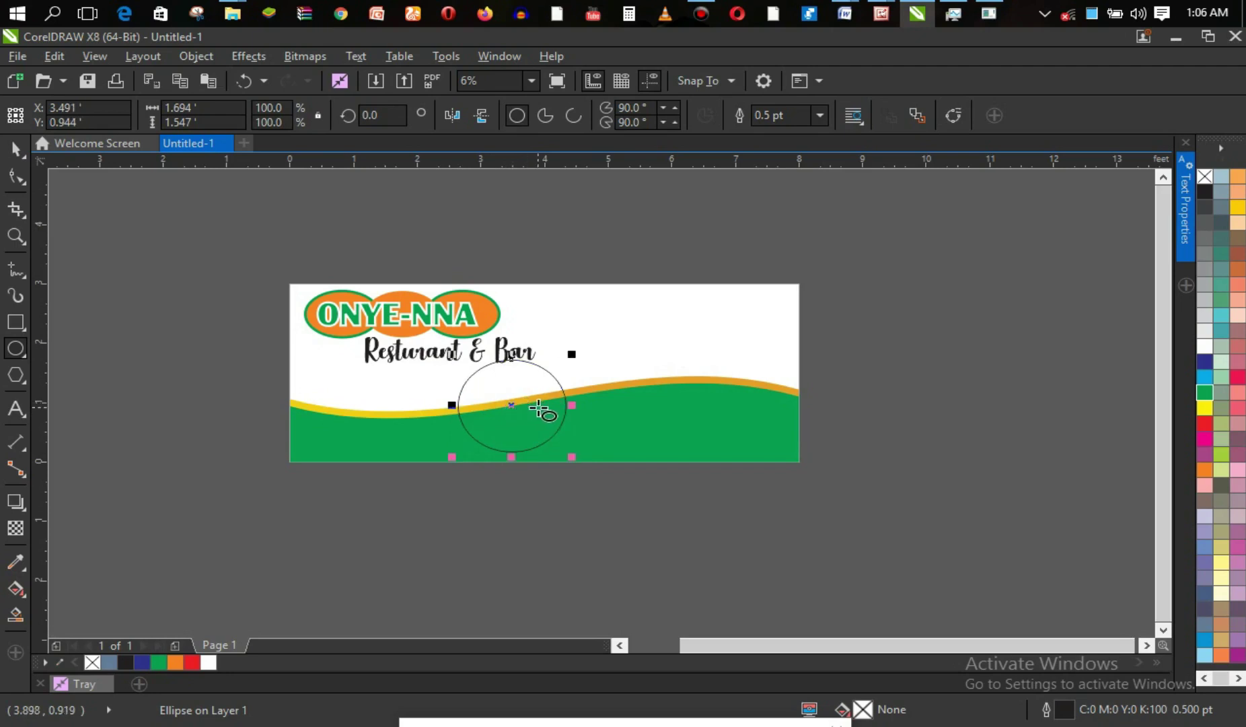
pyautogui.click(15, 147)
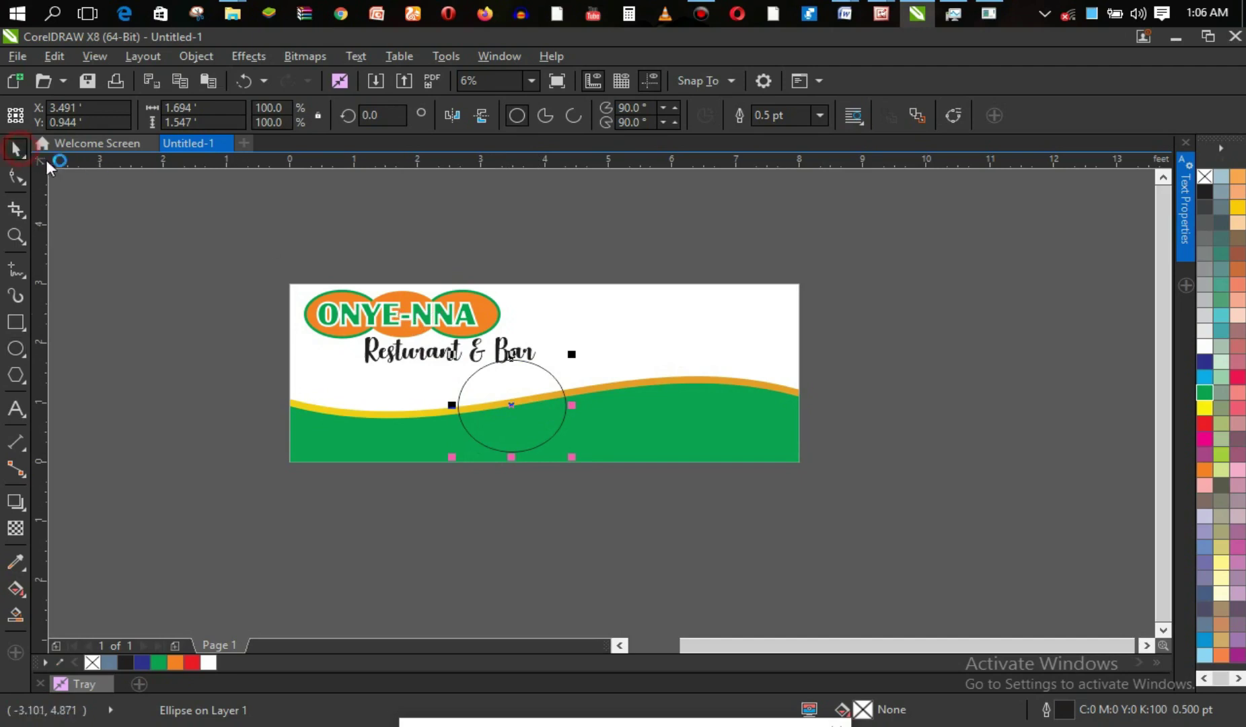
pyautogui.click(351, 355)
pyautogui.click(403, 351)
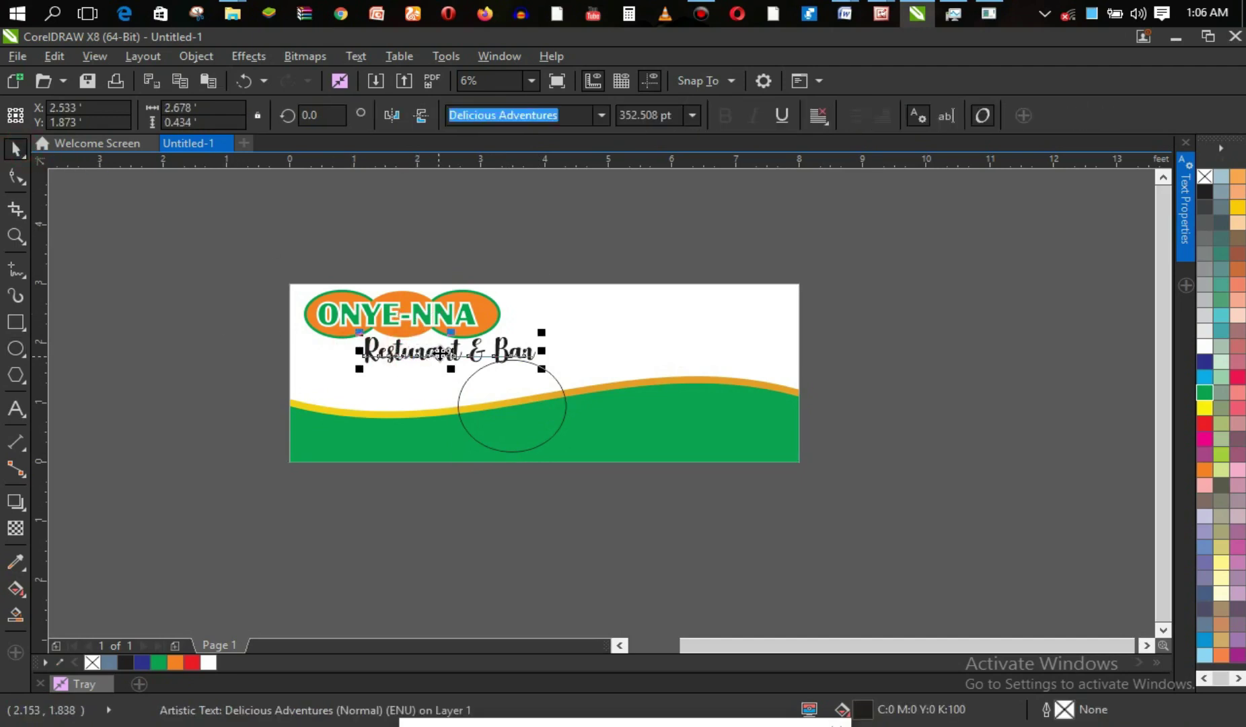
# Shift the Resturant & Bar text slightly left and shrink it a little, undoing an accidental skew.
pyautogui.moveTo(446, 352); pyautogui.dragTo(436, 350)
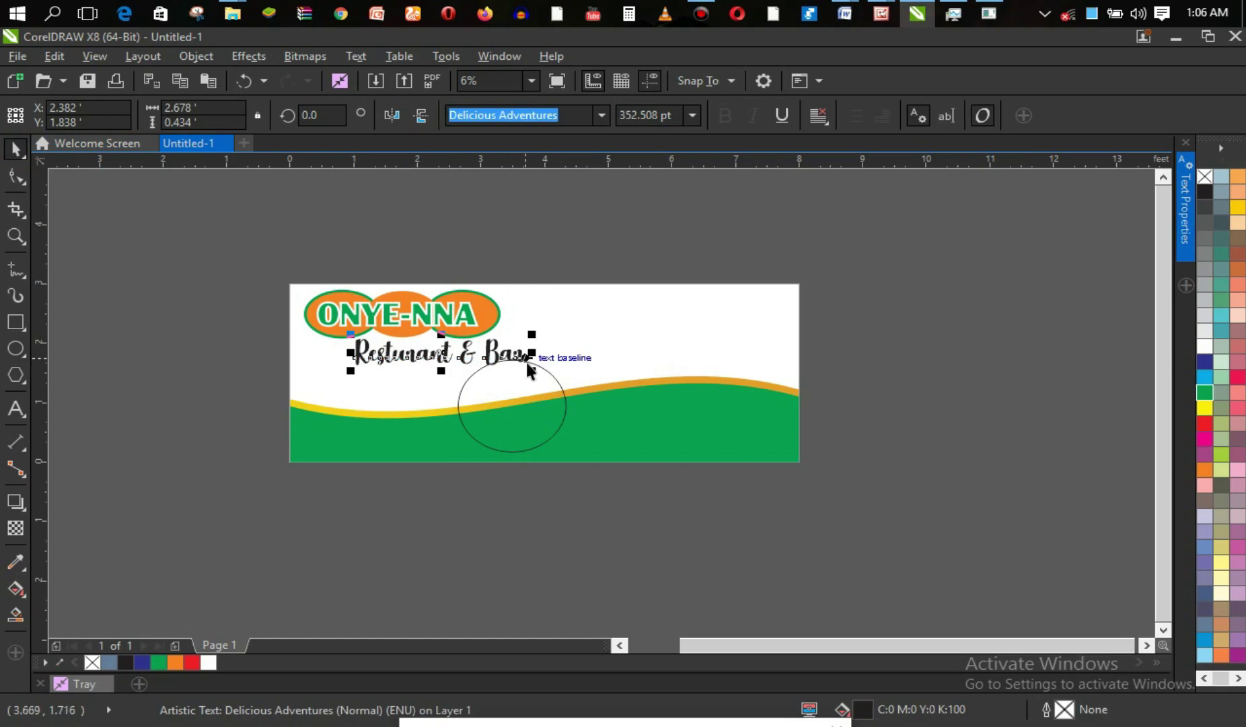
pyautogui.click(542, 394)
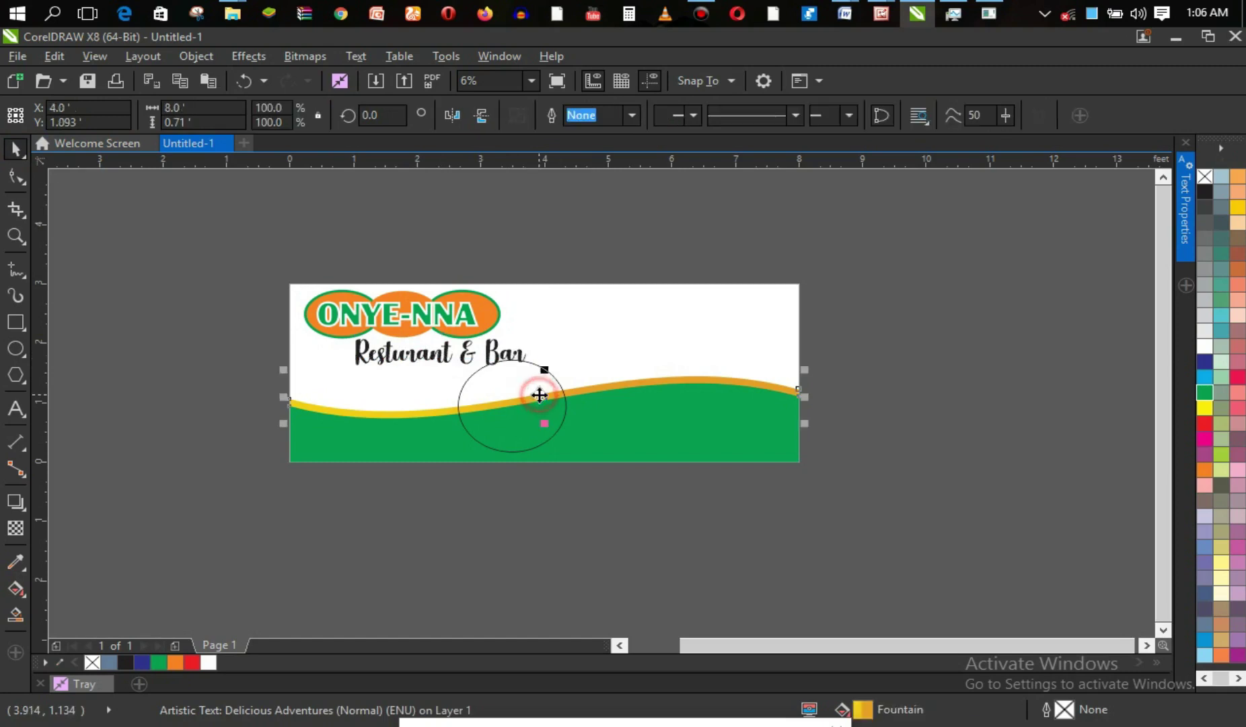
pyautogui.click(505, 353)
pyautogui.moveTo(441, 370); pyautogui.dragTo(442, 366)
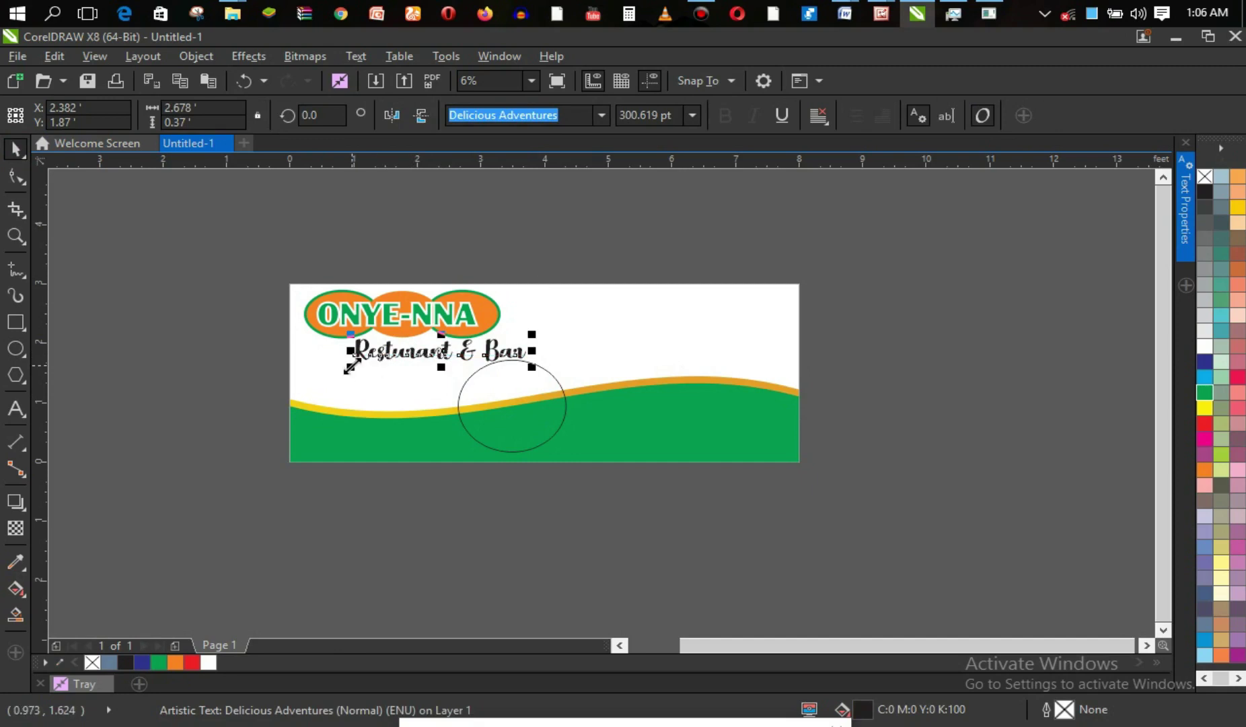
pyautogui.click(443, 350)
pyautogui.click(445, 351)
pyautogui.click(444, 351)
pyautogui.moveTo(444, 334); pyautogui.dragTo(460, 333)
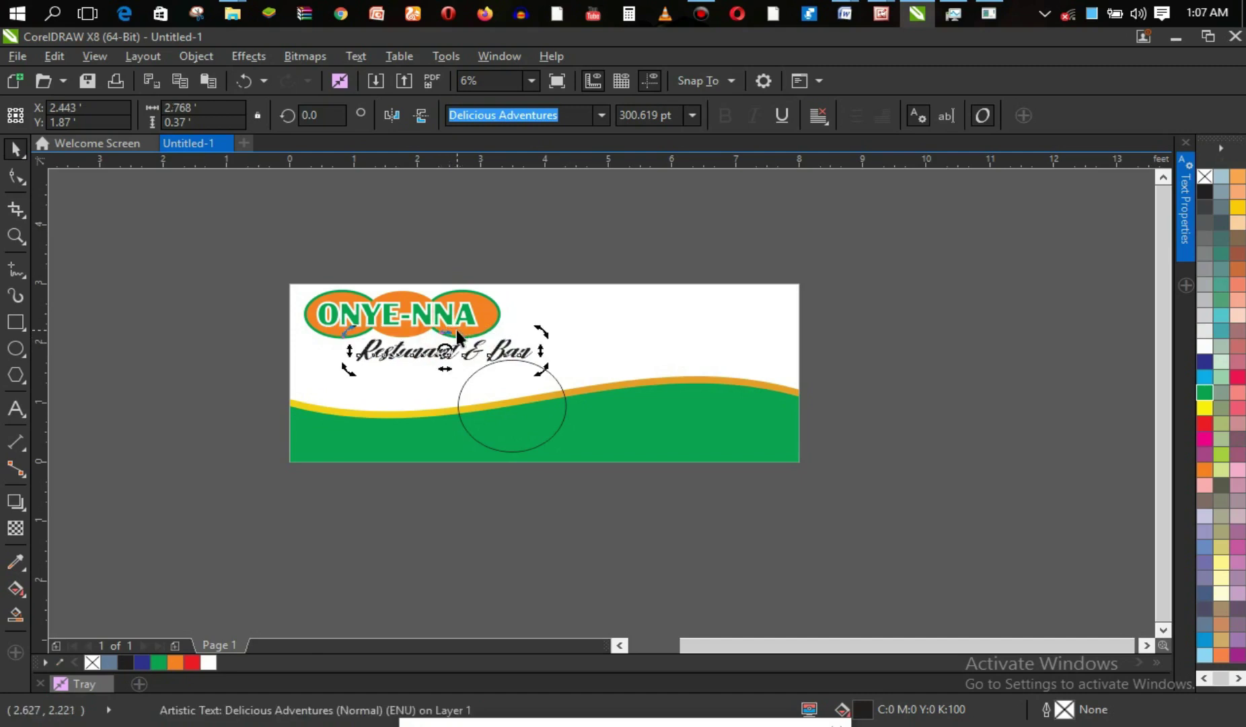
pyautogui.hotkey('ctrl', 'z')
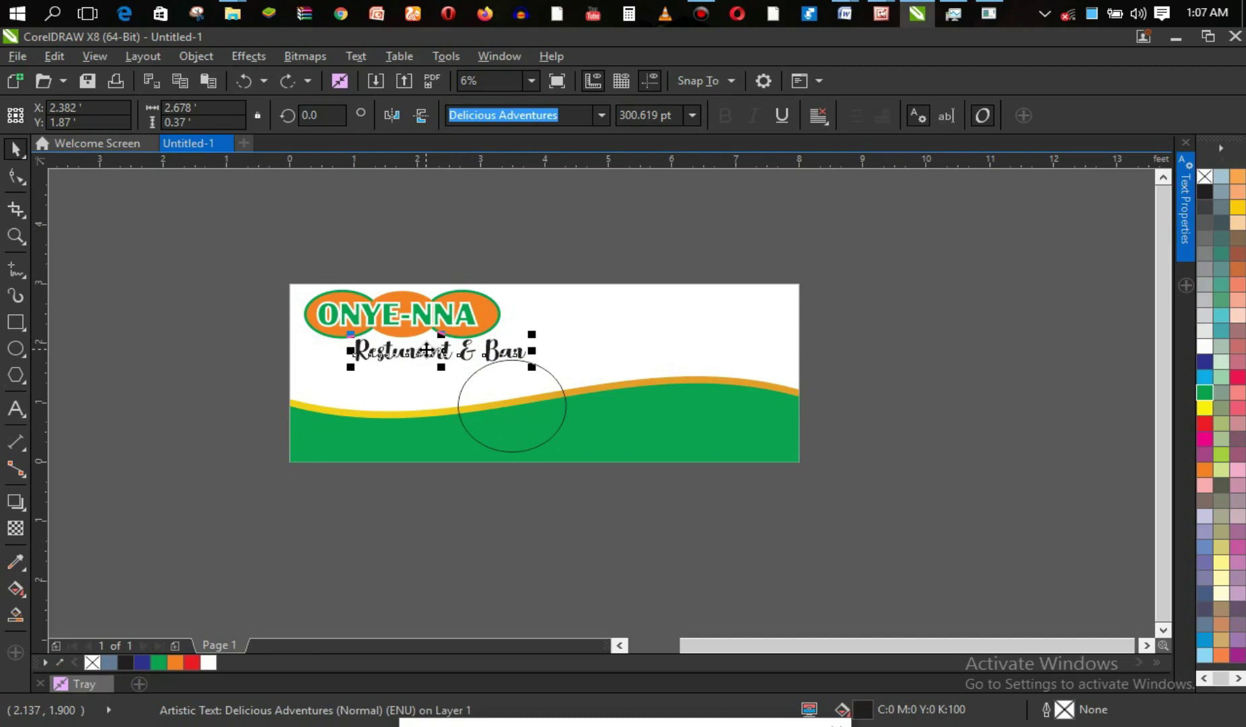
# Select all of the tagline's characters and bring up its text properties.
pyautogui.press('F8')
pyautogui.hotkey('ctrl', 'a')
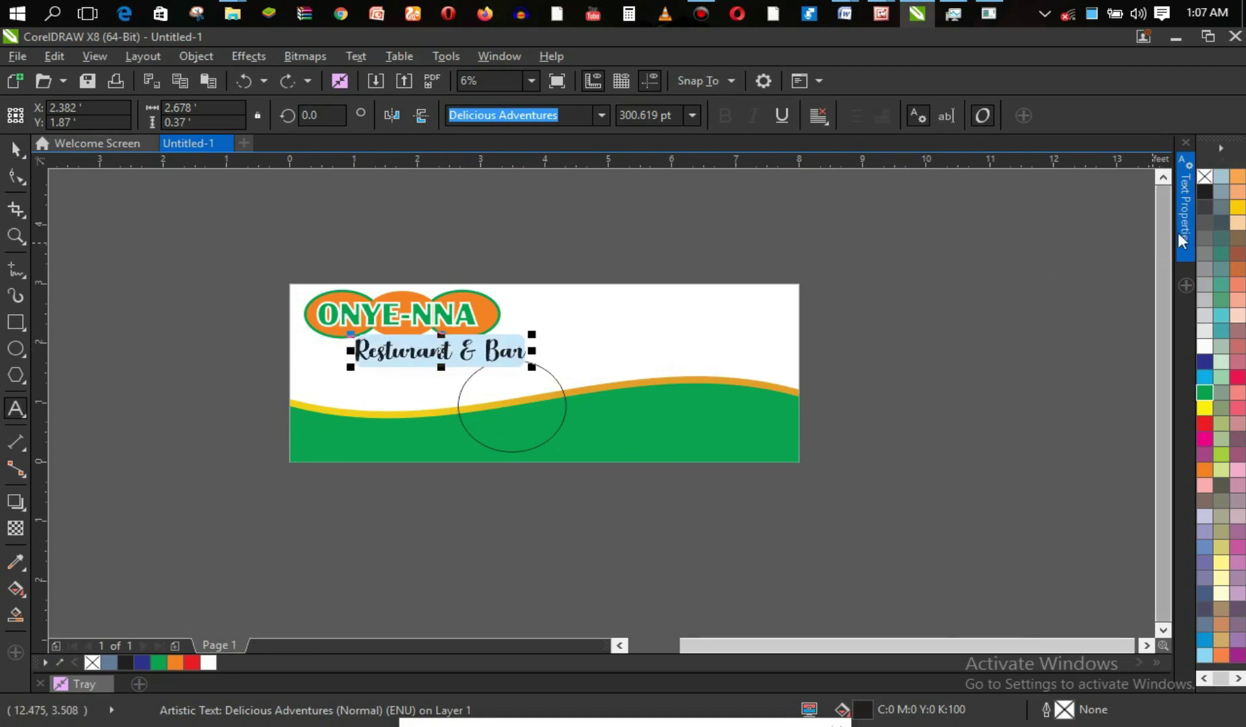
pyautogui.click(1187, 232)
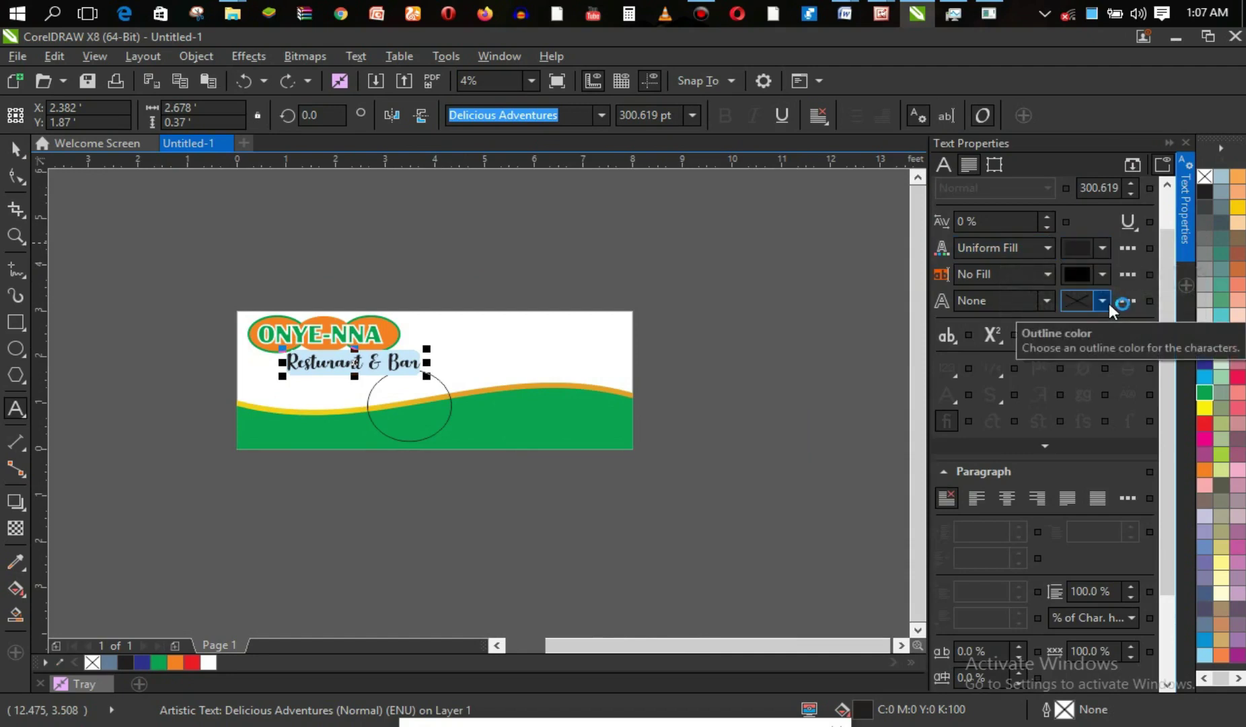
# Review the tagline's text properties, keeping no outline and no underline.
pyautogui.moveTo(1169, 349); pyautogui.dragTo(1173, 296)
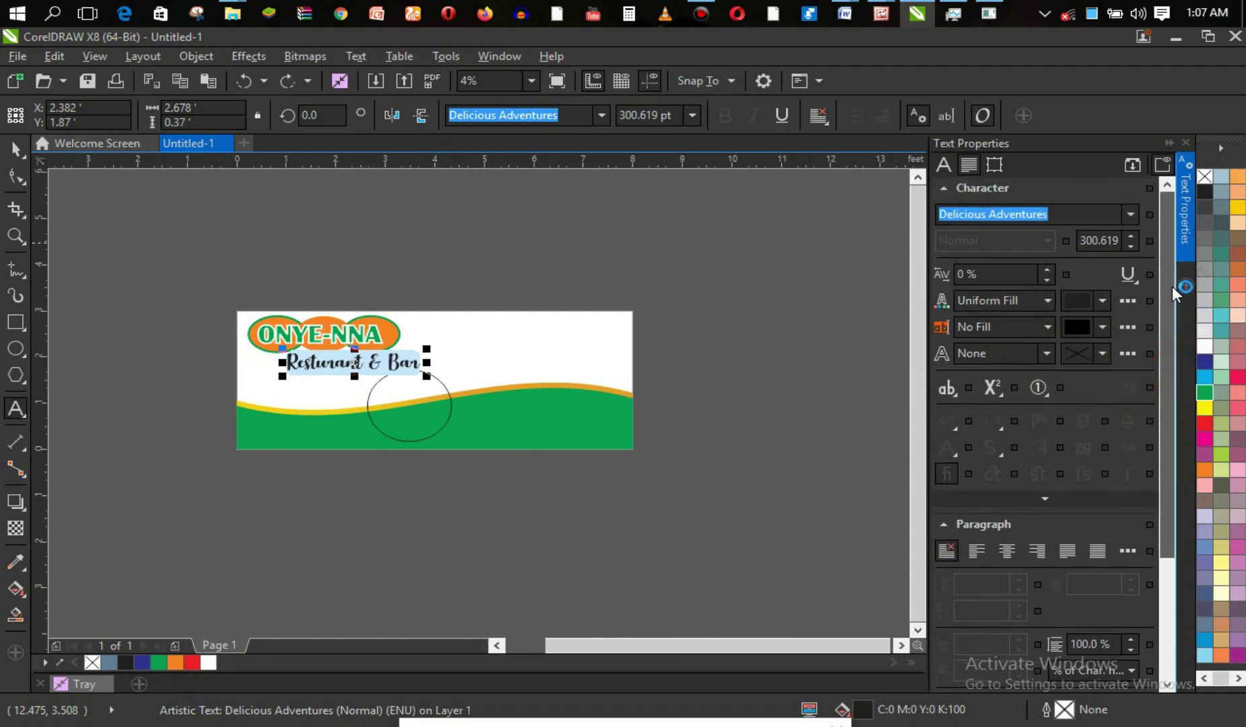
pyautogui.moveTo(1175, 295)
pyautogui.mouseDown()
pyautogui.moveTo(1188, 453)
pyautogui.moveTo(1172, 302)
pyautogui.mouseUp()
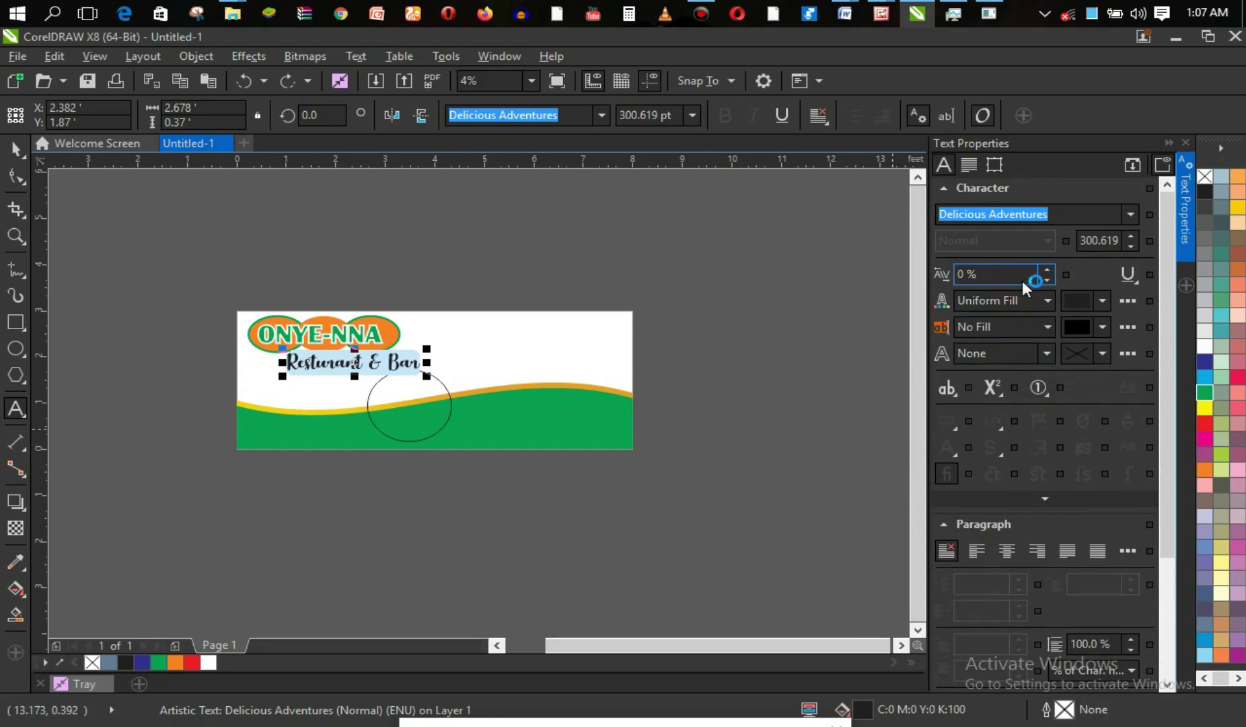
pyautogui.click(1050, 326)
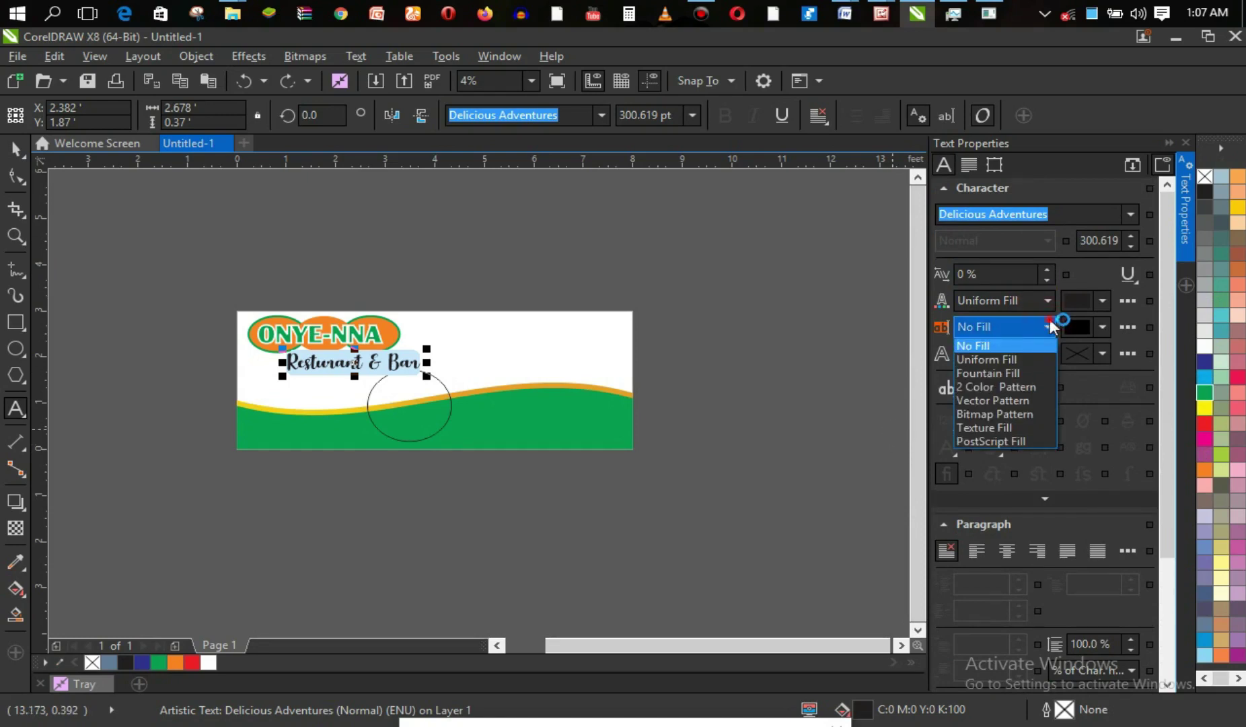
pyautogui.click(1050, 326)
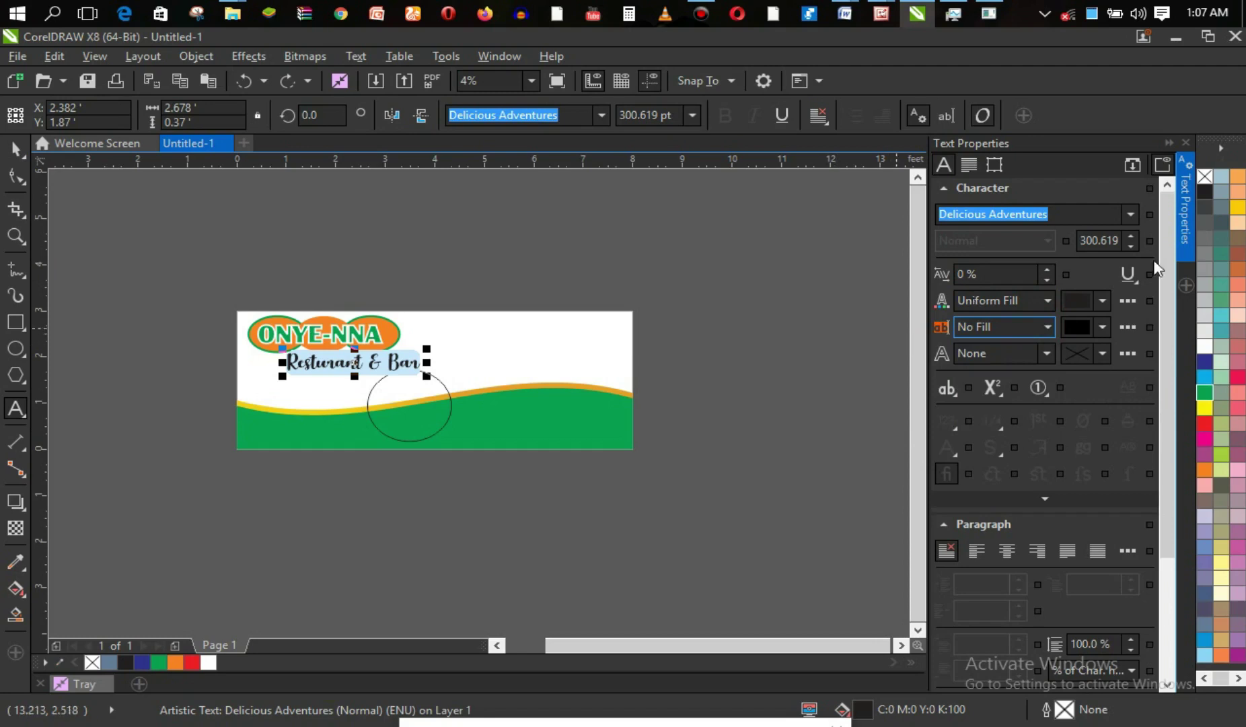
pyautogui.click(1130, 273)
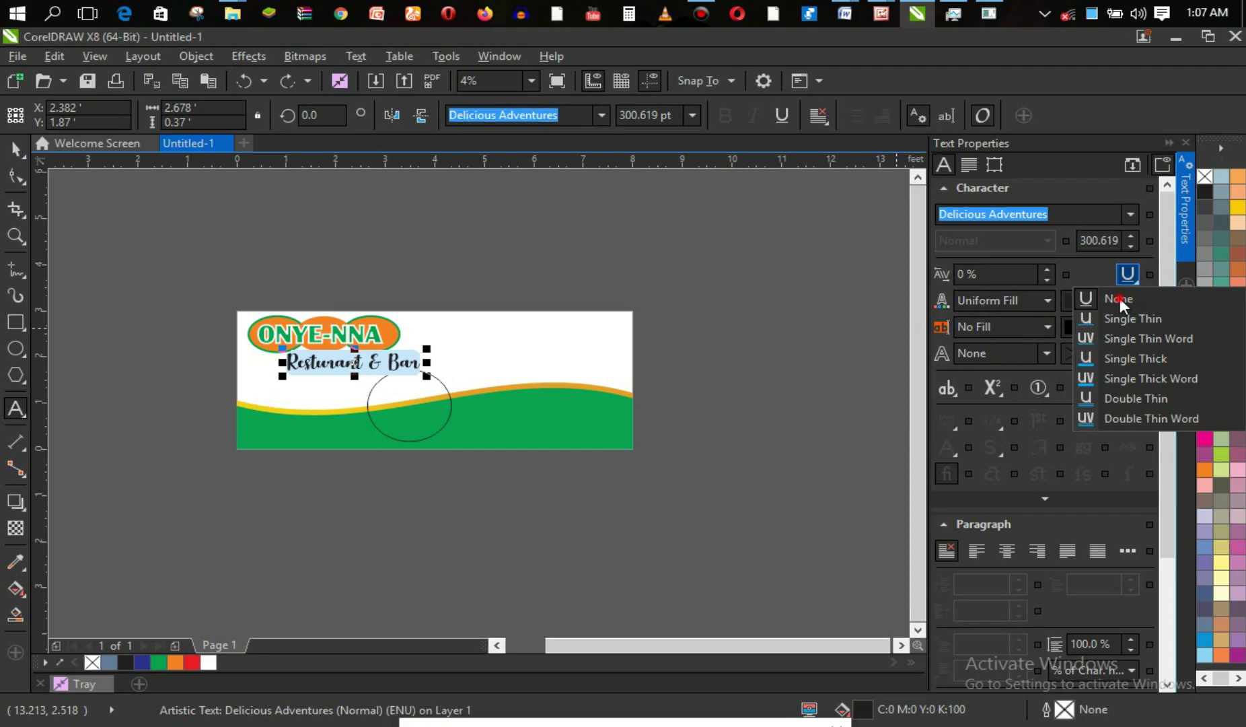
pyautogui.click(1120, 298)
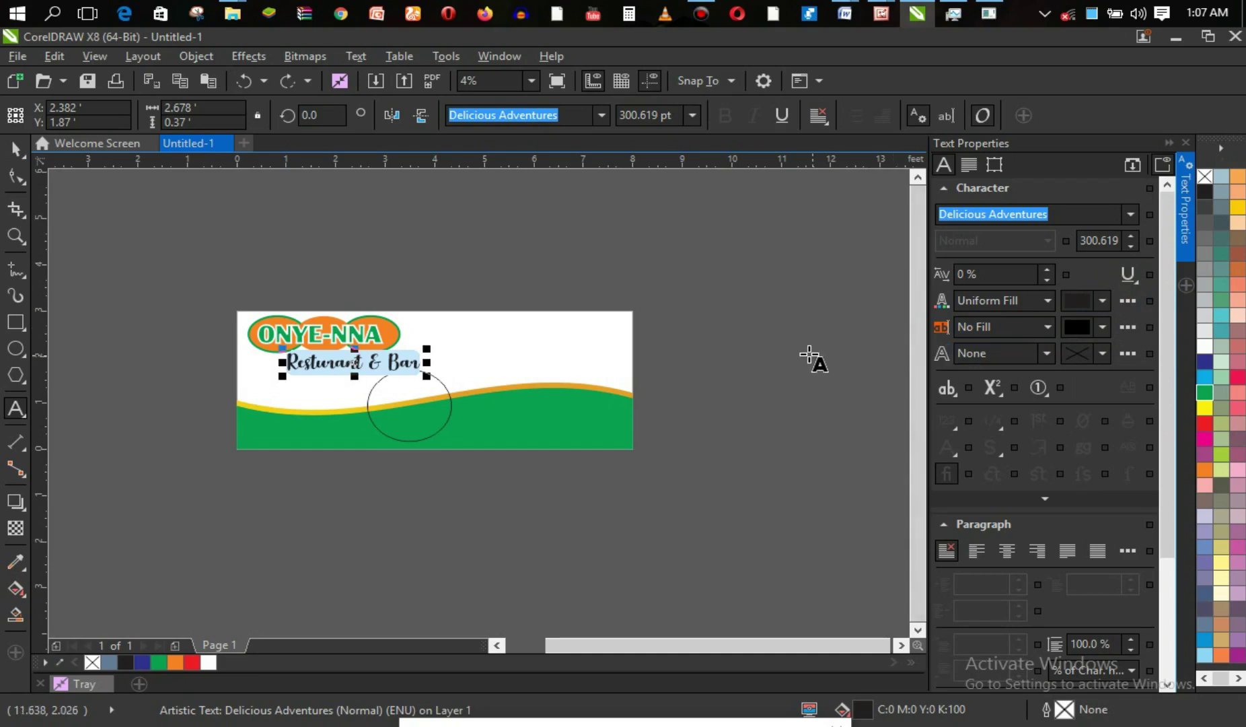
pyautogui.click(1128, 300)
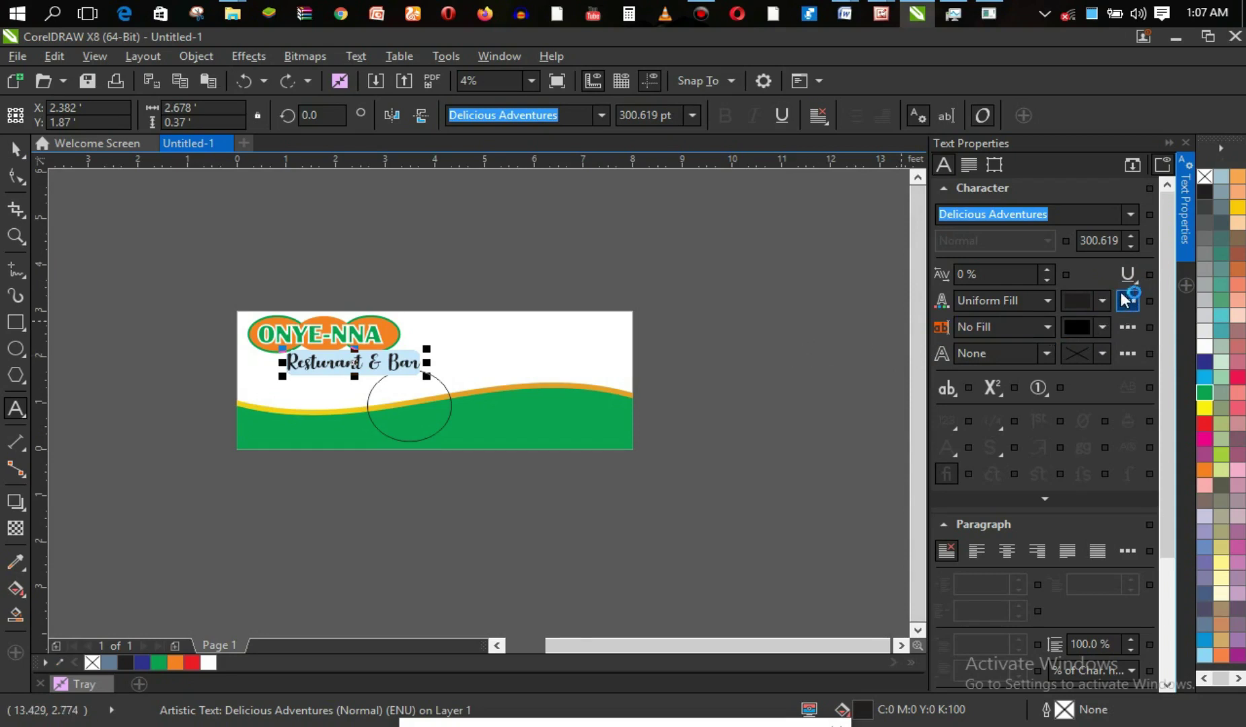
# Insert a space between the ampersand and 'Bar' in the tagline.
pyautogui.click(385, 366)
pyautogui.hotkey('ctrl', 'a')
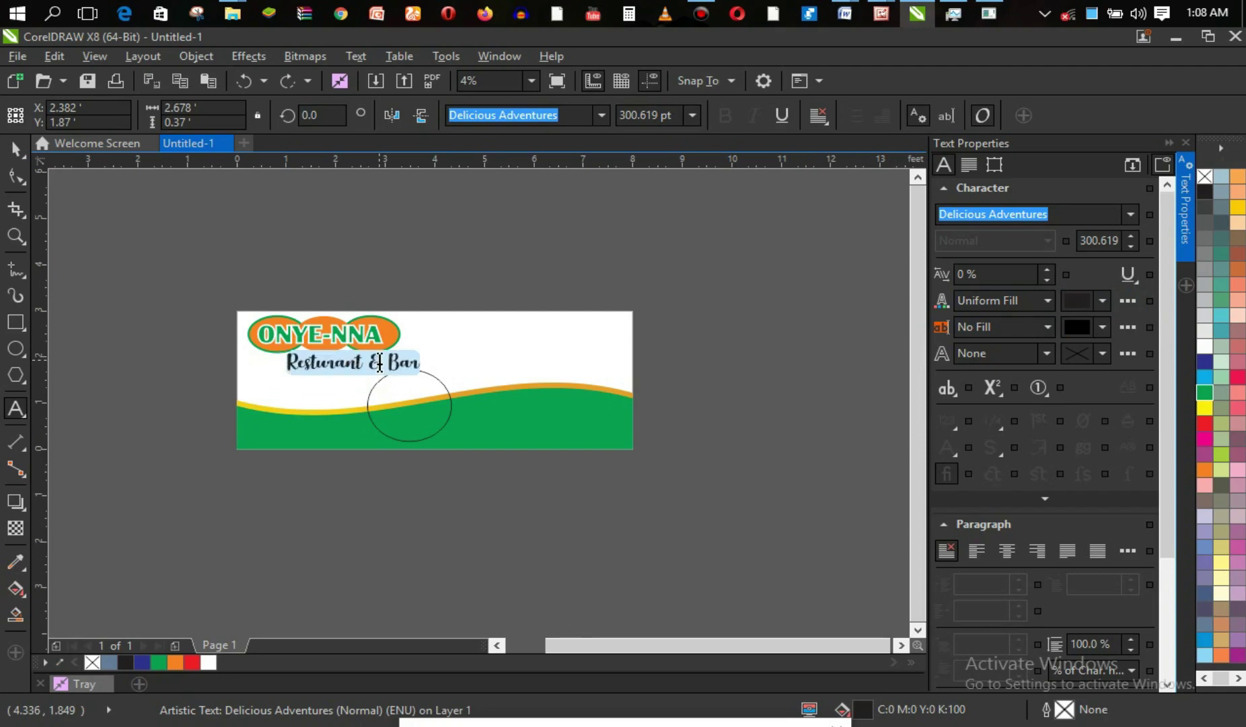
pyautogui.click(377, 364)
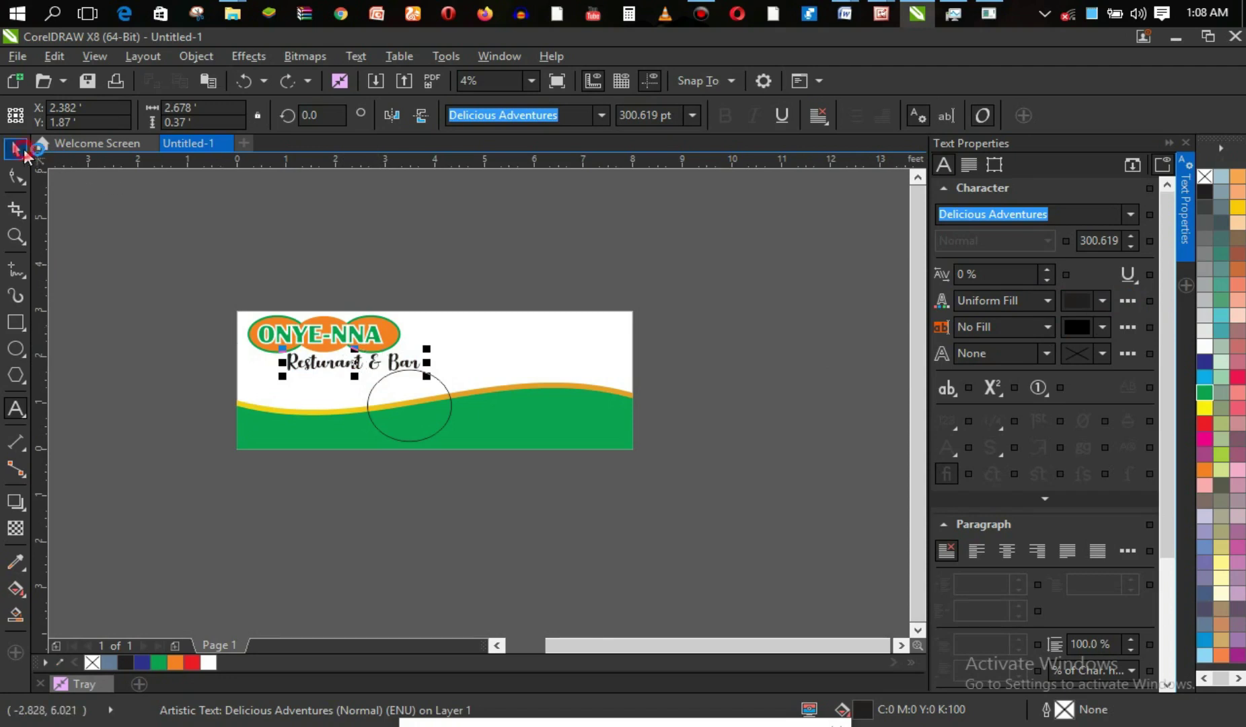
pyautogui.click(25, 152)
# Reselect the Resturant & Bar text and shift it slightly left and down.
pyautogui.click(113, 218)
pyautogui.click(346, 366)
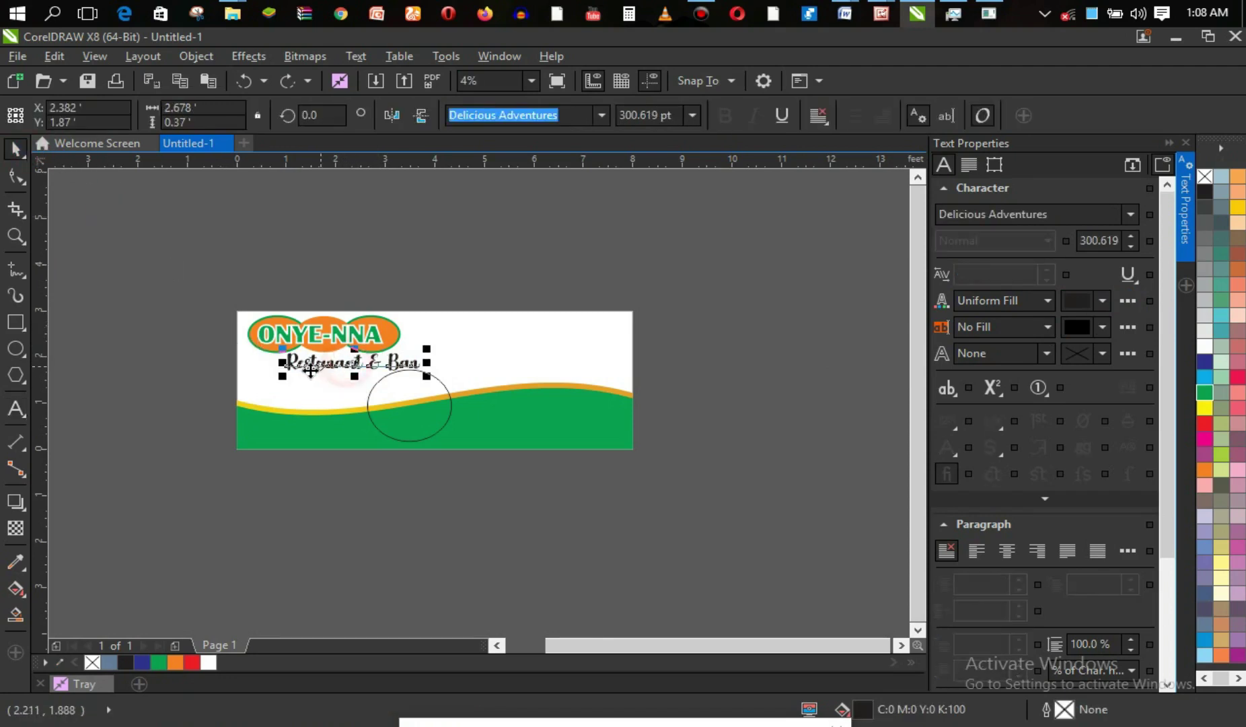
pyautogui.click(355, 360)
pyautogui.moveTo(356, 351); pyautogui.dragTo(358, 350)
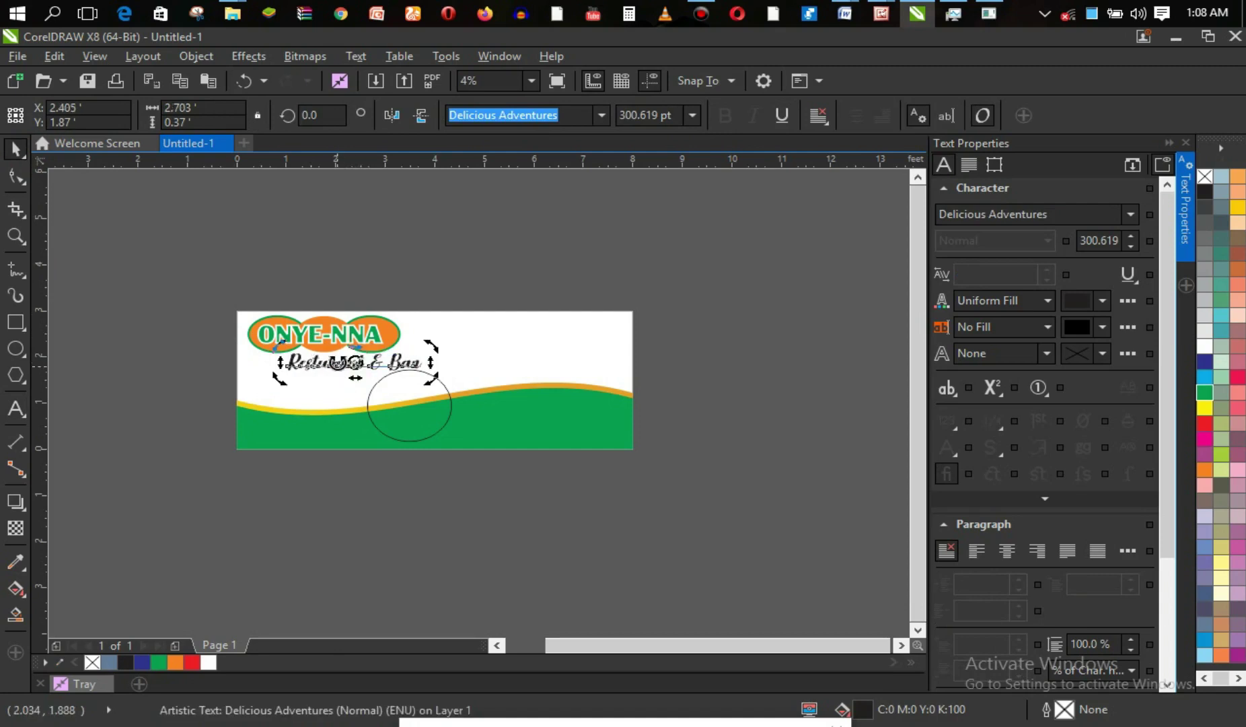
pyautogui.click(200, 329)
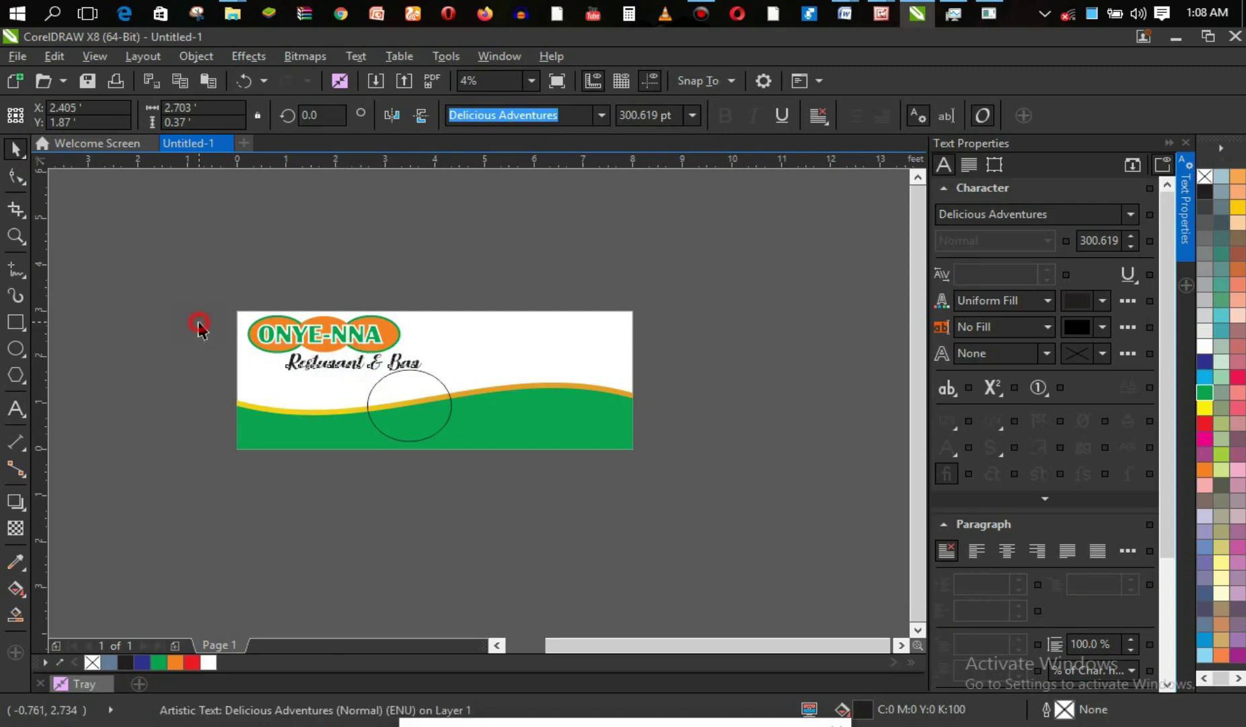
pyautogui.click(345, 363)
pyautogui.click(357, 363)
pyautogui.moveTo(356, 363)
pyautogui.mouseDown()
pyautogui.moveTo(366, 364)
pyautogui.moveTo(353, 364)
pyautogui.mouseUp()
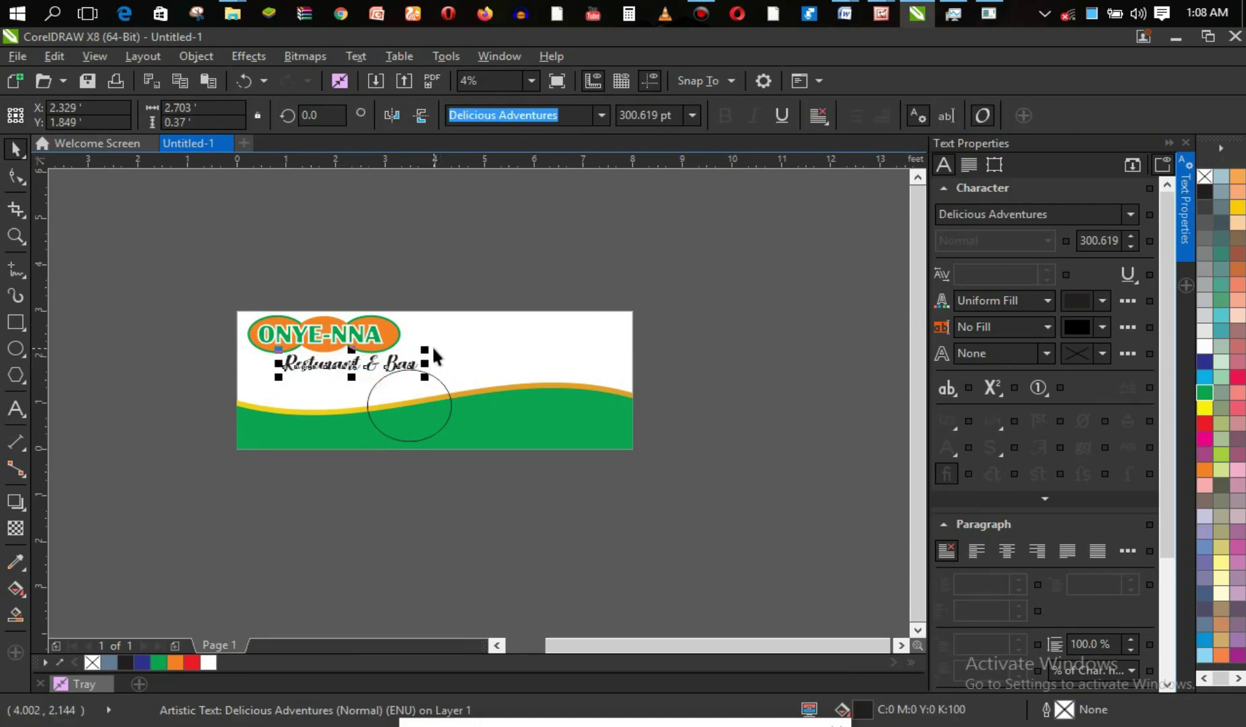
# Select the circle and give it a thick Light Orange outline.
pyautogui.click(438, 408)
pyautogui.moveTo(436, 408); pyautogui.dragTo(436, 408)
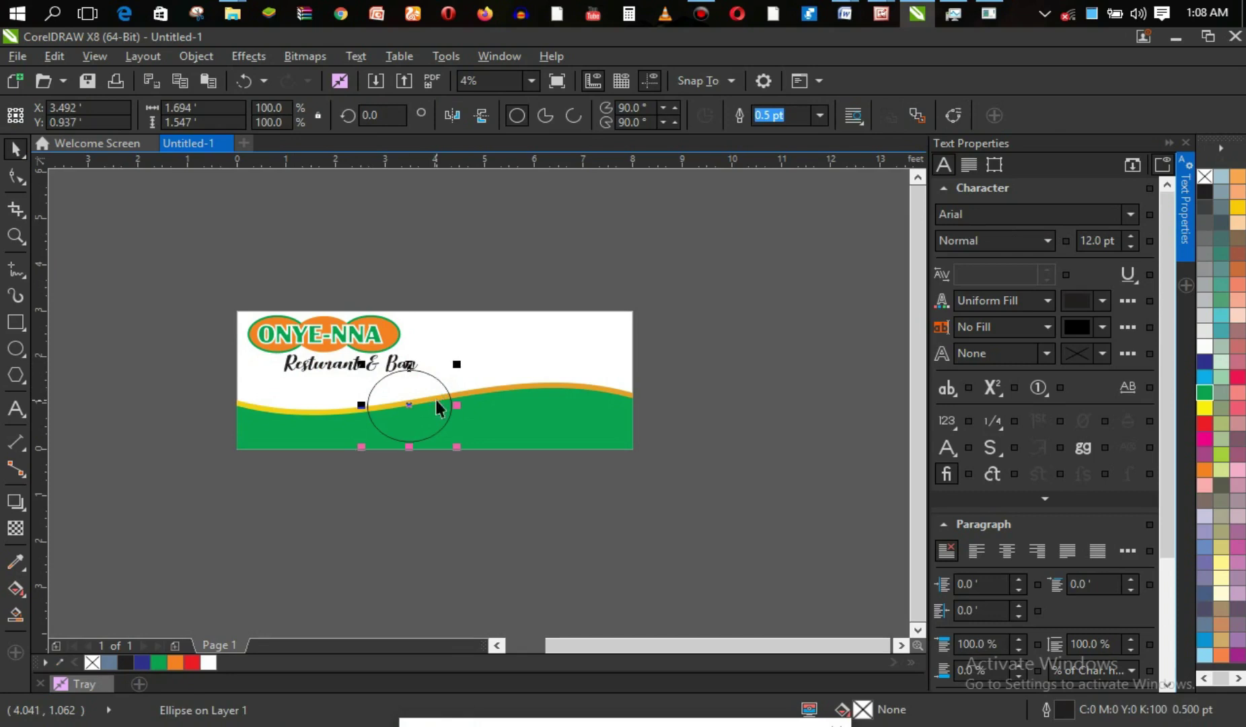
pyautogui.click(1169, 142)
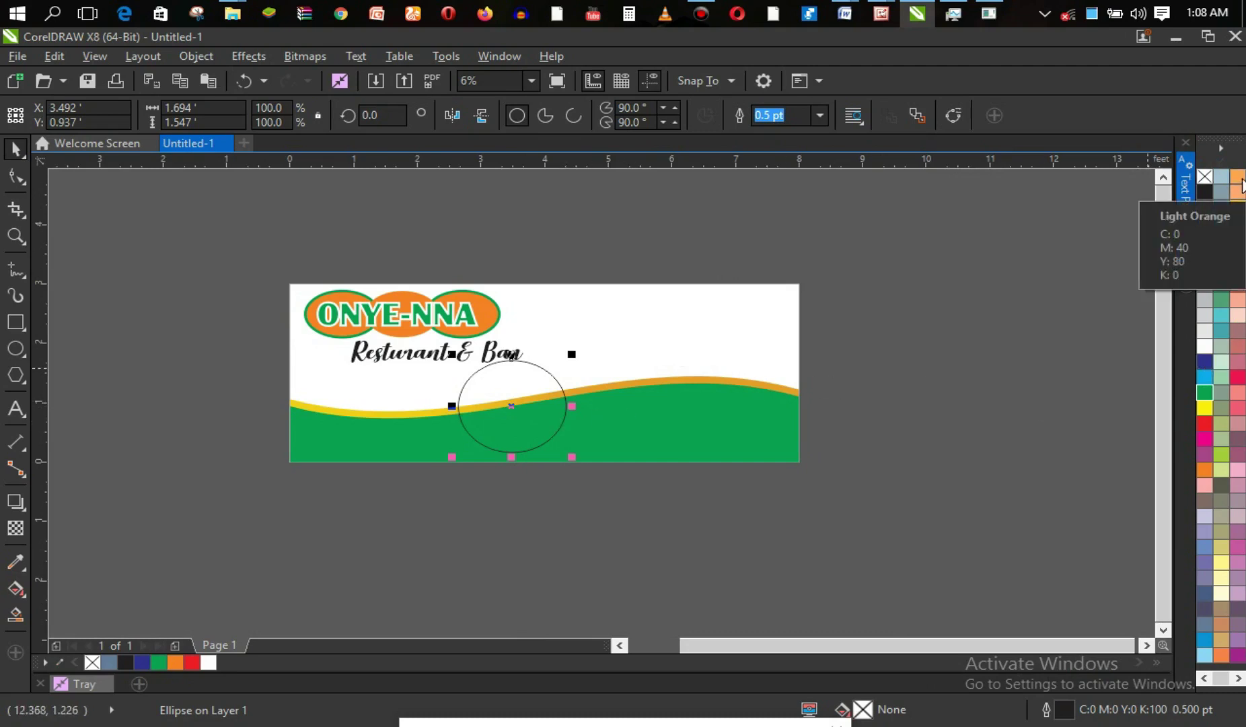
pyautogui.rightClick(1242, 181)
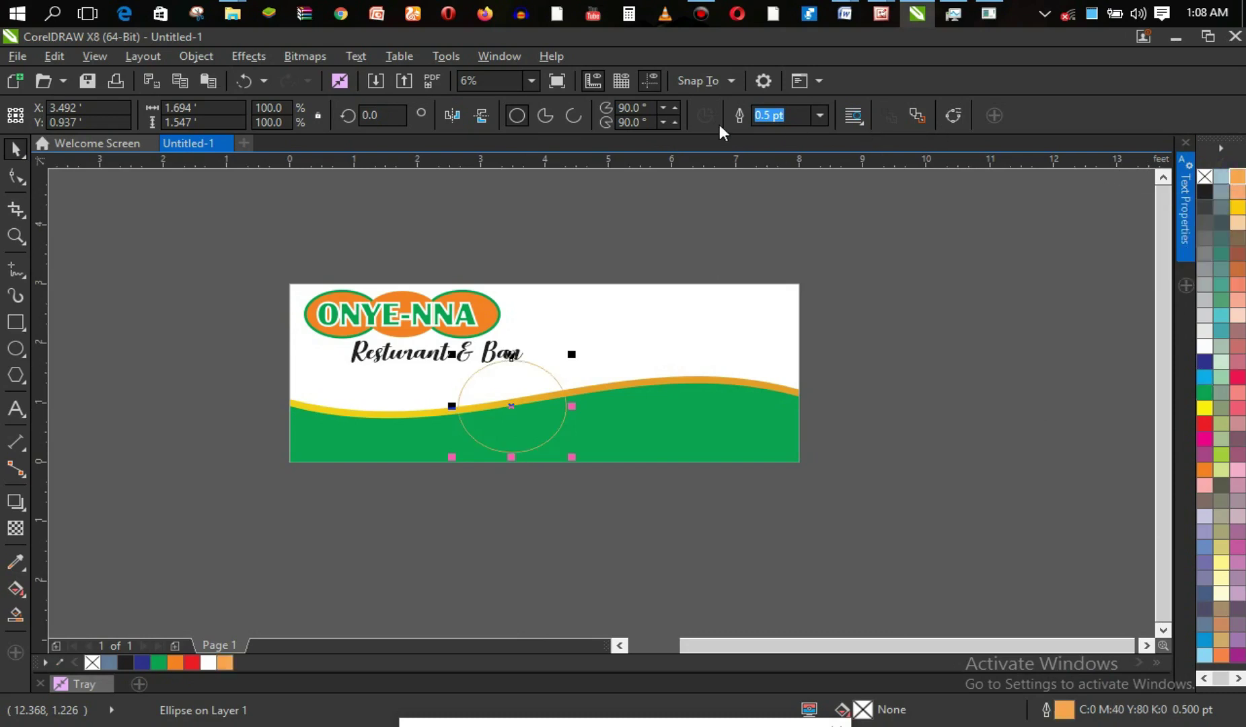
pyautogui.click(820, 115)
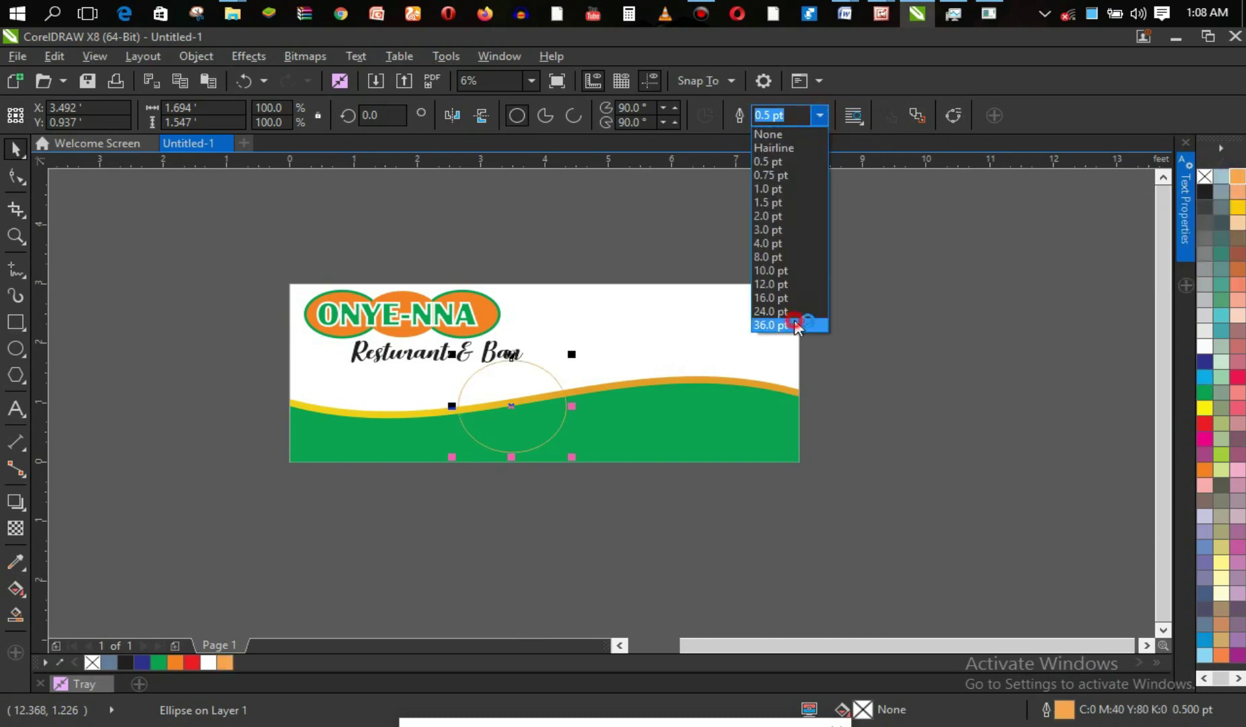
pyautogui.click(796, 325)
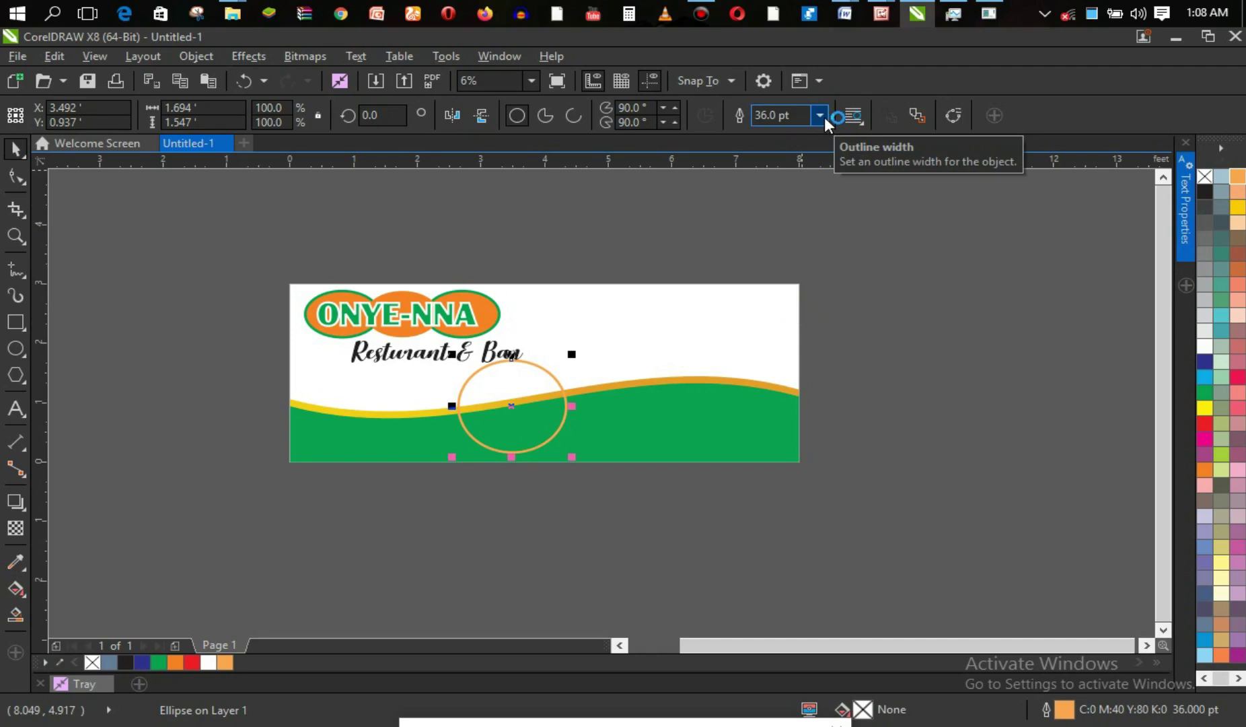
# Set the circle's outline width to 45 pt and fill it with 90% Black.
pyautogui.click(825, 118)
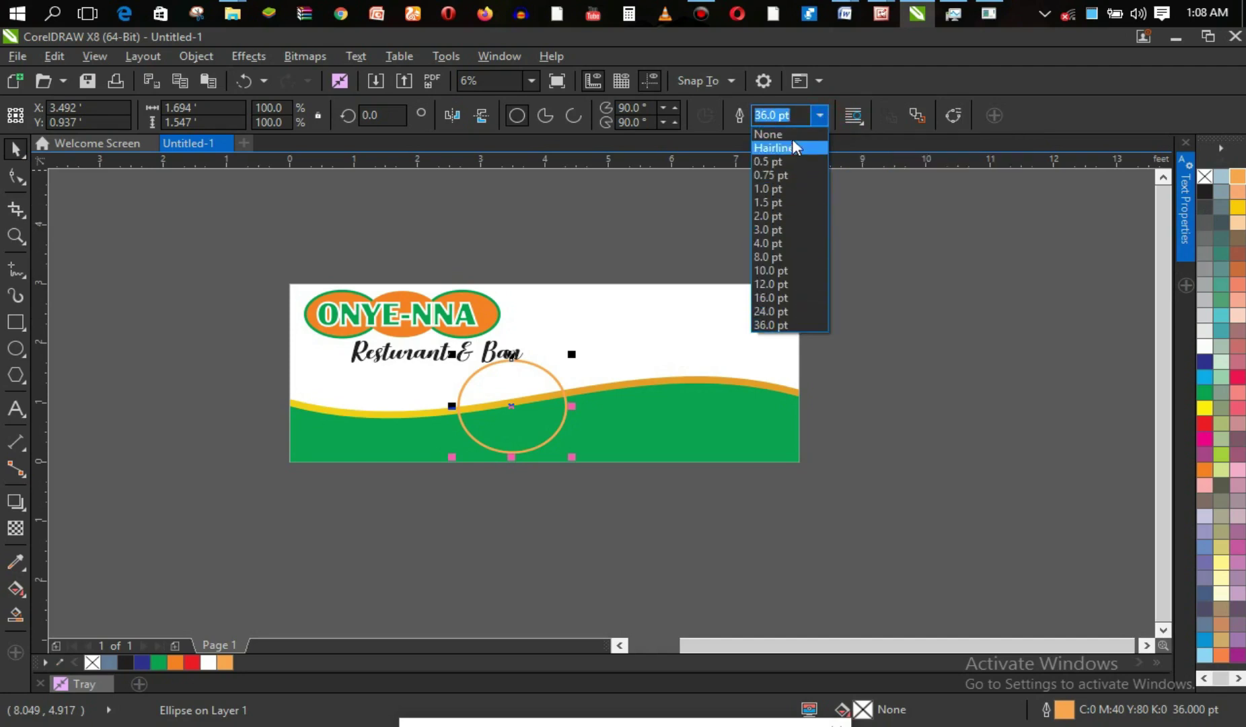
pyautogui.click(773, 117)
pyautogui.click(770, 115)
pyautogui.doubleClick(768, 116)
pyautogui.write('4')
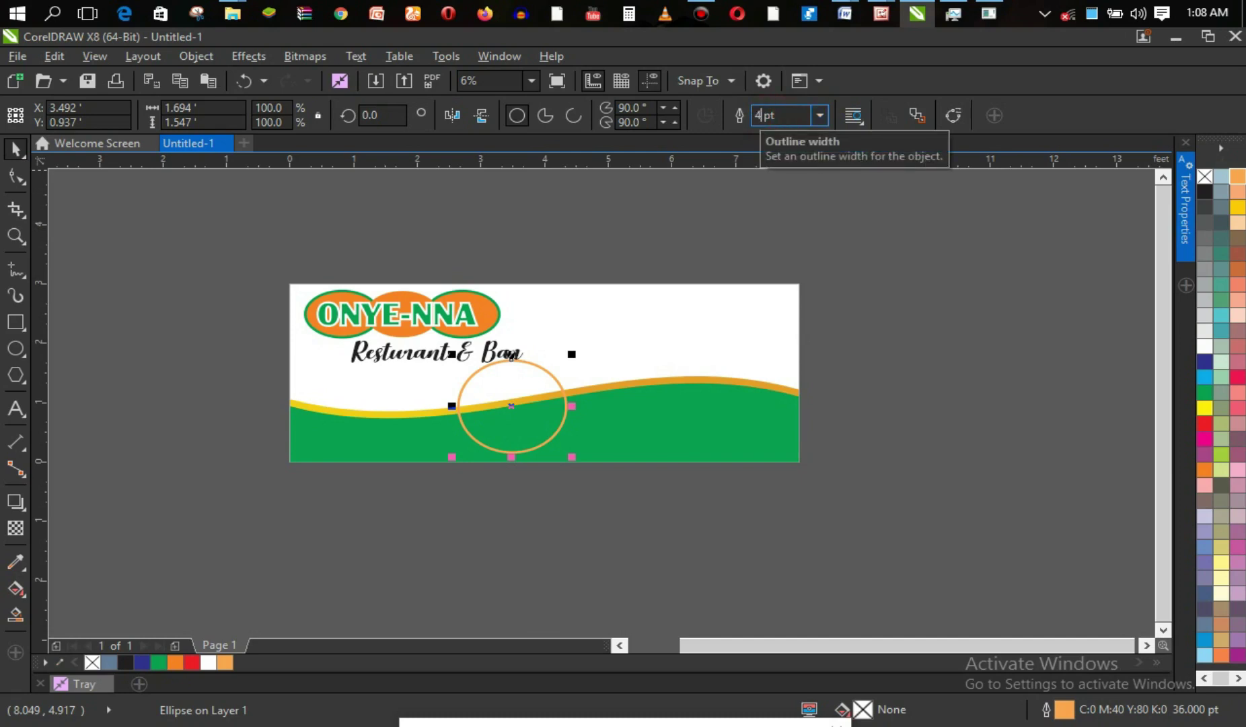
pyautogui.press('Return')
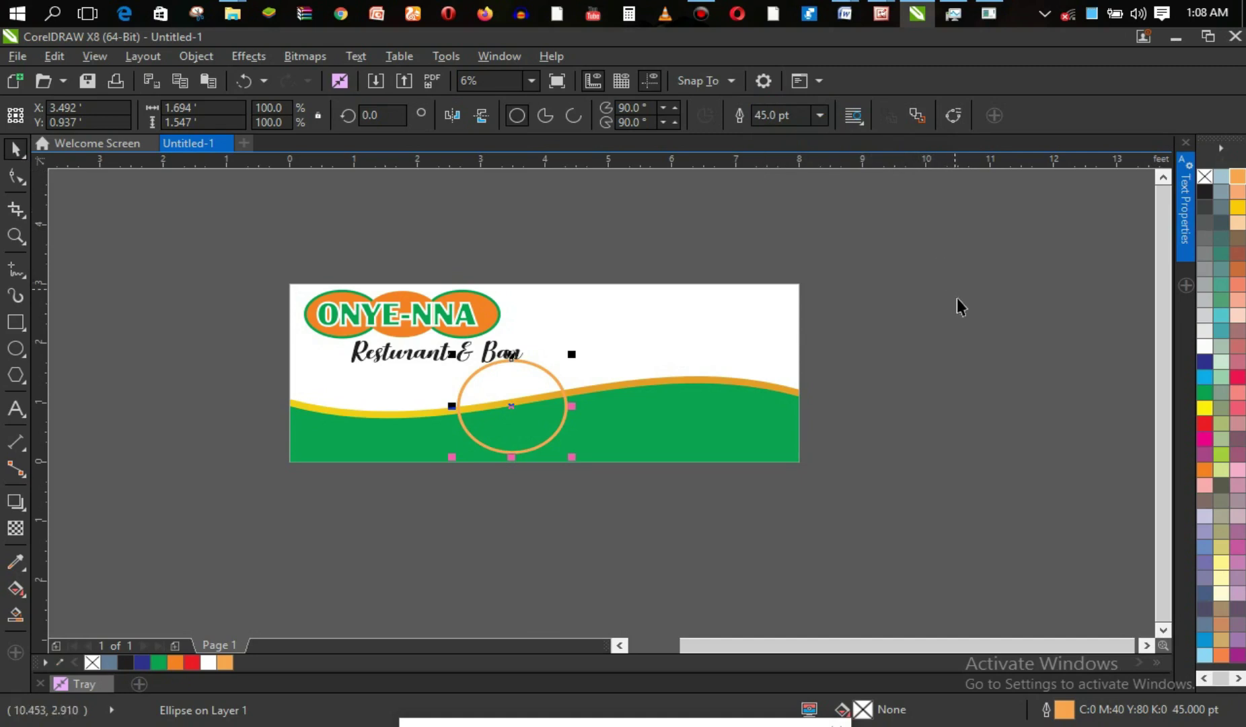
pyautogui.click(1208, 208)
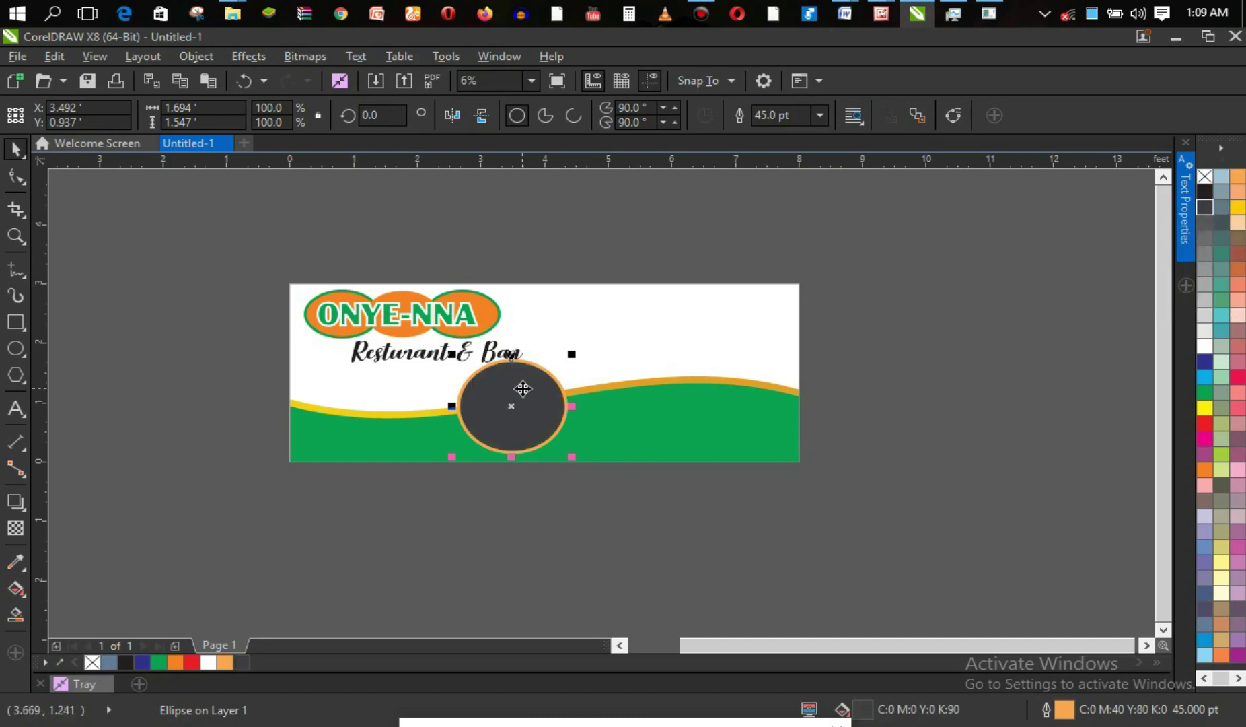
pyautogui.click(245, 398)
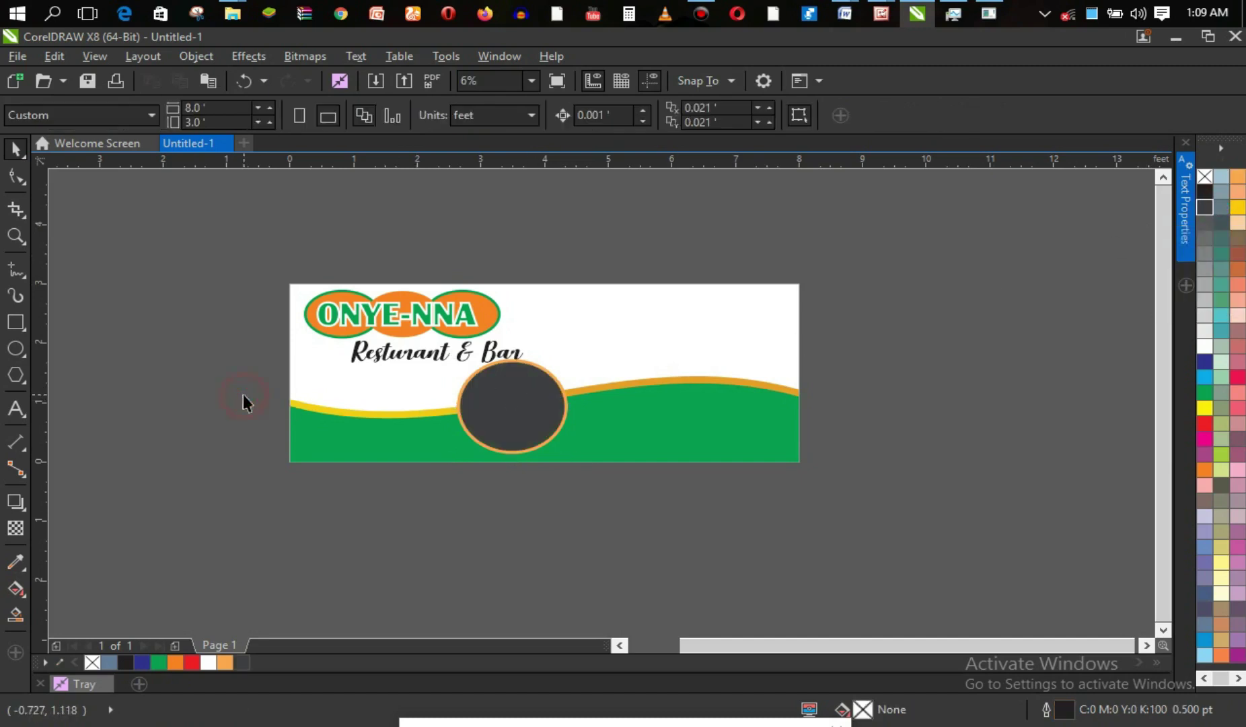
pyautogui.click(438, 355)
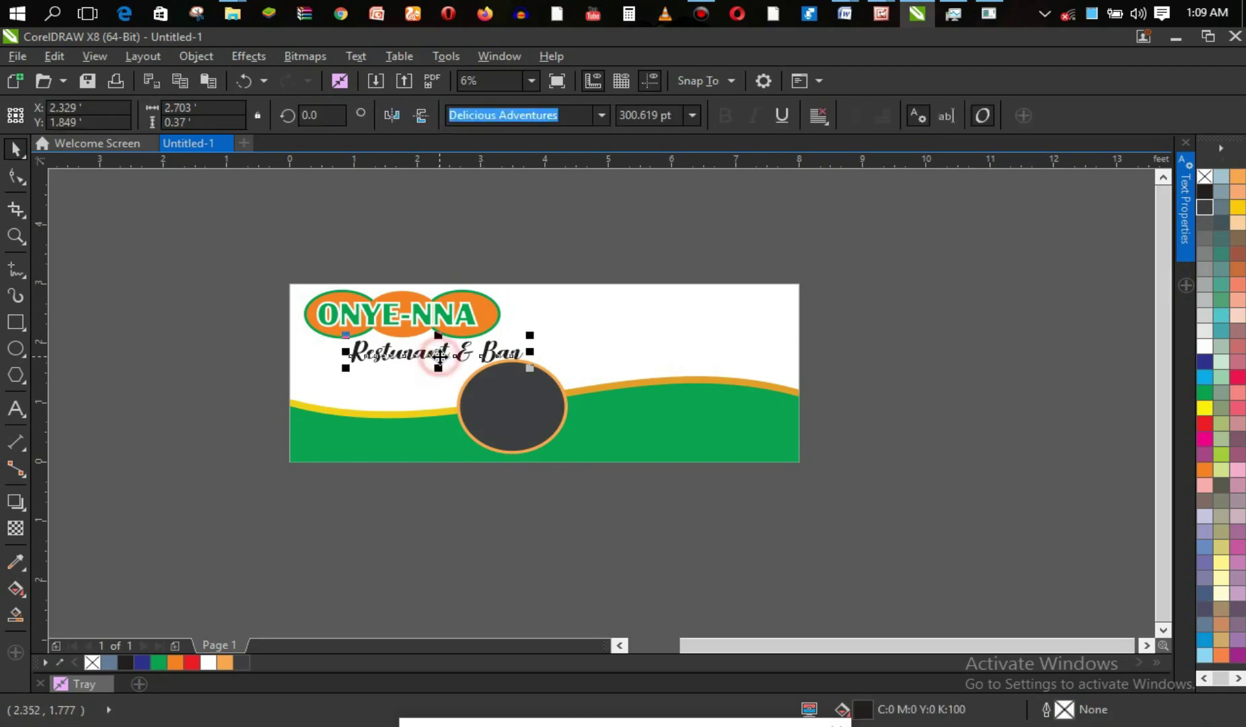
pyautogui.moveTo(438, 354); pyautogui.dragTo(438, 354)
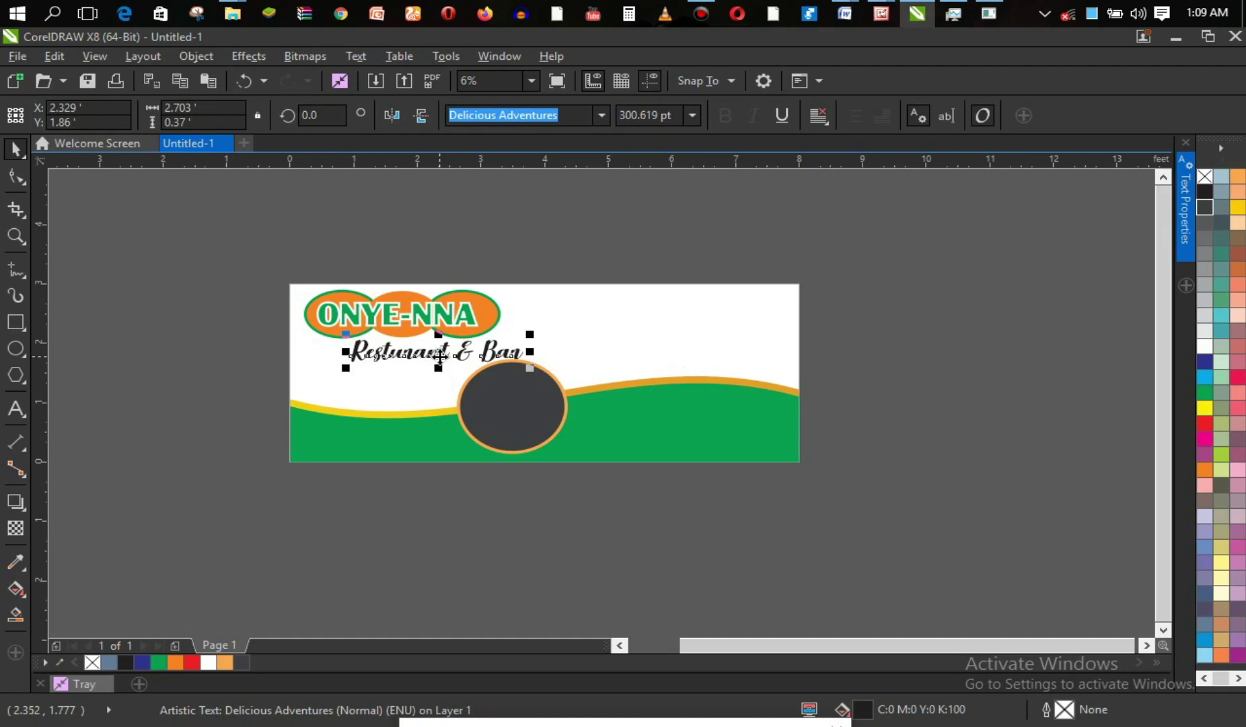
pyautogui.click(898, 357)
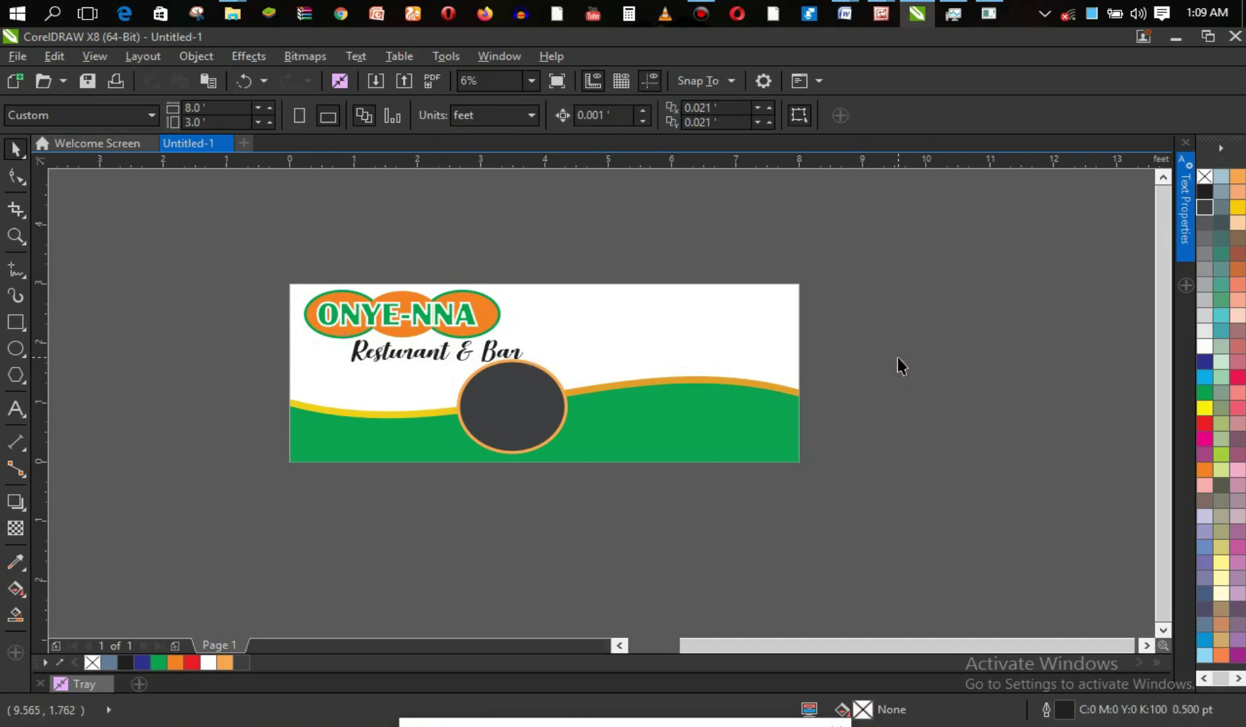
pyautogui.click(504, 414)
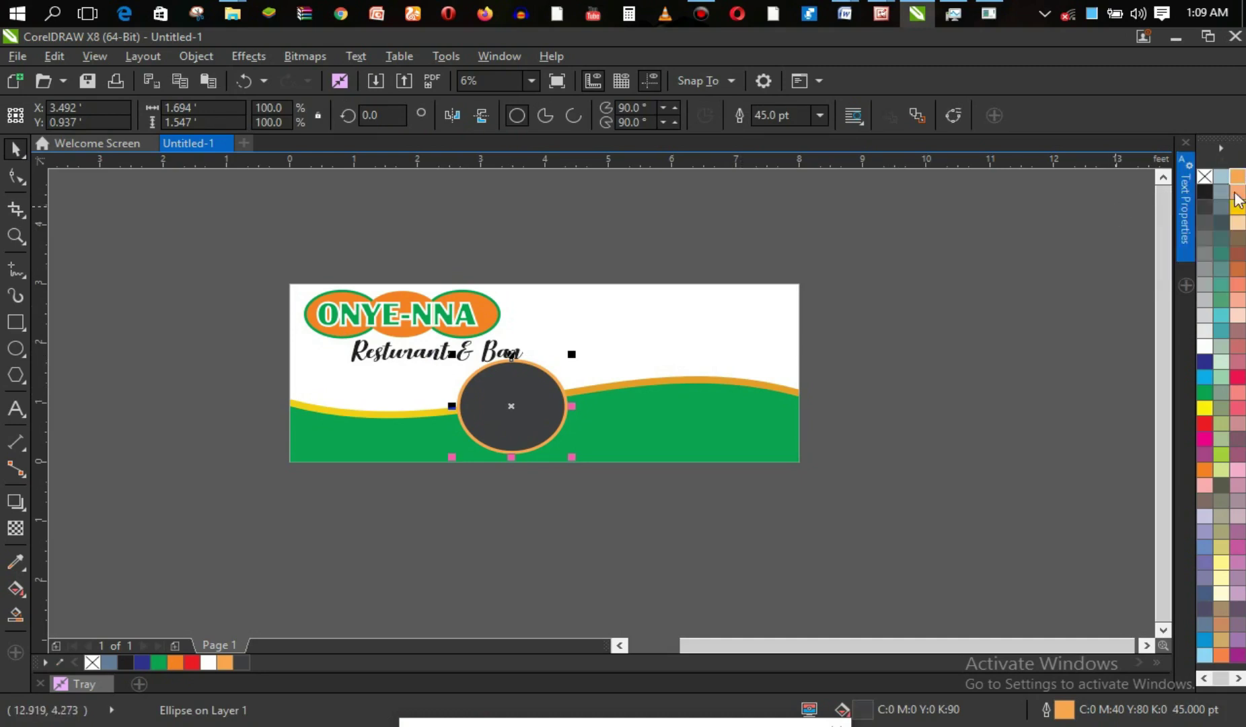
pyautogui.rightClick(1237, 202)
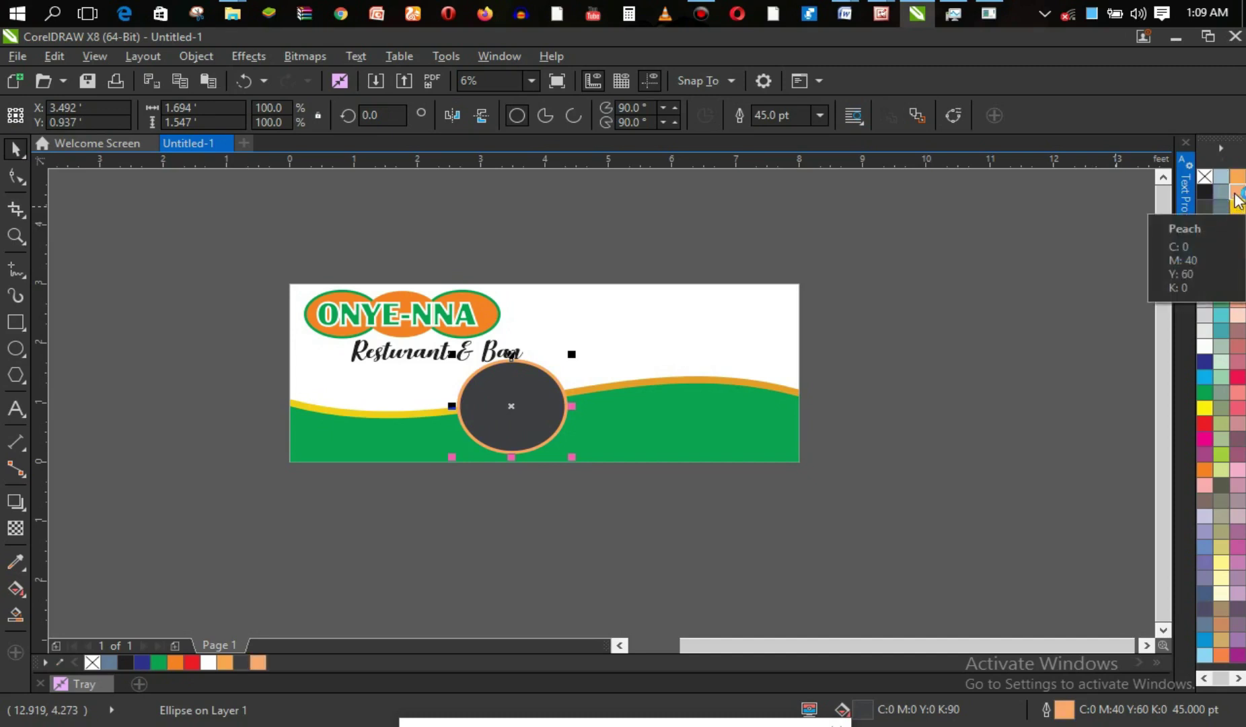
pyautogui.click(937, 311)
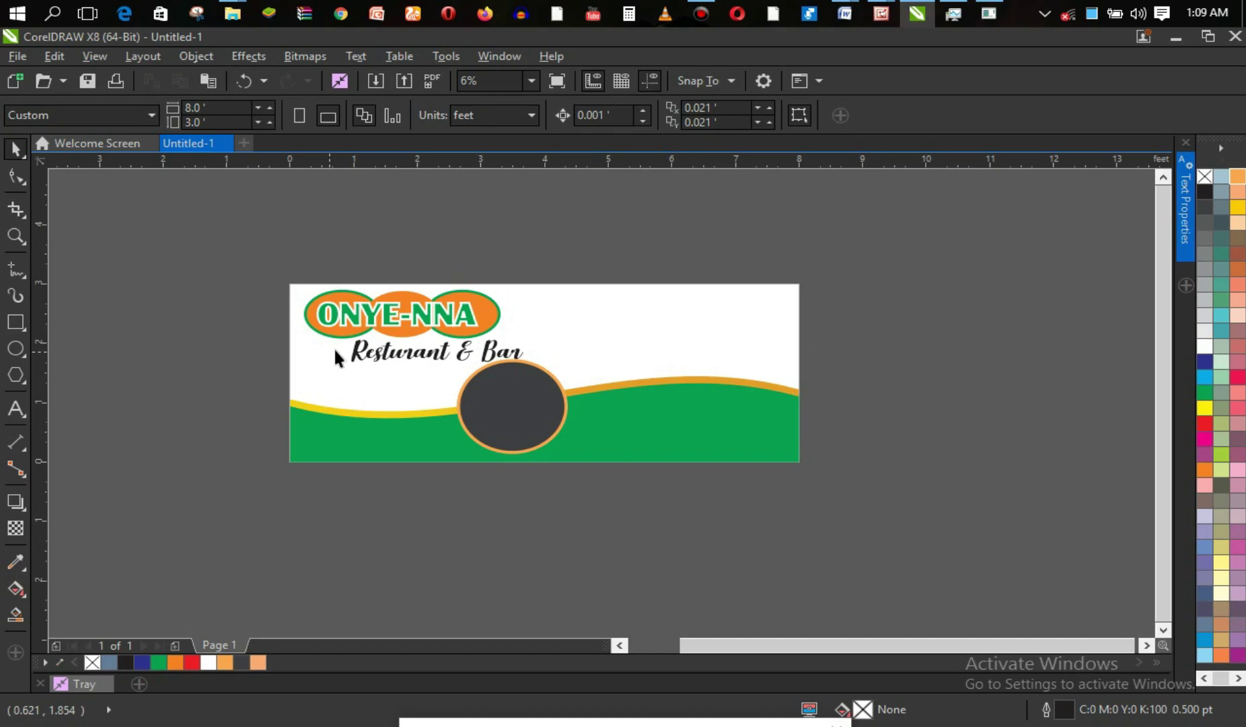
pyautogui.click(1206, 408)
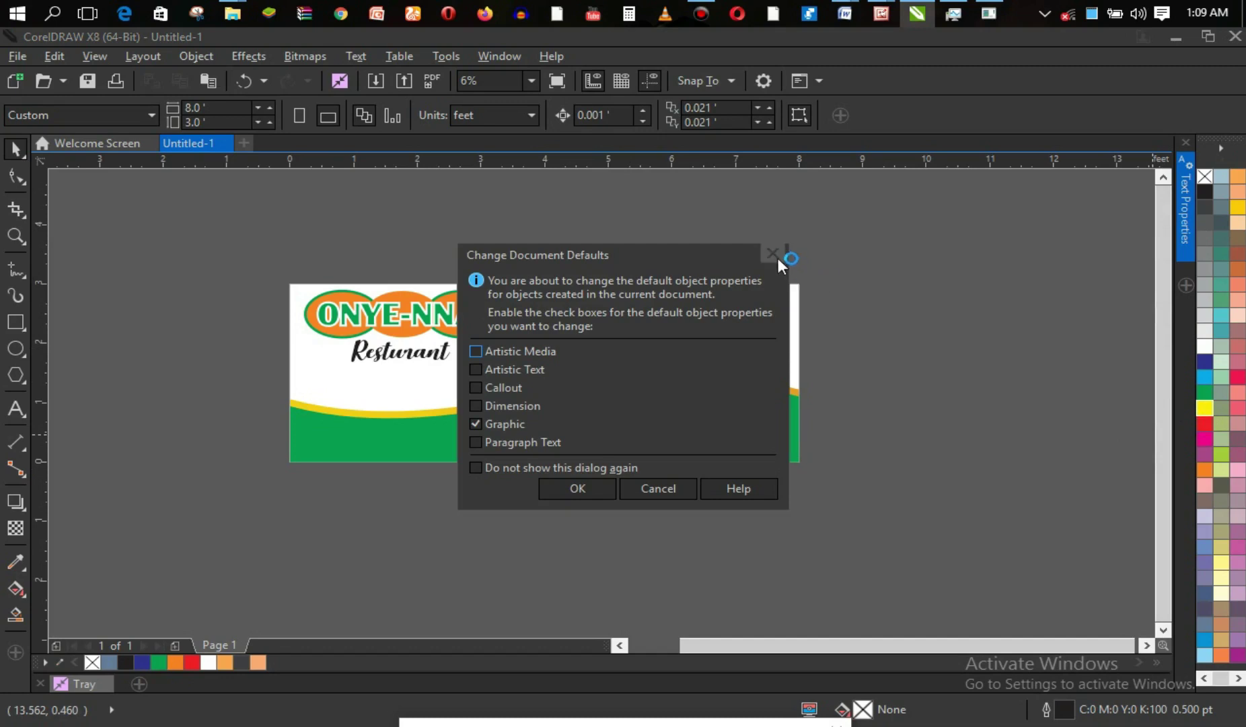
pyautogui.click(778, 258)
pyautogui.click(528, 392)
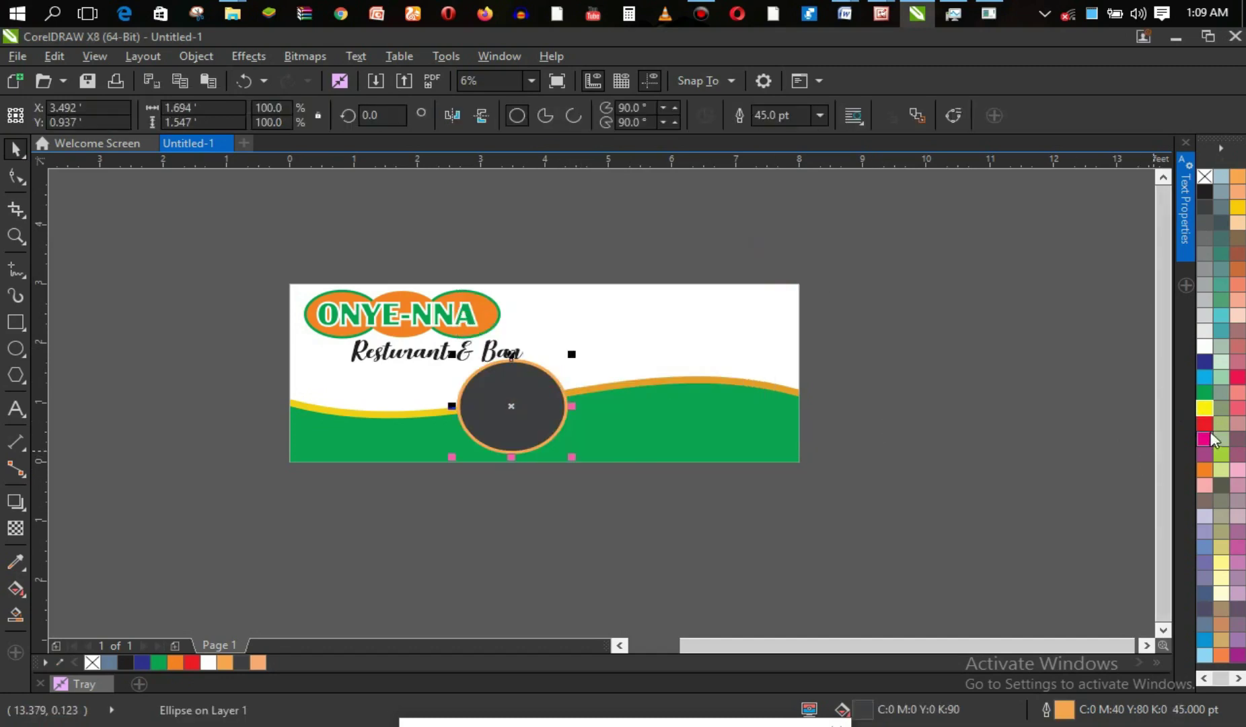
pyautogui.rightClick(1210, 413)
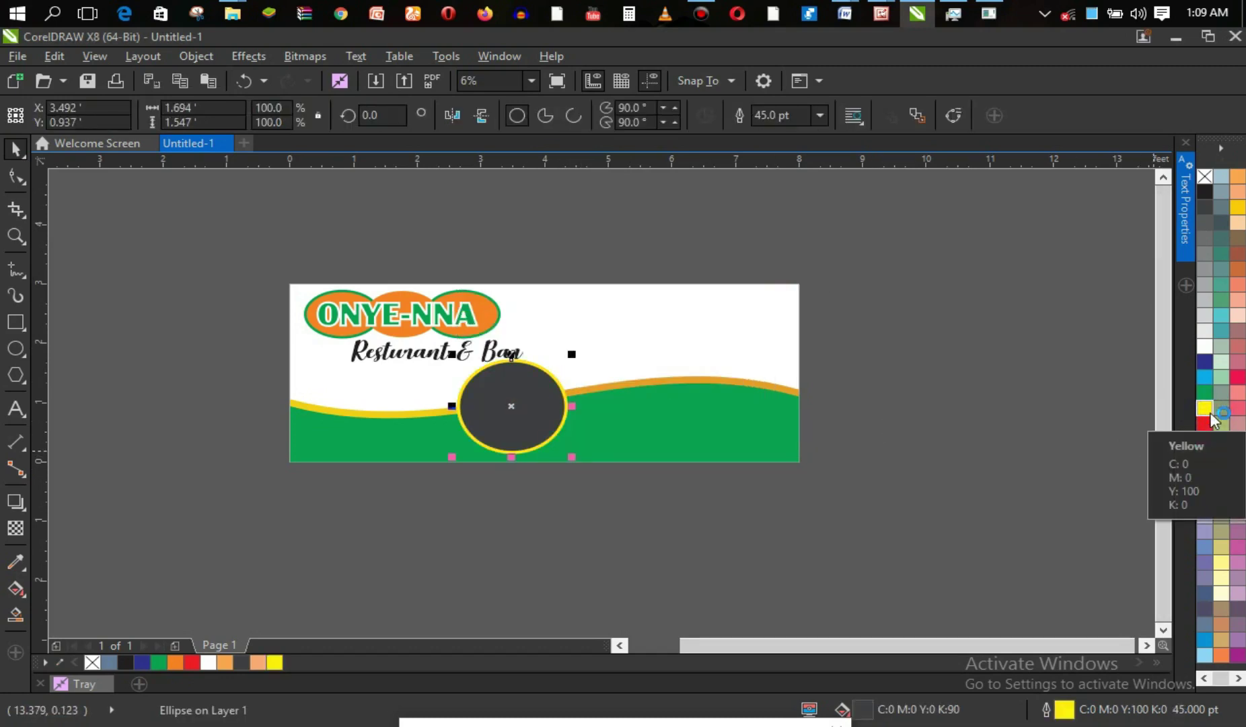
pyautogui.hotkey('ctrl', 'z')
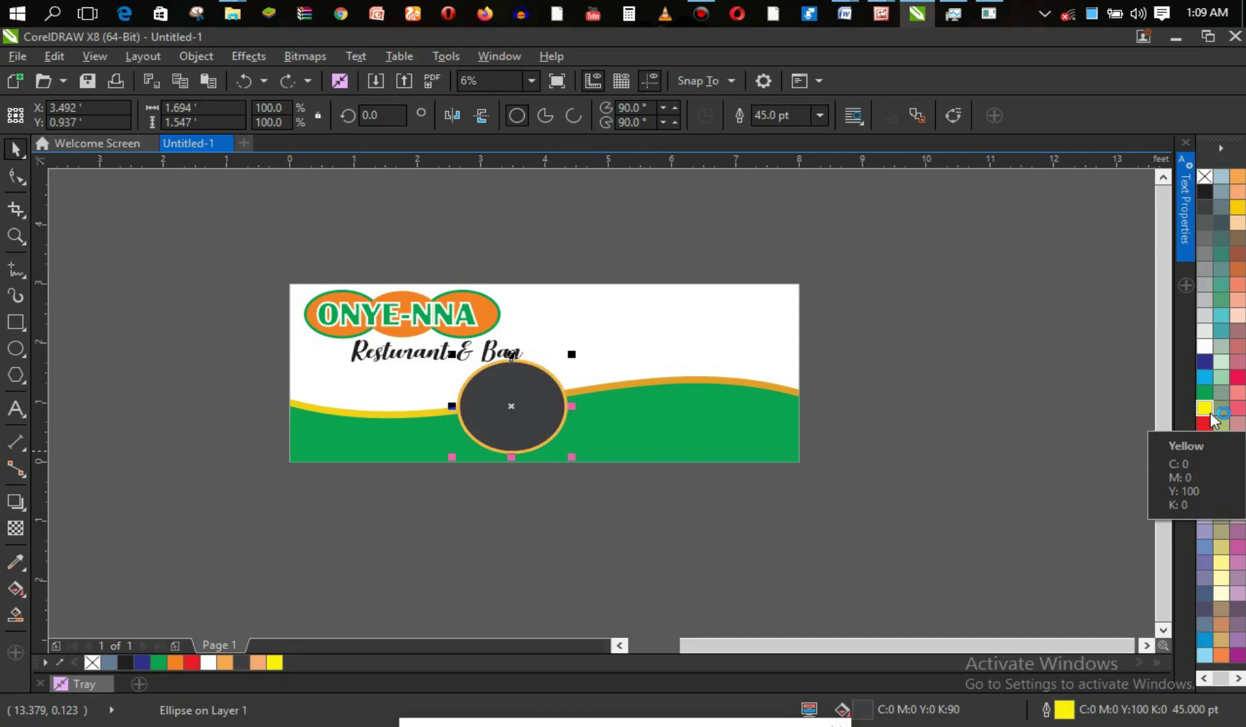
pyautogui.click(1017, 420)
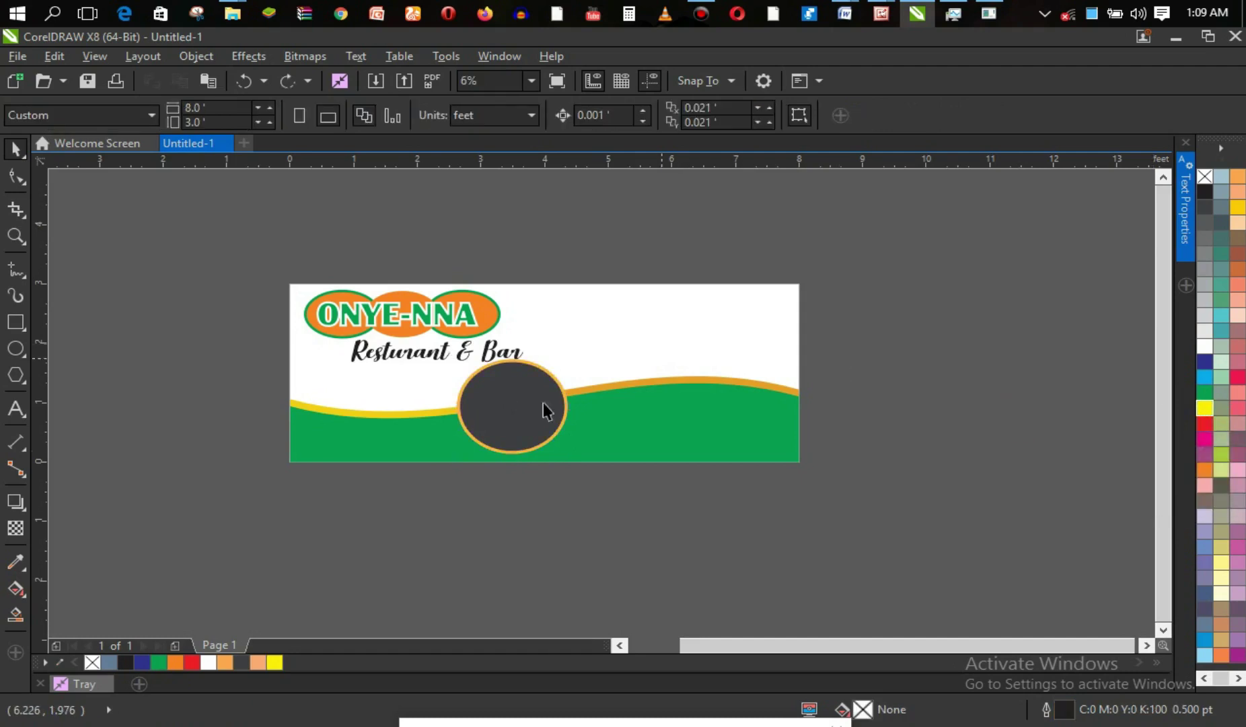
pyautogui.click(519, 415)
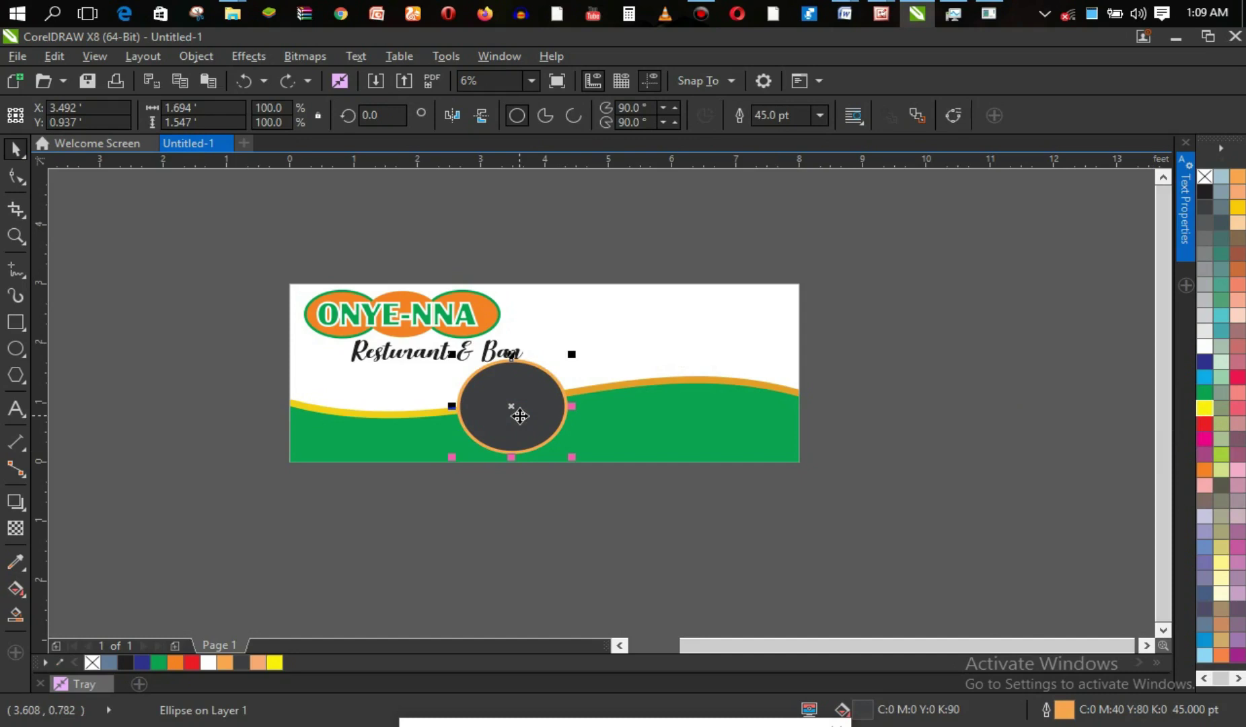
pyautogui.click(519, 409)
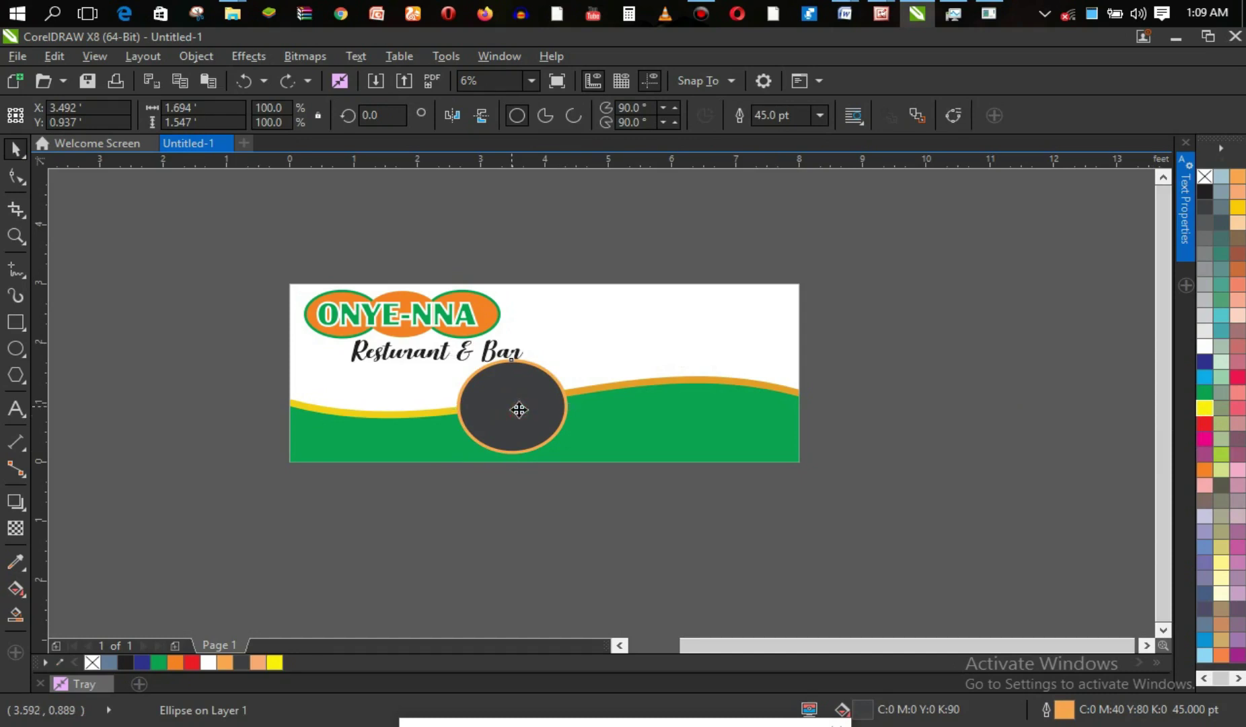
# Drop a duplicate circle to the right and enlarge it to about 137%.
pyautogui.moveTo(519, 410); pyautogui.dragTo(621, 397)
pyautogui.rightClick(594, 401)
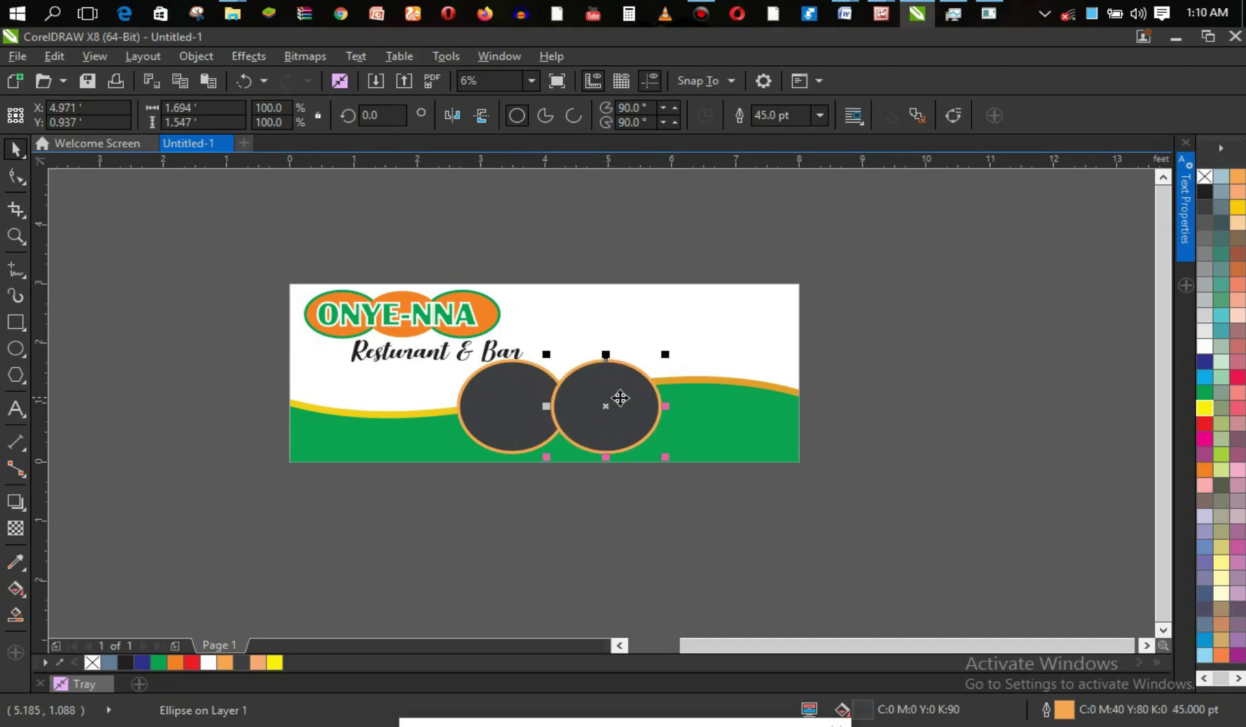
pyautogui.moveTo(670, 355); pyautogui.dragTo(706, 321)
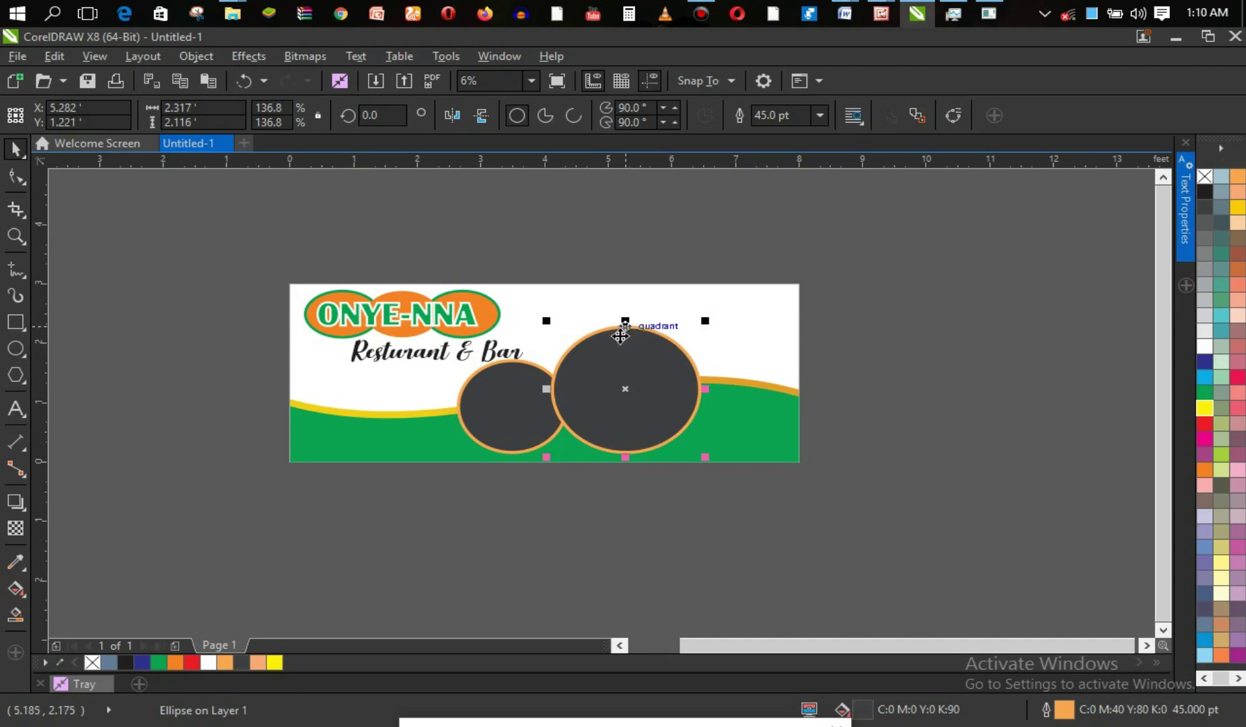
pyautogui.click(506, 420)
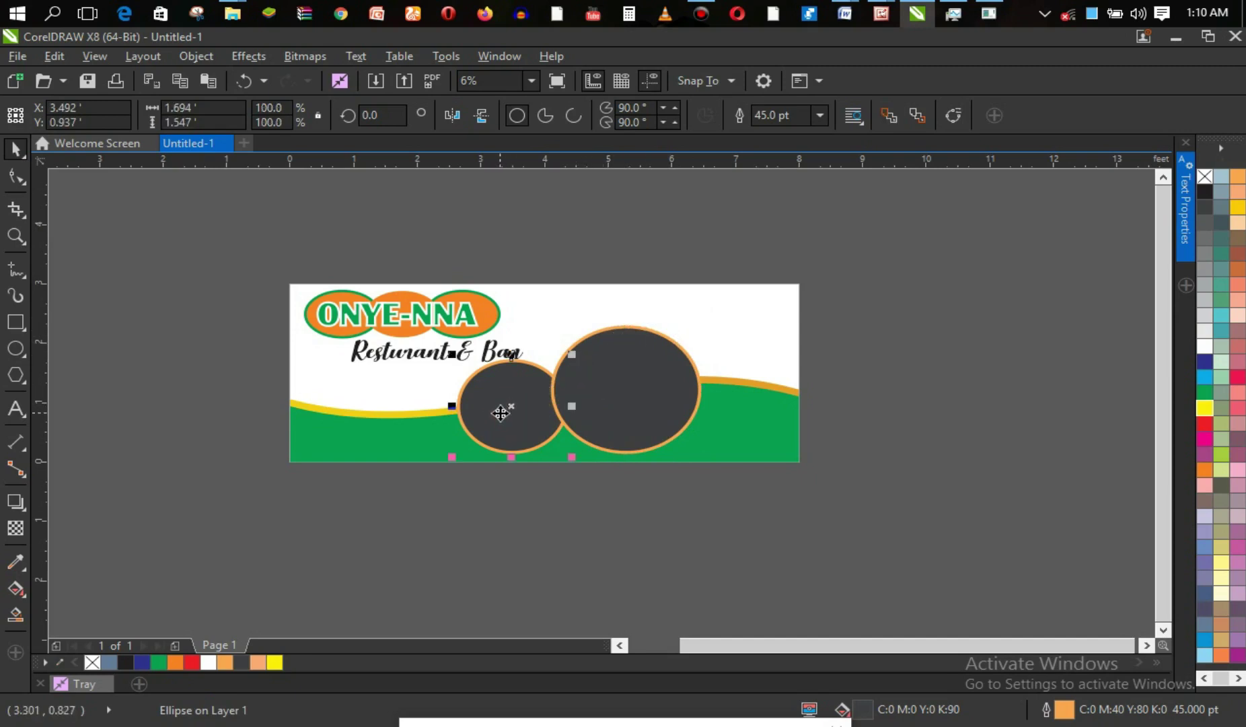
# Move the original circle further left along the wave and shrink it slightly.
pyautogui.moveTo(512, 407); pyautogui.dragTo(440, 409)
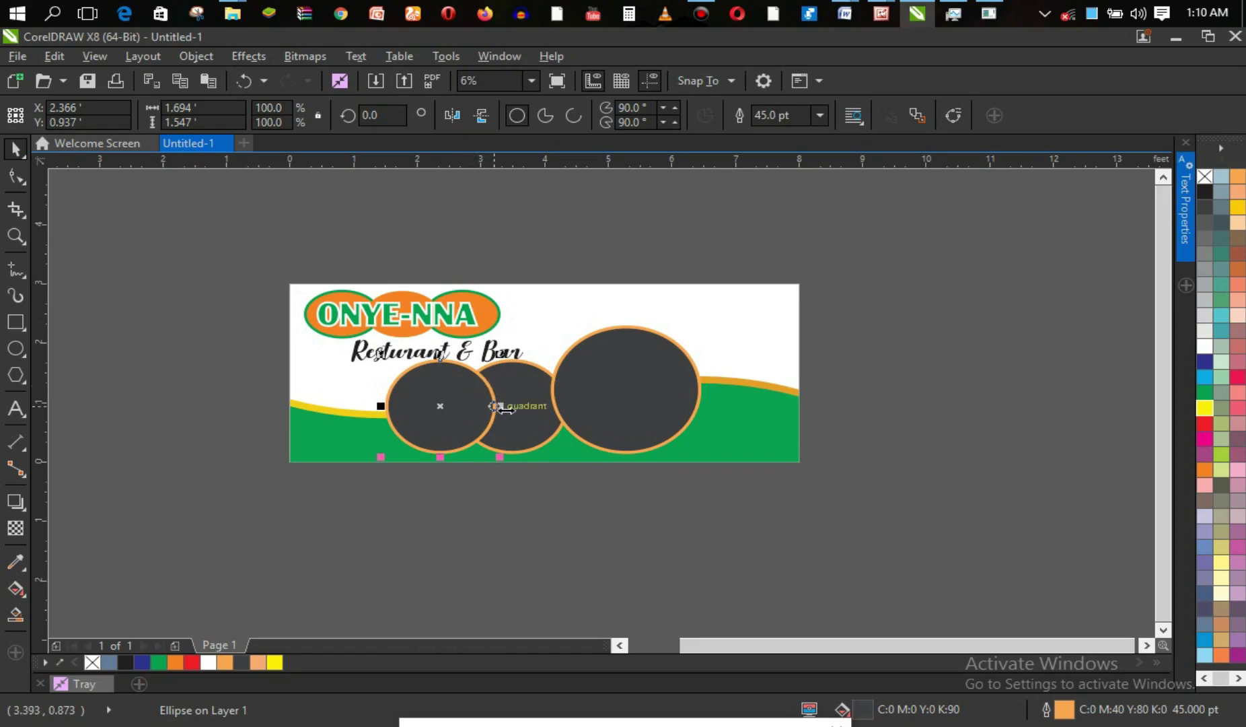
pyautogui.click(447, 385)
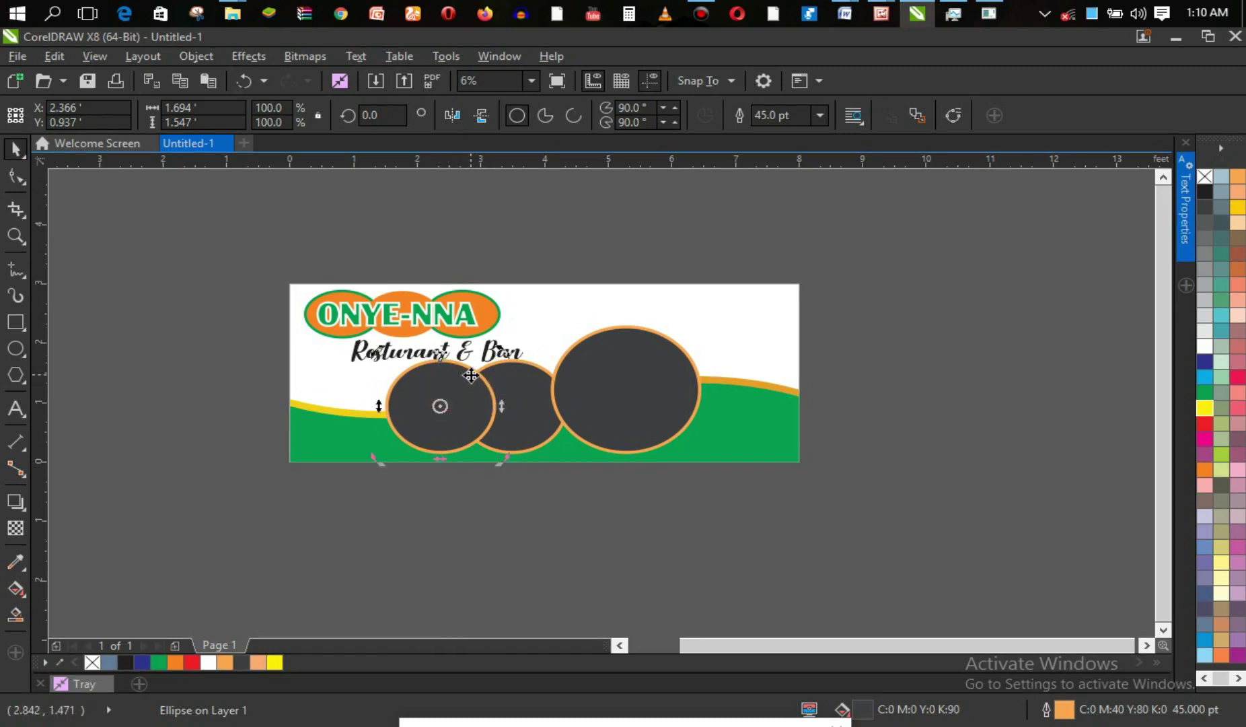
pyautogui.click(468, 384)
pyautogui.moveTo(503, 352); pyautogui.dragTo(482, 370)
pyautogui.moveTo(451, 420); pyautogui.dragTo(447, 426)
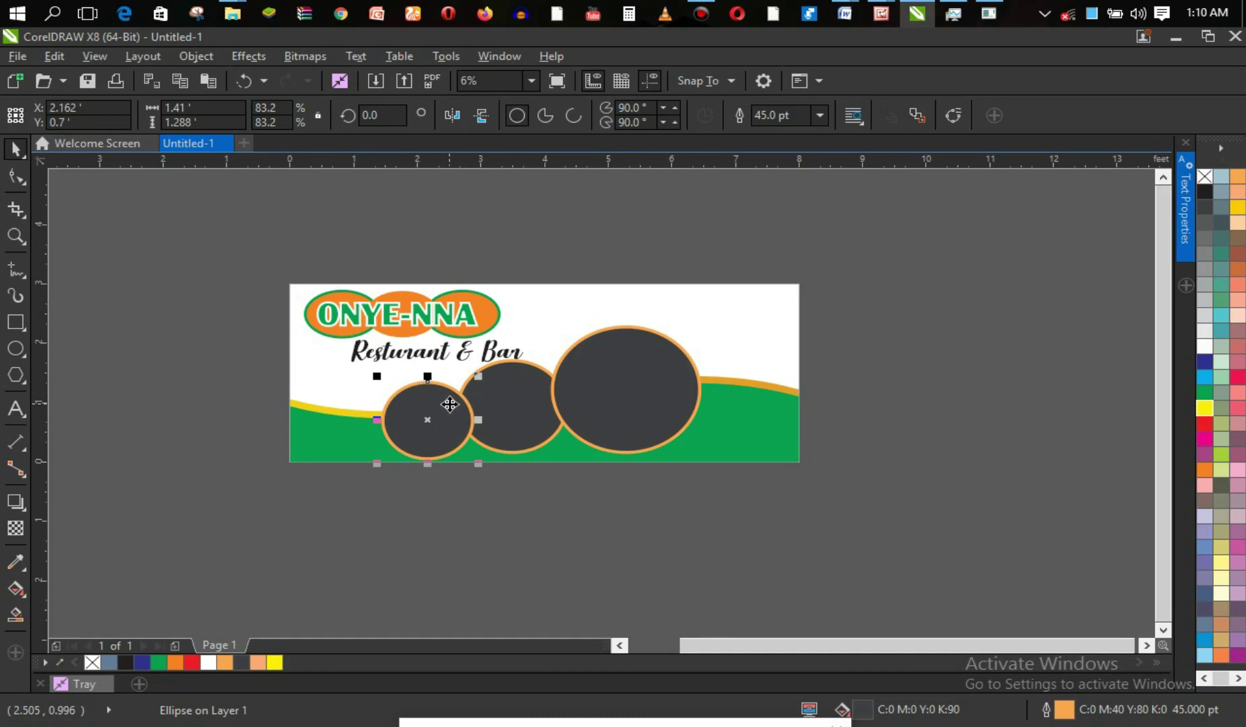
pyautogui.moveTo(449, 403); pyautogui.dragTo(374, 401)
pyautogui.hotkey('ctrl', 'z')
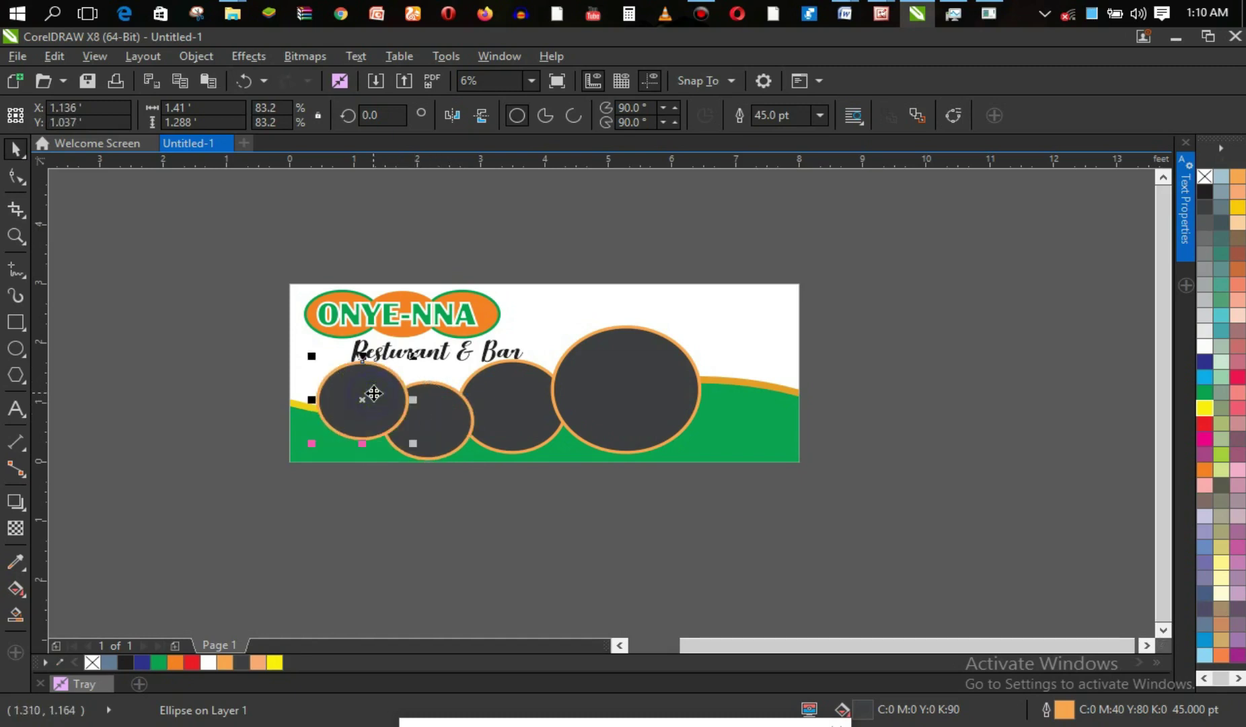
# Resize the leftmost circle from its lower-left corner and nudge it down and left.
pyautogui.moveTo(317, 446); pyautogui.dragTo(290, 465)
pyautogui.click(516, 508)
pyautogui.click(358, 415)
pyautogui.moveTo(370, 413); pyautogui.dragTo(368, 418)
pyautogui.click(485, 496)
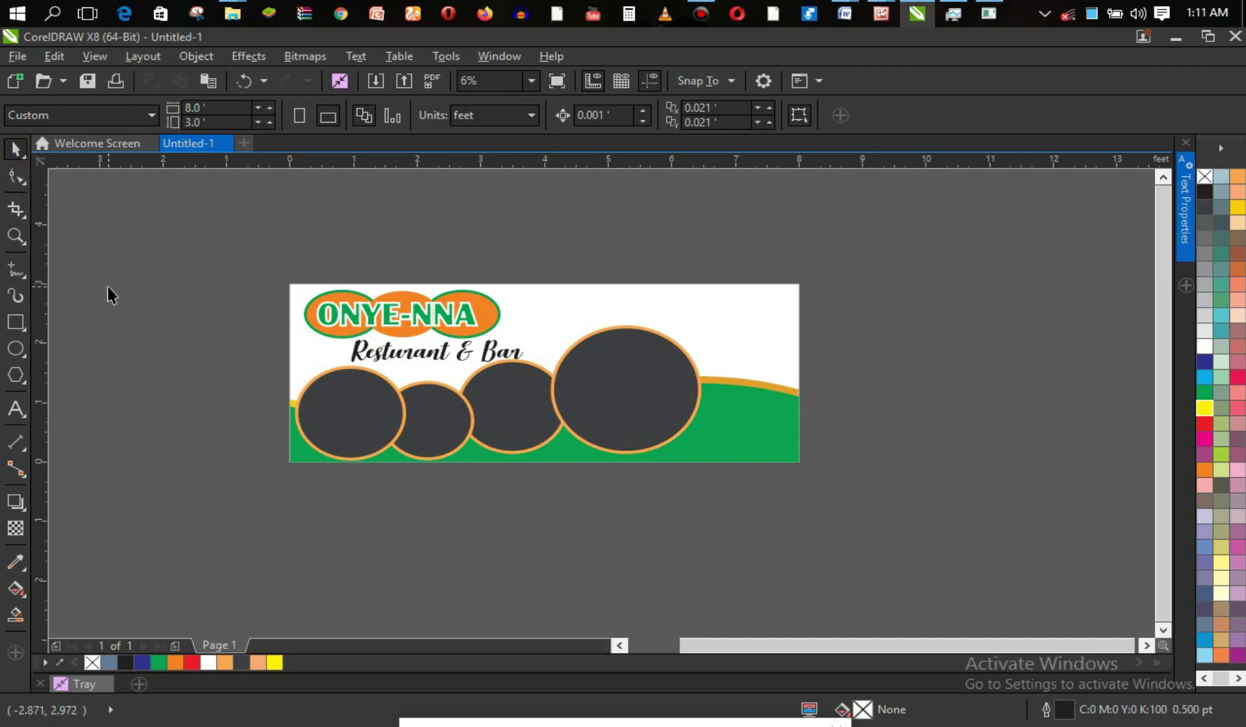
pyautogui.click(14, 272)
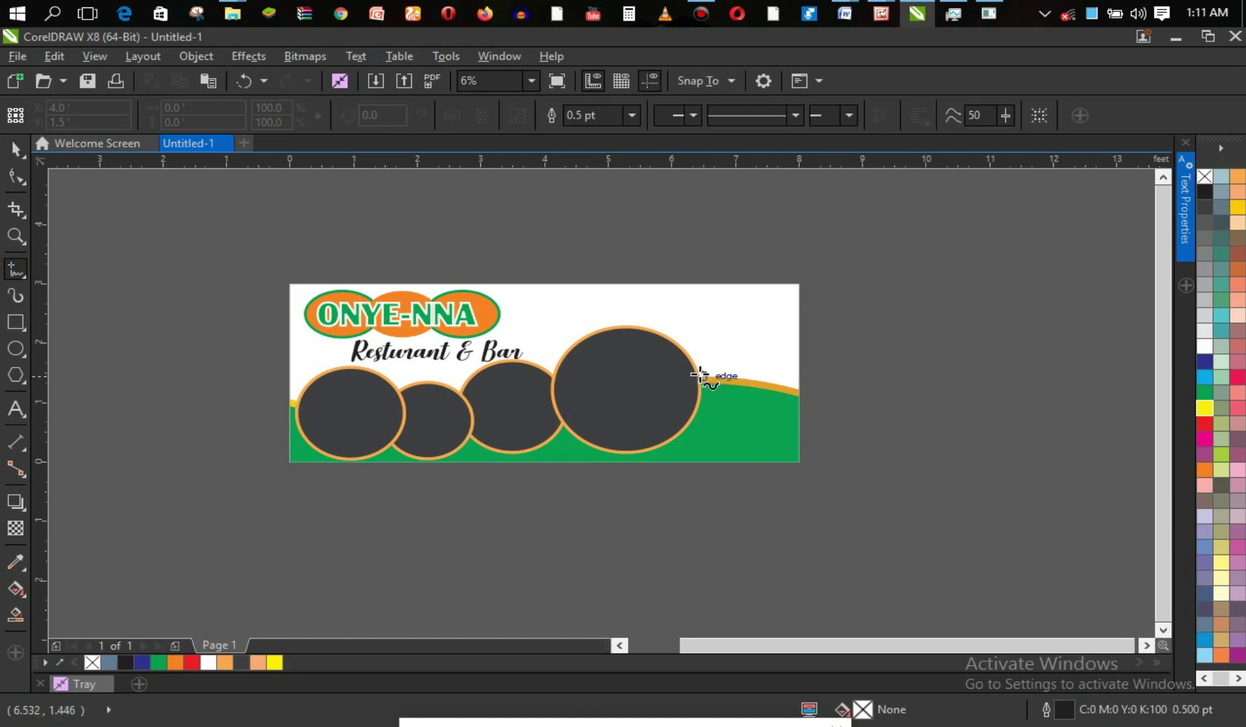
pyautogui.press('z')
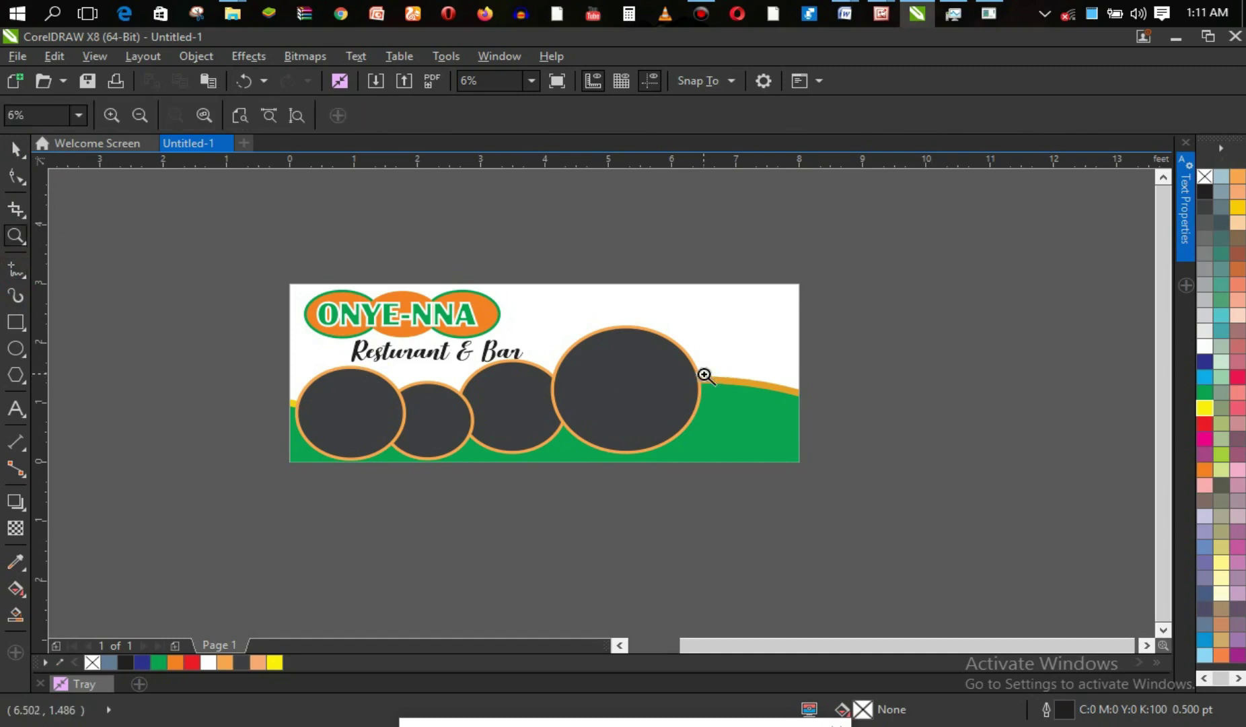
pyautogui.moveTo(587, 249); pyautogui.dragTo(835, 520)
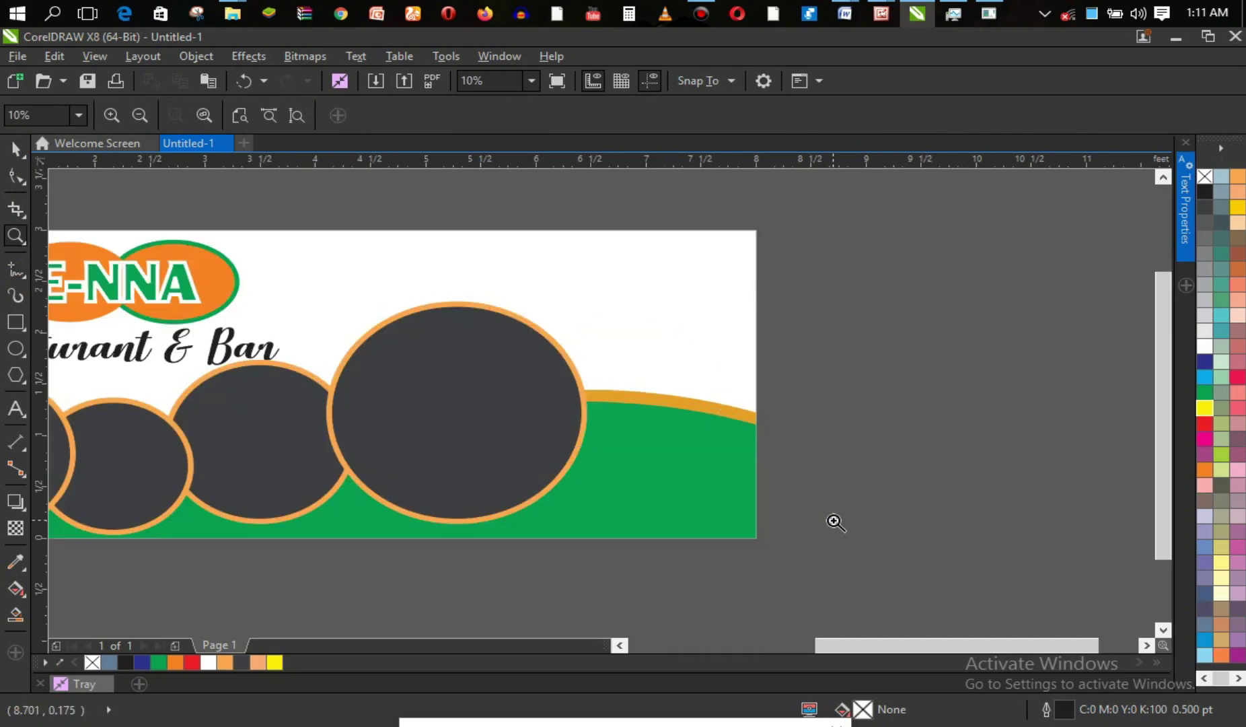
pyautogui.press('space')
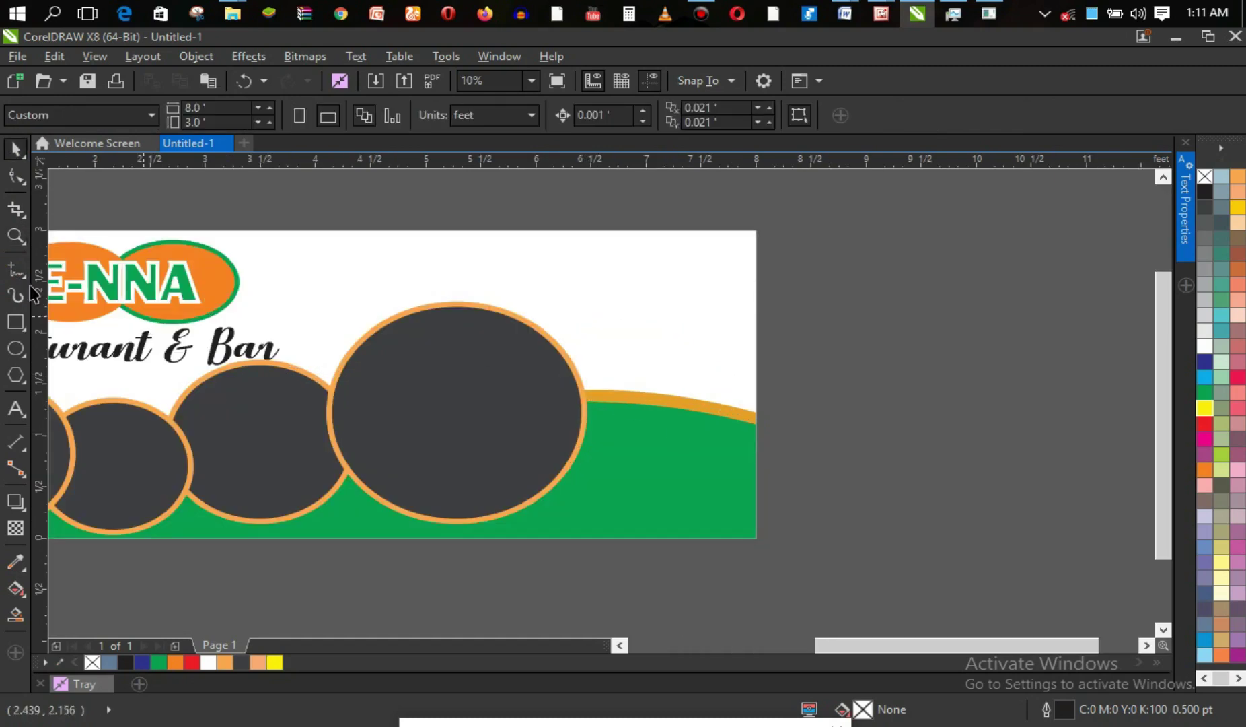
pyautogui.click(16, 269)
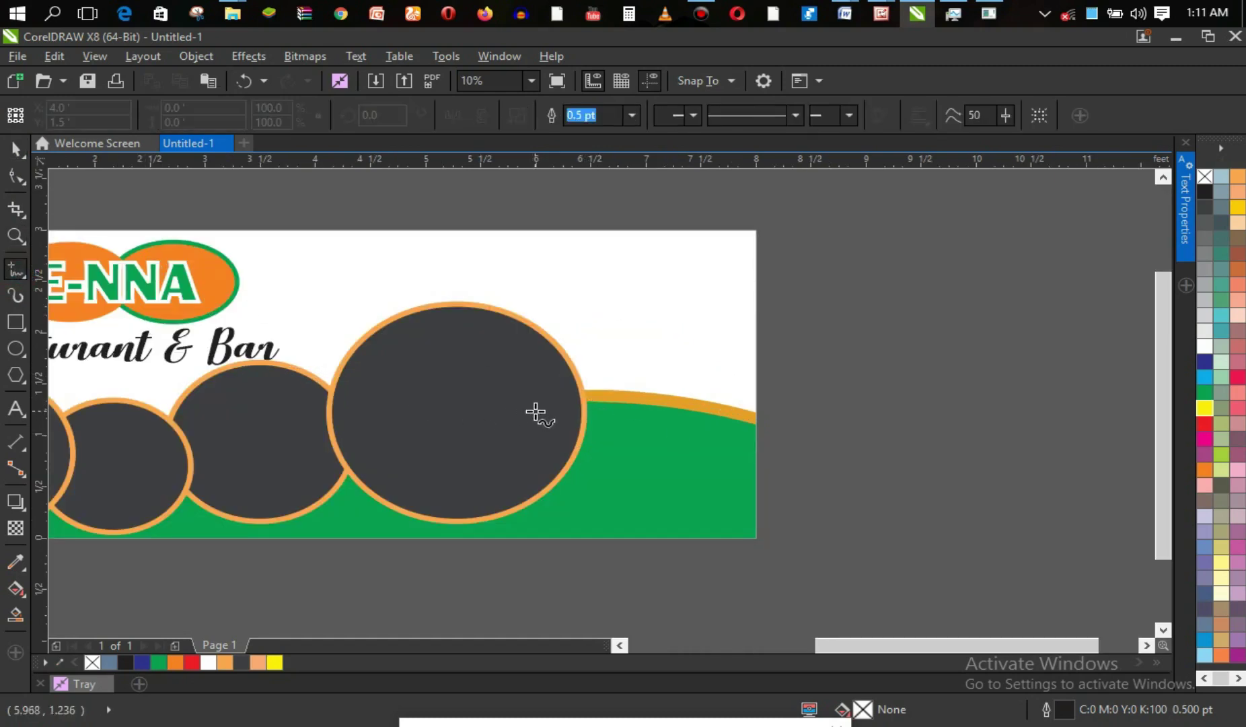
pyautogui.click(585, 389)
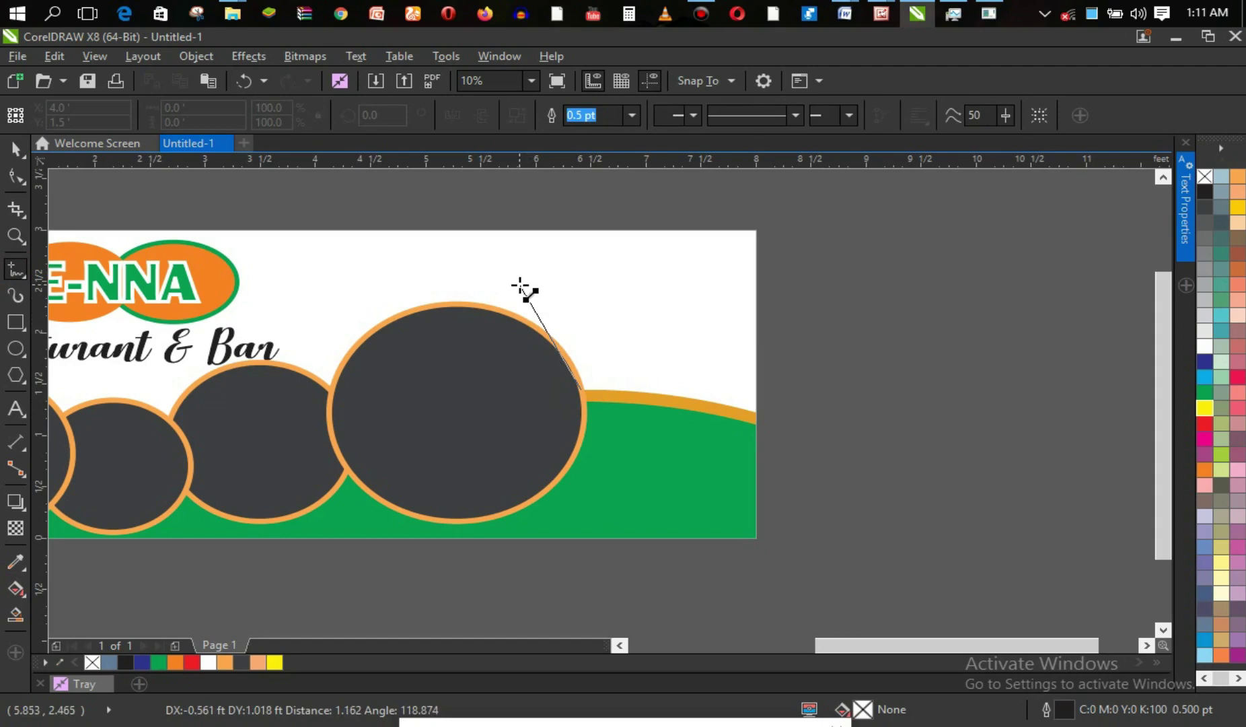
pyautogui.click(460, 230)
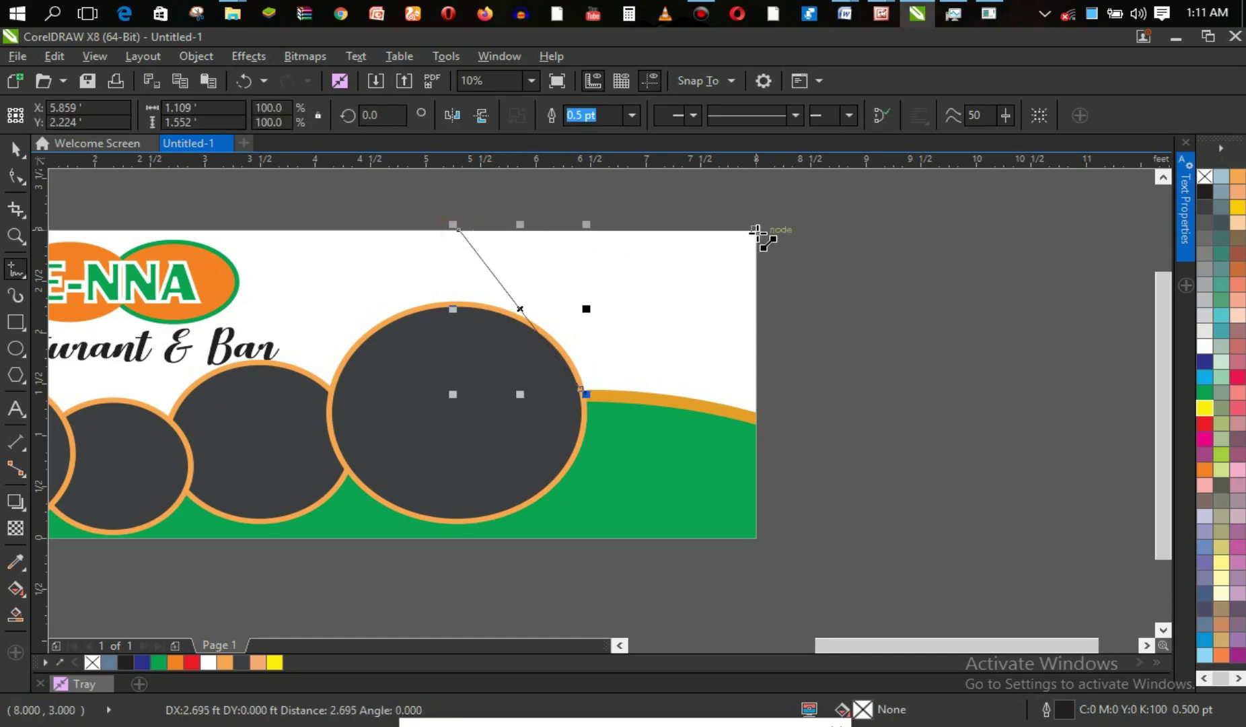
pyautogui.click(756, 231)
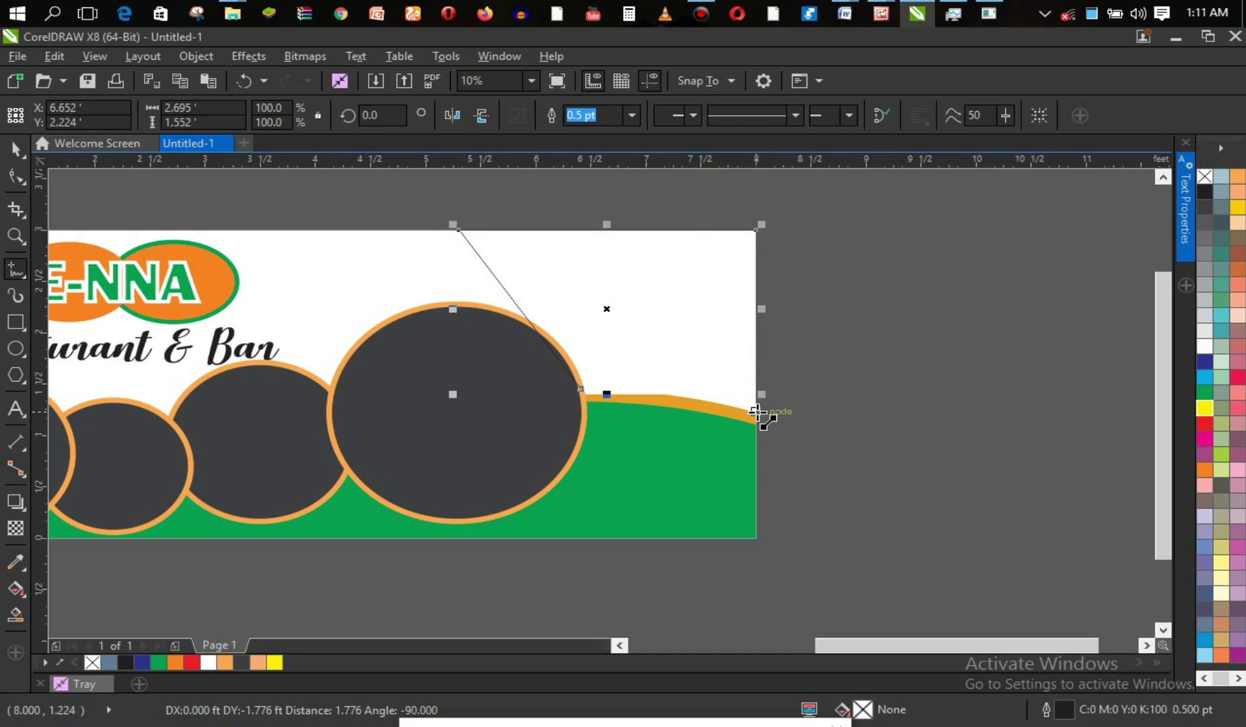
pyautogui.click(758, 412)
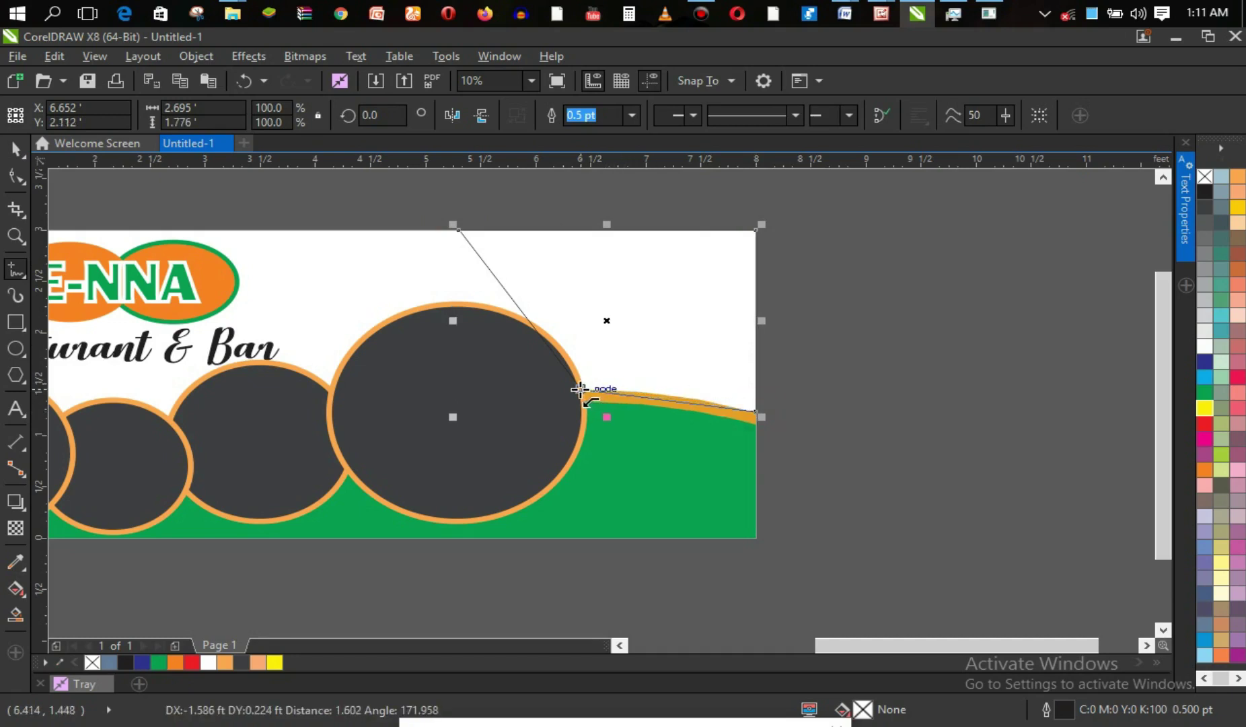
pyautogui.click(581, 389)
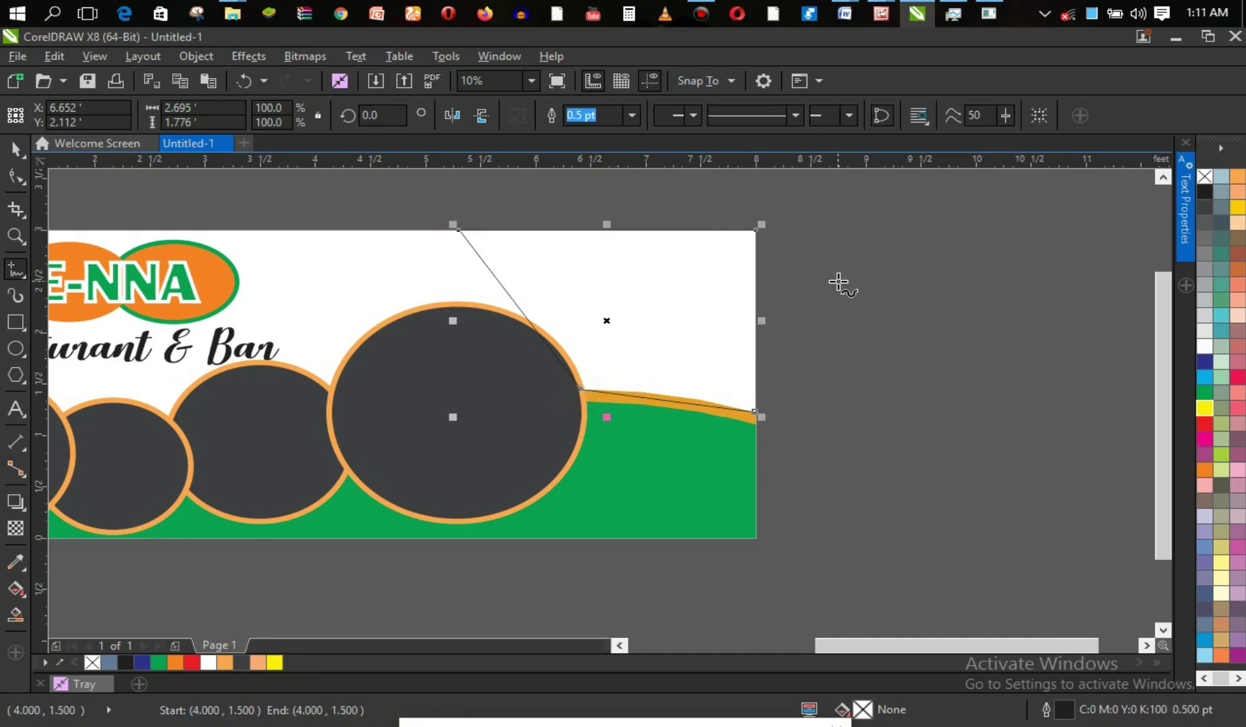
pyautogui.click(17, 614)
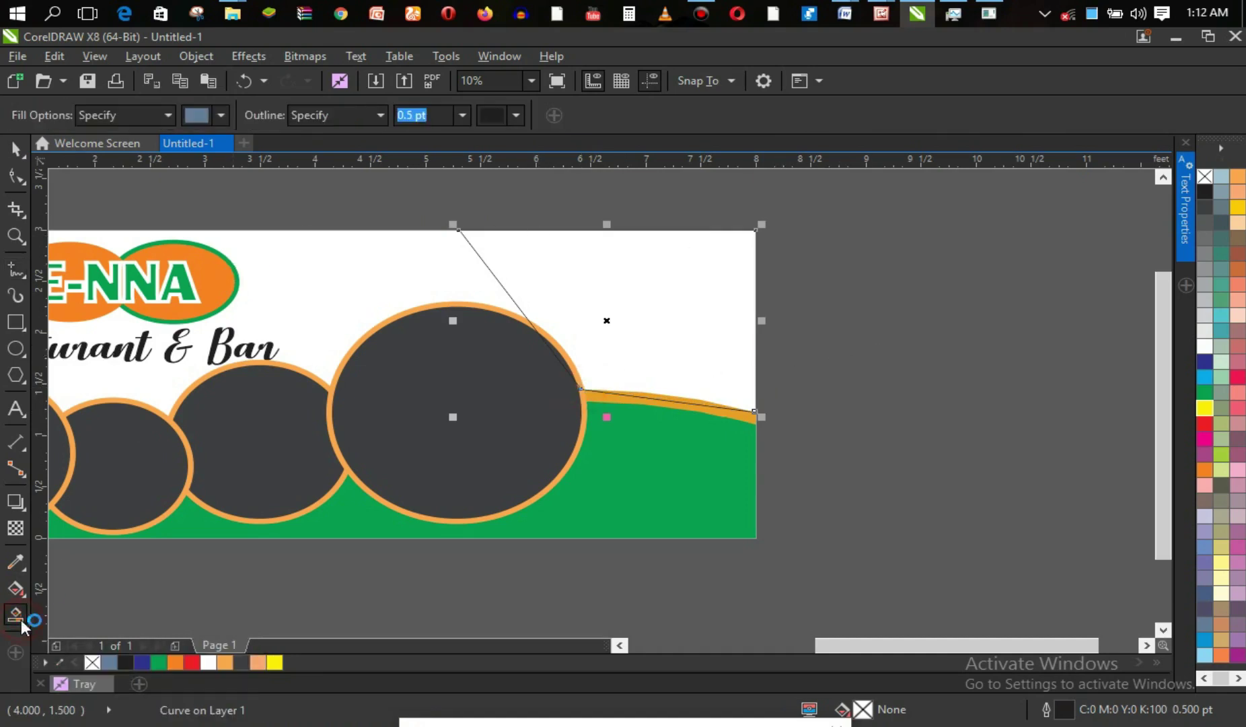
pyautogui.click(675, 328)
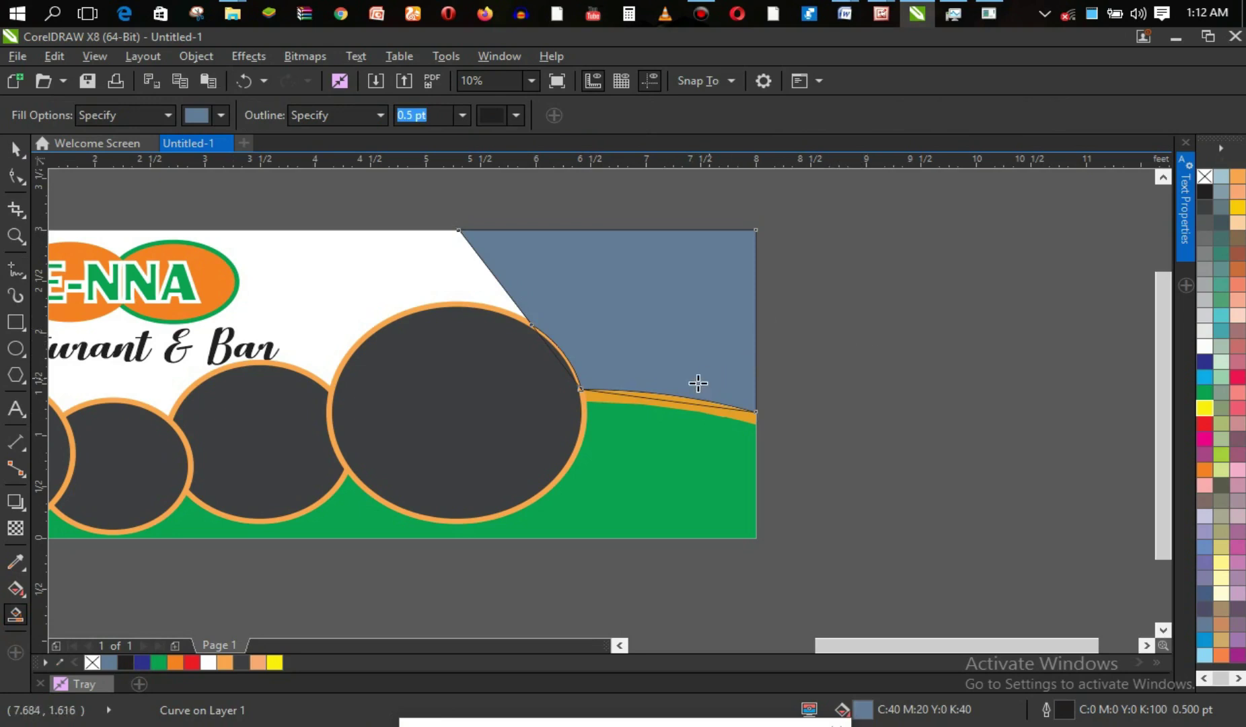
pyautogui.click(671, 394)
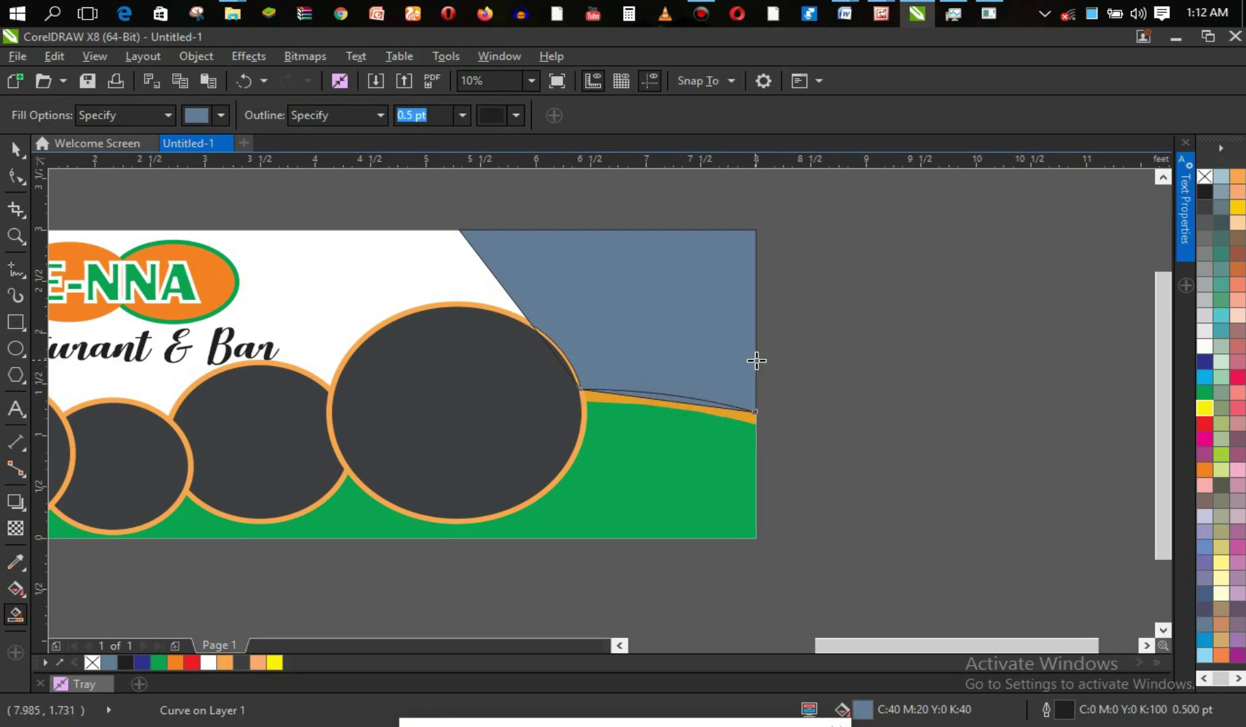
pyautogui.click(564, 355)
pyautogui.hotkey('ctrl', 'z')
pyautogui.hotkey('ctrl', 'z')
pyautogui.hotkey('ctrl', 'z')
pyautogui.hotkey('ctrl', 'z')
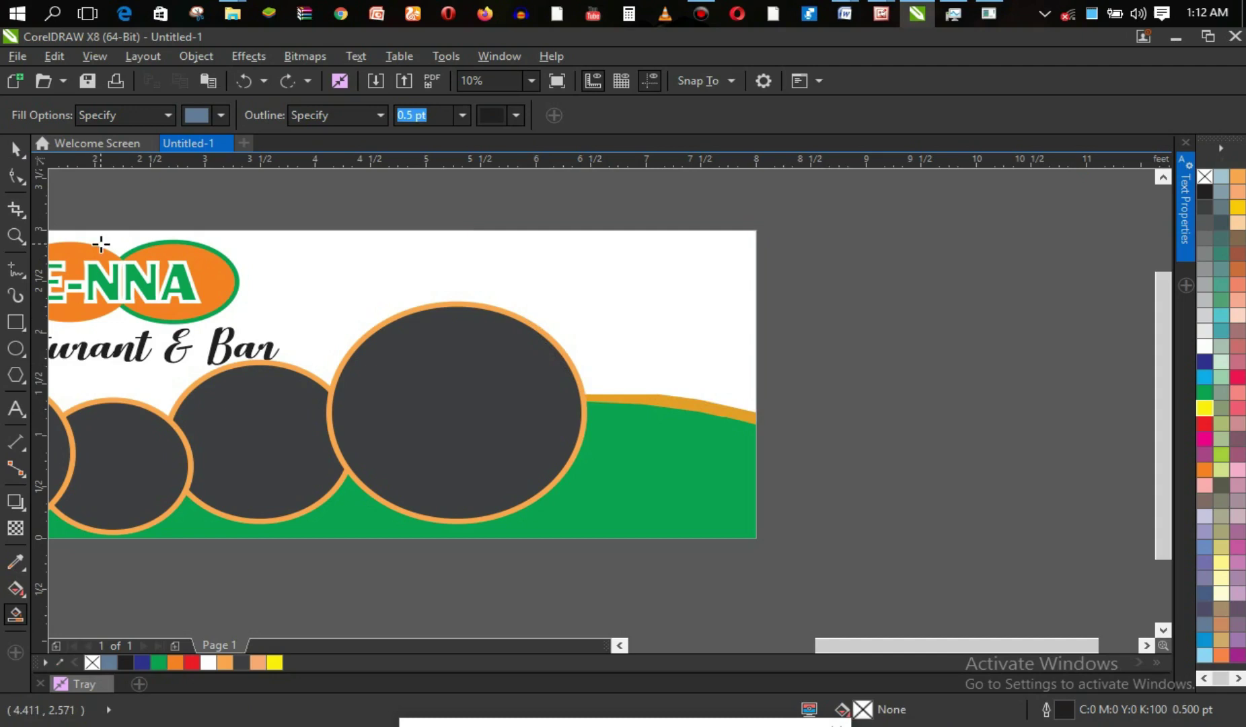
# Draw a closed shape in the top-right corner with a slanted left edge.
pyautogui.click(17, 272)
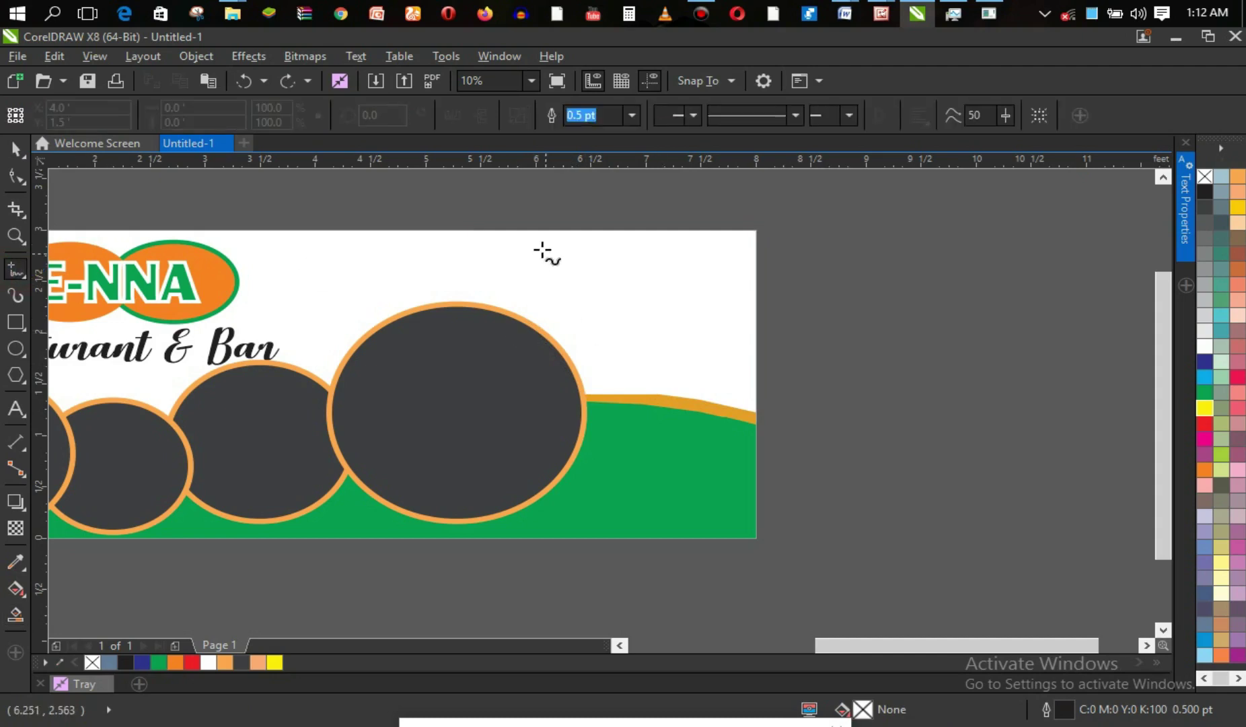
pyautogui.click(529, 232)
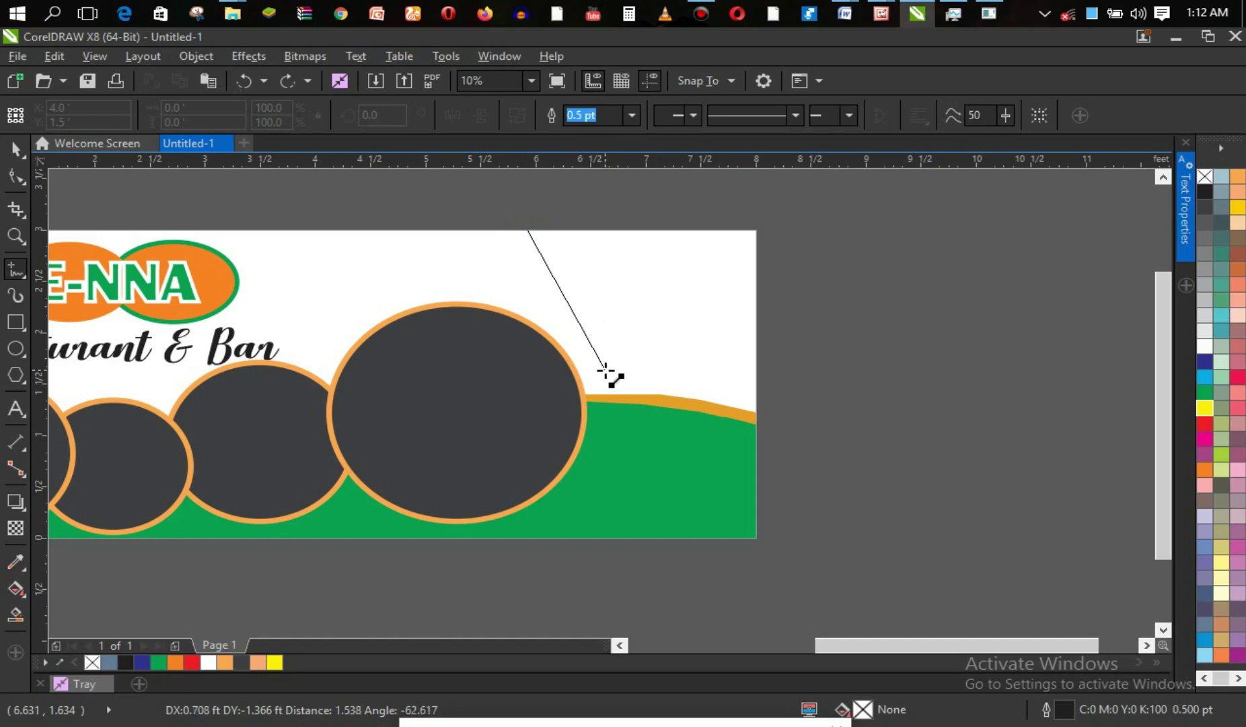
pyautogui.click(605, 370)
pyautogui.hotkey('ctrl', 'z')
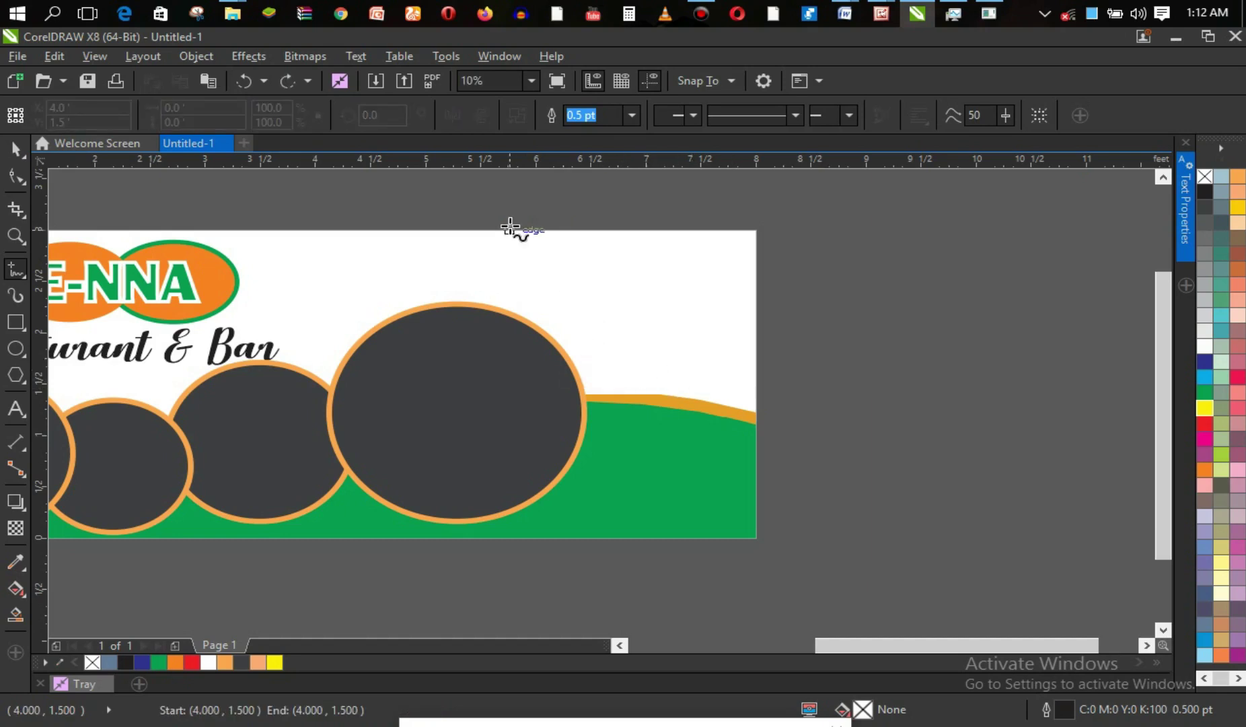
pyautogui.click(517, 230)
pyautogui.click(618, 374)
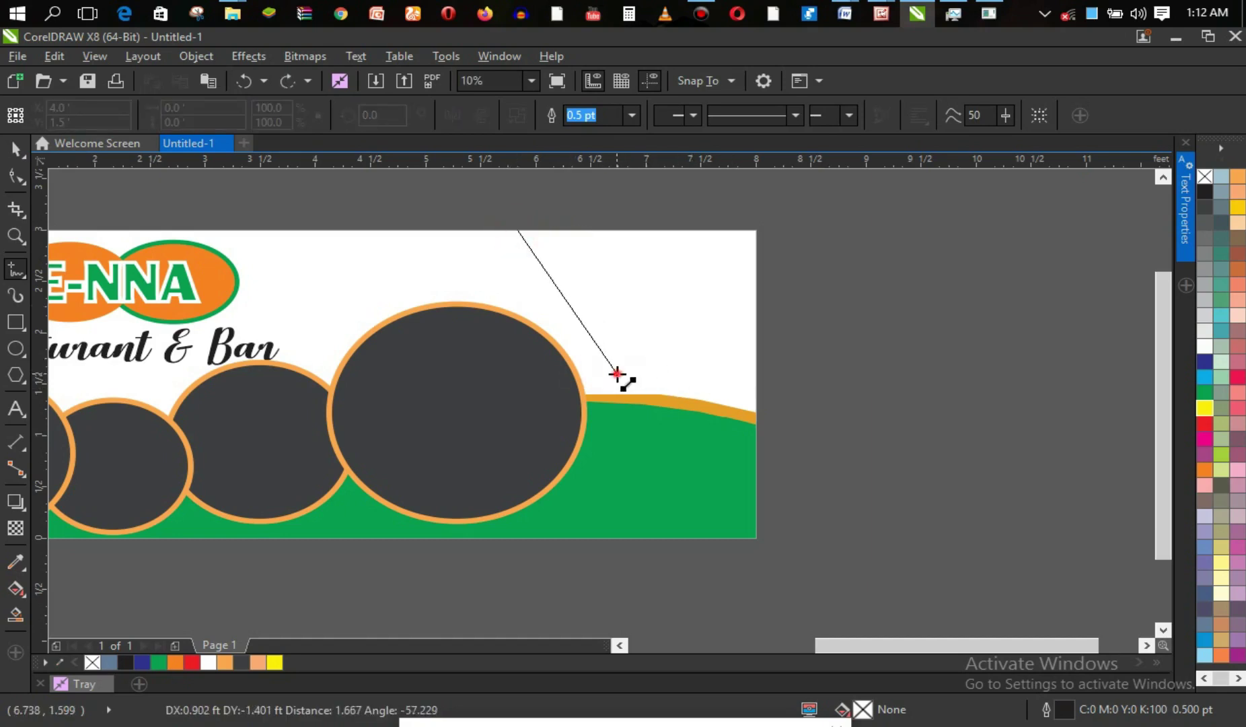
pyautogui.click(760, 374)
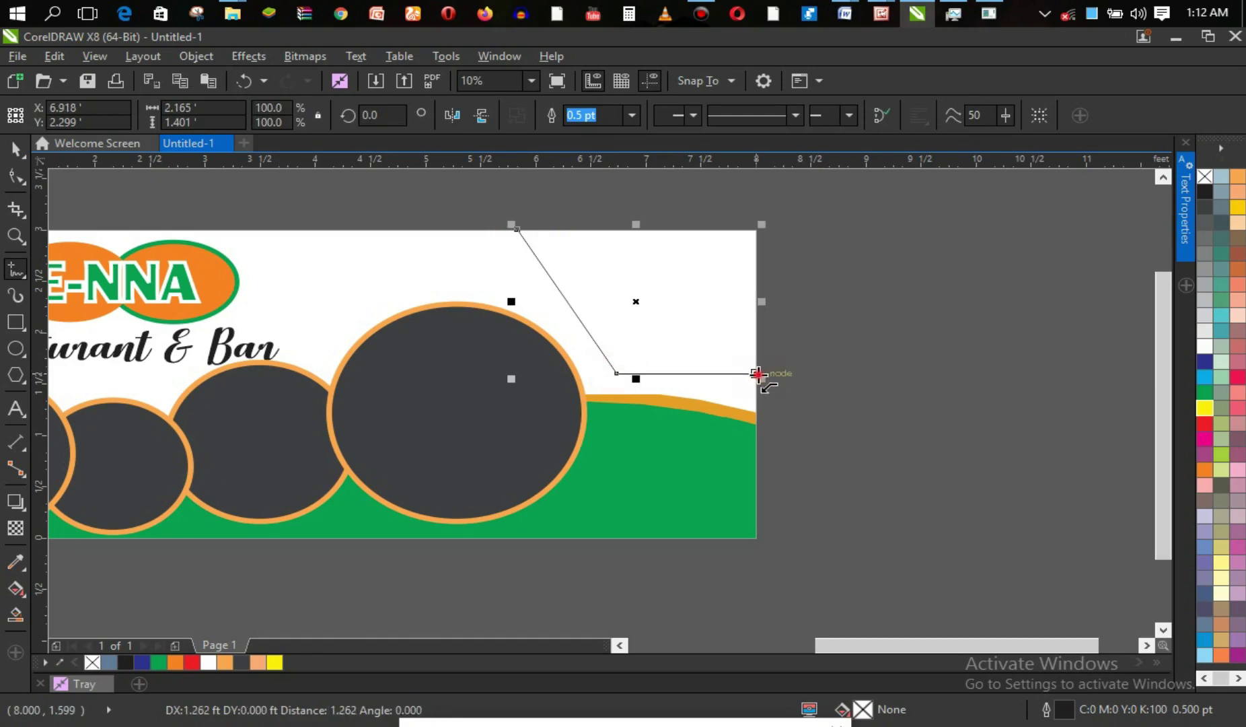
pyautogui.click(756, 230)
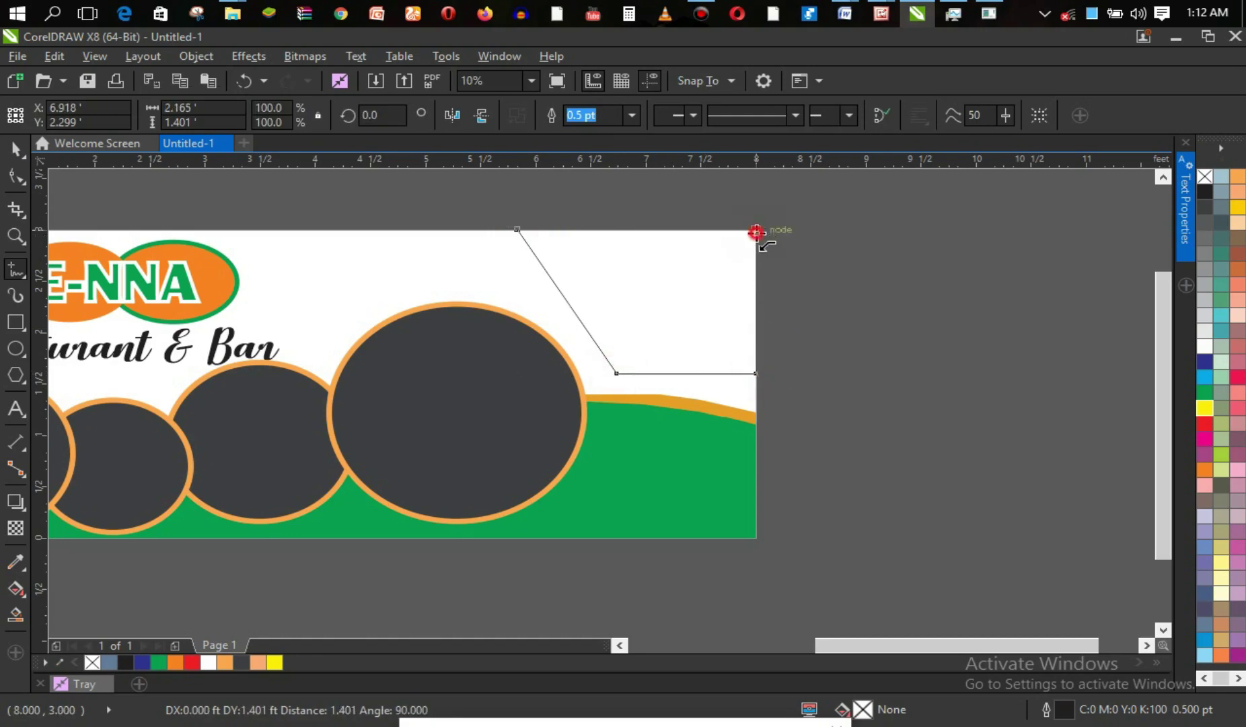
pyautogui.click(518, 230)
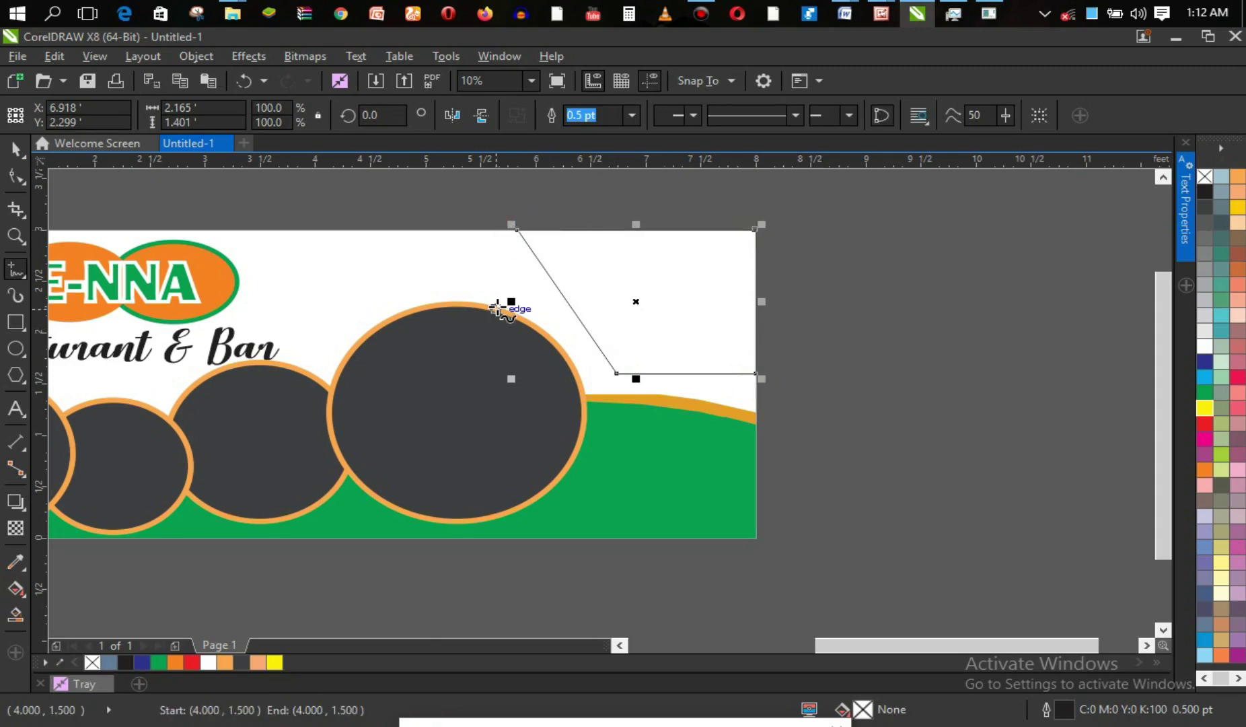
# Fill the corner shape blue-grey (C40 M20 Y0 K40) and remove its outline.
pyautogui.click(13, 614)
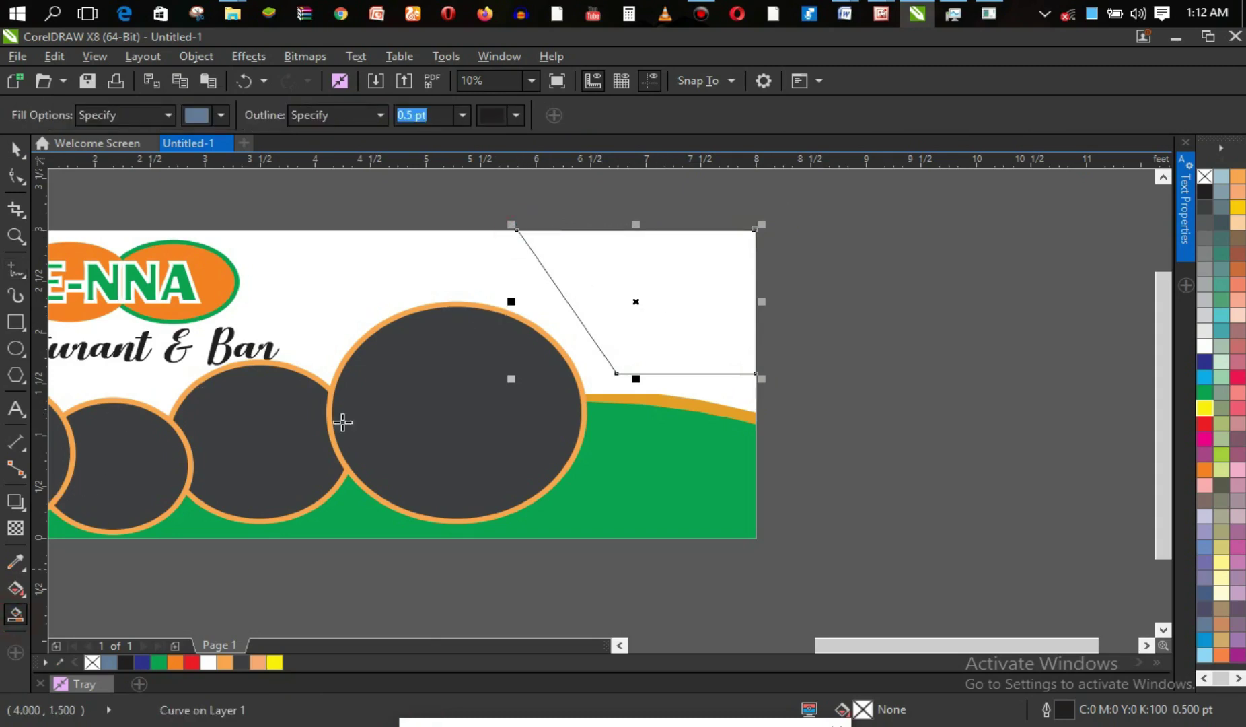
pyautogui.click(698, 329)
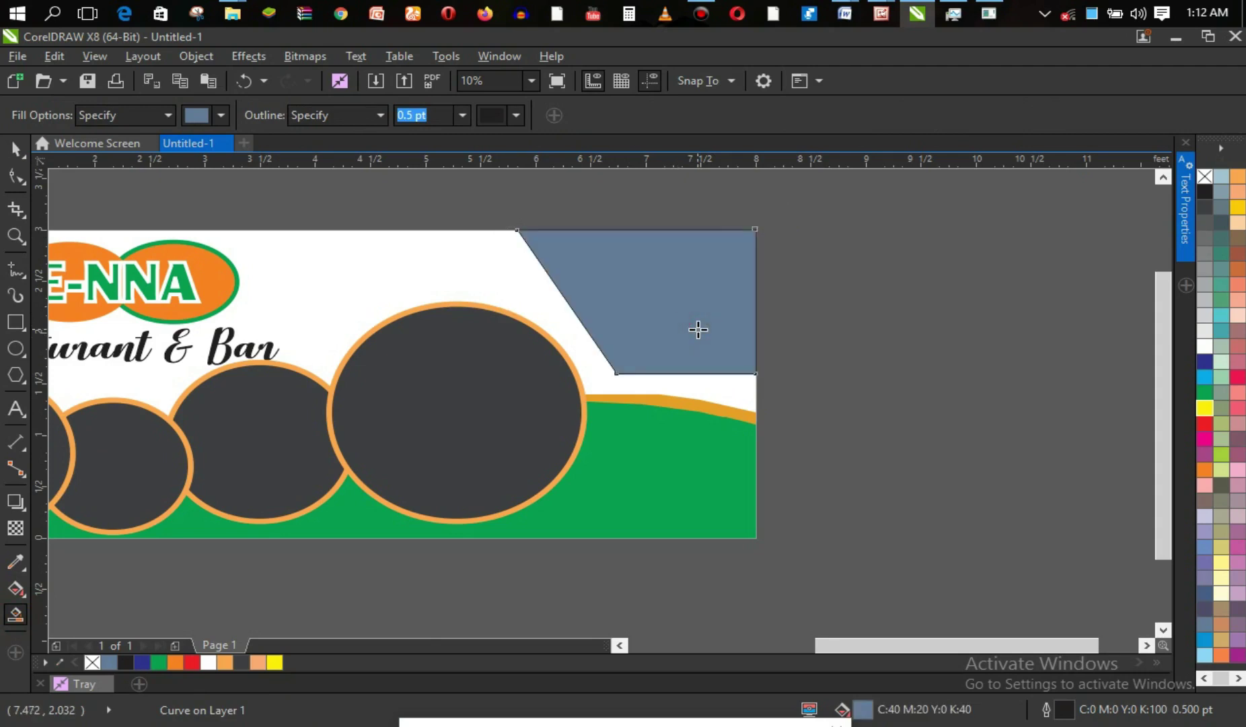
pyautogui.rightClick(1205, 177)
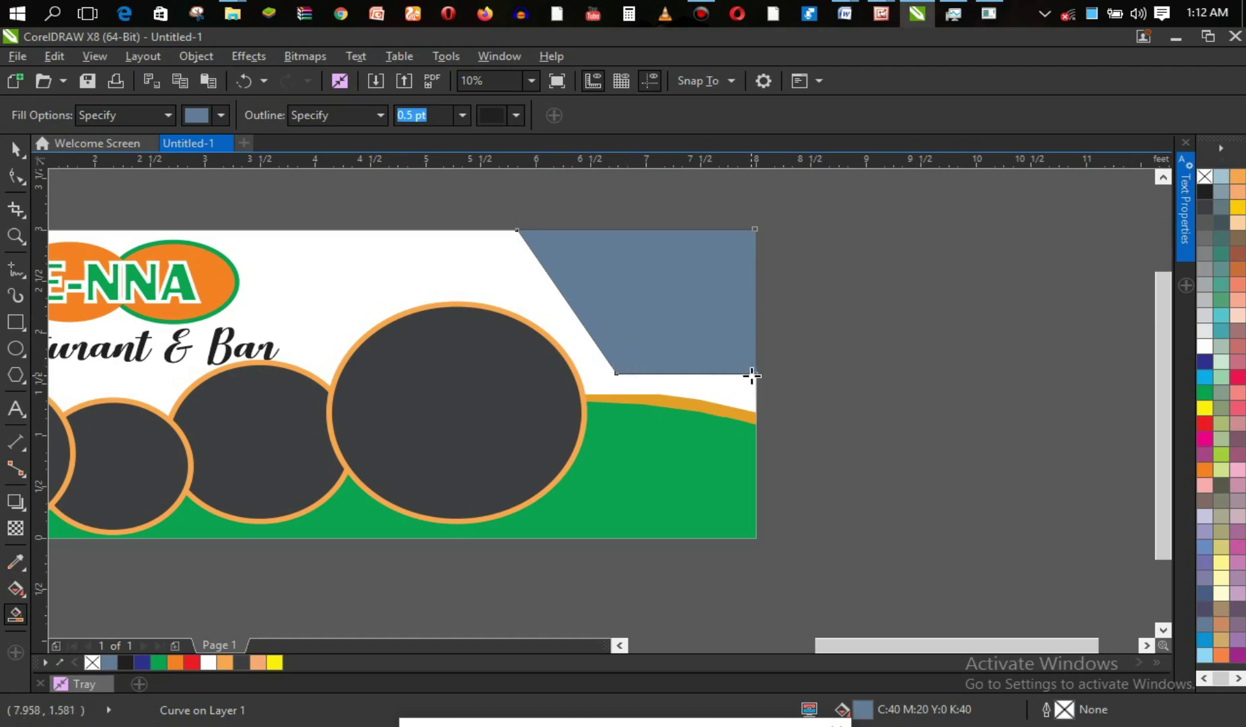
# Stretch the blue-grey shape down to the green band and widen it left, to about 2.527 × 1.764 ft.
pyautogui.press('space')
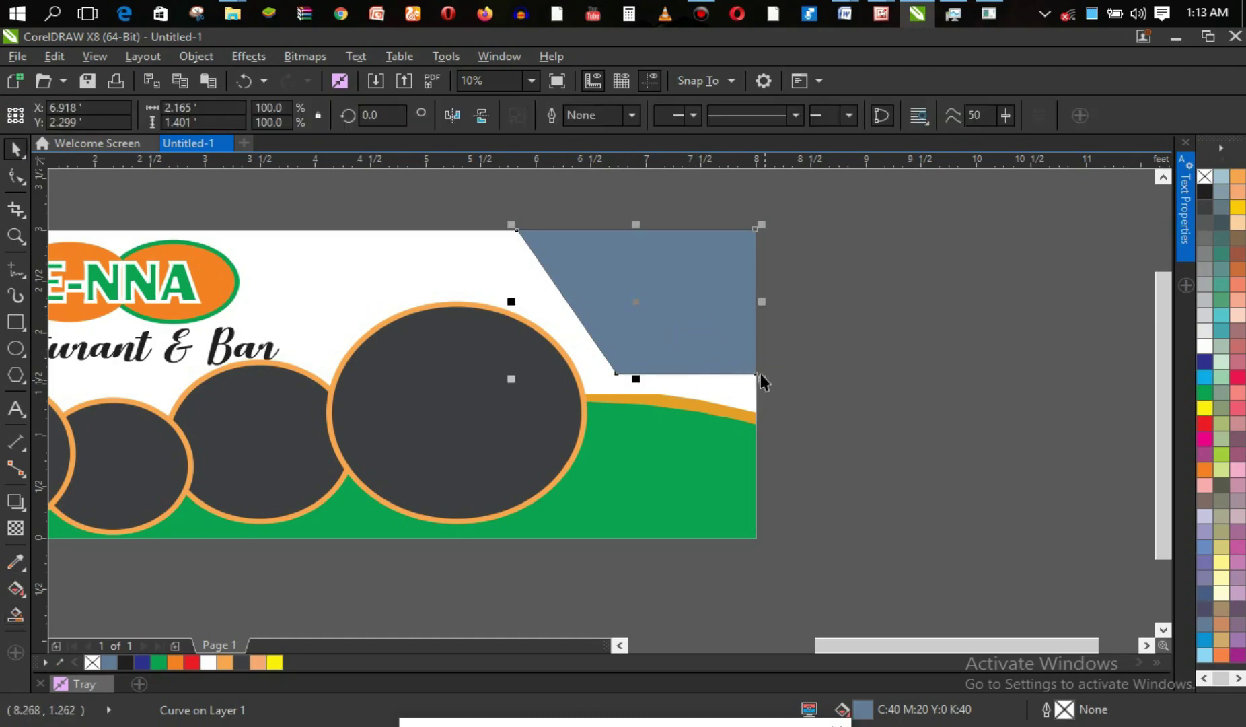
pyautogui.moveTo(762, 379)
pyautogui.mouseDown()
pyautogui.moveTo(776, 407)
pyautogui.moveTo(757, 374)
pyautogui.mouseUp()
pyautogui.click(719, 341)
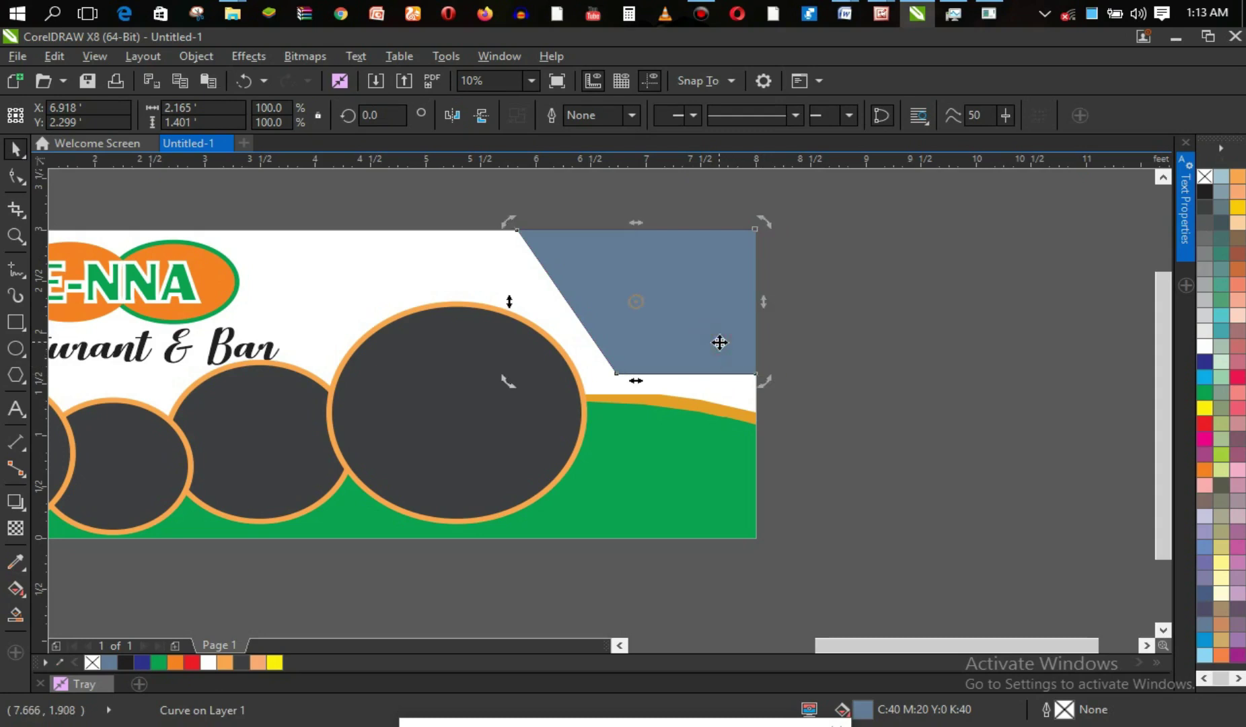
pyautogui.moveTo(764, 302); pyautogui.dragTo(764, 340)
pyautogui.hotkey('ctrl', 'z')
pyautogui.hotkey('ctrl', 'z')
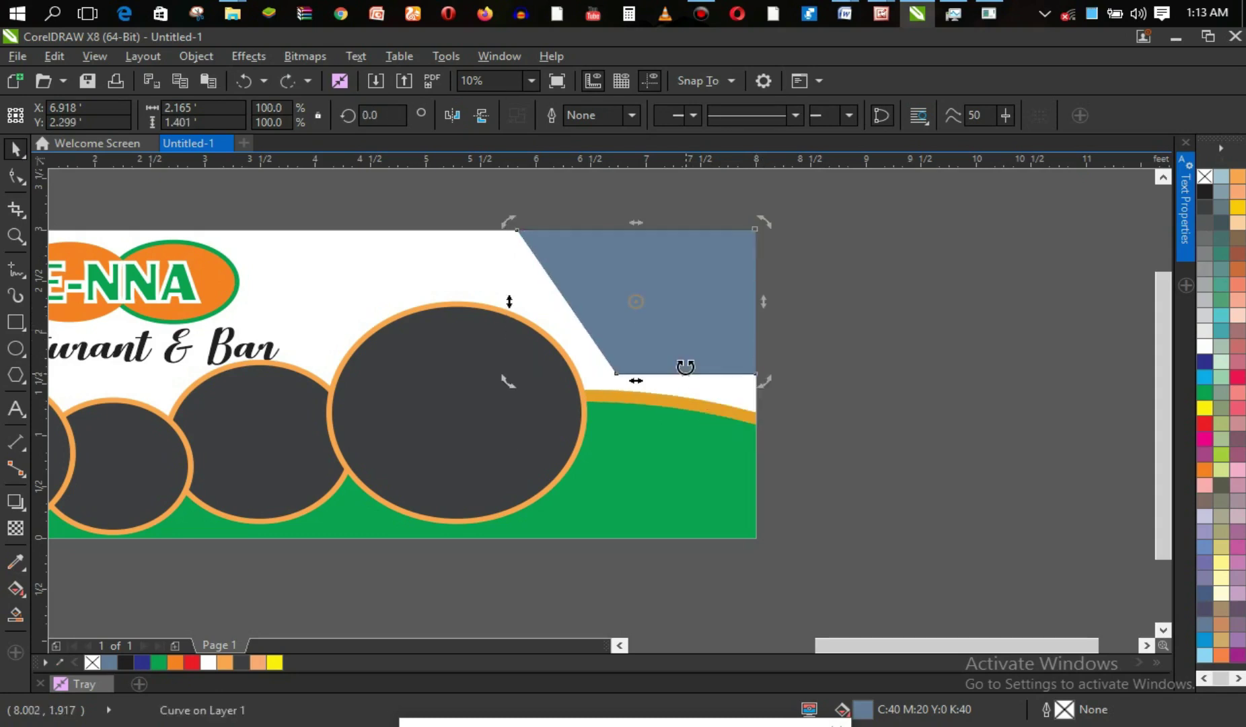
pyautogui.click(653, 304)
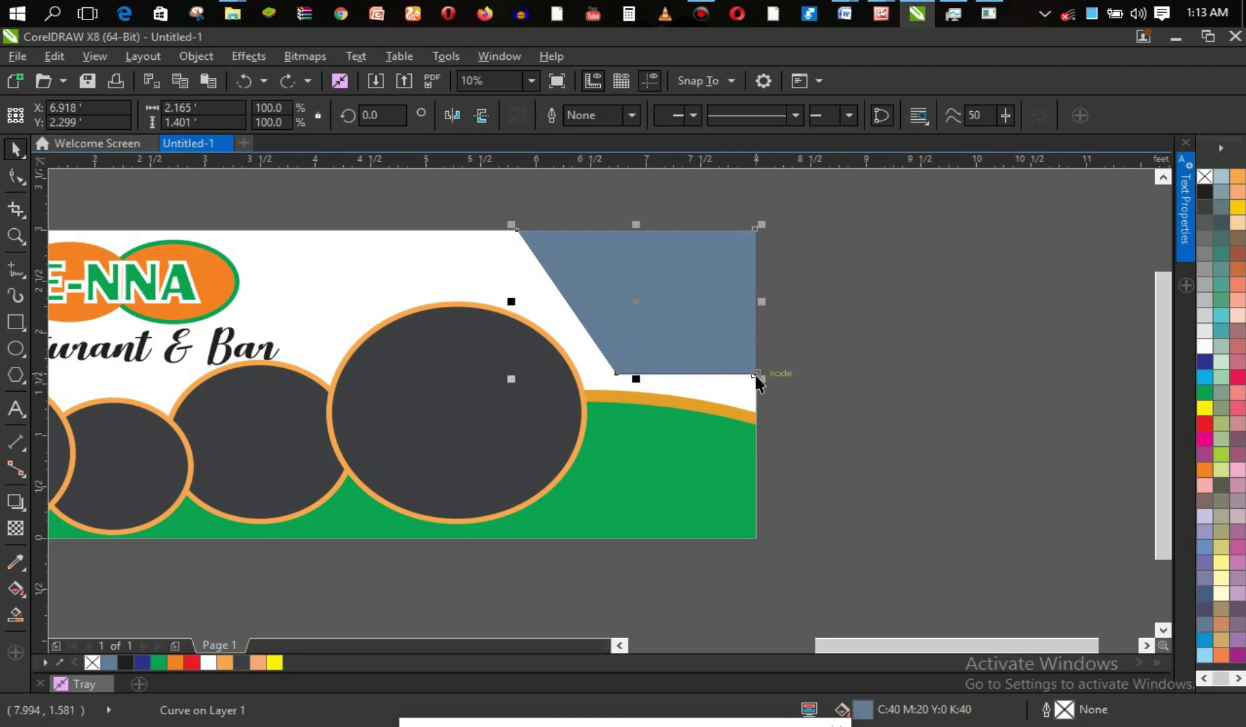
pyautogui.moveTo(636, 379); pyautogui.dragTo(637, 396)
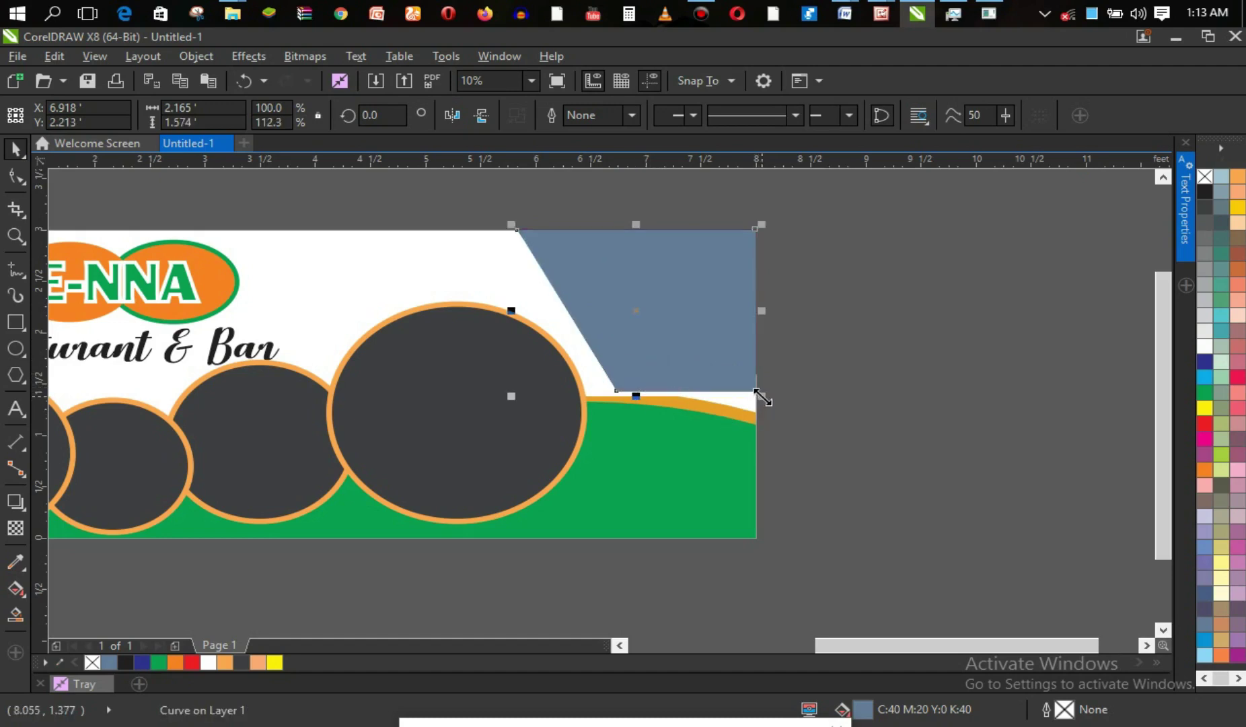
pyautogui.moveTo(637, 399); pyautogui.dragTo(636, 419)
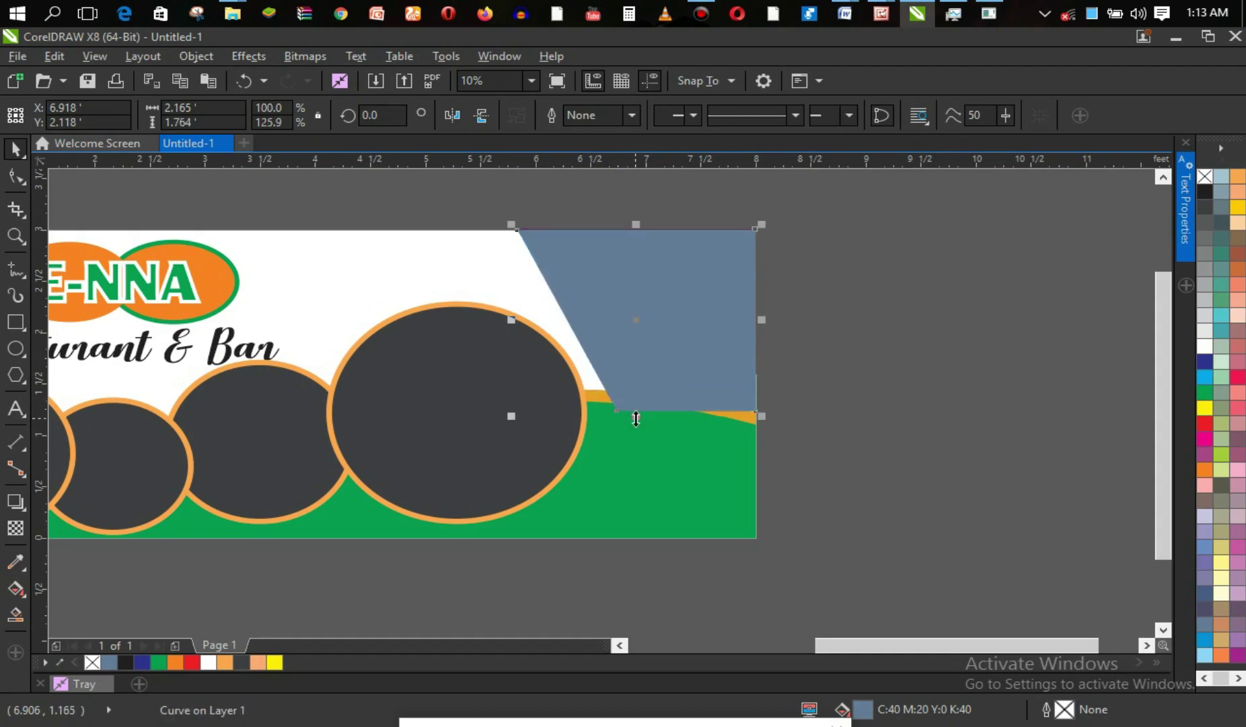
pyautogui.moveTo(511, 320); pyautogui.dragTo(473, 319)
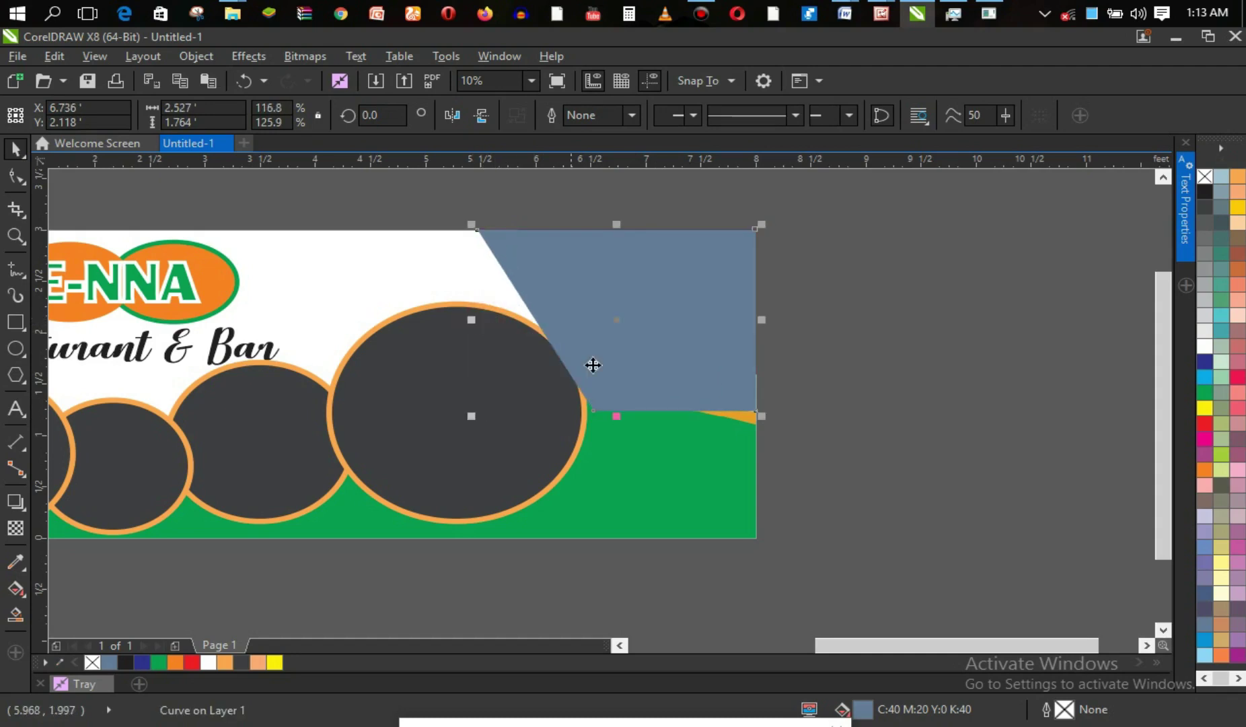
pyautogui.click(666, 468)
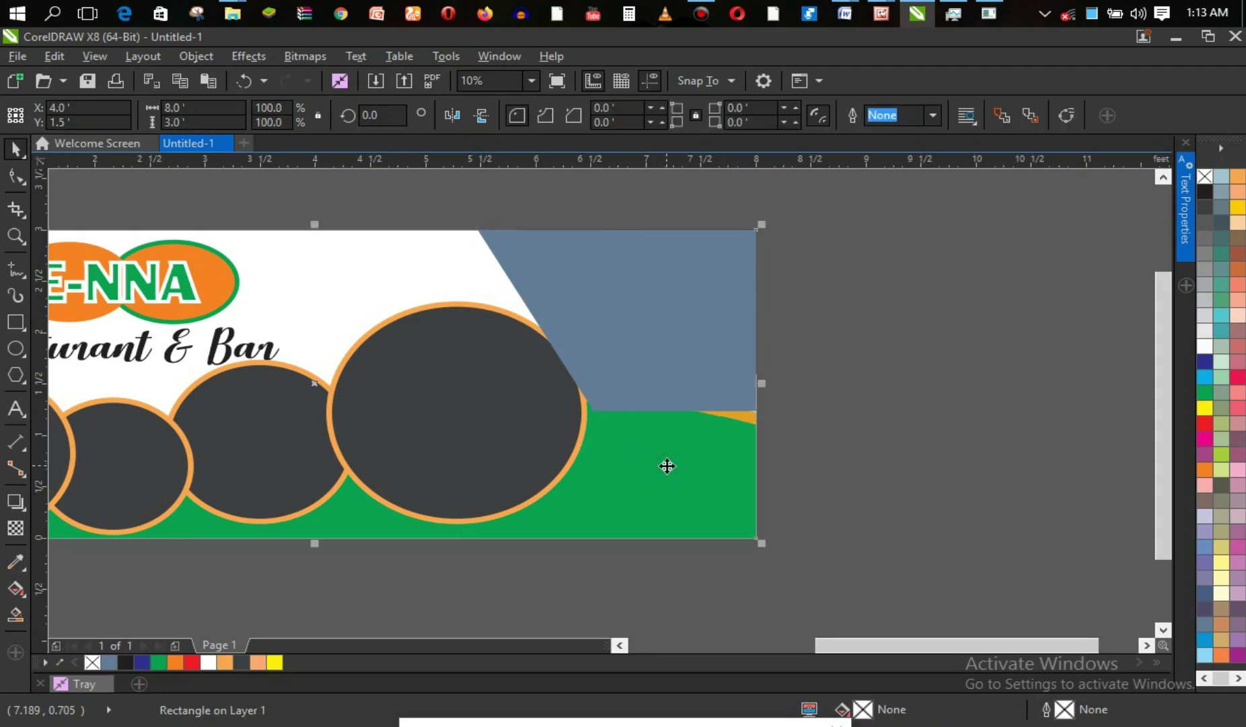
pyautogui.click(701, 379)
pyautogui.press('F10')
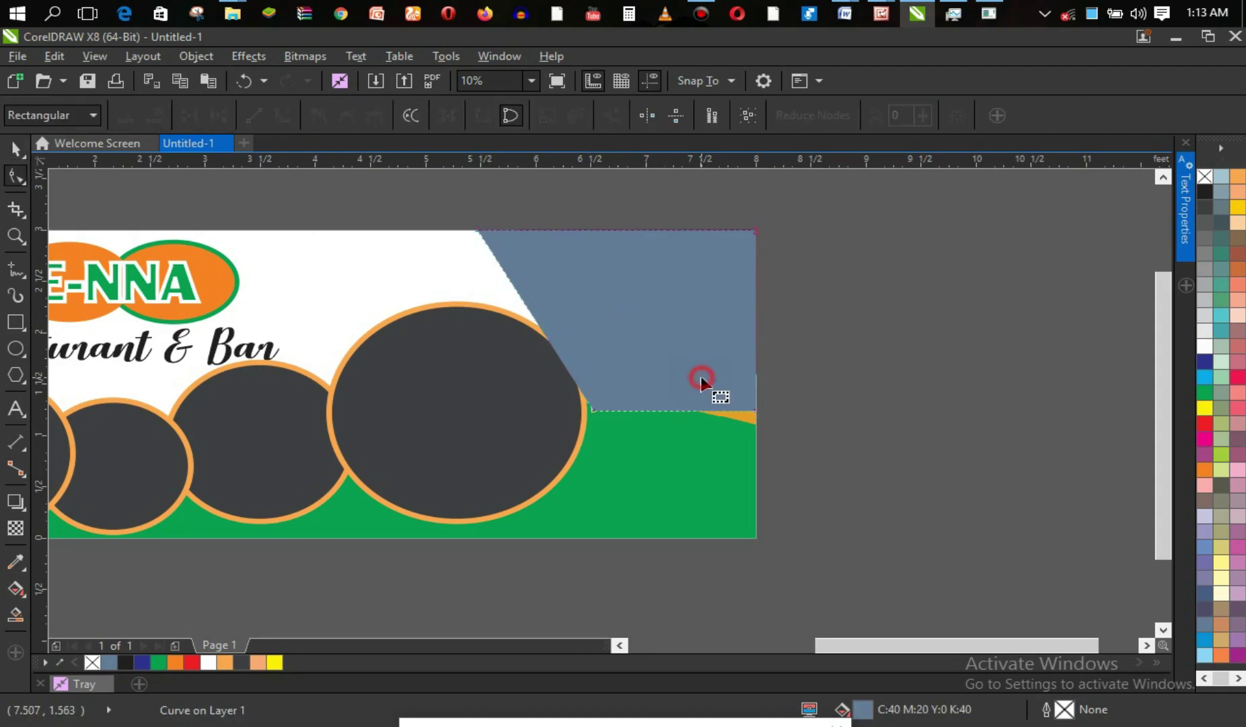
pyautogui.click(700, 376)
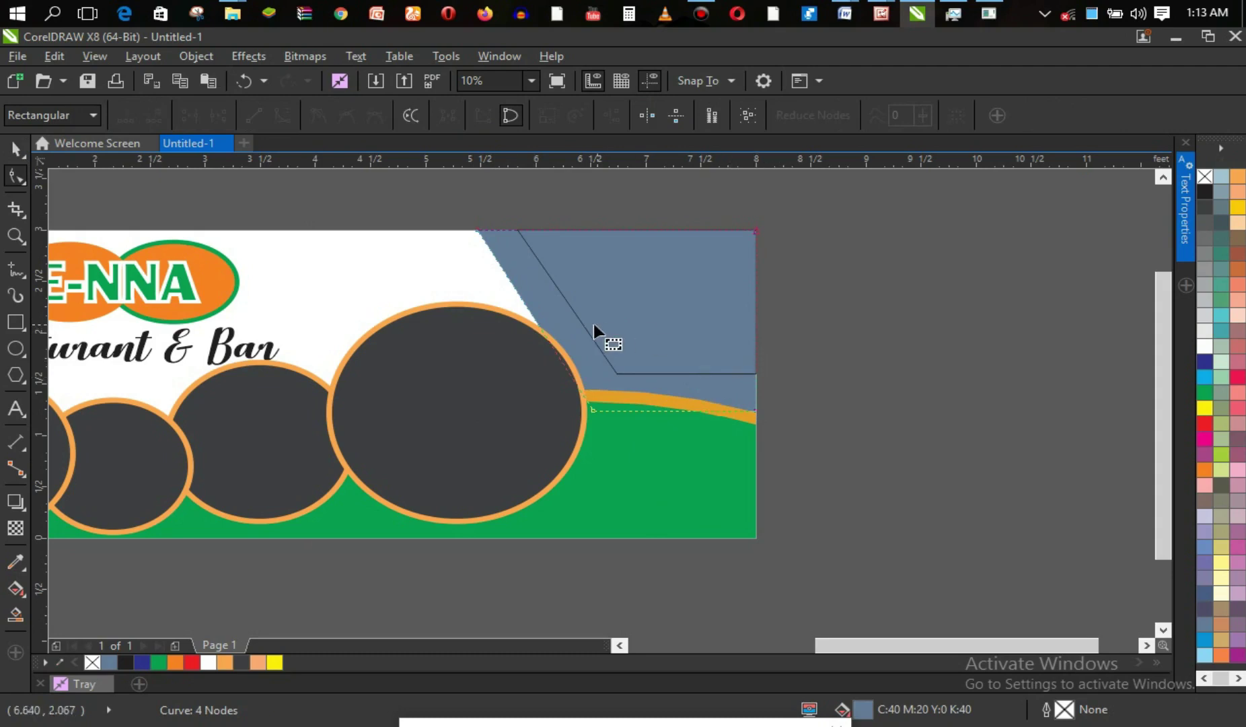
pyautogui.hotkey('ctrl', 'z')
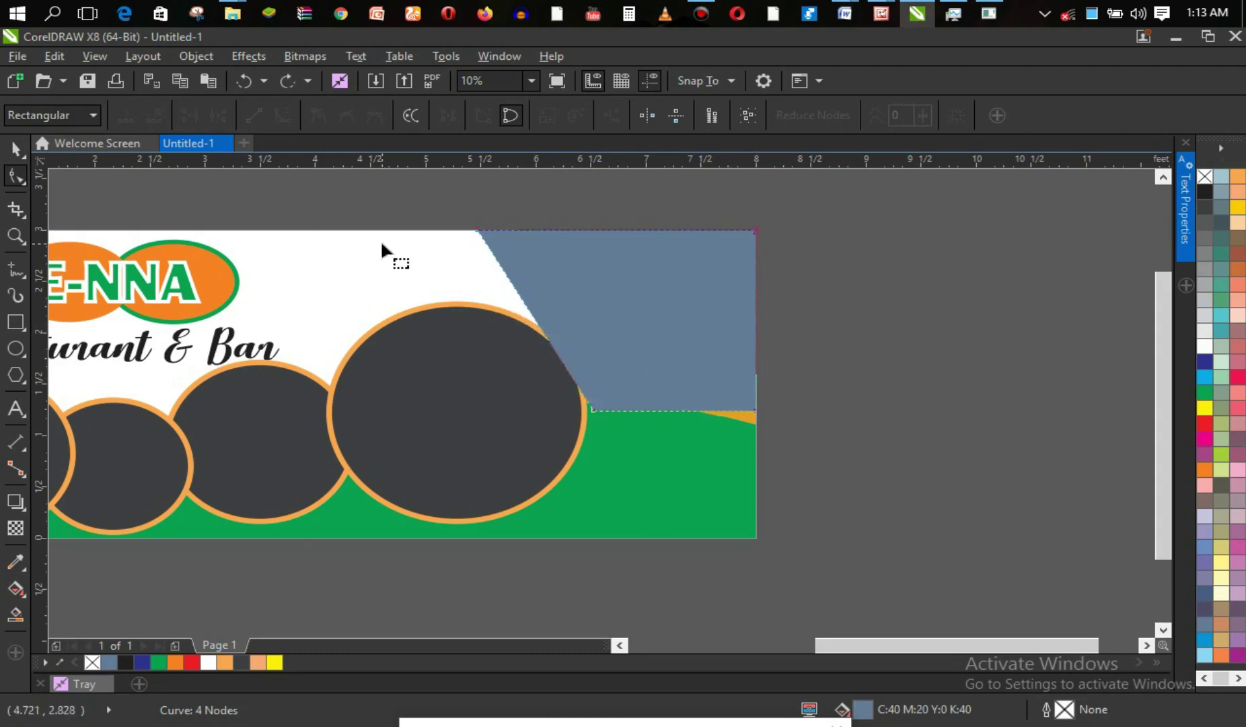
pyautogui.click(14, 149)
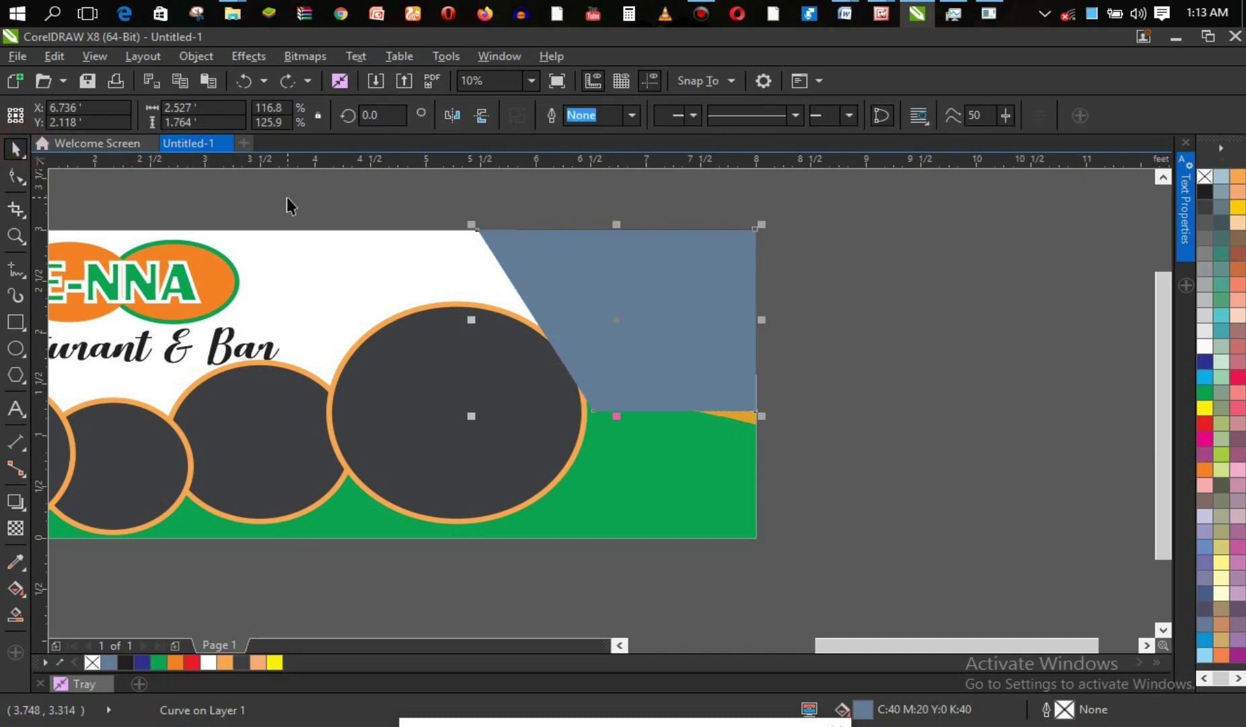
pyautogui.hotkey('ctrl', 'shift', 'z')
pyautogui.hotkey('ctrl', 'z')
pyautogui.click(675, 466)
pyautogui.click(650, 478)
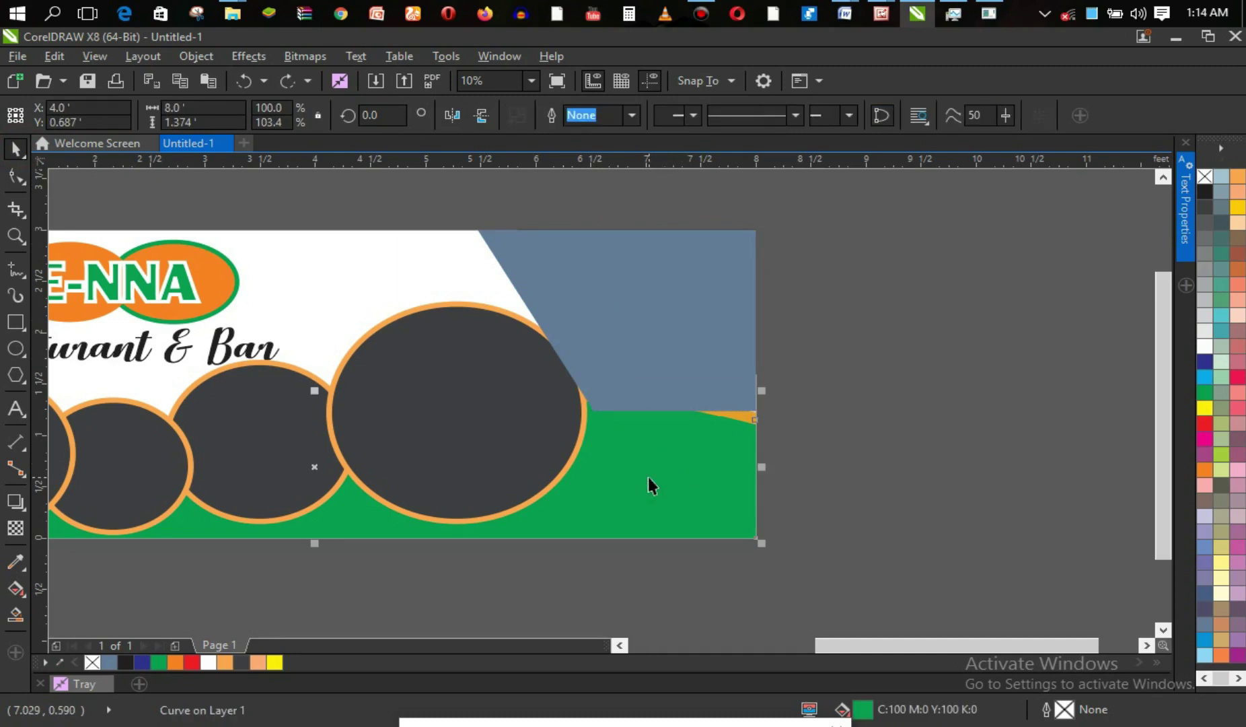
pyautogui.hotkey('ctrl', 'shift', 'z')
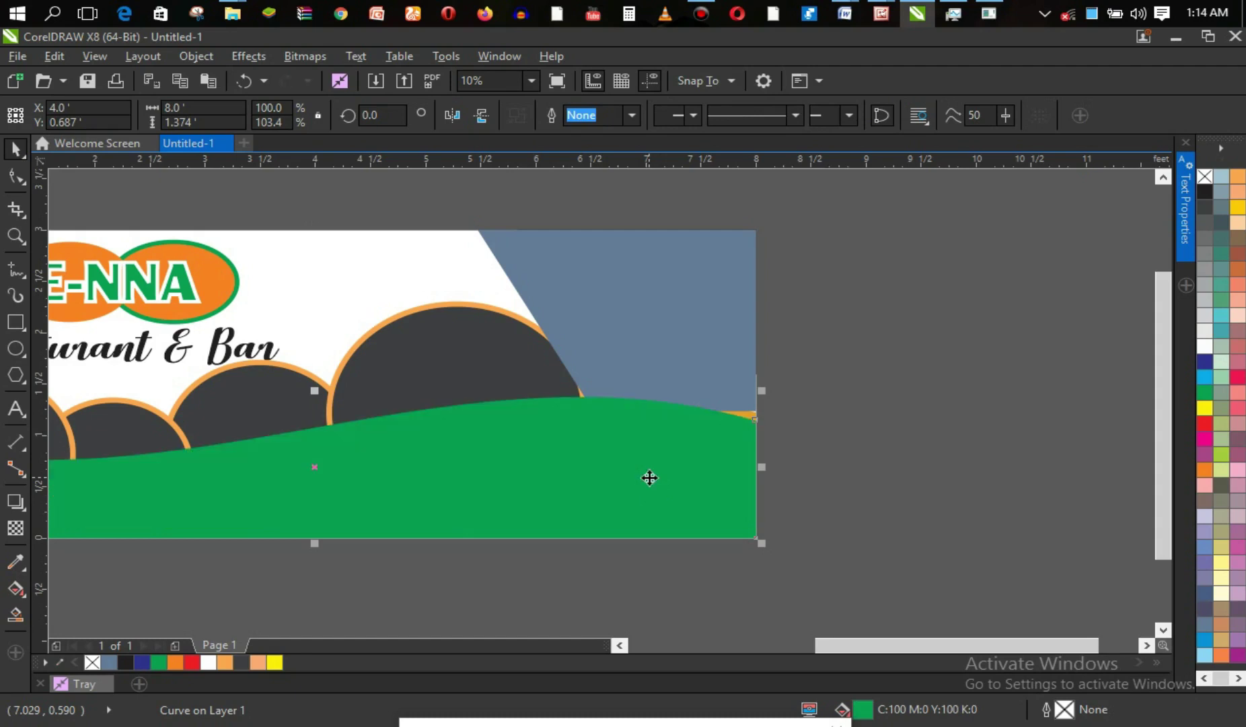
pyautogui.hotkey('ctrl', 'z')
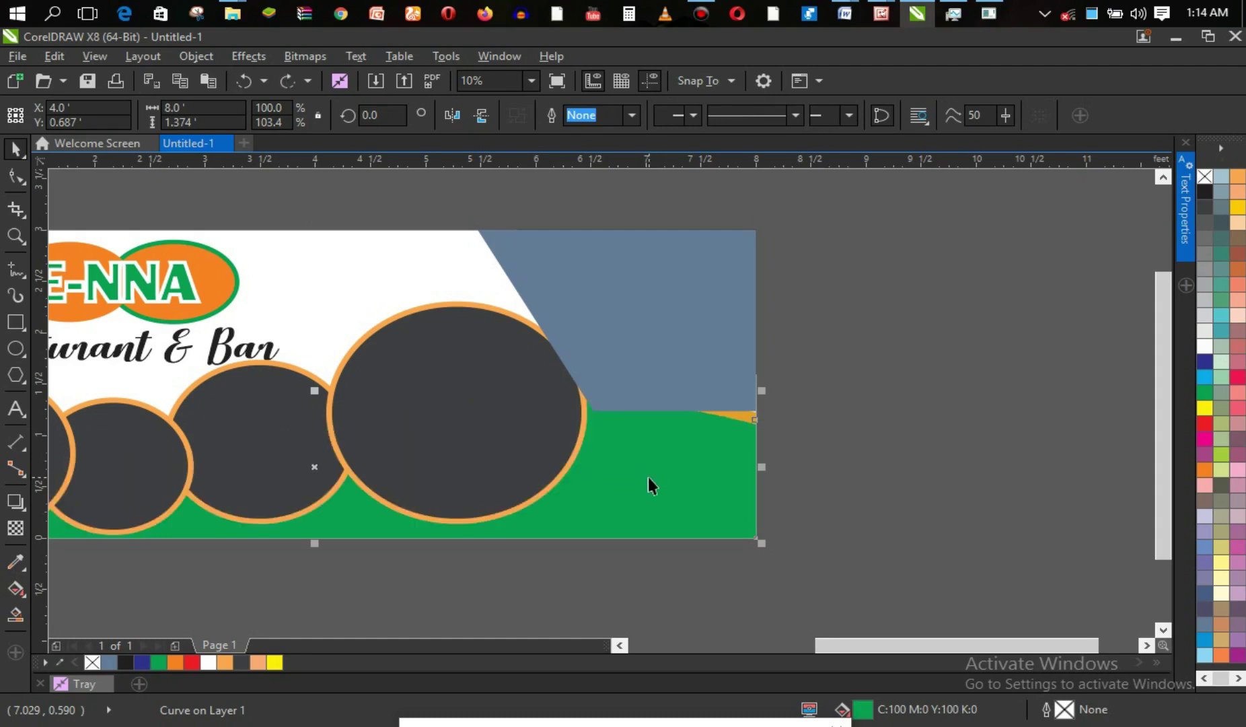
pyautogui.click(745, 417)
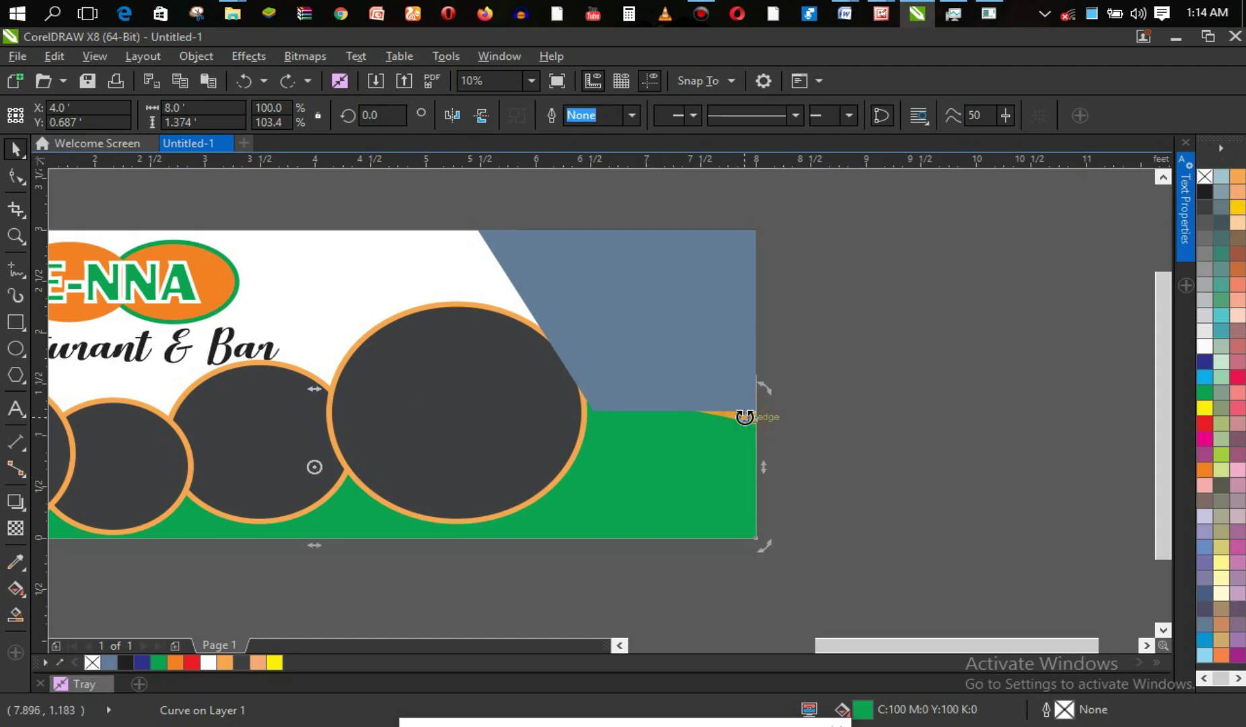
pyautogui.press('super')
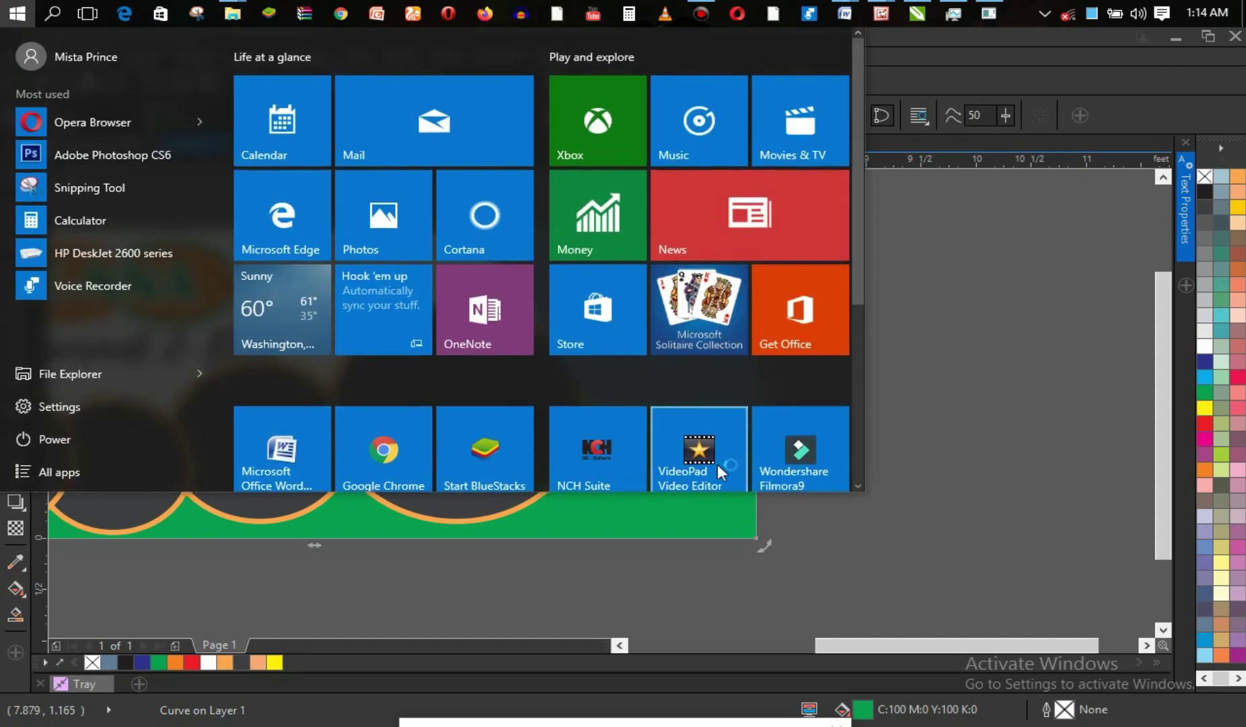
pyautogui.keyDown('alt'); pyautogui.click(668, 515); pyautogui.keyUp('alt')
pyautogui.click(666, 510)
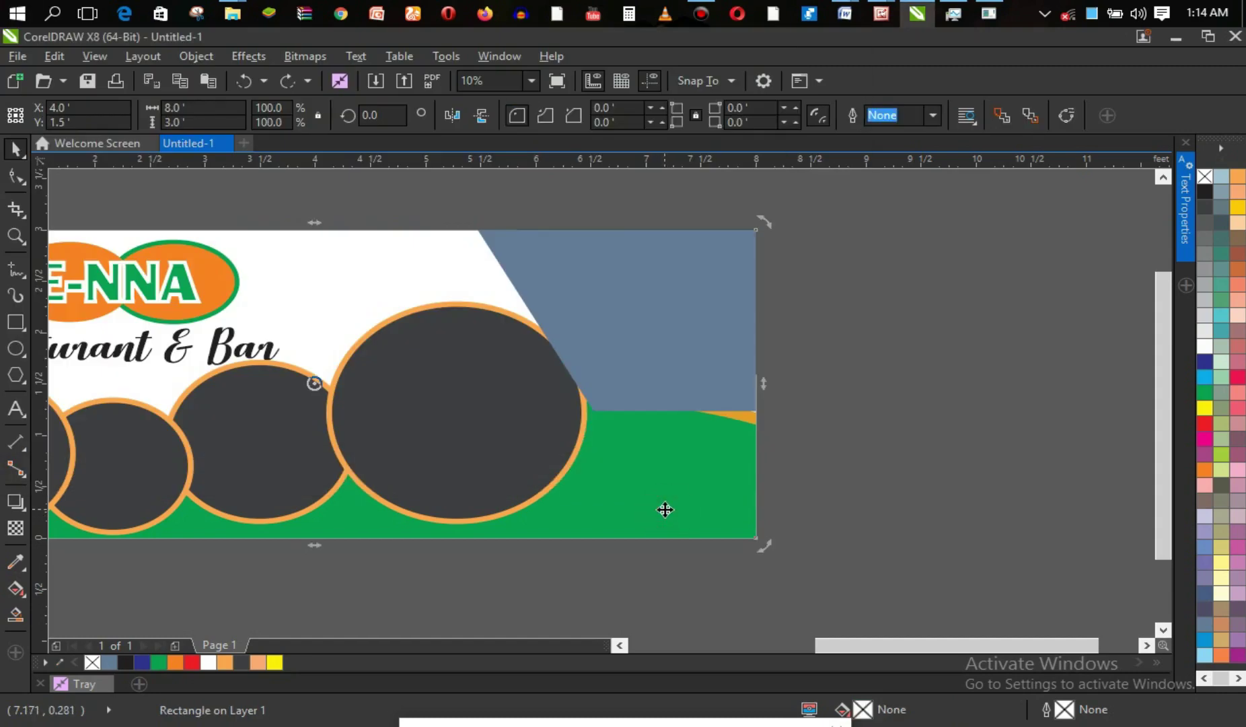
pyautogui.press('Escape')
pyautogui.click(664, 510)
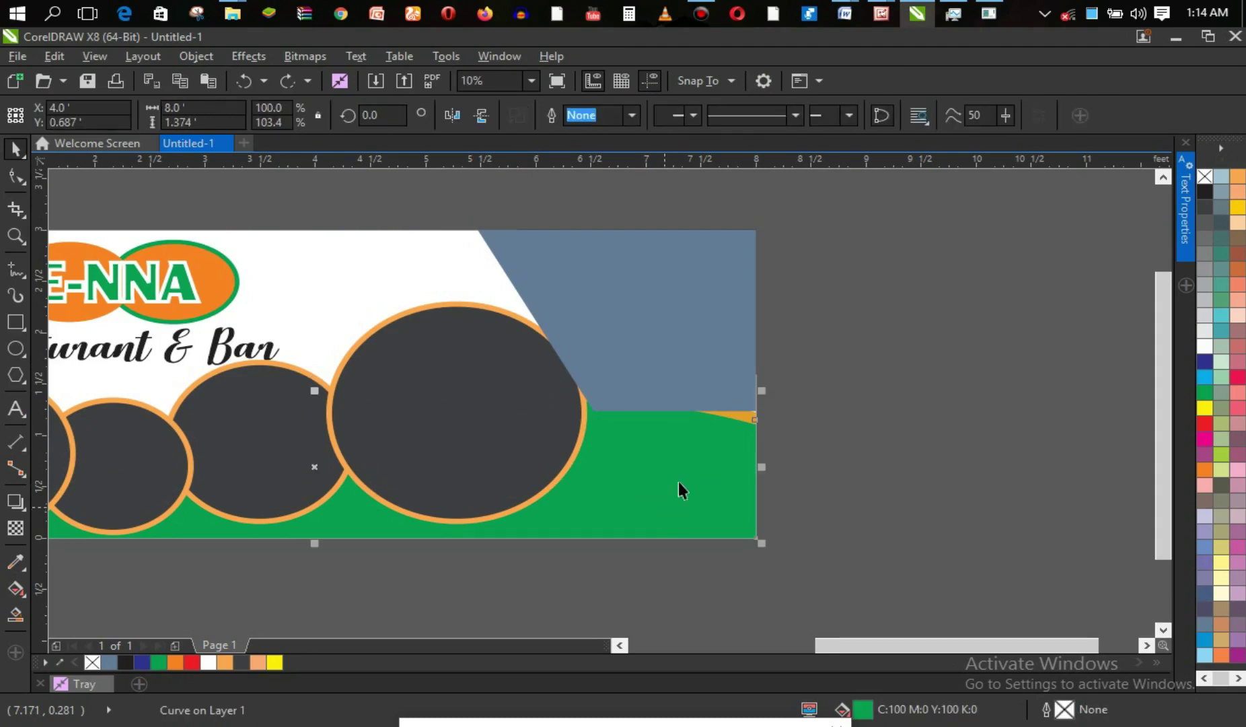
pyautogui.press('Escape')
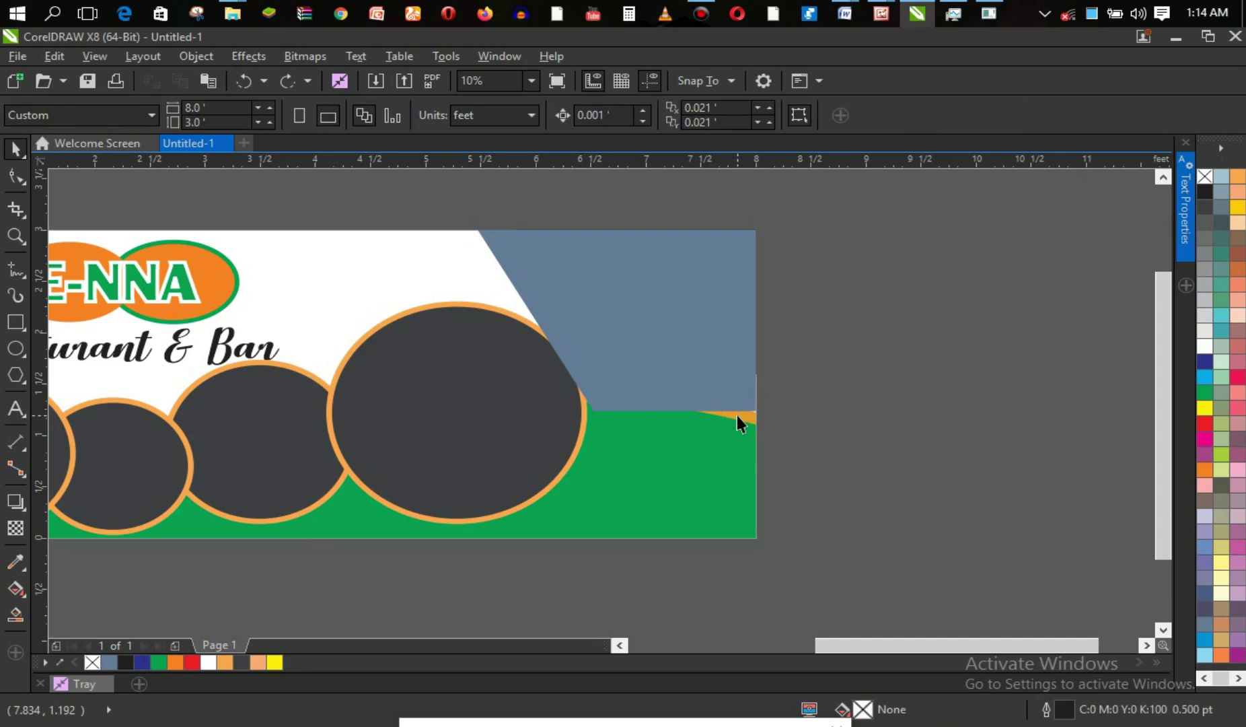
# Zoom out to the whole banner and select the green wave and its thin orange edge curve.
pyautogui.press('z')
pyautogui.rightClick(682, 431)
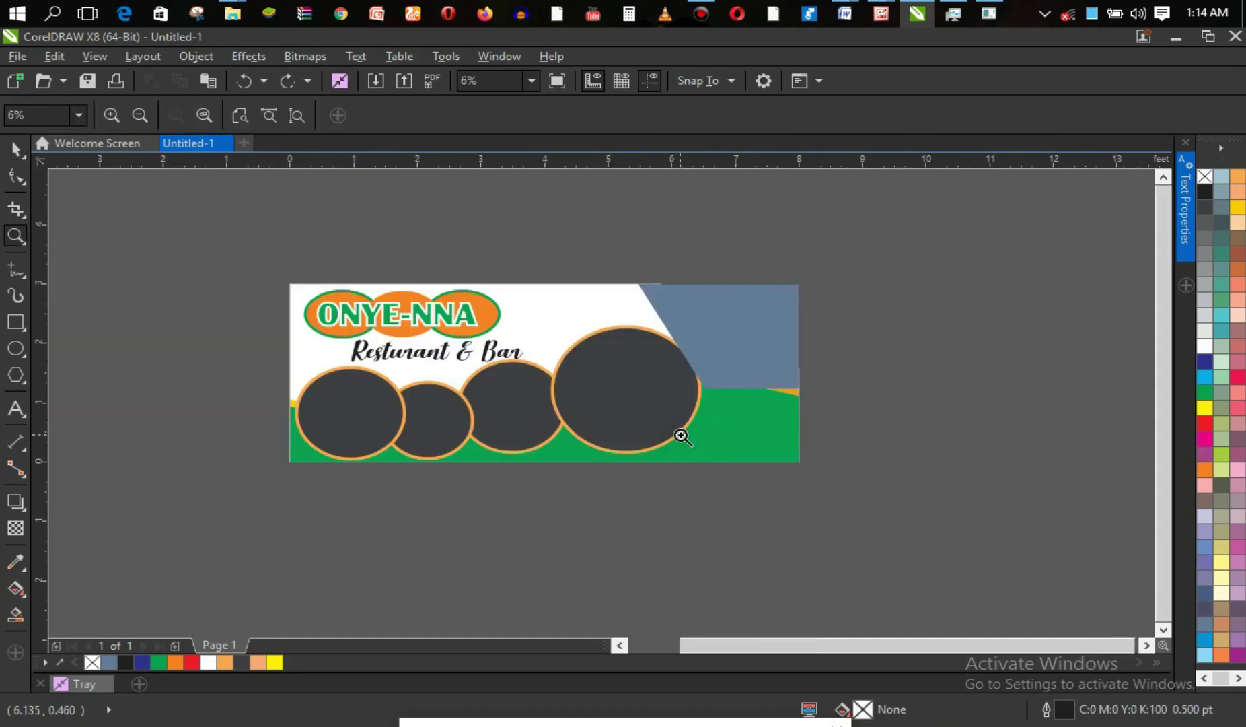
pyautogui.press('space')
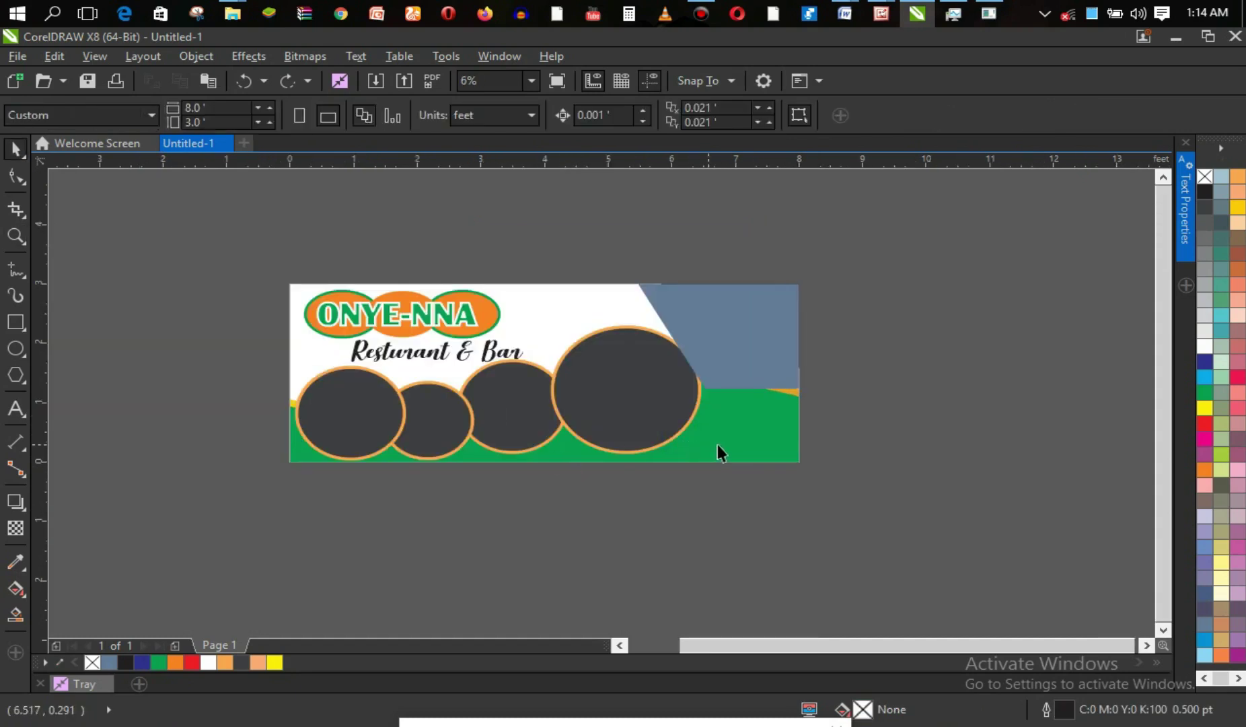
pyautogui.click(726, 443)
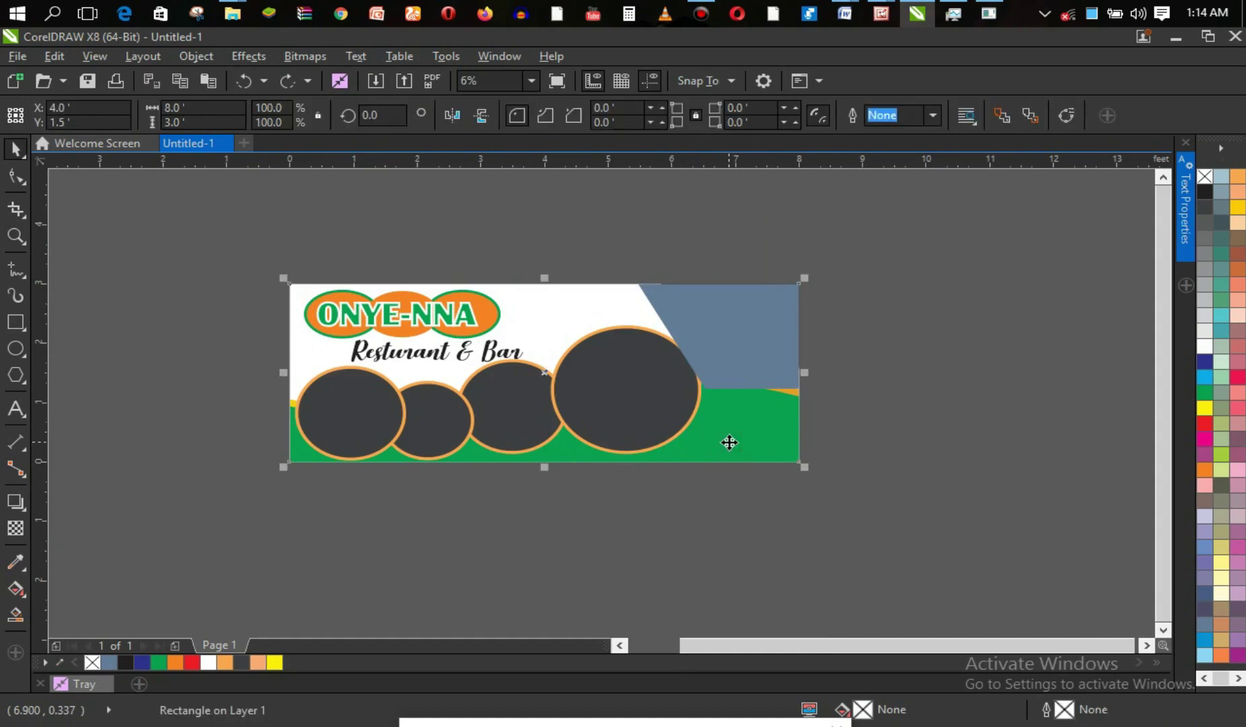
pyautogui.click(730, 443)
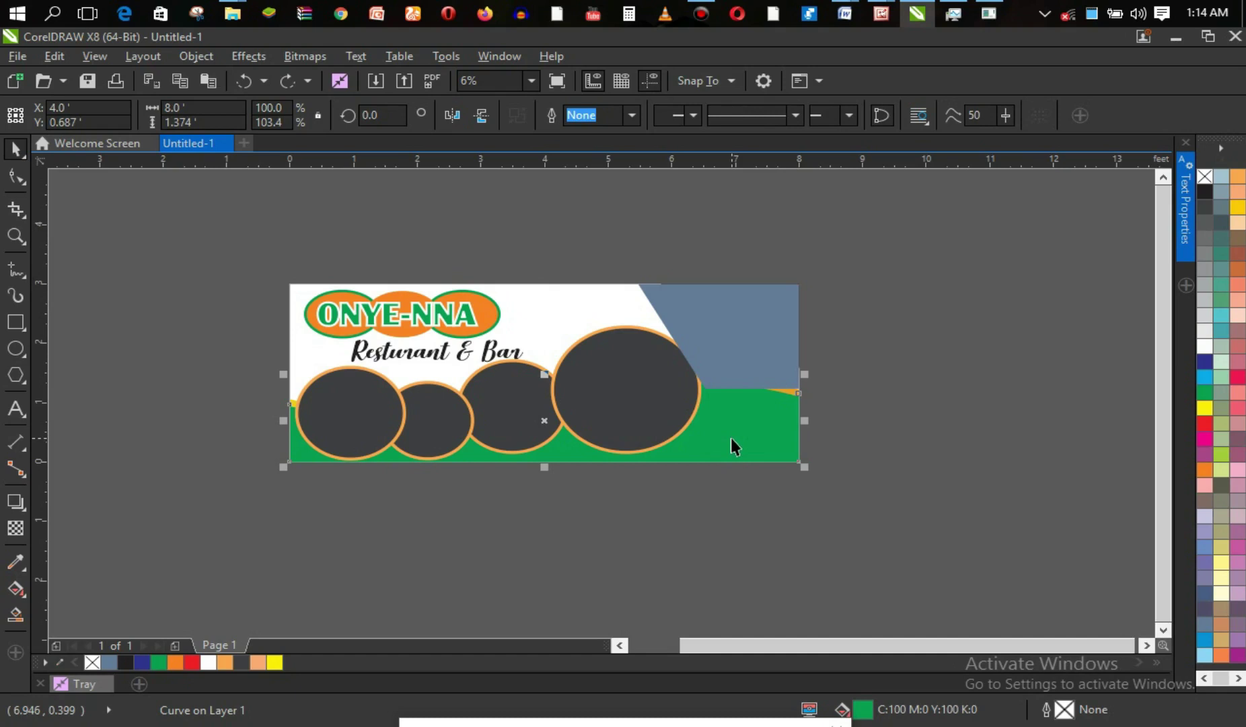
pyautogui.click(788, 390)
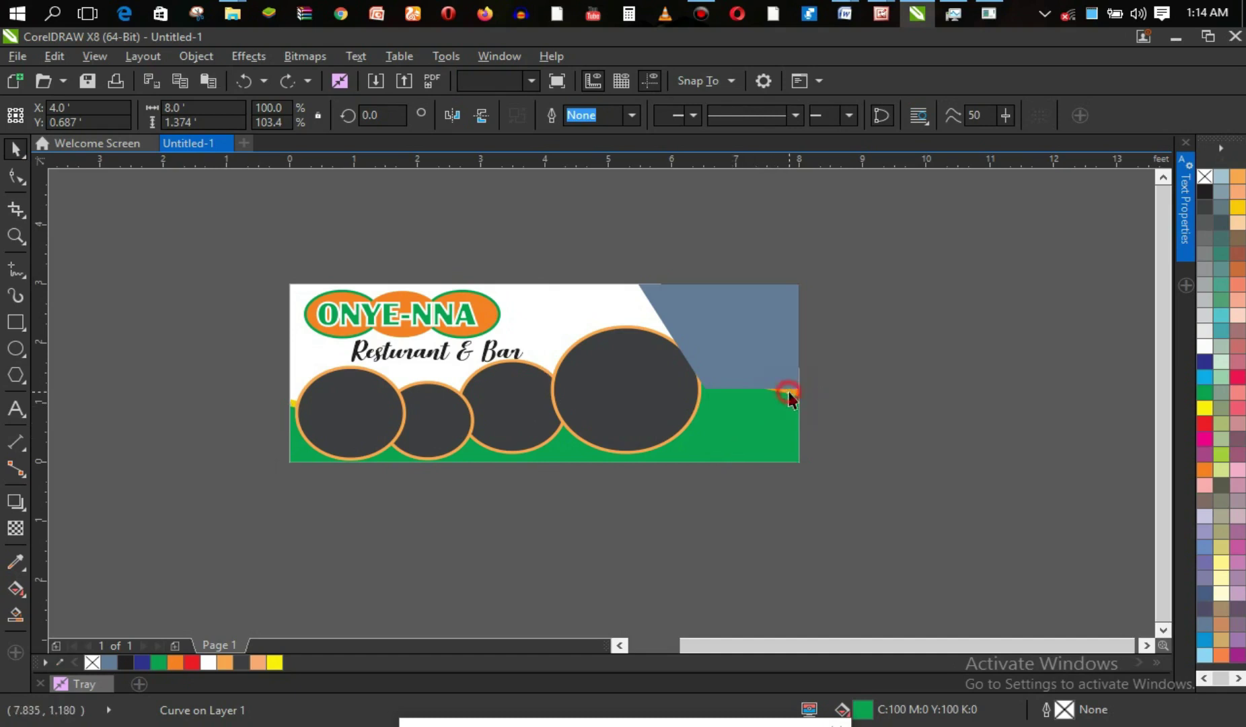
pyautogui.click(791, 392)
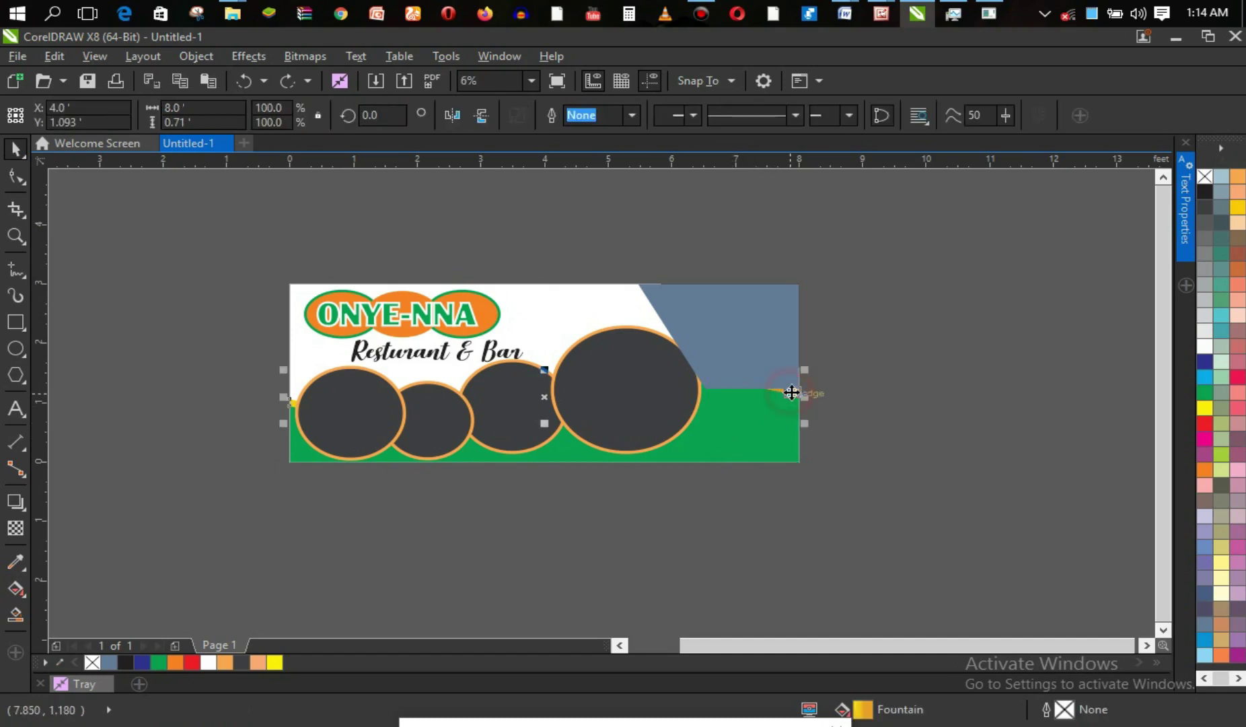
pyautogui.keyDown('shift'); pyautogui.click(733, 438); pyautogui.keyUp('shift')
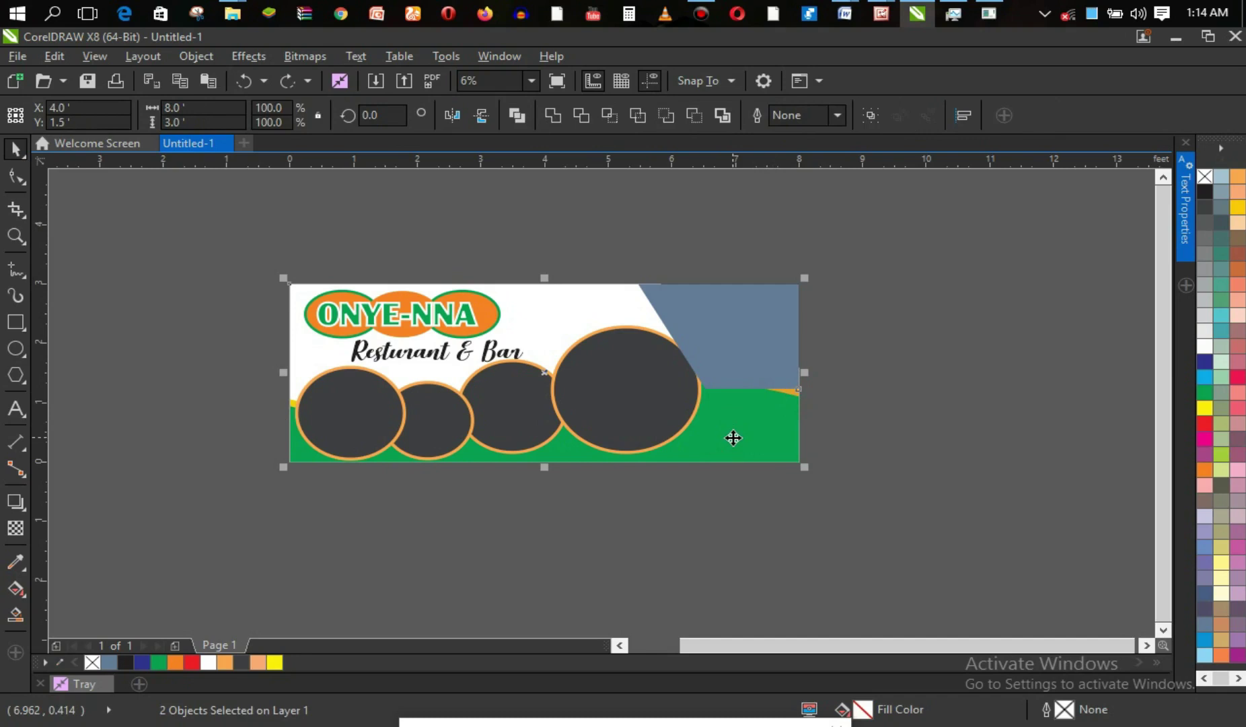
pyautogui.click(790, 391)
pyautogui.click(801, 403)
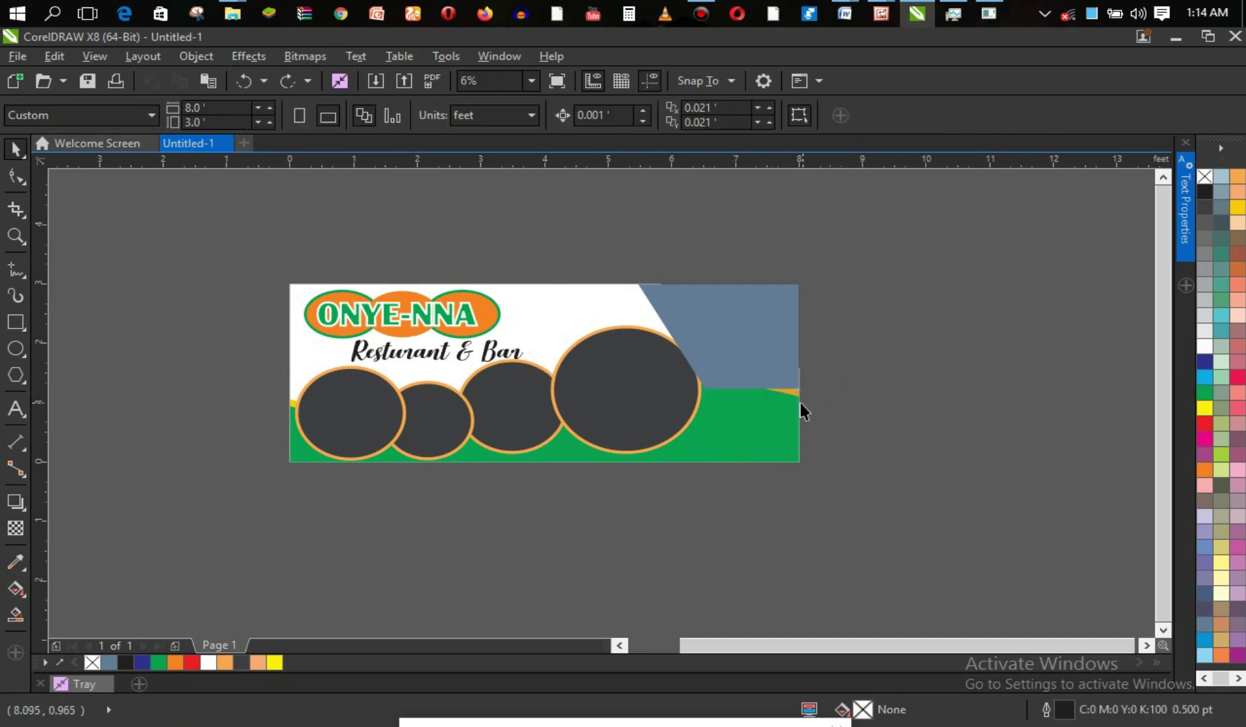
pyautogui.click(794, 392)
pyautogui.keyDown('shift'); pyautogui.click(755, 442); pyautogui.keyUp('shift')
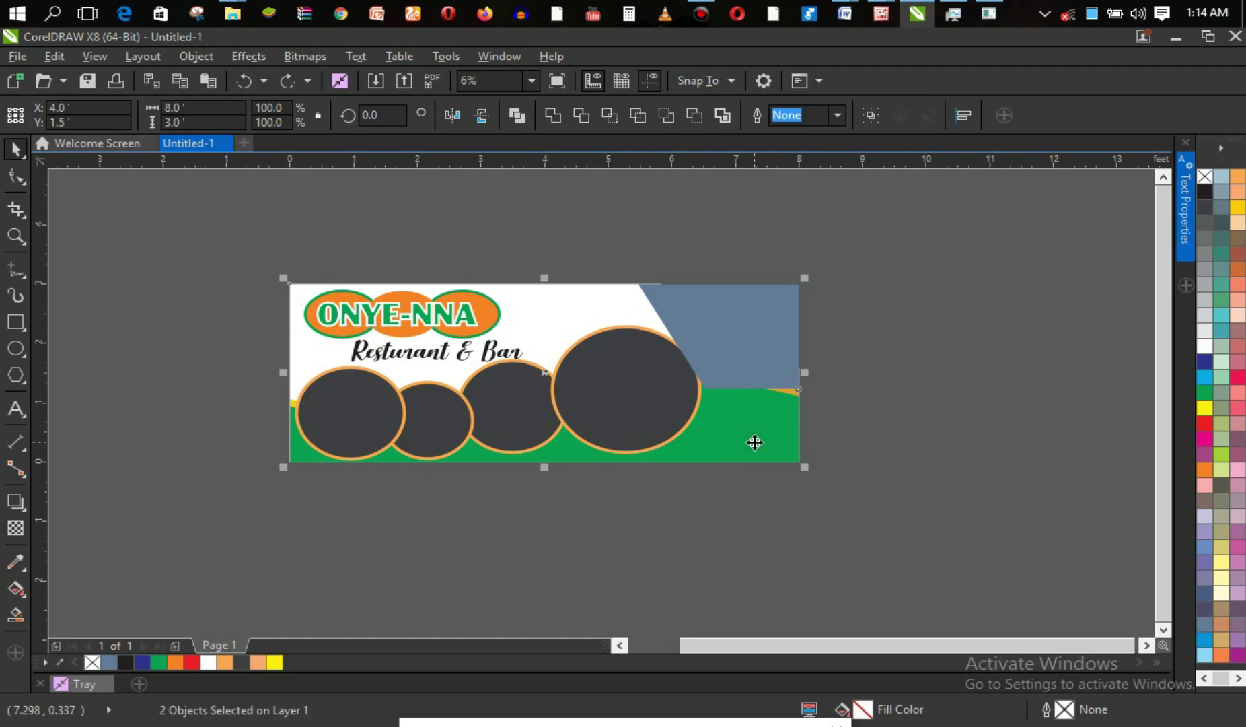
pyautogui.press('Escape')
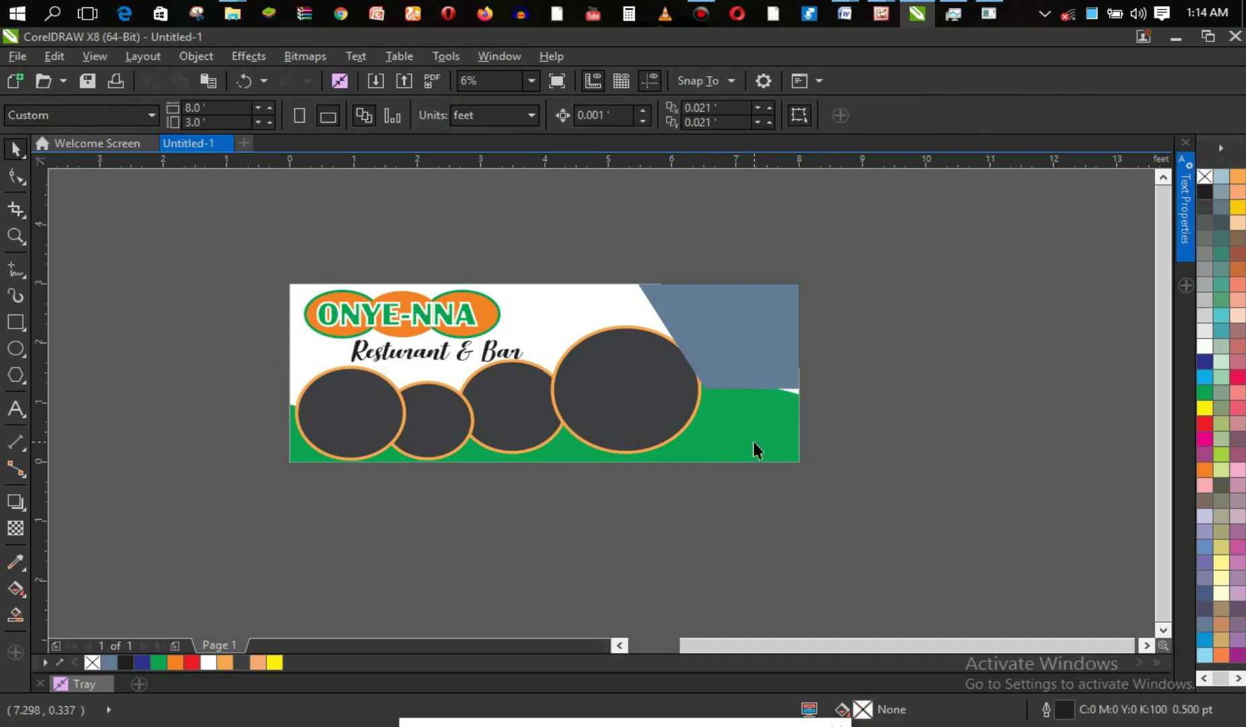
pyautogui.hotkey('ctrl', 'z')
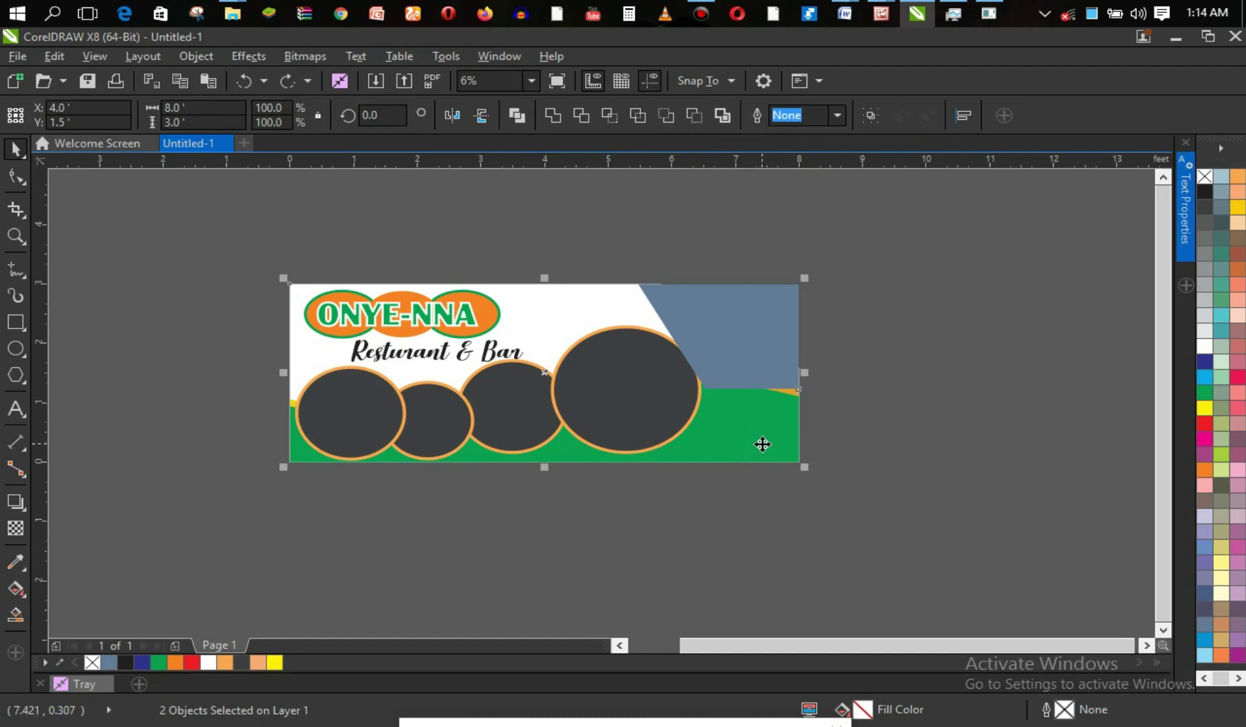
pyautogui.keyDown('shift'); pyautogui.click(762, 444); pyautogui.keyUp('shift')
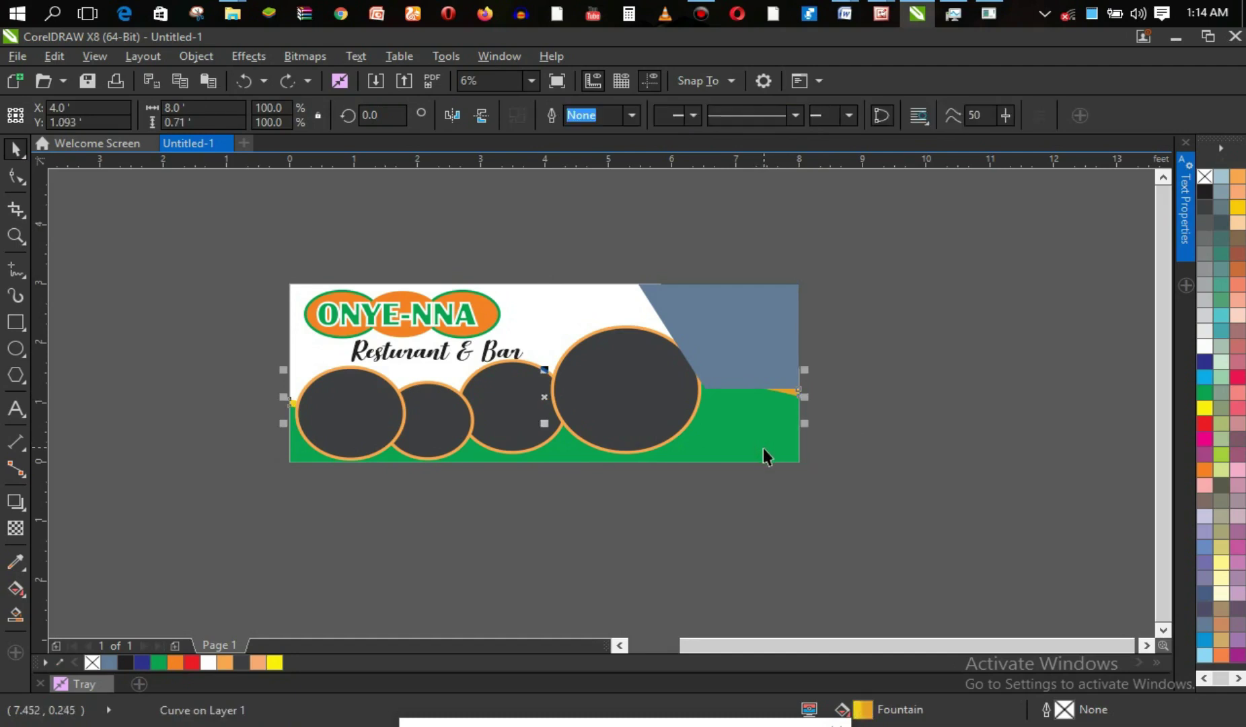
pyautogui.keyDown('shift'); pyautogui.click(764, 448); pyautogui.keyUp('shift')
pyautogui.press('Delete')
pyautogui.hotkey('ctrl', 'z')
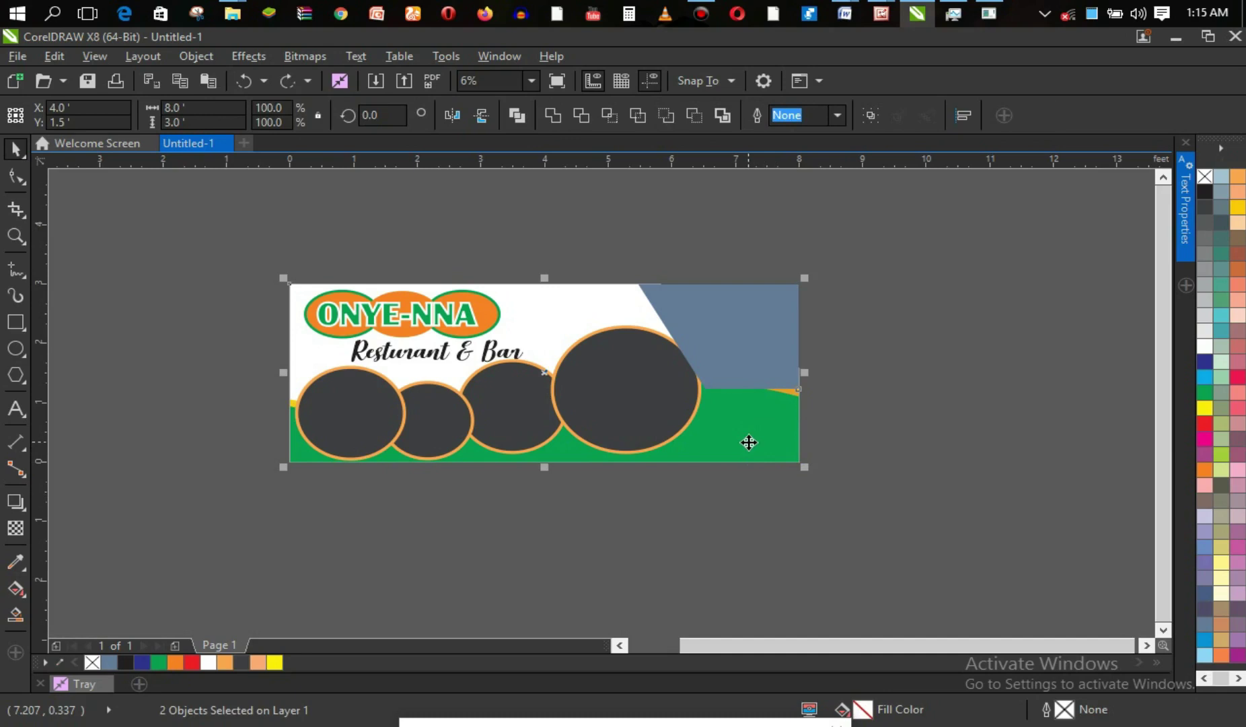
# Group the green wave with its orange curve and bring the group to the front.
pyautogui.click(754, 494)
pyautogui.click(747, 447)
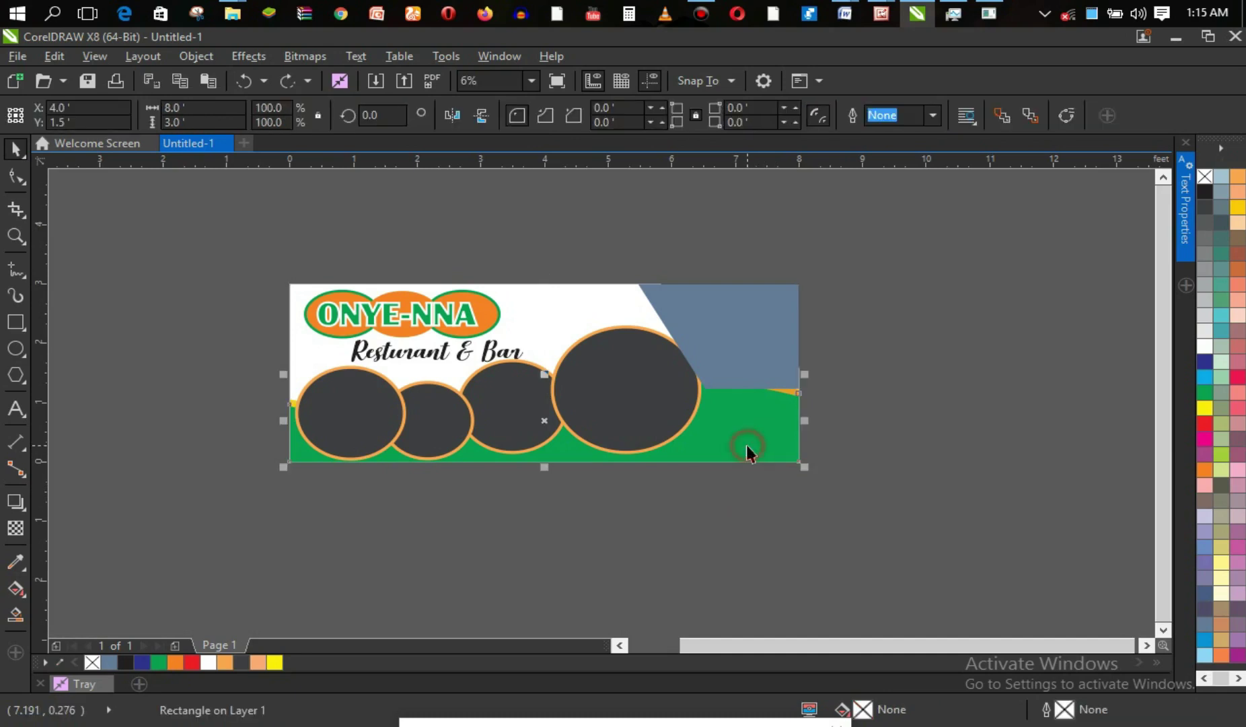
pyautogui.click(748, 447)
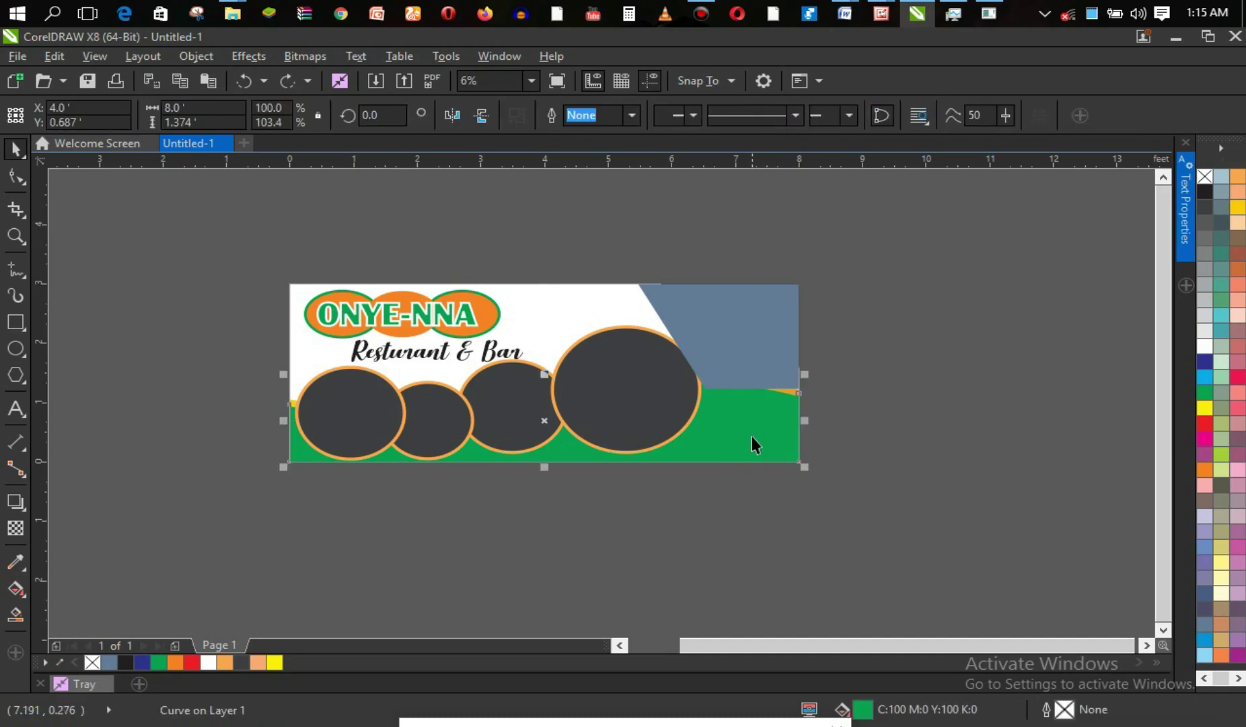
pyautogui.keyDown('shift'); pyautogui.click(789, 392); pyautogui.keyUp('shift')
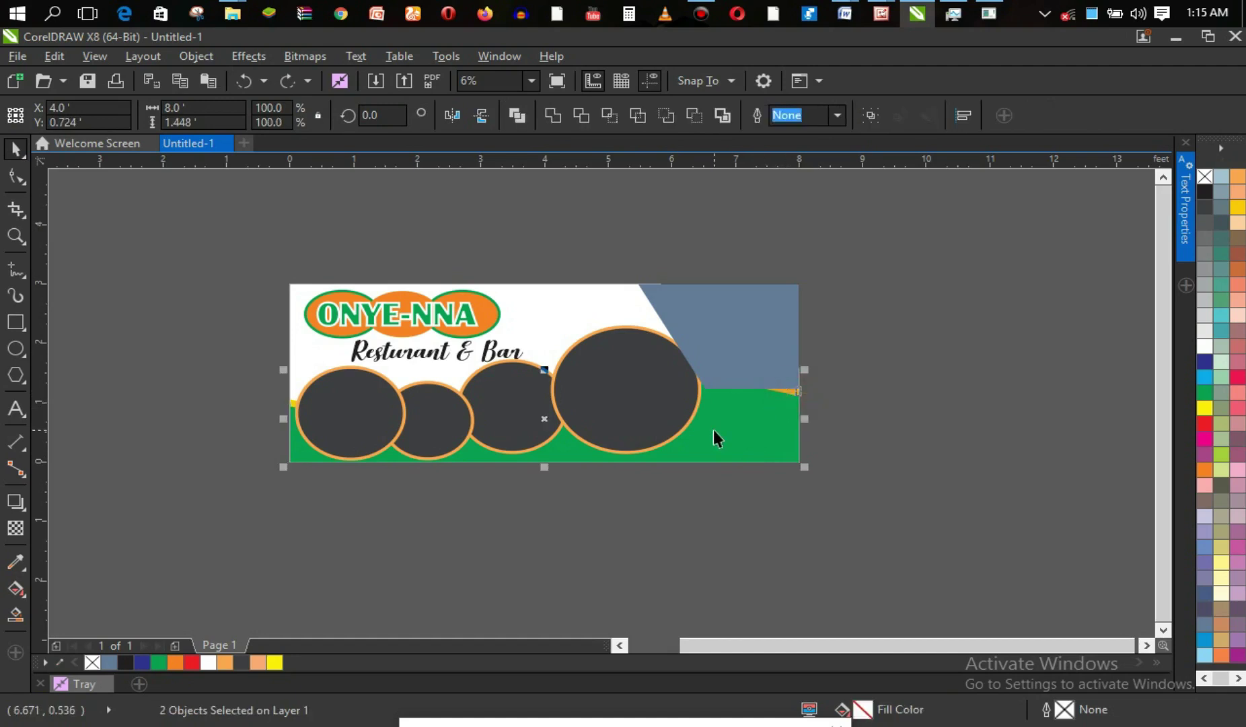
pyautogui.press('Delete')
pyautogui.hotkey('ctrl', 'z')
pyautogui.hotkey('ctrl', 'g')
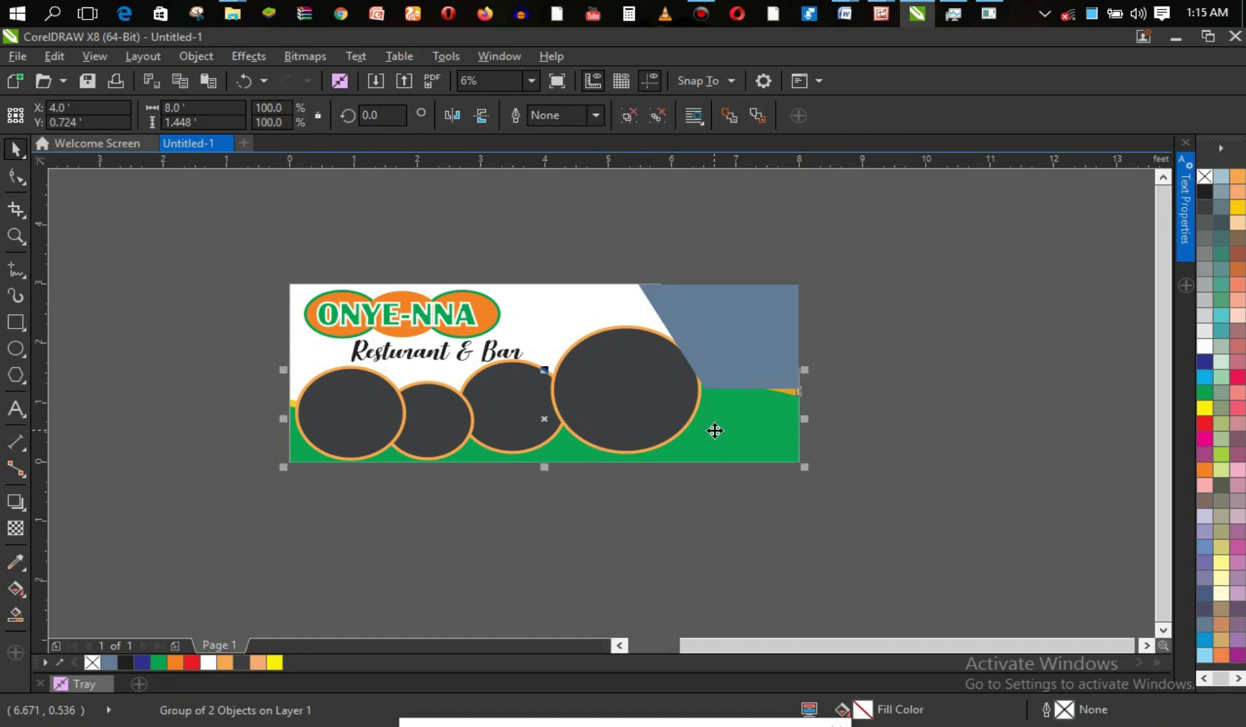
pyautogui.hotkey('shift', 'pageup')
# Group the four dark circles and bring them in front of the wave.
pyautogui.click(653, 353)
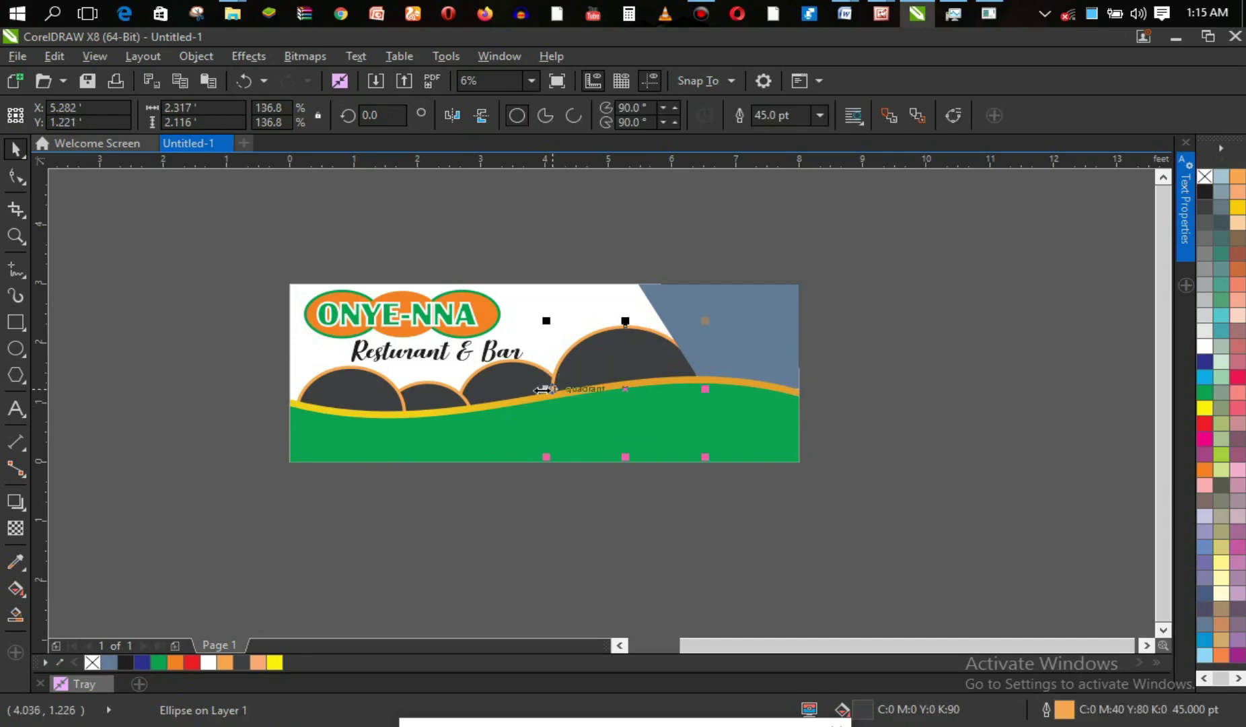
pyautogui.keyDown('shift'); pyautogui.click(504, 393); pyautogui.keyUp('shift')
pyautogui.keyDown('shift'); pyautogui.click(434, 400); pyautogui.keyUp('shift')
pyautogui.keyDown('shift'); pyautogui.click(358, 392); pyautogui.keyUp('shift')
pyautogui.hotkey('ctrl', 'g')
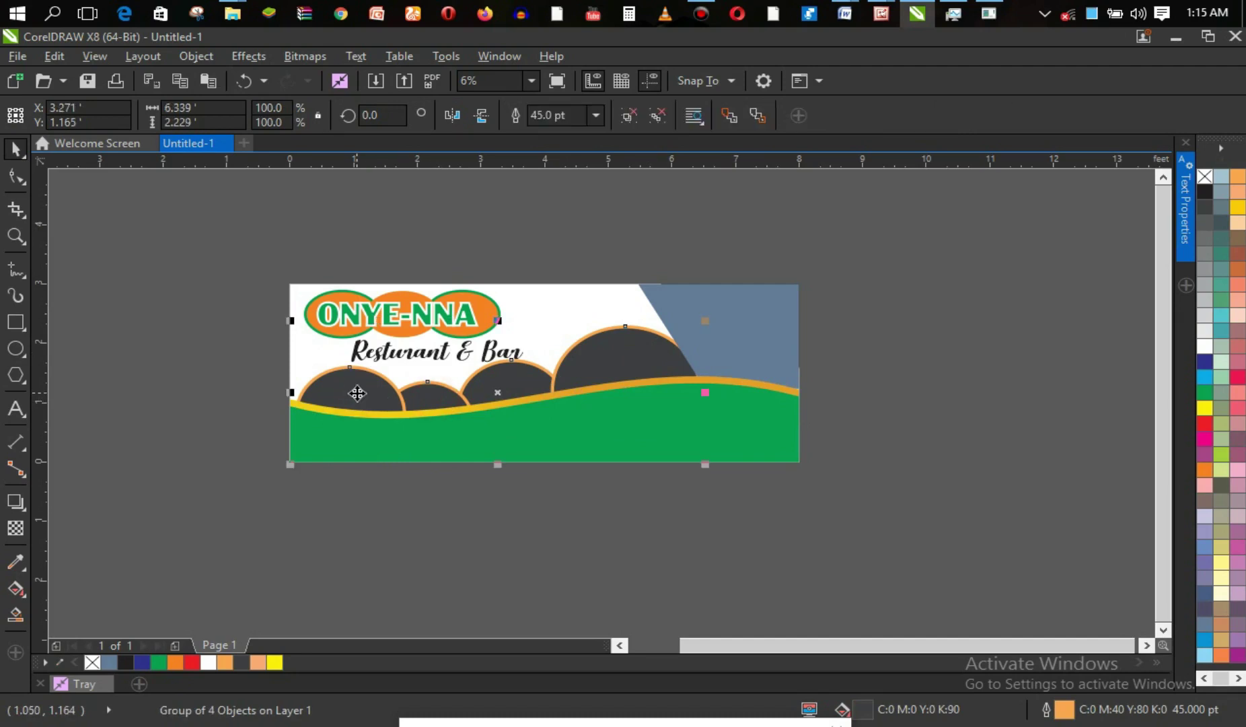
pyautogui.hotkey('shift', 'pageup')
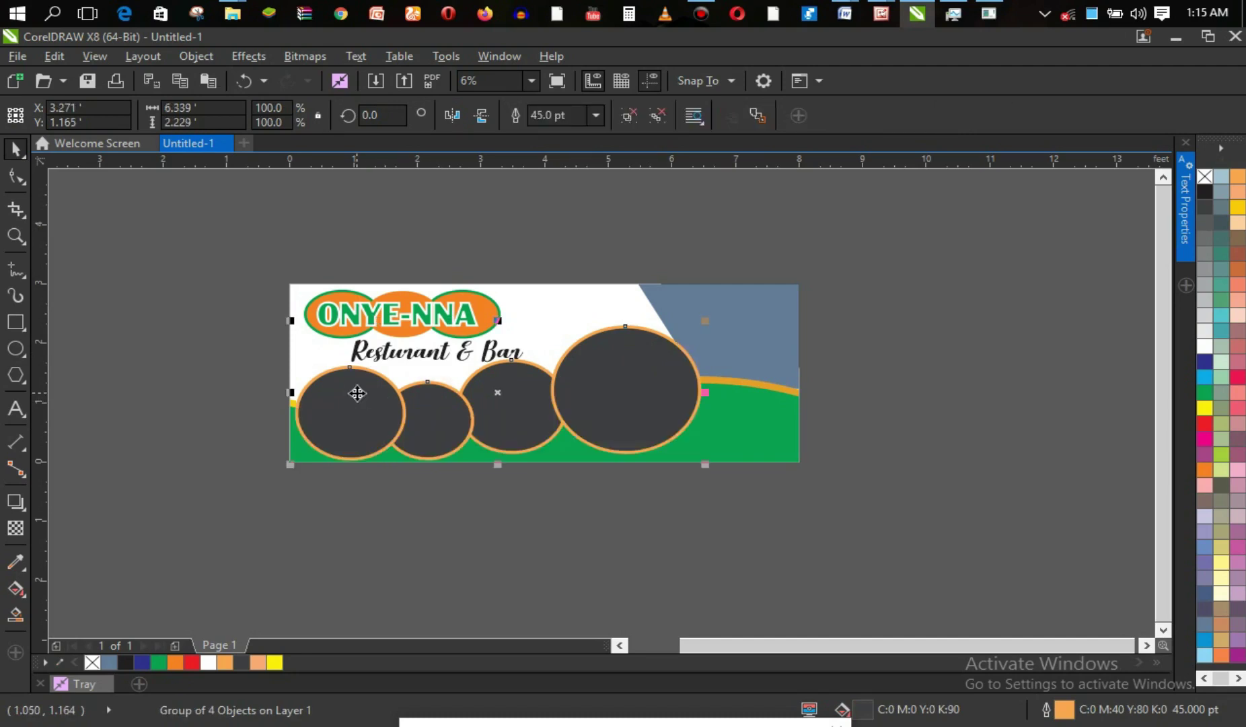
pyautogui.click(730, 304)
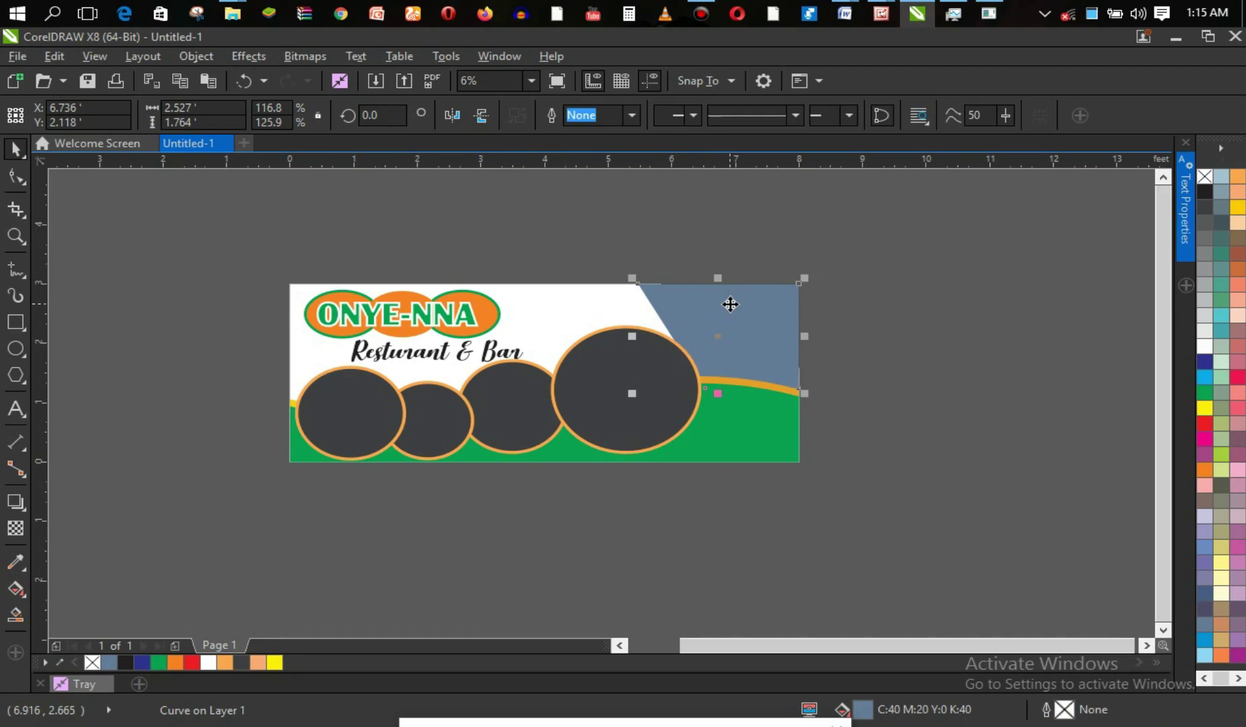
# Fill the top-right shape black and try an orange 36.0 pt outline on it.
pyautogui.click(1208, 197)
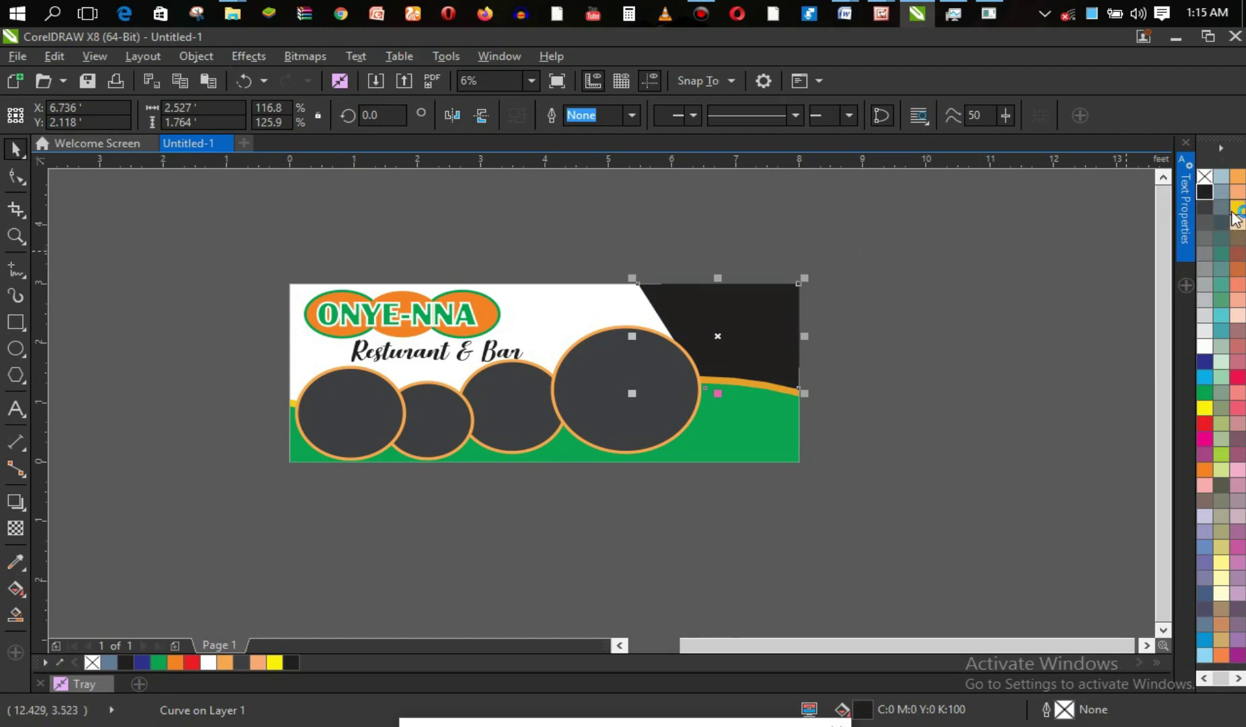
pyautogui.rightClick(1237, 180)
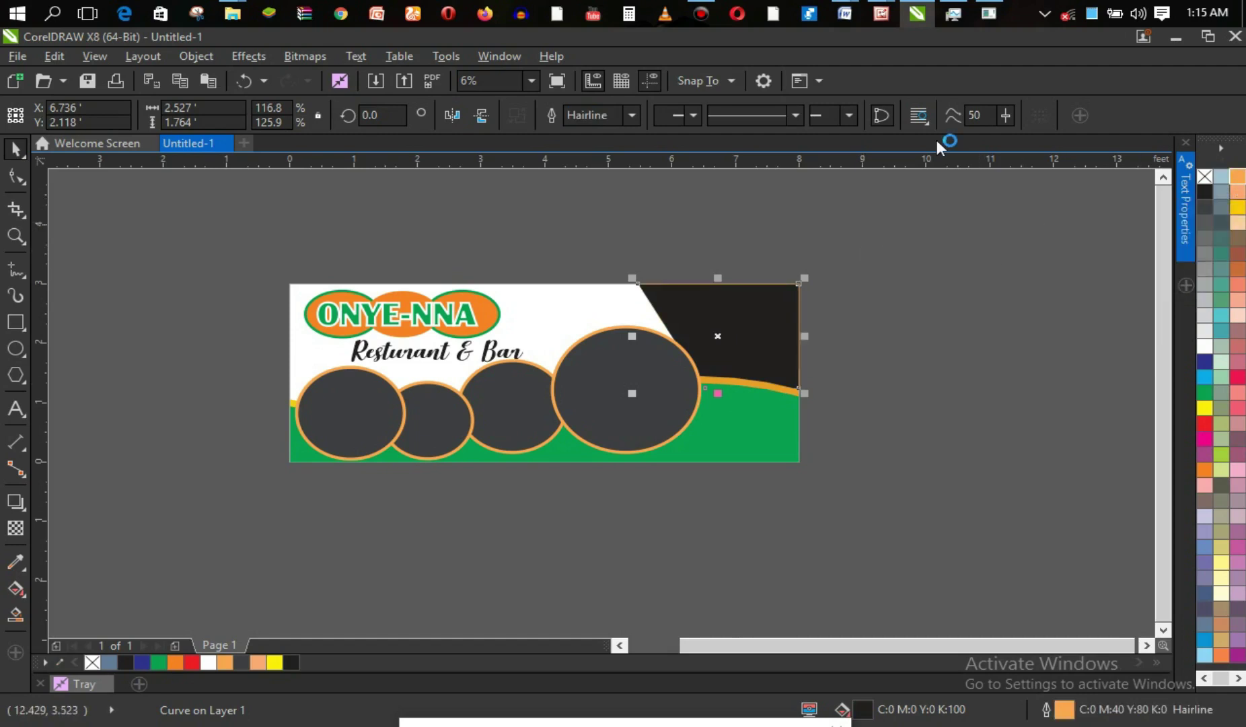
pyautogui.click(815, 126)
pyautogui.click(631, 116)
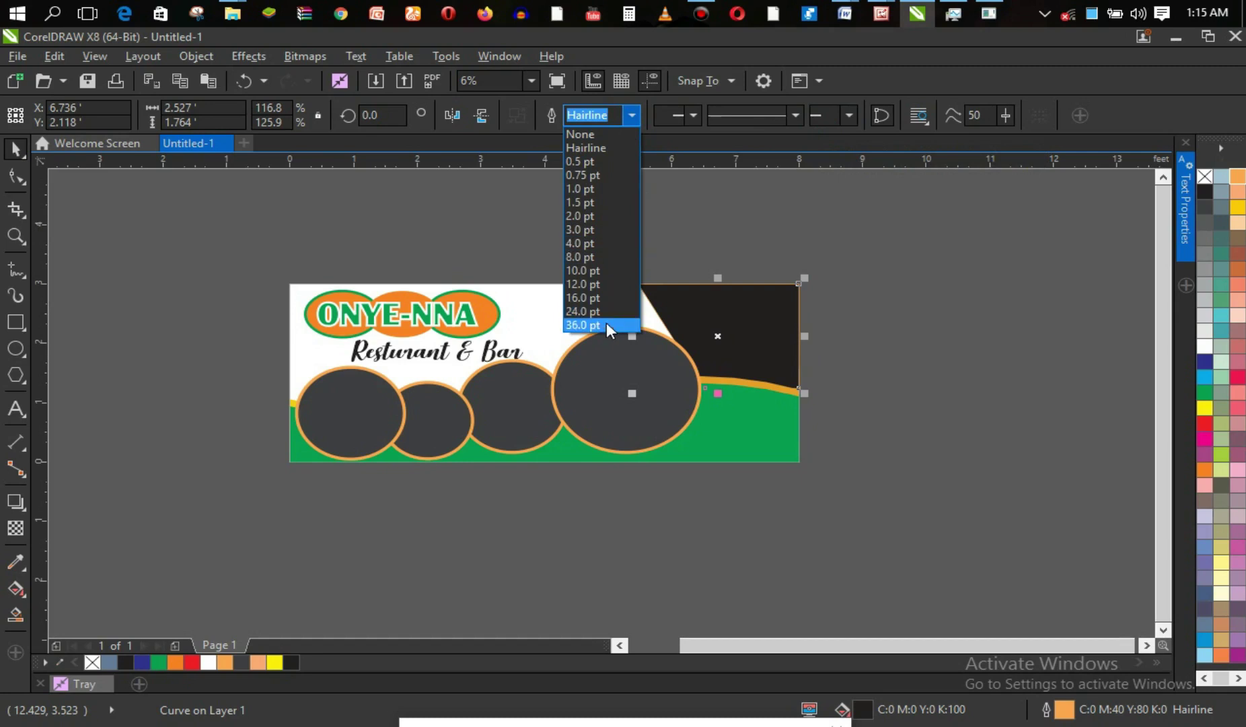
pyautogui.click(583, 325)
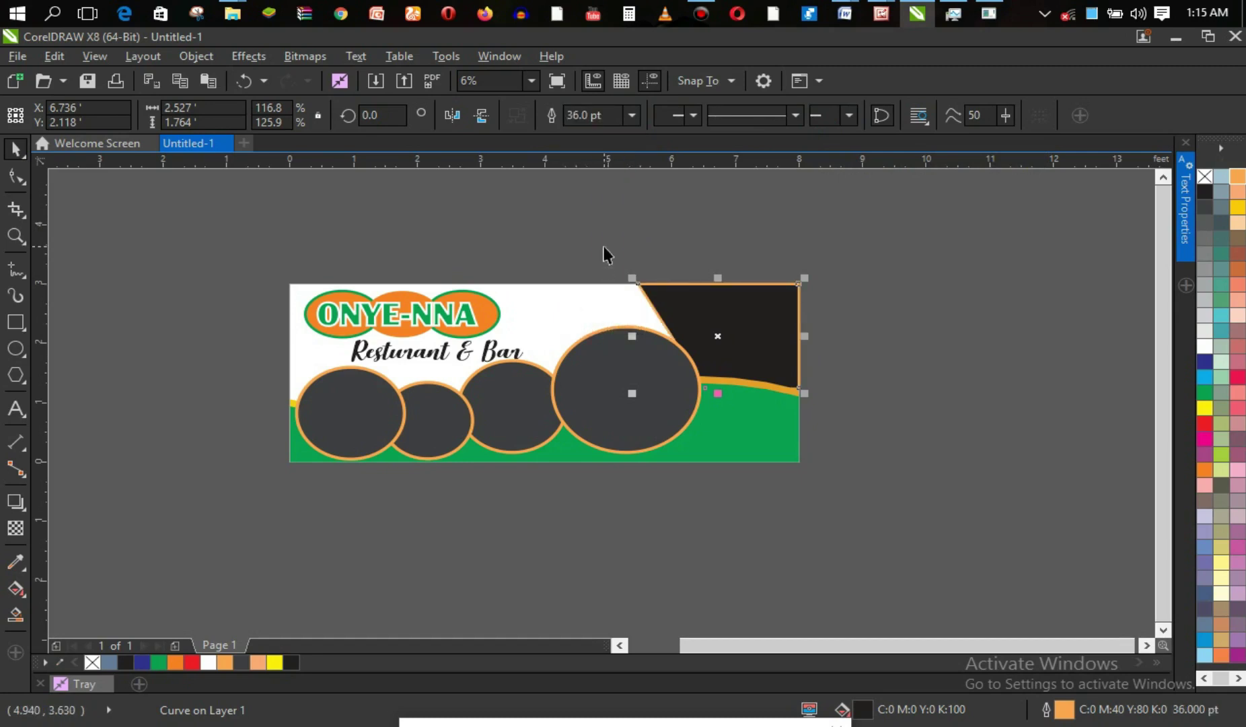
# Undo the stretch and the outline so the black shape has no outline.
pyautogui.moveTo(718, 278); pyautogui.dragTo(719, 267)
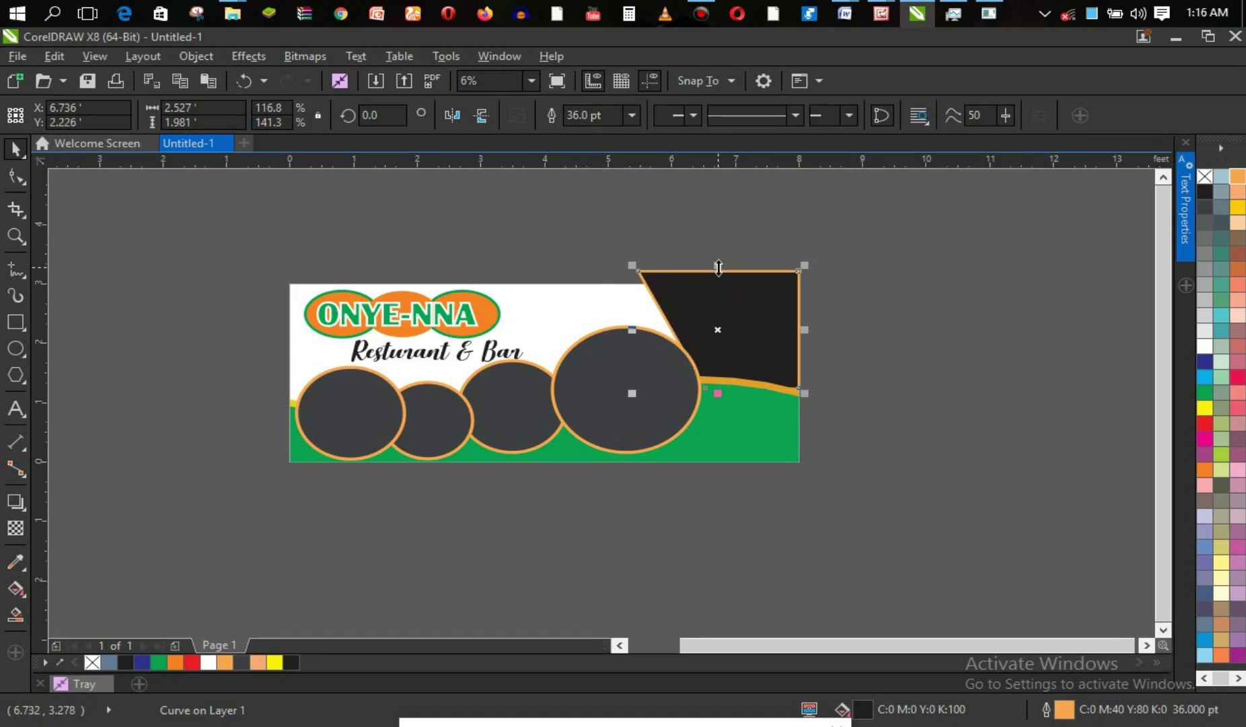
pyautogui.hotkey('ctrl', 'z')
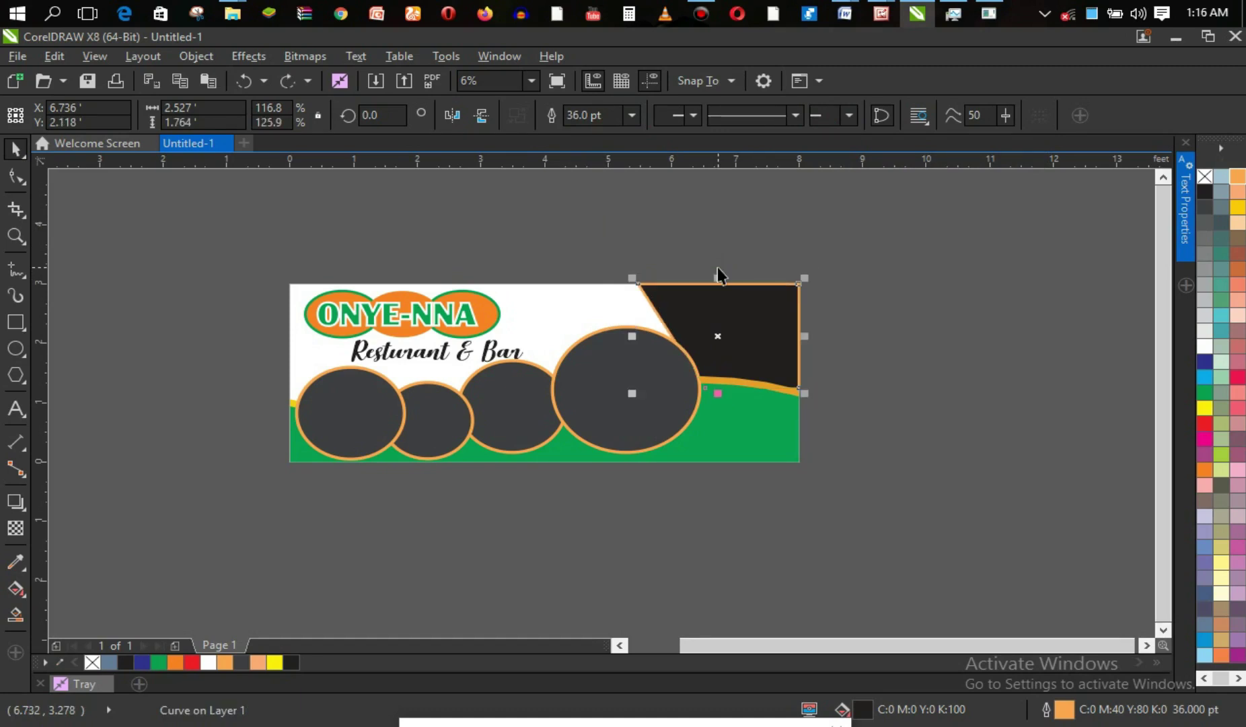
pyautogui.hotkey('ctrl', 'z')
pyautogui.hotkey('ctrl', 'z')
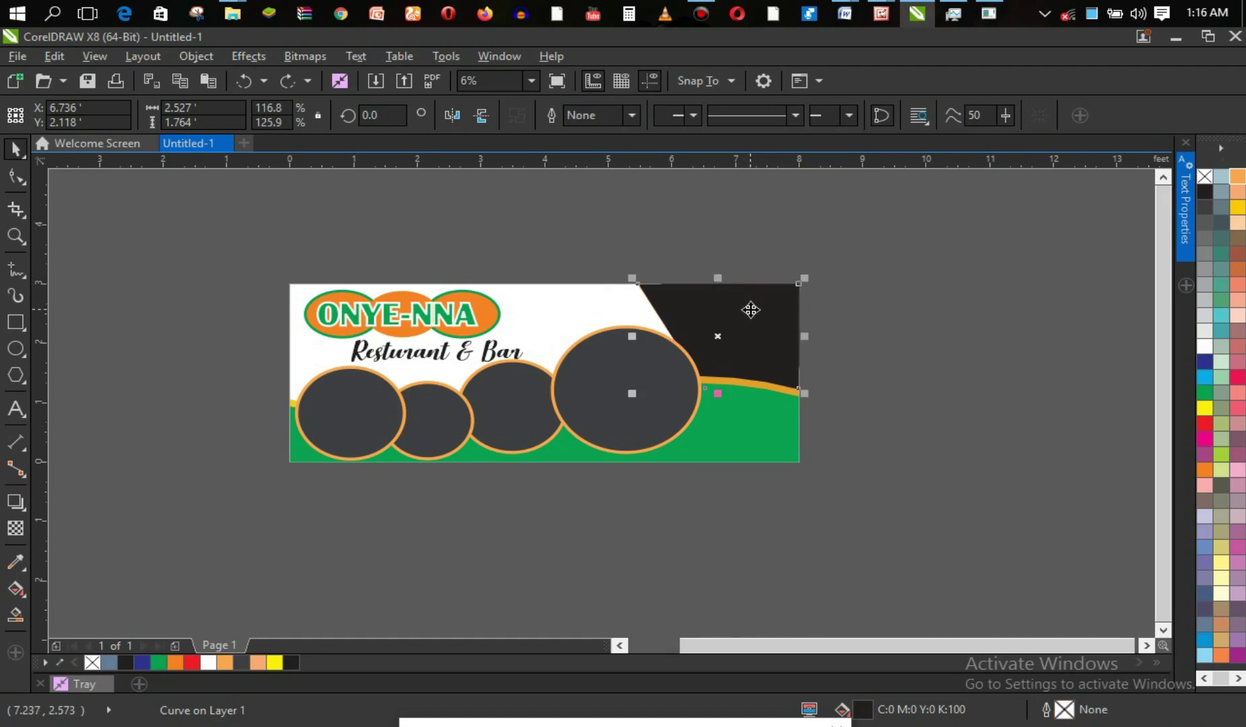
pyautogui.click(750, 310)
pyautogui.click(710, 253)
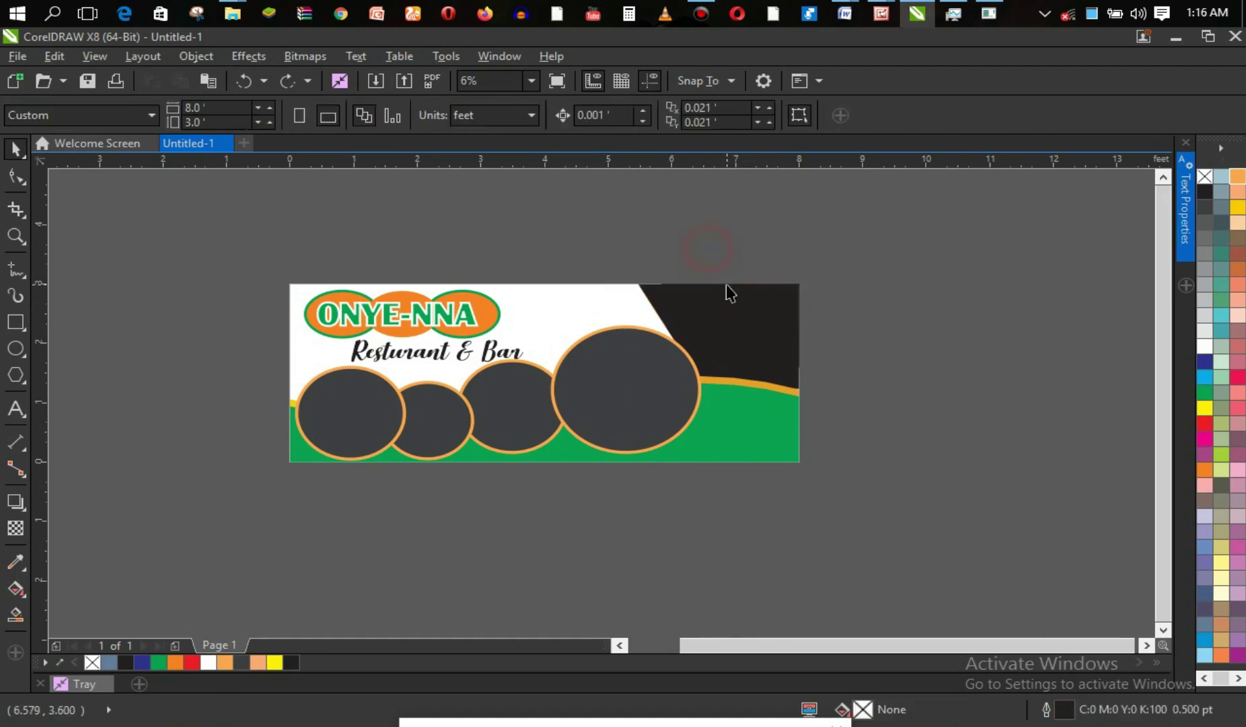
pyautogui.click(743, 311)
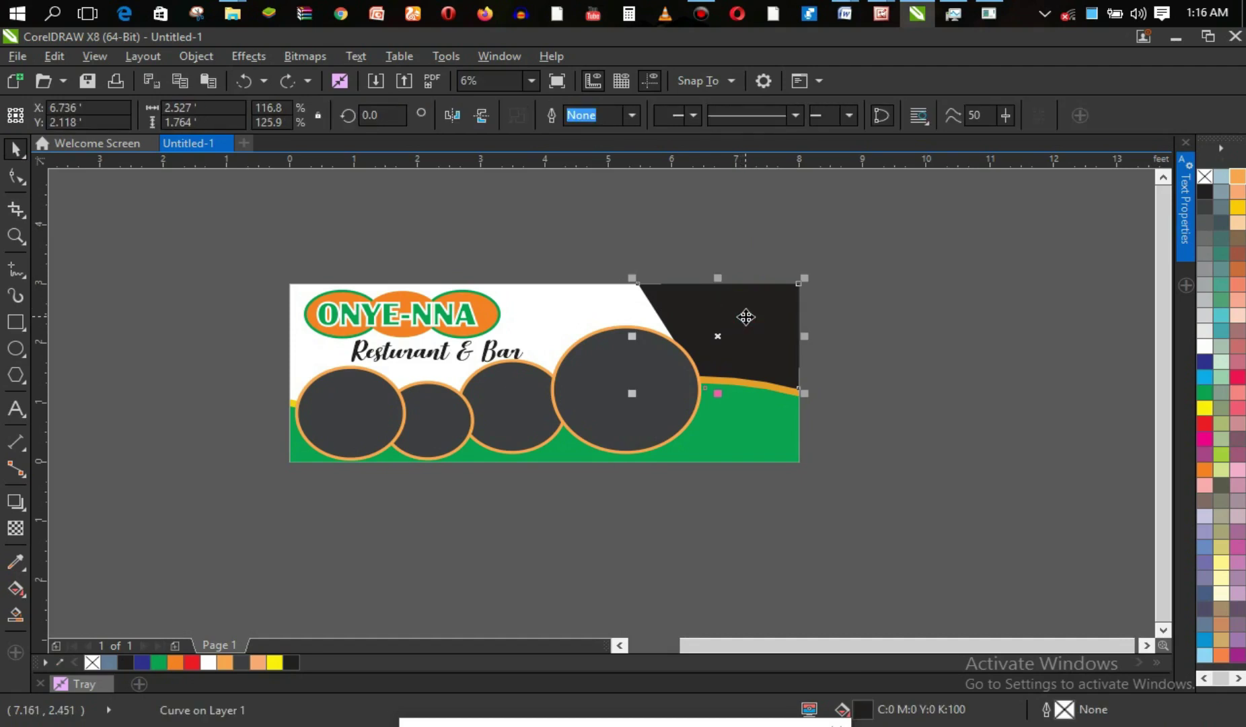
pyautogui.click(746, 317)
pyautogui.click(614, 259)
# Zoom into the right half and duplicate the black corner shape slightly left, at X 6.658 ft.
pyautogui.press('z')
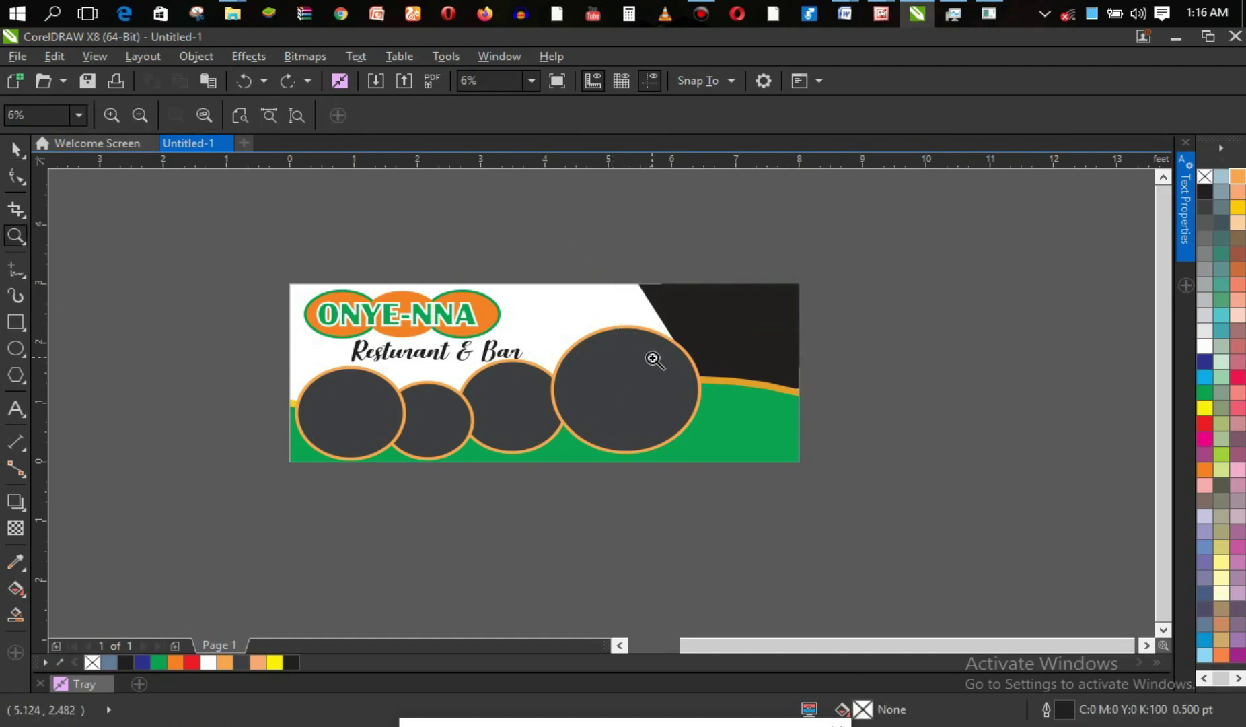
pyautogui.moveTo(579, 240); pyautogui.dragTo(829, 478)
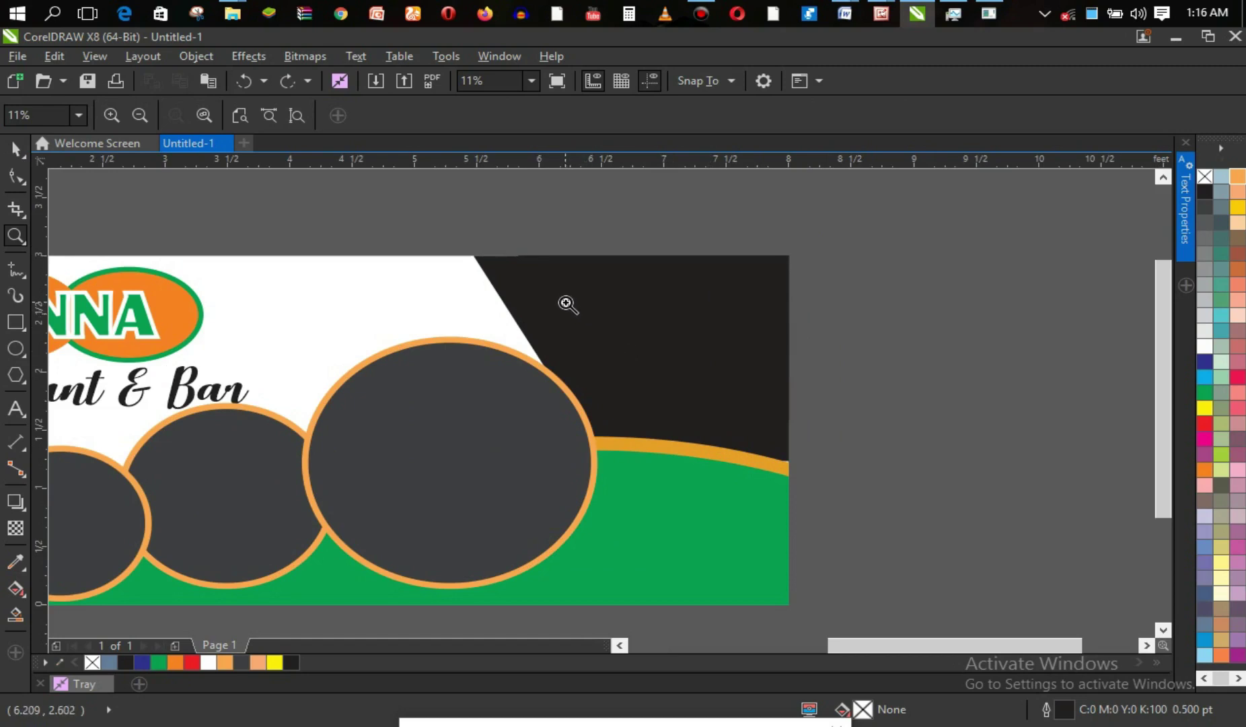
pyautogui.press('space')
pyautogui.click(591, 307)
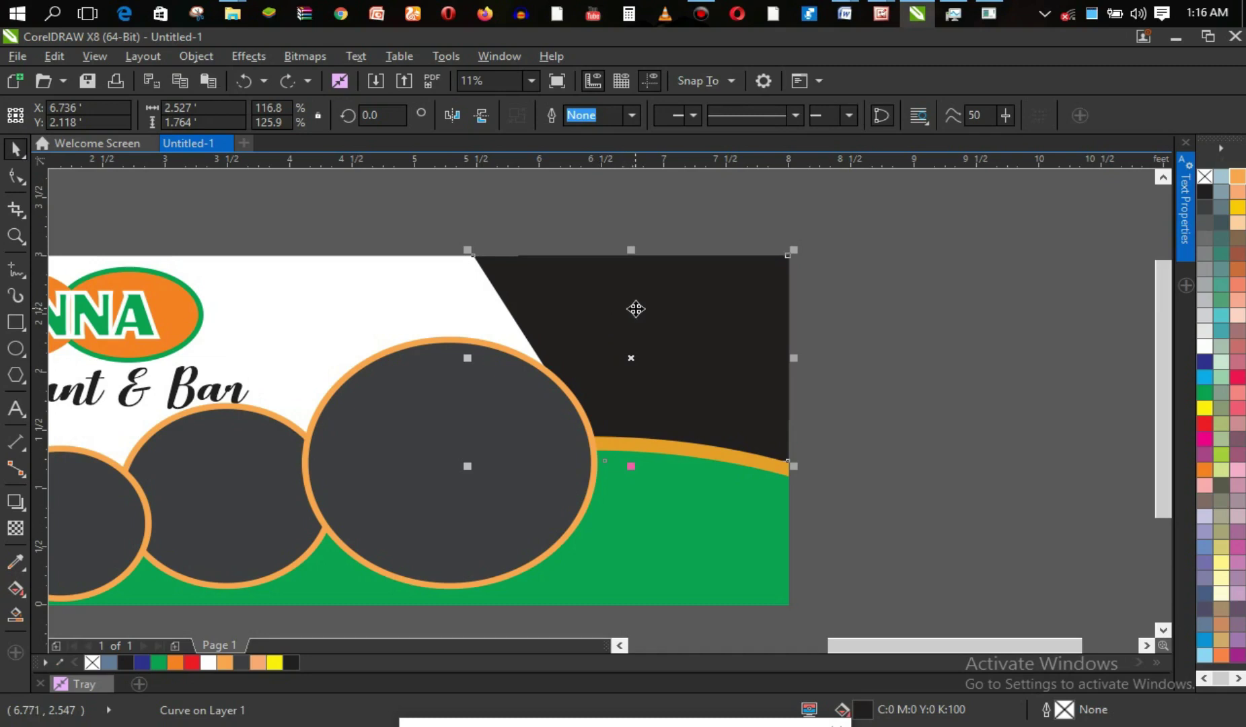
pyautogui.click(636, 309)
pyautogui.moveTo(636, 309); pyautogui.dragTo(626, 309)
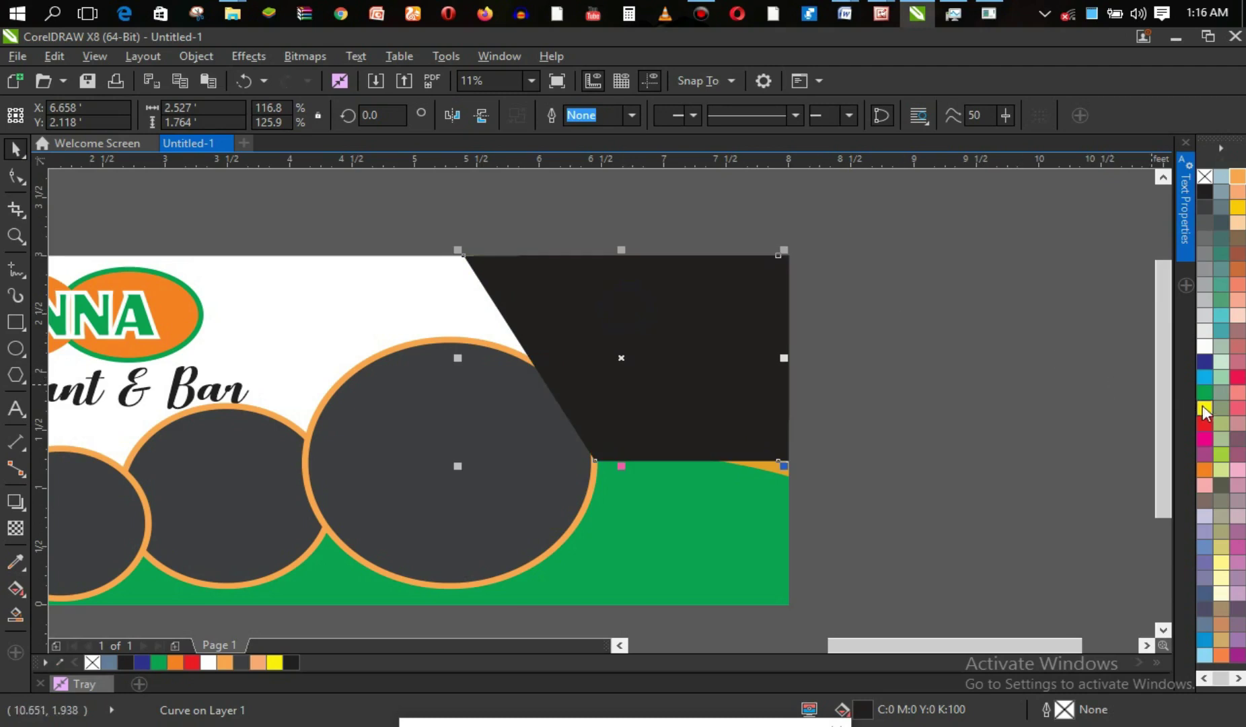
# Fill the copied shape orange and bring the original black shape in front of it.
pyautogui.click(1210, 469)
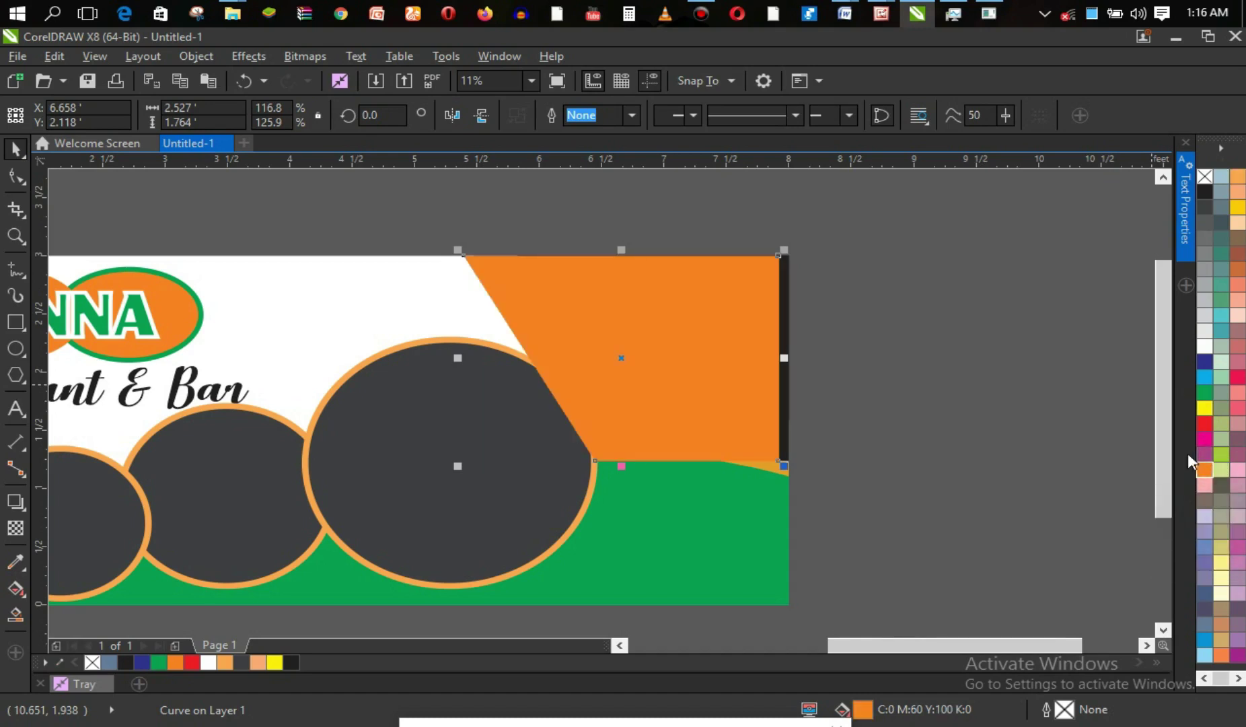
pyautogui.keyDown('alt'); pyautogui.click(758, 404); pyautogui.keyUp('alt')
pyautogui.hotkey('shift', 'pageup')
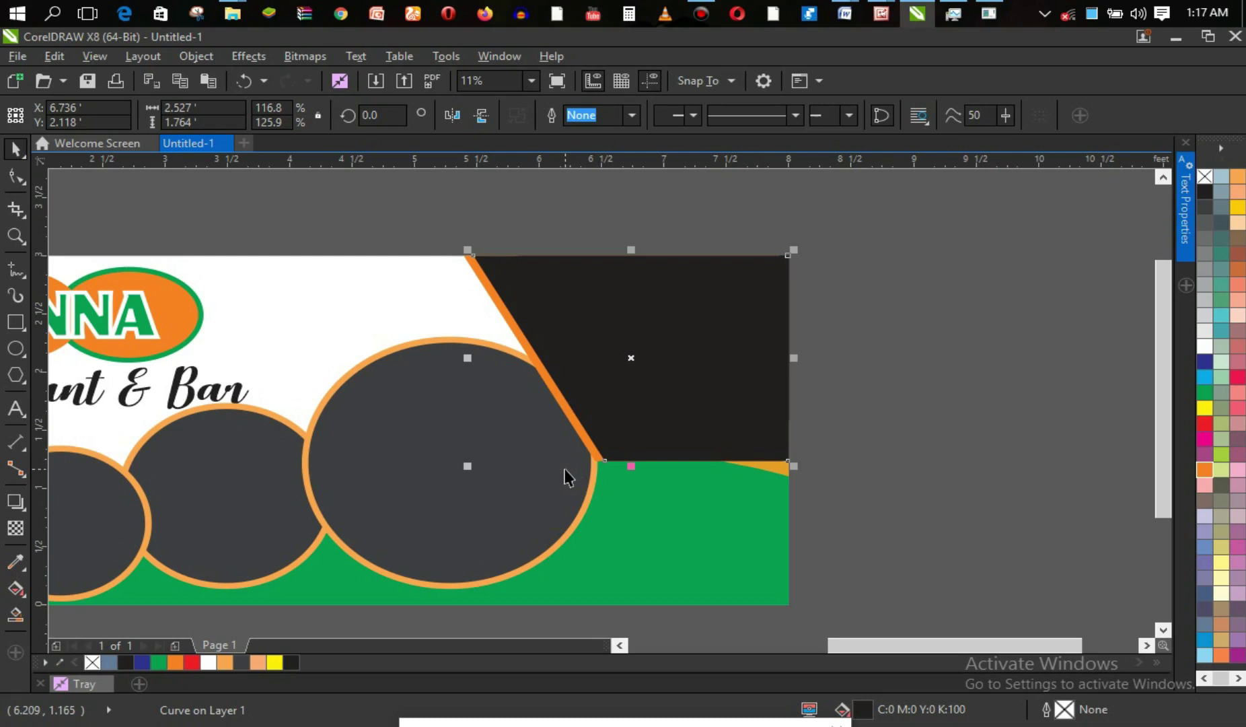
# Bring the wave group to the front, then the dark circle group in front of it.
pyautogui.click(663, 517)
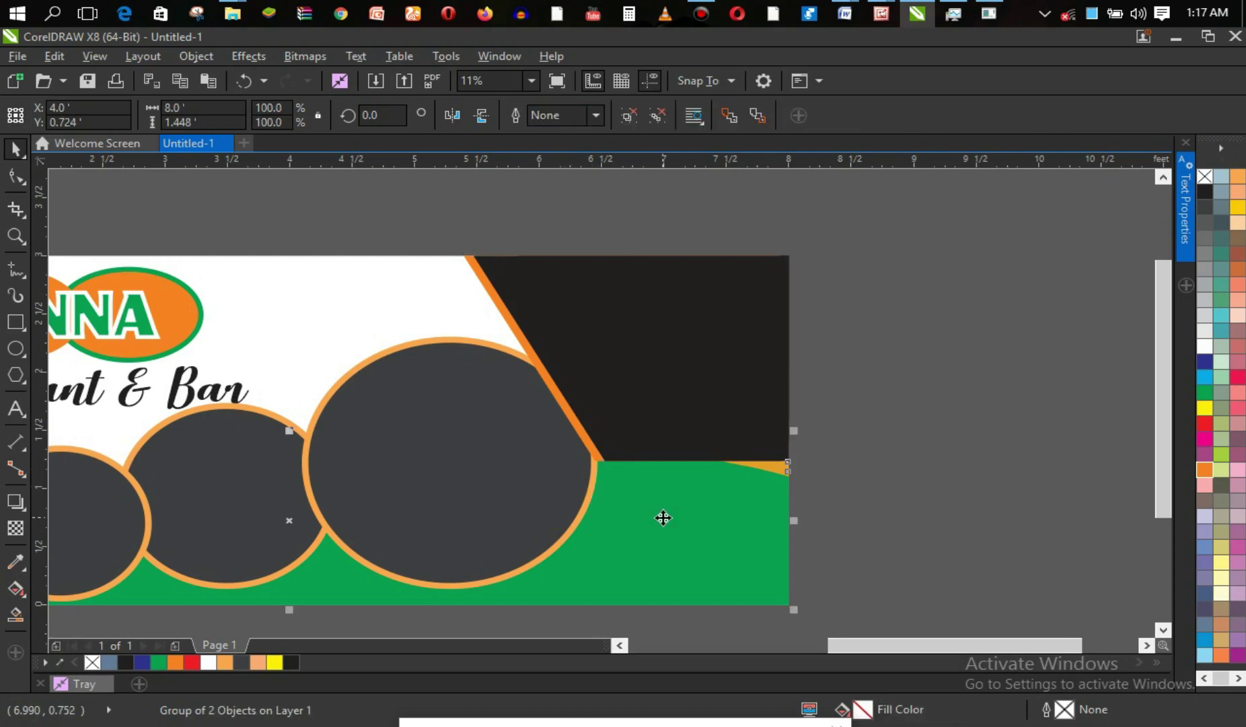
pyautogui.hotkey('shift', 'pageup')
pyautogui.click(439, 383)
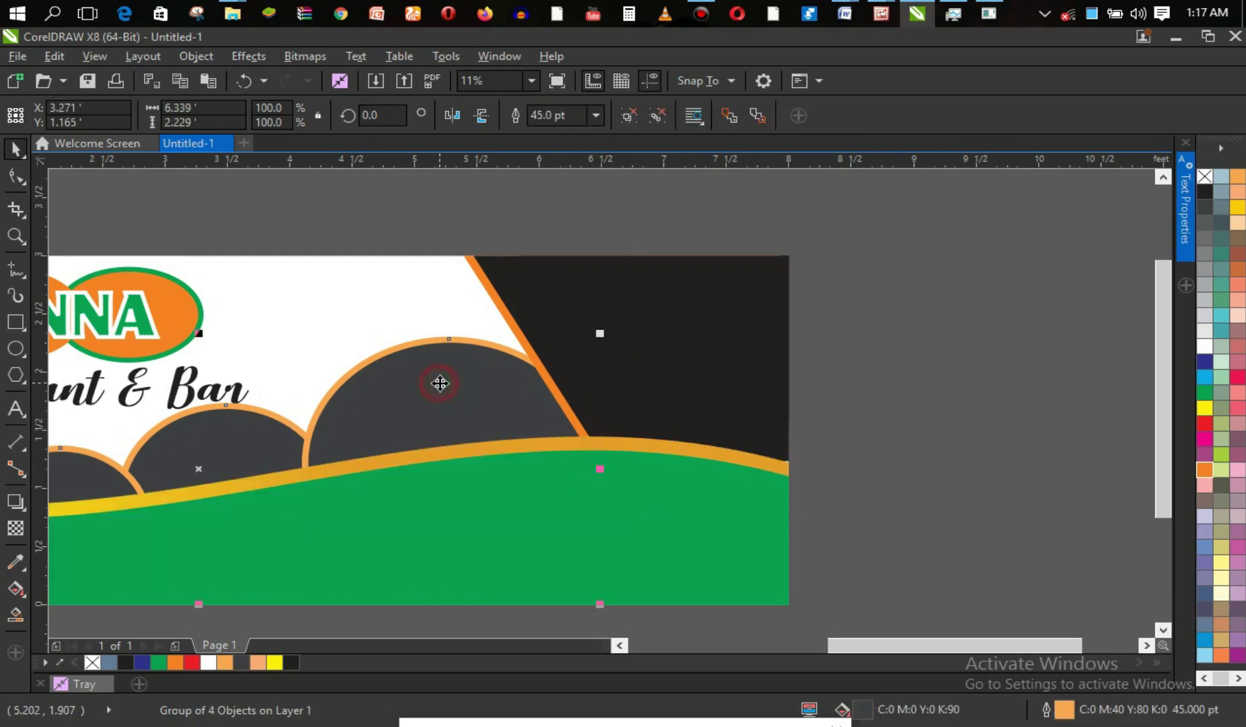
pyautogui.hotkey('shift', 'pageup')
pyautogui.click(934, 382)
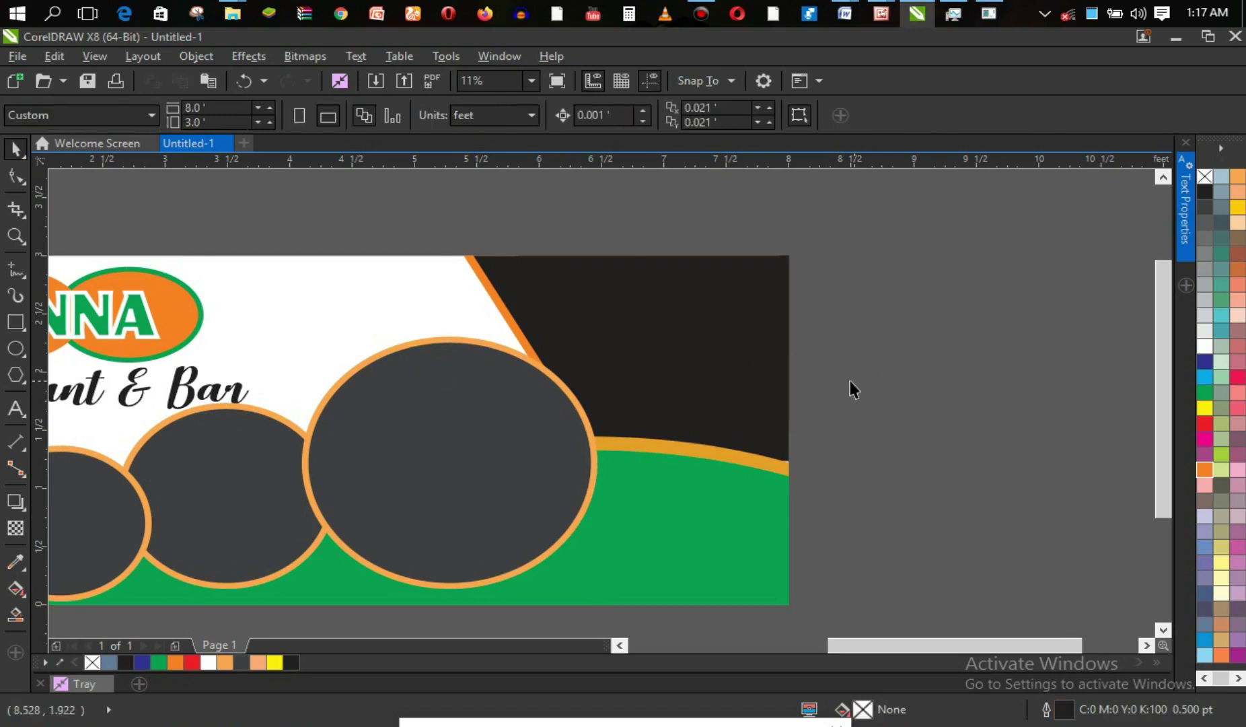
pyautogui.click(768, 462)
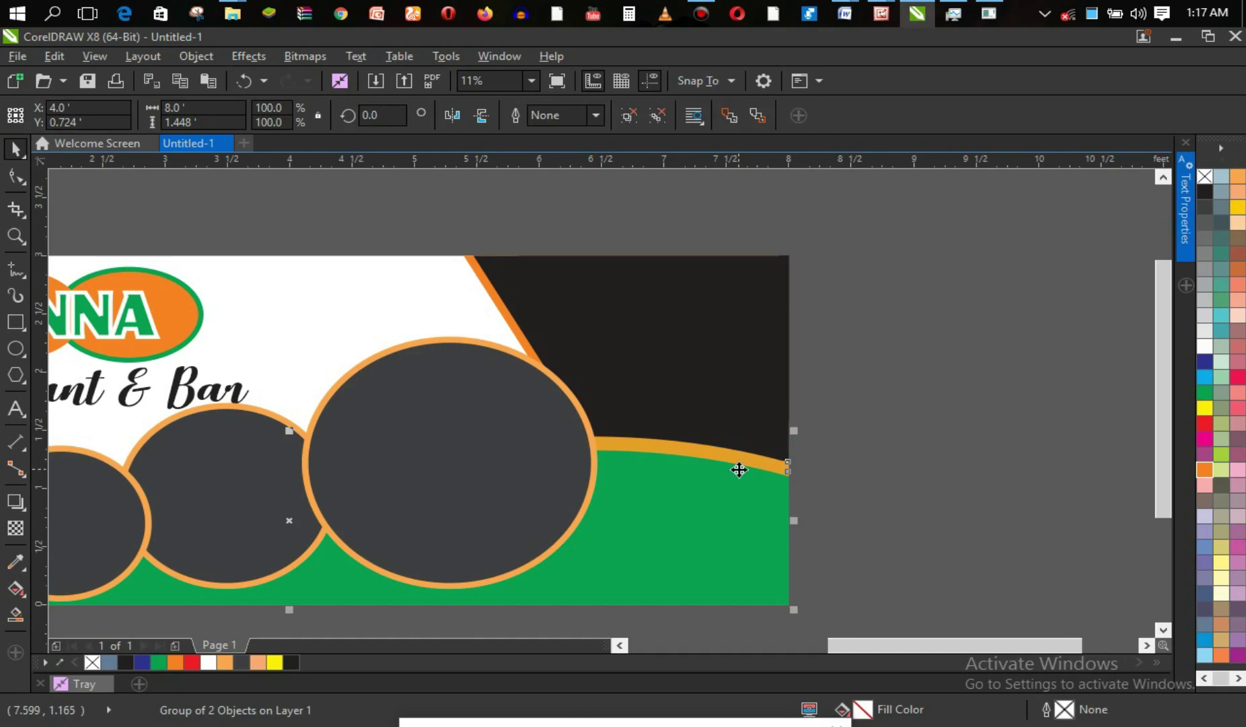
pyautogui.click(530, 439)
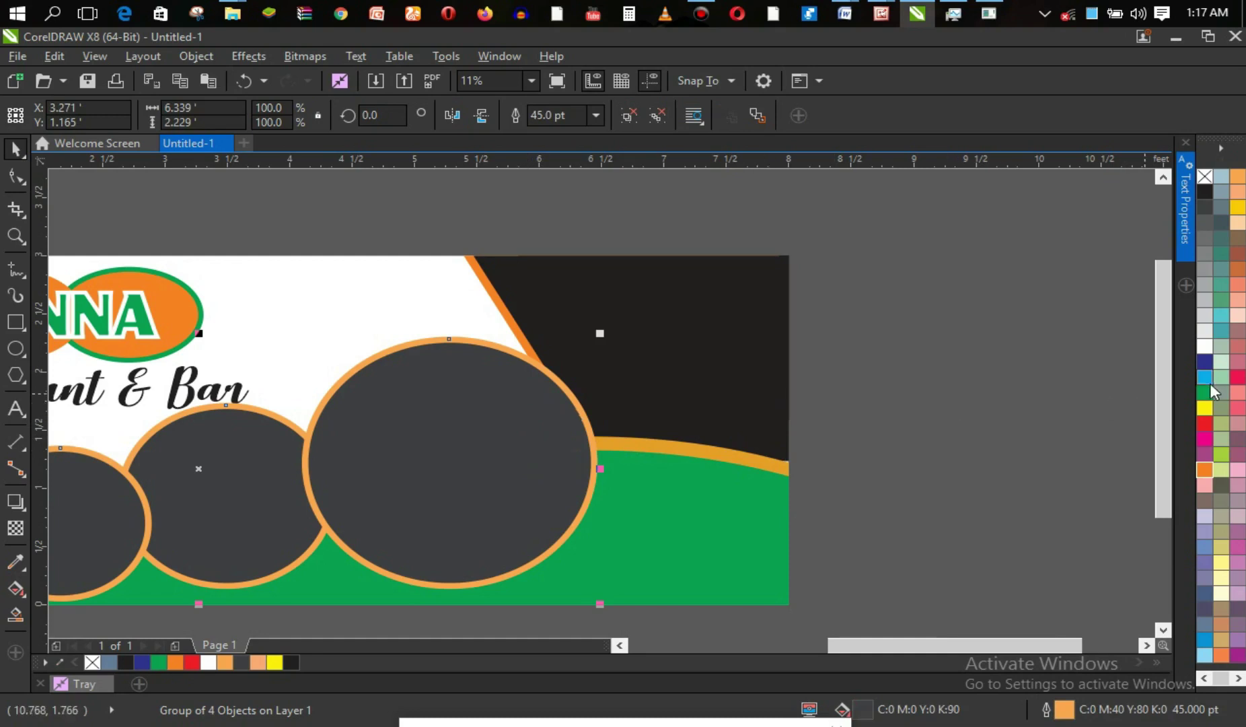
# Give the circles a deeper orange outline and ungroup the wave from its orange curve.
pyautogui.rightClick(1210, 470)
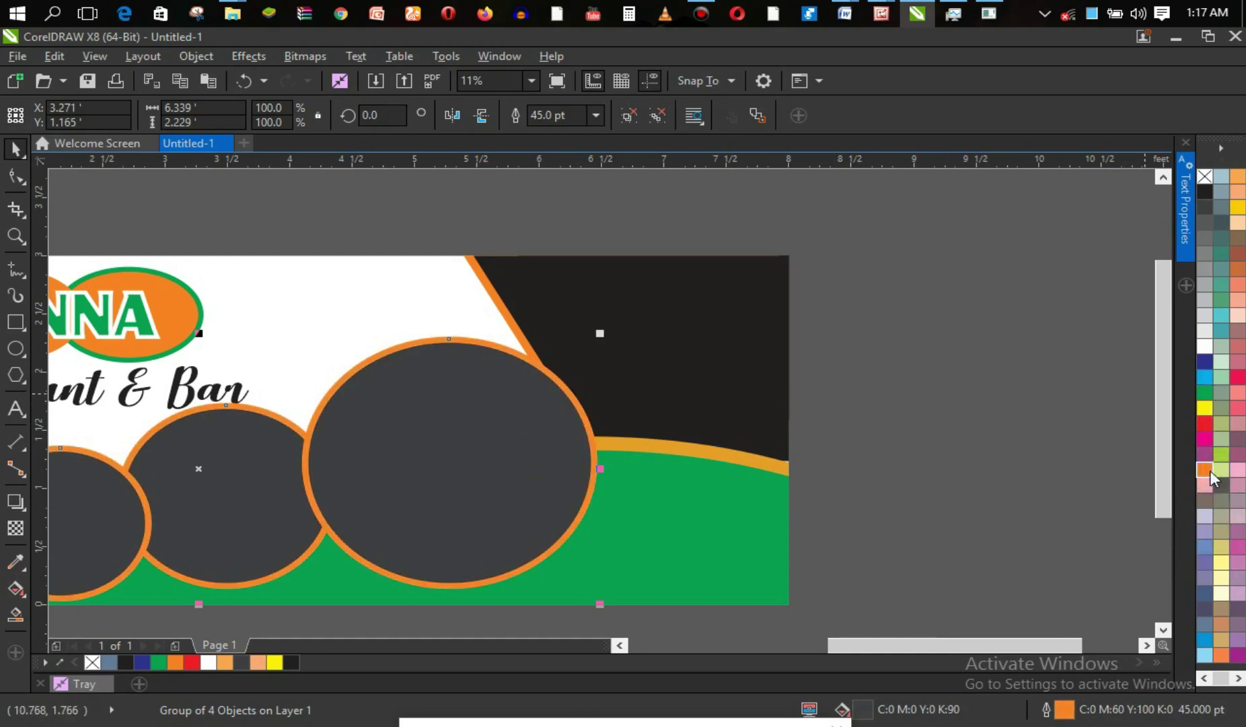
pyautogui.click(1058, 462)
pyautogui.click(779, 465)
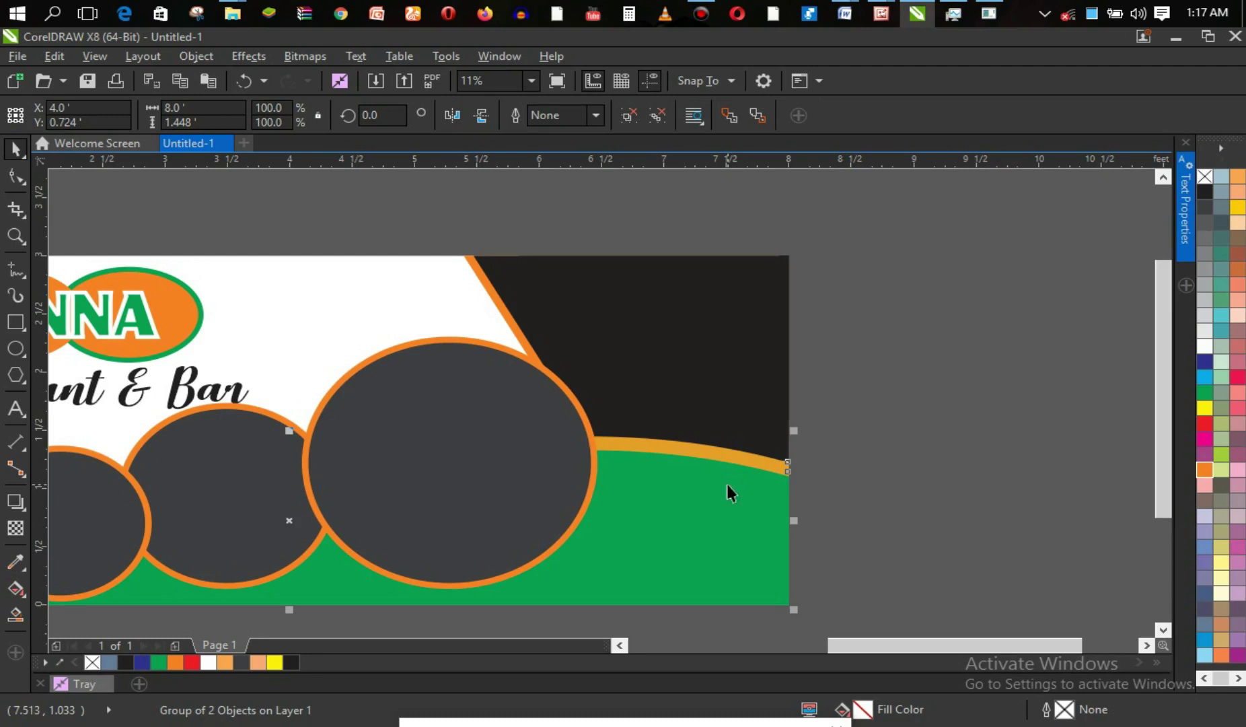
pyautogui.hotkey('ctrl', 'u')
pyautogui.click(890, 473)
# Give the curved strip a solid orange fill and orange outline, then zoom out.
pyautogui.click(758, 471)
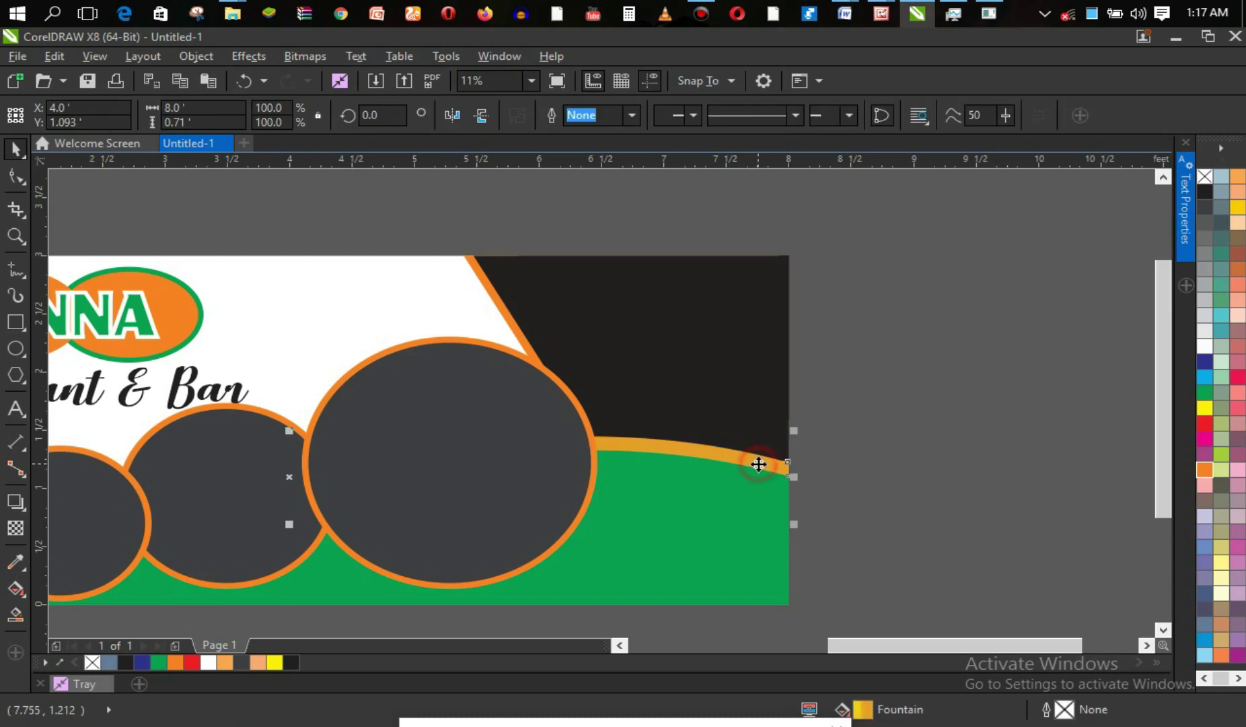
pyautogui.rightClick(1205, 466)
pyautogui.click(1205, 465)
pyautogui.click(899, 431)
pyautogui.press('z')
pyautogui.rightClick(773, 447)
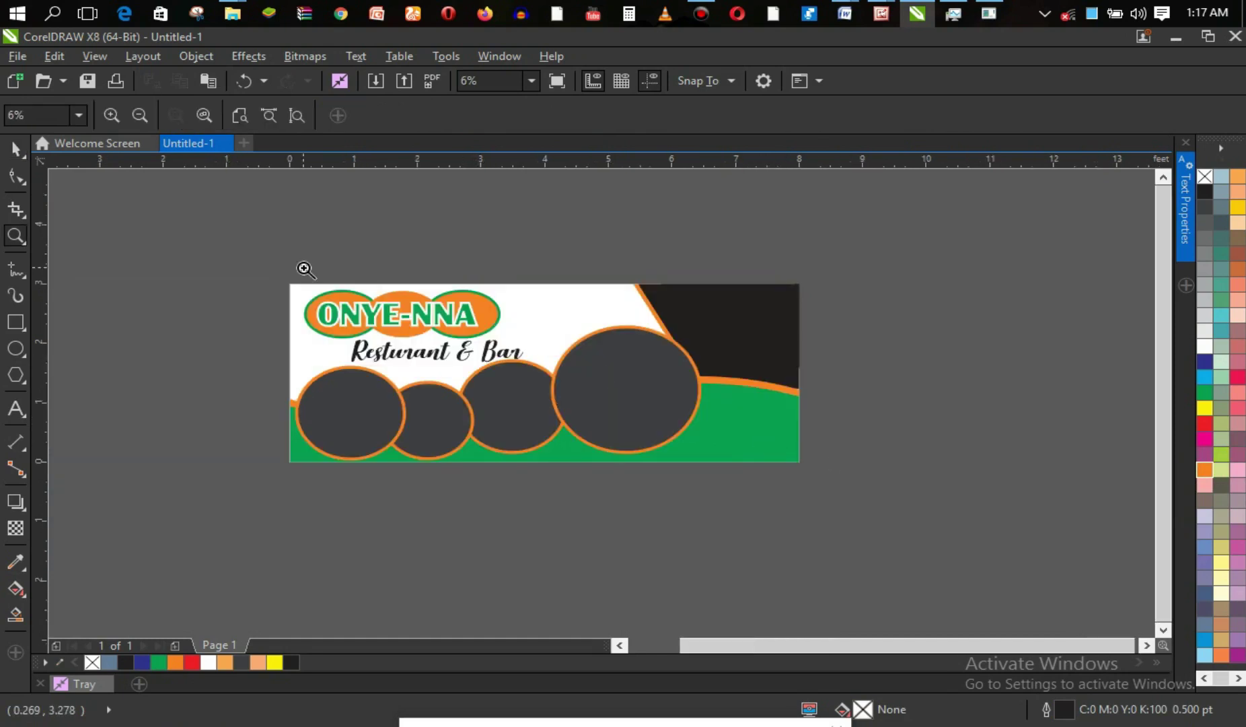
pyautogui.click(19, 152)
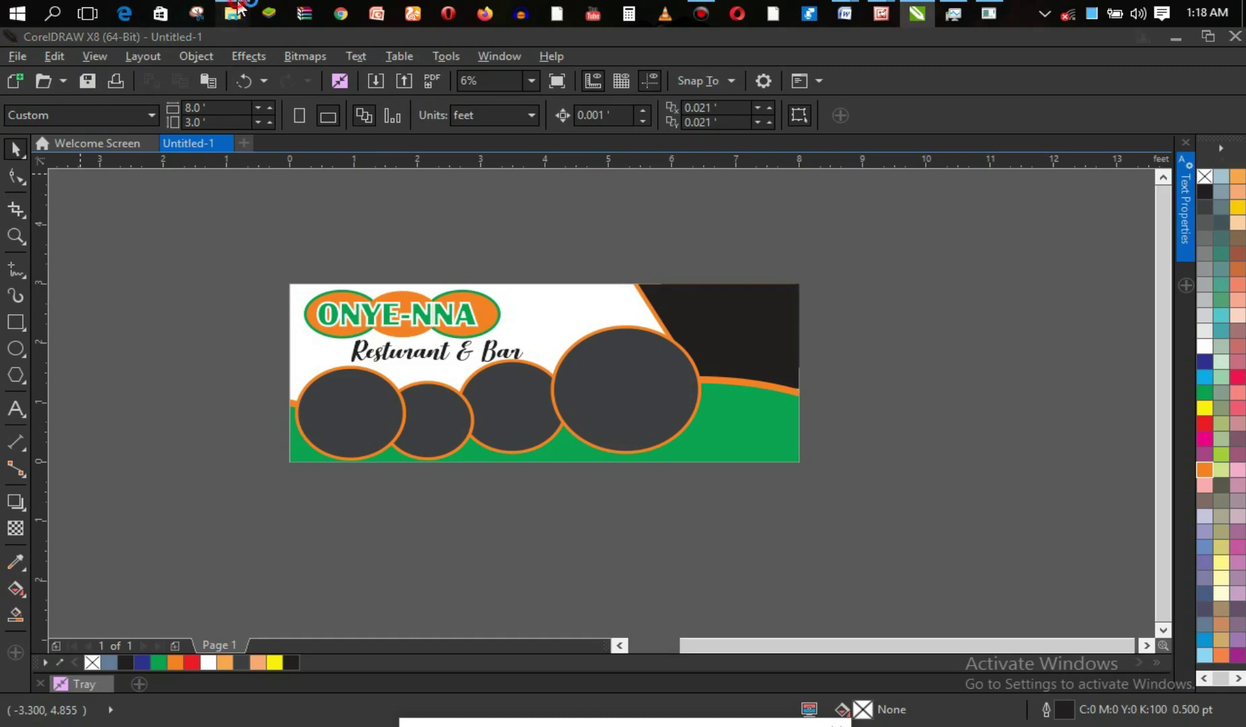
# Drag six Food Banner photos, from garri and egwusi to Palm-wine, into CorelDRAW.
pyautogui.moveTo(232, 15)
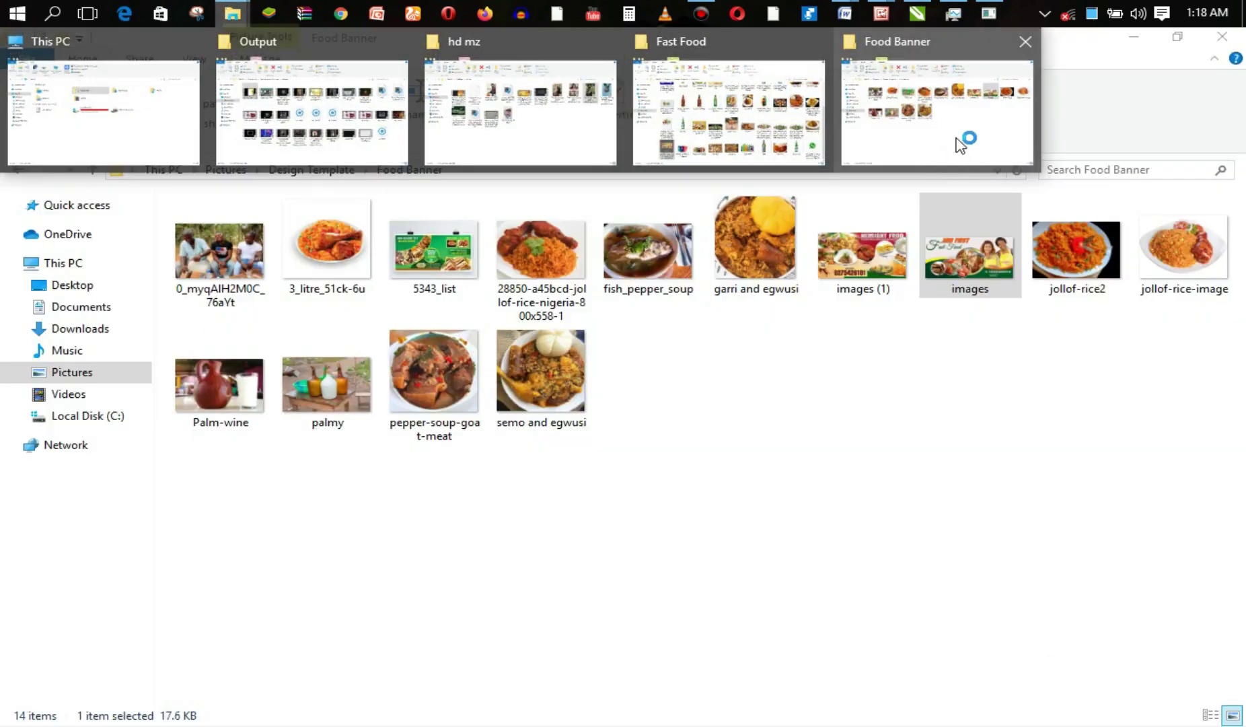
pyautogui.click(943, 140)
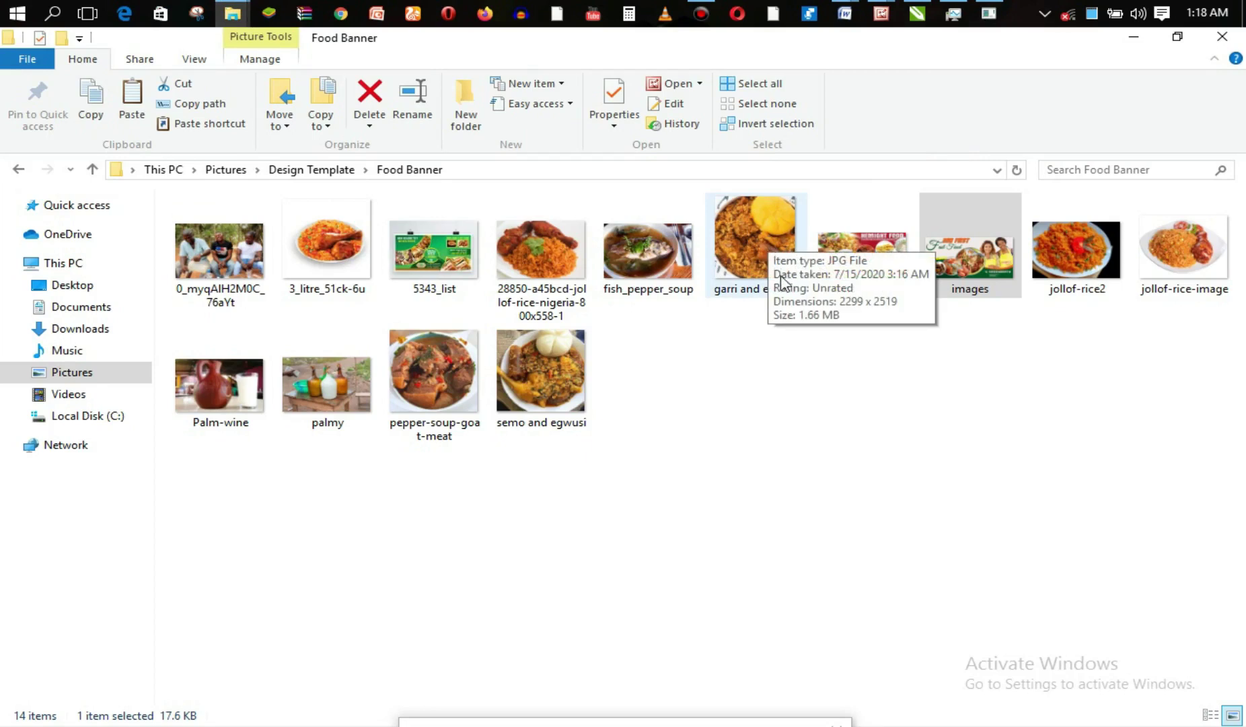
pyautogui.click(780, 280)
pyautogui.keyDown('ctrl'); pyautogui.click(671, 276); pyautogui.keyUp('ctrl')
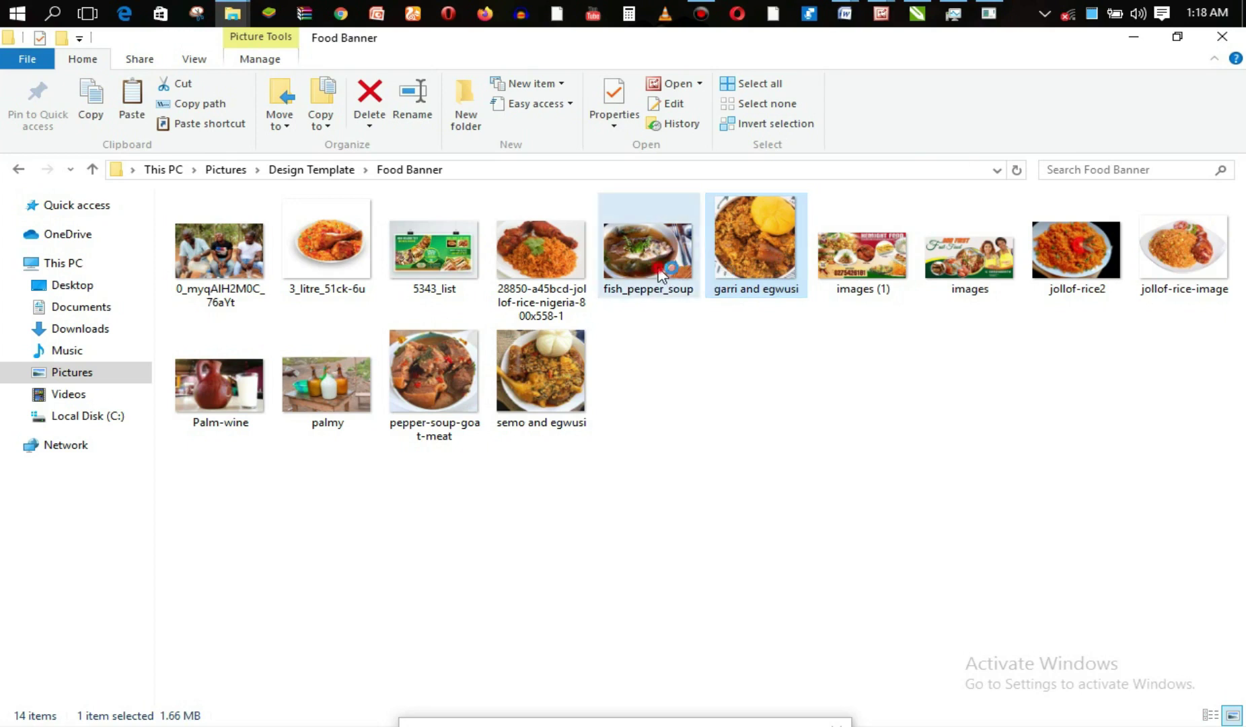
pyautogui.keyDown('ctrl'); pyautogui.click(563, 268); pyautogui.keyUp('ctrl')
pyautogui.keyDown('ctrl'); pyautogui.click(567, 353); pyautogui.keyUp('ctrl')
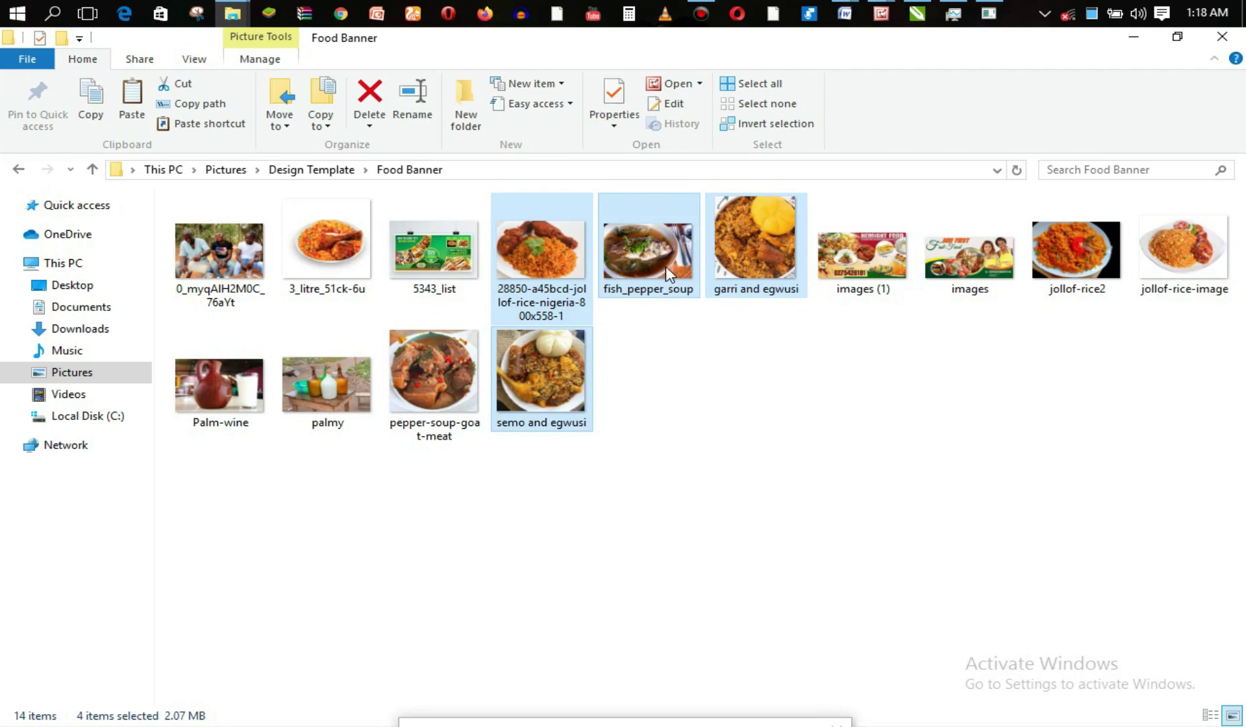
pyautogui.keyDown('ctrl'); pyautogui.click(449, 354); pyautogui.keyUp('ctrl')
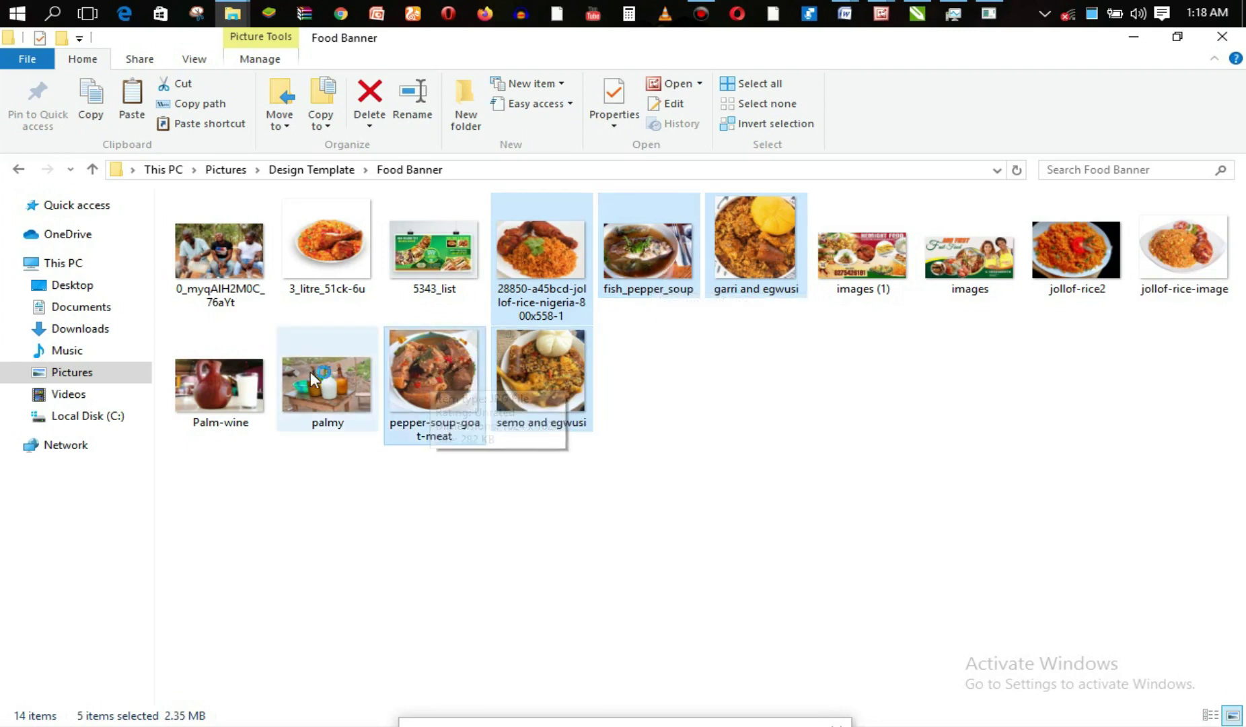
pyautogui.keyDown('ctrl'); pyautogui.click(251, 383); pyautogui.keyUp('ctrl')
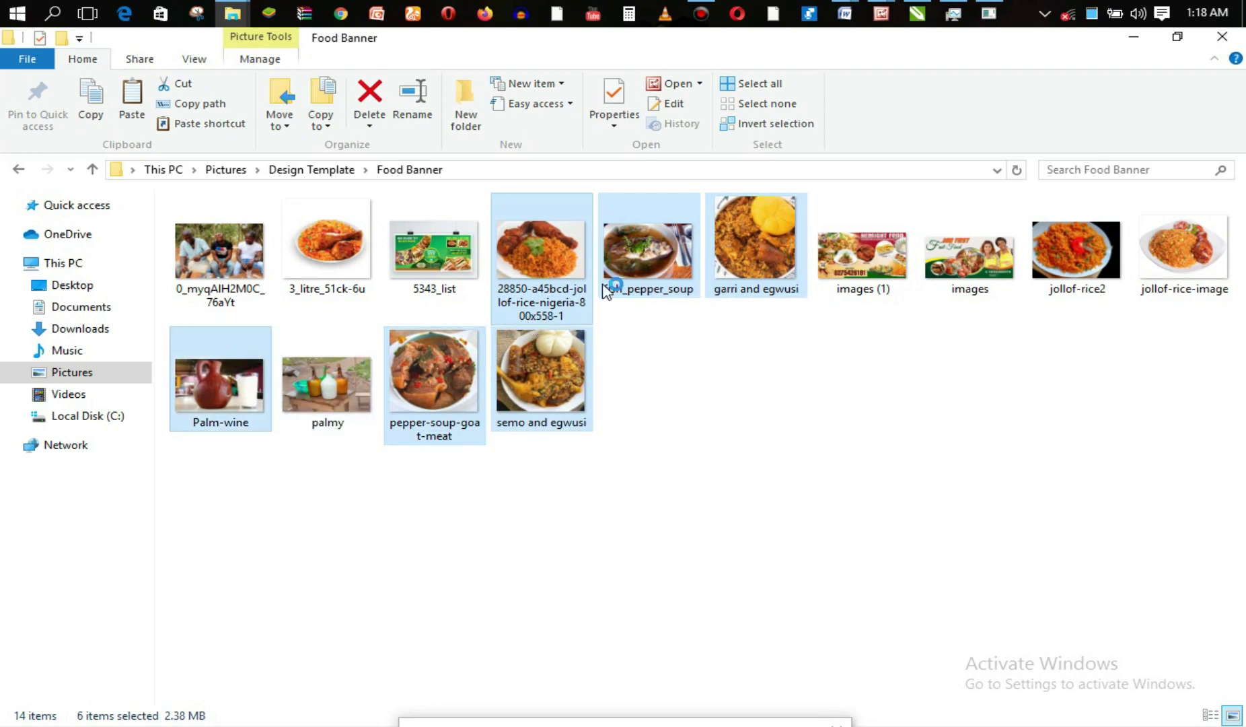
pyautogui.moveTo(610, 280); pyautogui.dragTo(959, 332)
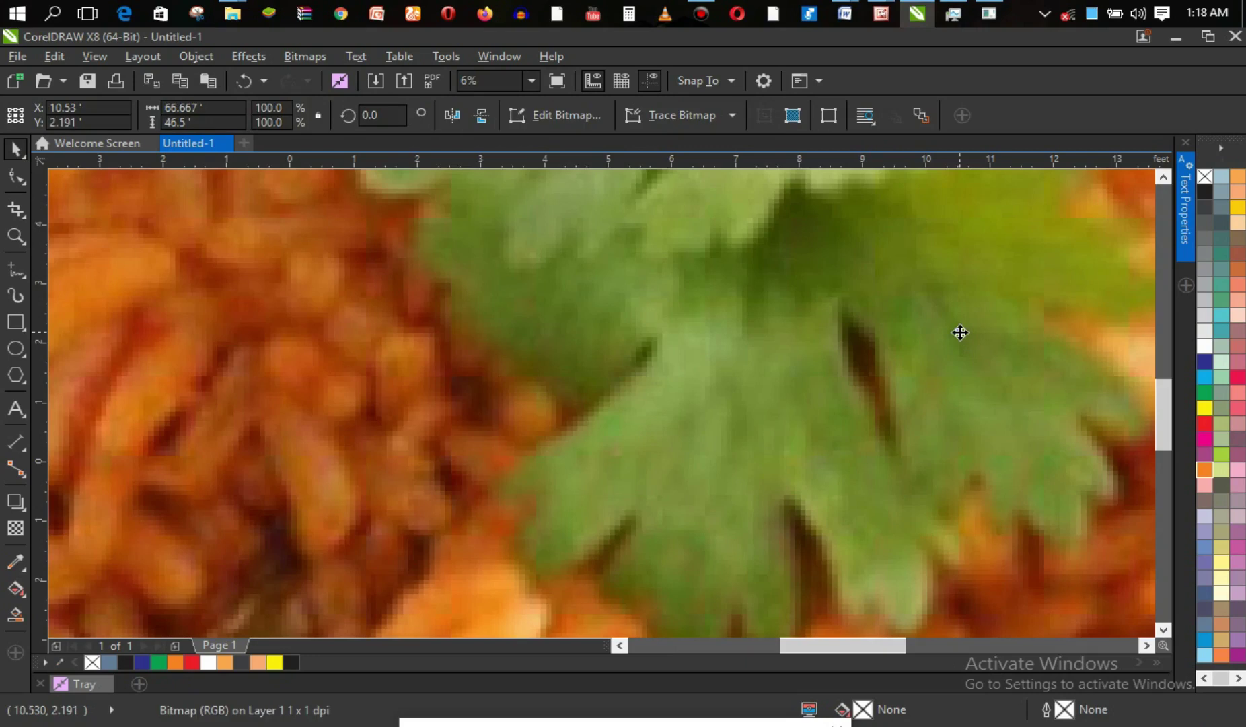
# Zoom out to see the whole imported jollof rice photo, dismissing the zoom-limit warning.
pyautogui.press('z')
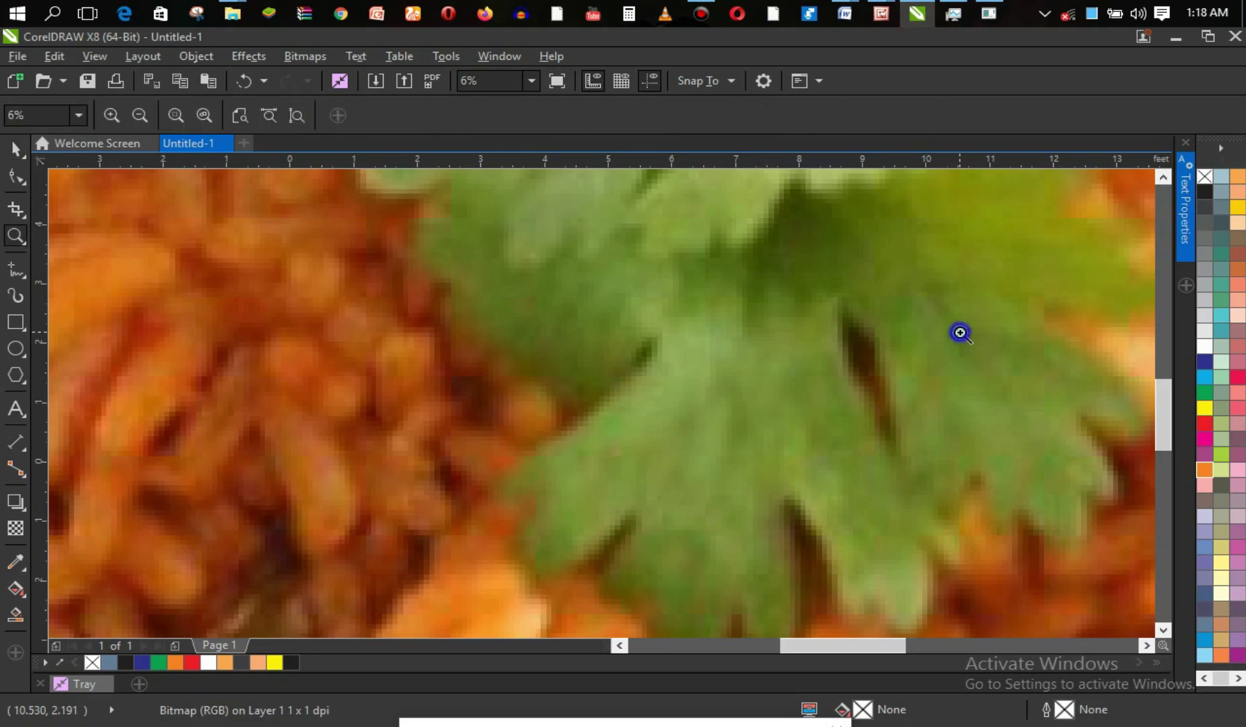
pyautogui.rightClick(961, 332)
pyautogui.rightClick(960, 331)
pyautogui.rightClick(961, 333)
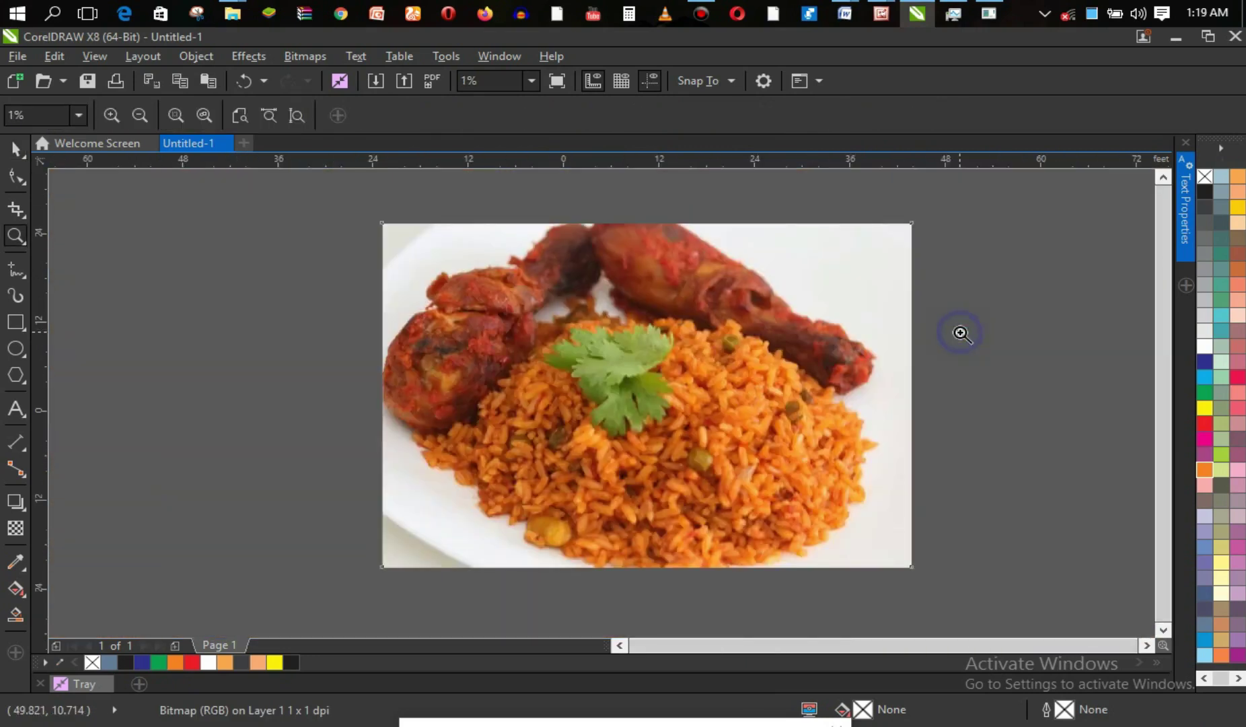
pyautogui.rightClick(961, 332)
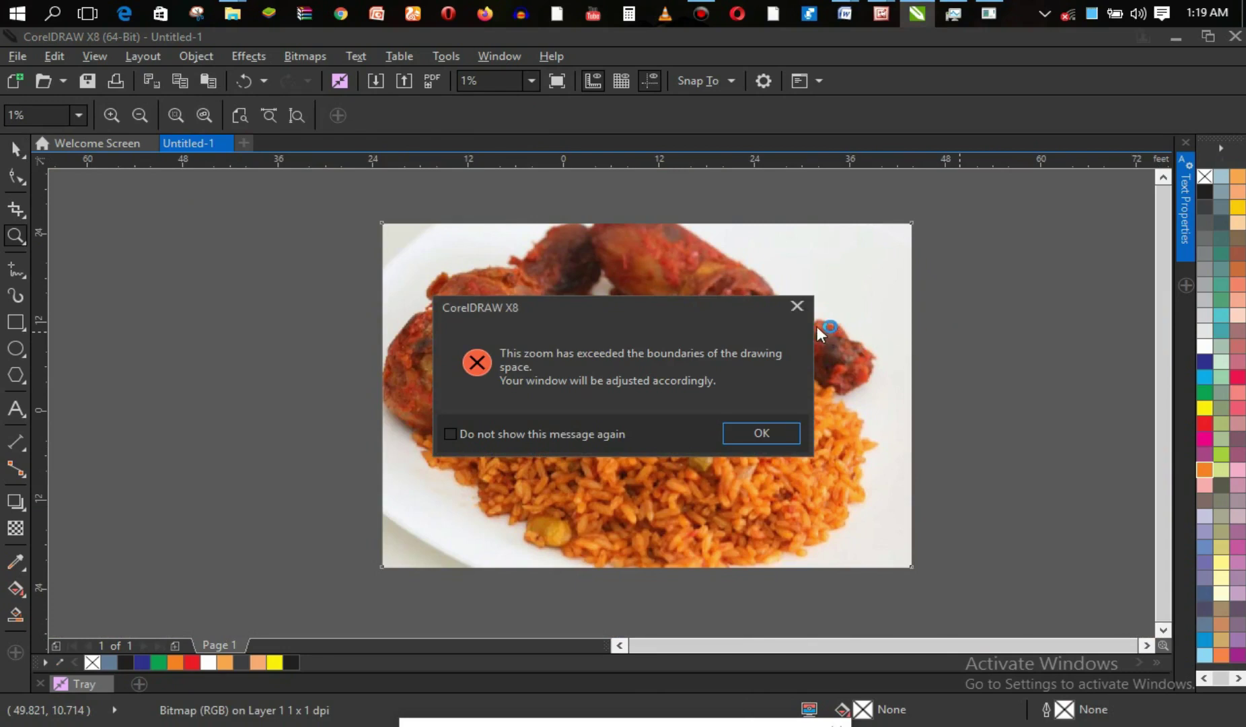
pyautogui.click(796, 310)
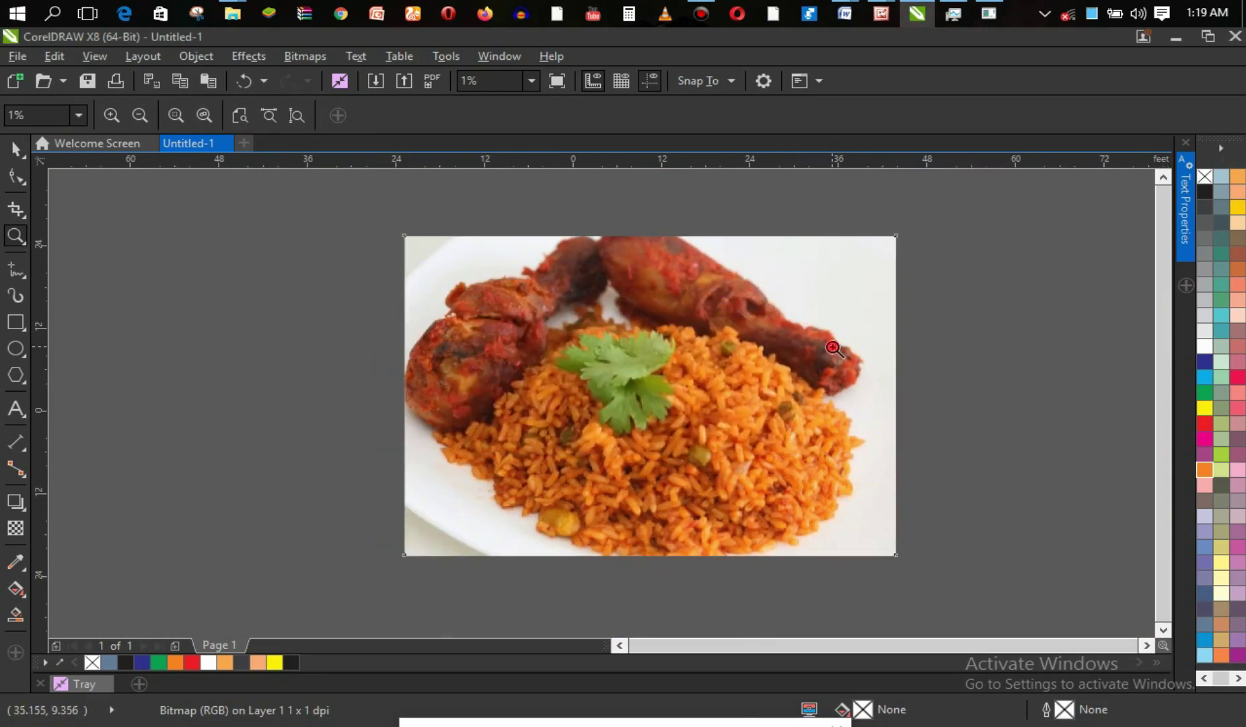
pyautogui.click(833, 347)
pyautogui.rightClick(833, 347)
# Scale the jollof rice photo to 16.4% (about 10.962 × 7.646 ft) and place it beside the banner.
pyautogui.press('space')
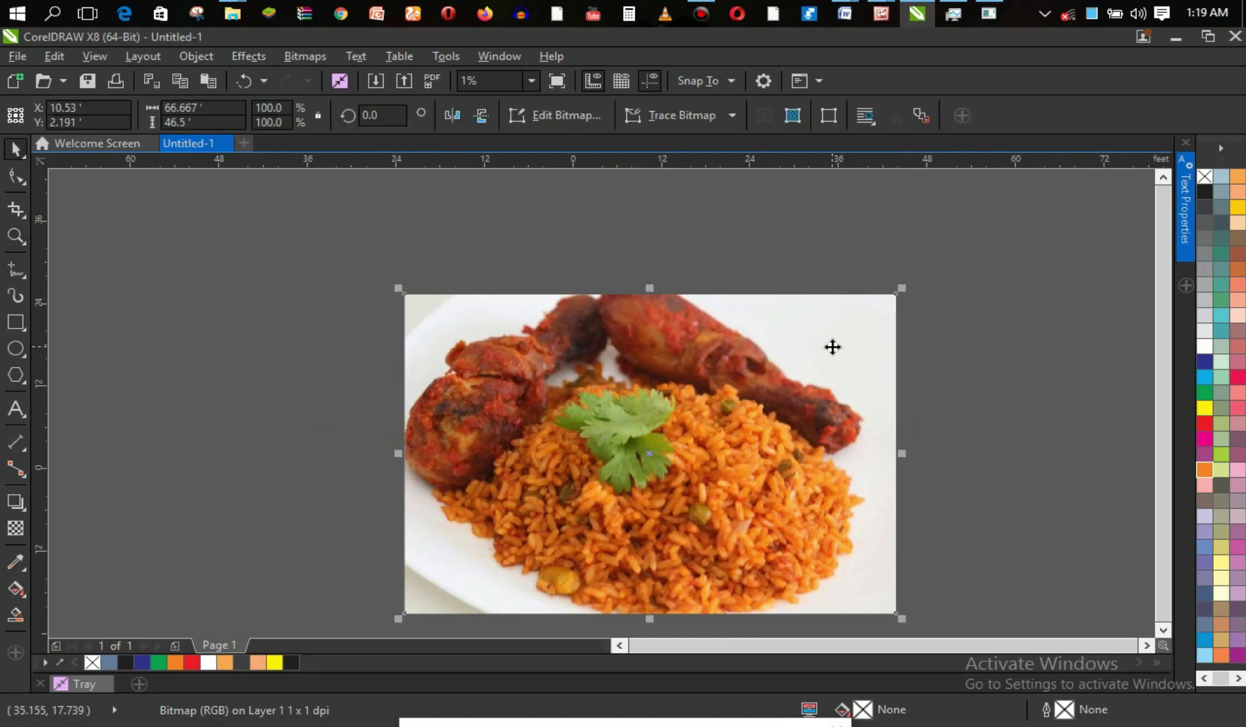
pyautogui.moveTo(902, 290); pyautogui.dragTo(491, 556)
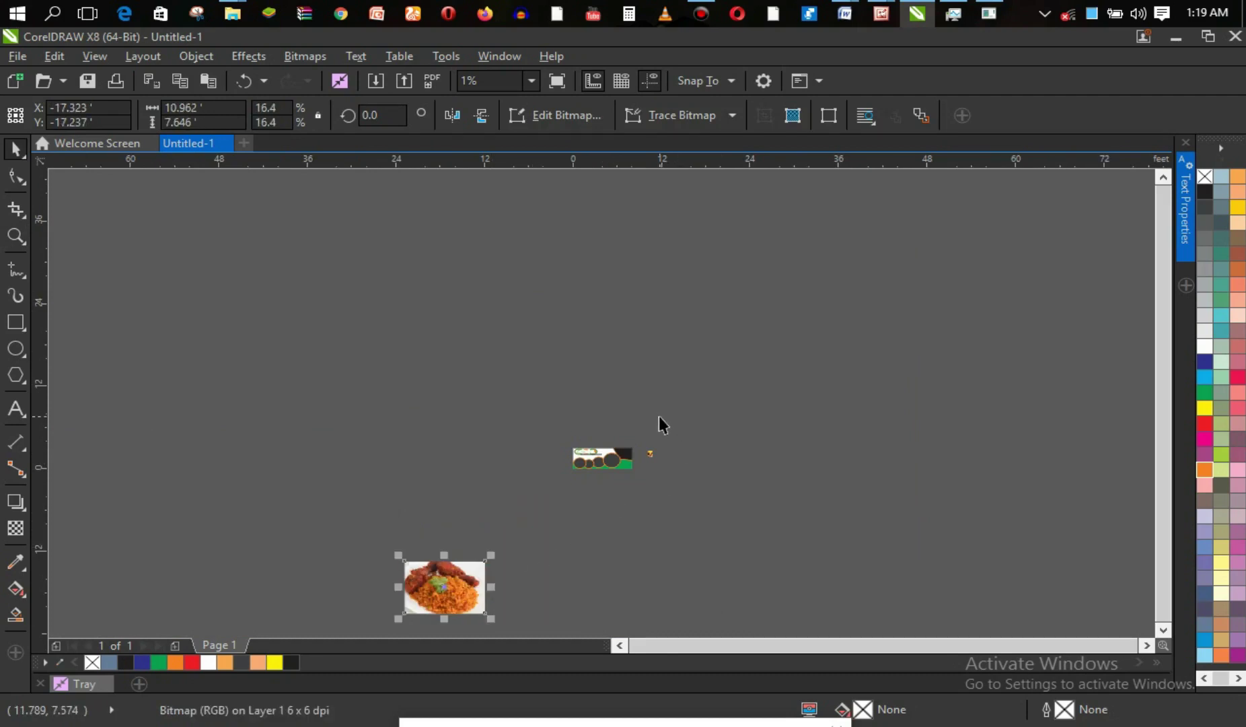
pyautogui.press('z')
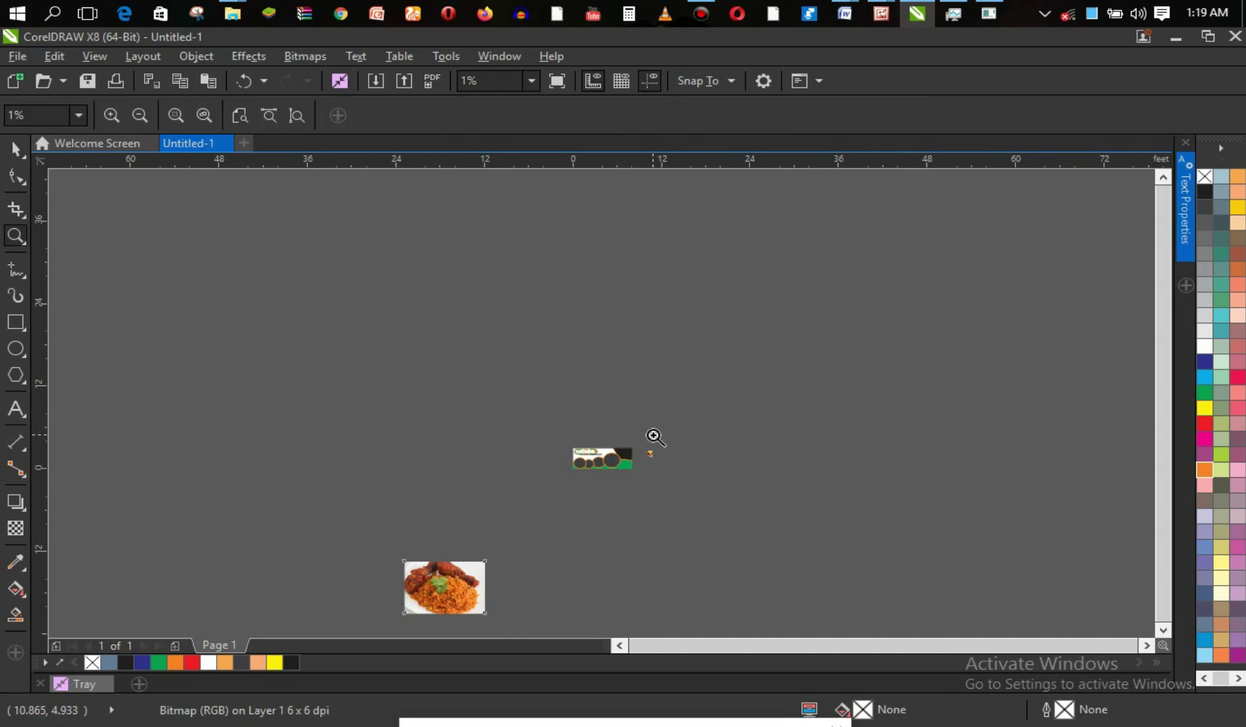
pyautogui.press('space')
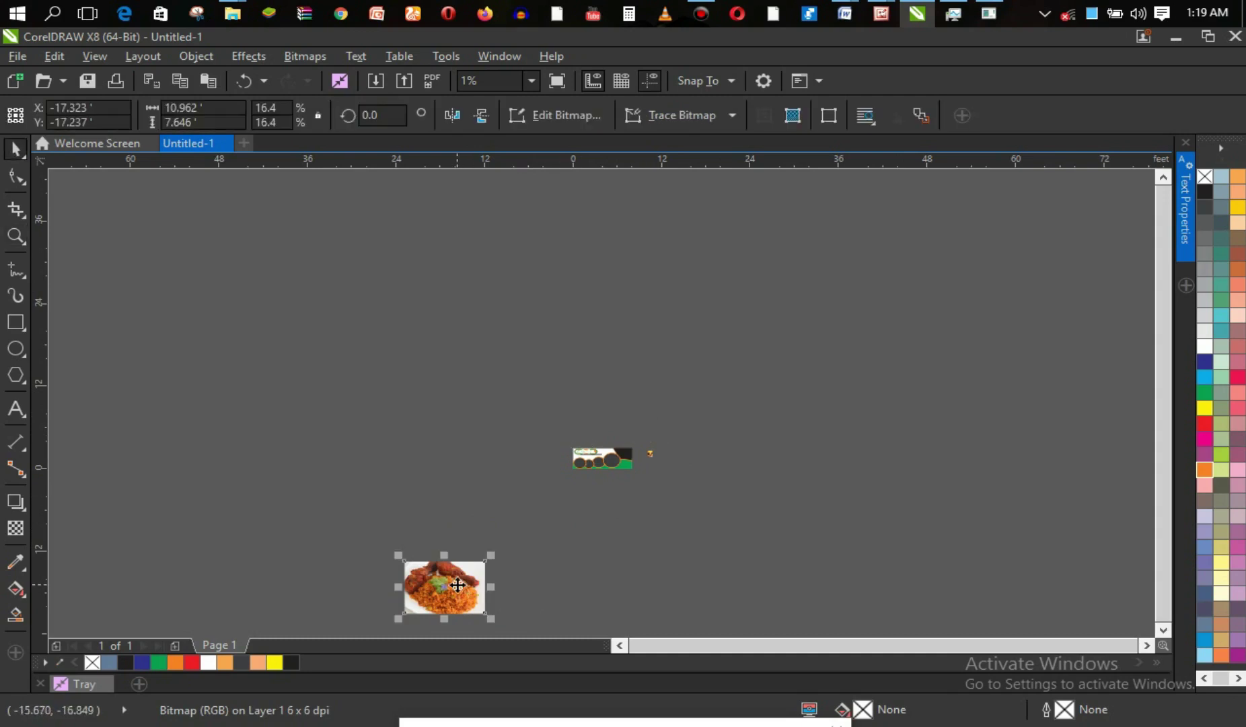
pyautogui.moveTo(460, 597); pyautogui.dragTo(447, 467)
pyautogui.press('z')
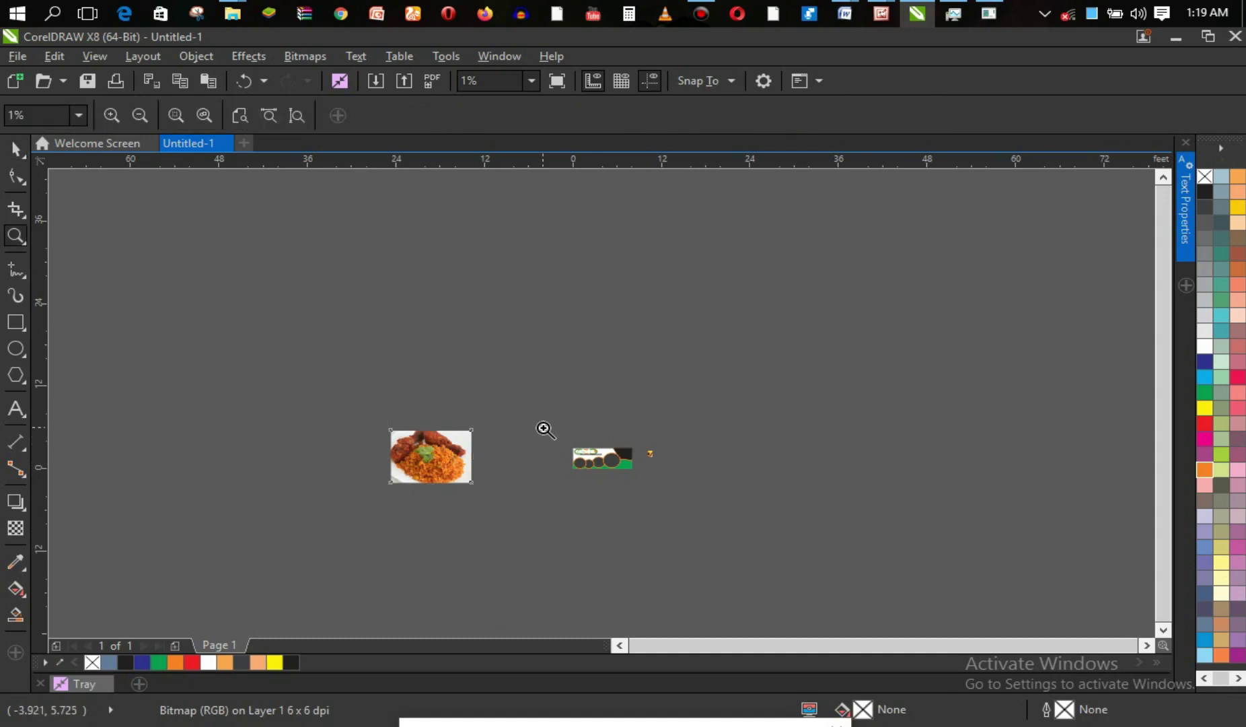
pyautogui.moveTo(553, 426); pyautogui.dragTo(689, 504)
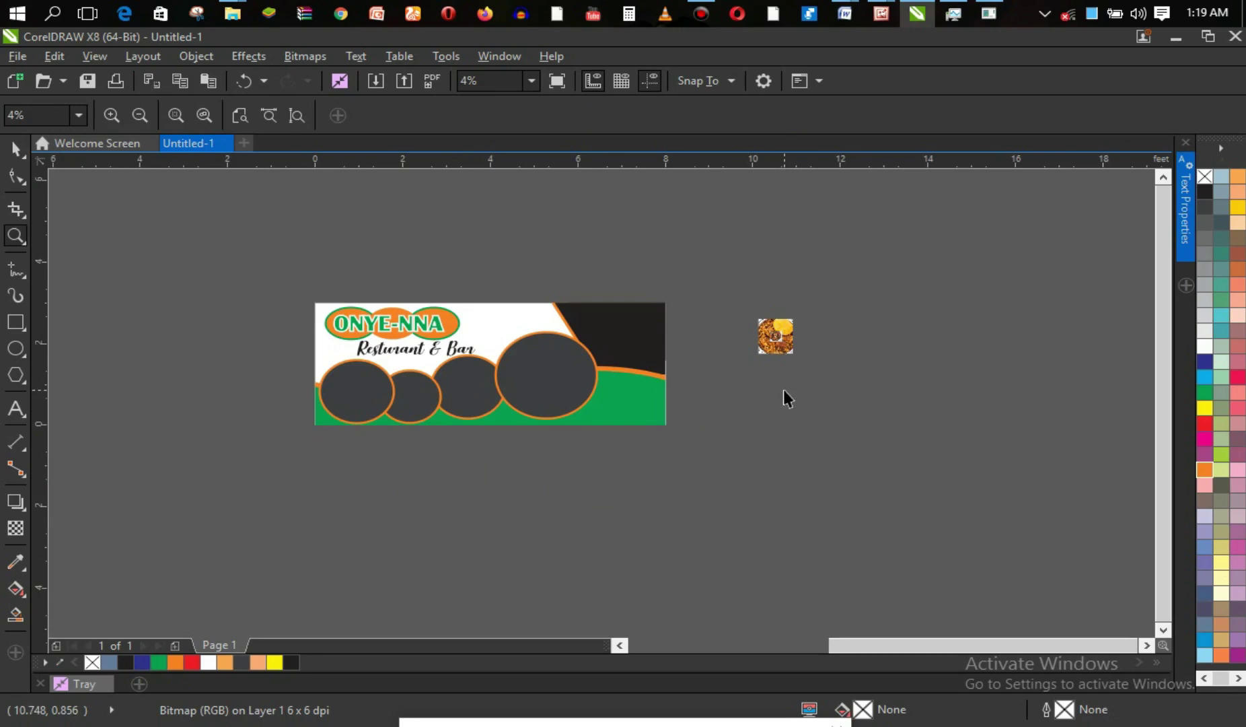
# Separate the tiny imported food bitmaps, enlarge each by its corners, and stretch one taller.
pyautogui.press('space')
pyautogui.click(776, 335)
pyautogui.moveTo(776, 334); pyautogui.dragTo(795, 357)
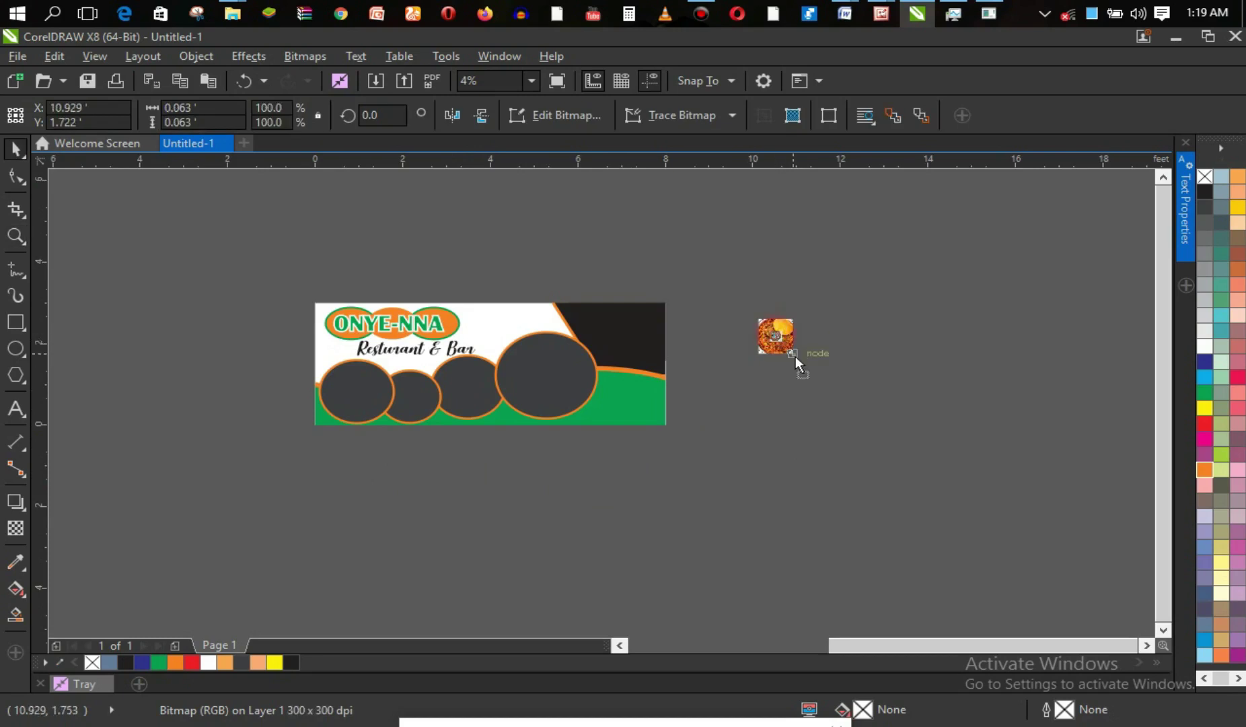
pyautogui.moveTo(763, 406); pyautogui.dragTo(822, 453)
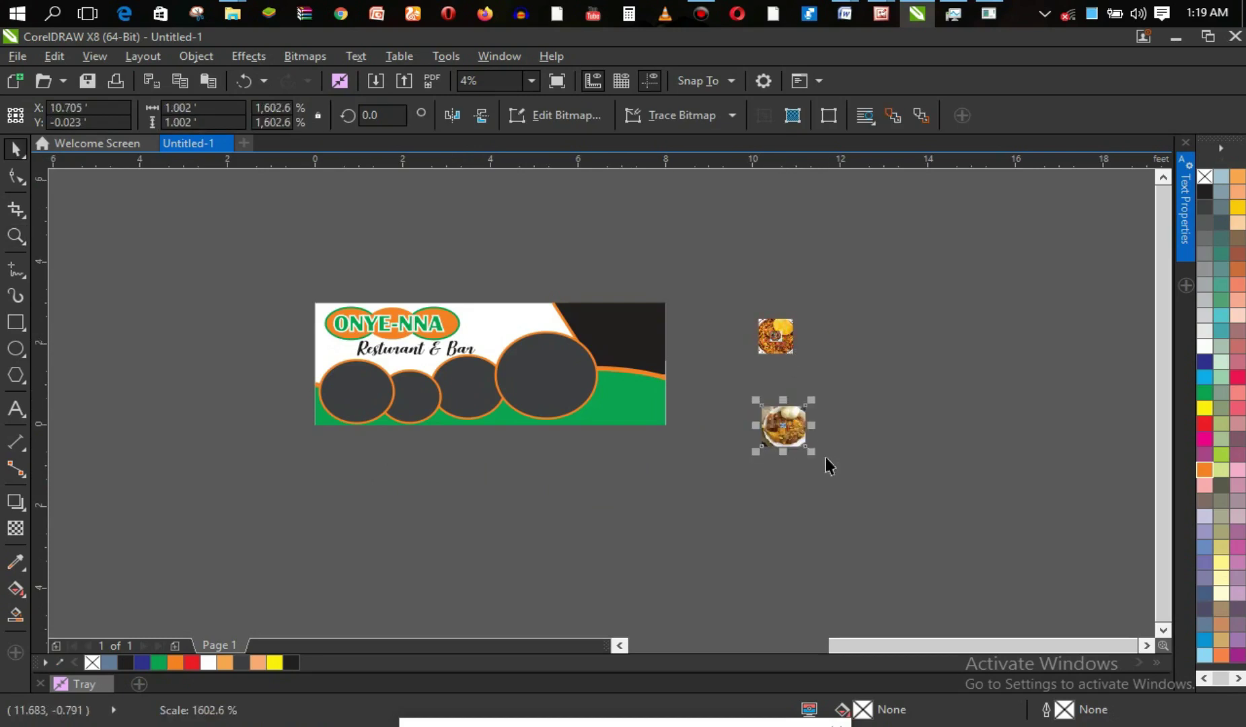
pyautogui.moveTo(777, 343); pyautogui.dragTo(908, 414)
pyautogui.click(774, 336)
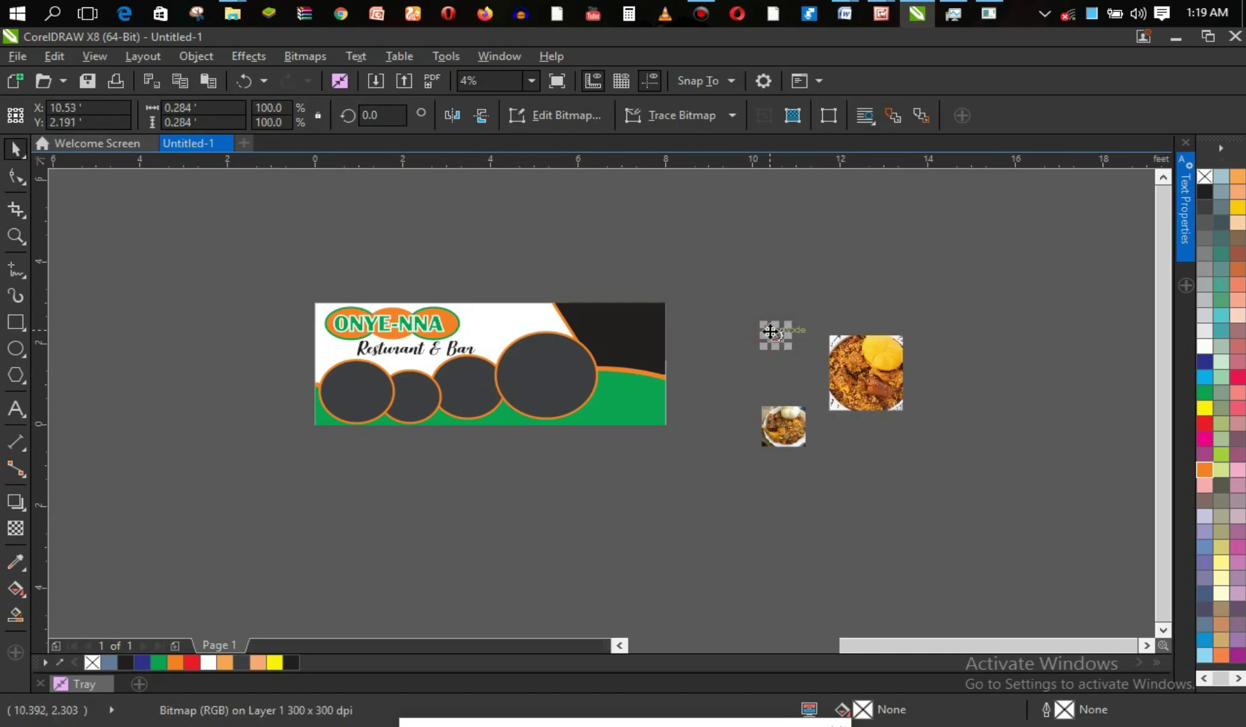
pyautogui.moveTo(755, 320); pyautogui.dragTo(726, 323)
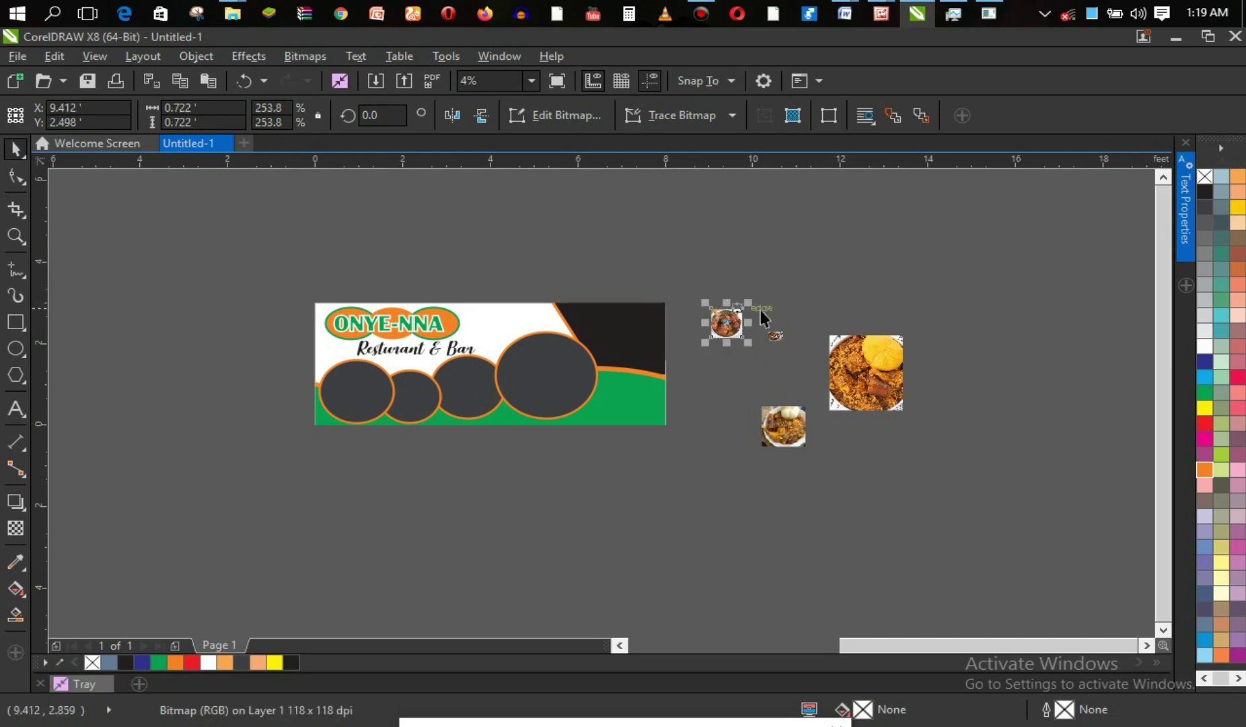
pyautogui.click(776, 337)
pyautogui.moveTo(780, 330); pyautogui.dragTo(817, 309)
pyautogui.moveTo(757, 348); pyautogui.dragTo(760, 371)
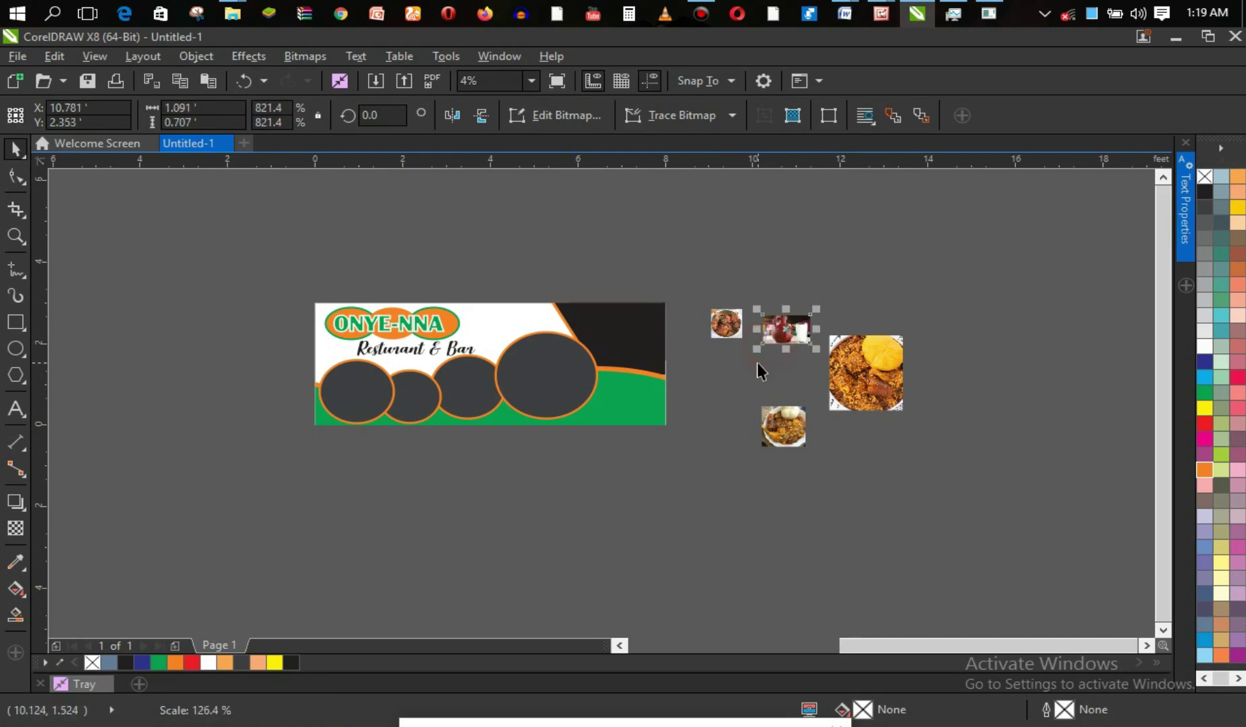
pyautogui.moveTo(786, 311); pyautogui.dragTo(786, 301)
pyautogui.click(880, 291)
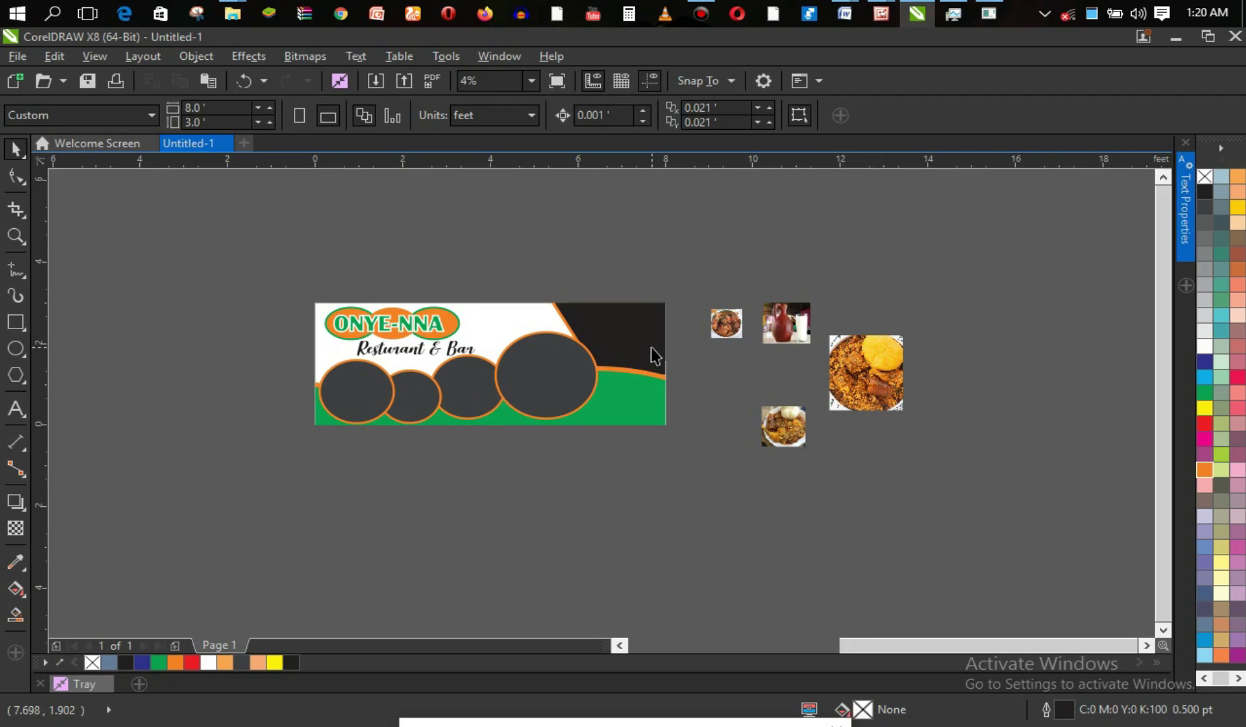
# Colour the Resturant & Bar text green and give it a black hairline outline.
pyautogui.click(423, 348)
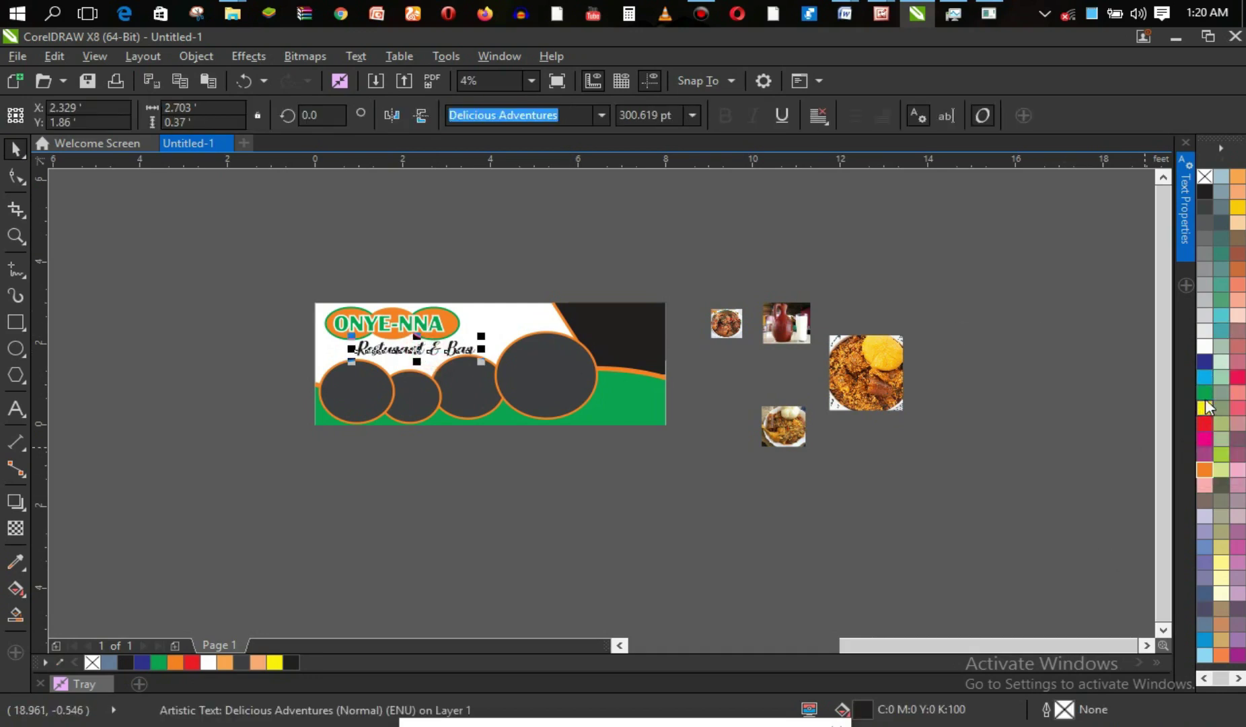
pyautogui.click(1206, 397)
pyautogui.click(1053, 361)
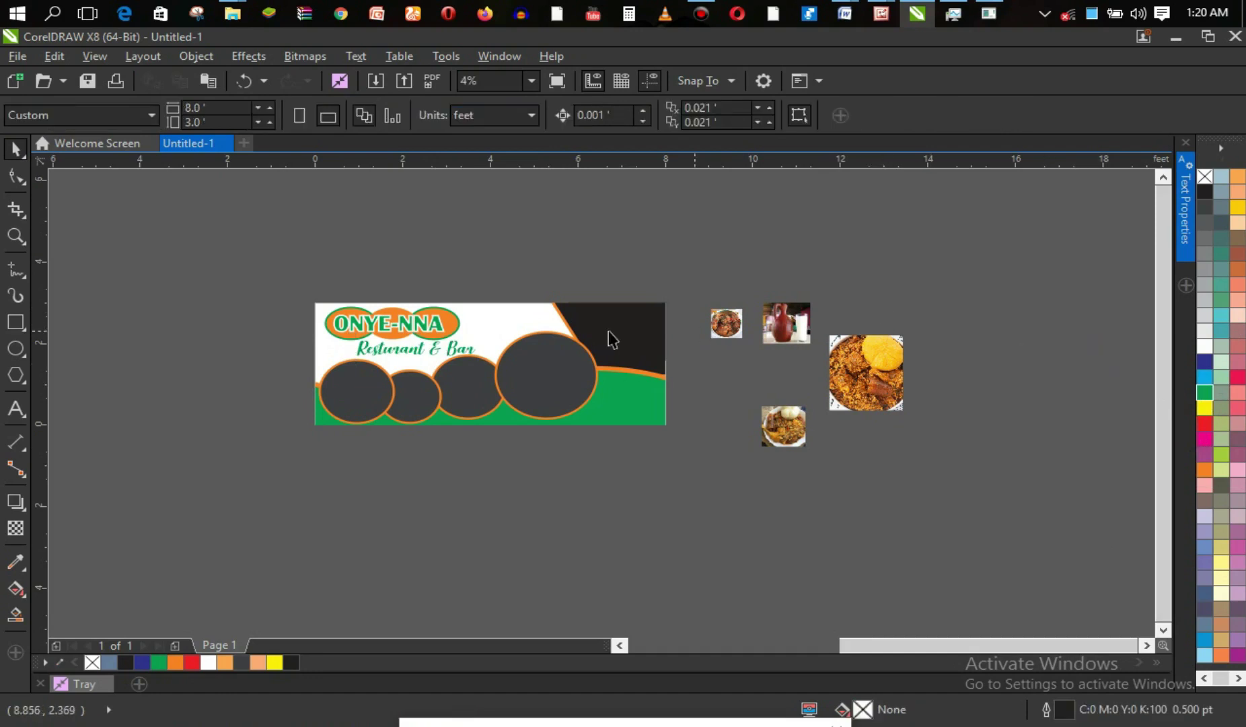
pyautogui.click(423, 348)
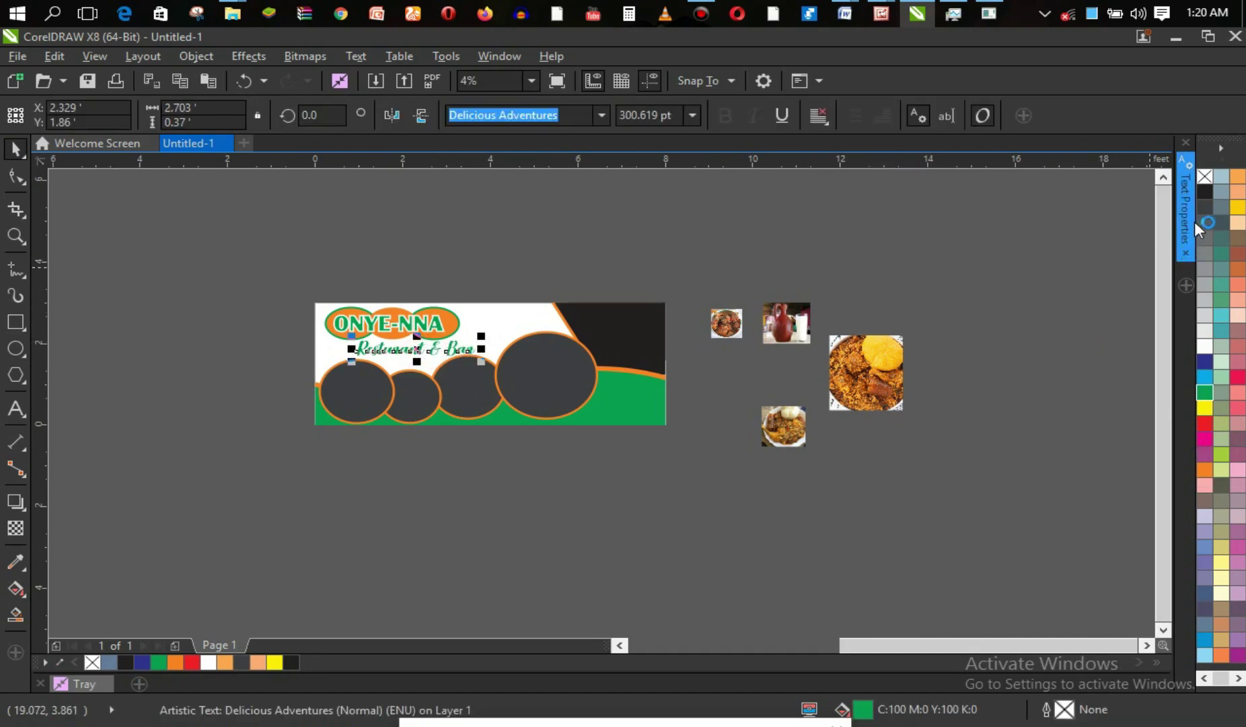
pyautogui.rightClick(1203, 194)
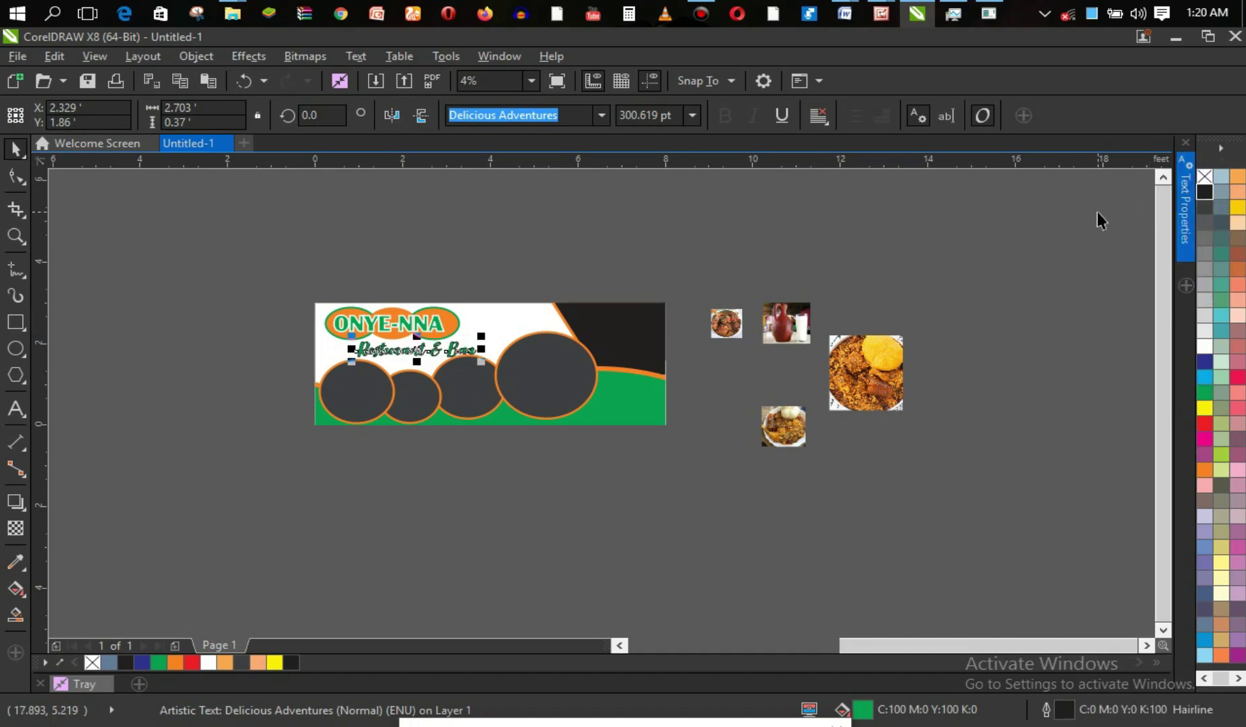
pyautogui.click(599, 457)
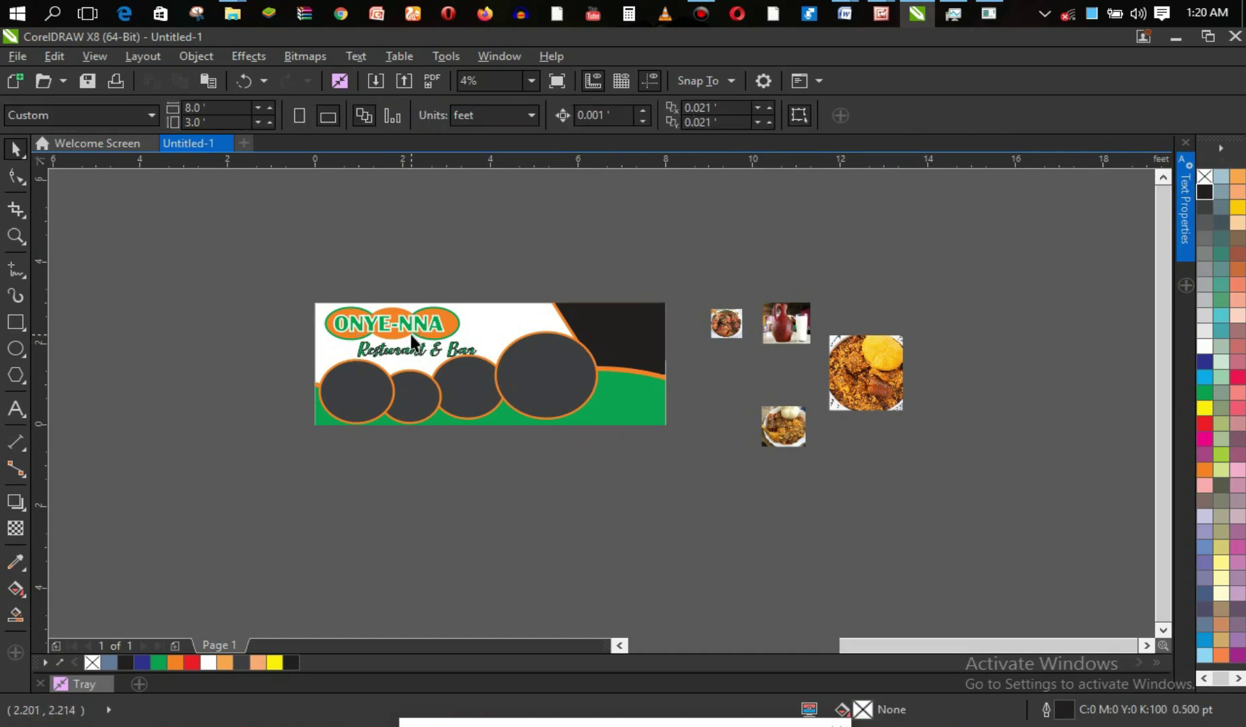
# Zoom in on the Resturant & Bar text and select it.
pyautogui.press('z')
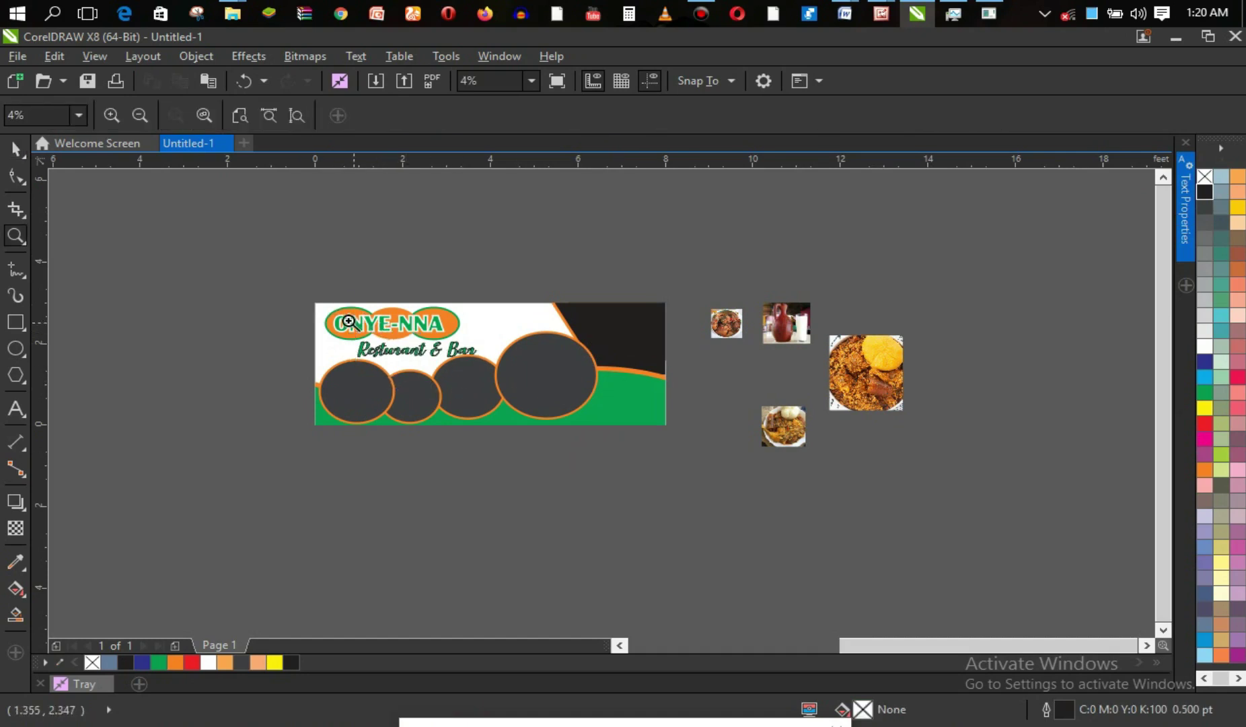
pyautogui.moveTo(454, 388); pyautogui.dragTo(506, 397)
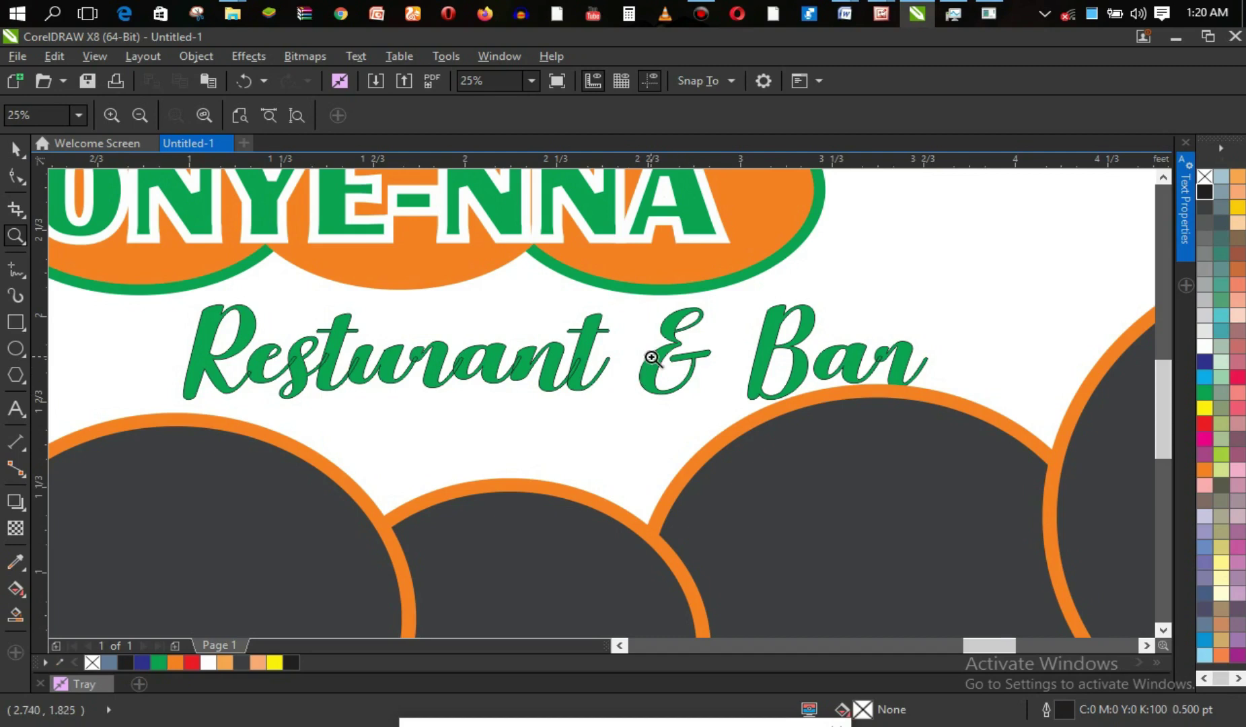
pyautogui.press('space')
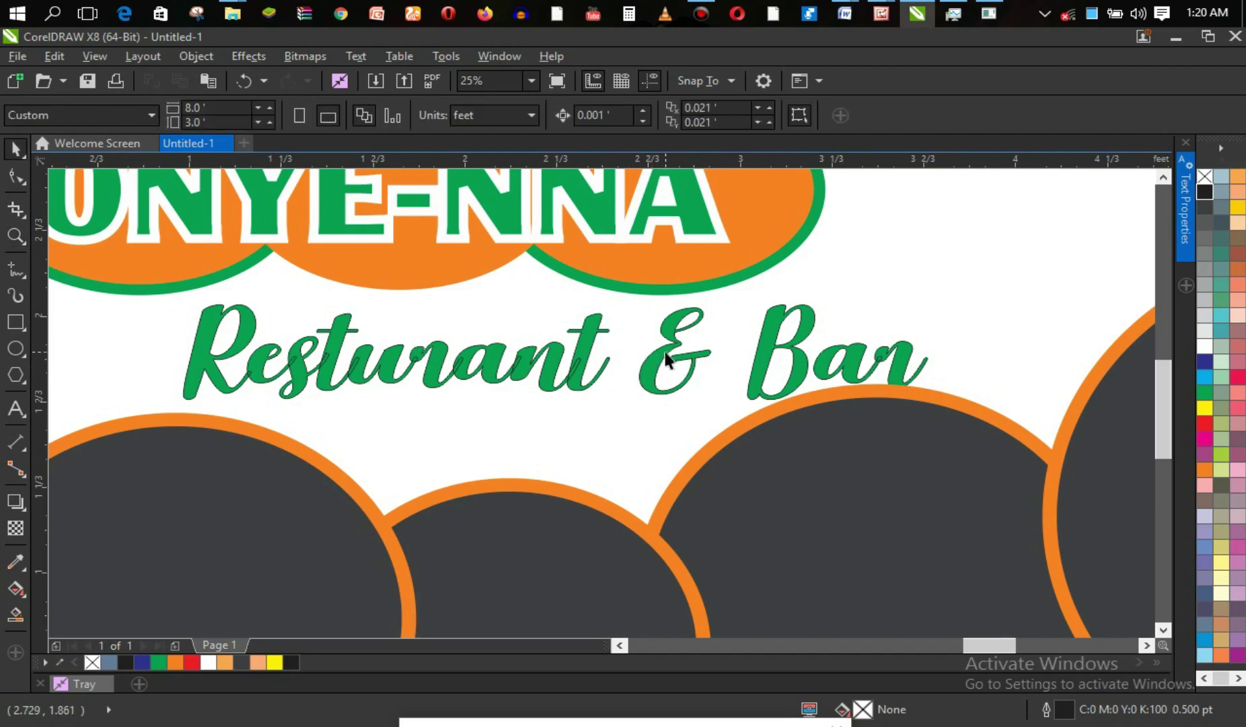
pyautogui.click(666, 356)
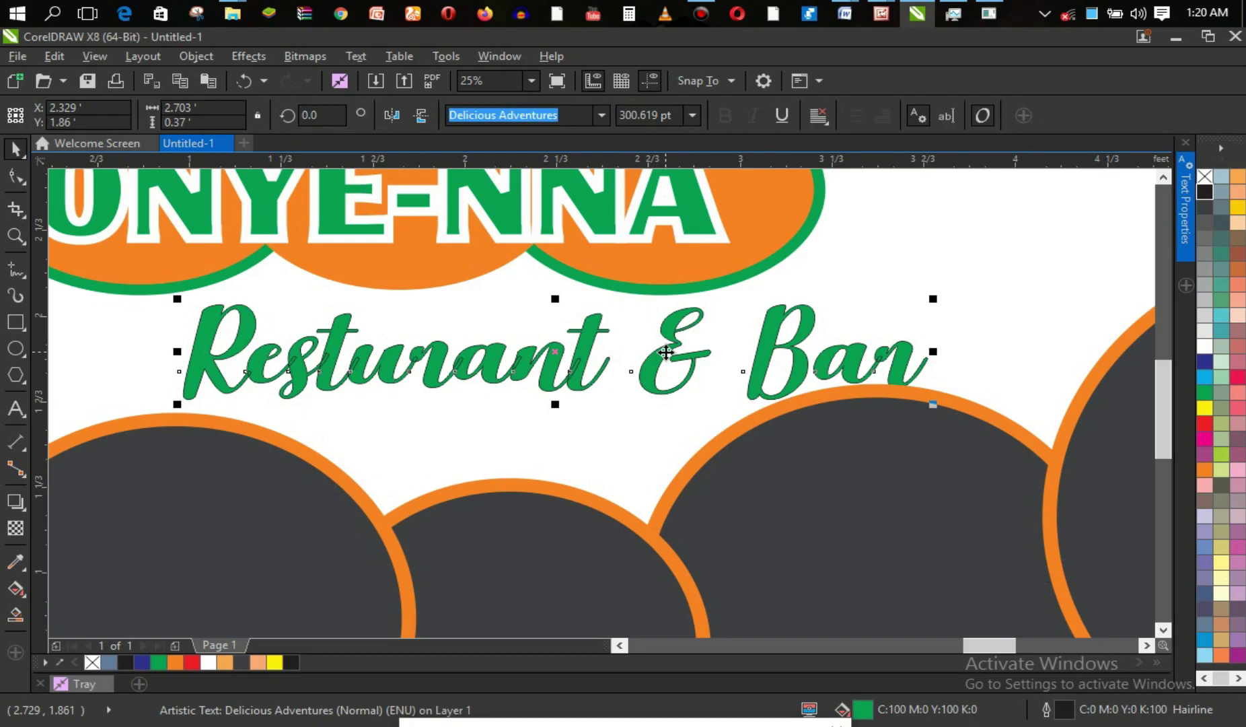
# Set the Resturant & Bar text outline width to 8.0 pt in Text Properties.
pyautogui.press('F8')
pyautogui.hotkey('ctrl', 'a')
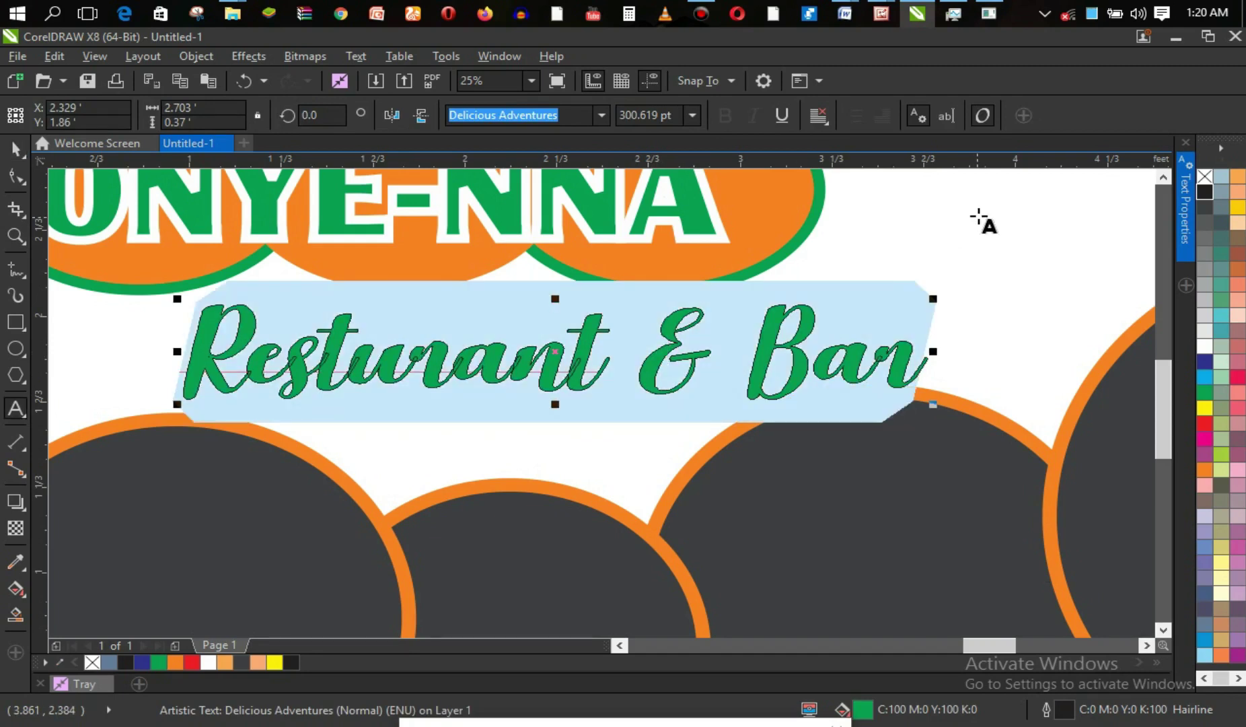
pyautogui.click(1186, 207)
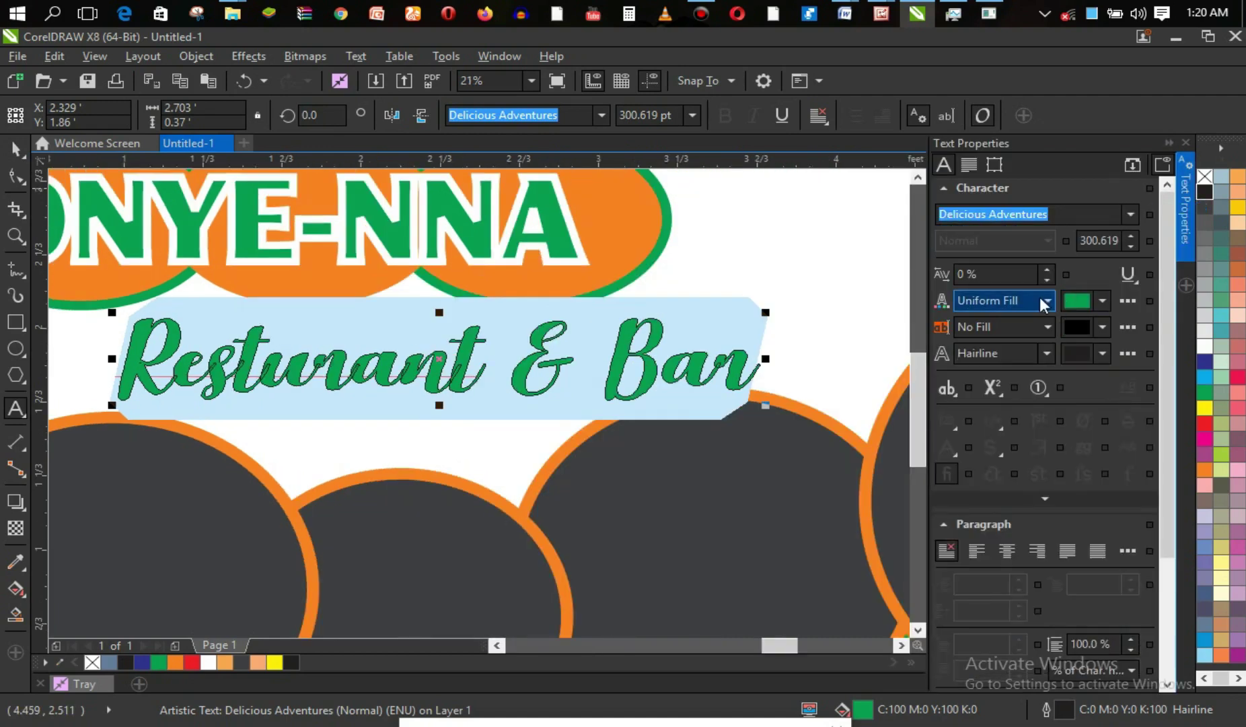
pyautogui.click(1047, 354)
pyautogui.click(1009, 494)
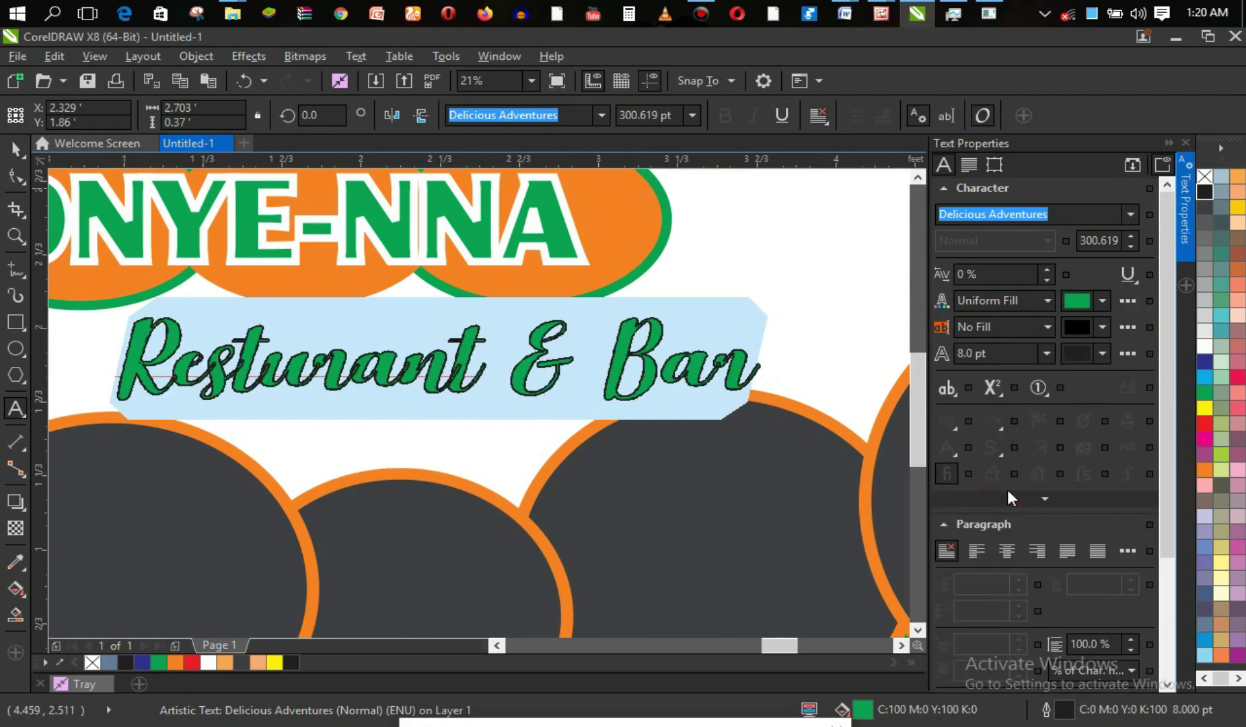
pyautogui.click(1017, 358)
pyautogui.click(1048, 354)
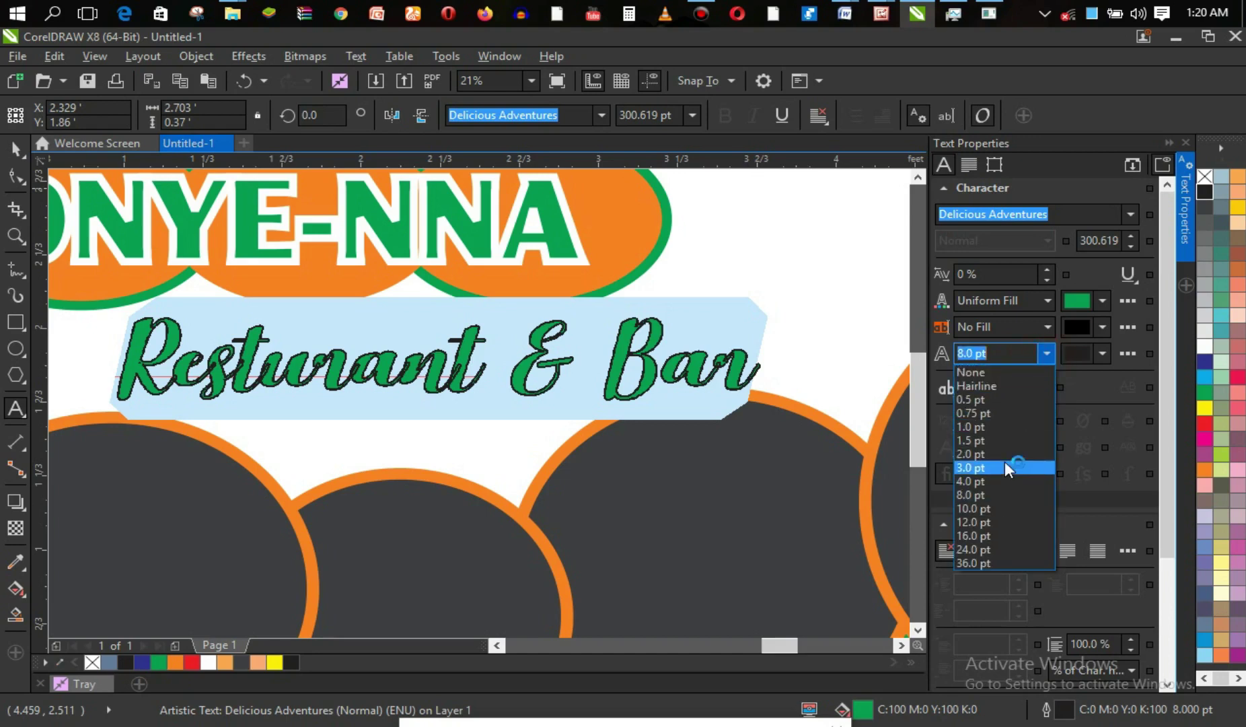
pyautogui.click(996, 480)
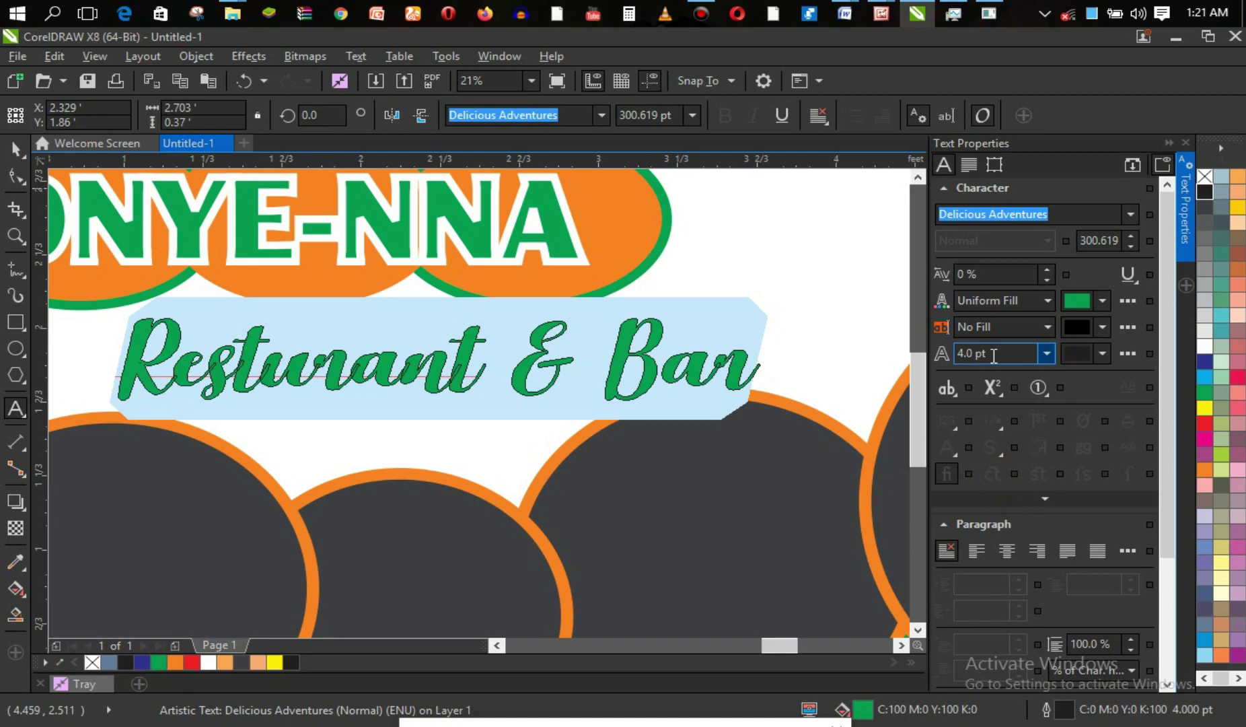
pyautogui.click(1047, 353)
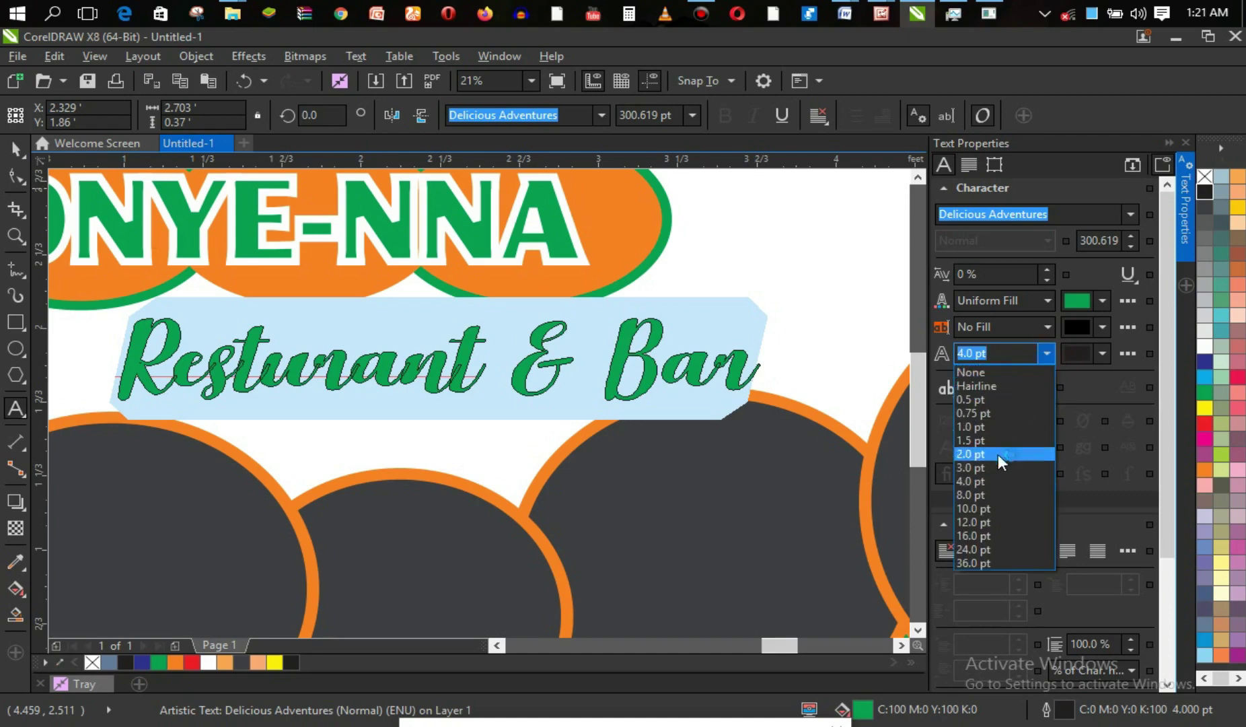
pyautogui.click(996, 489)
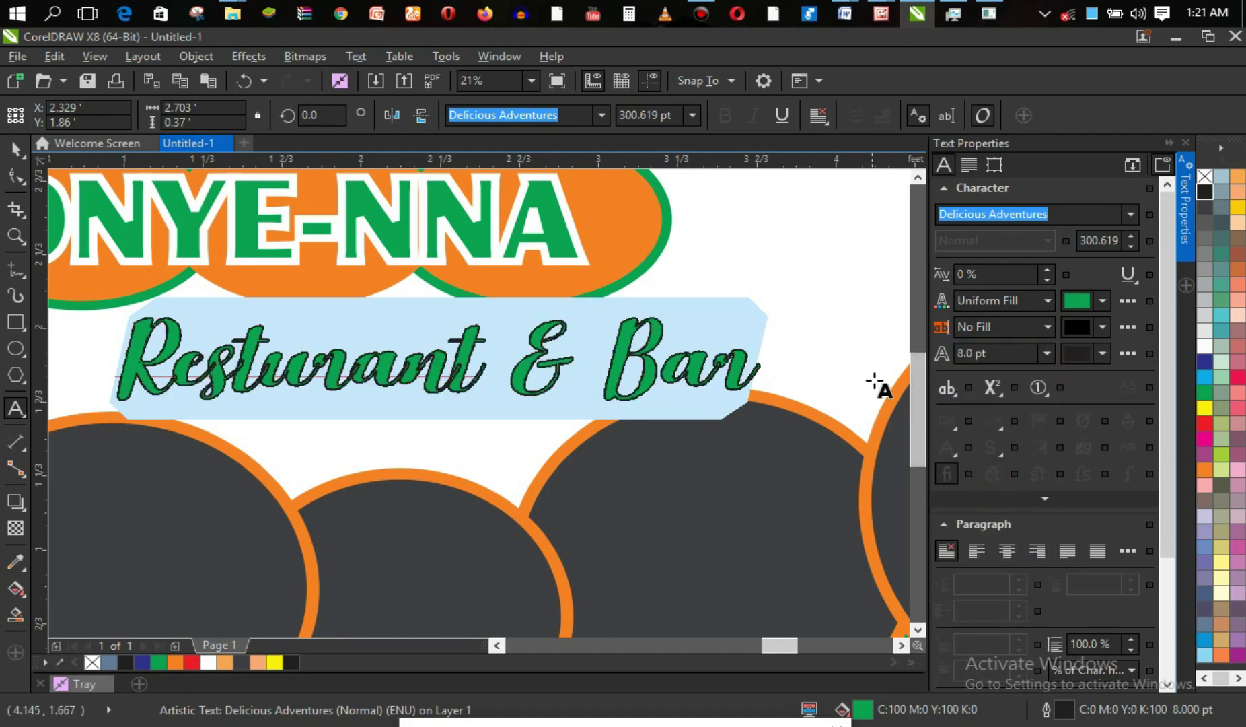
# Colour the text outline orange and zoom out to see more of the banner.
pyautogui.rightClick(1207, 468)
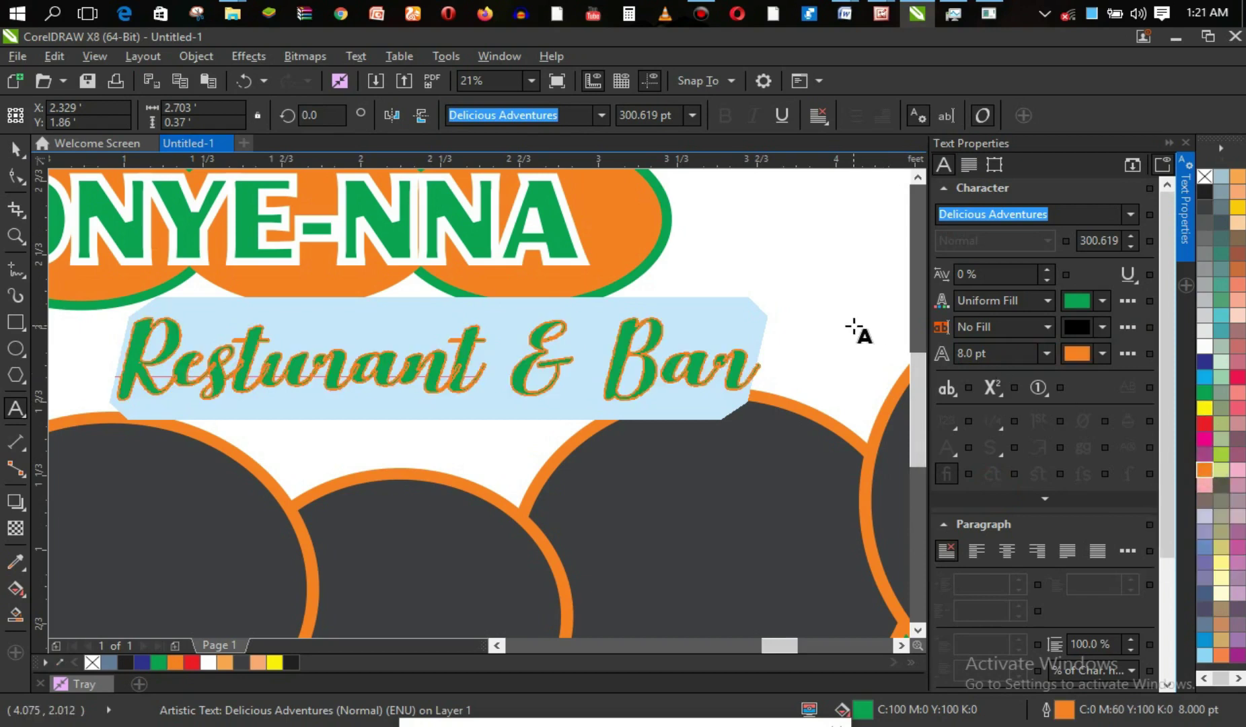
pyautogui.click(16, 149)
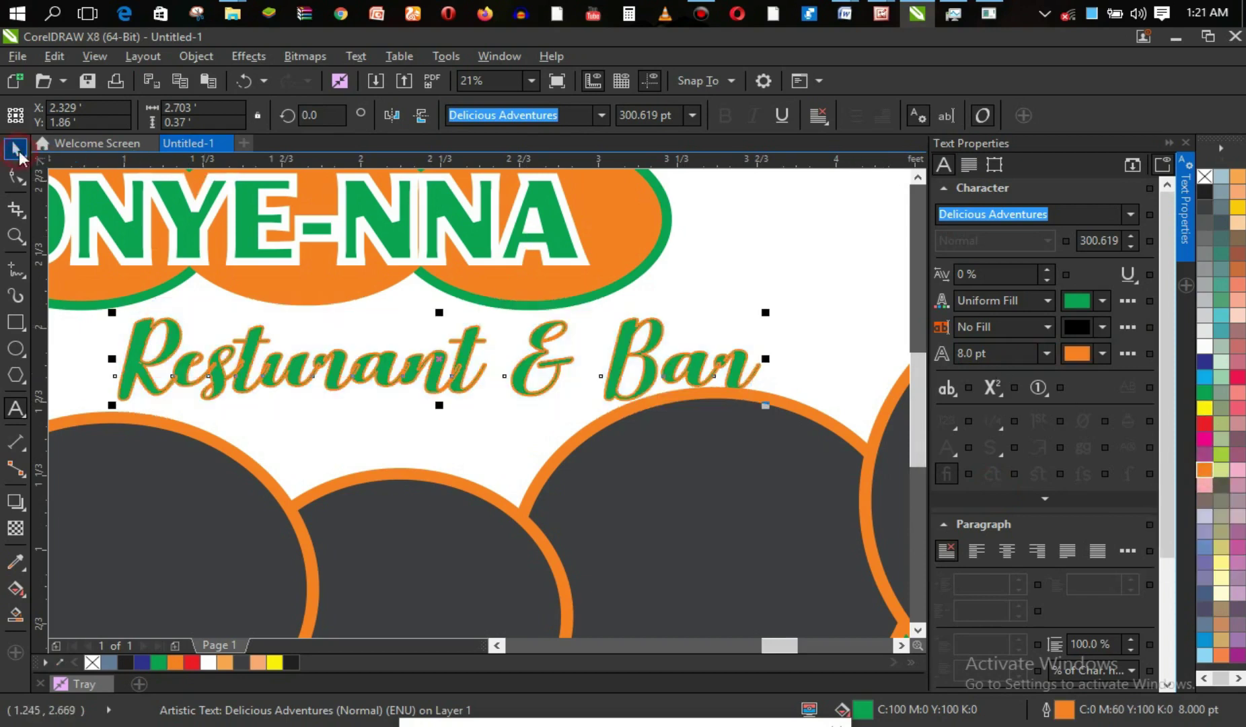
pyautogui.press('z')
pyautogui.rightClick(513, 338)
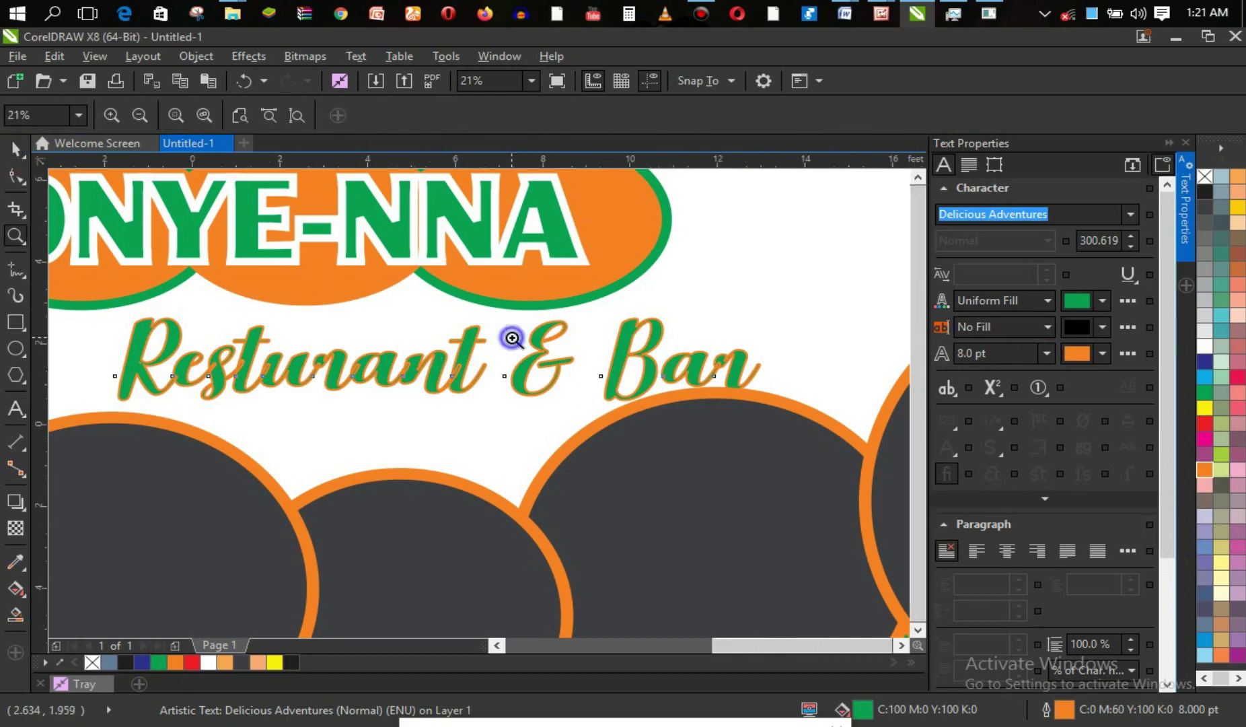
# Zoom out to about 4% to show the banner and four food photos, then select the large photo.
pyautogui.moveTo(192, 303); pyautogui.dragTo(548, 431)
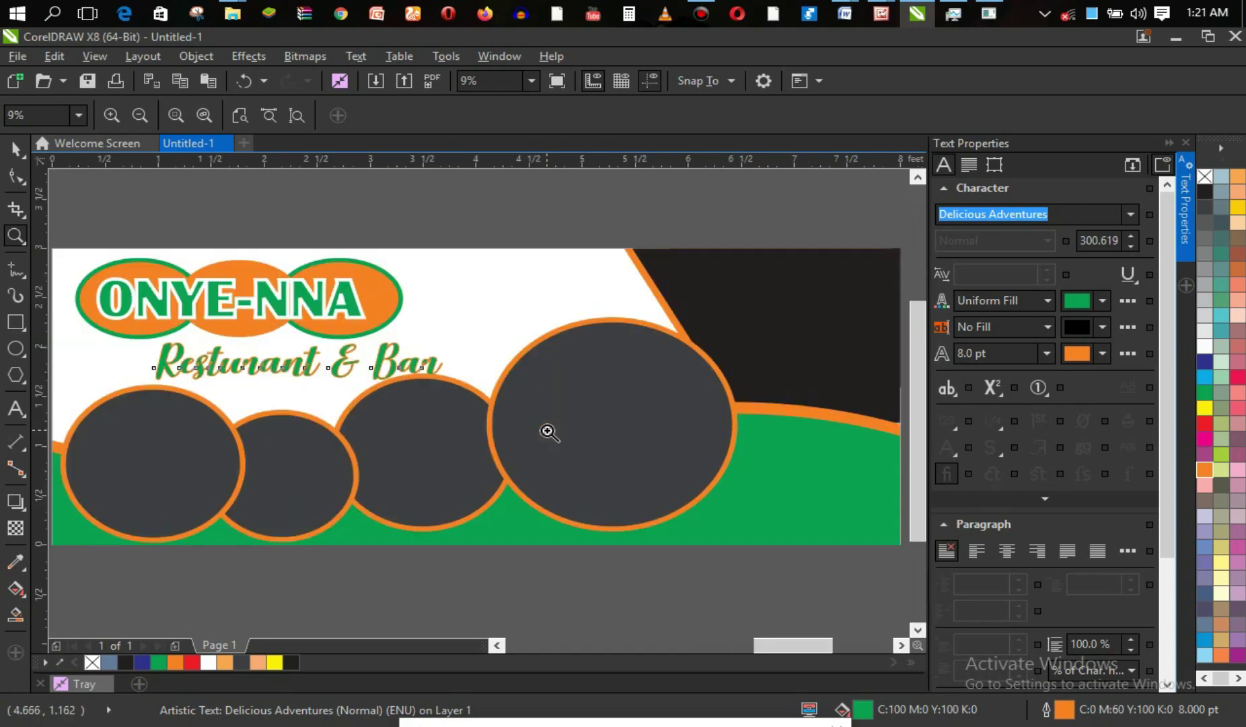
pyautogui.rightClick(438, 374)
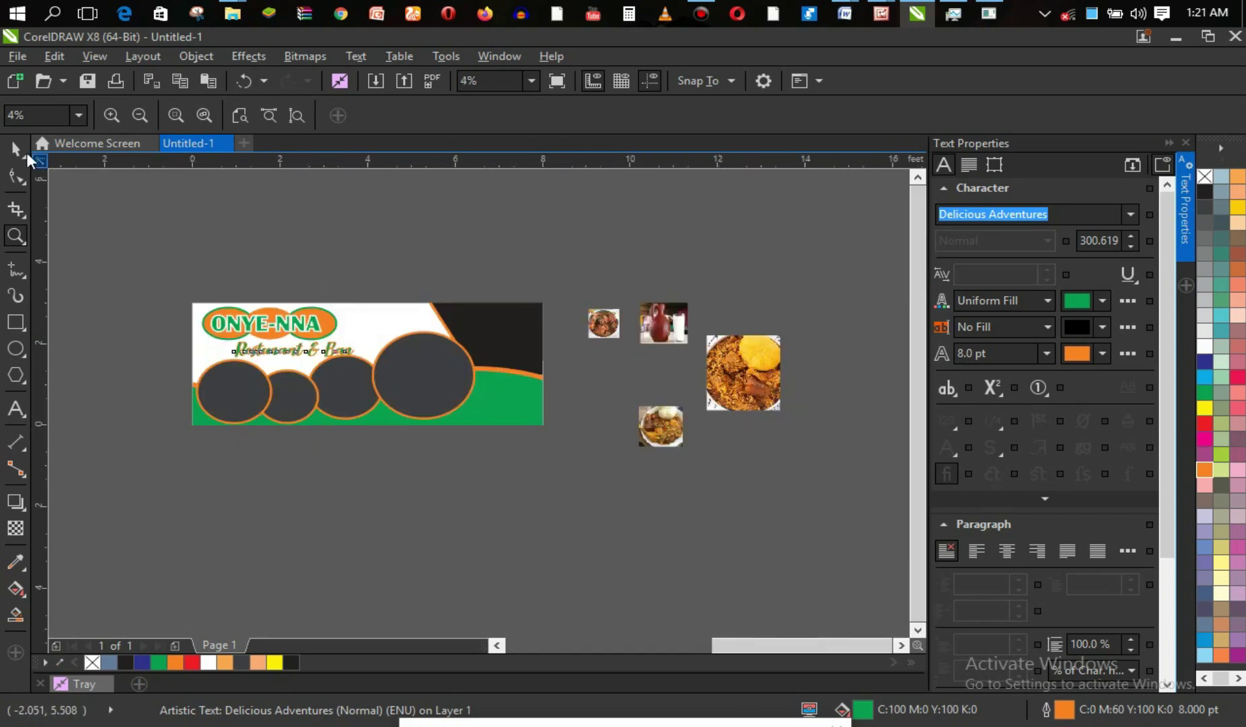
pyautogui.click(16, 148)
pyautogui.click(478, 465)
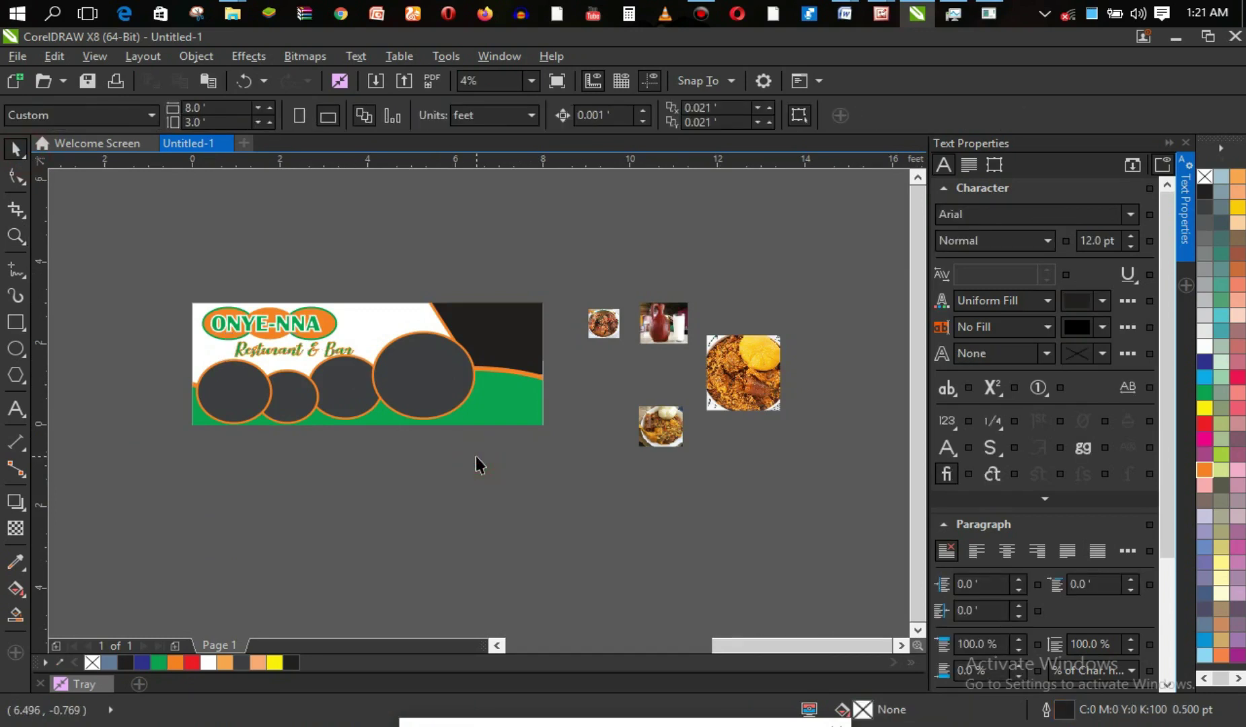
pyautogui.click(767, 368)
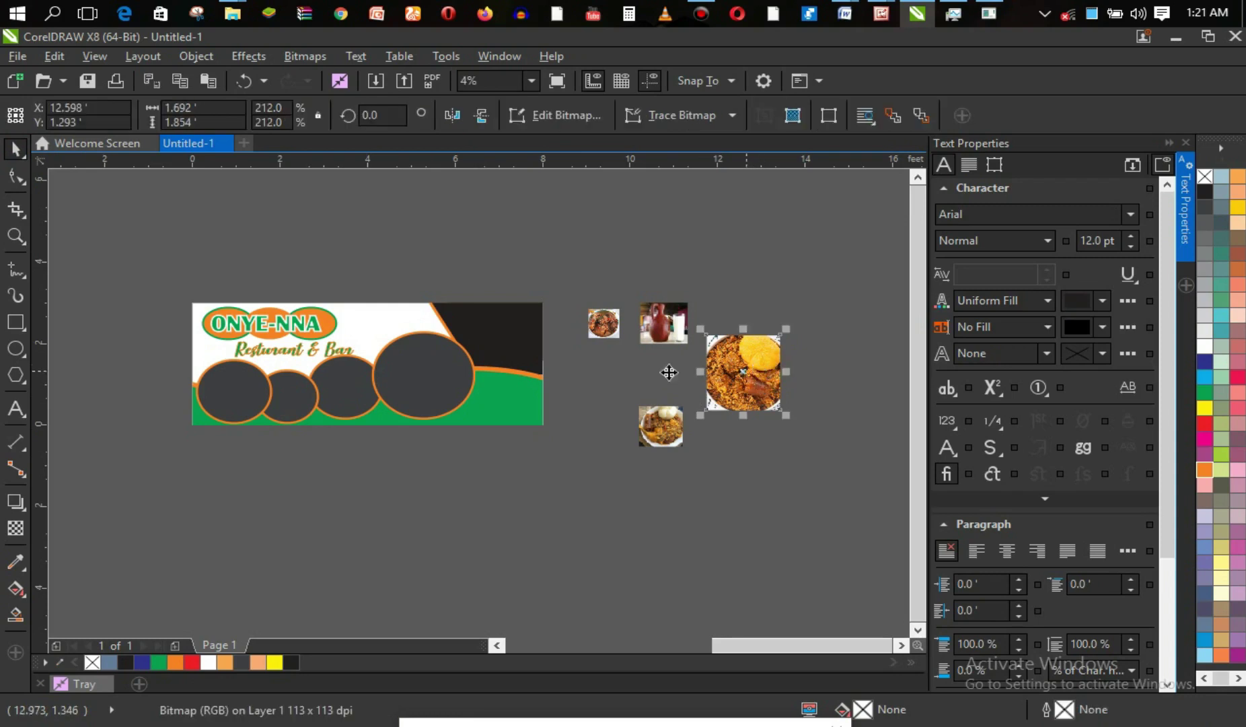
pyautogui.click(493, 404)
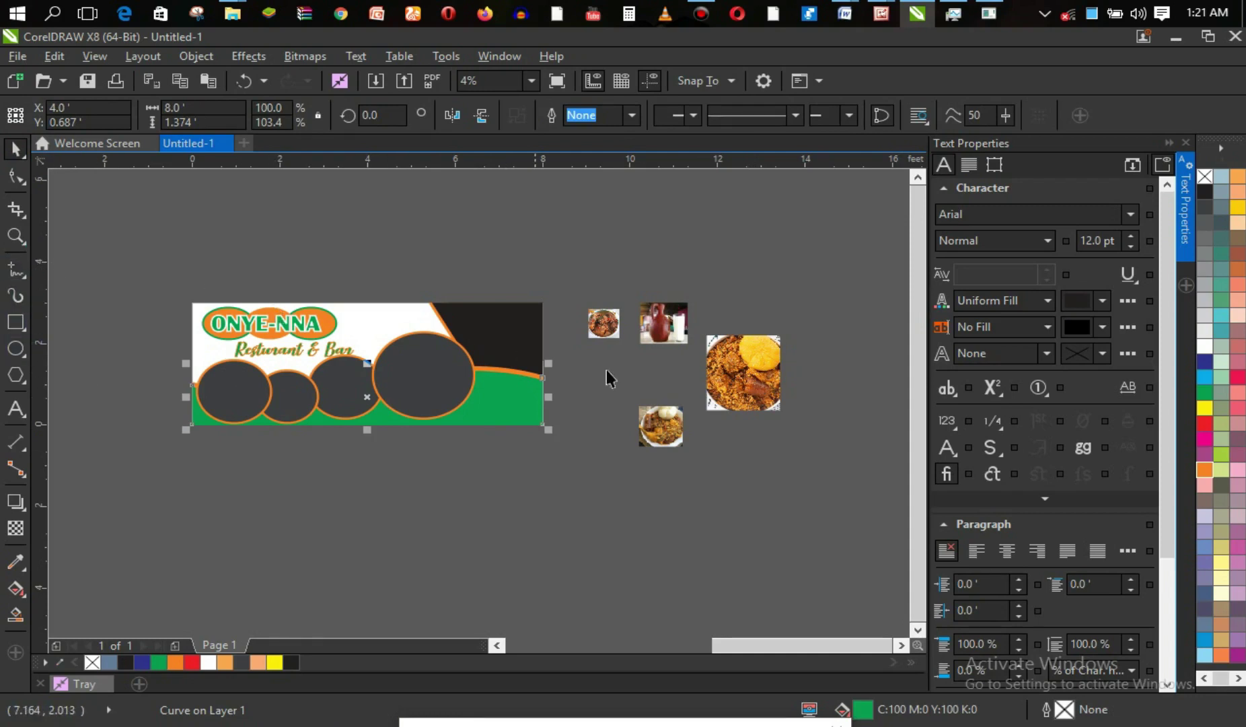
pyautogui.click(747, 393)
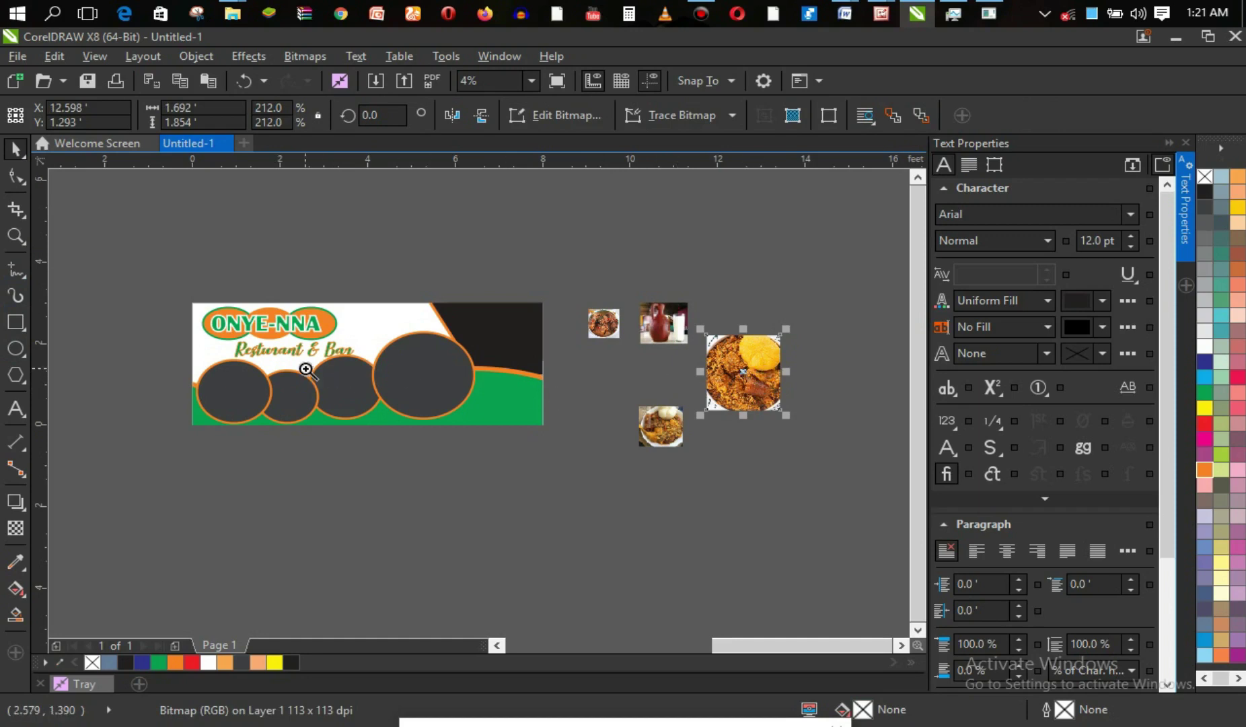
# PowerClip the large food photo inside the banner's biggest dark circle.
pyautogui.press('z')
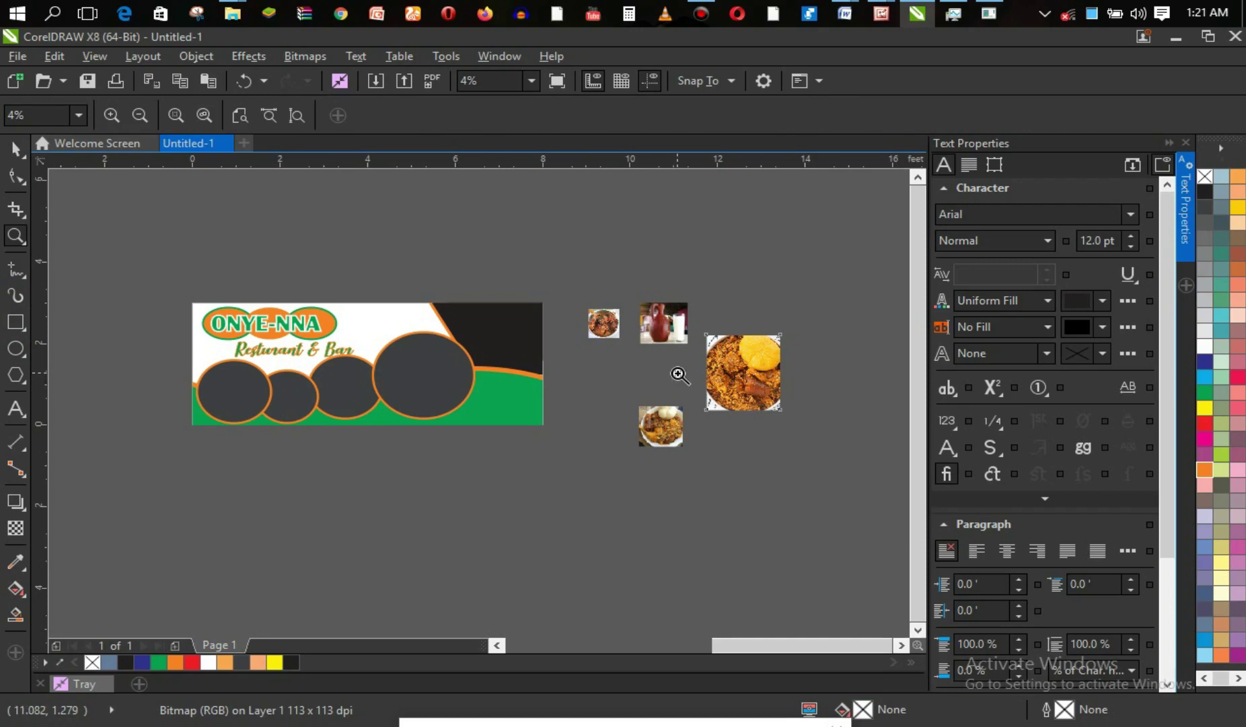
pyautogui.press('space')
pyautogui.moveTo(758, 374); pyautogui.dragTo(432, 375)
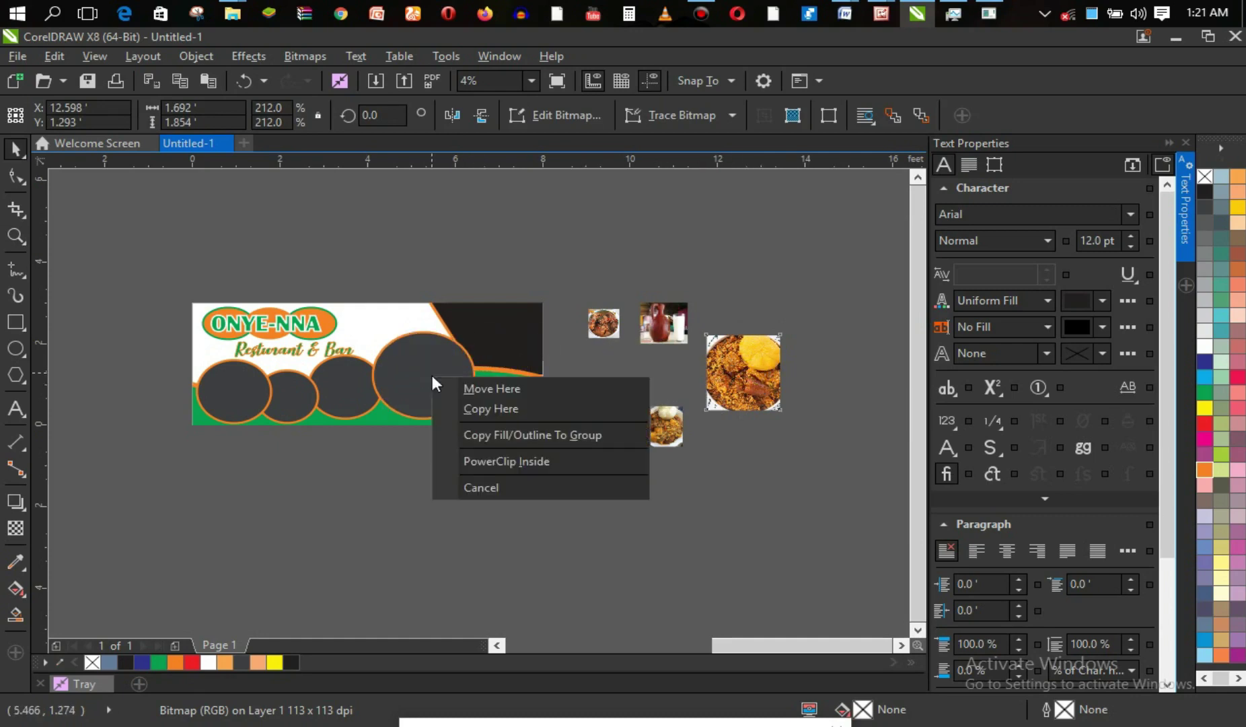
pyautogui.click(529, 458)
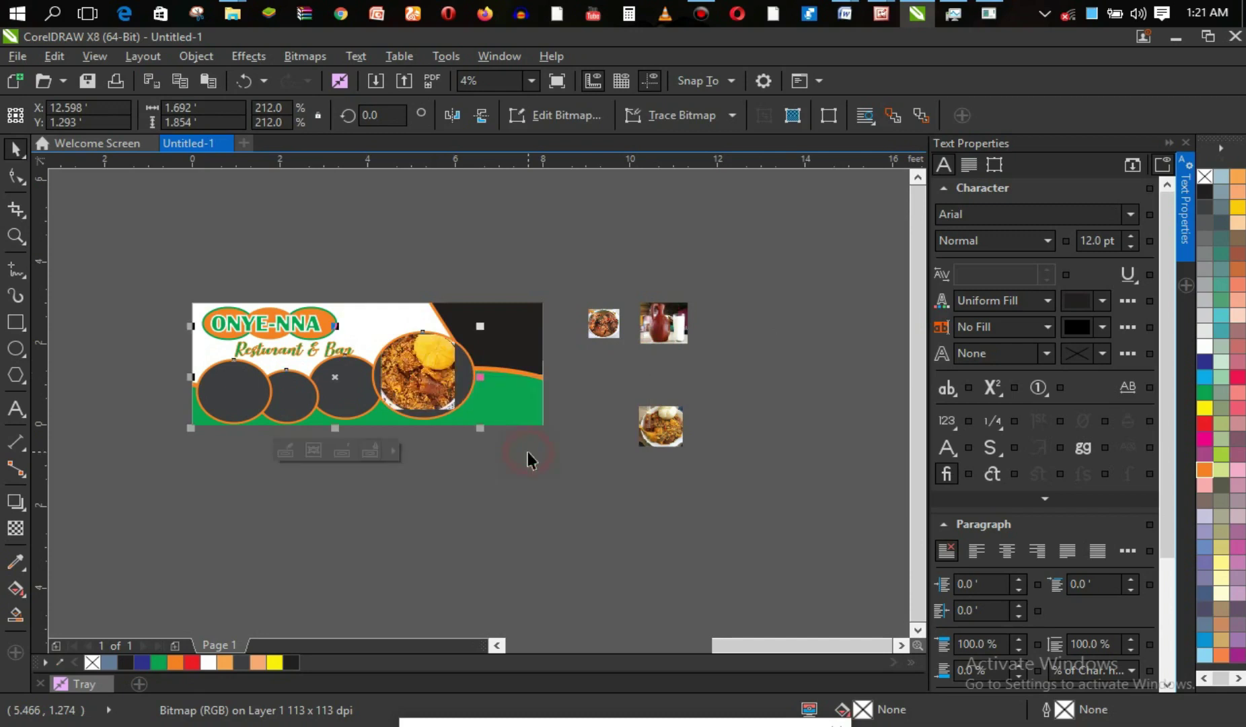
# Resize the clipped photo to about 2.262 by 2.005 ft so it fills the circle.
pyautogui.click(438, 378)
pyautogui.keyDown('ctrl'); pyautogui.click(434, 375); pyautogui.keyUp('ctrl')
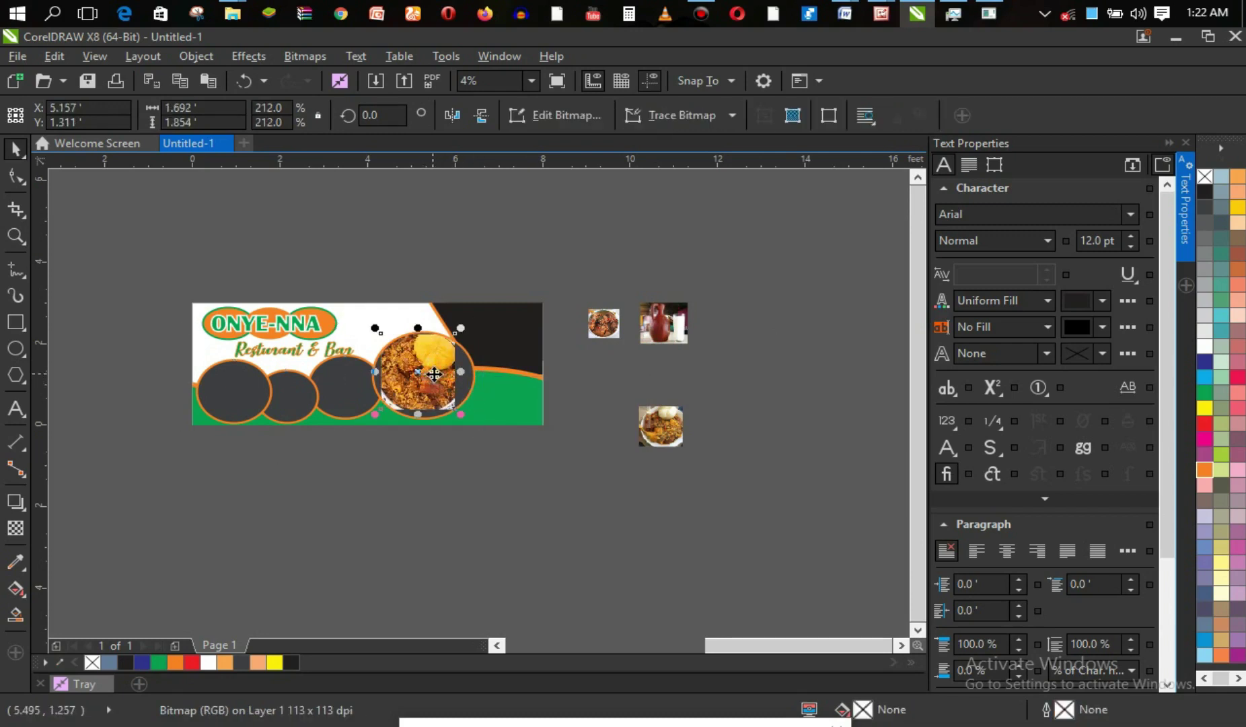
pyautogui.moveTo(454, 408); pyautogui.dragTo(488, 429)
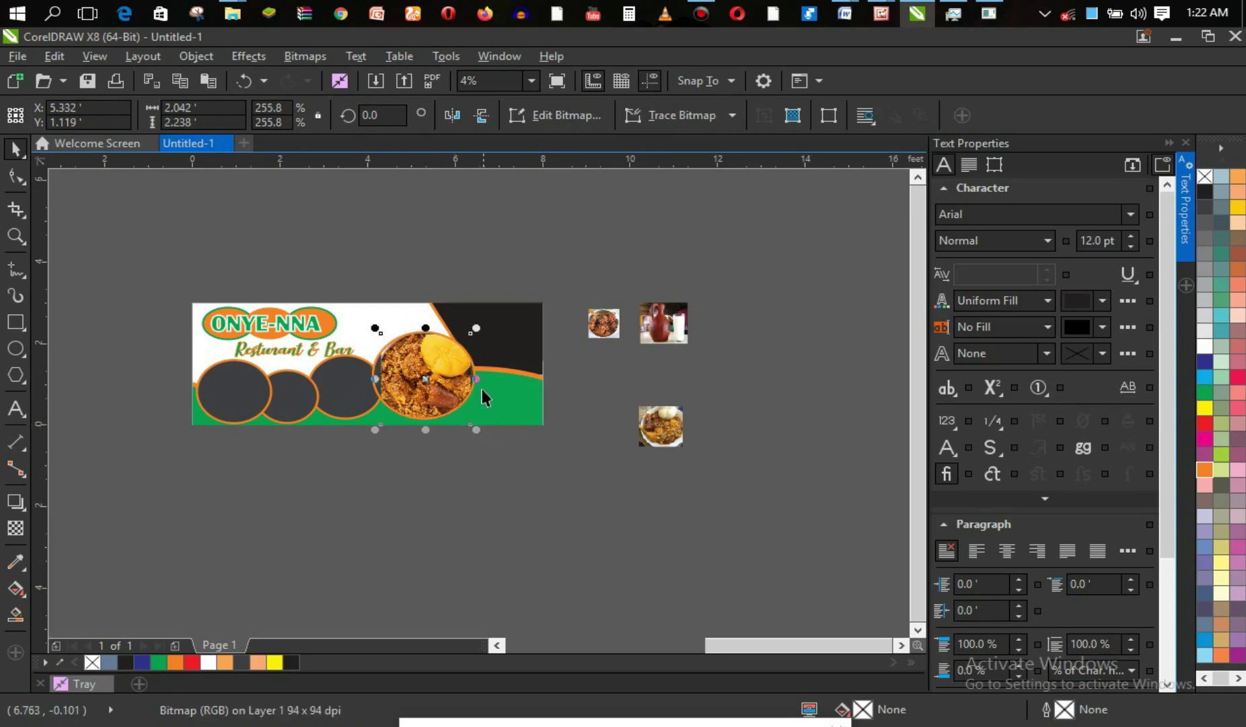
pyautogui.moveTo(375, 379); pyautogui.dragTo(367, 379)
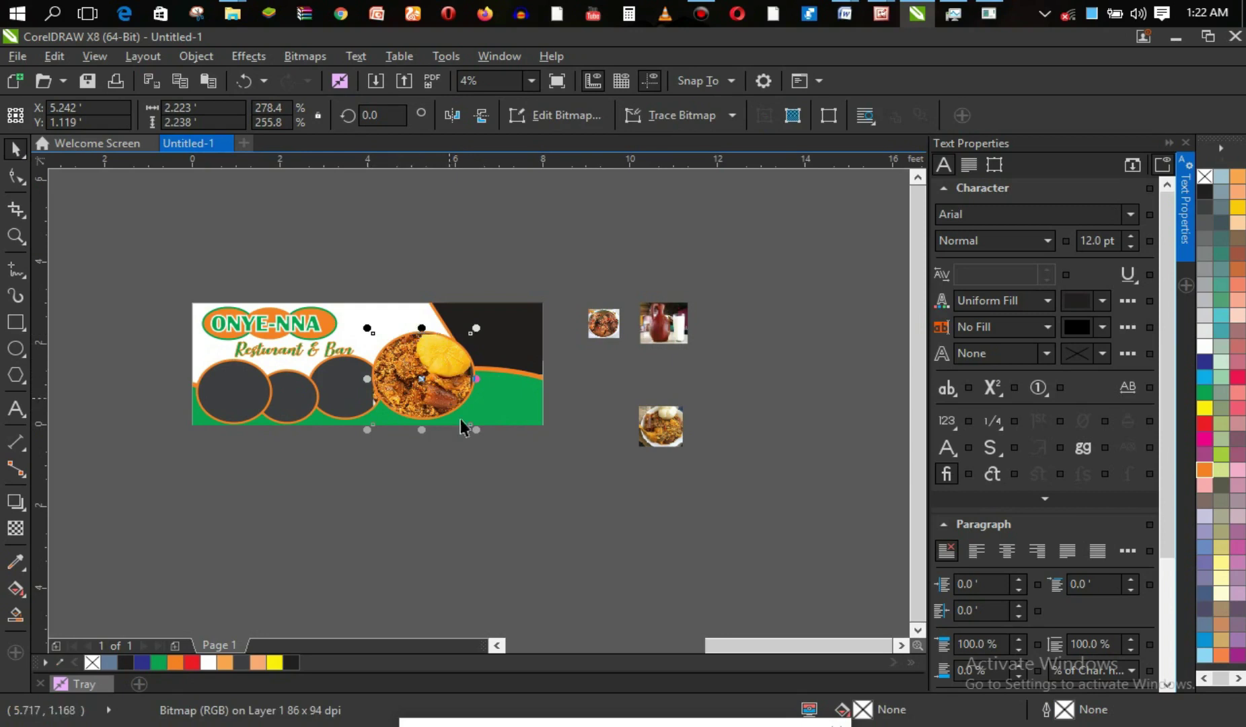
pyautogui.moveTo(472, 426); pyautogui.dragTo(467, 420)
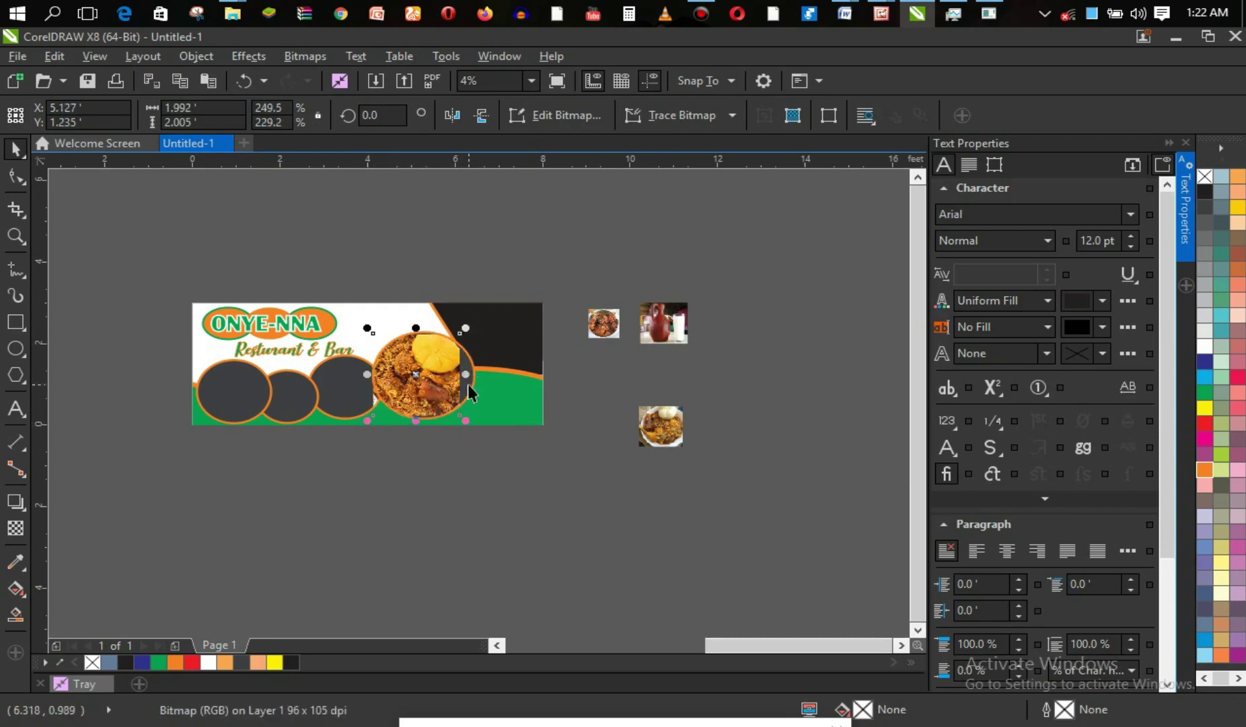
pyautogui.moveTo(465, 374); pyautogui.dragTo(476, 374)
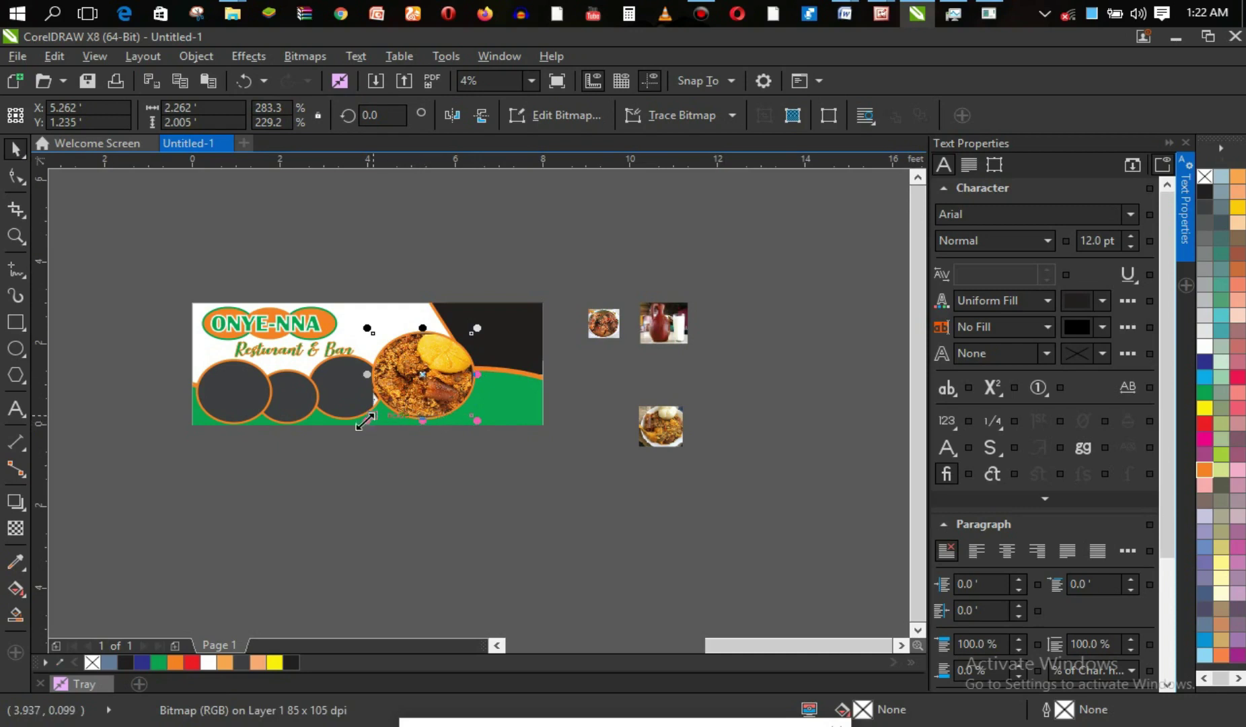
pyautogui.click(466, 450)
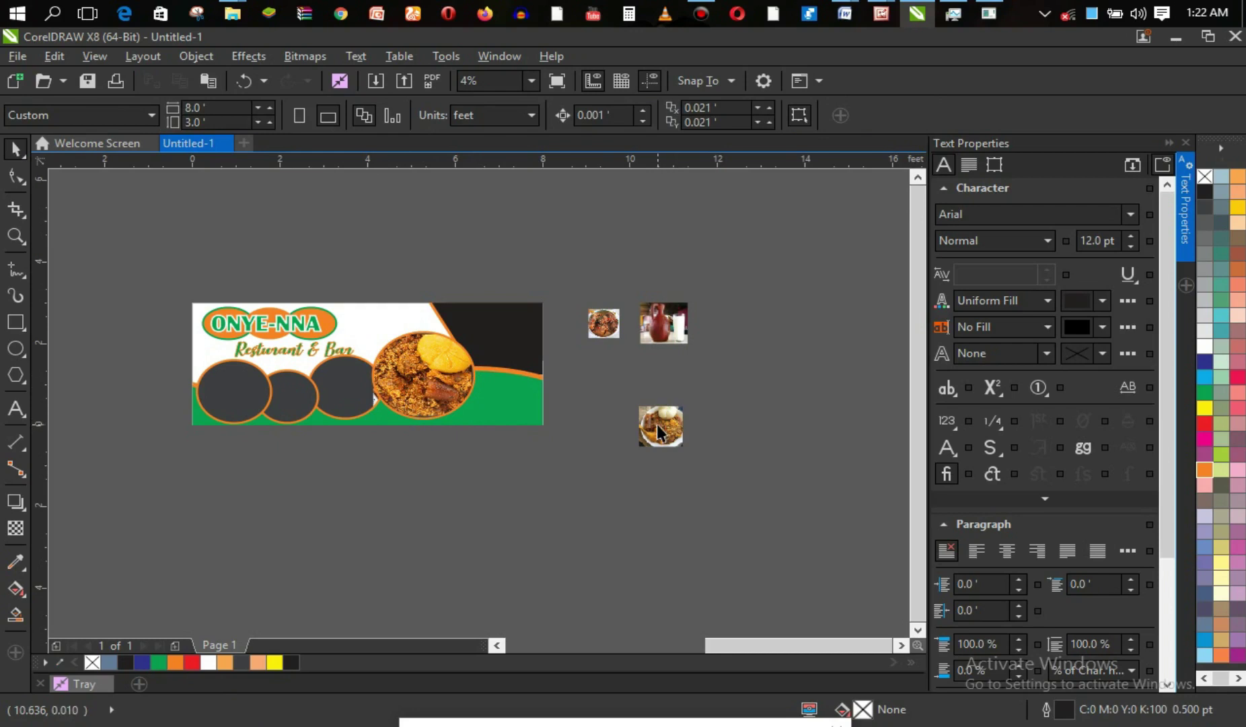
pyautogui.press('z')
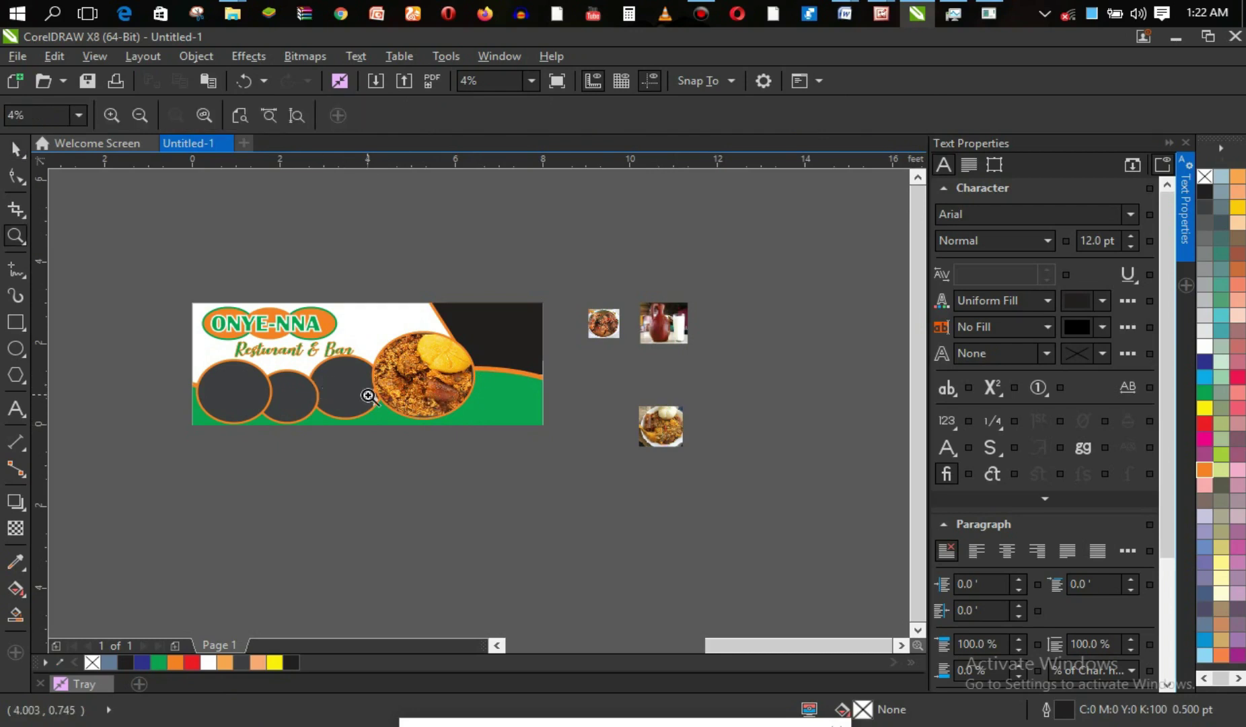
pyautogui.click(378, 403)
pyautogui.click(449, 405)
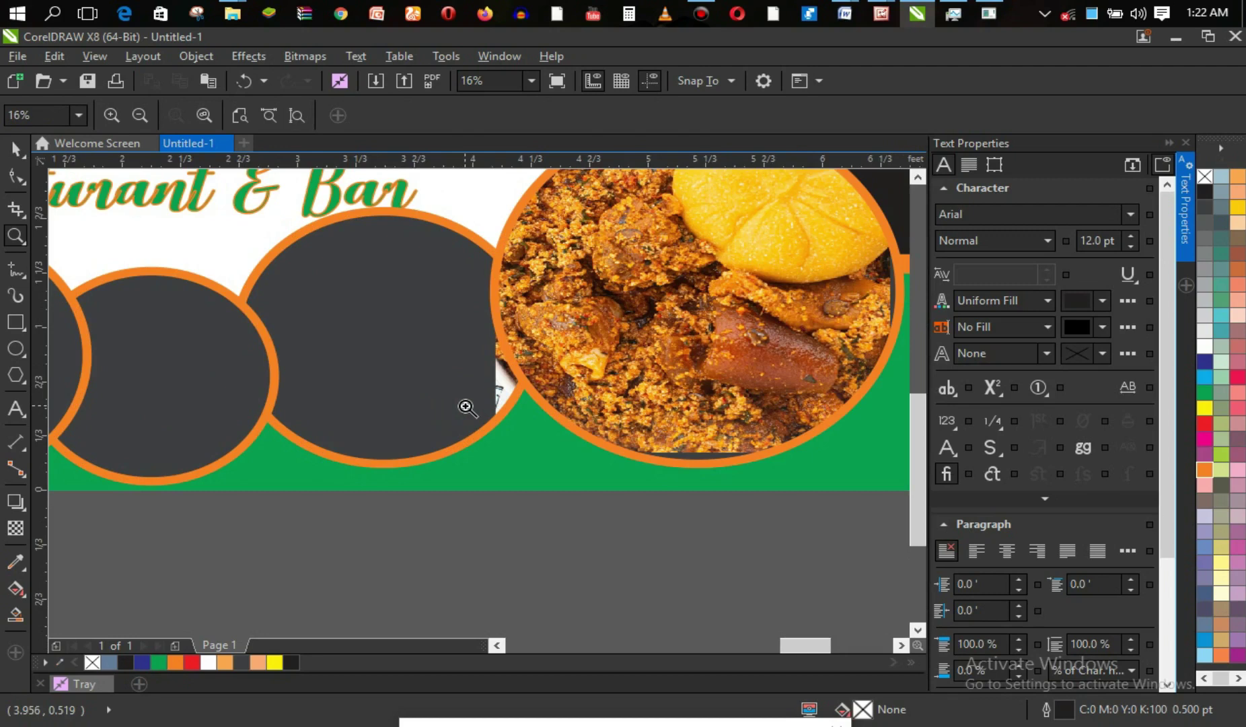
pyautogui.hotkey('ctrl', 'z')
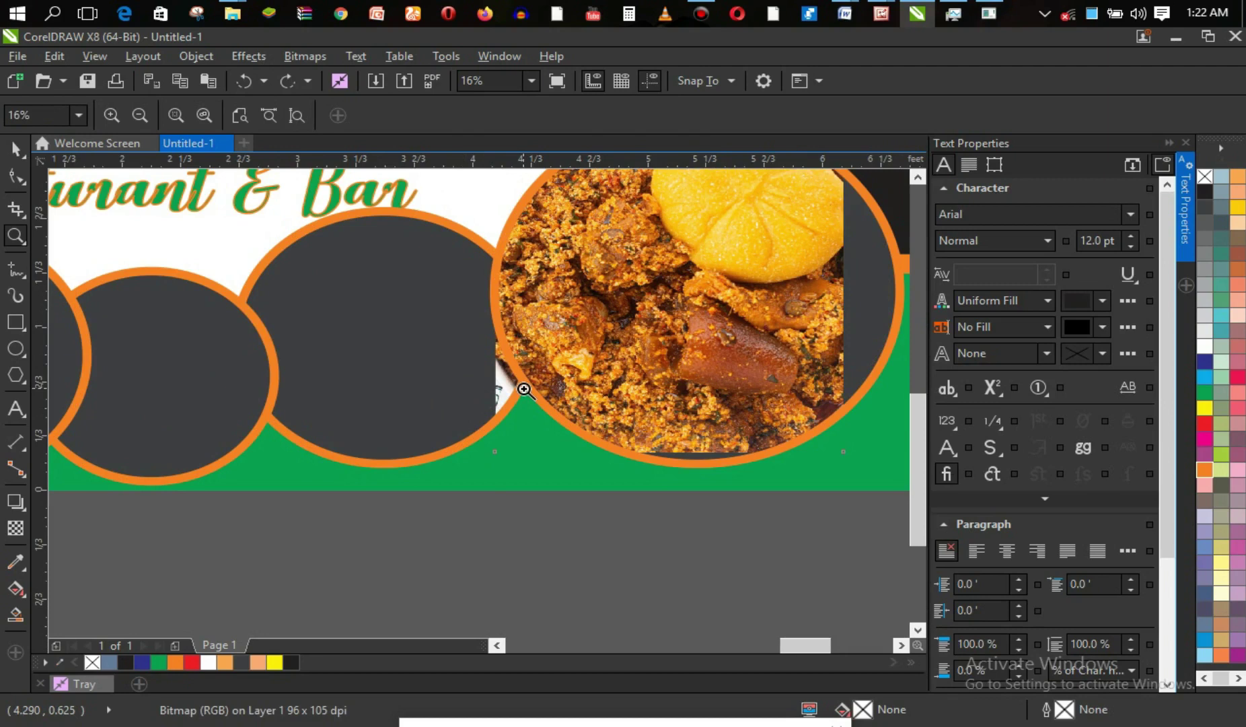
pyautogui.hotkey('ctrl', 'z')
pyautogui.hotkey('ctrl', 'z')
pyautogui.hotkey('ctrl', 'z')
pyautogui.hotkey('ctrl', 'z')
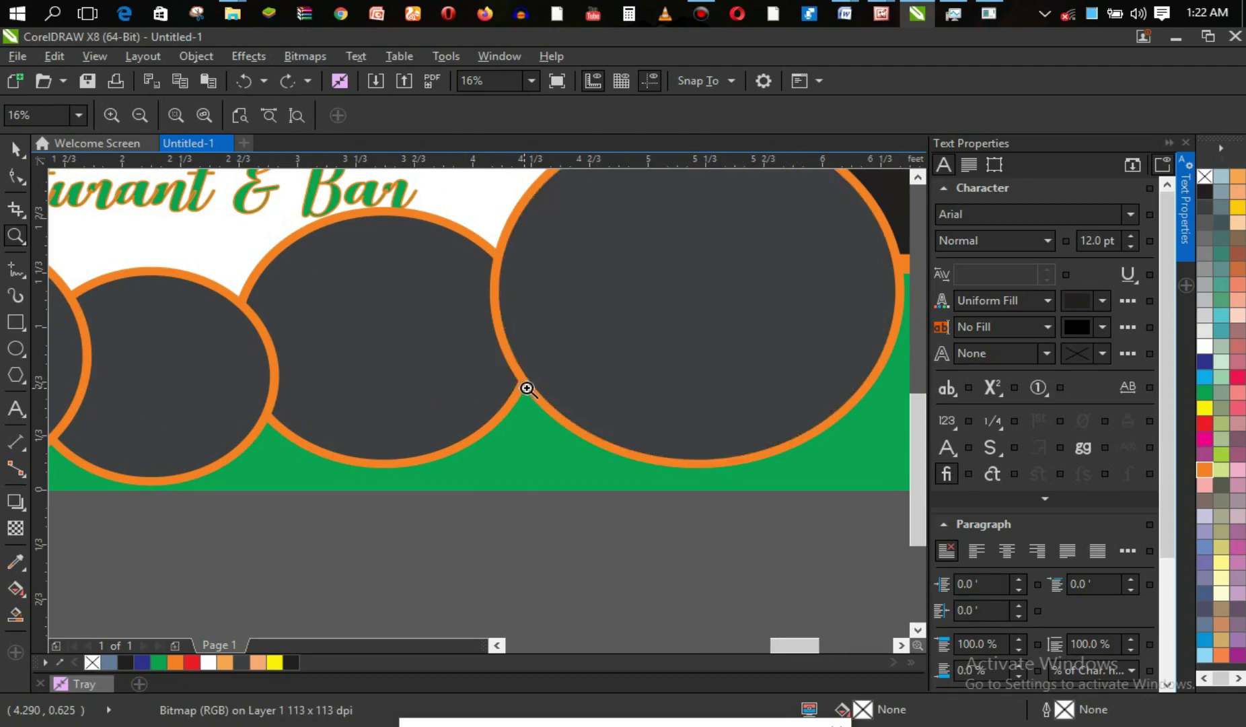
pyautogui.rightClick(542, 386)
pyautogui.rightClick(555, 379)
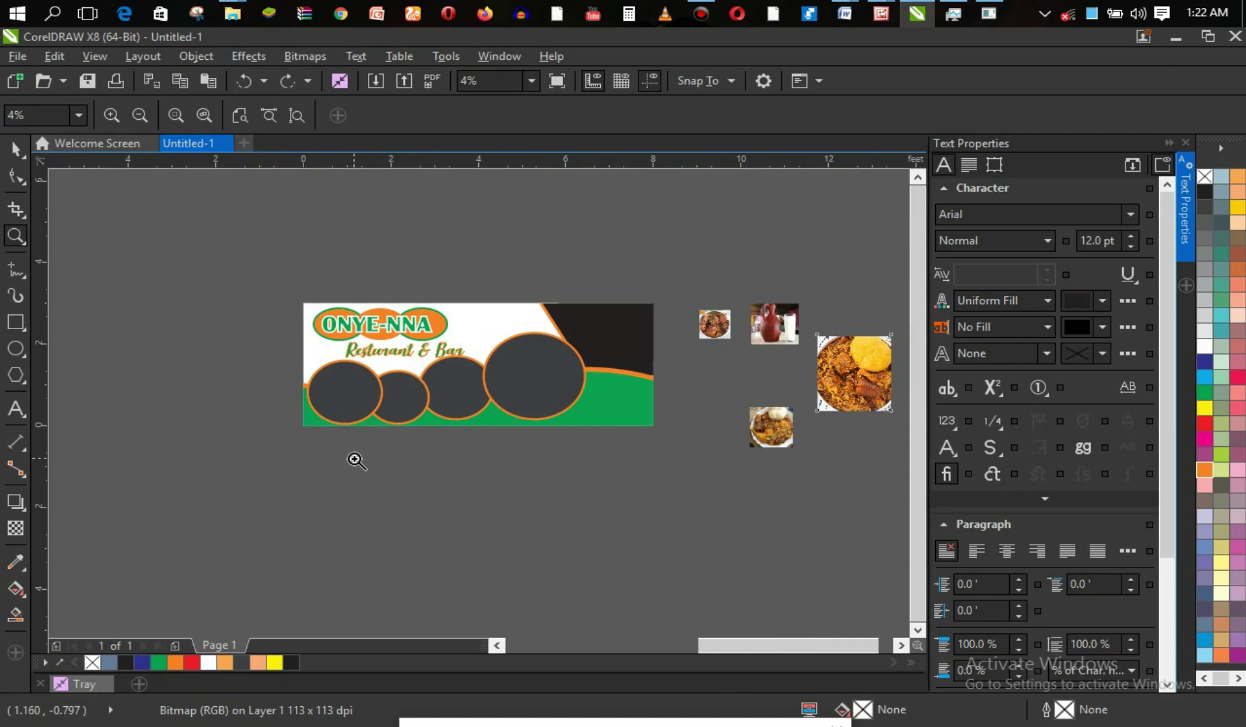
pyautogui.press('space')
# Ungroup the four circles and PowerClip the jollof rice photo inside the large right-hand circle.
pyautogui.click(433, 404)
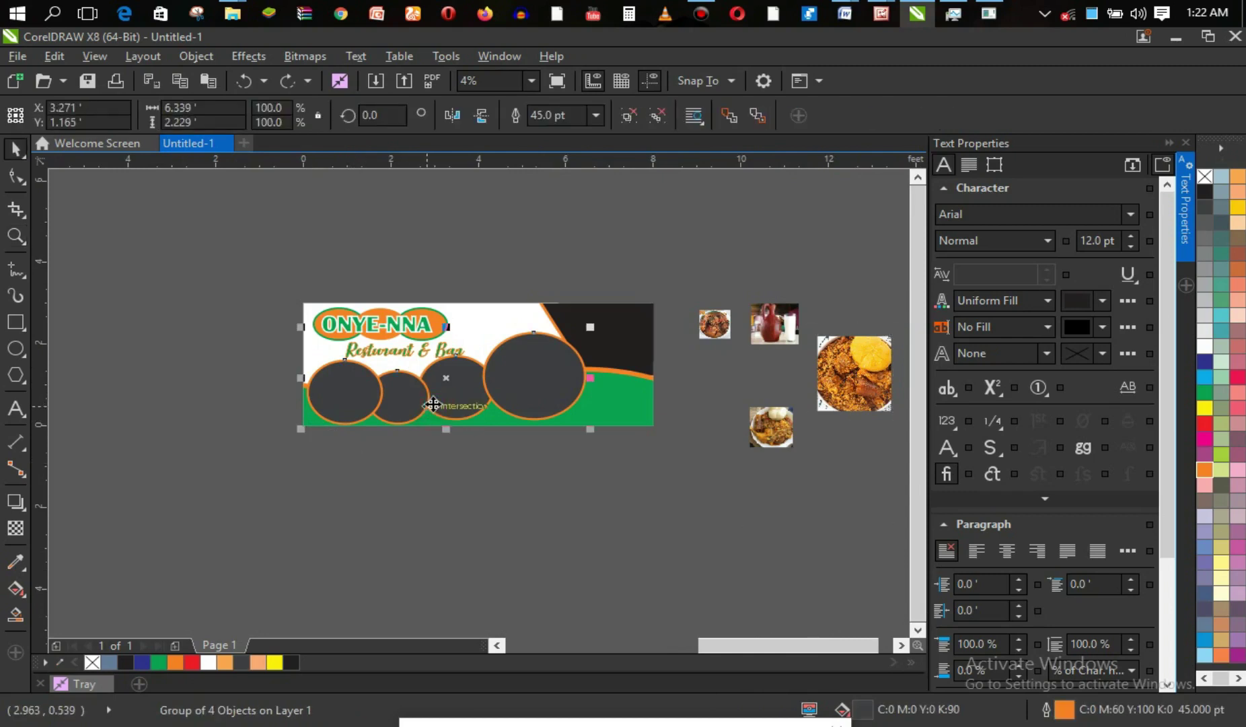
pyautogui.hotkey('ctrl', 'u')
pyautogui.click(695, 495)
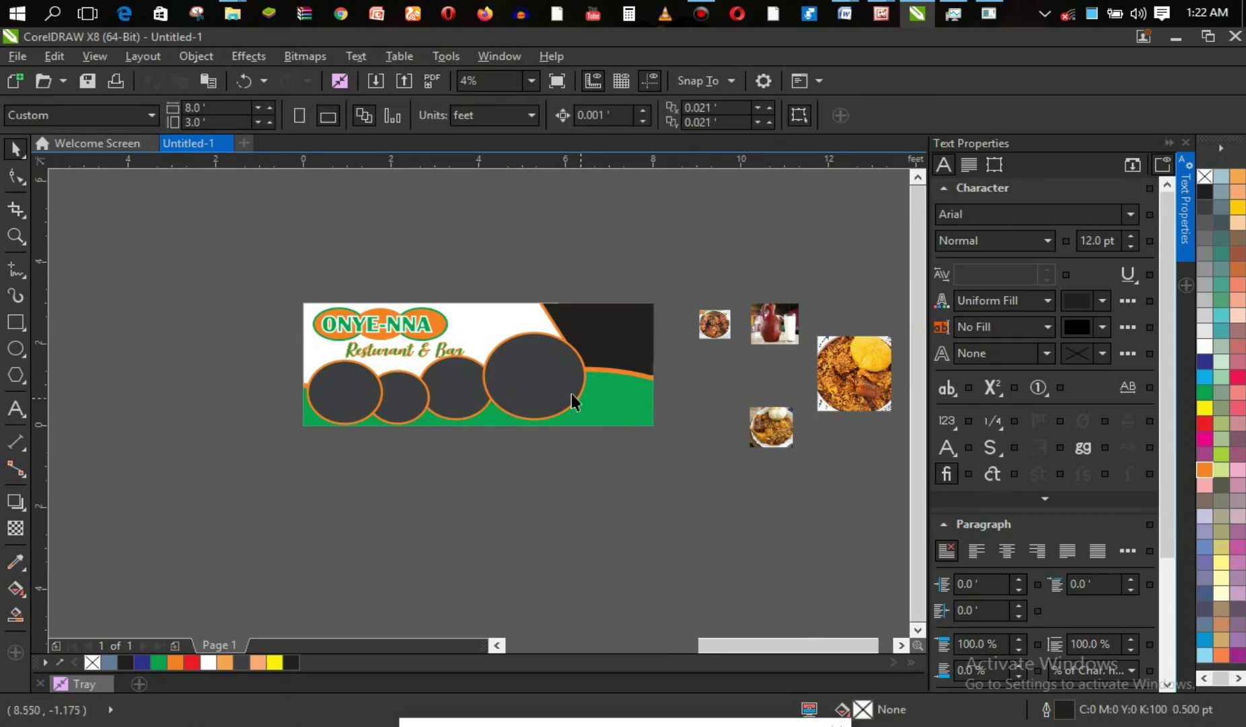
pyautogui.click(571, 393)
pyautogui.click(679, 465)
pyautogui.click(852, 375)
pyautogui.moveTo(869, 370); pyautogui.dragTo(543, 377)
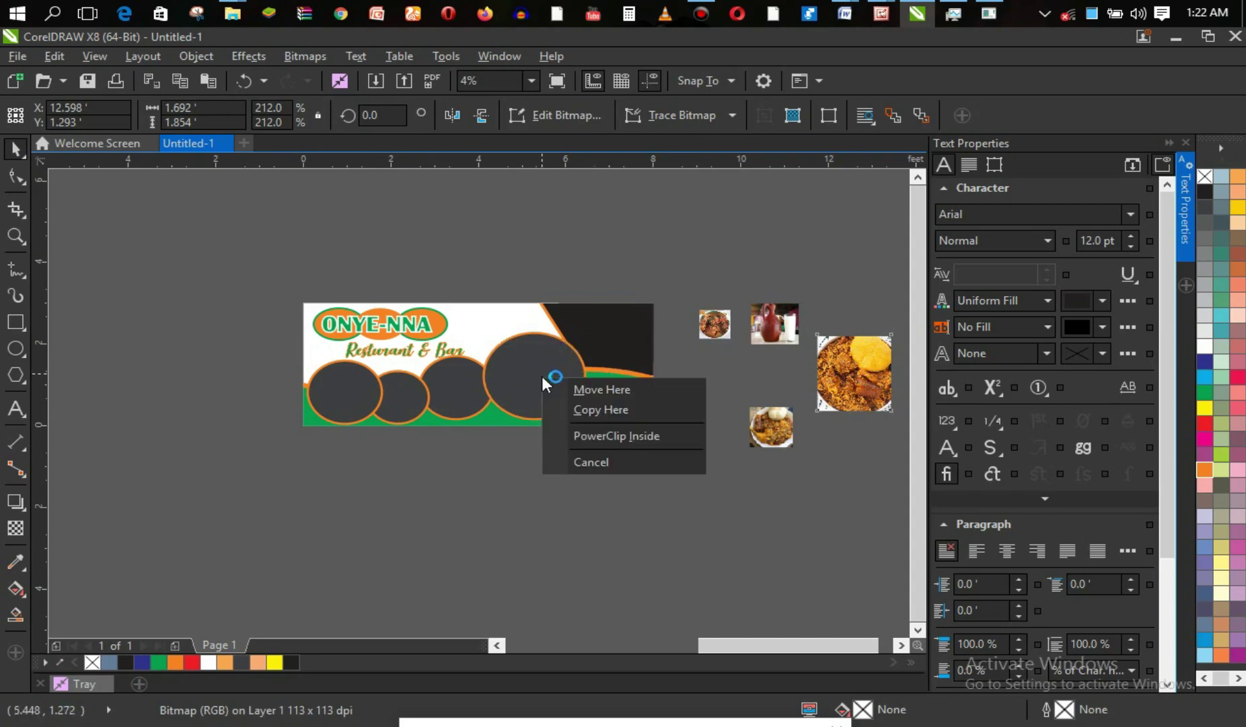
pyautogui.click(599, 436)
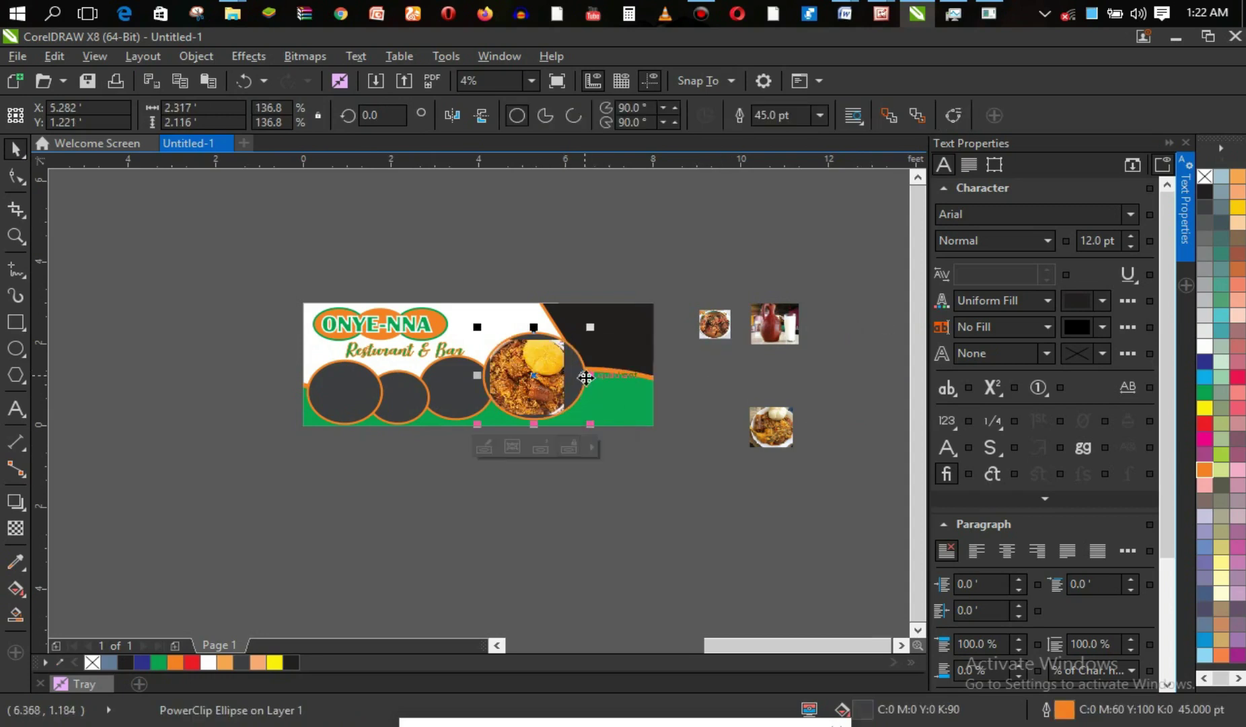
# Stretch the clipped photo wider and taller to roughly fill the large circle.
pyautogui.moveTo(591, 327); pyautogui.dragTo(599, 322)
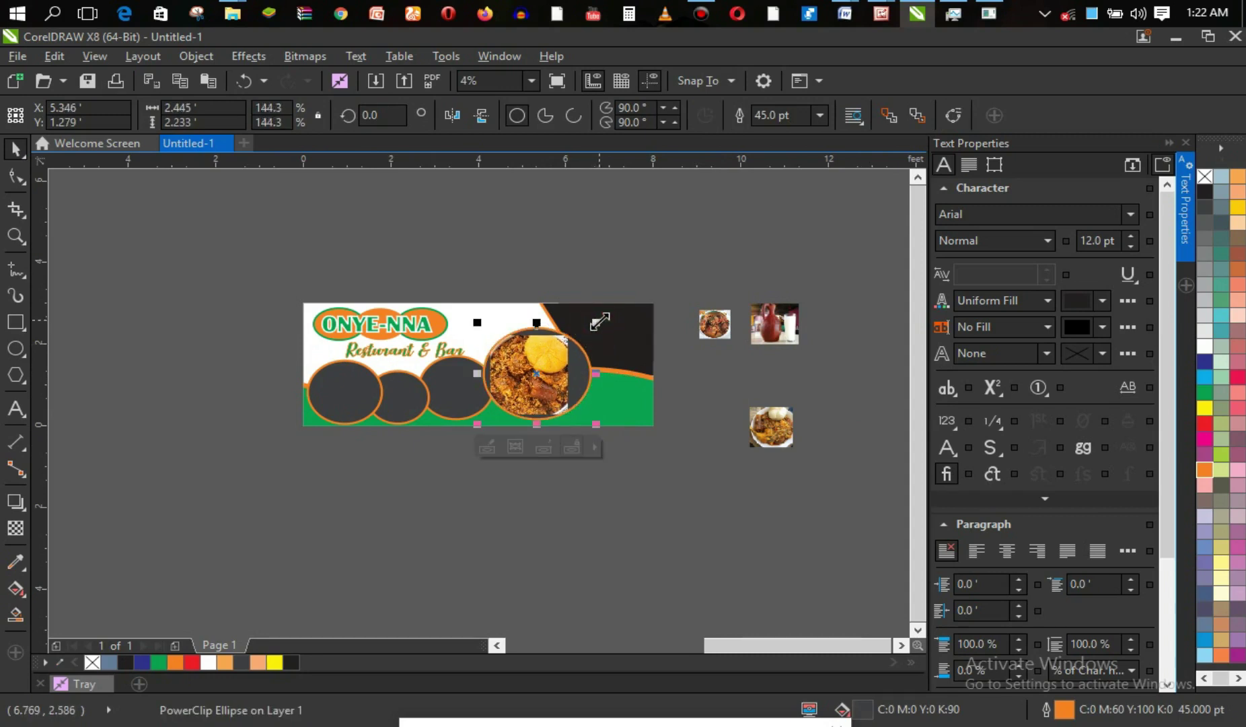
pyautogui.click(549, 365)
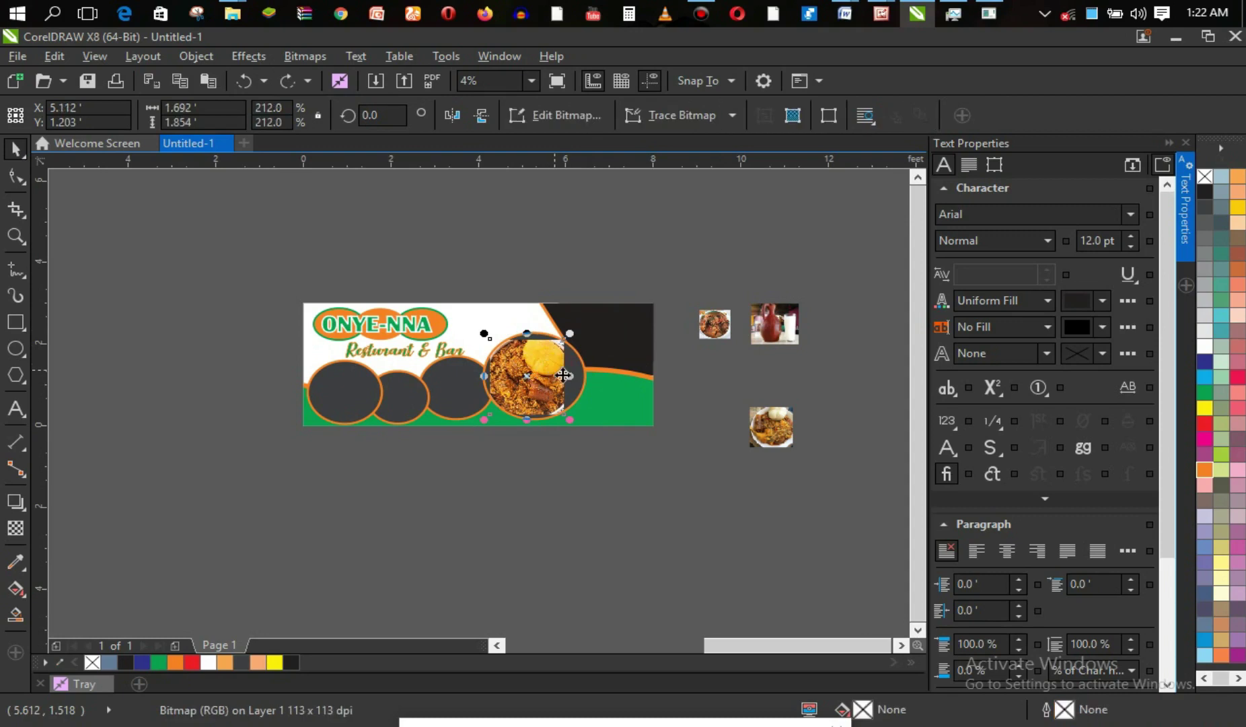
pyautogui.moveTo(573, 375); pyautogui.dragTo(594, 375)
pyautogui.moveTo(539, 335); pyautogui.dragTo(538, 327)
pyautogui.moveTo(537, 421); pyautogui.dragTo(537, 427)
pyautogui.moveTo(486, 380); pyautogui.dragTo(480, 380)
pyautogui.moveTo(589, 329); pyautogui.dragTo(584, 332)
pyautogui.moveTo(585, 377); pyautogui.dragTo(591, 377)
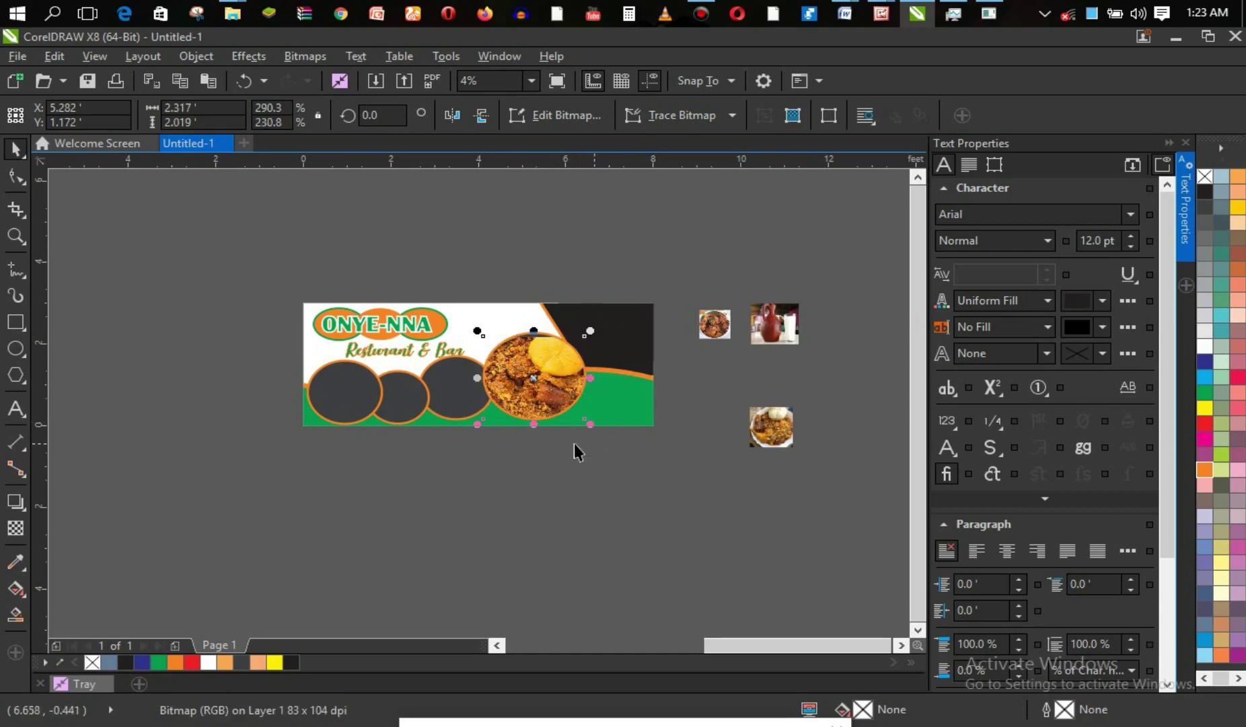
pyautogui.moveTo(478, 424); pyautogui.dragTo(478, 423)
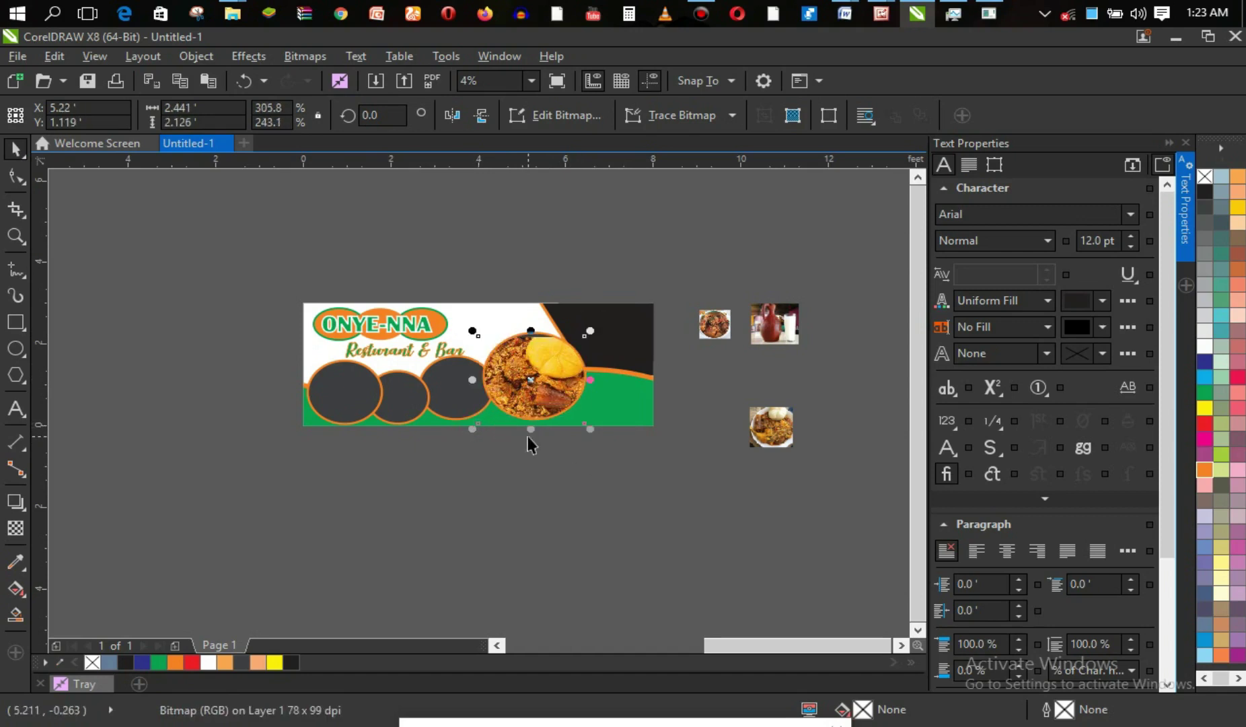
# Zoom in and fine-tune the photo to about 2.36 by 2.153 ft, covering the circle's top.
pyautogui.press('z')
pyautogui.moveTo(459, 311); pyautogui.dragTo(626, 453)
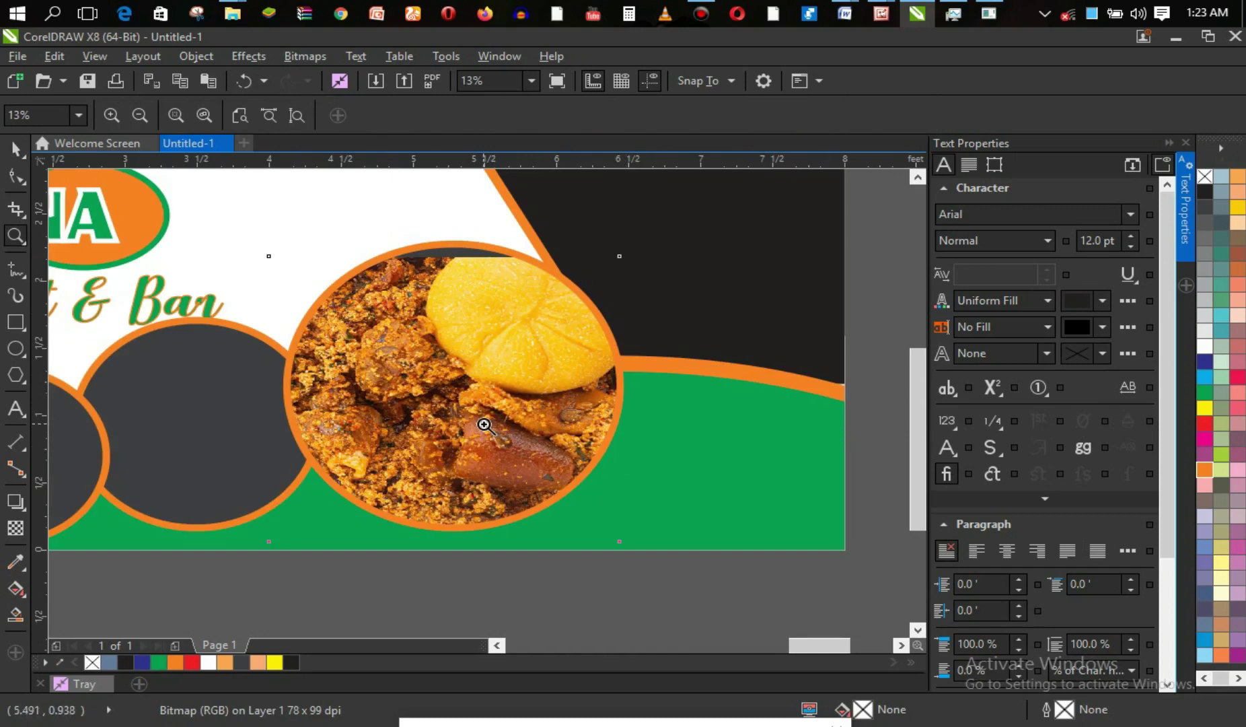
pyautogui.press('space')
pyautogui.moveTo(261, 548); pyautogui.dragTo(273, 538)
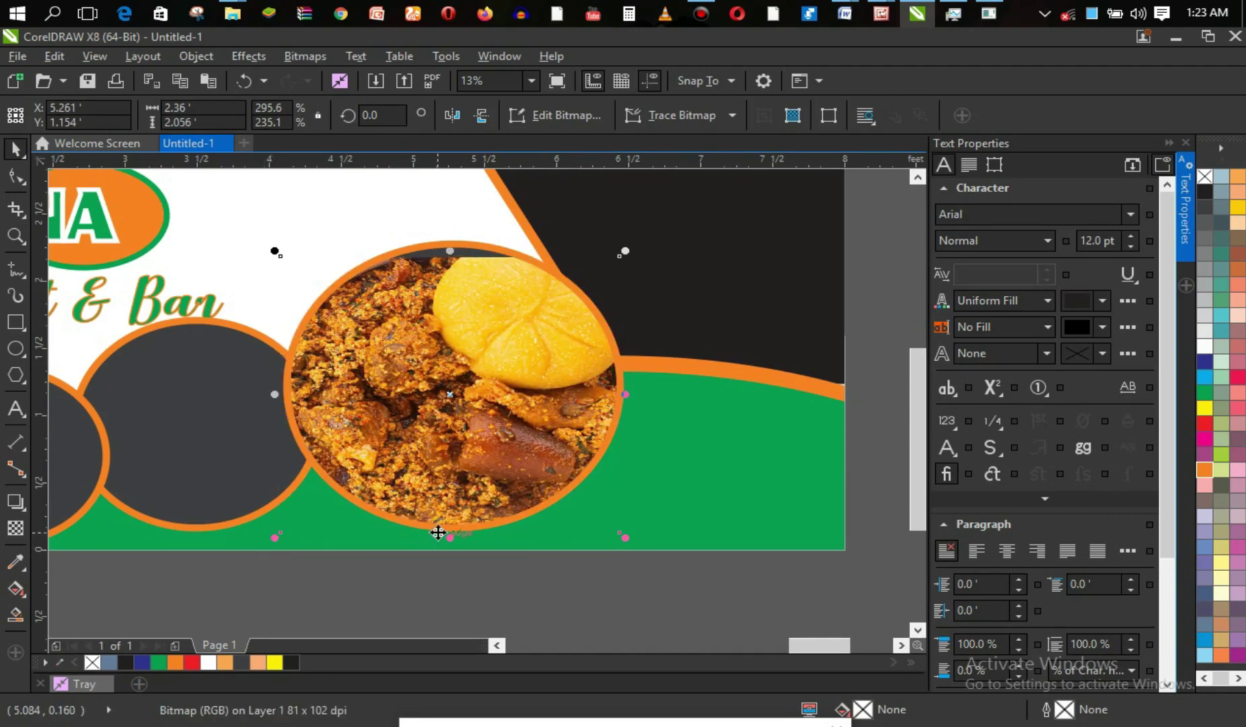
pyautogui.moveTo(451, 249); pyautogui.dragTo(451, 238)
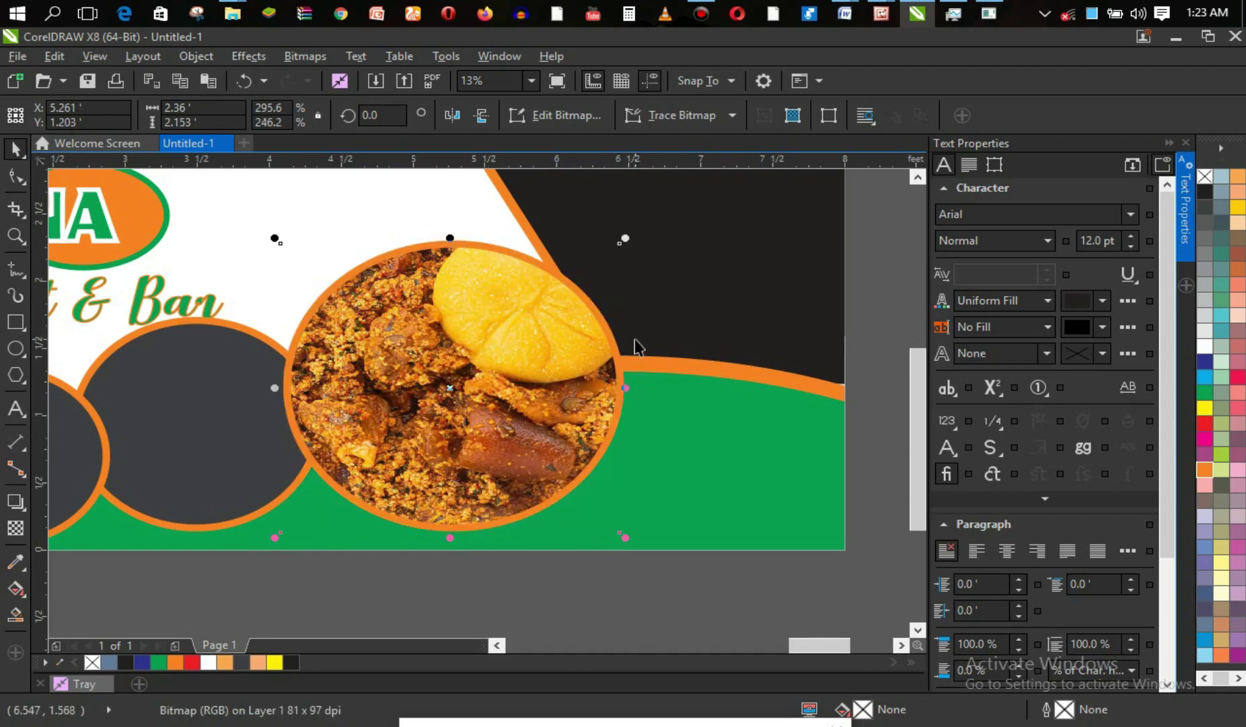
pyautogui.click(870, 476)
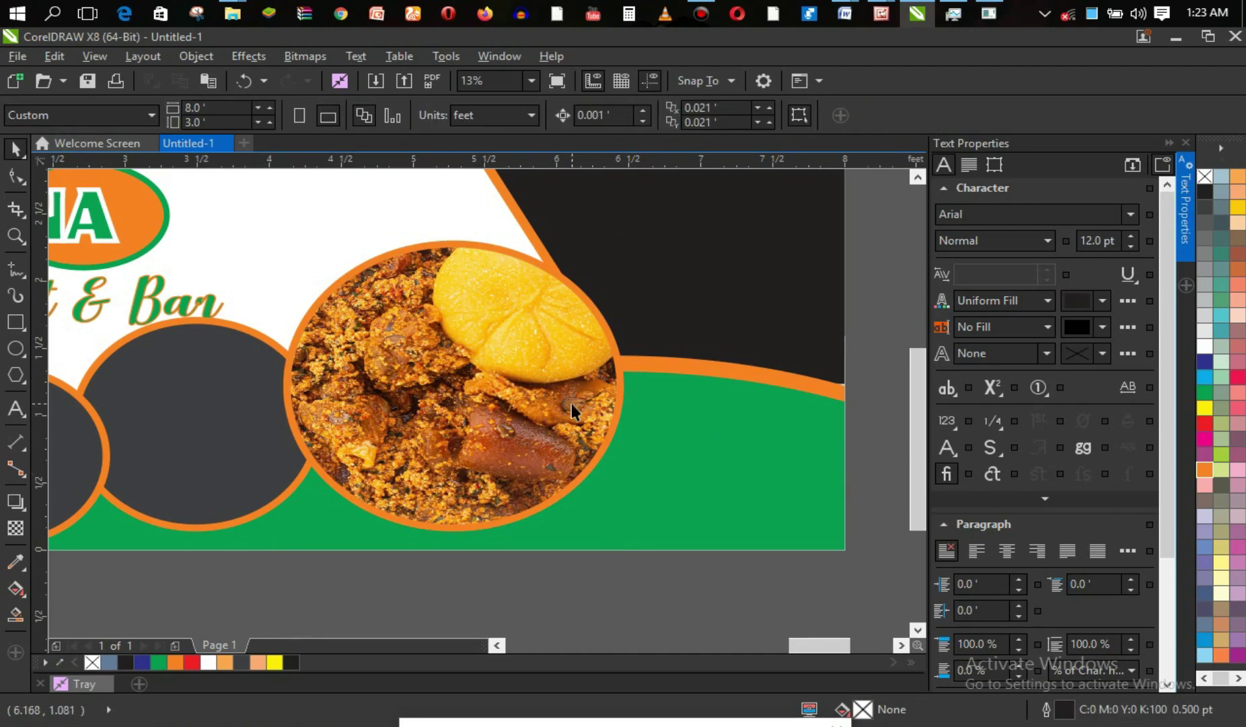
# Zoom back out to the whole banner and select the small plate photo.
pyautogui.press('z')
pyautogui.rightClick(523, 405)
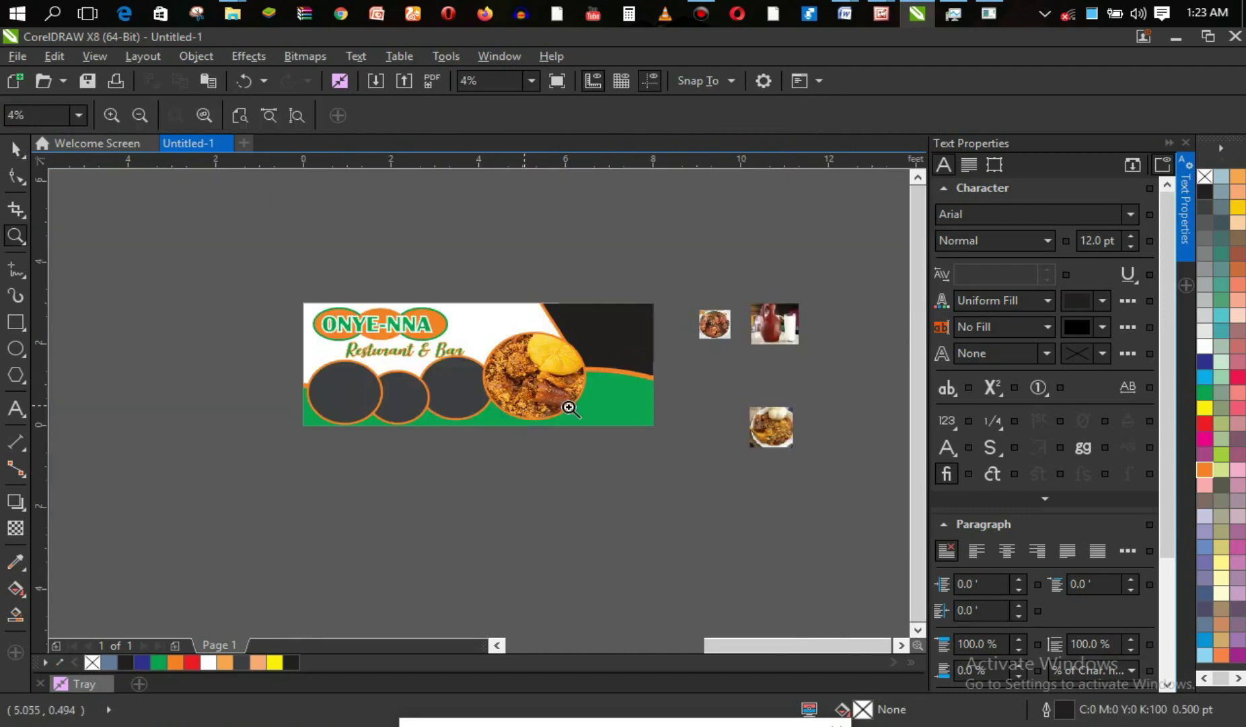
pyautogui.press('space')
pyautogui.click(774, 436)
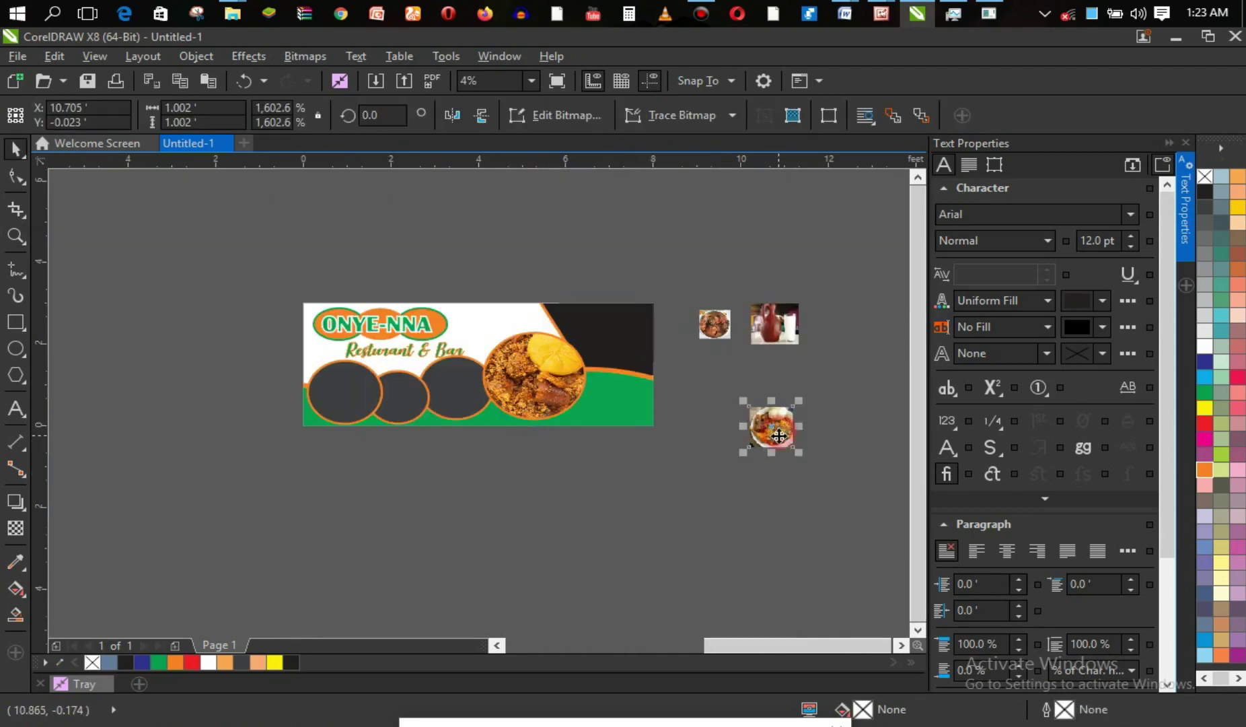
# PowerClip the plated meal photo inside the leftmost orange-outlined circle.
pyautogui.click(779, 436)
pyautogui.click(783, 428)
pyautogui.moveTo(782, 418); pyautogui.dragTo(725, 438)
pyautogui.moveTo(629, 436); pyautogui.dragTo(350, 381)
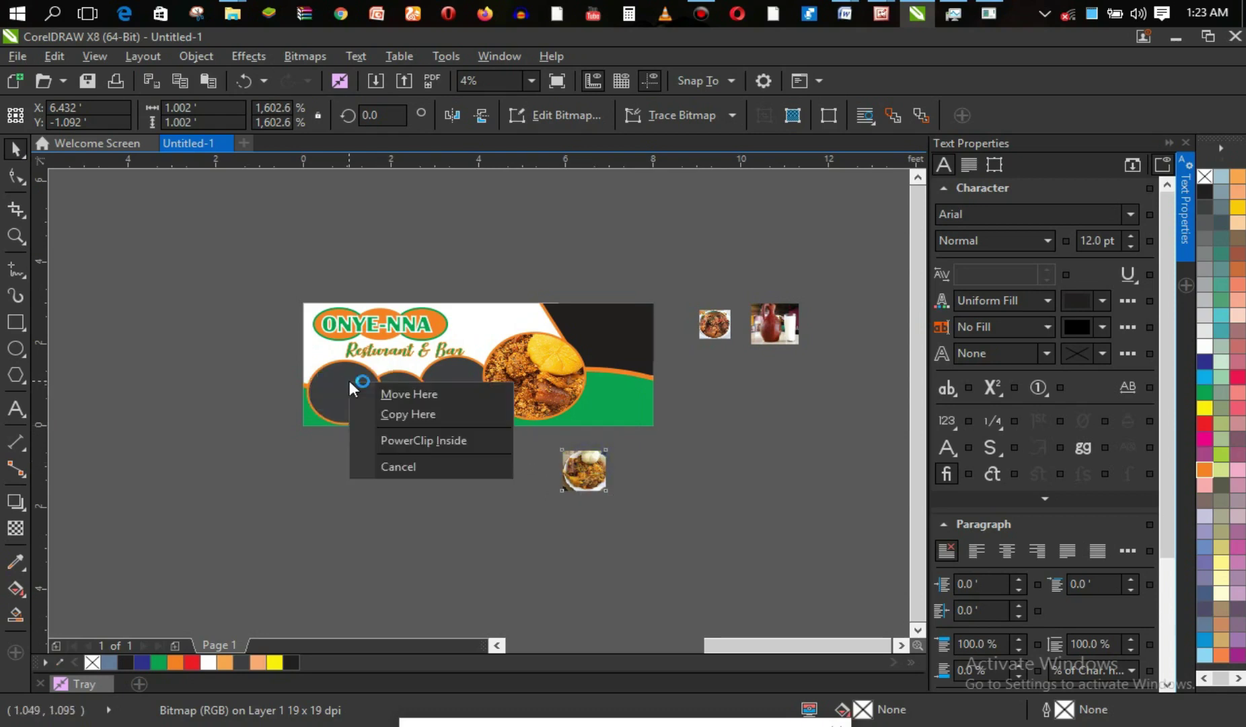
pyautogui.click(424, 434)
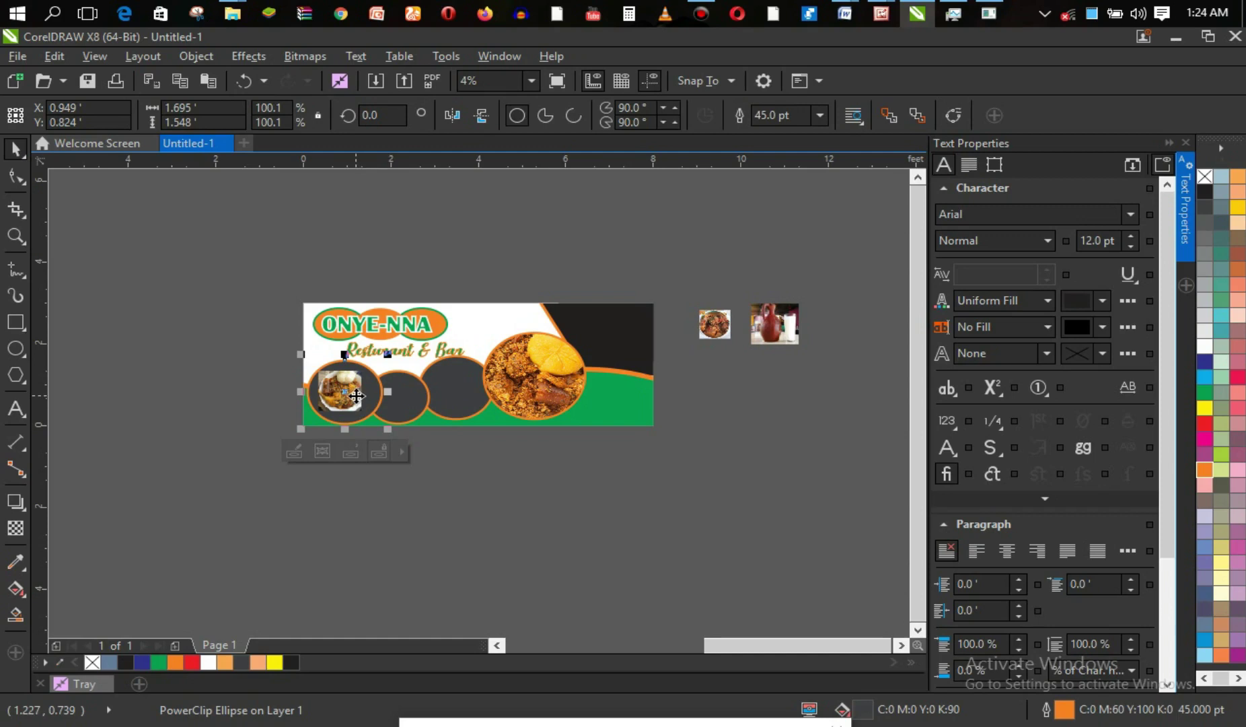
# Zoom in on the left circle and enlarge the clipped photo in every direction to fill it.
pyautogui.keyDown('ctrl'); pyautogui.click(357, 396); pyautogui.keyUp('ctrl')
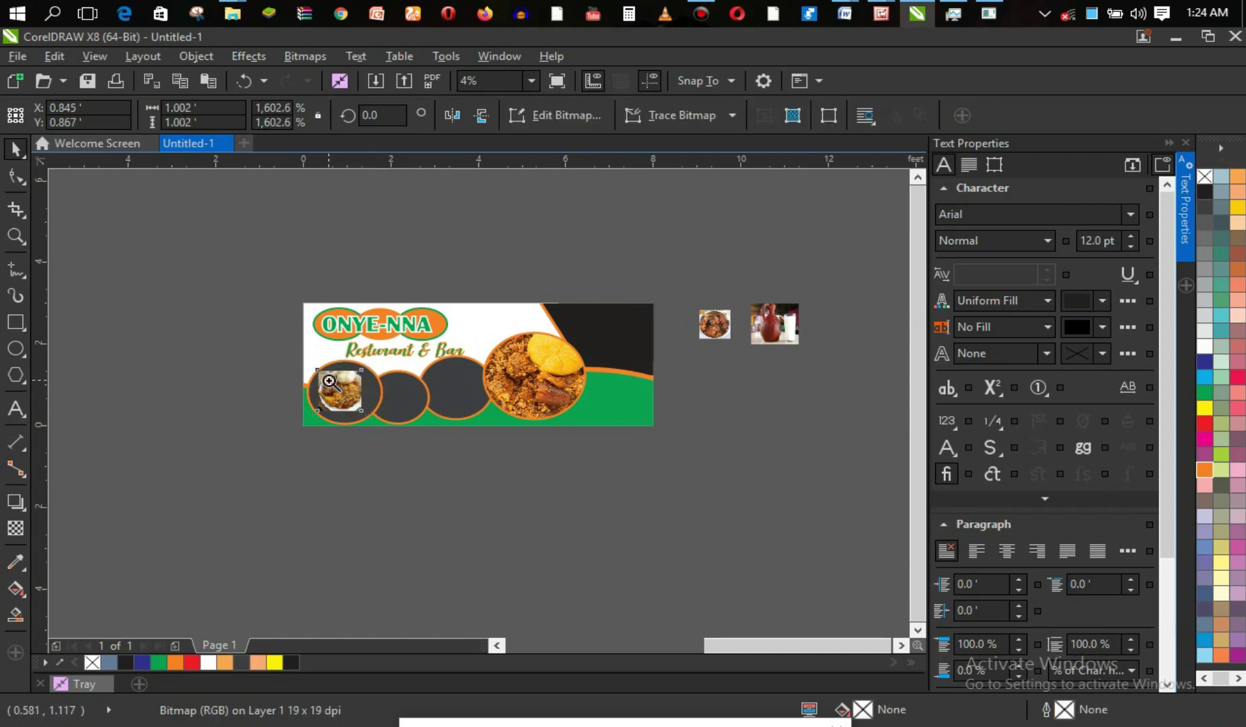
pyautogui.press('z')
pyautogui.moveTo(287, 323); pyautogui.dragTo(400, 441)
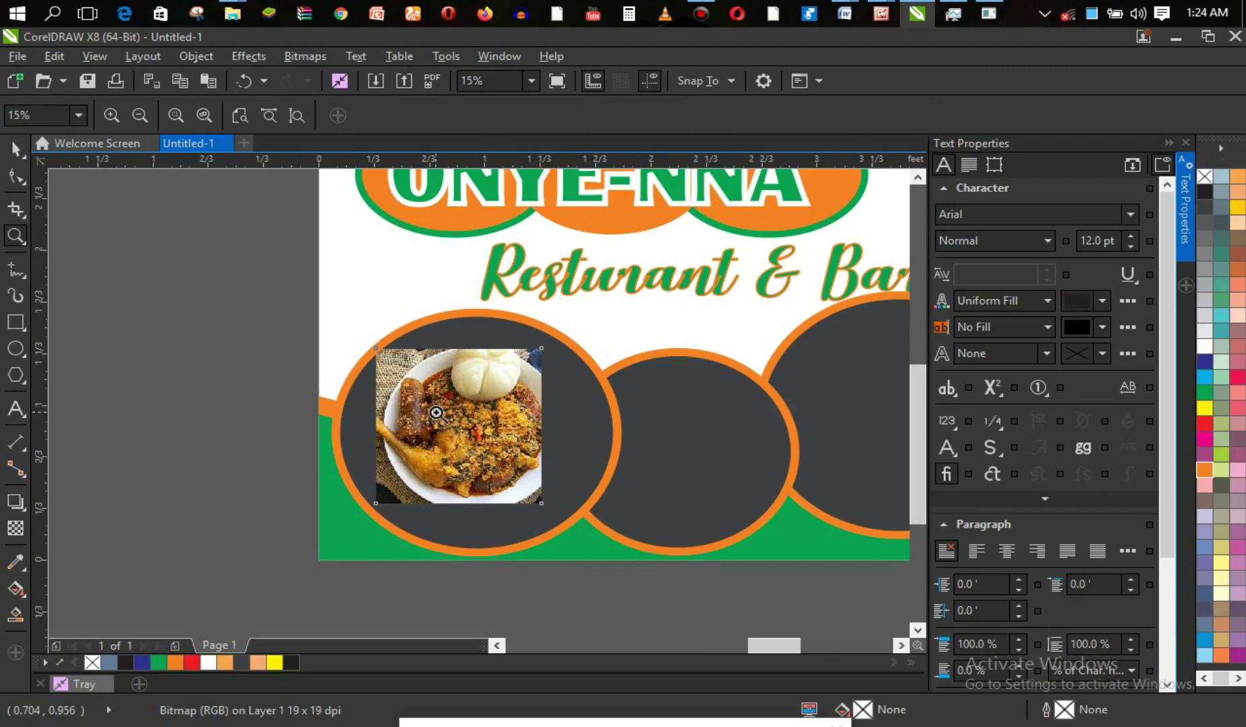
pyautogui.press('space')
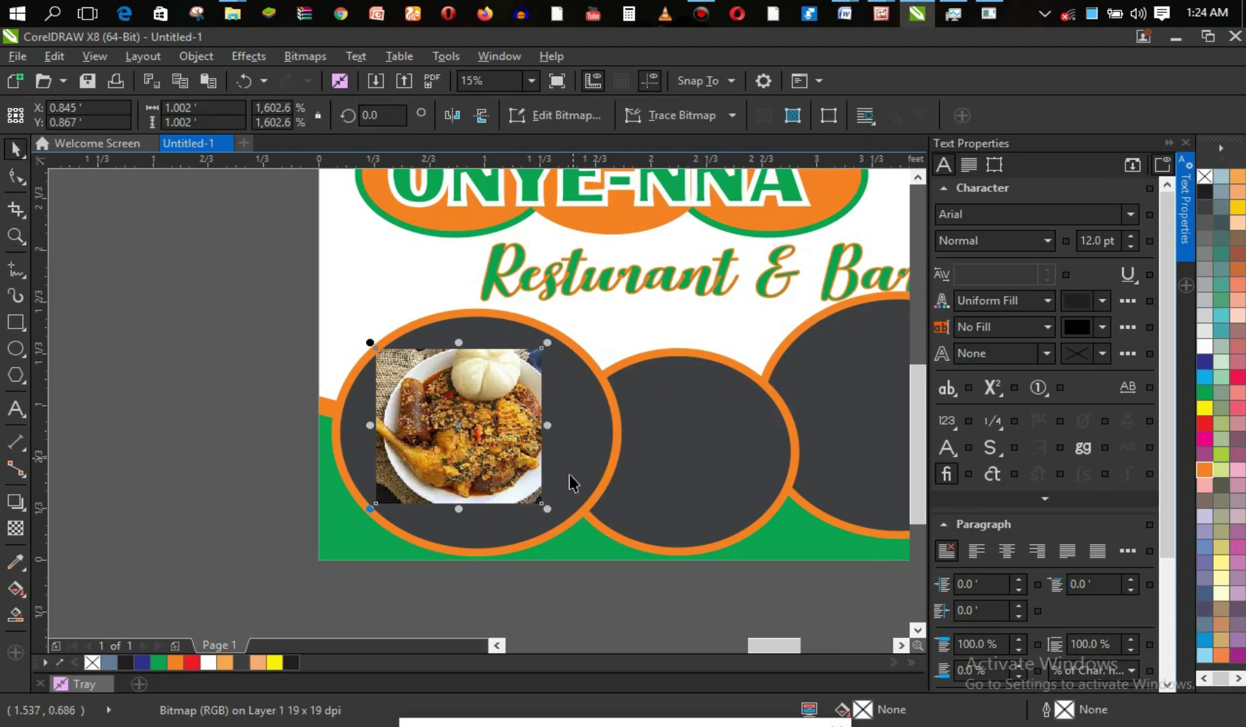
pyautogui.moveTo(550, 506); pyautogui.dragTo(588, 544)
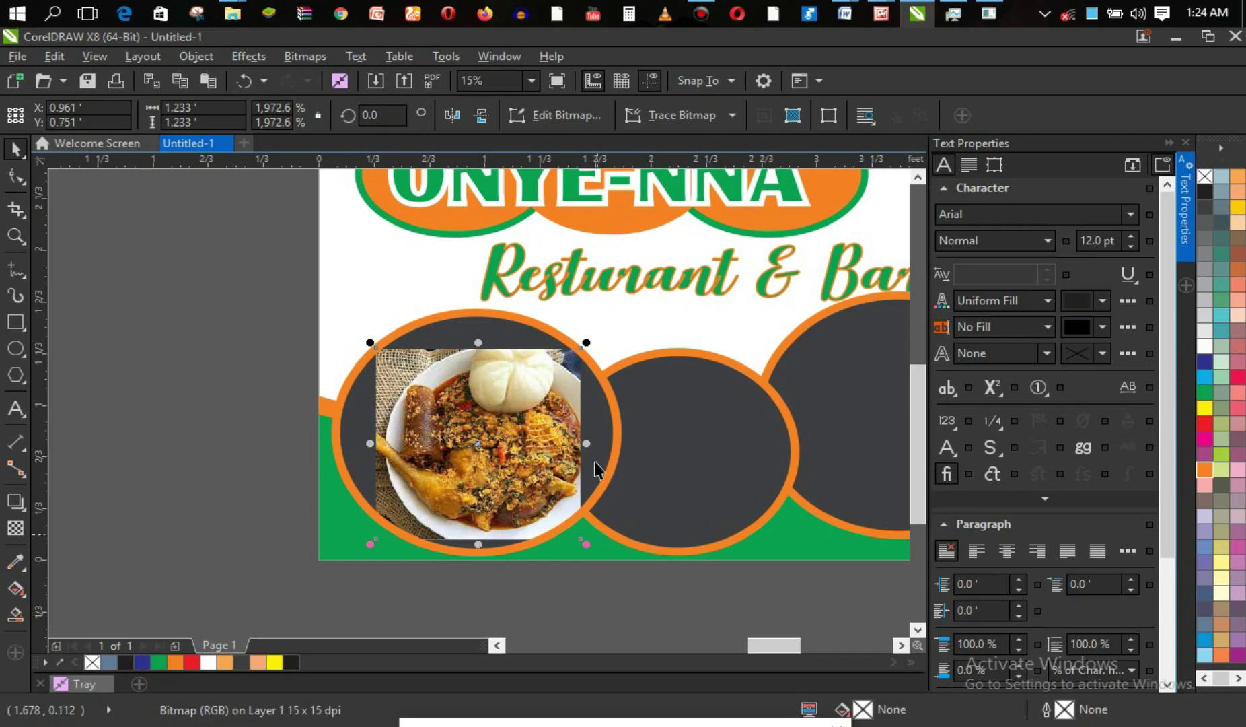
pyautogui.moveTo(587, 341); pyautogui.dragTo(603, 327)
pyautogui.moveTo(487, 328); pyautogui.dragTo(486, 308)
pyautogui.moveTo(370, 426); pyautogui.dragTo(330, 429)
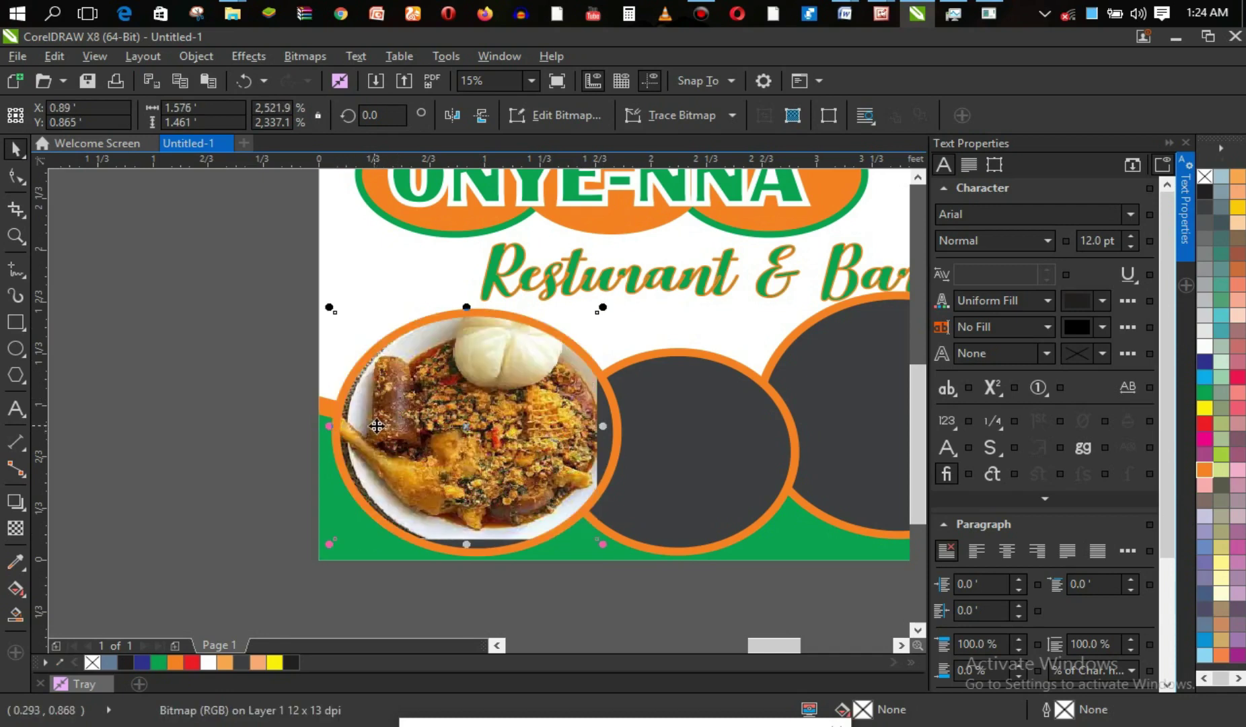
pyautogui.moveTo(603, 426); pyautogui.dragTo(625, 428)
pyautogui.moveTo(478, 548); pyautogui.dragTo(478, 559)
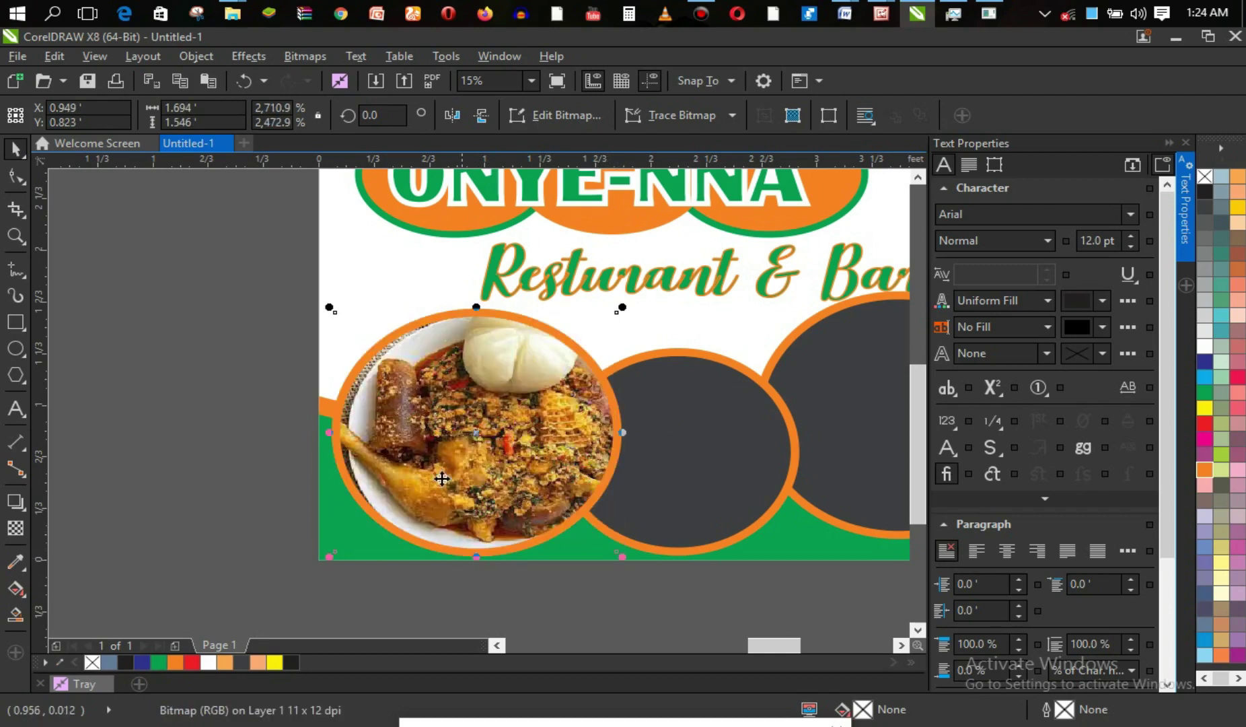
# Check the photo-filled left circle, then zoom back out to the whole banner.
pyautogui.click(233, 439)
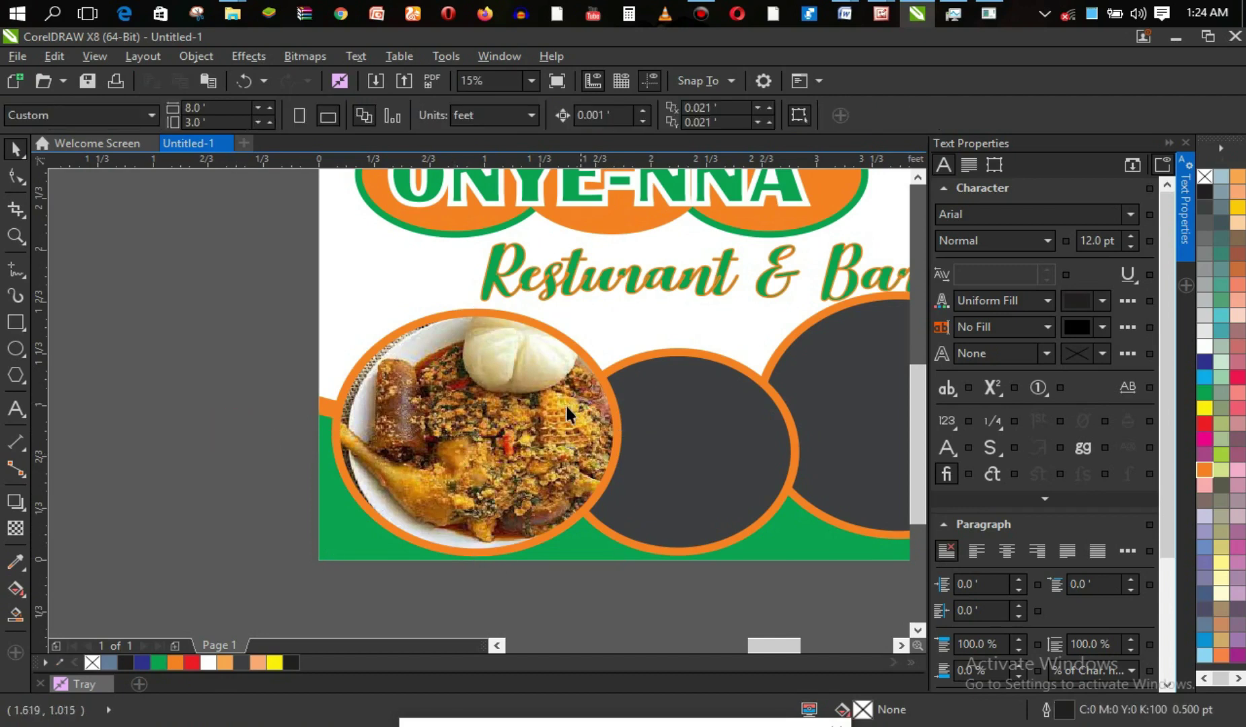
pyautogui.click(535, 413)
pyautogui.click(544, 416)
pyautogui.click(544, 415)
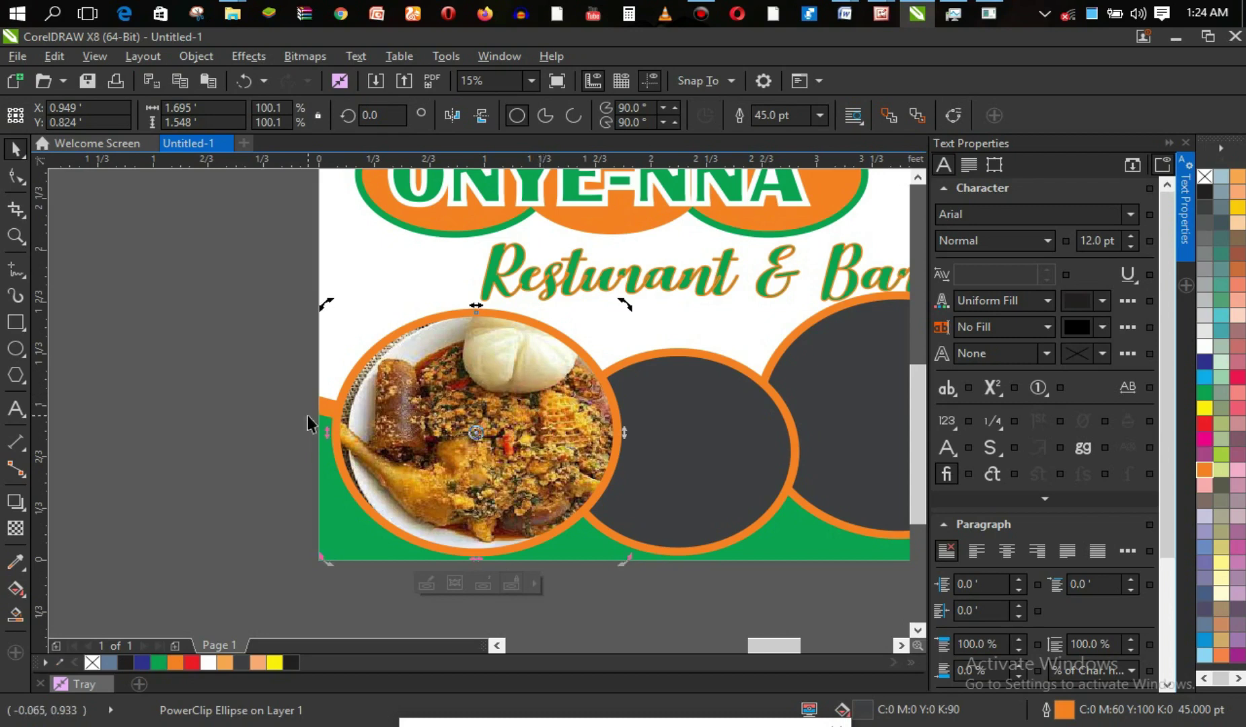
pyautogui.click(215, 428)
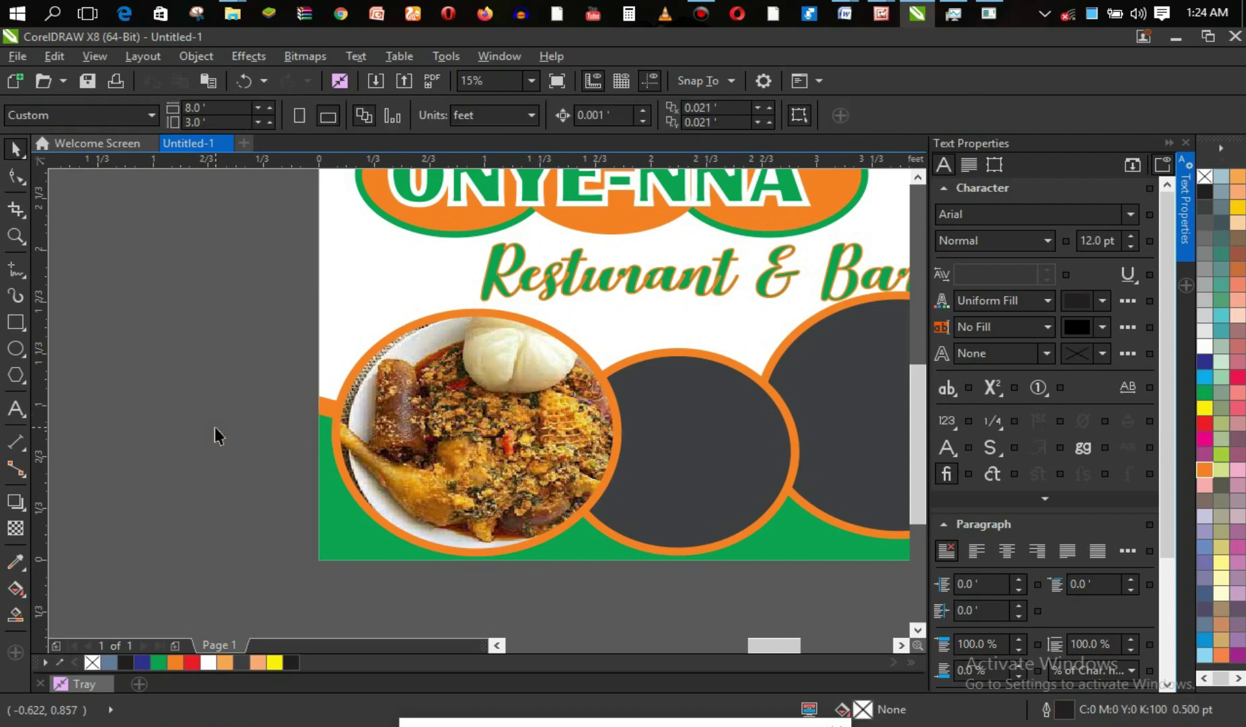
pyautogui.press('z')
pyautogui.rightClick(498, 389)
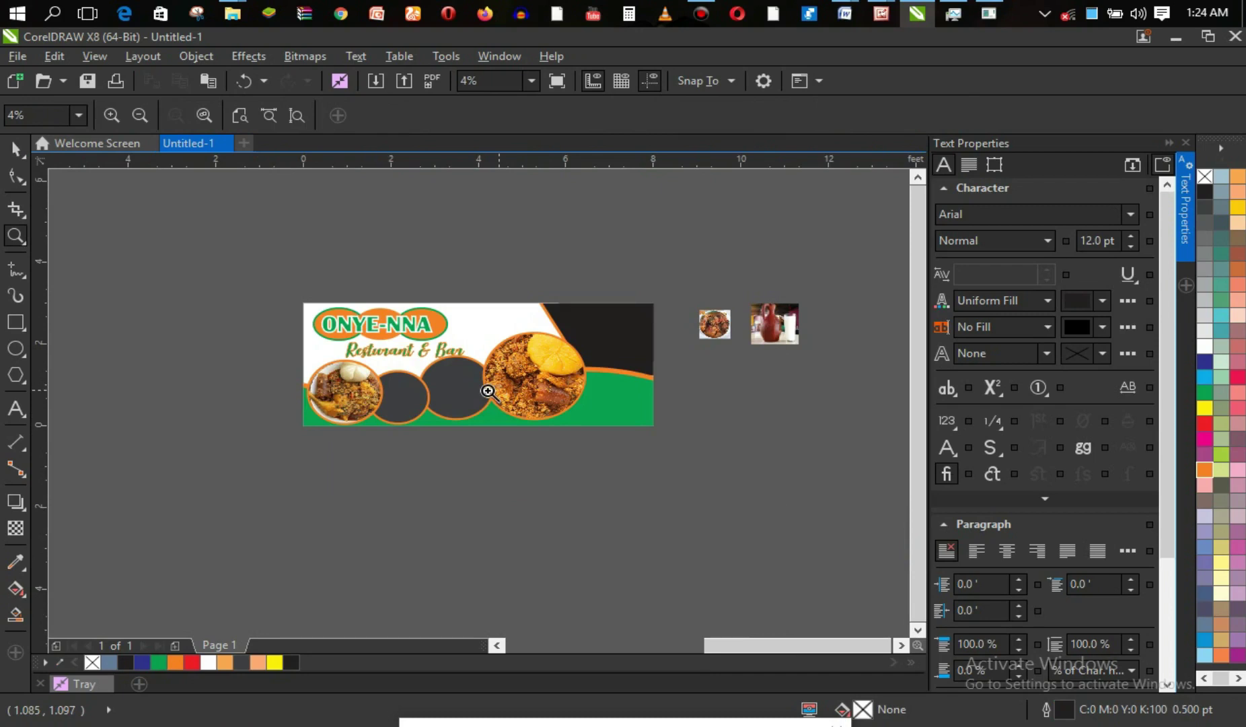
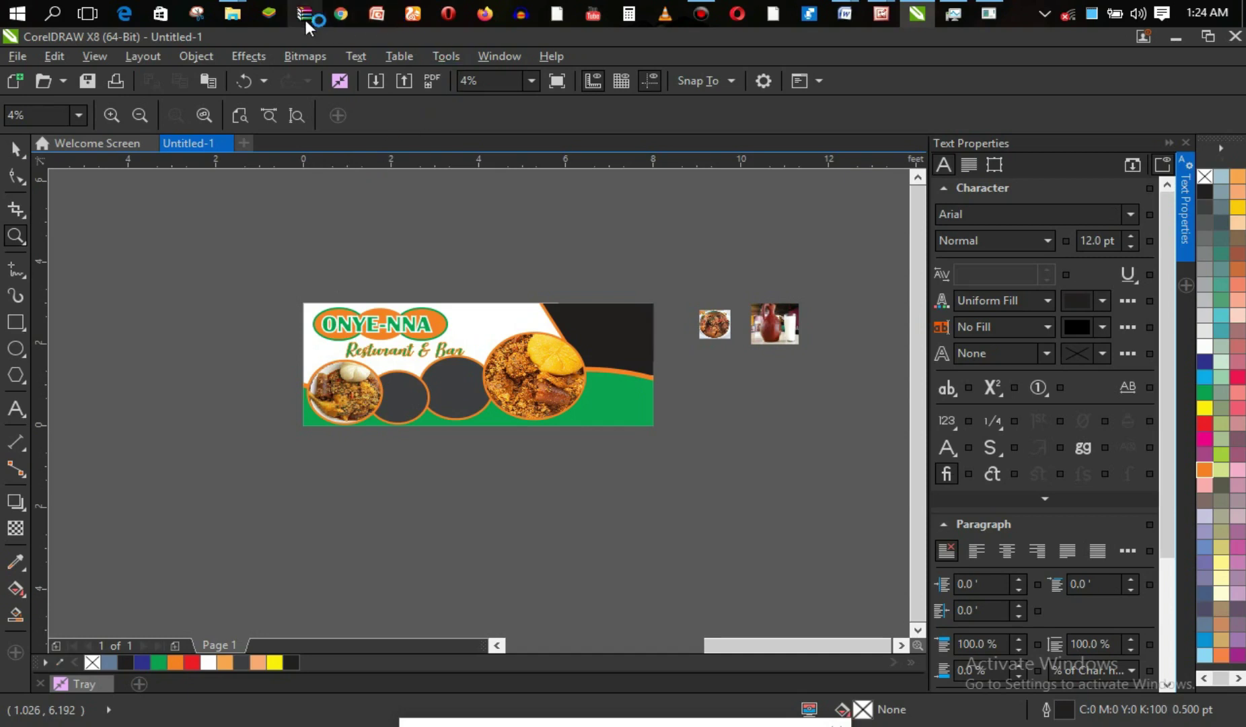
# Try moving the small food photo onto the right dark circle, then undo the move.
pyautogui.moveTo(235, 5)
pyautogui.press('space')
pyautogui.click(724, 329)
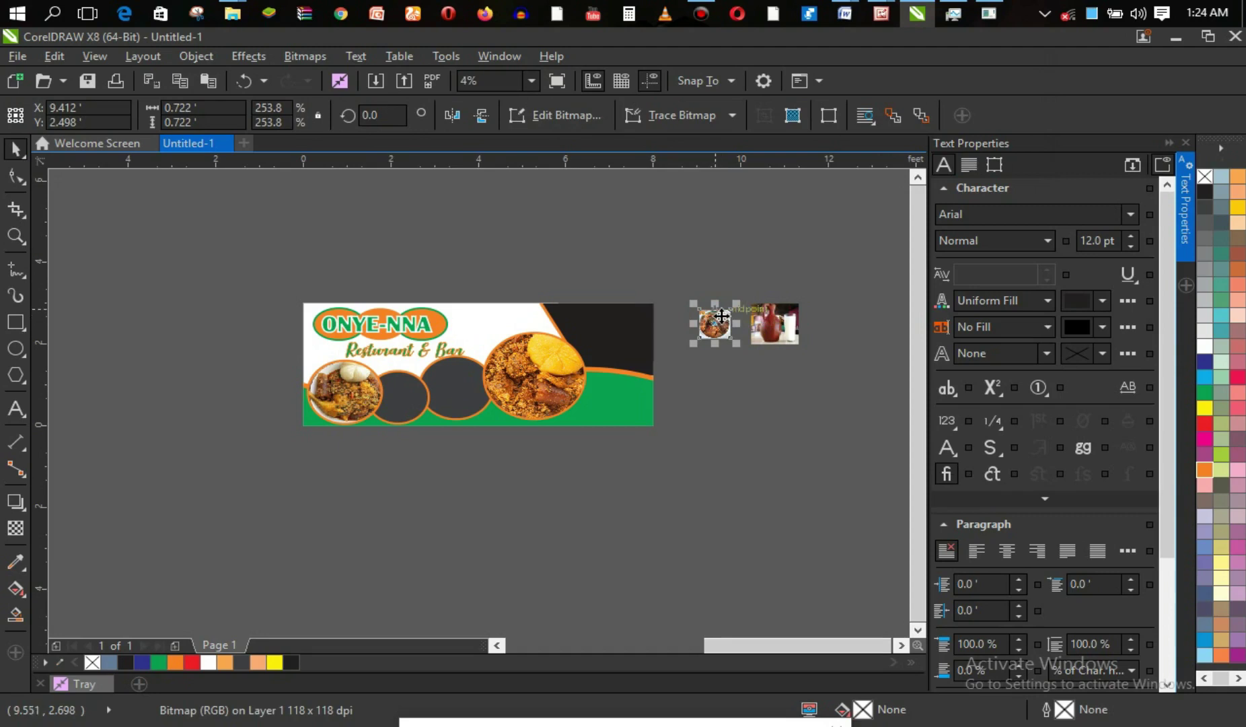
pyautogui.moveTo(649, 392); pyautogui.dragTo(465, 386)
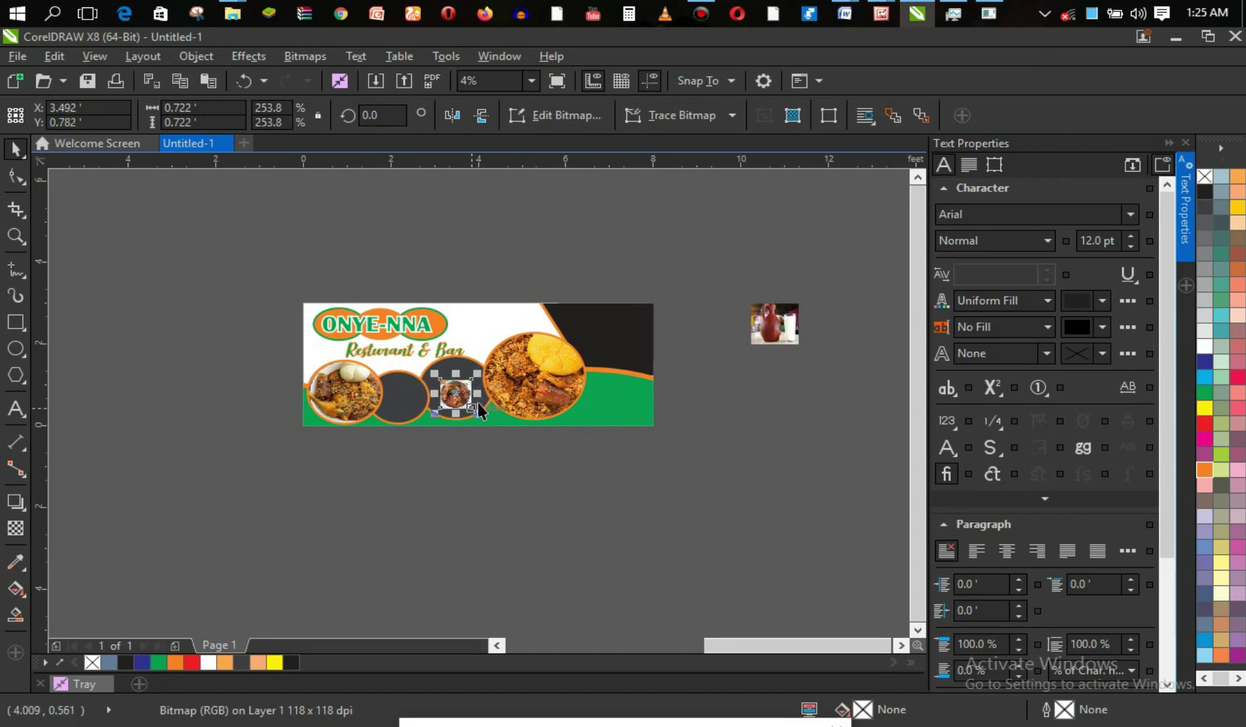
pyautogui.press('z')
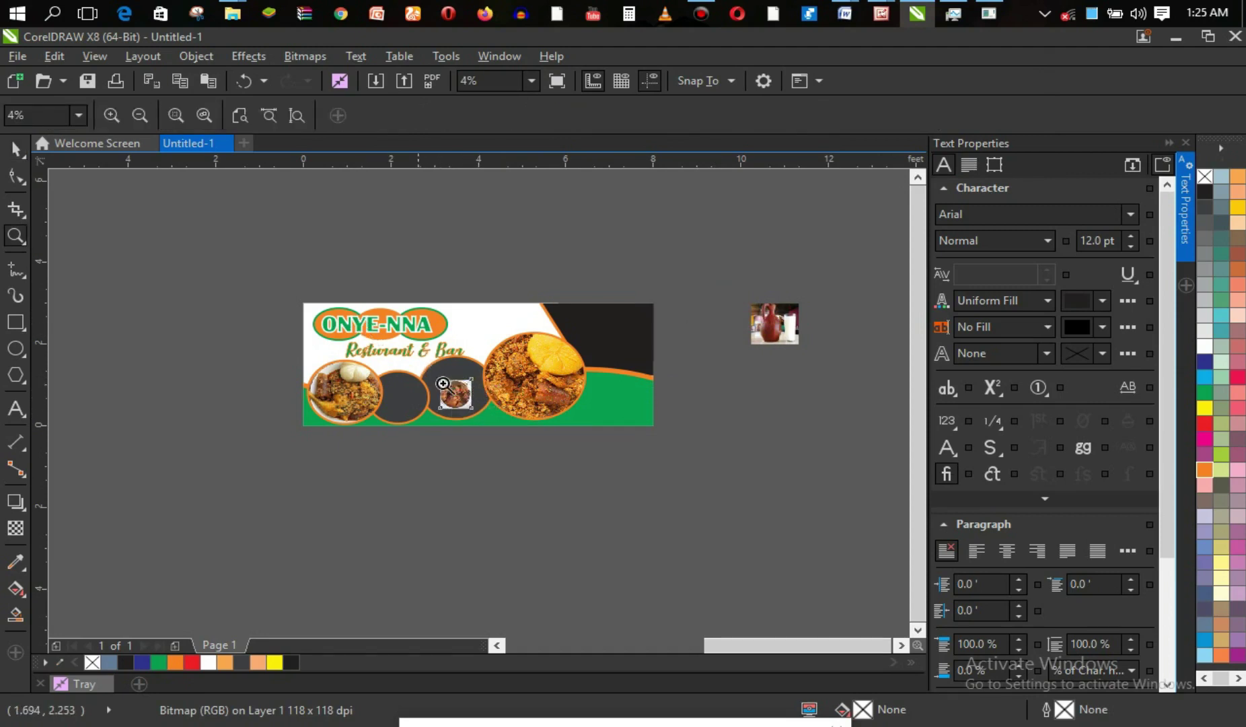
pyautogui.hotkey('ctrl', 'z')
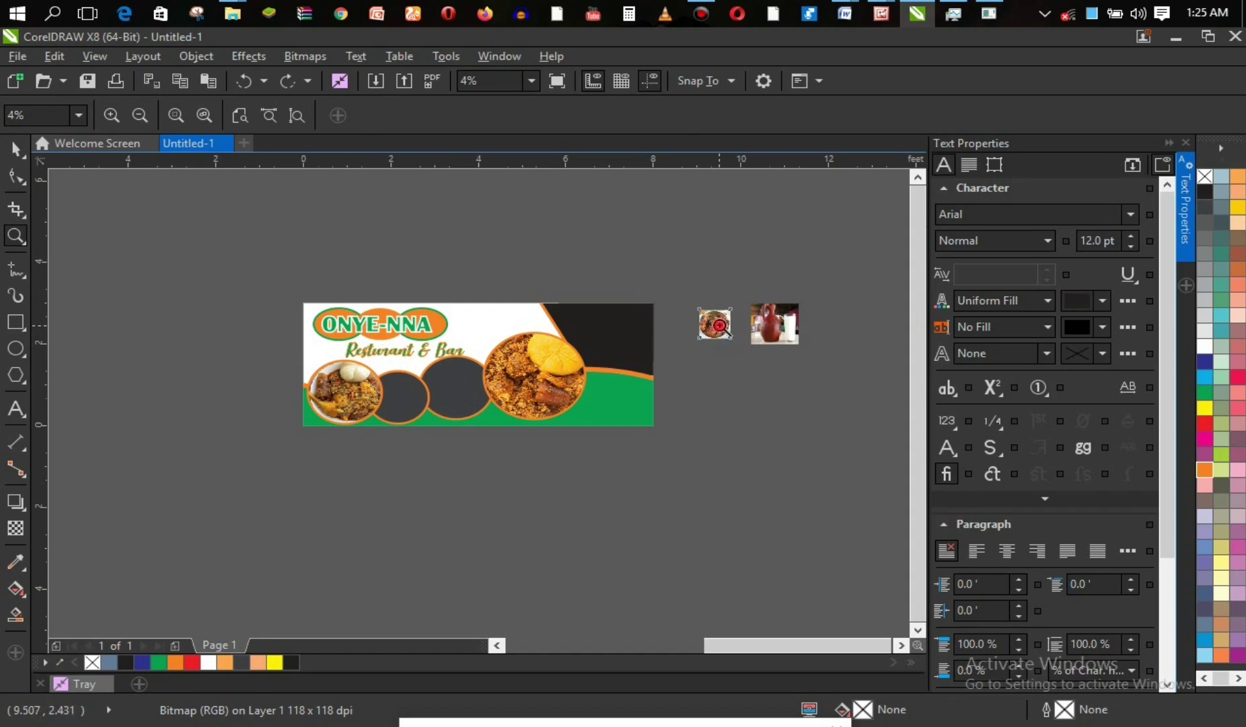
# PowerClip the bowl-of-meat photo inside the right-hand dark circle and zoom in on it.
pyautogui.click(719, 325)
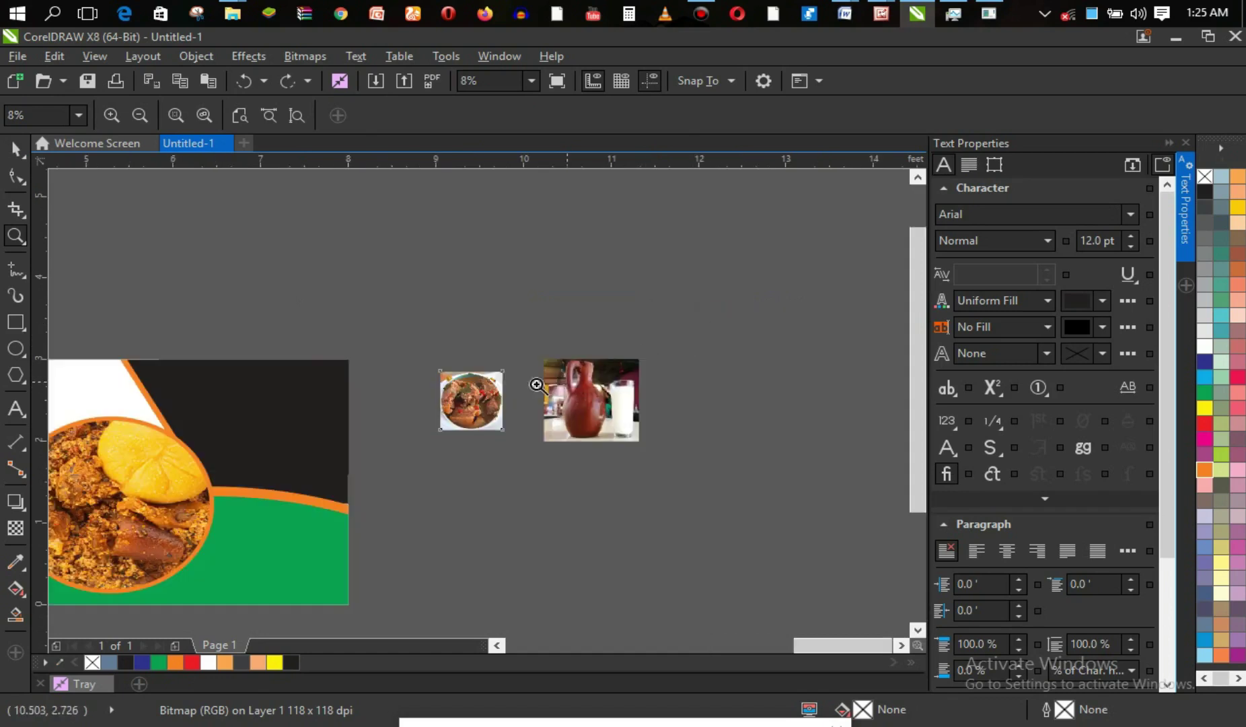
pyautogui.rightClick(480, 404)
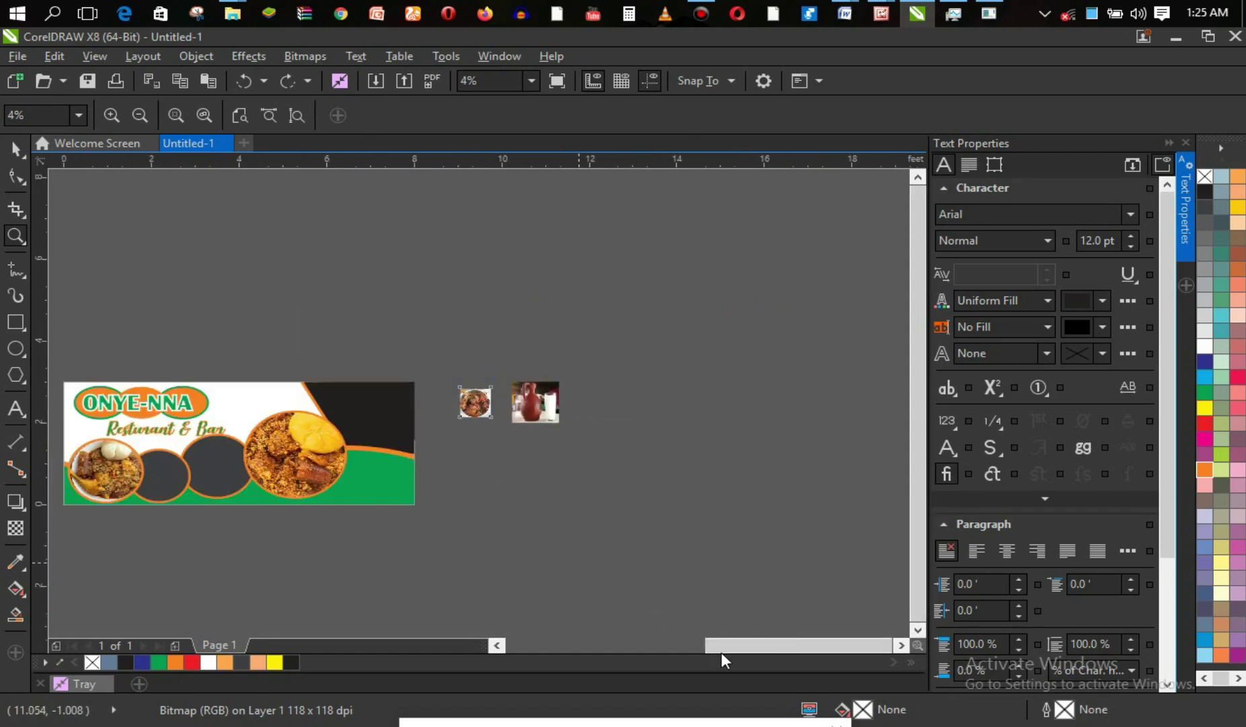
pyautogui.moveTo(735, 644)
pyautogui.mouseDown()
pyautogui.moveTo(684, 648)
pyautogui.moveTo(724, 646)
pyautogui.mouseUp()
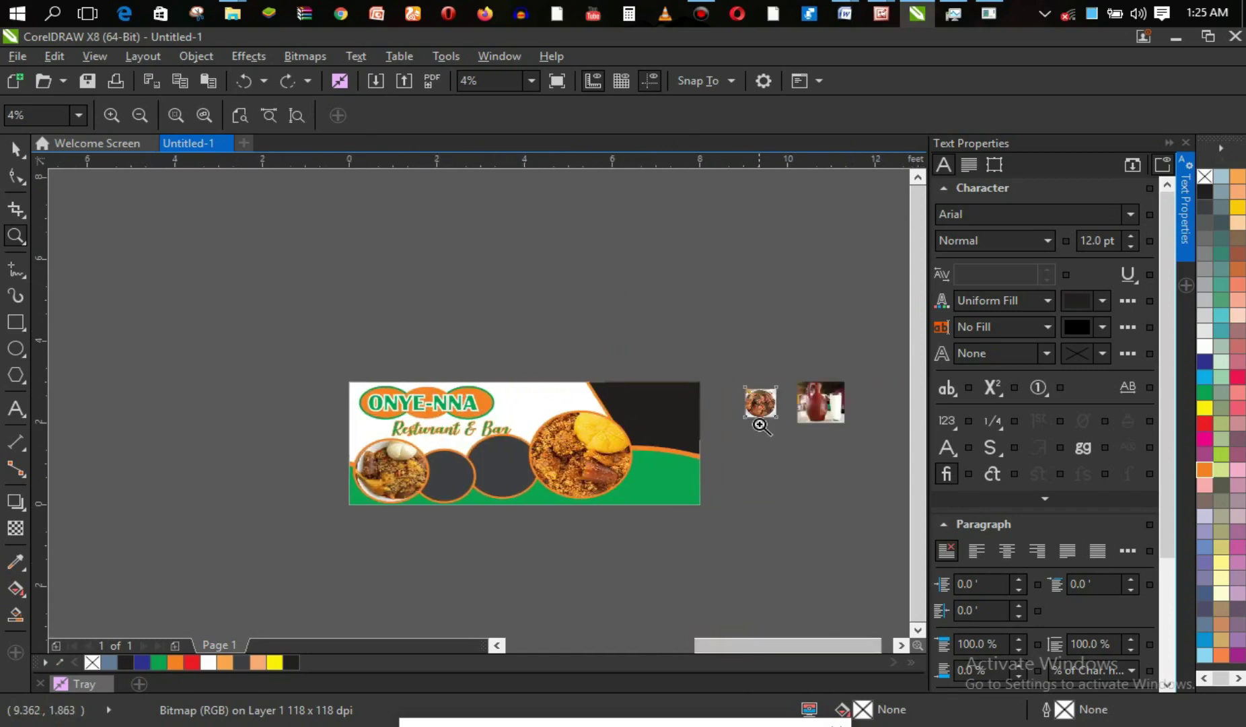
pyautogui.press('space')
pyautogui.moveTo(761, 403); pyautogui.dragTo(501, 461)
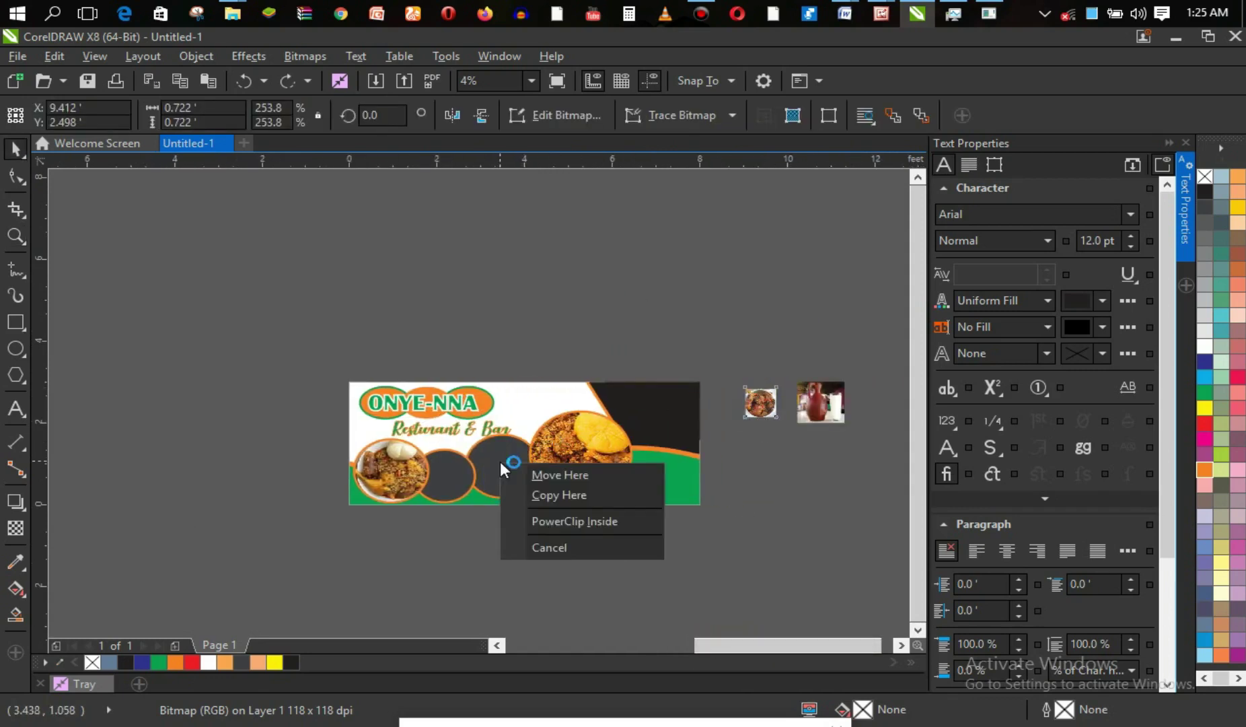
pyautogui.click(574, 514)
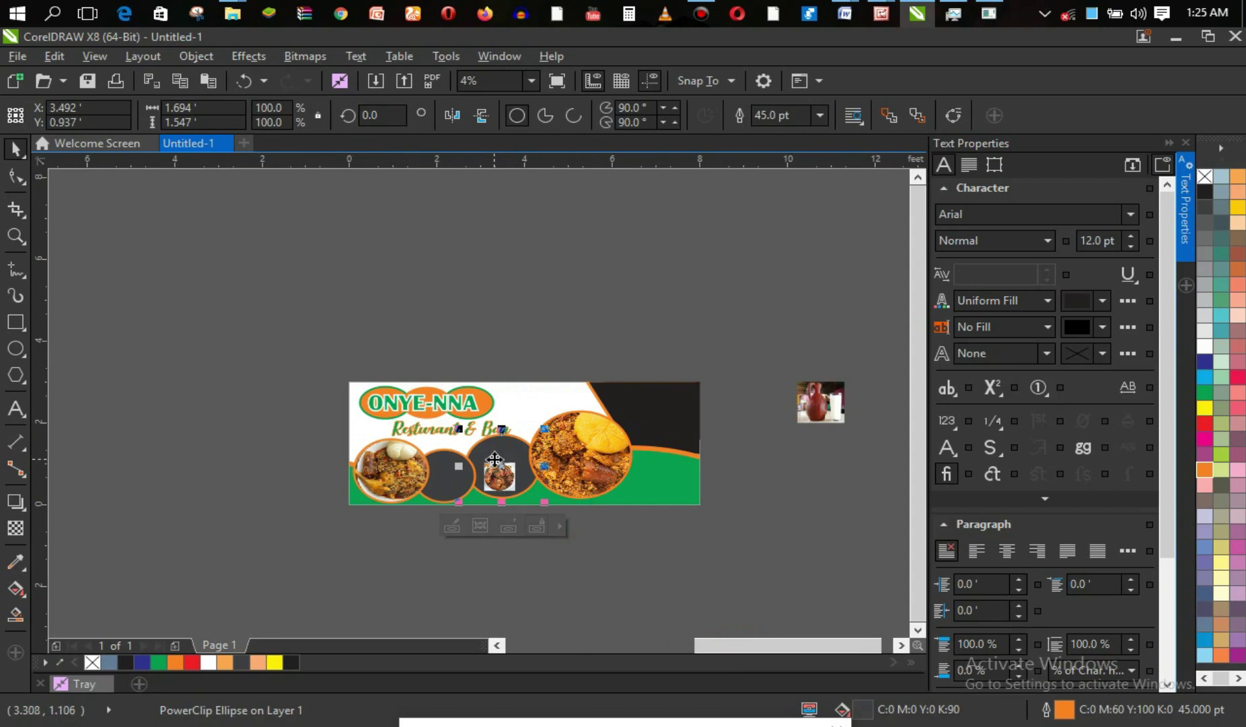
pyautogui.press('z')
pyautogui.moveTo(452, 409); pyautogui.dragTo(563, 532)
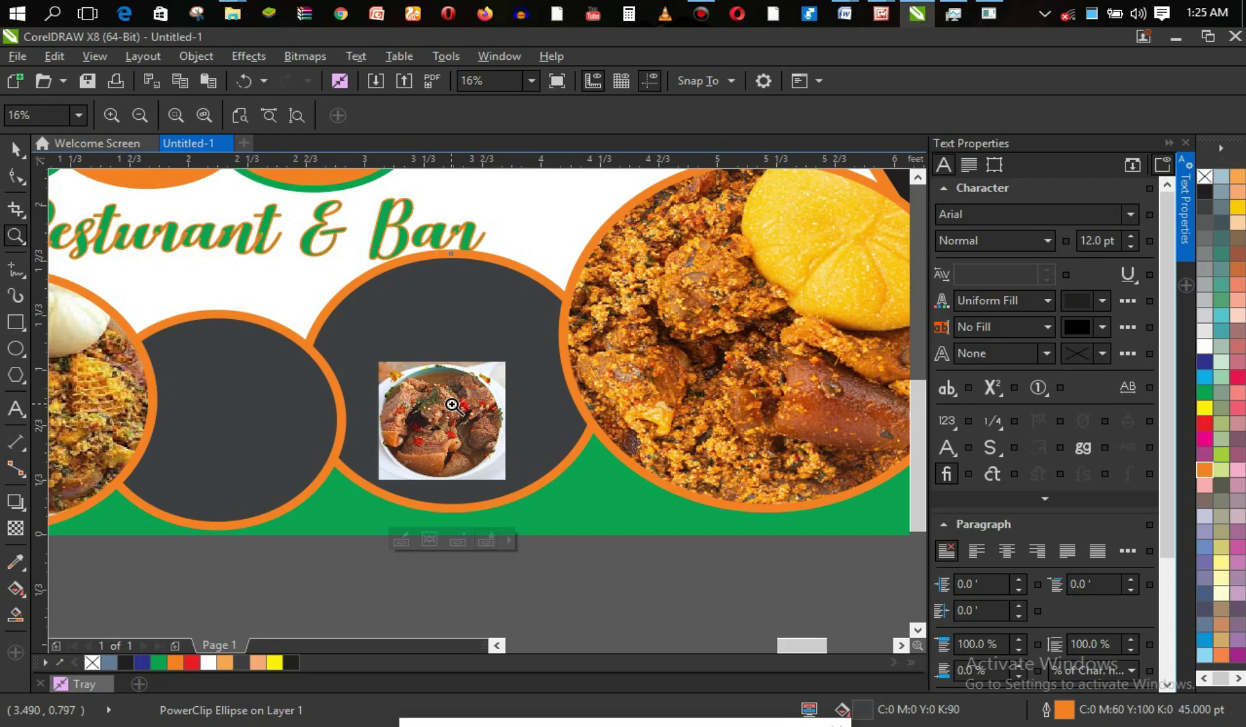
# Stretch the clipped meat photo toward every side until it fills the dark circle.
pyautogui.press('space')
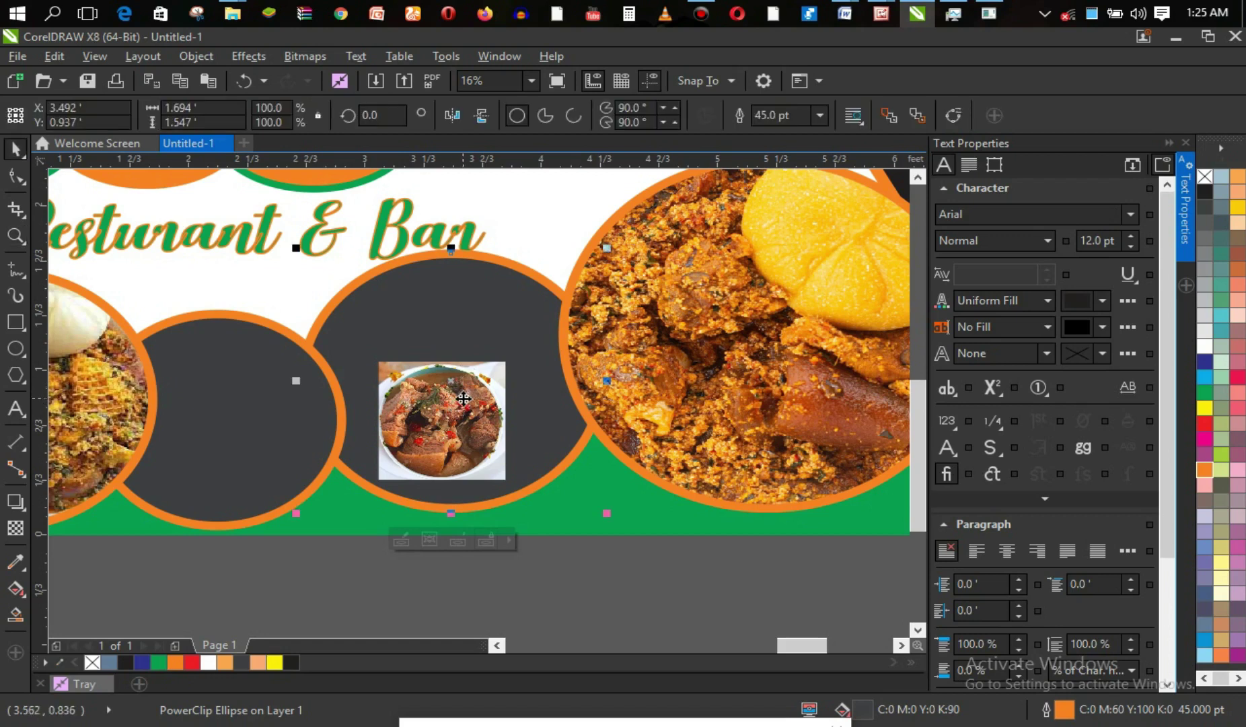
pyautogui.click(463, 399)
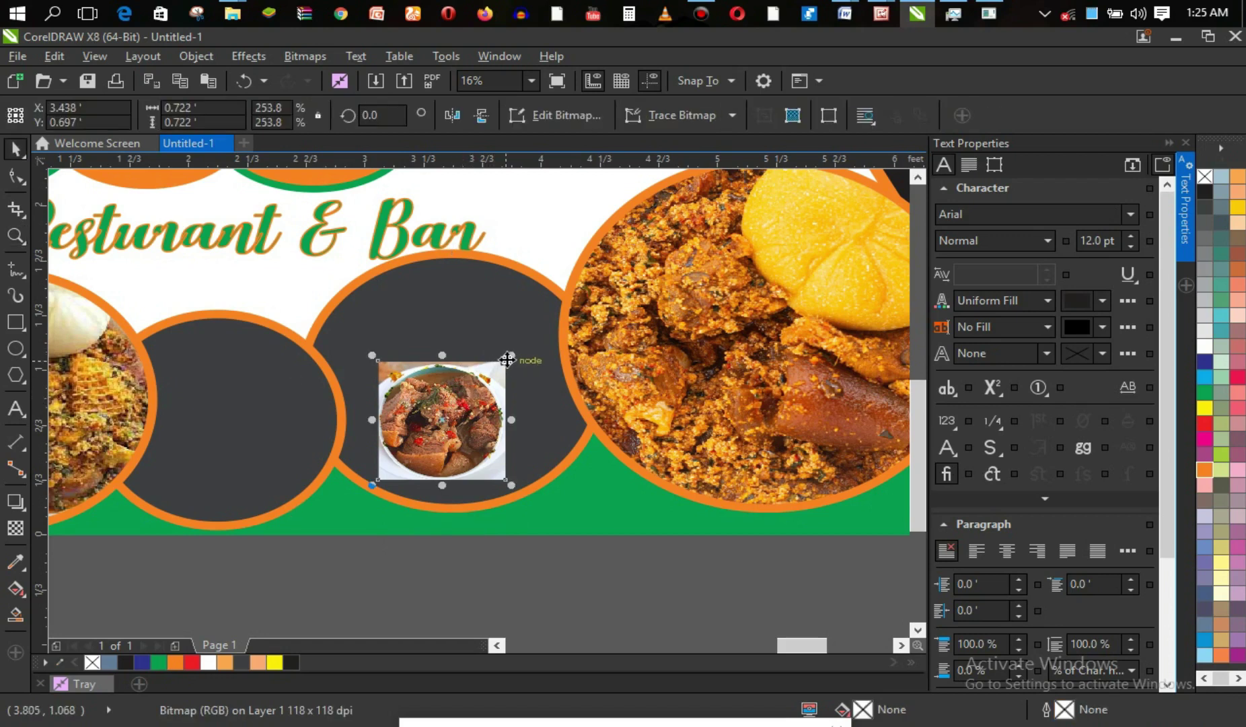
pyautogui.moveTo(511, 356); pyautogui.dragTo(587, 282)
pyautogui.moveTo(579, 387); pyautogui.dragTo(596, 387)
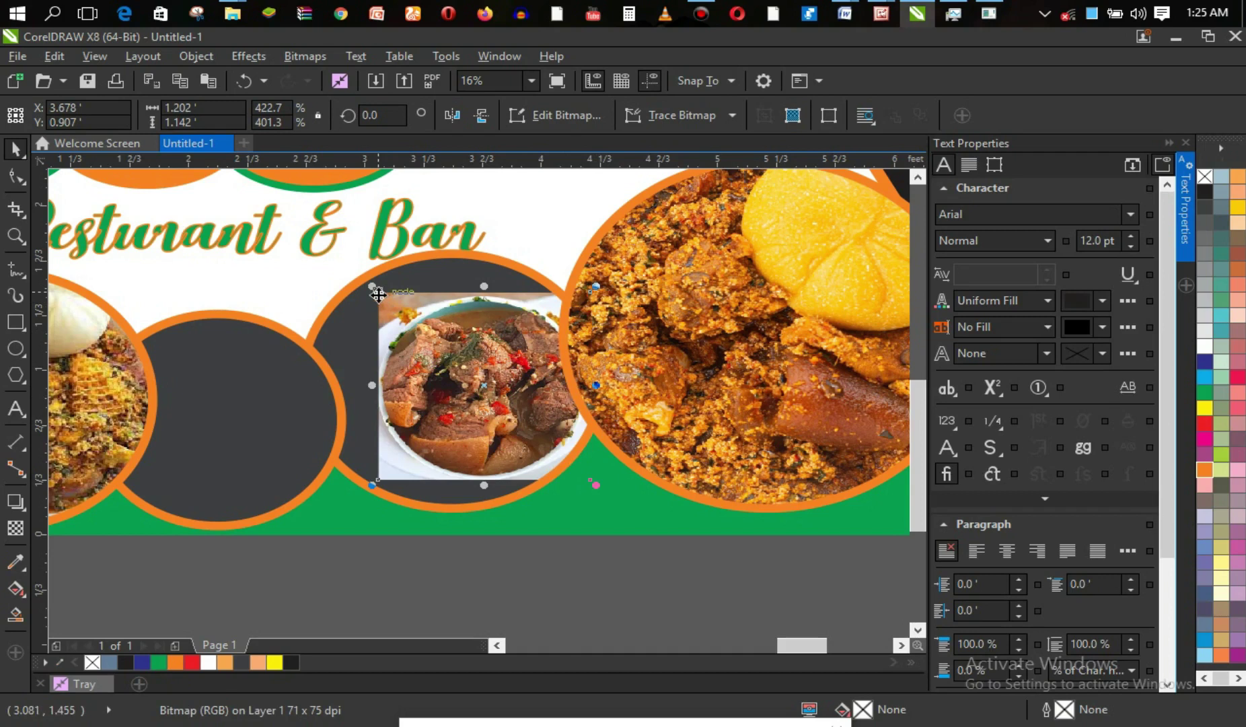
pyautogui.moveTo(374, 291); pyautogui.dragTo(278, 266)
pyautogui.moveTo(343, 372); pyautogui.dragTo(307, 375)
pyautogui.moveTo(454, 480); pyautogui.dragTo(453, 515)
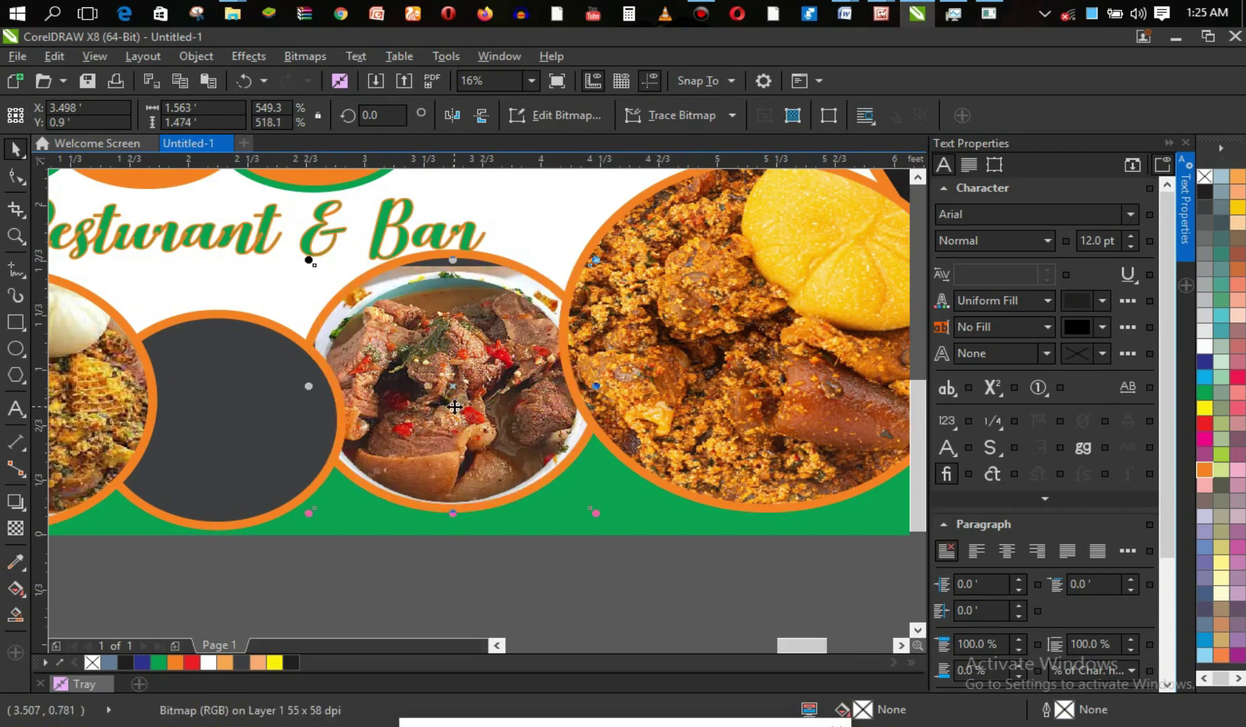
pyautogui.moveTo(453, 260); pyautogui.dragTo(455, 246)
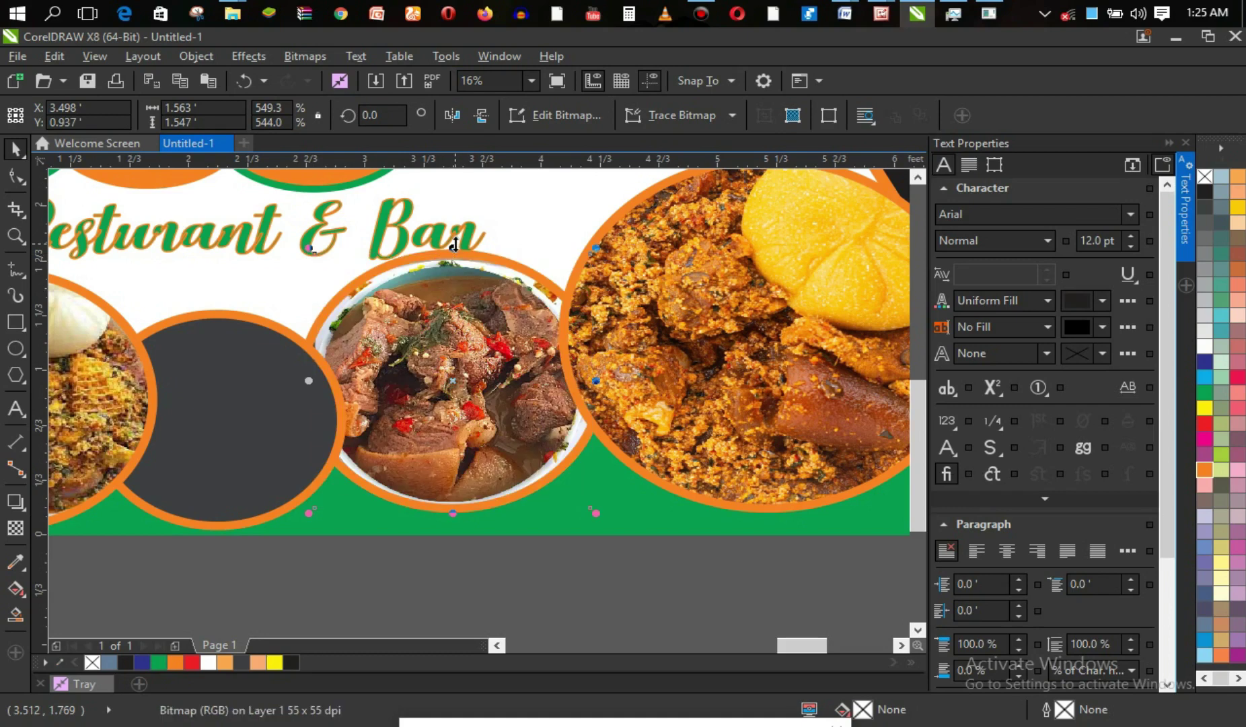
# Deselect the photo and zoom out to see the whole banner.
pyautogui.click(633, 495)
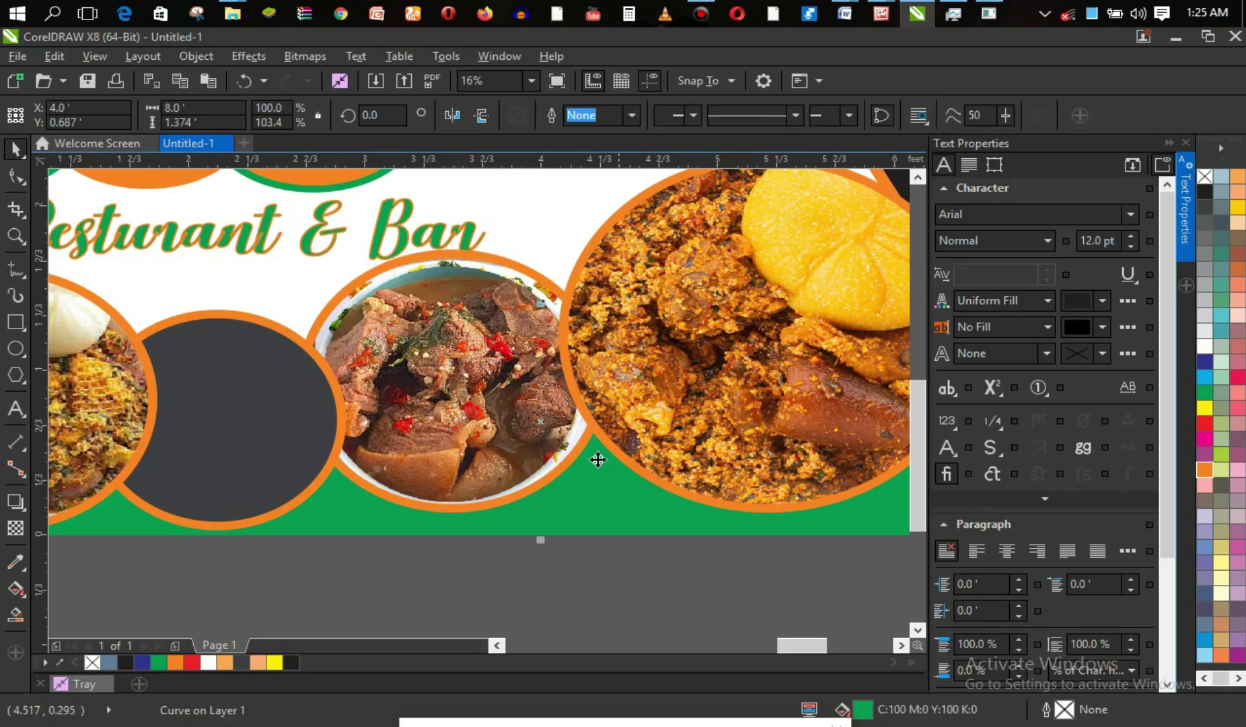
pyautogui.click(661, 573)
pyautogui.press('z')
pyautogui.rightClick(642, 560)
pyautogui.rightClick(642, 561)
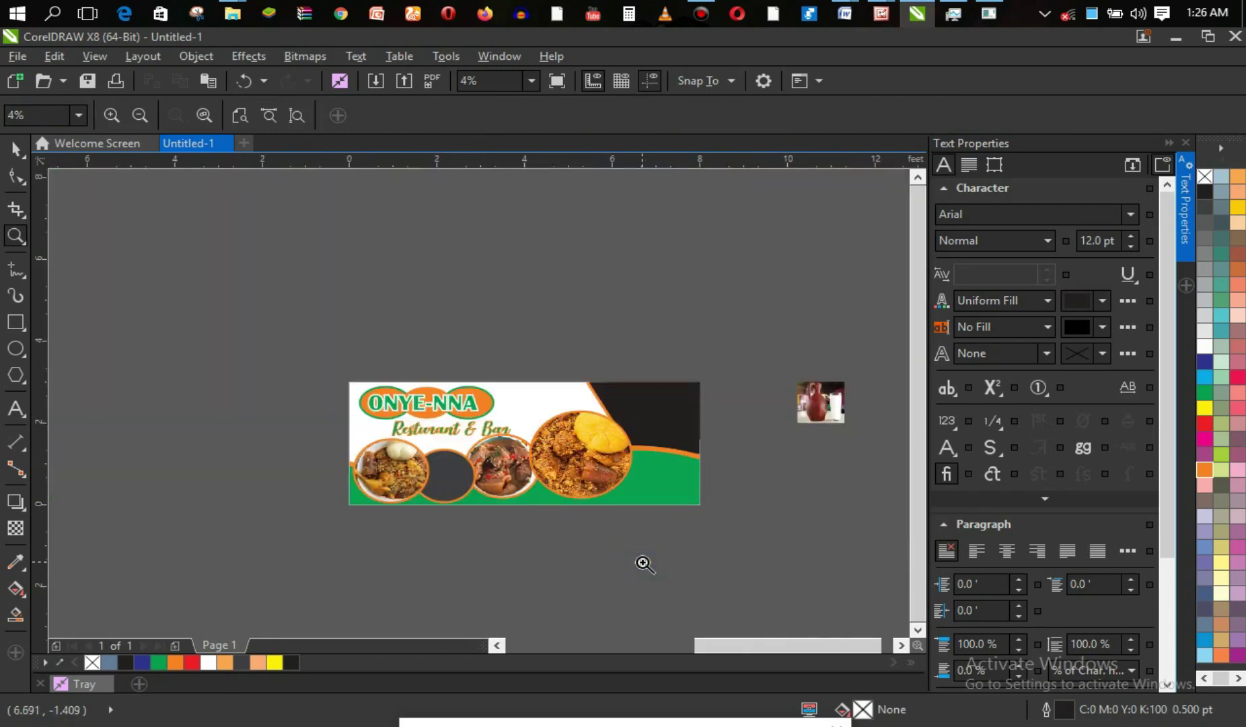
# Shrink the off-page rice-and-chicken photo and move it next to the banner.
pyautogui.moveTo(739, 646)
pyautogui.mouseDown()
pyautogui.moveTo(687, 647)
pyautogui.moveTo(717, 642)
pyautogui.mouseUp()
pyautogui.rightClick(644, 554)
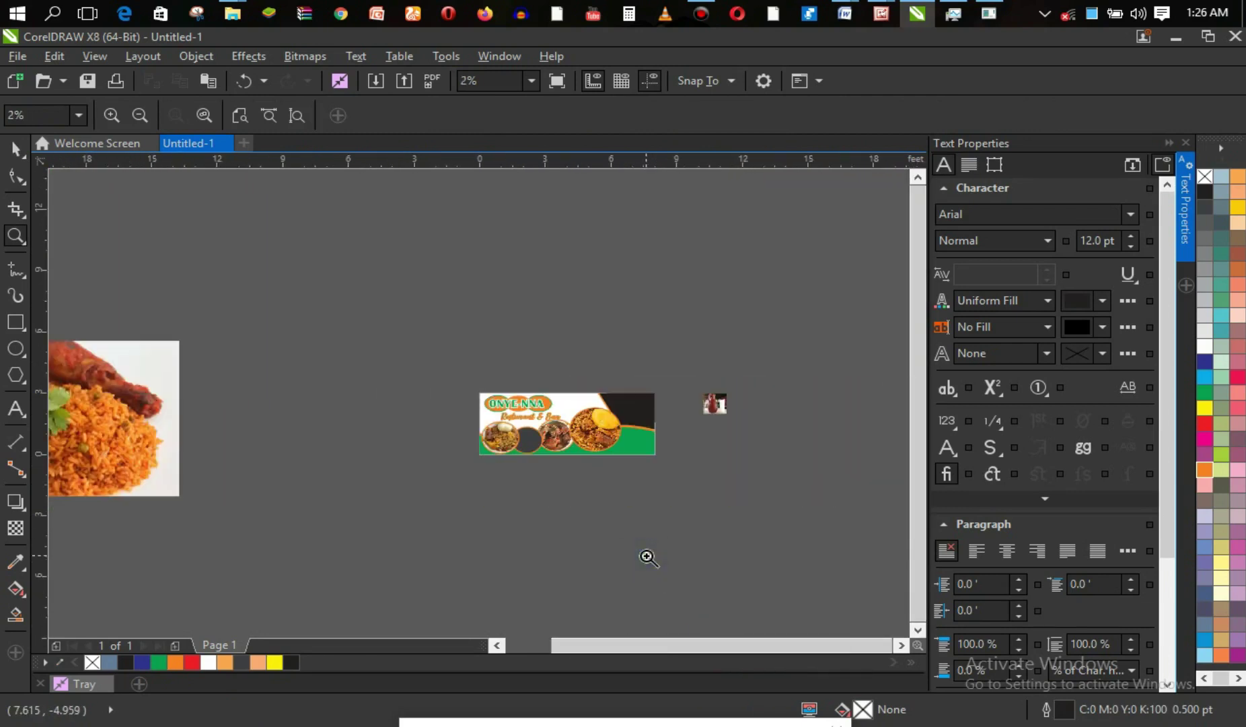
pyautogui.press('space')
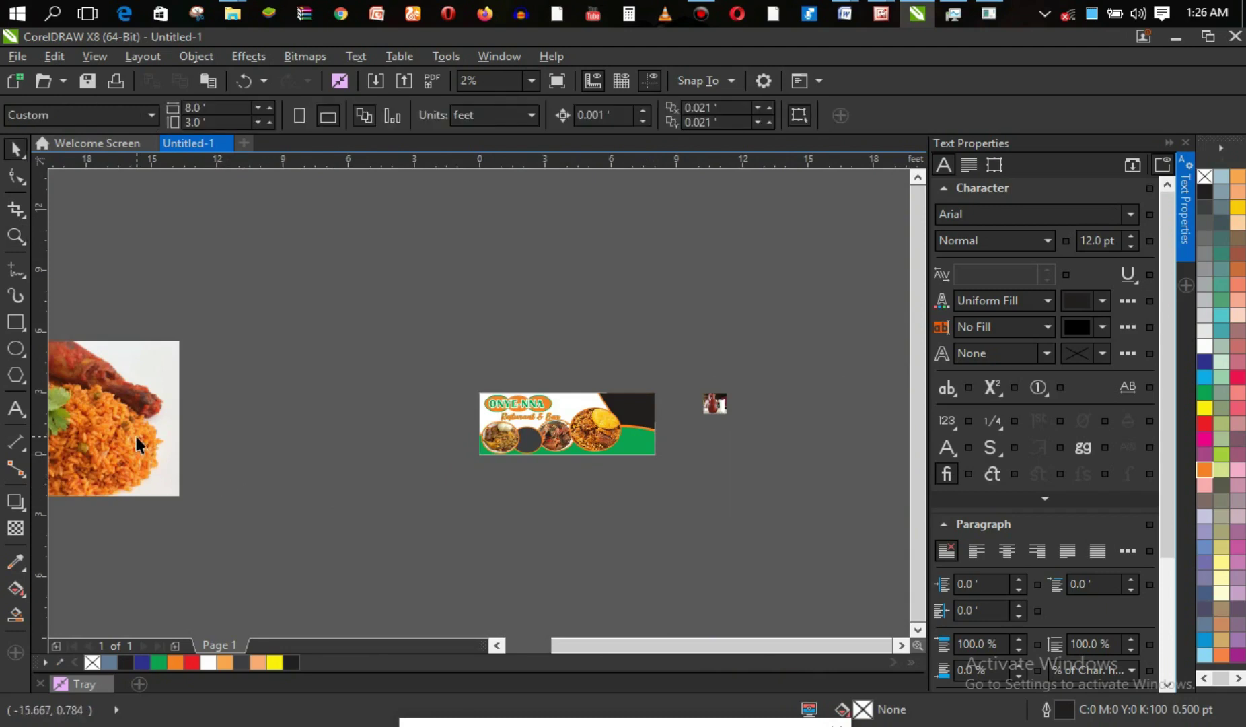
pyautogui.click(137, 436)
pyautogui.moveTo(127, 425); pyautogui.dragTo(469, 517)
pyautogui.moveTo(523, 431); pyautogui.dragTo(397, 505)
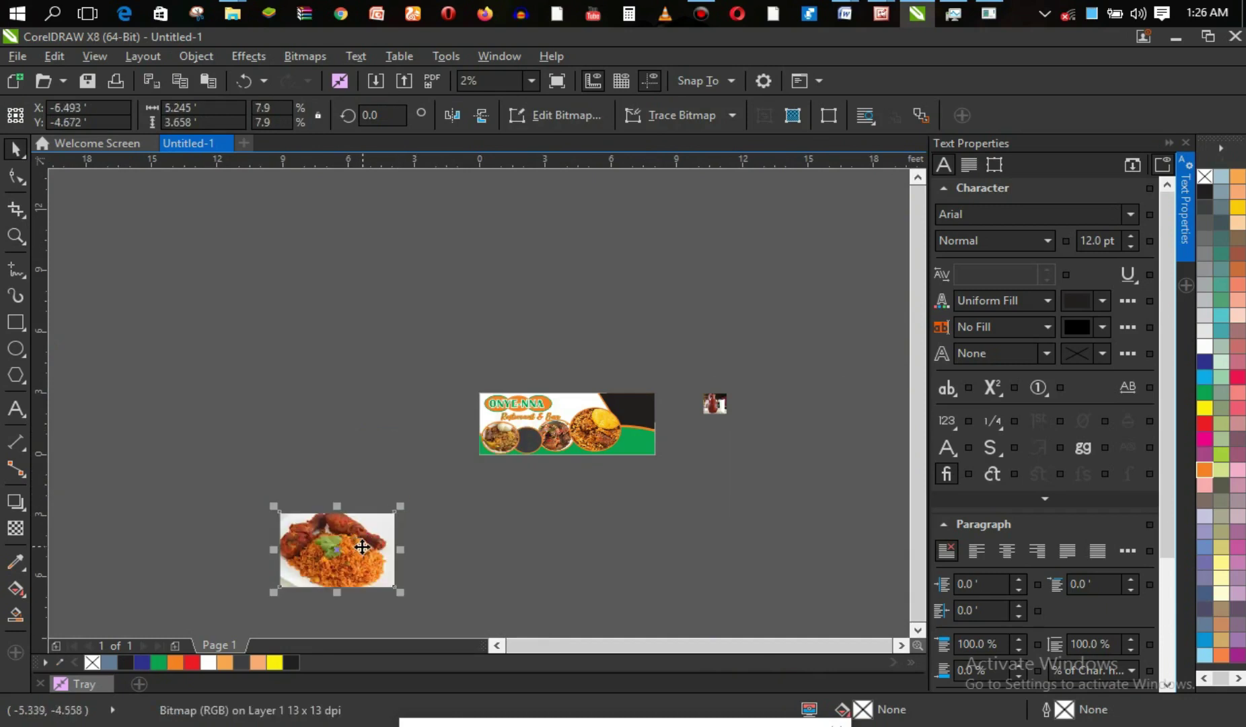
pyautogui.moveTo(273, 591); pyautogui.dragTo(313, 564)
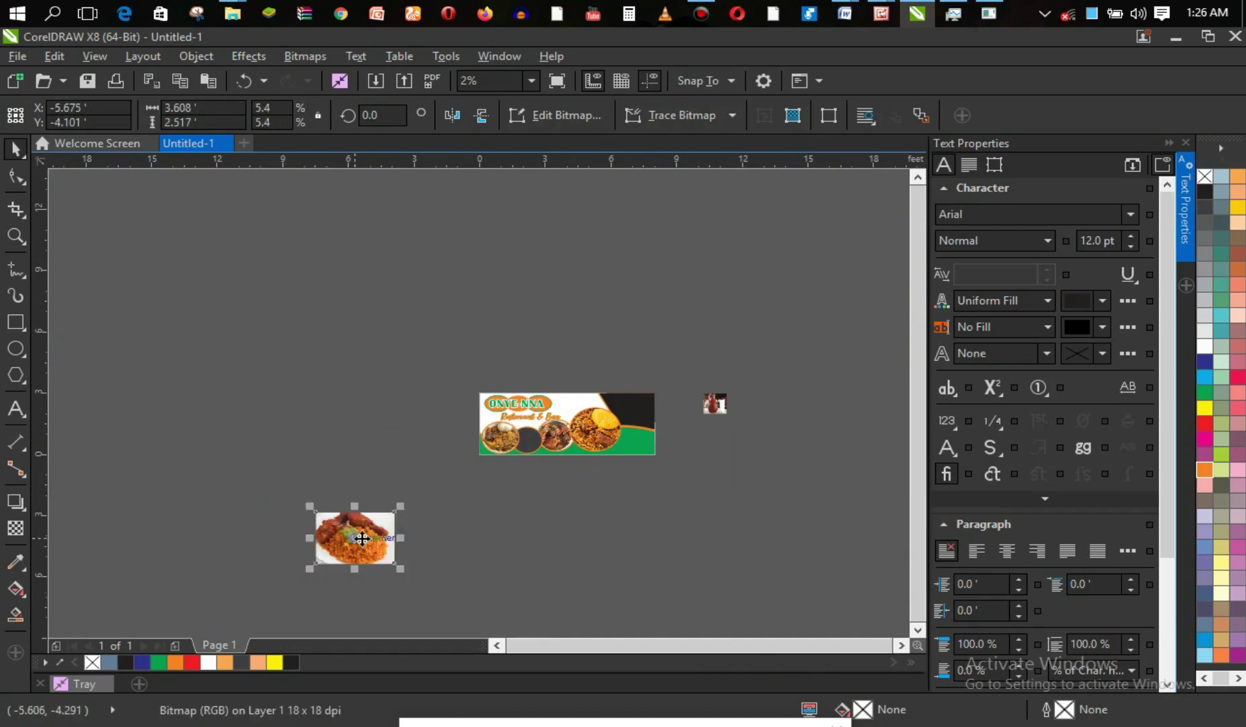
pyautogui.moveTo(370, 536); pyautogui.dragTo(441, 454)
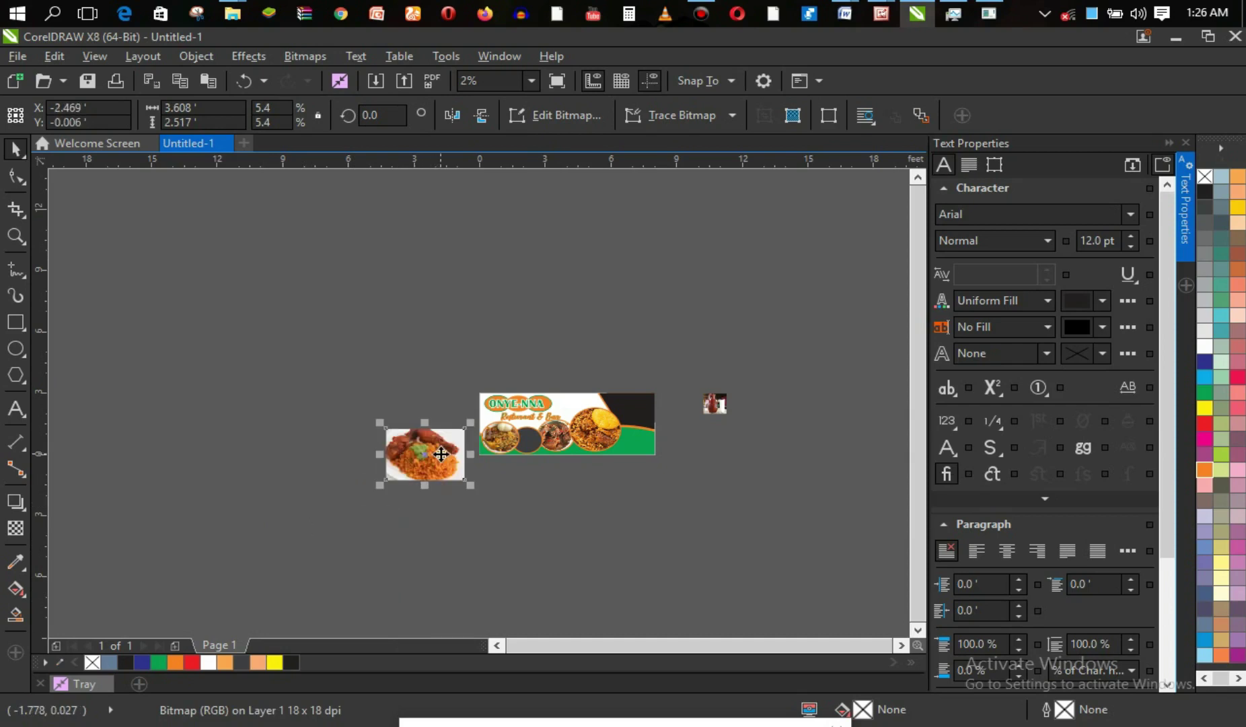
# PowerClip the rice photo inside the remaining dark circle and select it within the frame.
pyautogui.press('z')
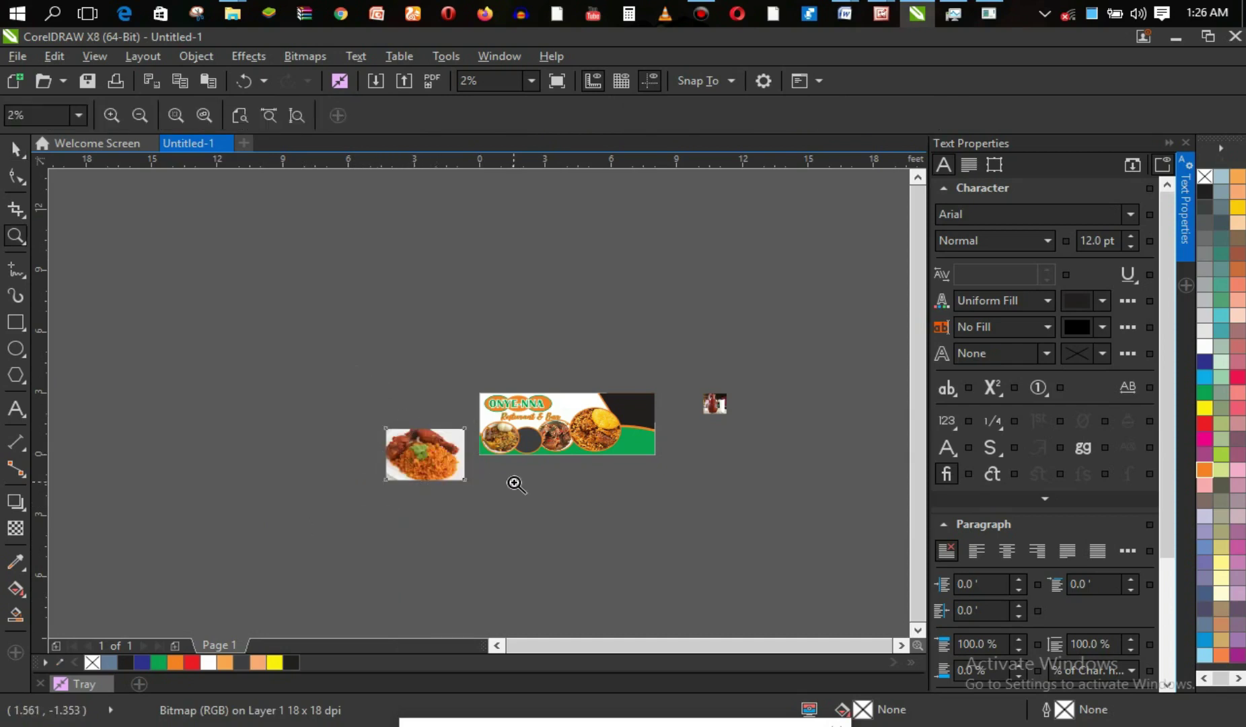
pyautogui.moveTo(385, 389); pyautogui.dragTo(589, 508)
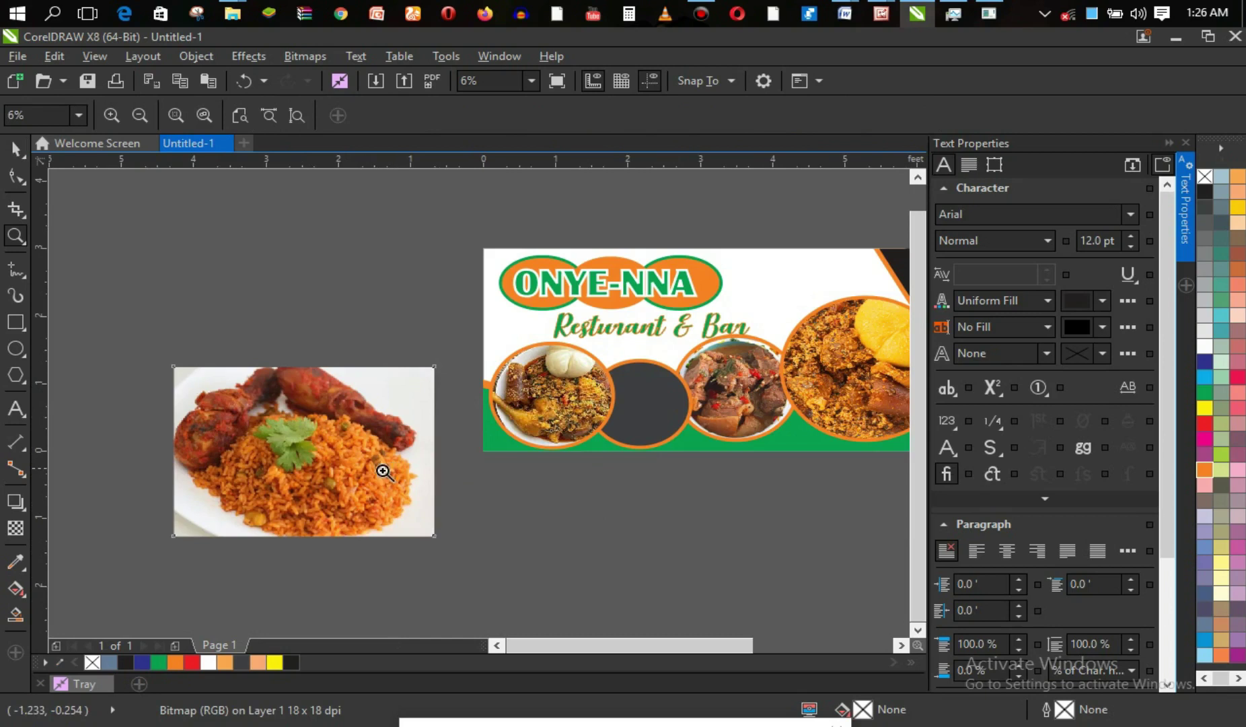
pyautogui.press('space')
pyautogui.moveTo(354, 463); pyautogui.dragTo(642, 411)
pyautogui.click(741, 472)
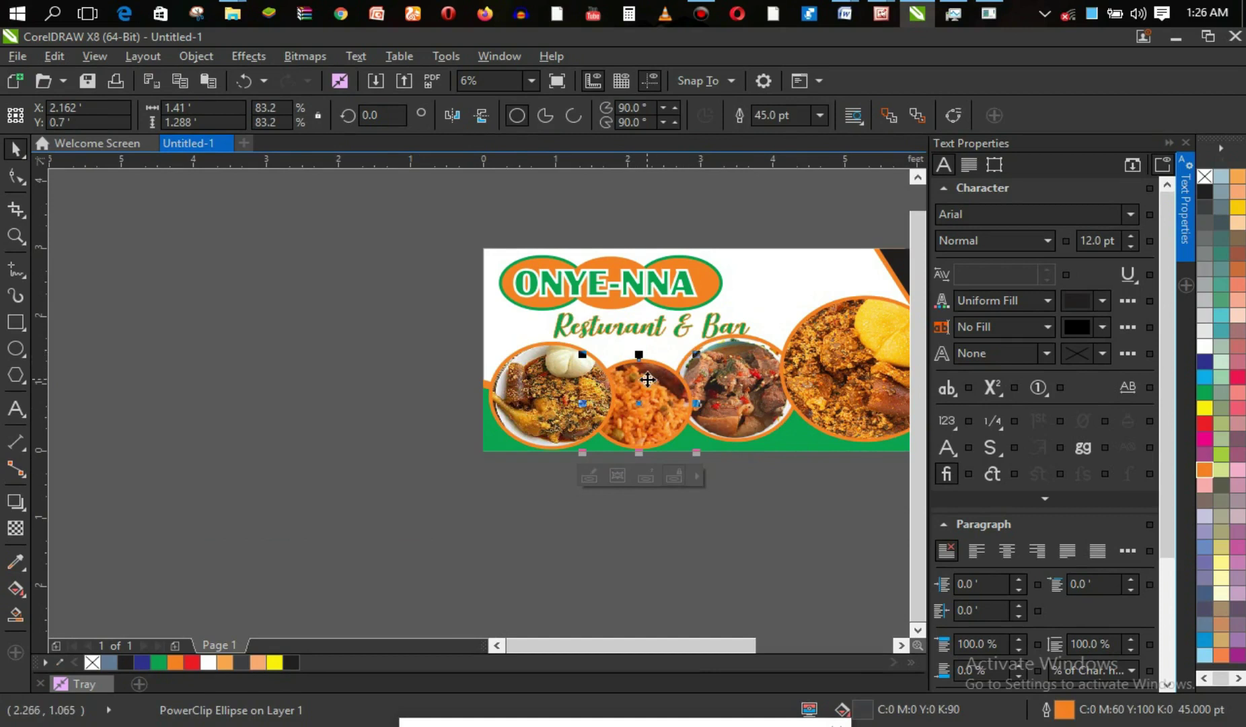
pyautogui.keyDown('ctrl'); pyautogui.click(648, 392); pyautogui.keyUp('ctrl')
# Resize the clipped rice photo, shrinking, heightening and narrowing it to sit within its orange-ringed circle.
pyautogui.press('z')
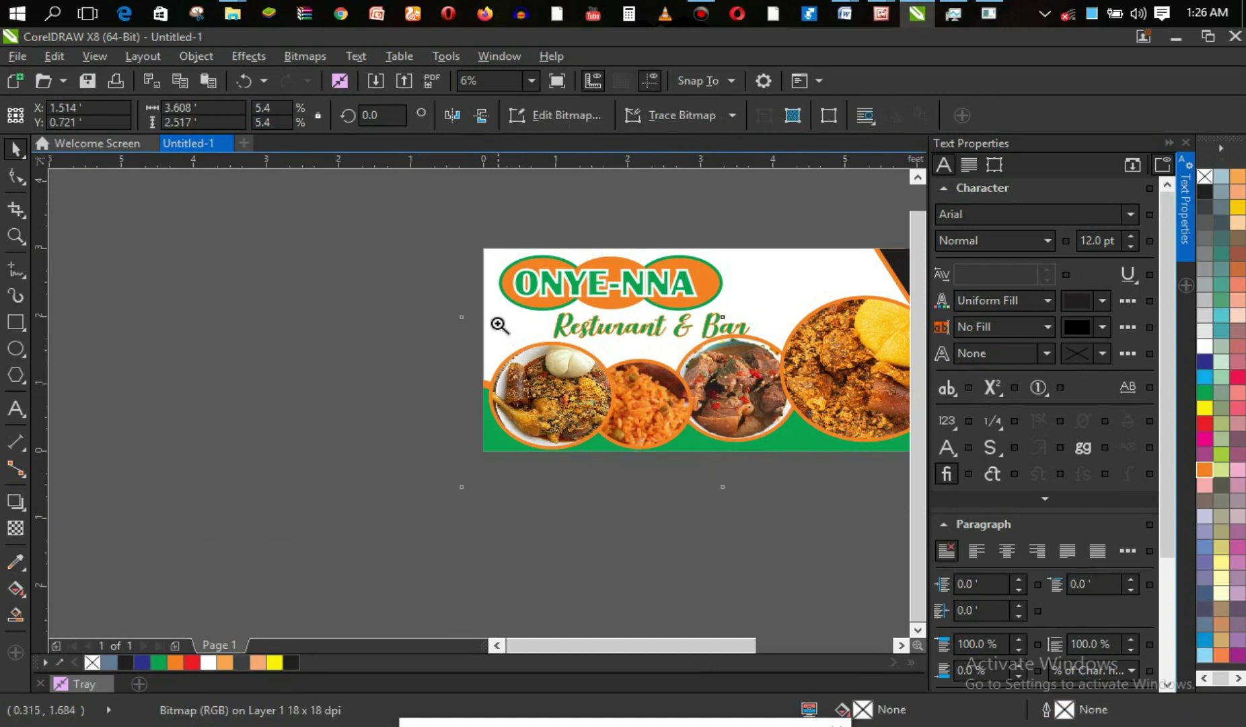
pyautogui.moveTo(444, 281); pyautogui.dragTo(800, 533)
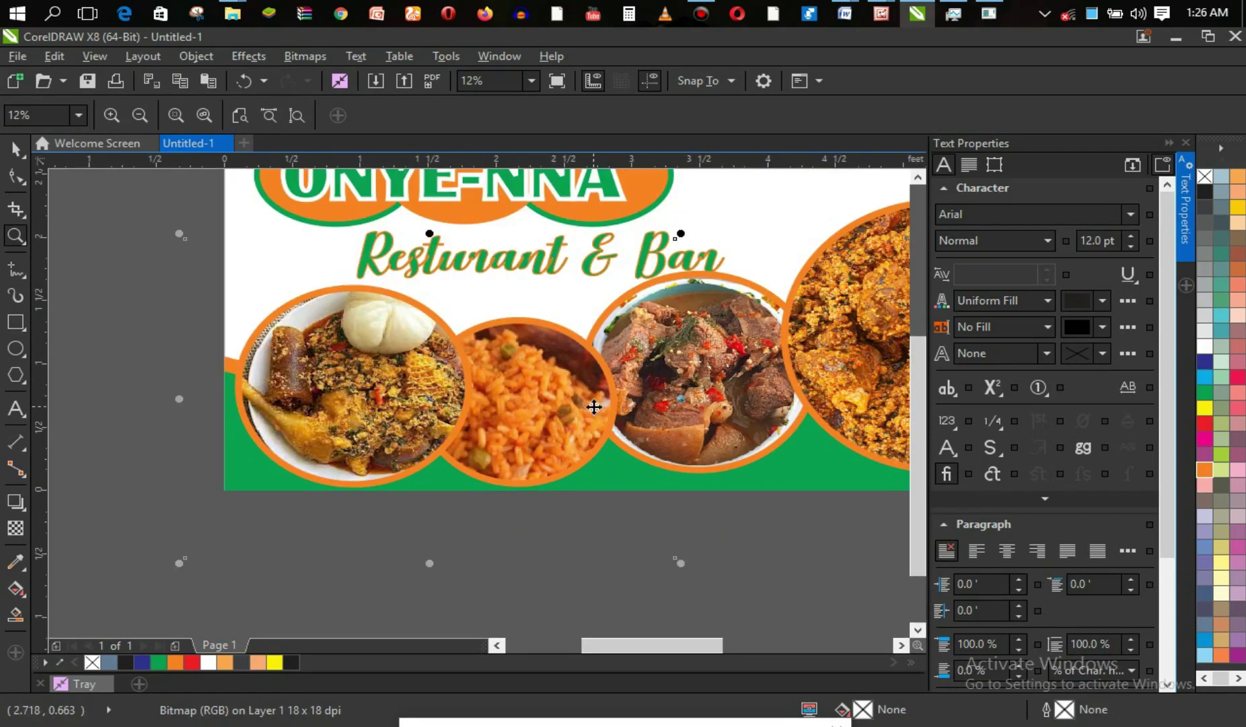
pyautogui.press('space')
pyautogui.moveTo(222, 256); pyautogui.dragTo(376, 357)
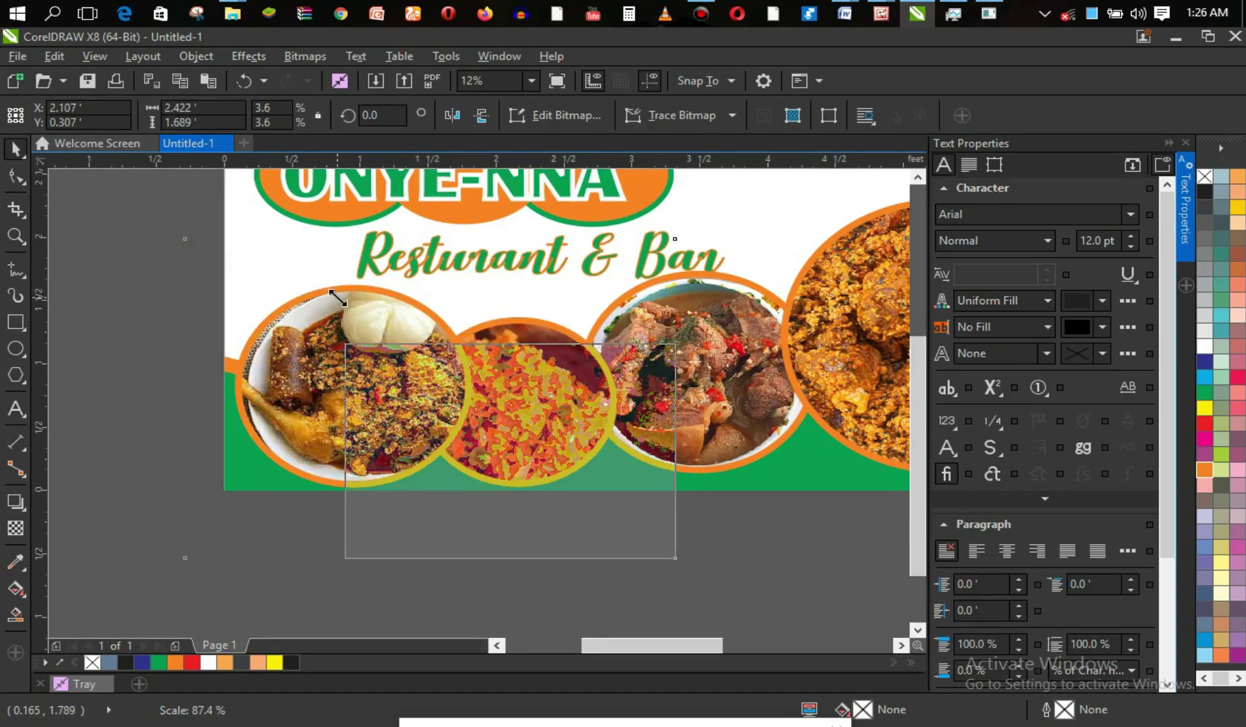
pyautogui.moveTo(513, 341); pyautogui.dragTo(513, 314)
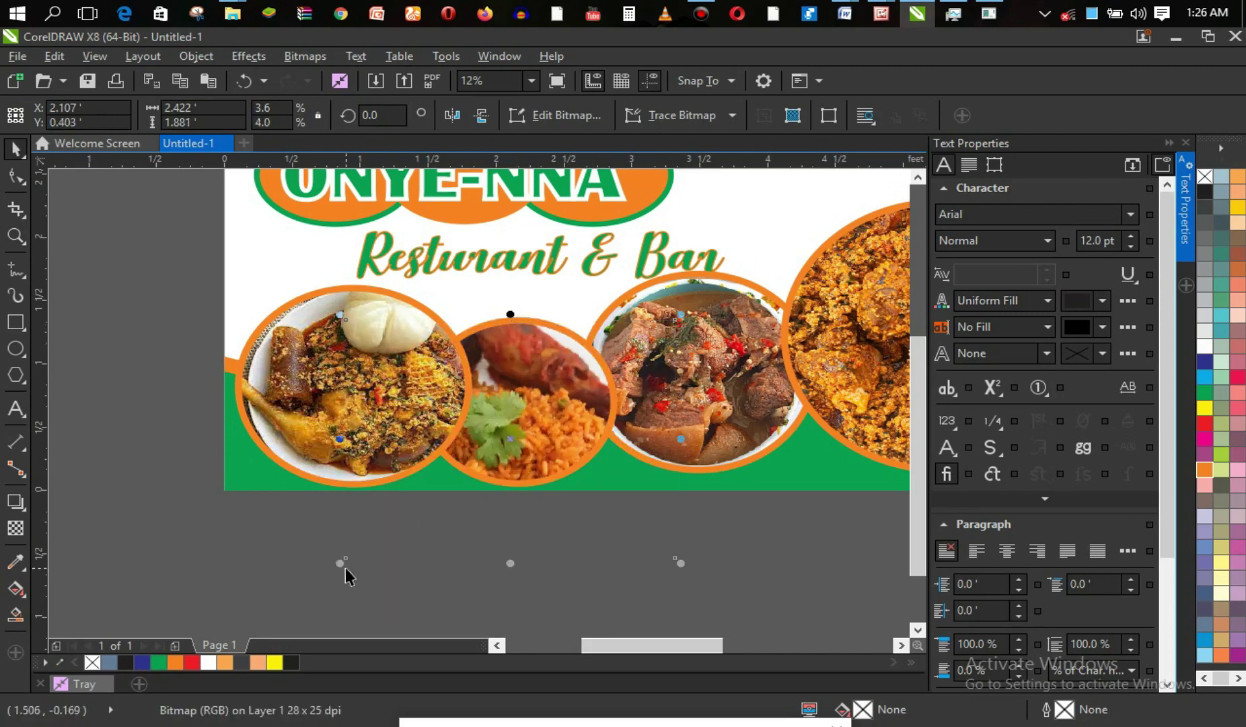
pyautogui.moveTo(337, 568); pyautogui.dragTo(437, 494)
pyautogui.moveTo(681, 488); pyautogui.dragTo(644, 457)
pyautogui.moveTo(639, 389); pyautogui.dragTo(629, 389)
pyautogui.moveTo(533, 464); pyautogui.dragTo(531, 491)
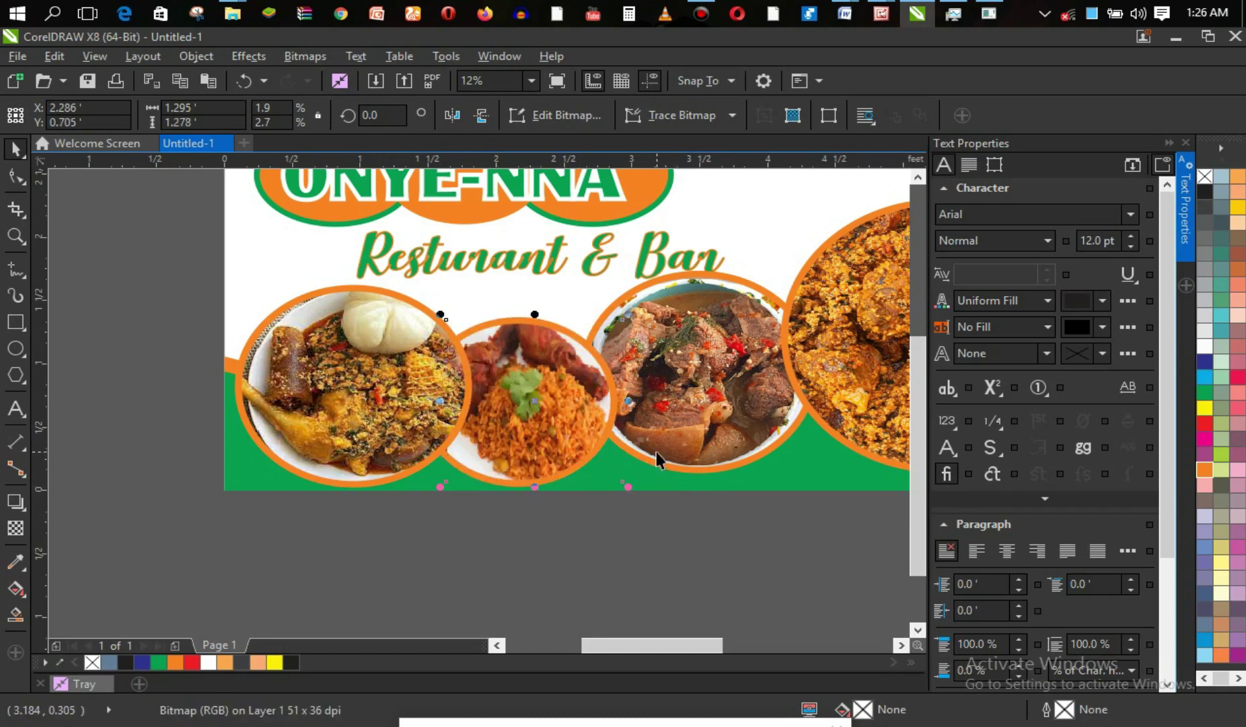
pyautogui.moveTo(628, 401); pyautogui.dragTo(619, 401)
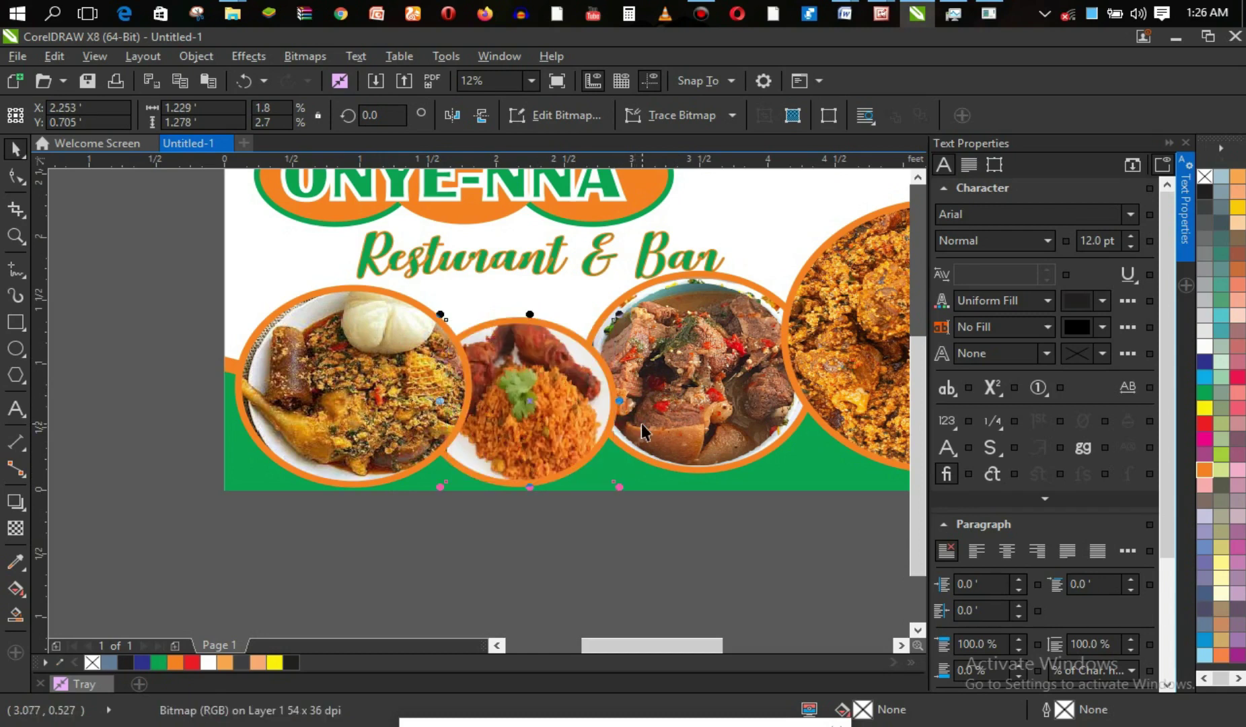
pyautogui.click(755, 529)
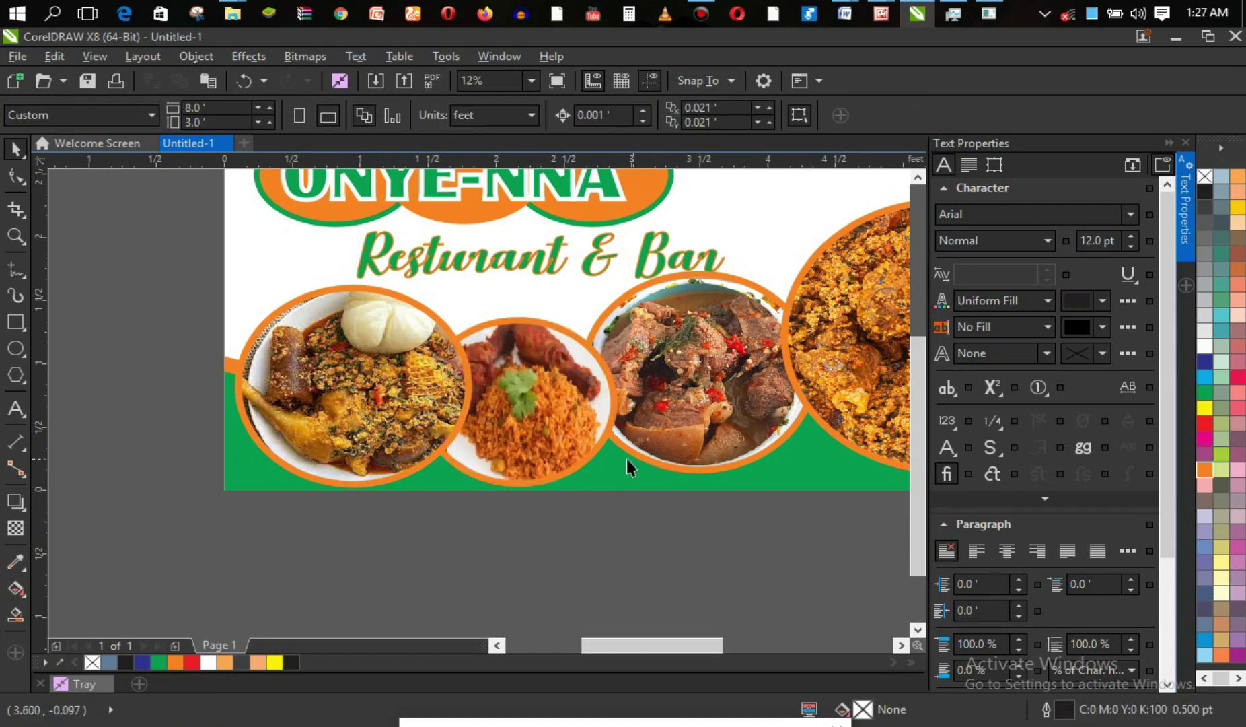
pyautogui.rightClick(522, 415)
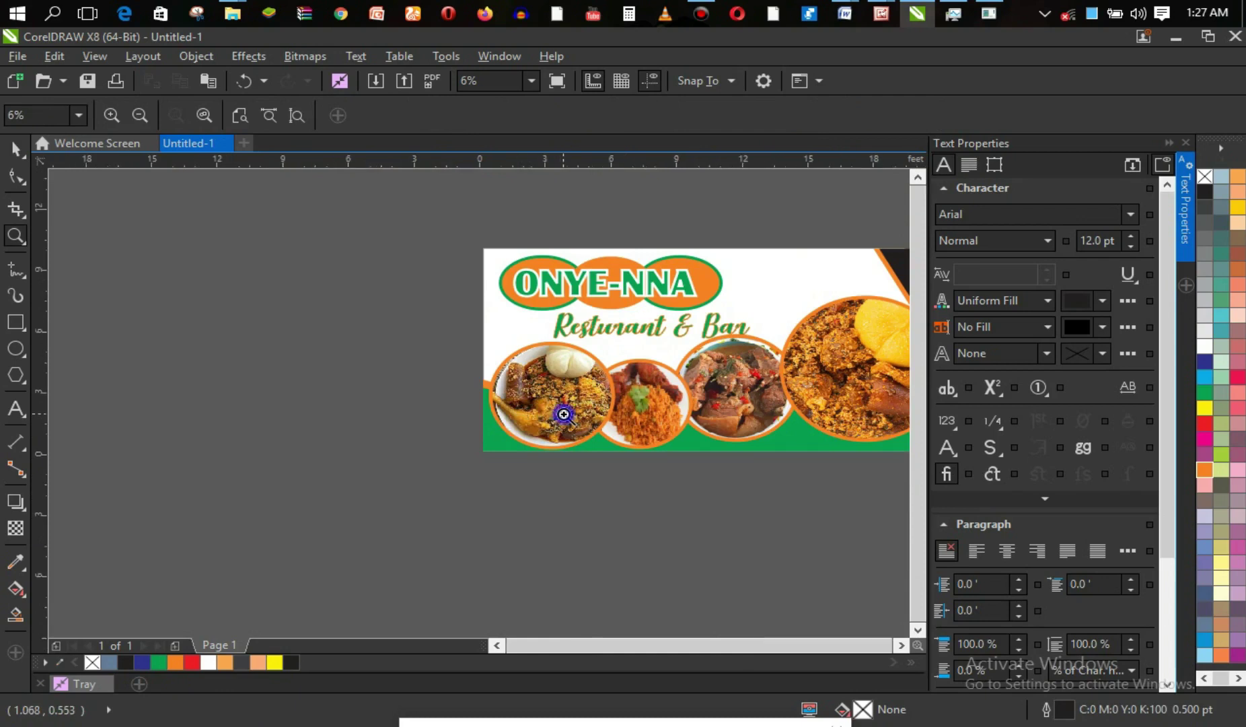
# Zoom to fit the banner and scroll right to reveal the palm-wine photo beside it.
pyautogui.rightClick(564, 411)
pyautogui.moveTo(474, 386); pyautogui.dragTo(677, 482)
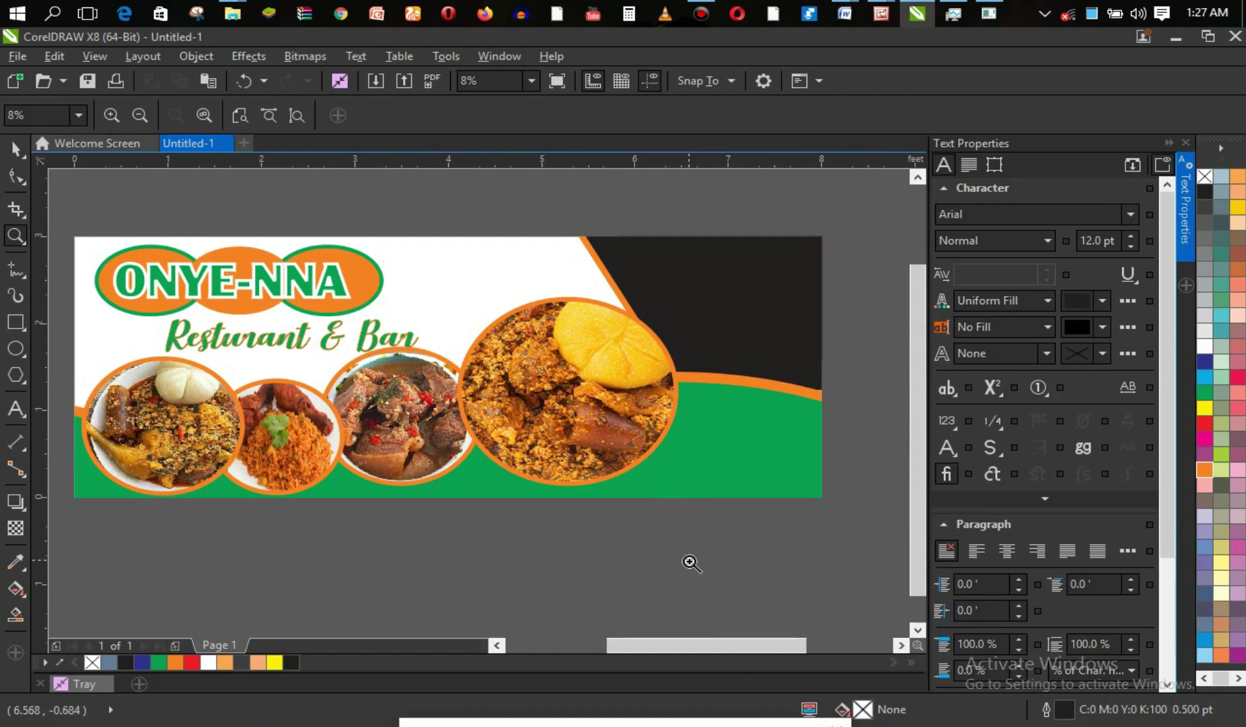
pyautogui.moveTo(680, 641); pyautogui.dragTo(777, 645)
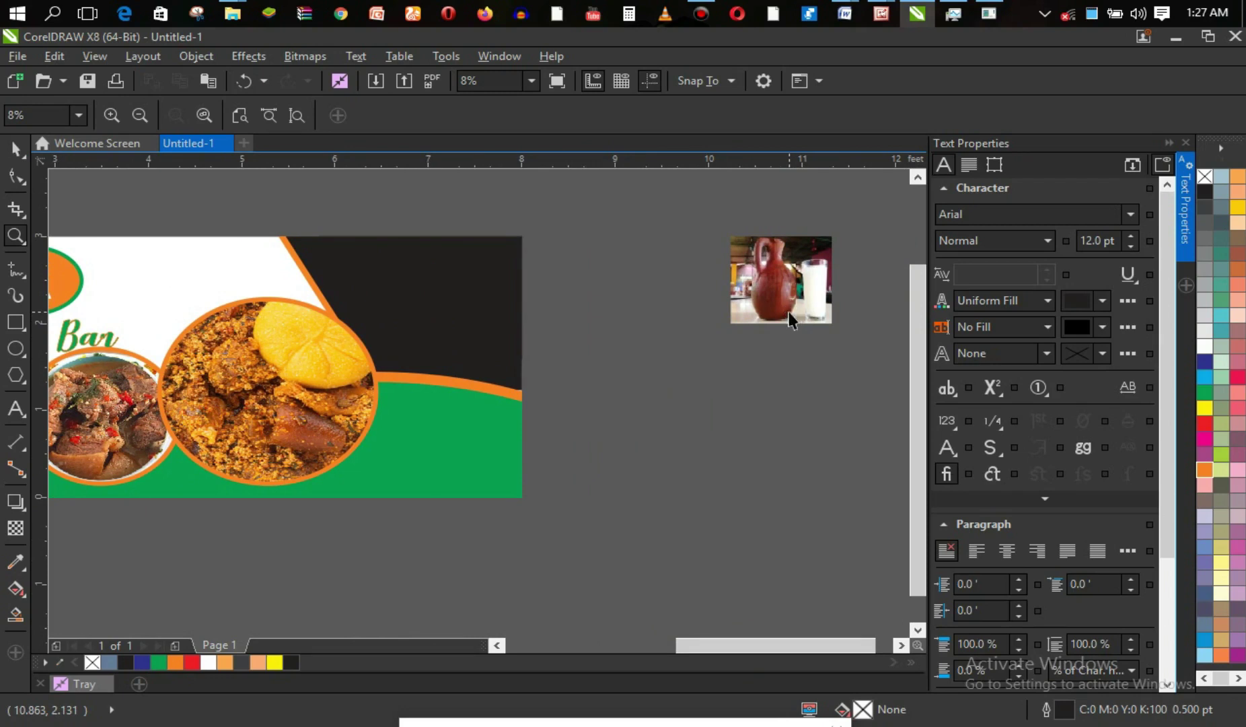
pyautogui.press('space')
# Try clipping the palm-wine photo into the dark panel and enlarging it, then undo.
pyautogui.click(802, 279)
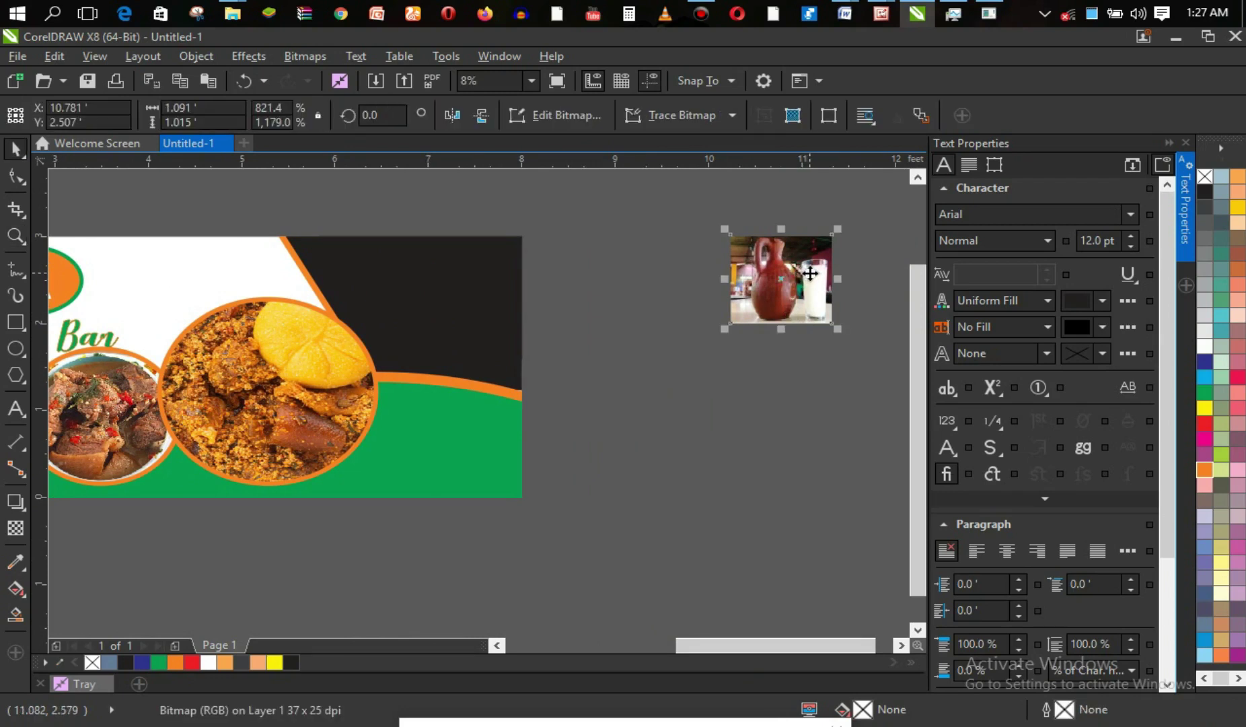
pyautogui.moveTo(798, 276); pyautogui.dragTo(473, 311)
pyautogui.click(542, 371)
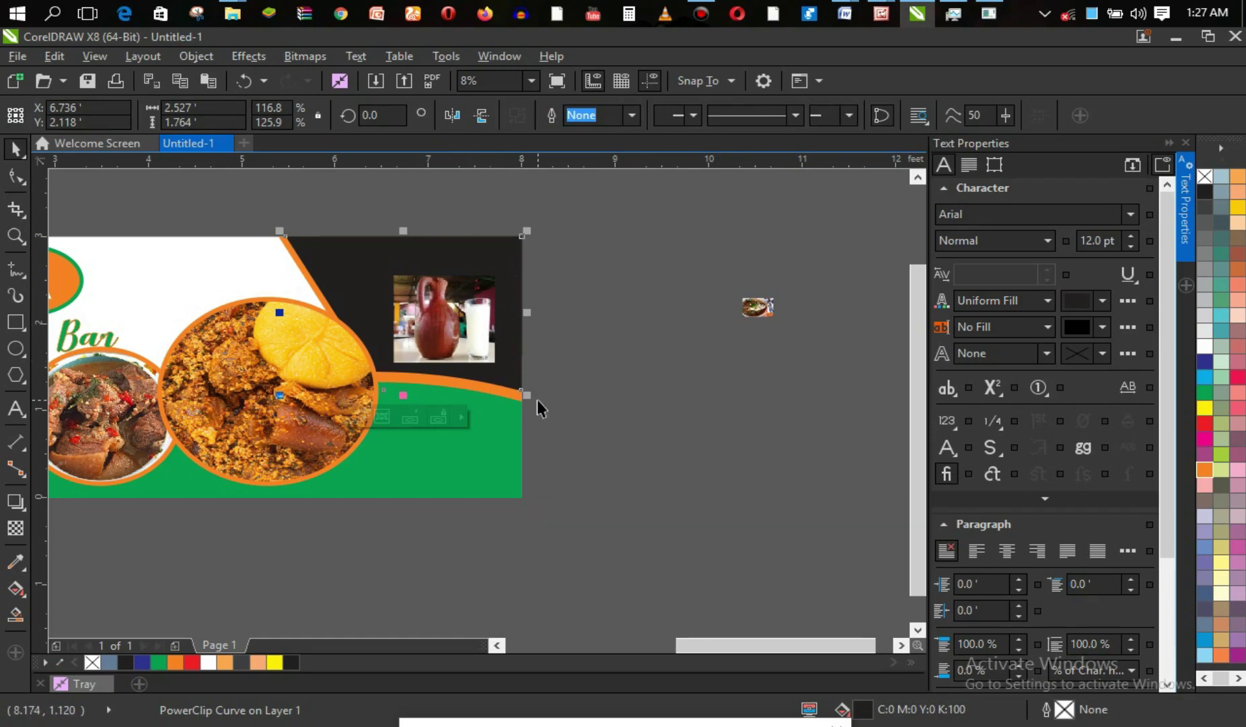
pyautogui.moveTo(527, 396); pyautogui.dragTo(554, 413)
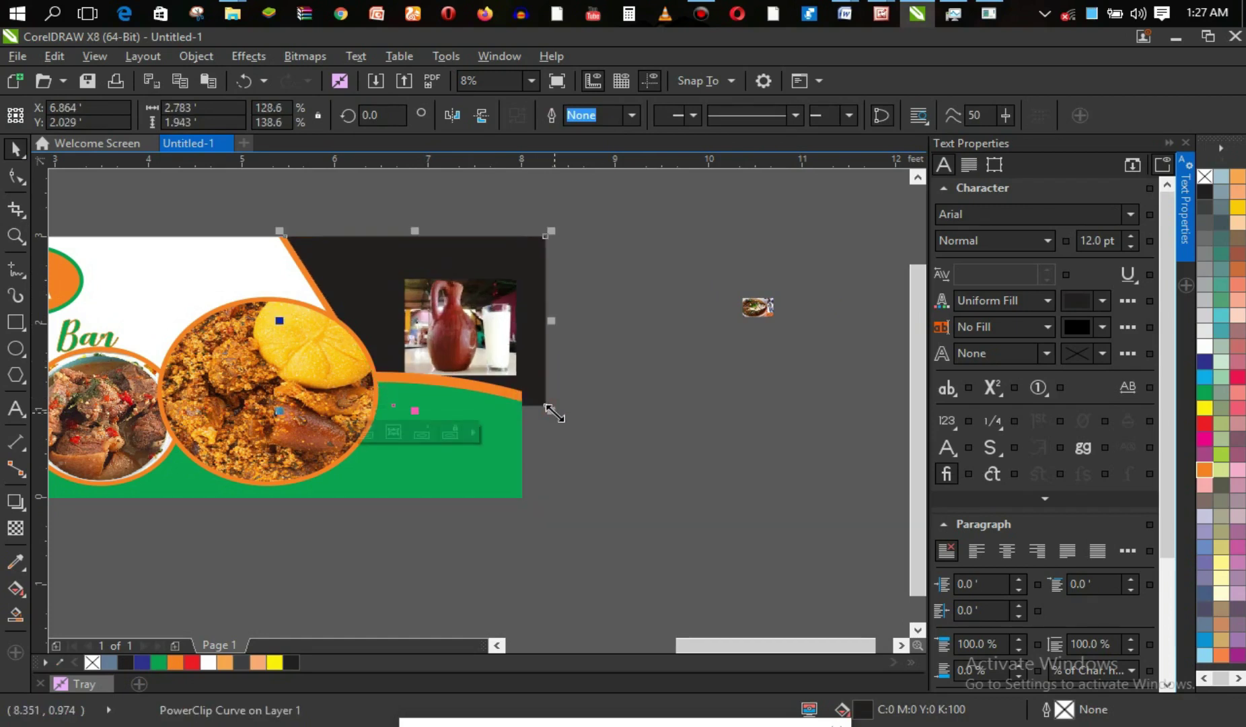
pyautogui.hotkey('ctrl', 'z')
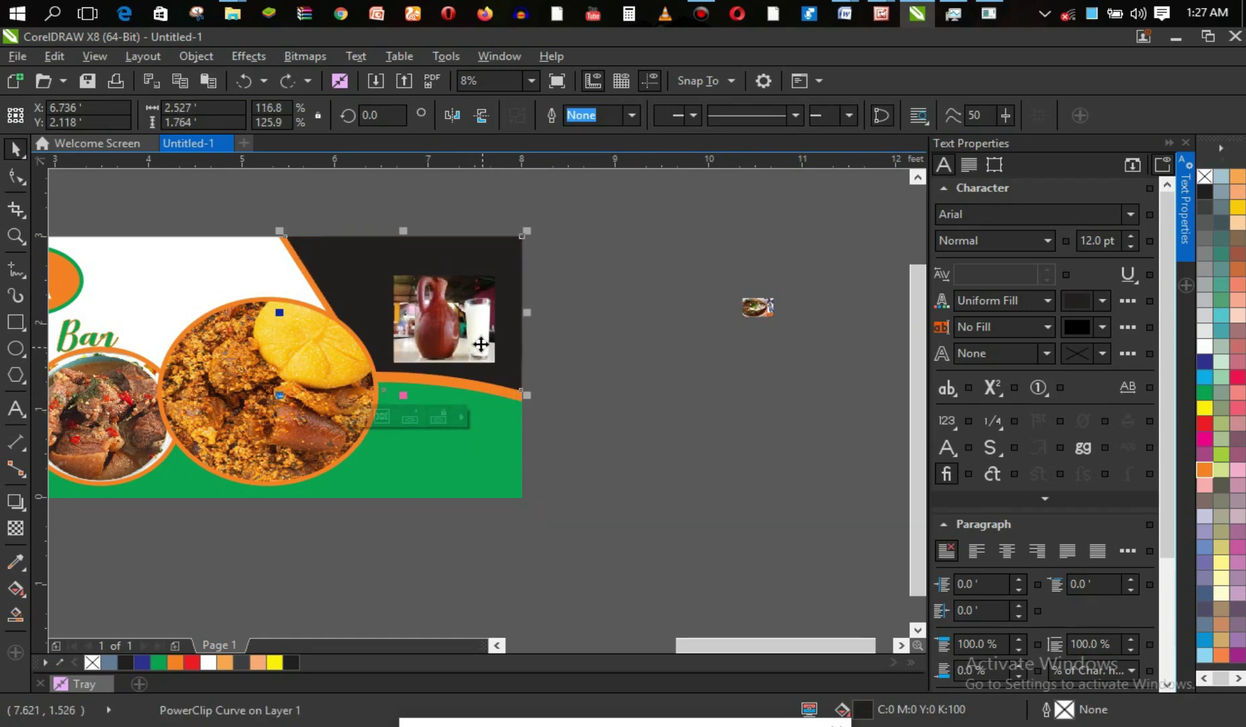
pyautogui.click(474, 331)
pyautogui.click(475, 330)
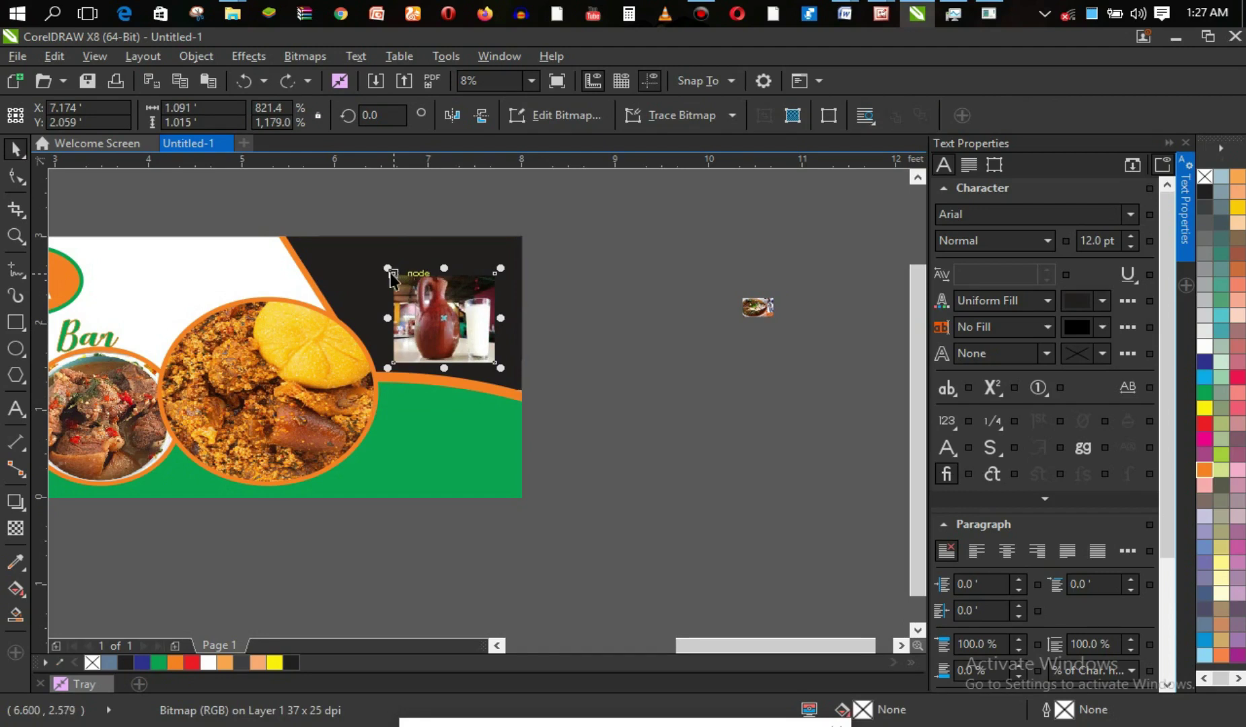
pyautogui.moveTo(388, 268); pyautogui.dragTo(329, 249)
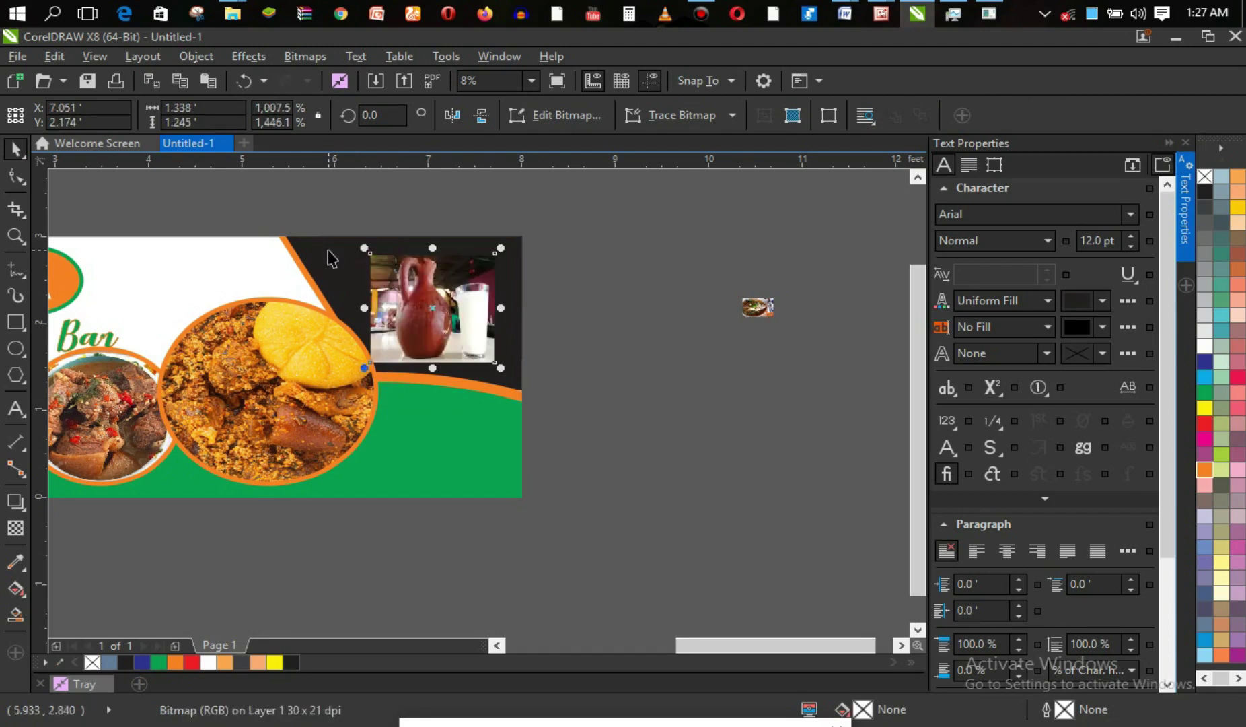
pyautogui.click(463, 297)
pyautogui.click(462, 299)
pyautogui.hotkey('ctrl', 'z')
pyautogui.hotkey('ctrl', 'z')
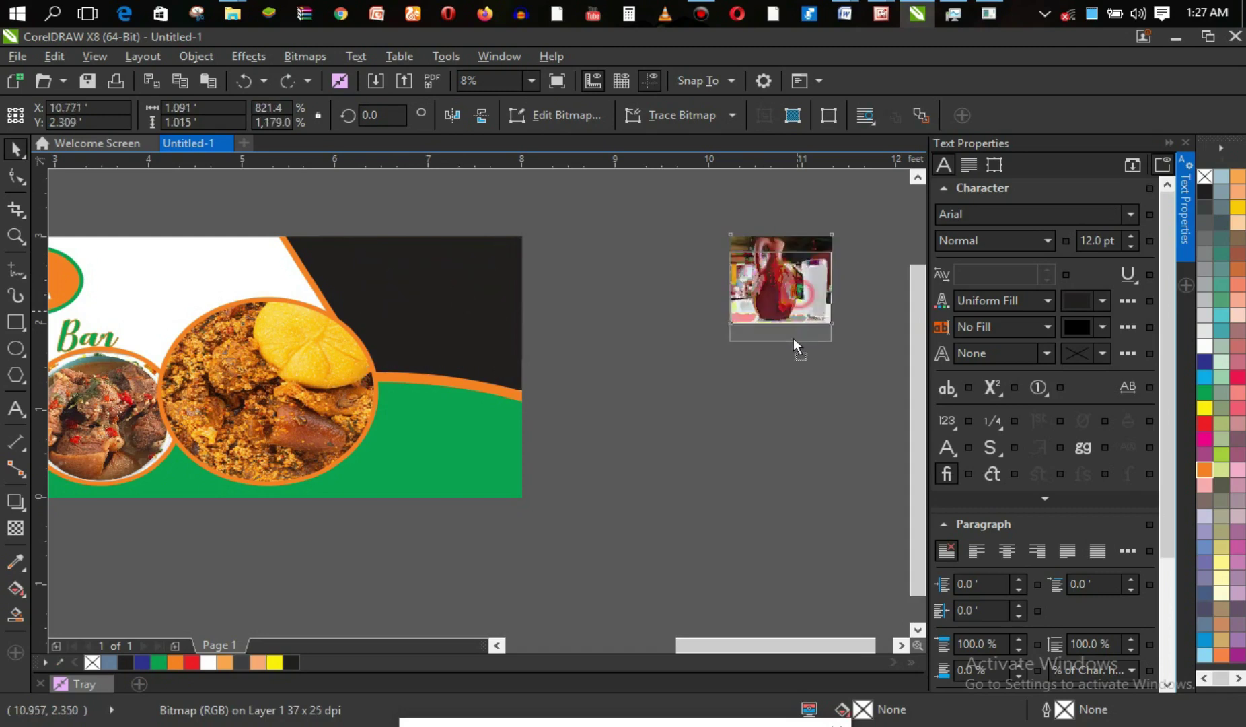
# Move the palm-wine photo lower and enlarge the soup photo about 2.7 times, widening it leftward.
pyautogui.moveTo(793, 338); pyautogui.dragTo(757, 479)
pyautogui.click(763, 310)
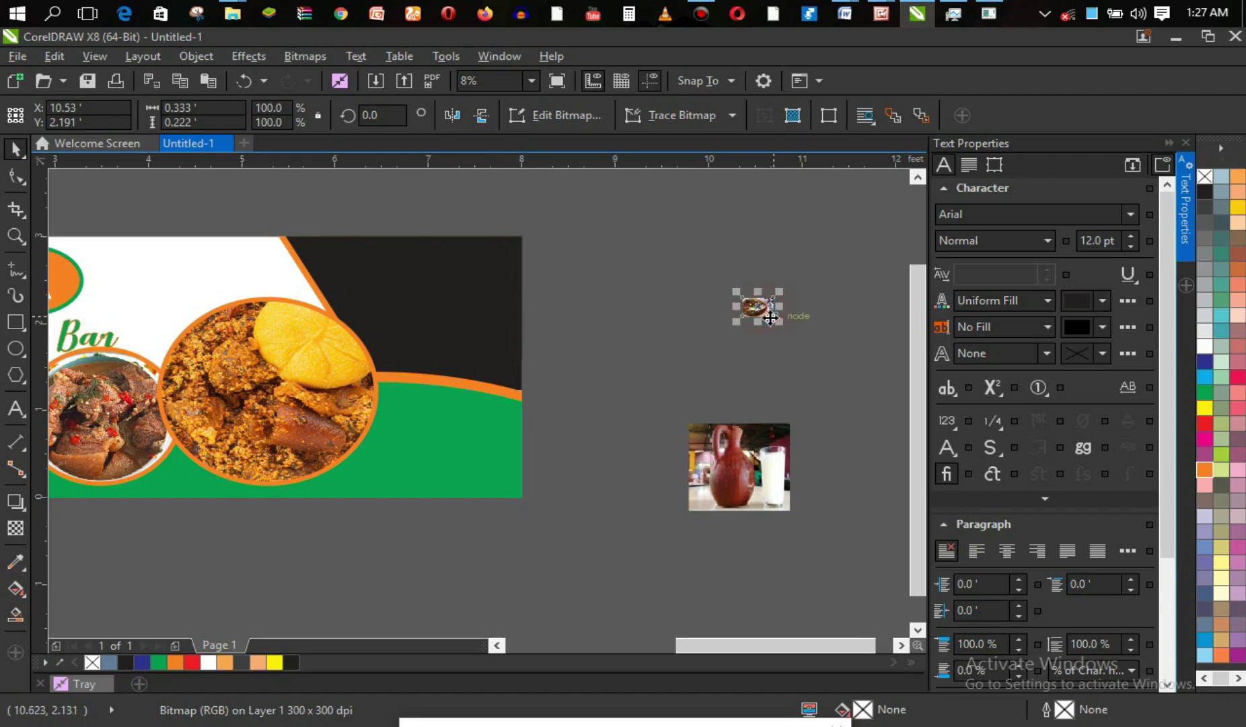
pyautogui.moveTo(778, 319); pyautogui.dragTo(785, 382)
pyautogui.moveTo(736, 336); pyautogui.dragTo(720, 338)
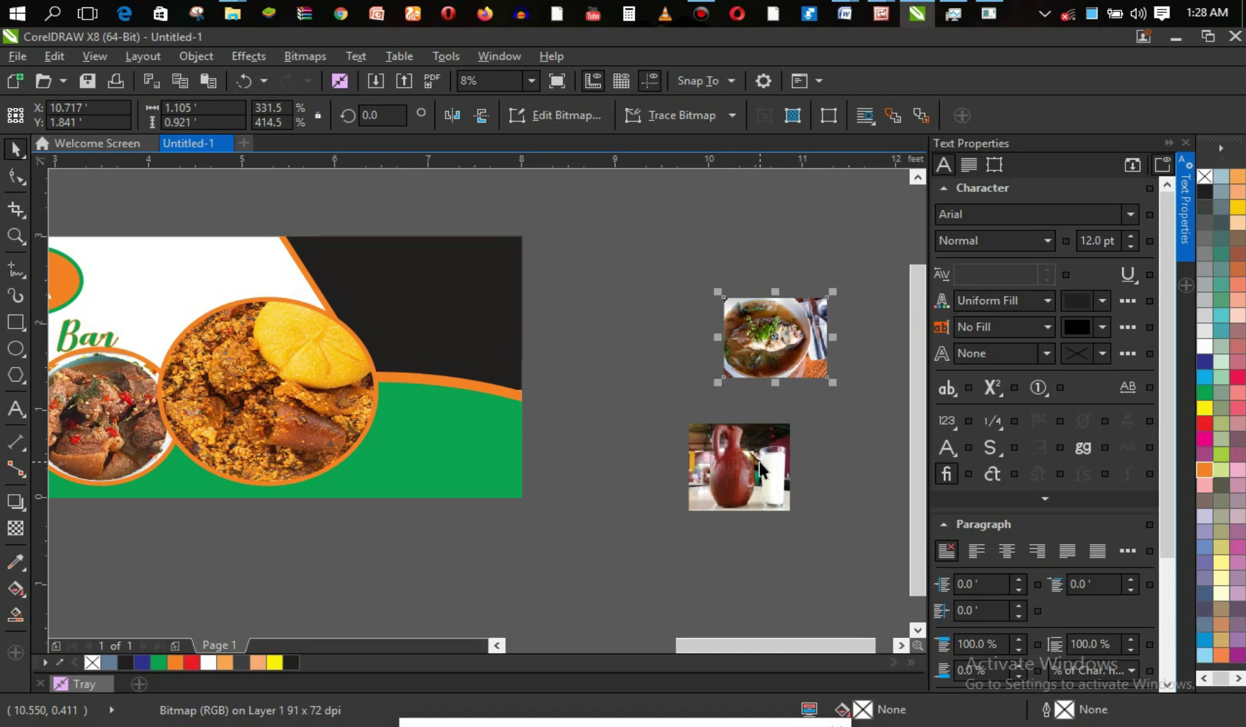
# Deselect the soup photo, preview the File Explorer folder windows, then select the palm-wine photo.
pyautogui.click(584, 337)
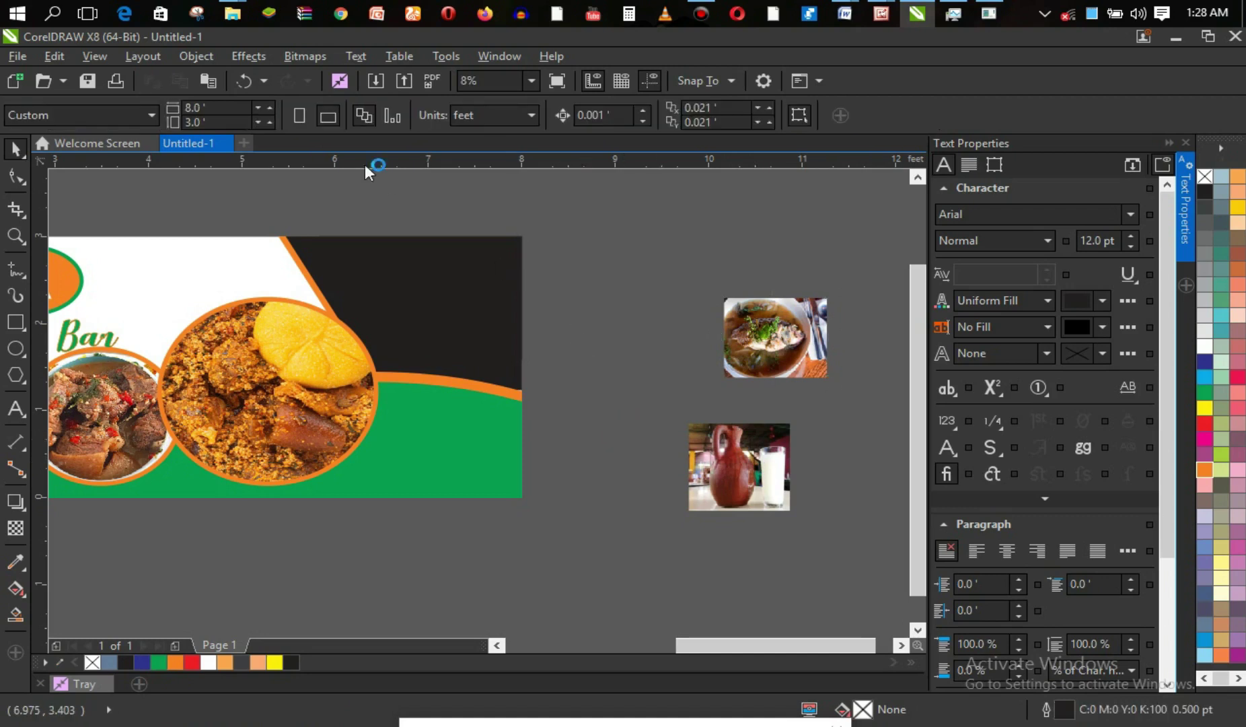
pyautogui.moveTo(232, 13)
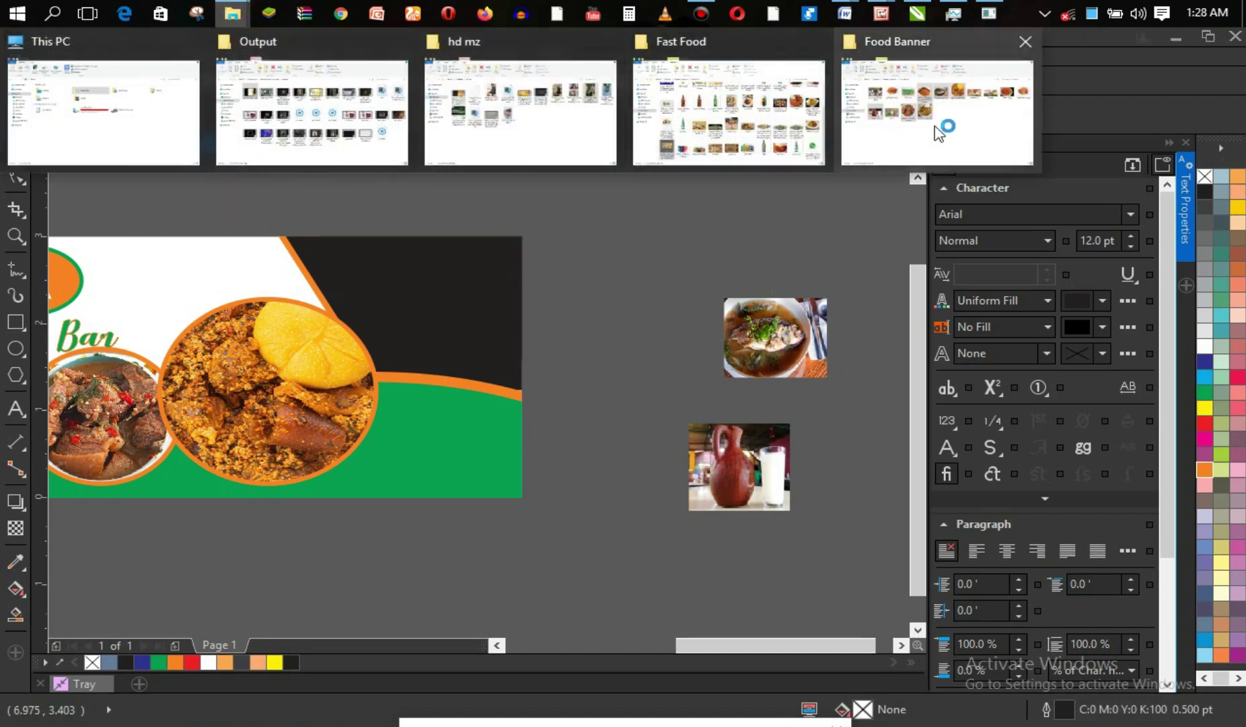
pyautogui.moveTo(942, 132)
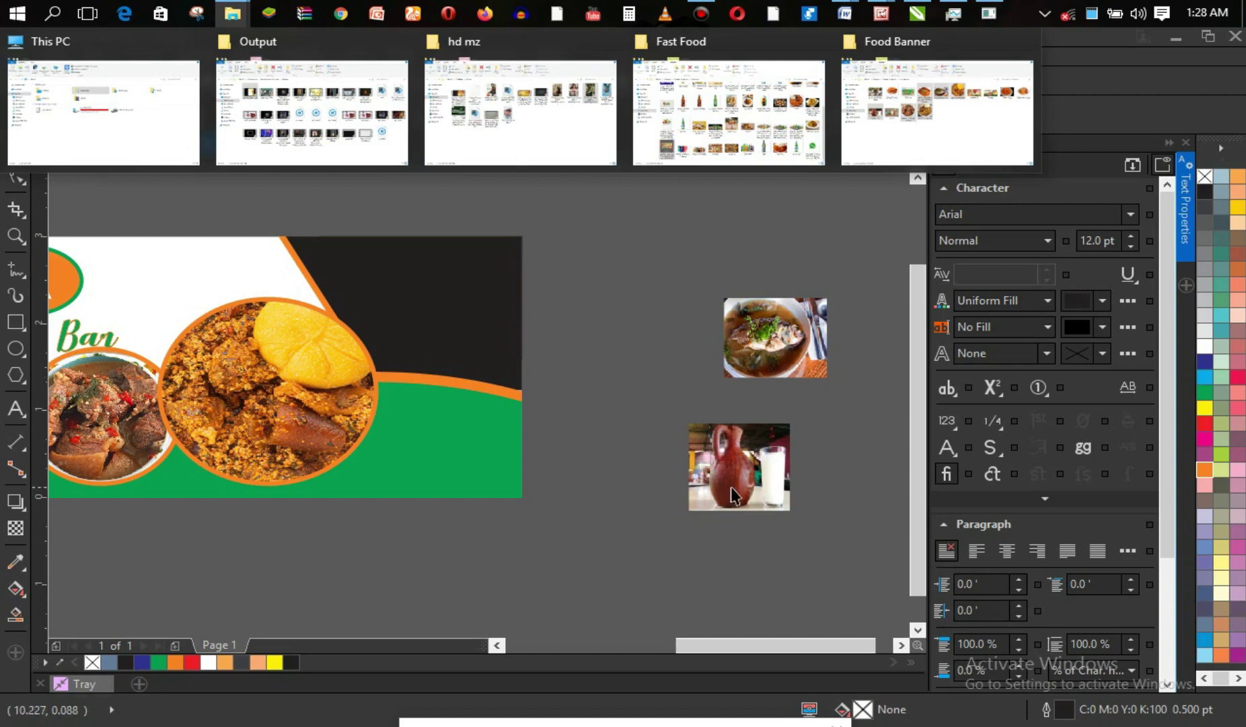
pyautogui.click(752, 473)
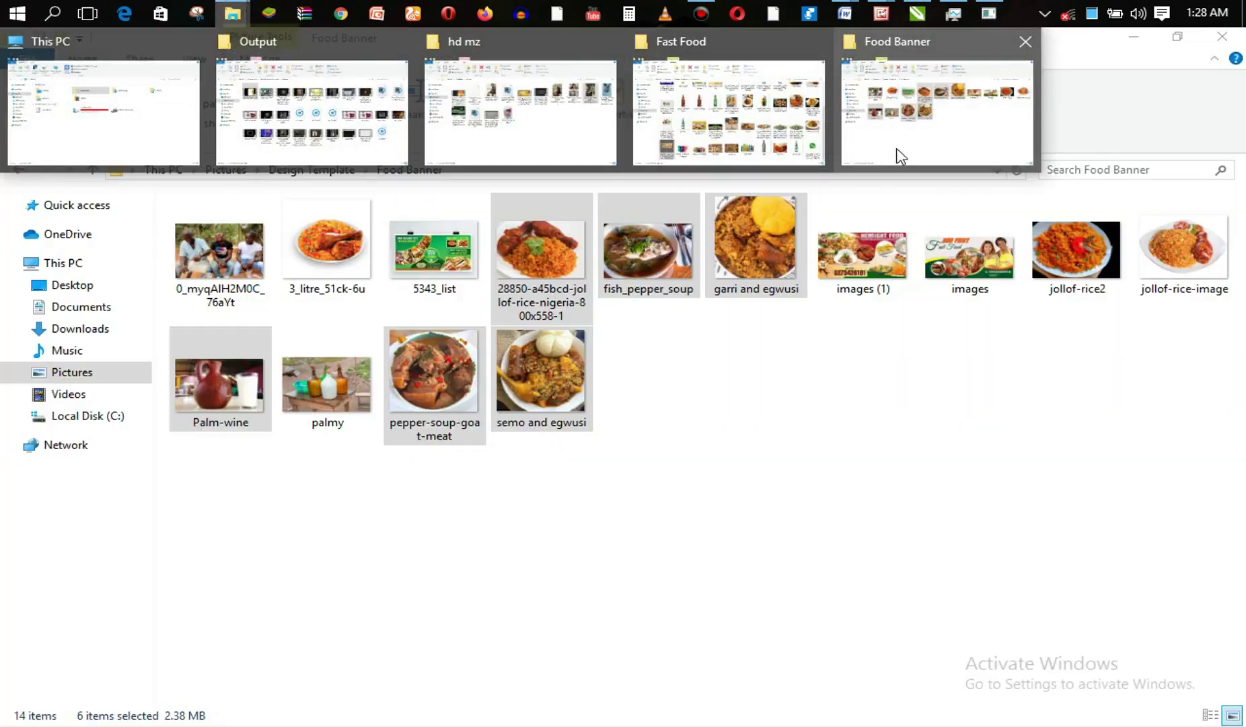
# Drag the palmy bottles photo from the Food Banner folder into the CorelDRAW drawing.
pyautogui.click(896, 151)
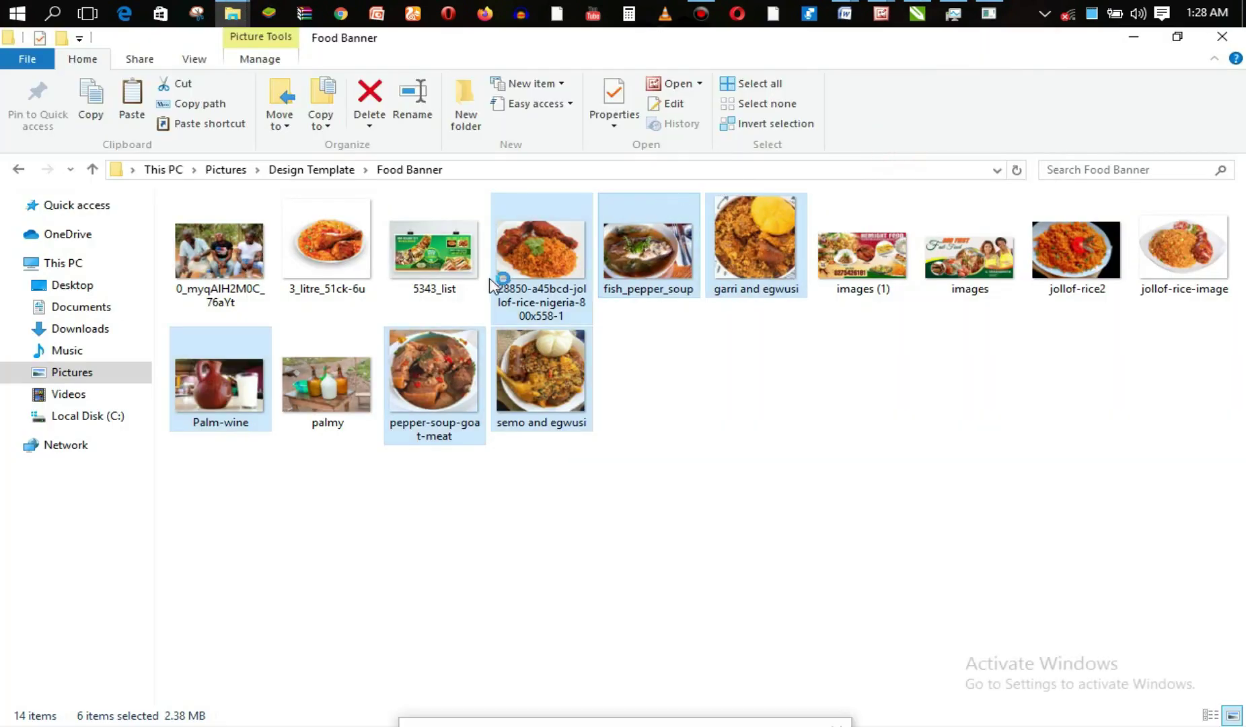
pyautogui.click(353, 371)
pyautogui.moveTo(463, 299); pyautogui.dragTo(621, 236)
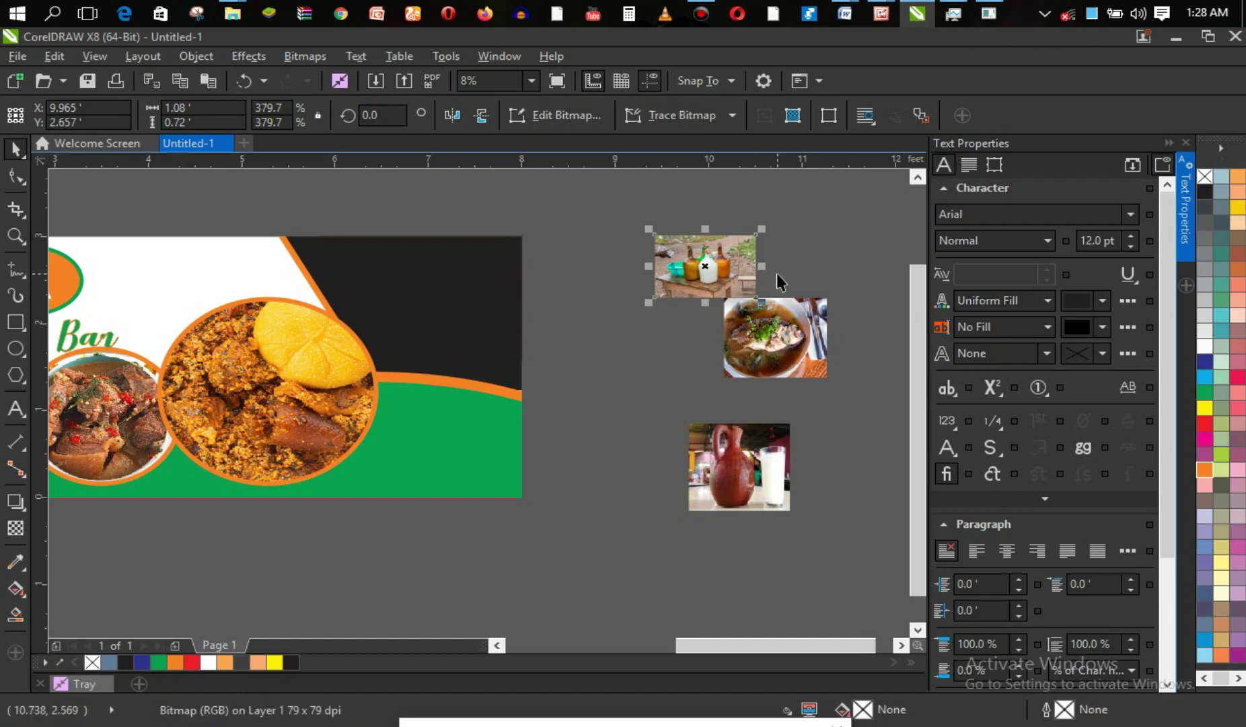
# Enlarge the palmy bottles photo and move it toward the banner's dark panel.
pyautogui.moveTo(760, 305); pyautogui.dragTo(544, 375)
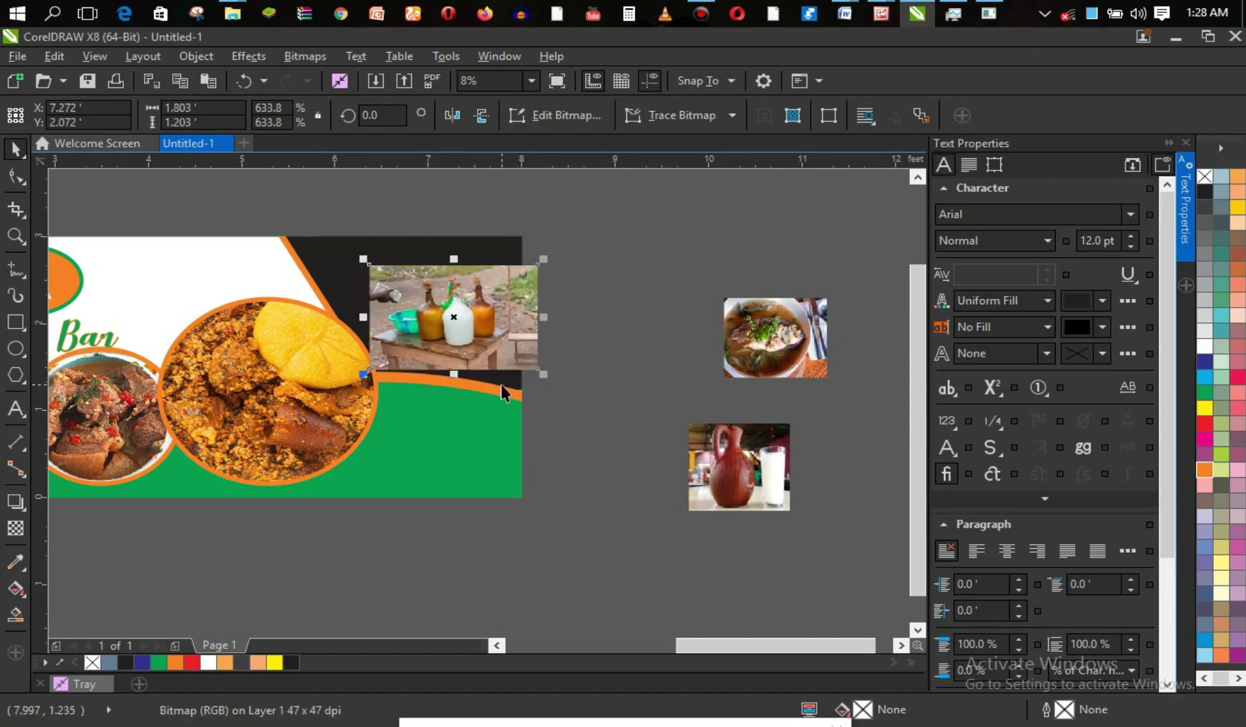
pyautogui.moveTo(454, 374); pyautogui.dragTo(453, 396)
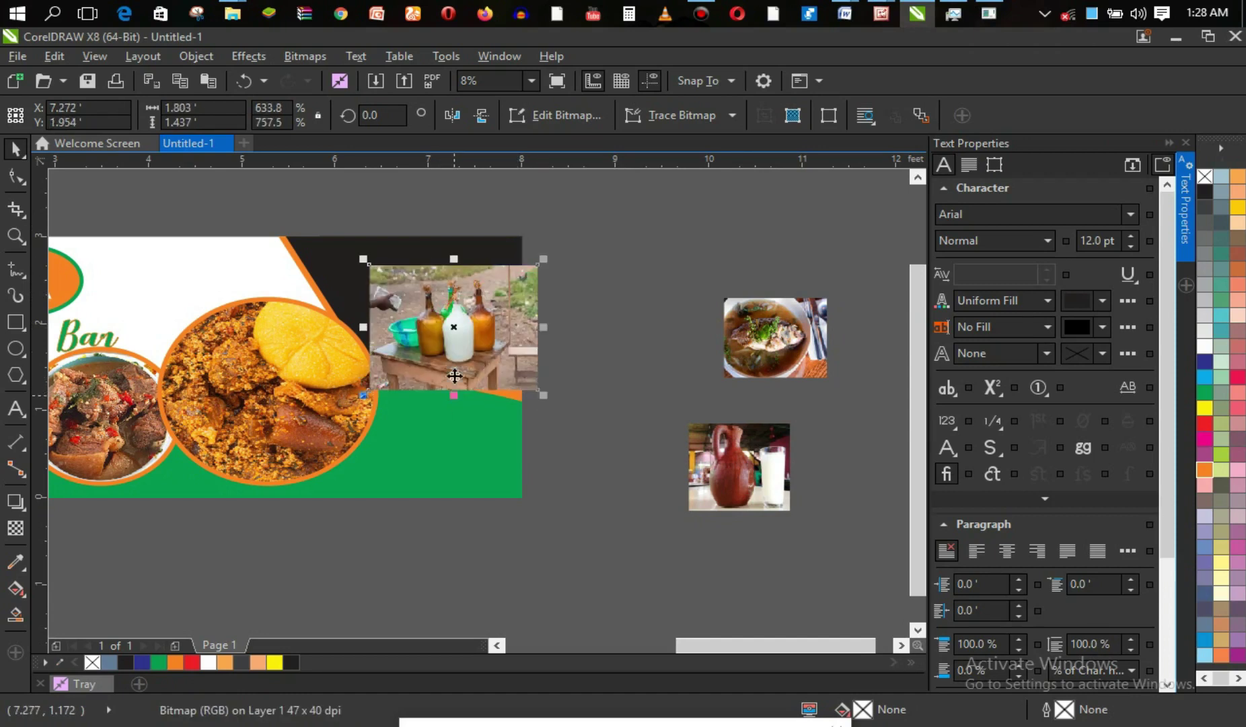
pyautogui.moveTo(364, 327); pyautogui.dragTo(328, 327)
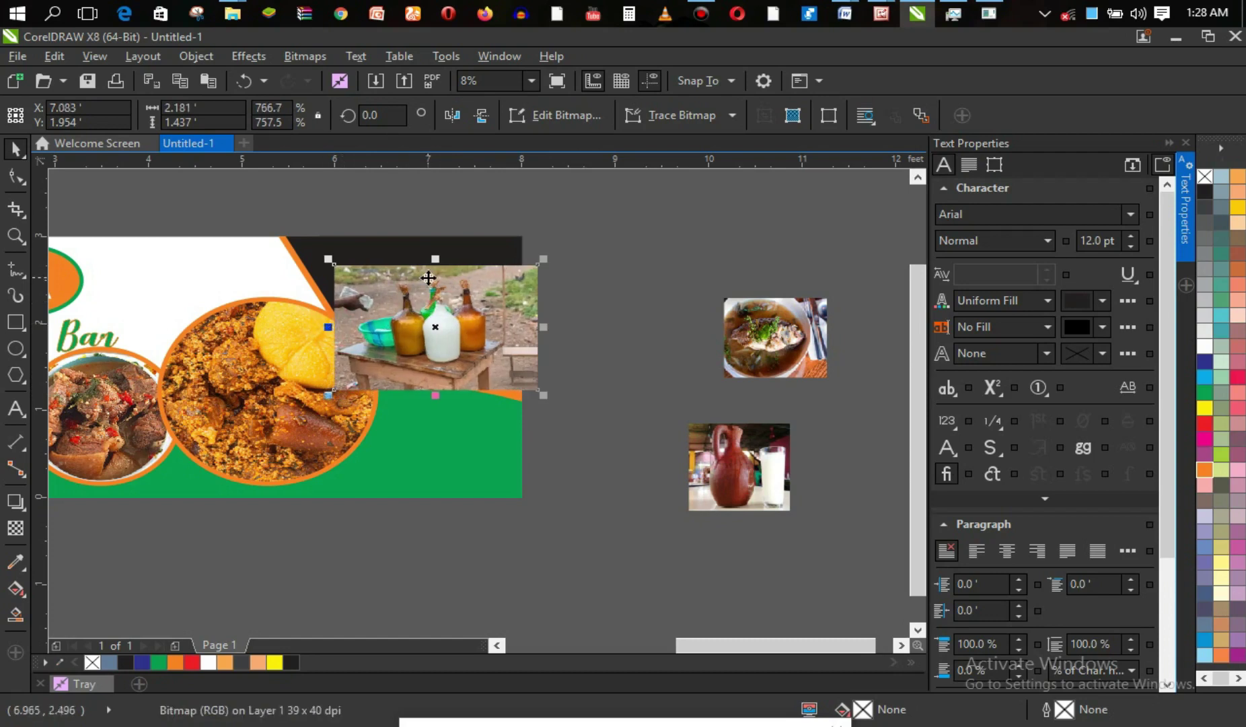
pyautogui.moveTo(475, 297)
pyautogui.mouseDown()
pyautogui.moveTo(599, 257)
pyautogui.moveTo(463, 293)
pyautogui.mouseUp()
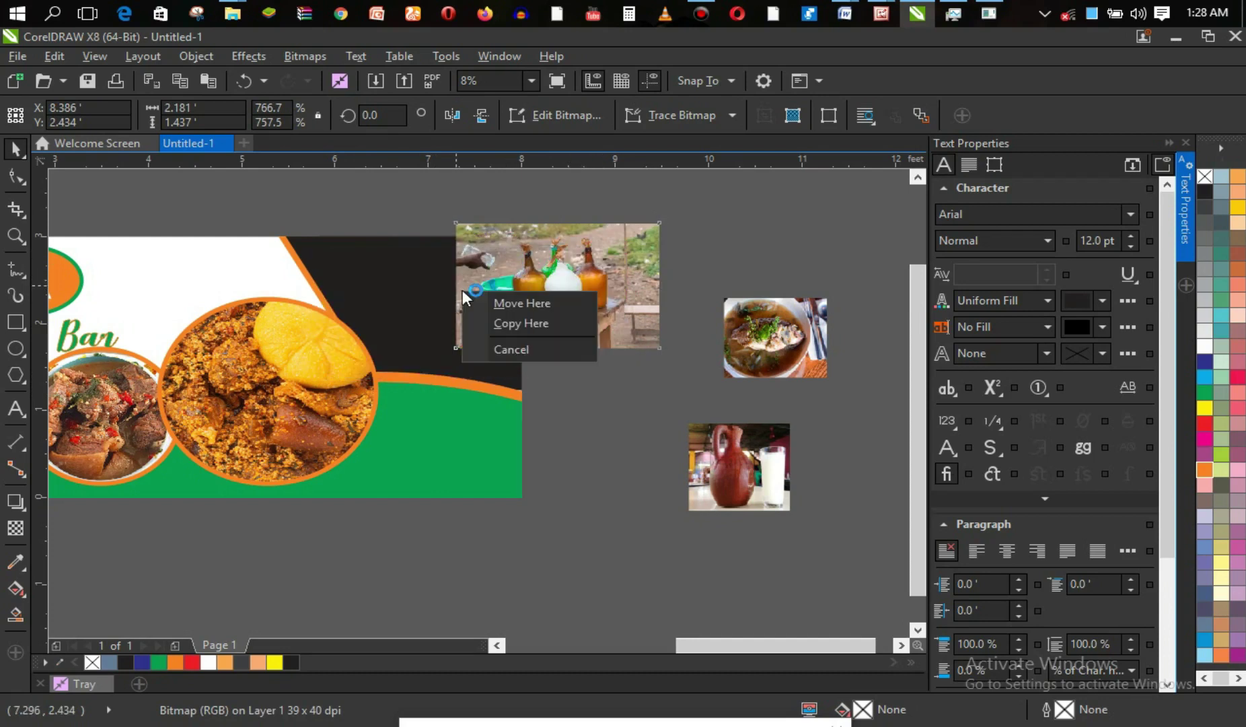
pyautogui.click(541, 351)
# PowerClip the bottles photo inside the upper-right dark panel and stretch it to fill.
pyautogui.moveTo(597, 310); pyautogui.dragTo(492, 296)
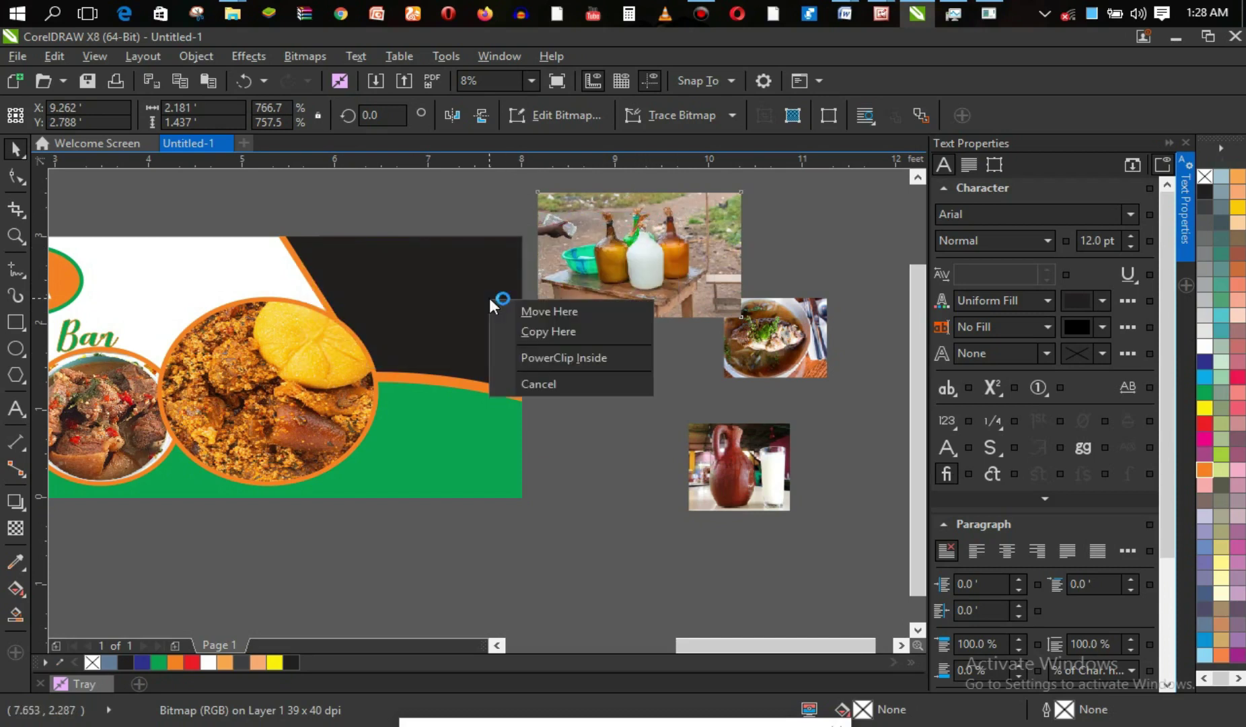
pyautogui.click(542, 356)
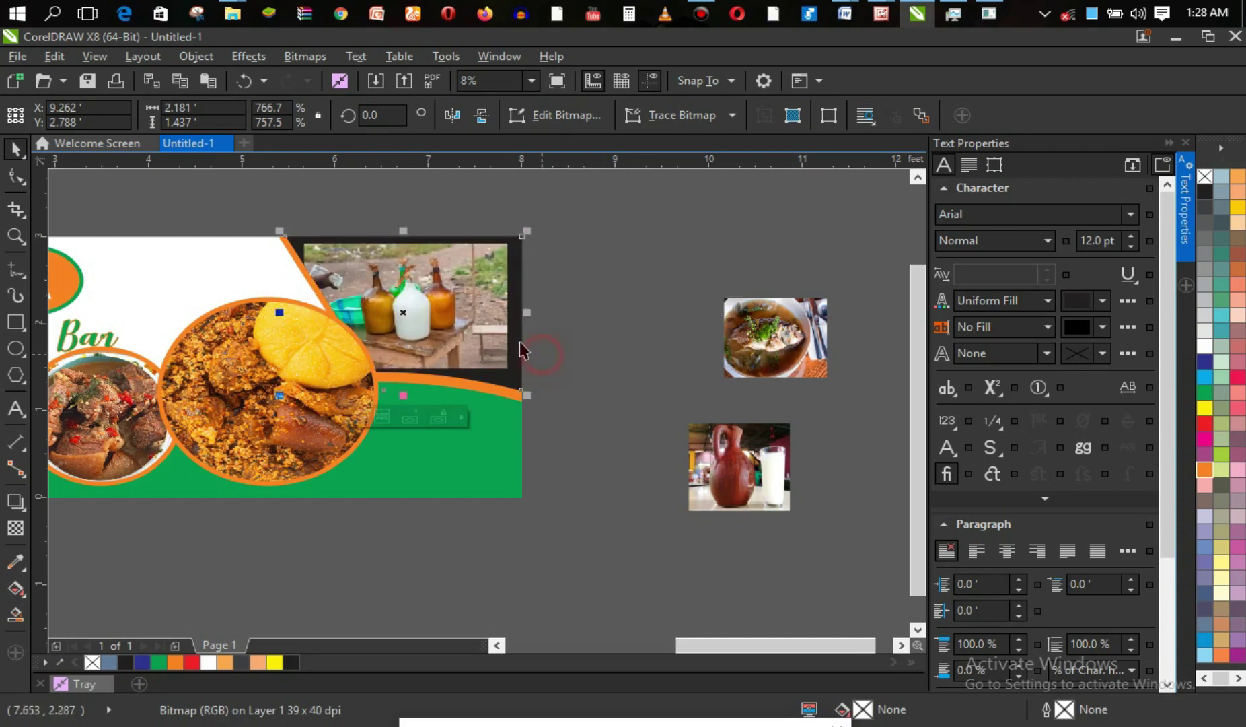
pyautogui.keyDown('ctrl'); pyautogui.click(485, 350); pyautogui.keyUp('ctrl')
pyautogui.moveTo(515, 378); pyautogui.dragTo(555, 403)
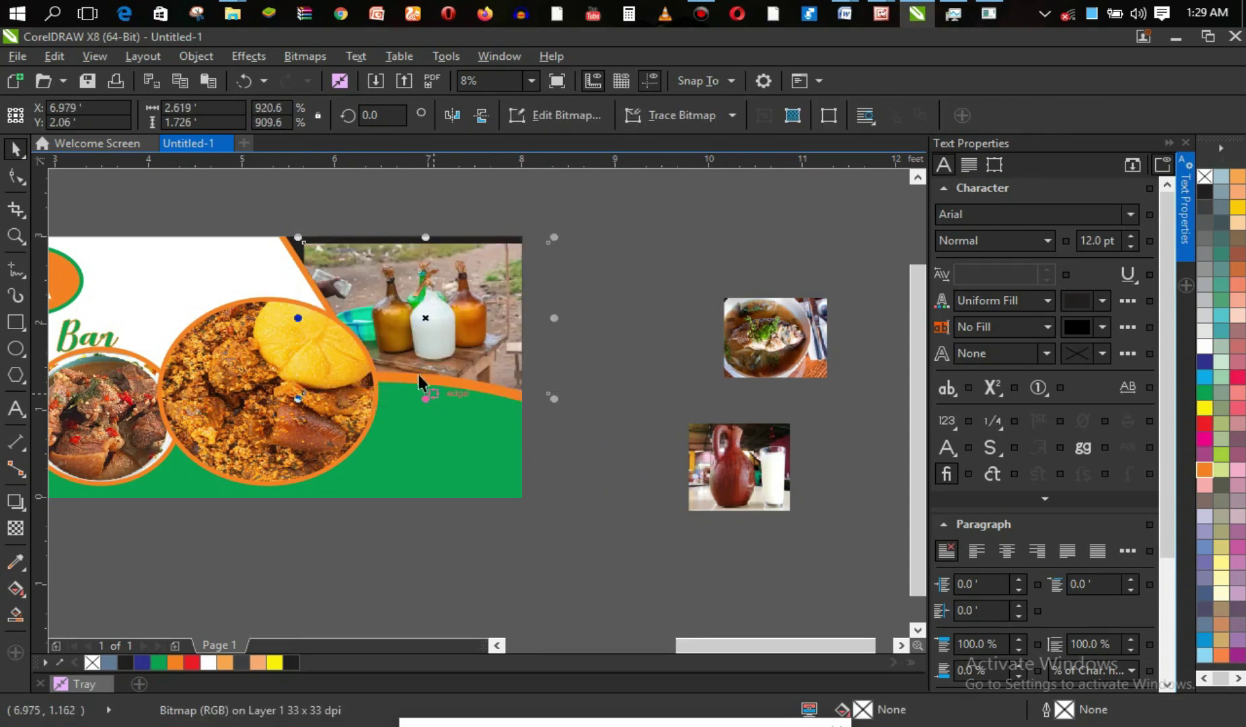
pyautogui.moveTo(295, 235); pyautogui.dragTo(284, 230)
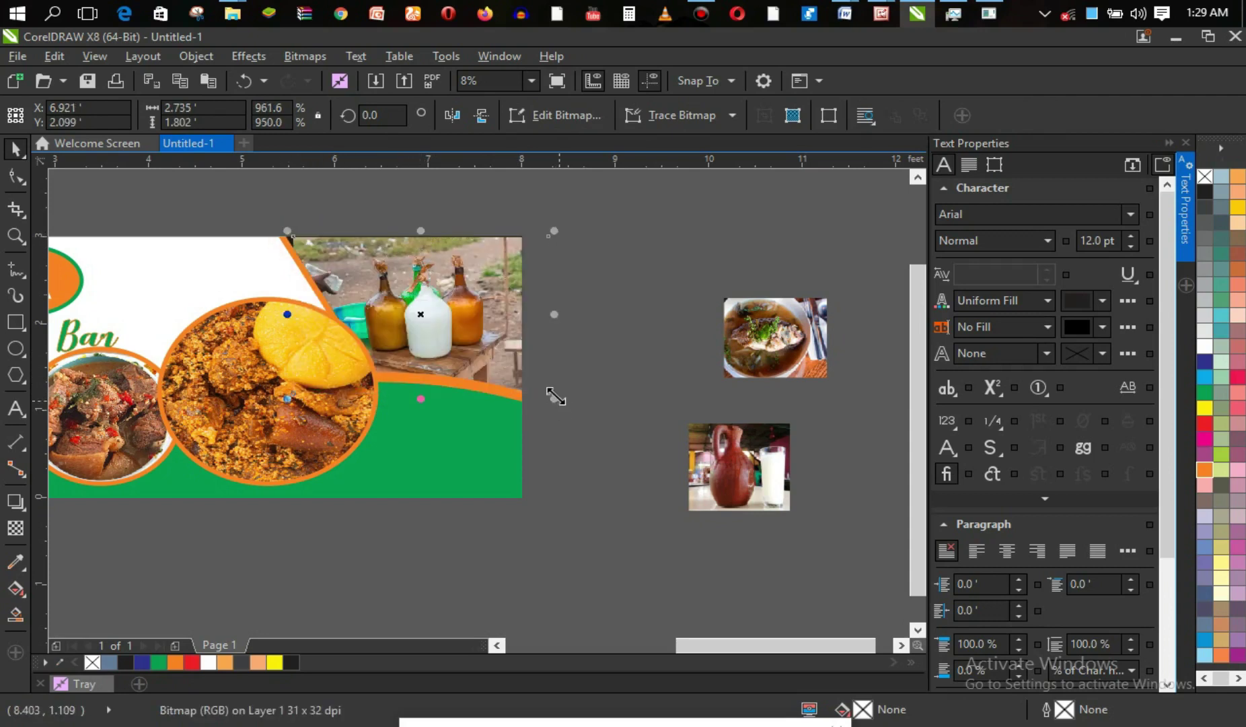
pyautogui.moveTo(422, 232); pyautogui.dragTo(421, 219)
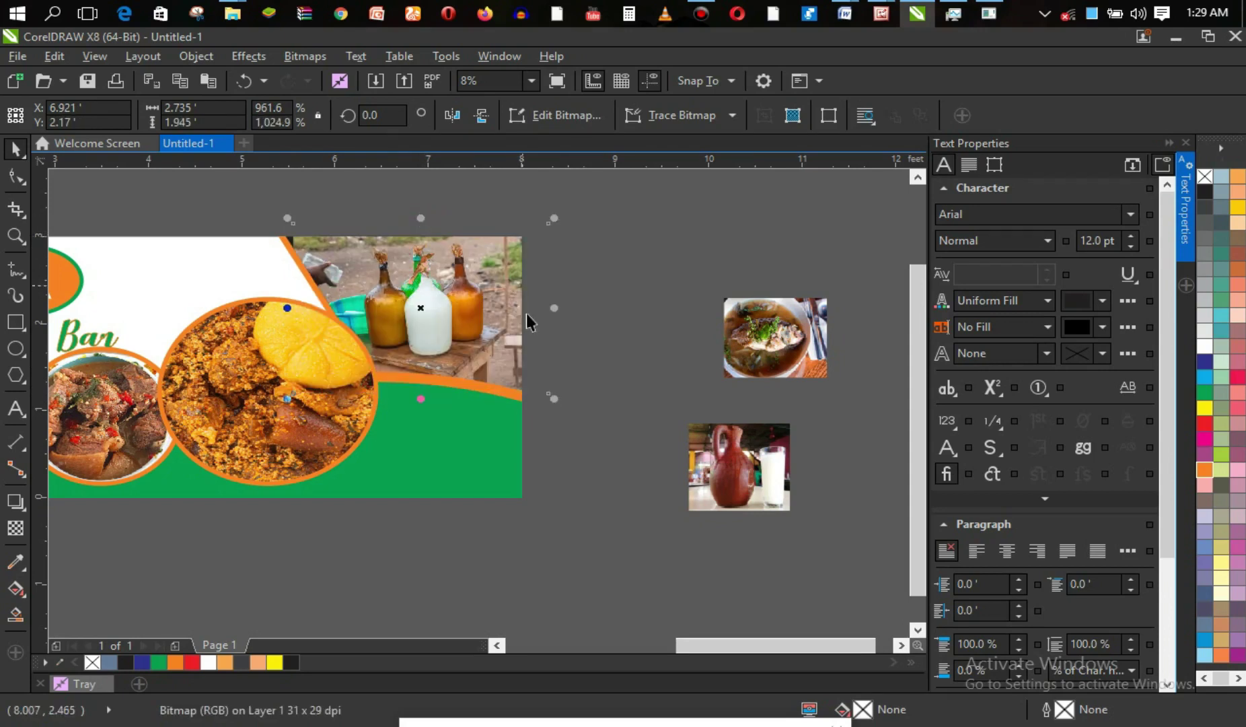
pyautogui.moveTo(422, 402); pyautogui.dragTo(423, 409)
pyautogui.click(586, 419)
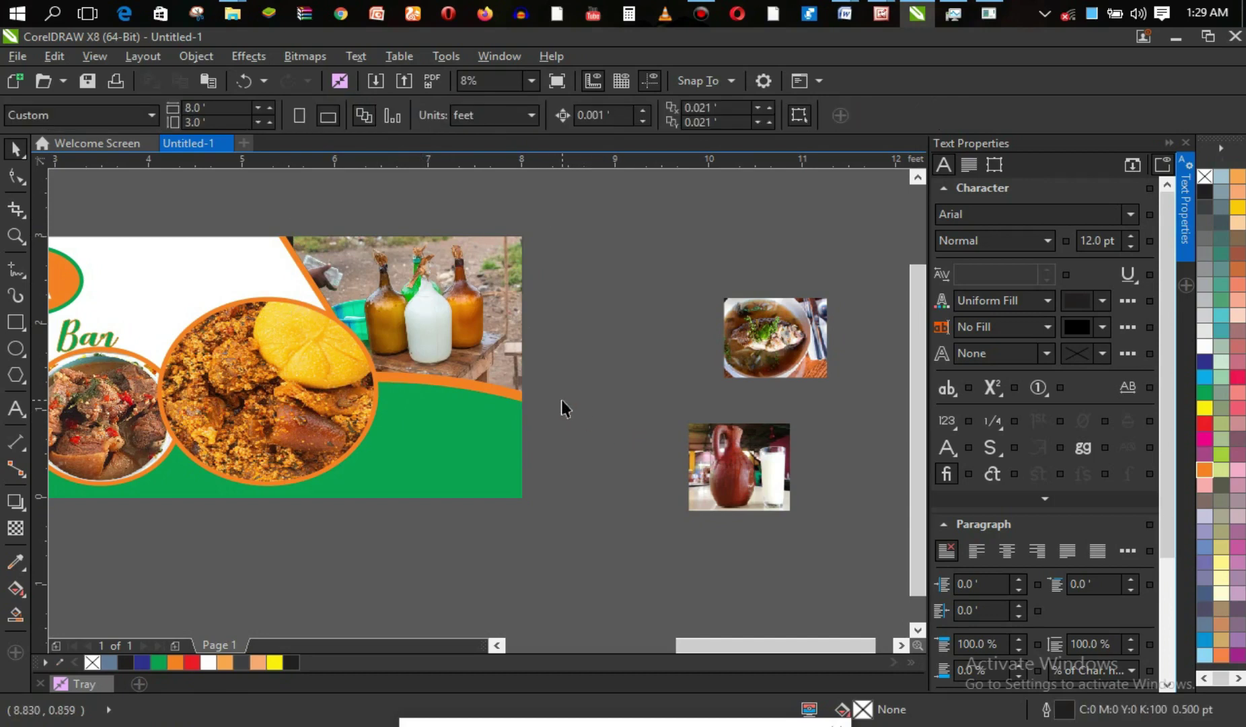
# Zoom out to the full page, then zoom in to fit the ONYE-NNA banner.
pyautogui.press('z')
pyautogui.press('F3')
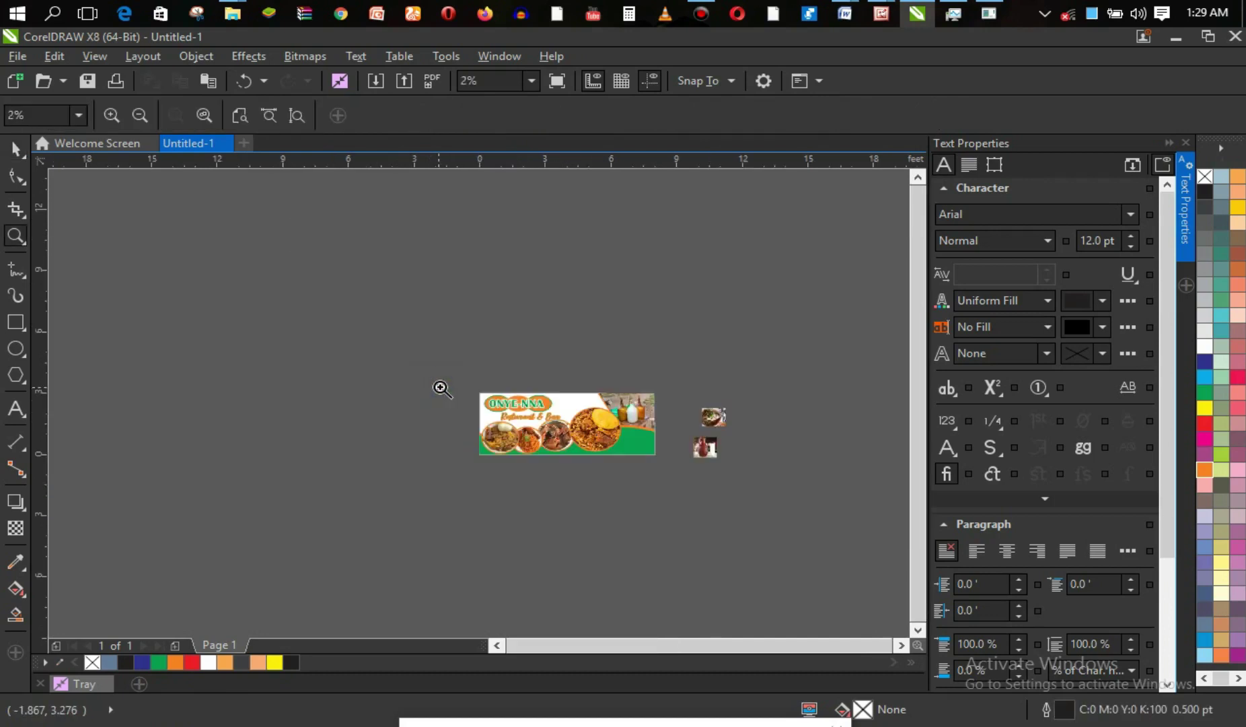
pyautogui.moveTo(454, 367); pyautogui.dragTo(661, 493)
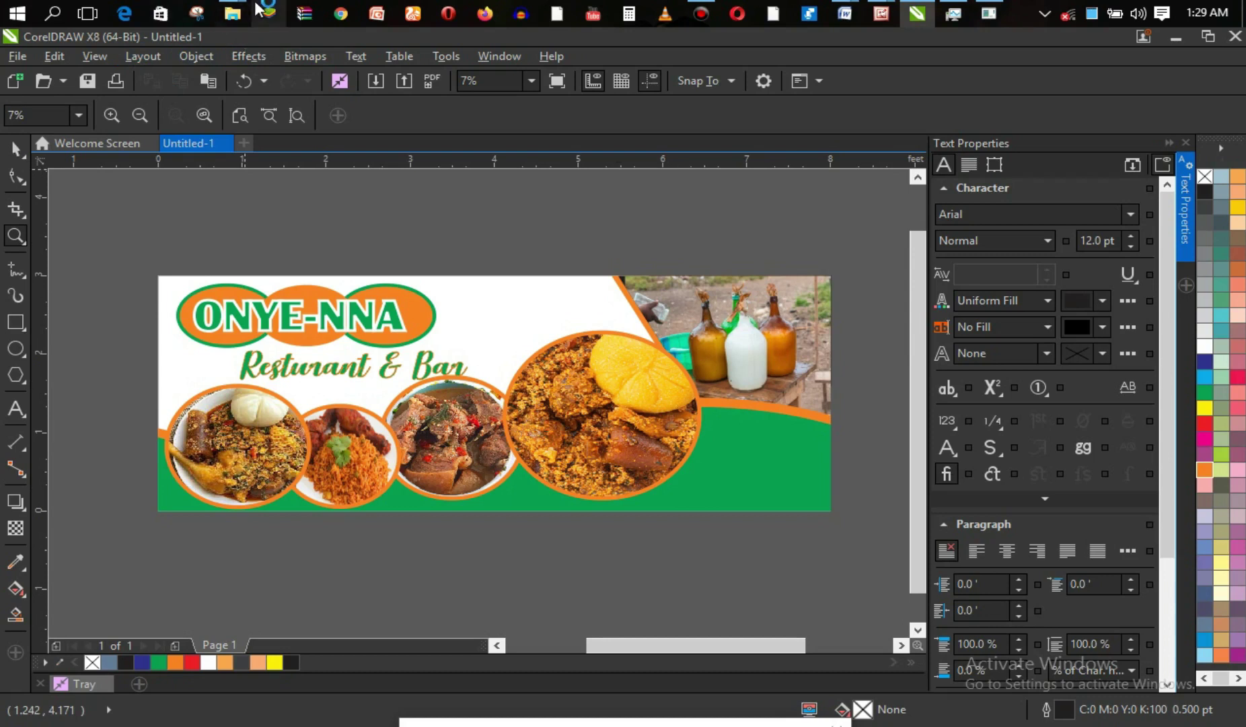
# Drag the Assorted Beer image from the Fast Food folder onto the banner's green corner.
pyautogui.moveTo(232, 12)
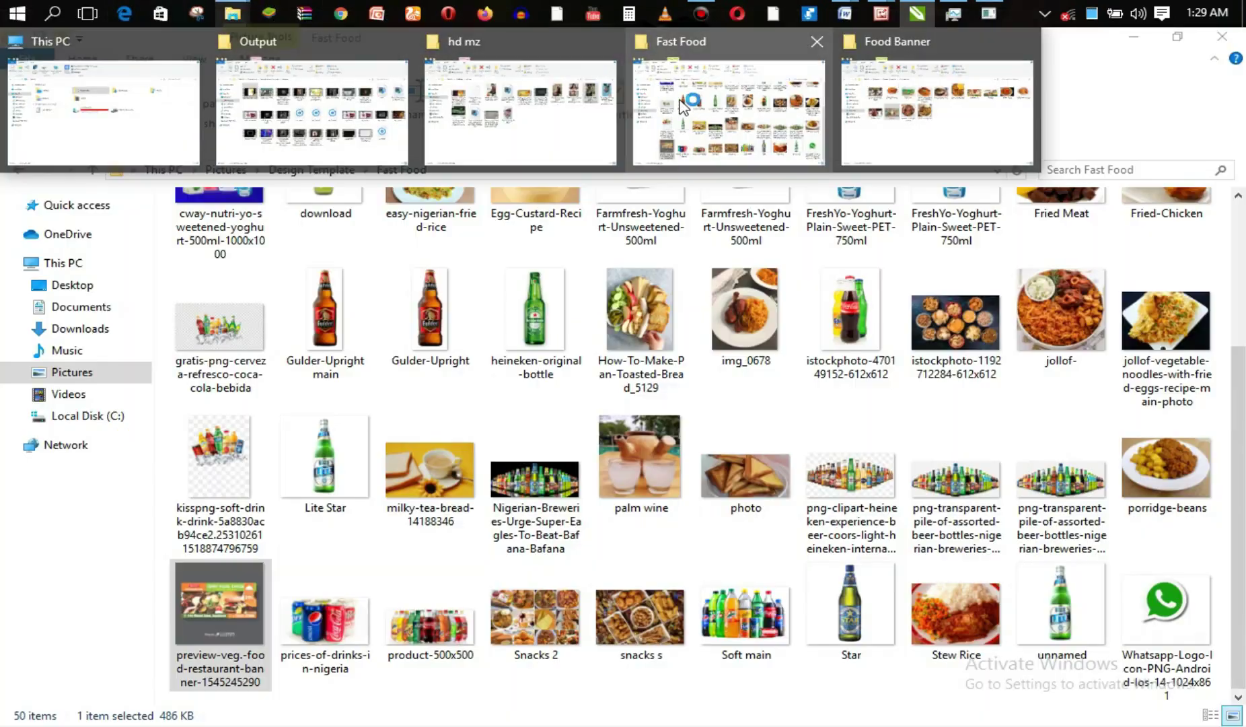
pyautogui.click(683, 104)
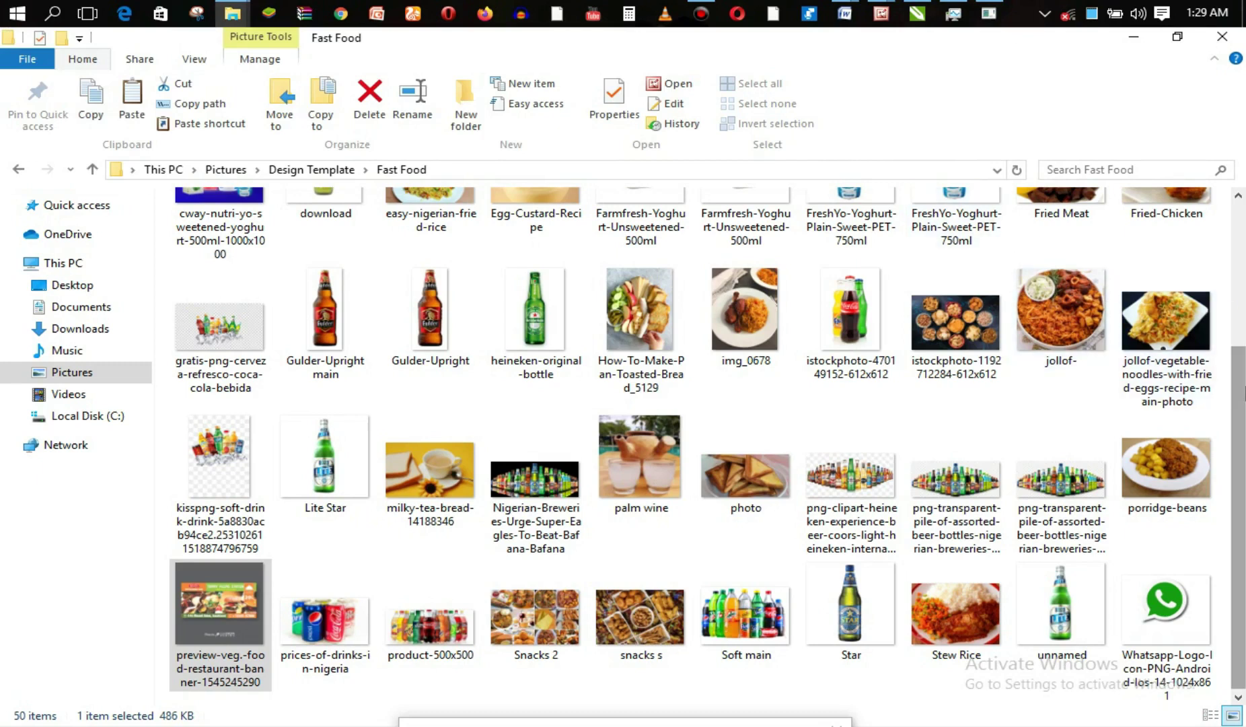
pyautogui.moveTo(1240, 434); pyautogui.dragTo(1243, 290)
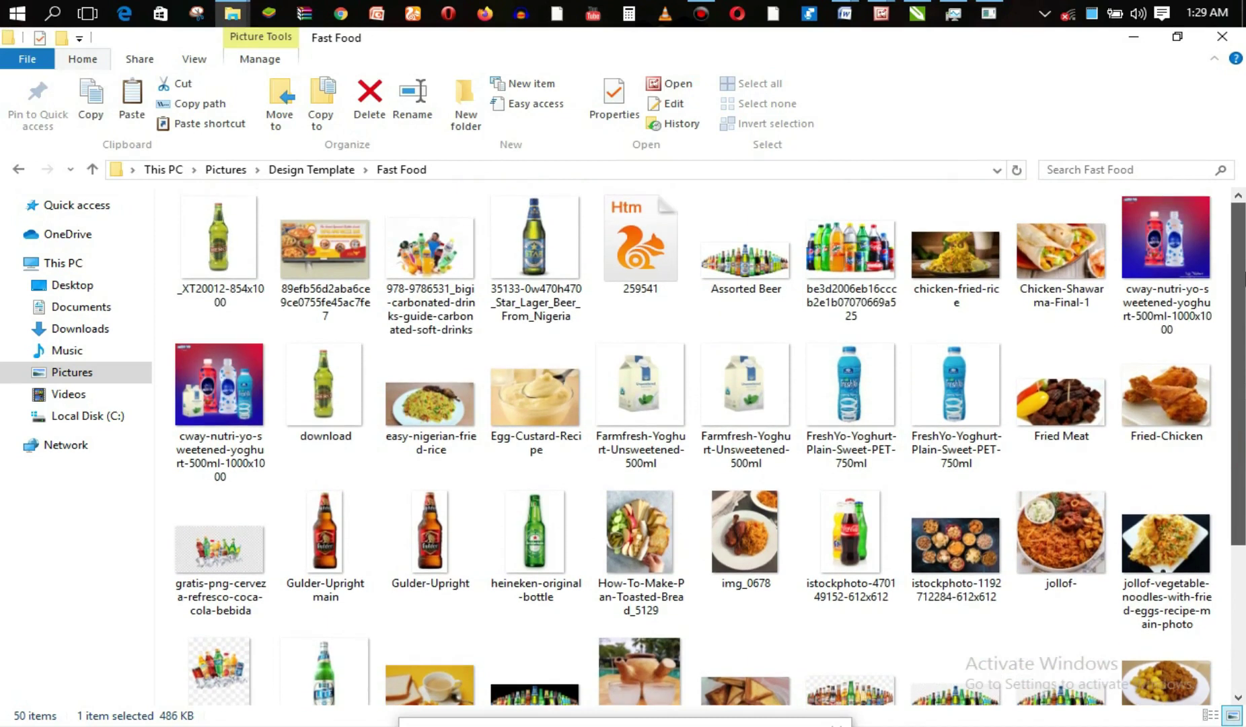
pyautogui.click(769, 269)
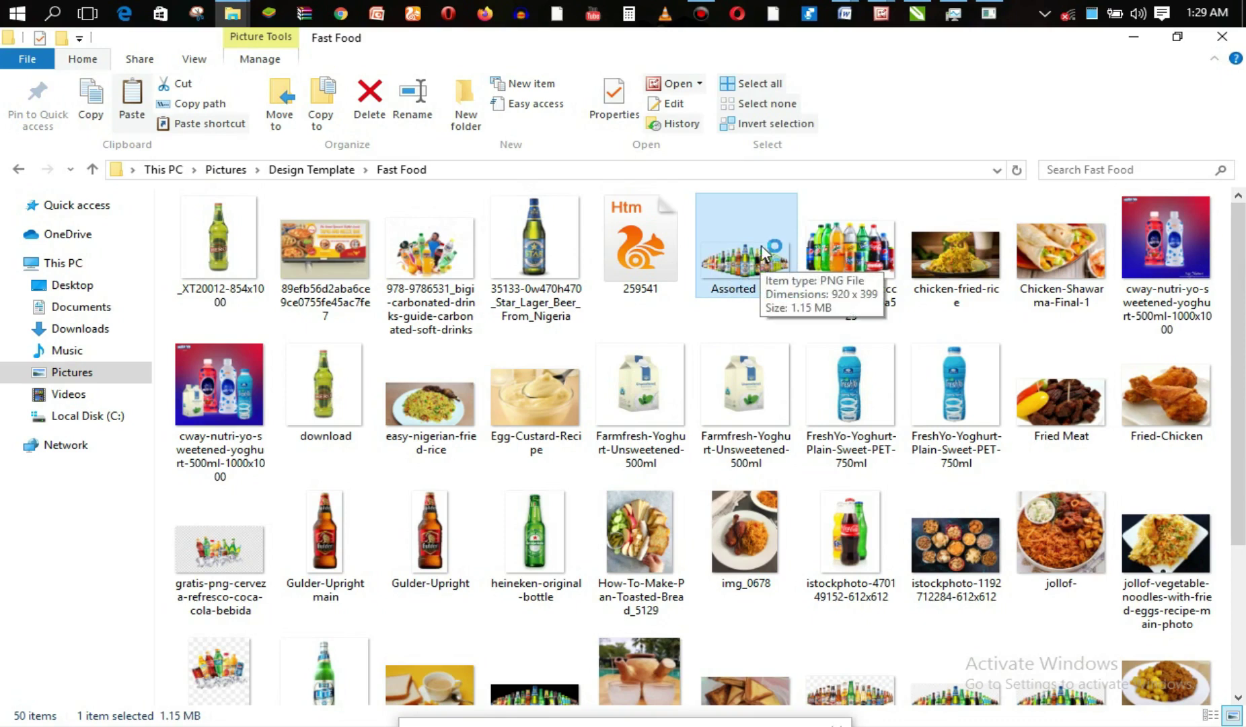
pyautogui.moveTo(769, 264); pyautogui.dragTo(566, 215)
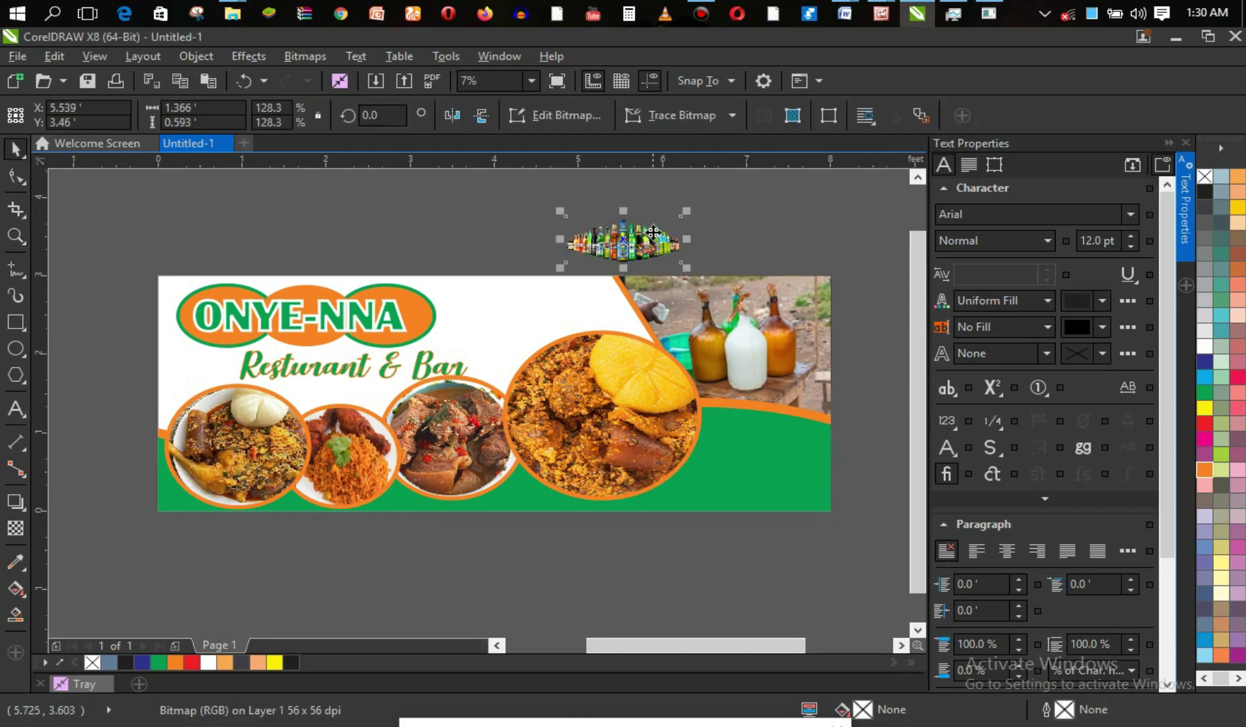
pyautogui.moveTo(698, 349); pyautogui.dragTo(754, 408)
# Stretch the beer photo wider on both sides to fill the green lower-right corner.
pyautogui.moveTo(819, 463); pyautogui.dragTo(836, 460)
pyautogui.moveTo(691, 458); pyautogui.dragTo(676, 460)
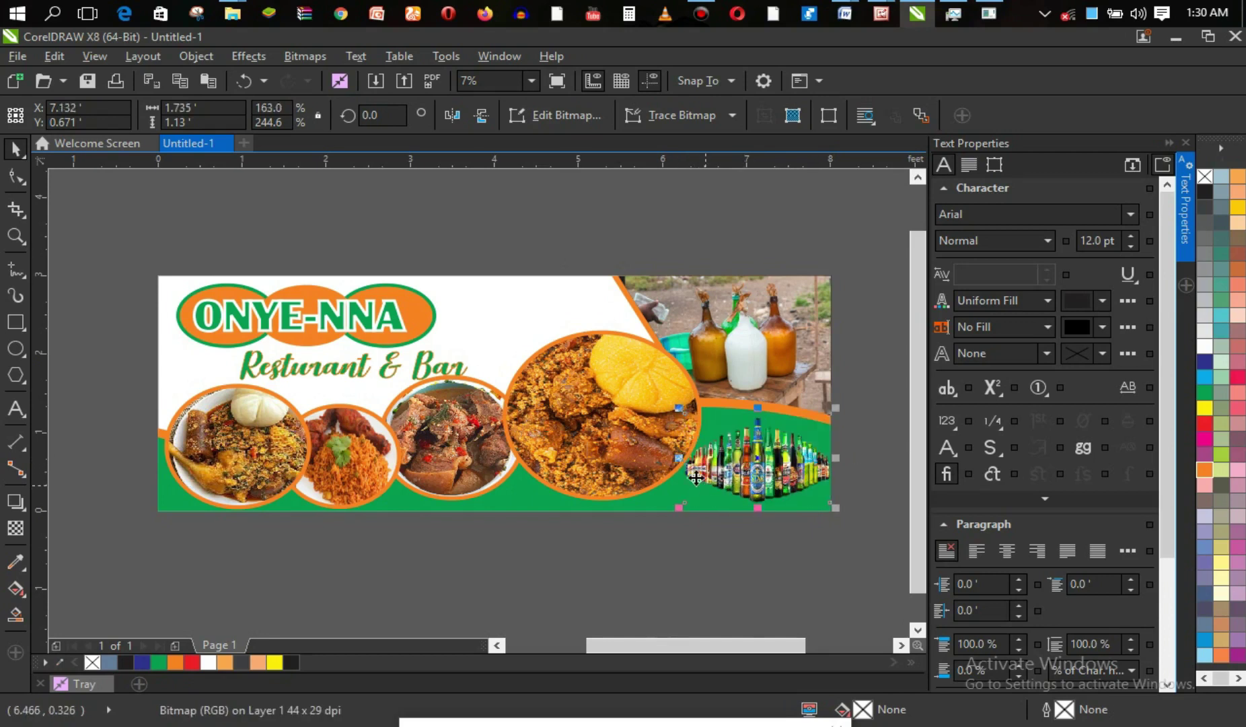
pyautogui.click(679, 458)
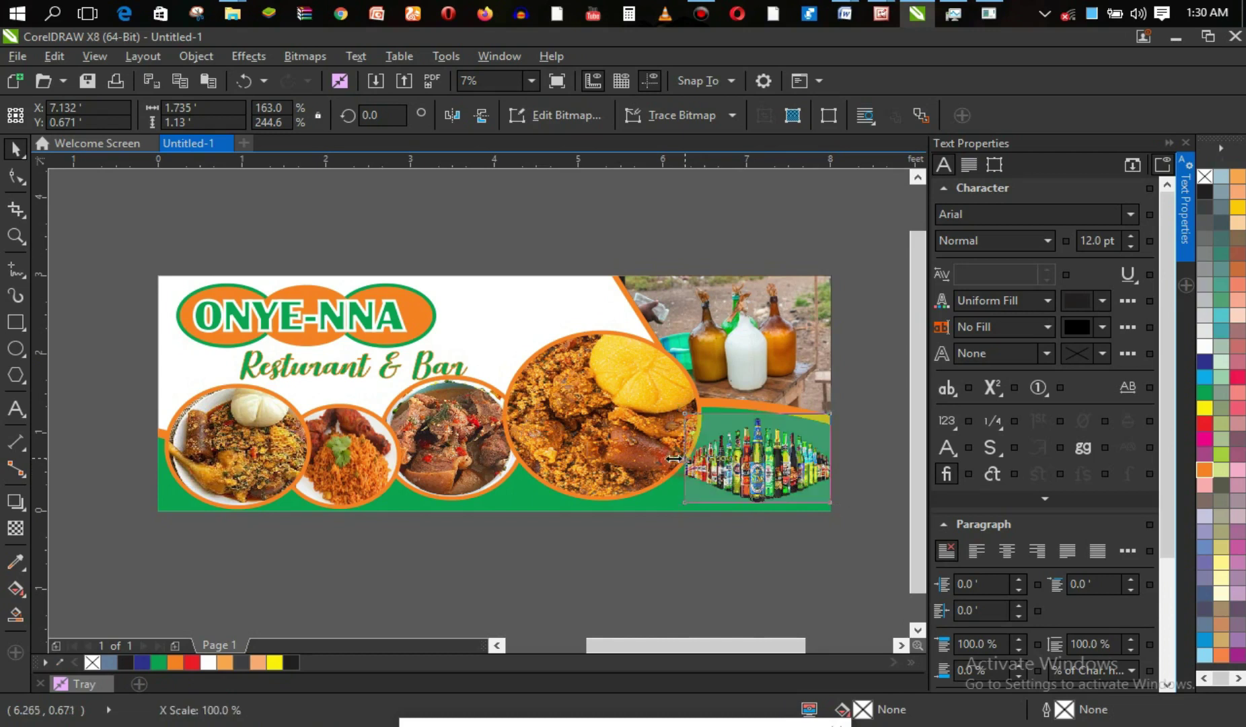
pyautogui.click(842, 540)
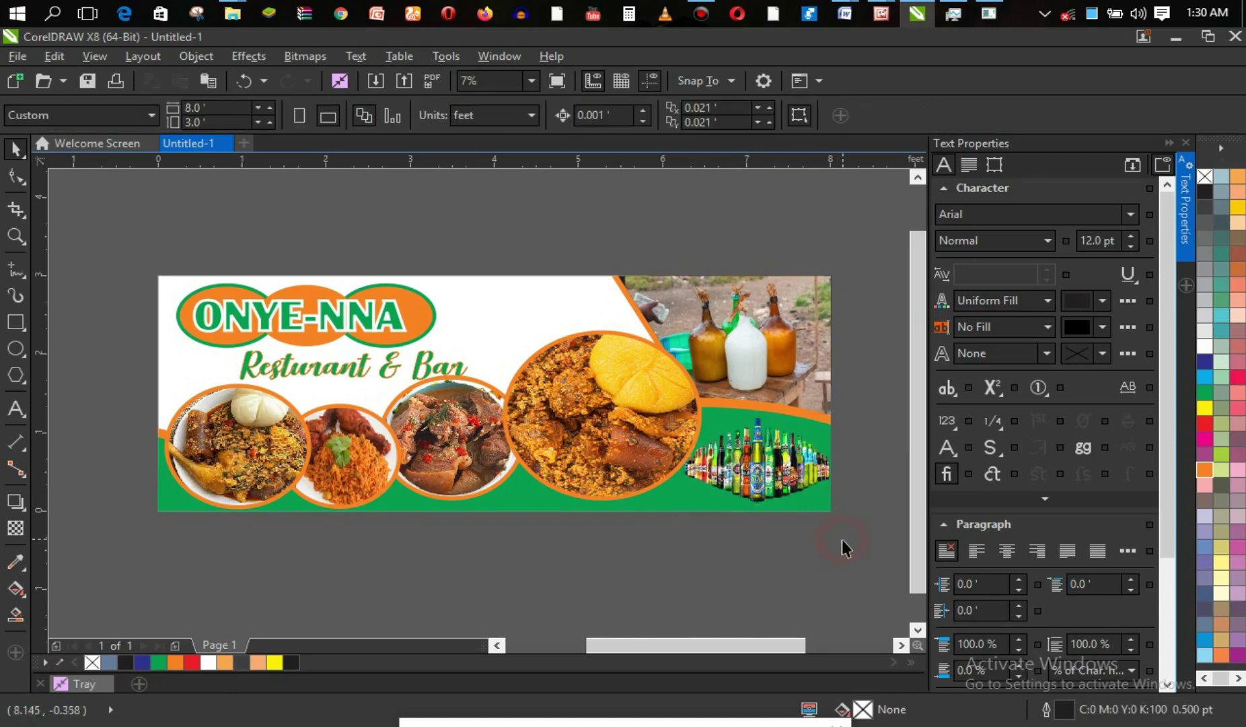
pyautogui.press('z')
pyautogui.press('F3')
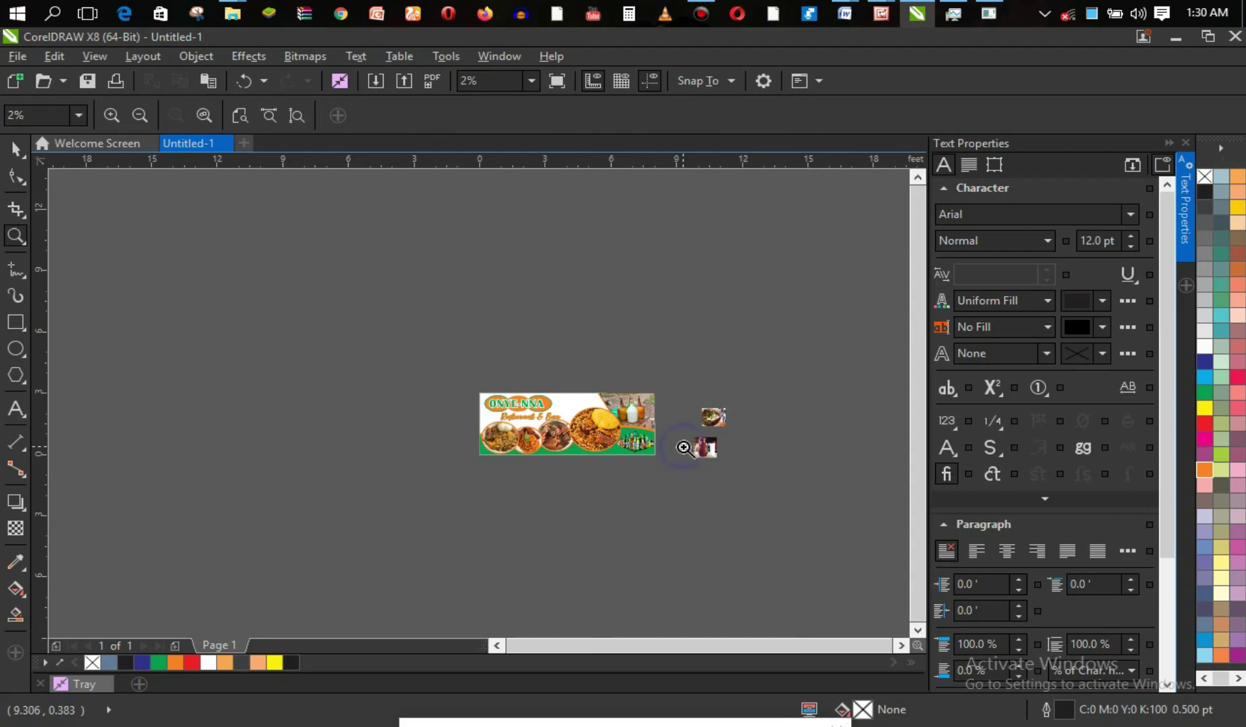
# Zoom in on the banner and delete the bowl-of-soup photo beside it.
pyautogui.rightClick(458, 391)
pyautogui.moveTo(561, 437); pyautogui.dragTo(614, 461)
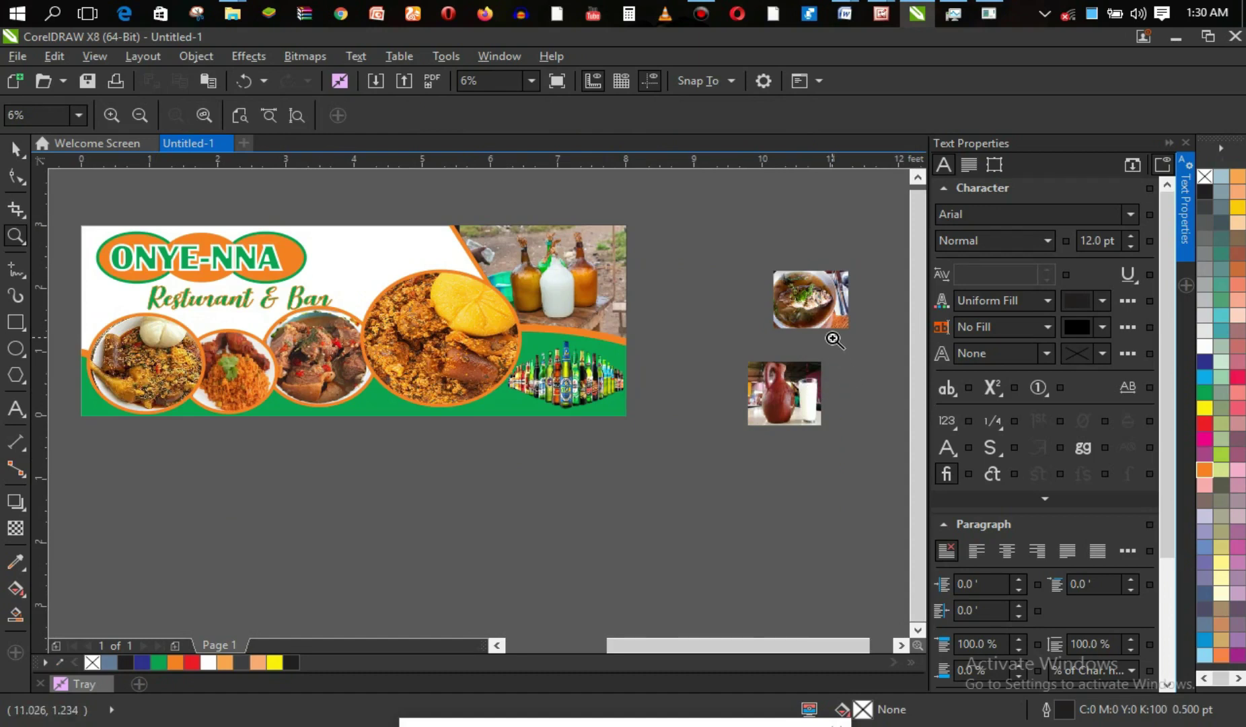
pyautogui.press('space')
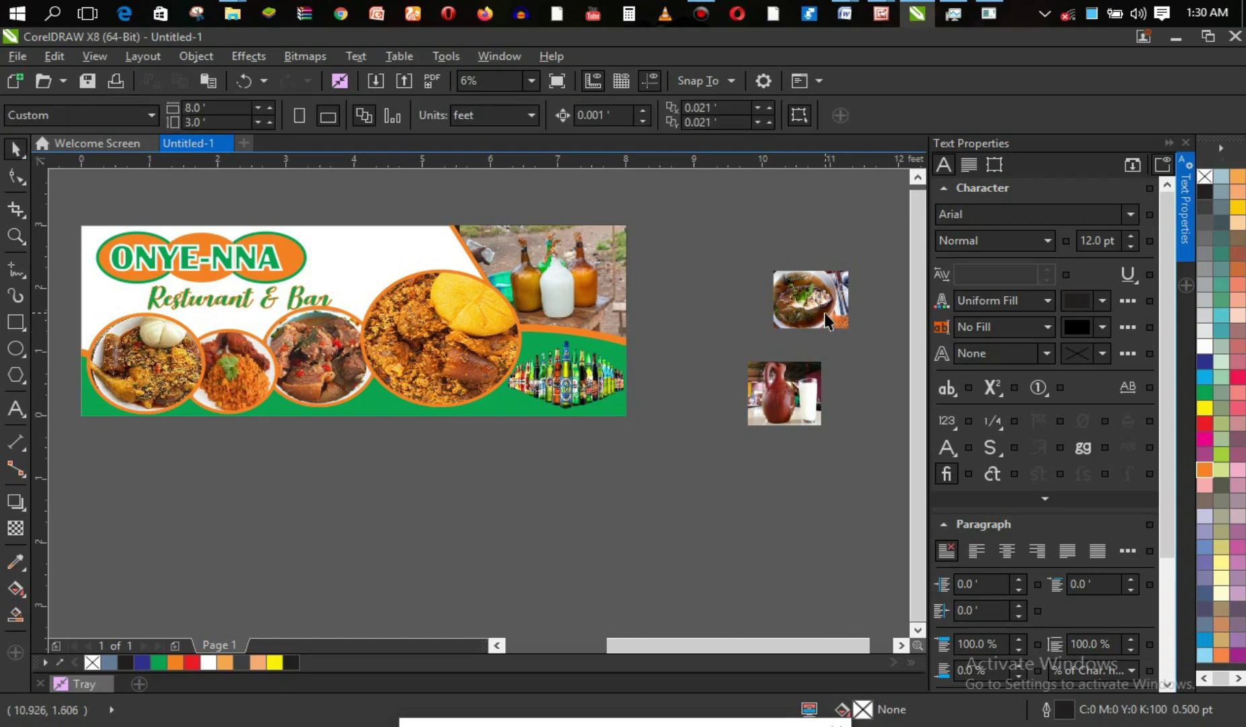
pyautogui.click(825, 312)
pyautogui.press('Delete')
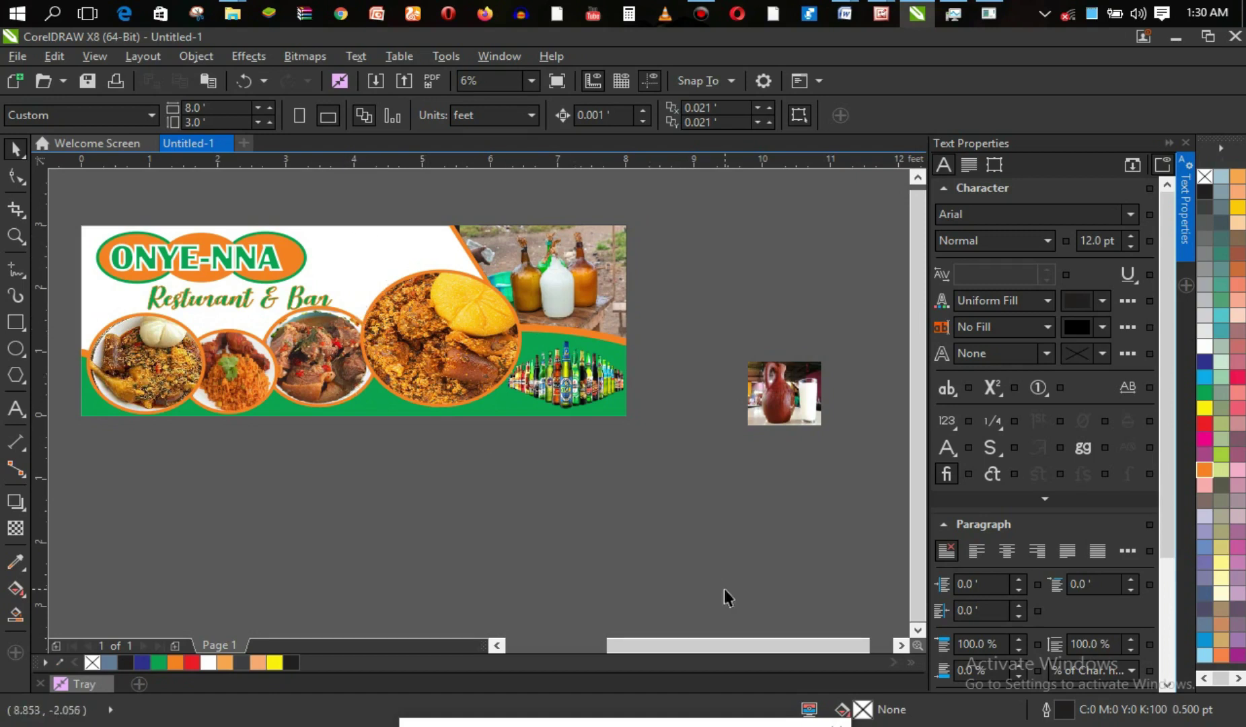
pyautogui.moveTo(704, 647); pyautogui.dragTo(670, 651)
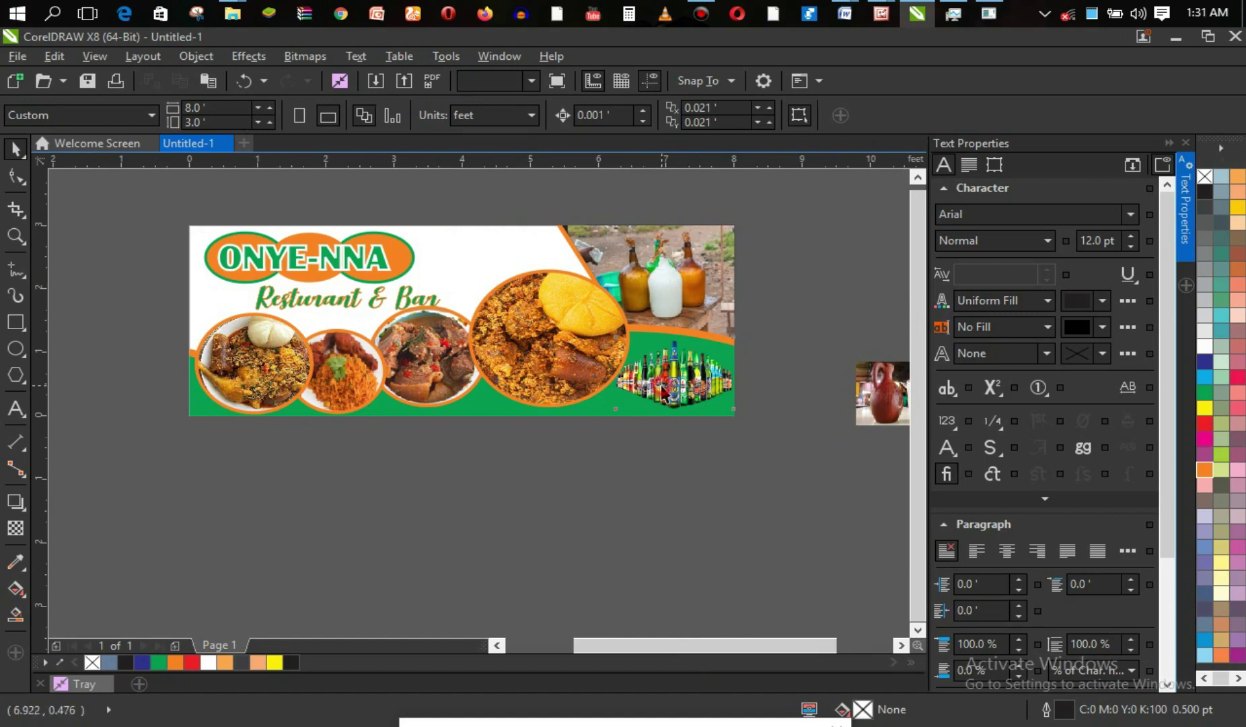
# Add a drop shadow to the beer bottles image, offset down and to the right.
pyautogui.click(663, 385)
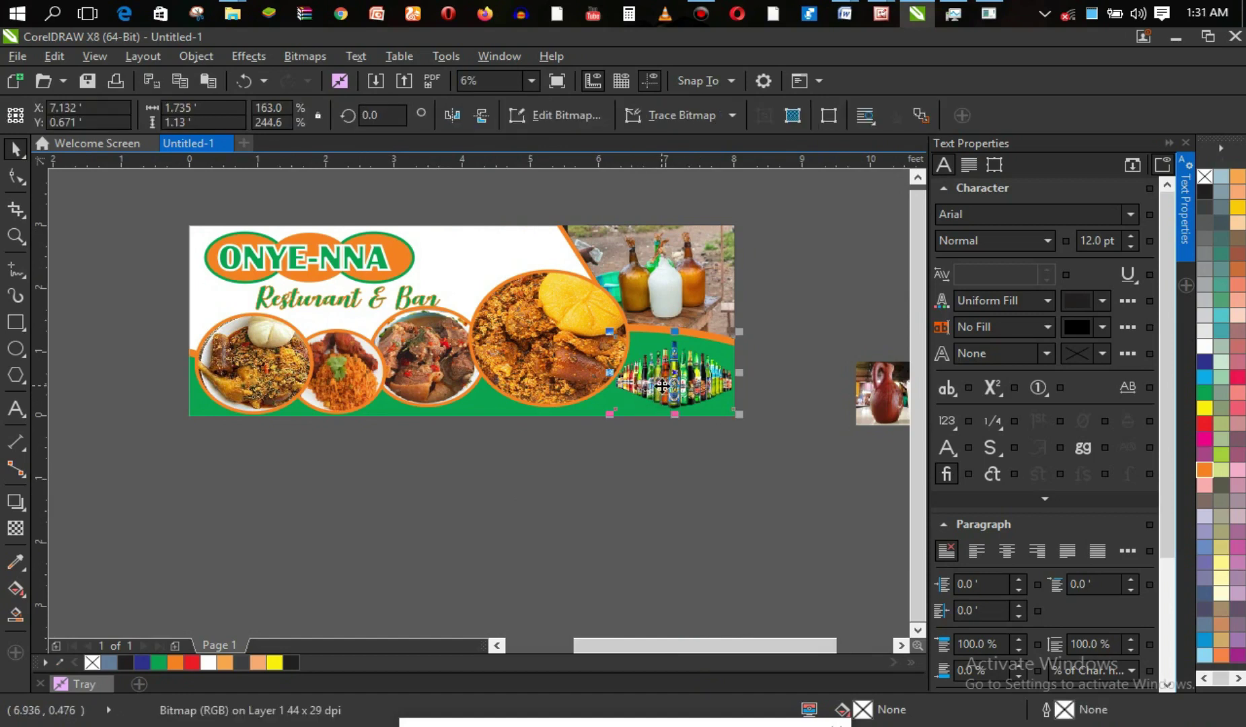
pyautogui.click(15, 528)
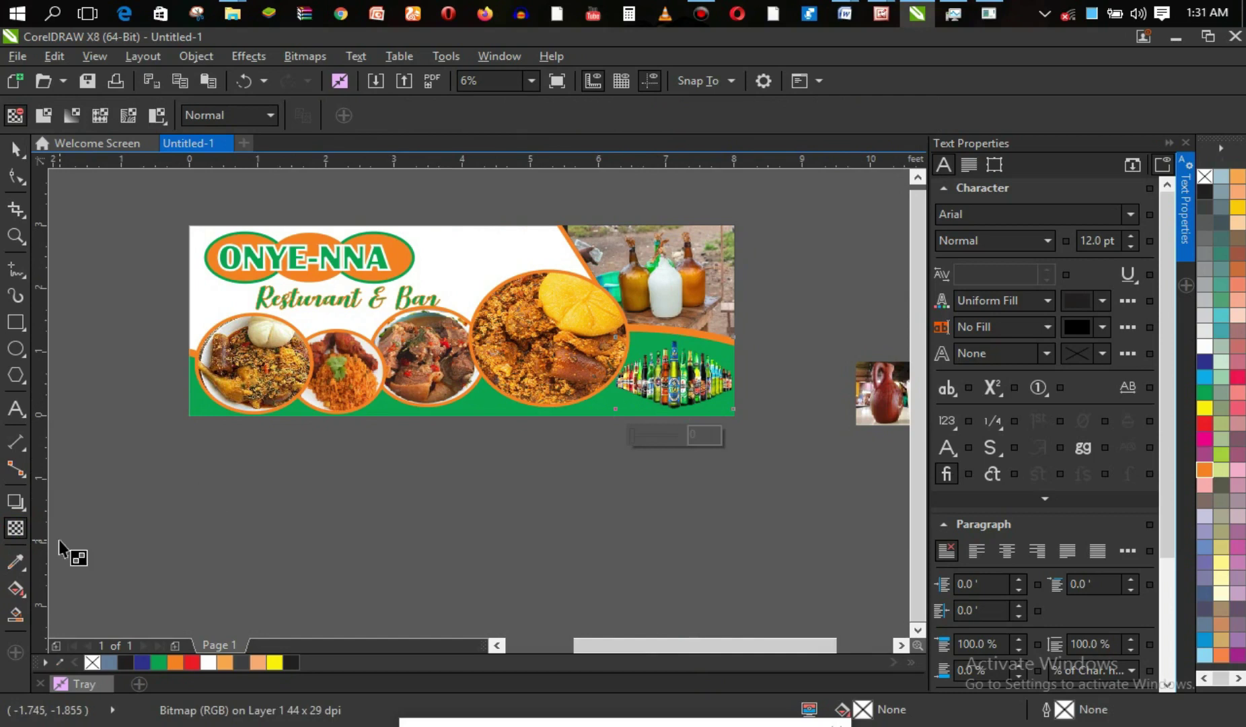
pyautogui.click(16, 502)
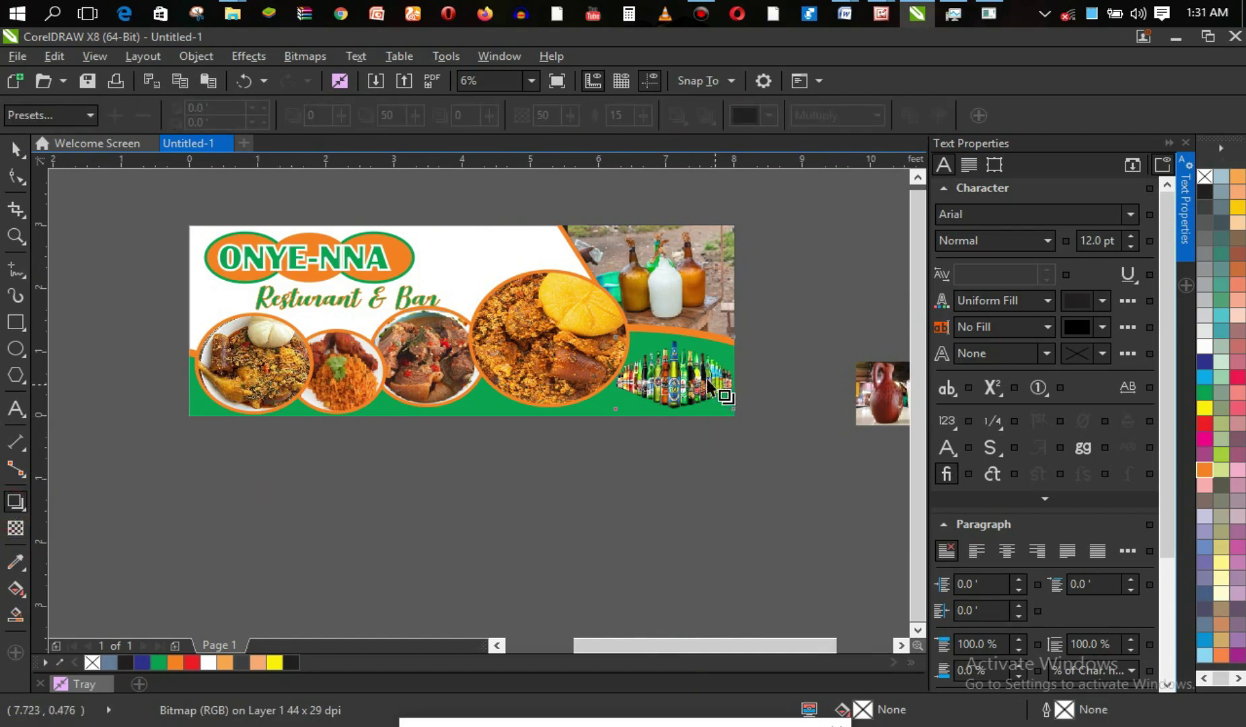
pyautogui.moveTo(653, 389); pyautogui.dragTo(702, 419)
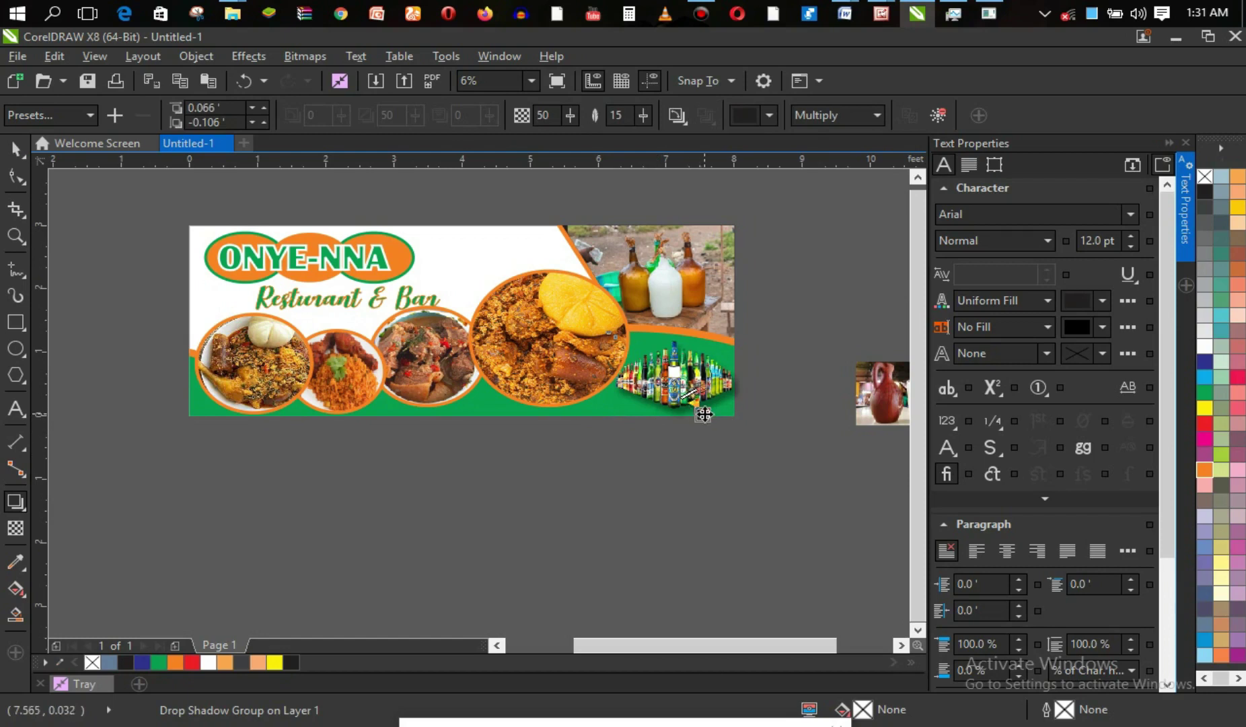
pyautogui.moveTo(704, 415); pyautogui.dragTo(696, 415)
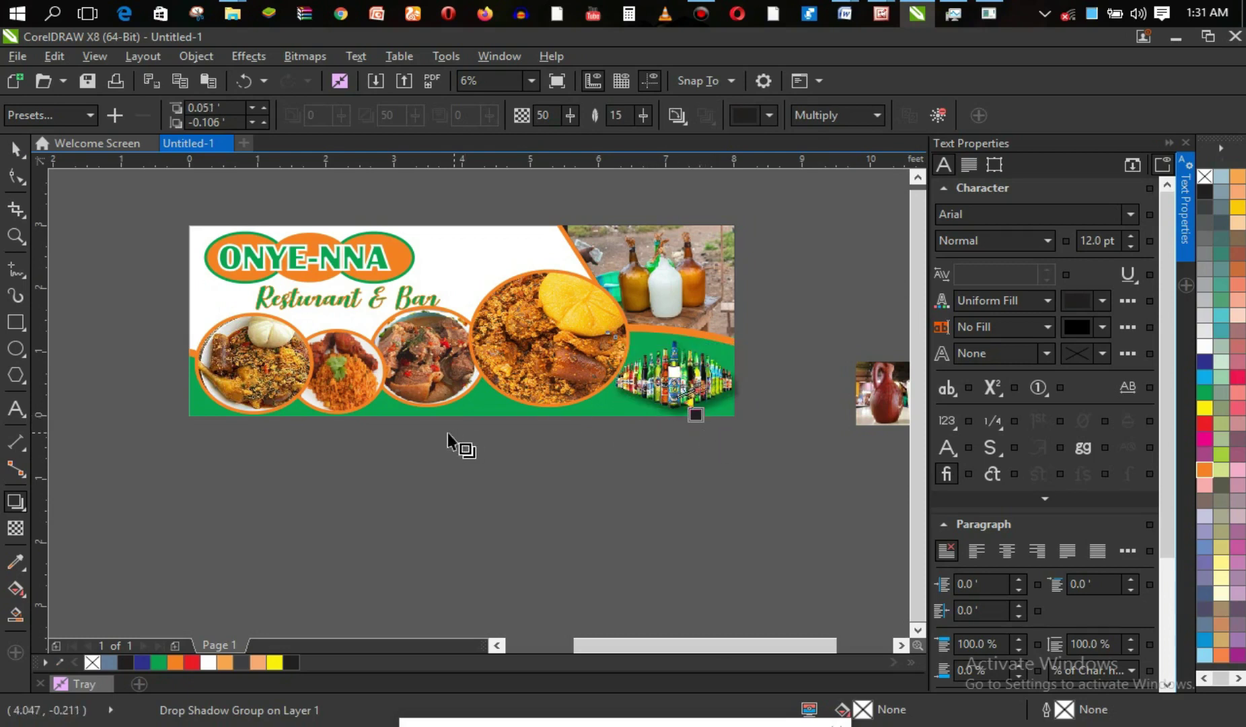
pyautogui.click(15, 150)
pyautogui.click(406, 510)
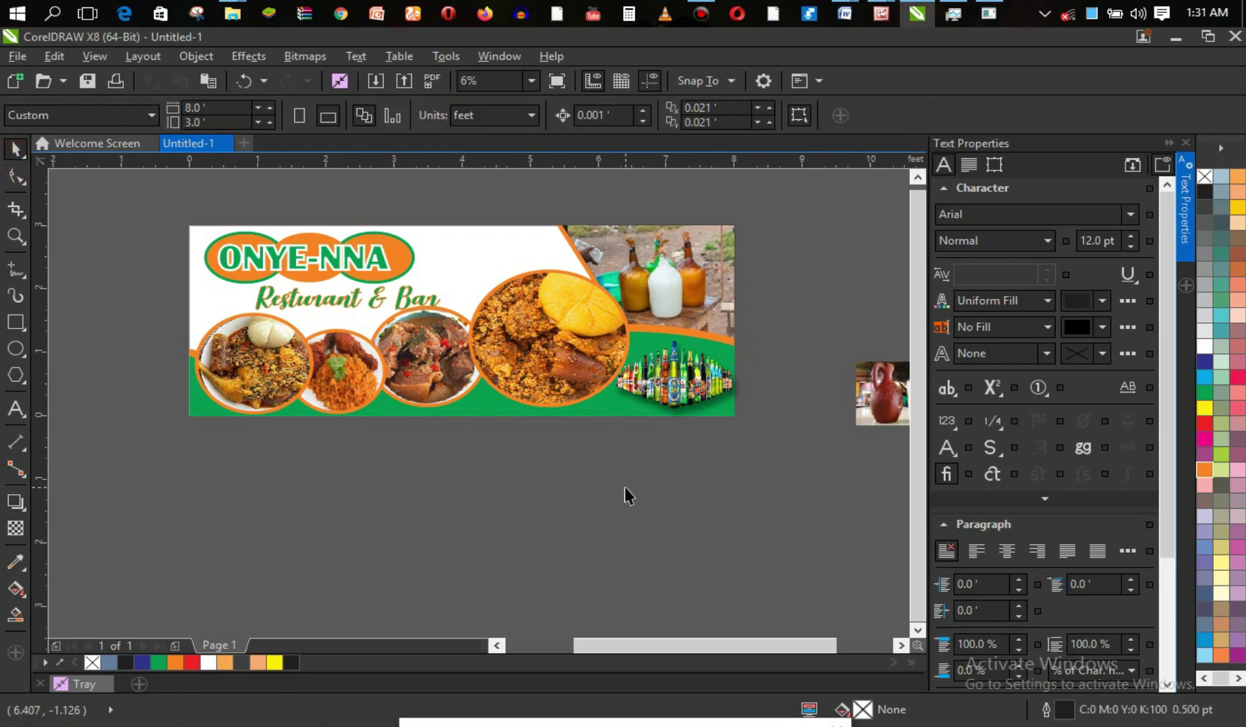
pyautogui.click(508, 411)
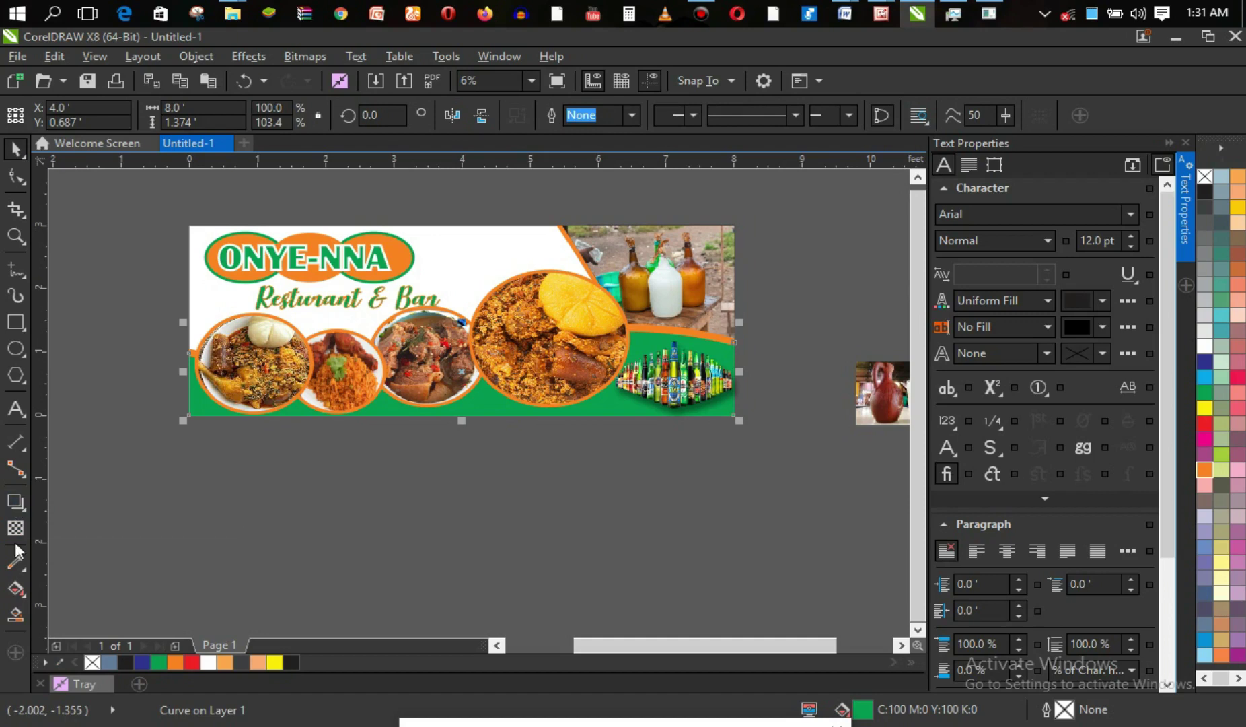
# Lay a linear fountain fill across the bottom green wave with a near-black start node.
pyautogui.click(17, 587)
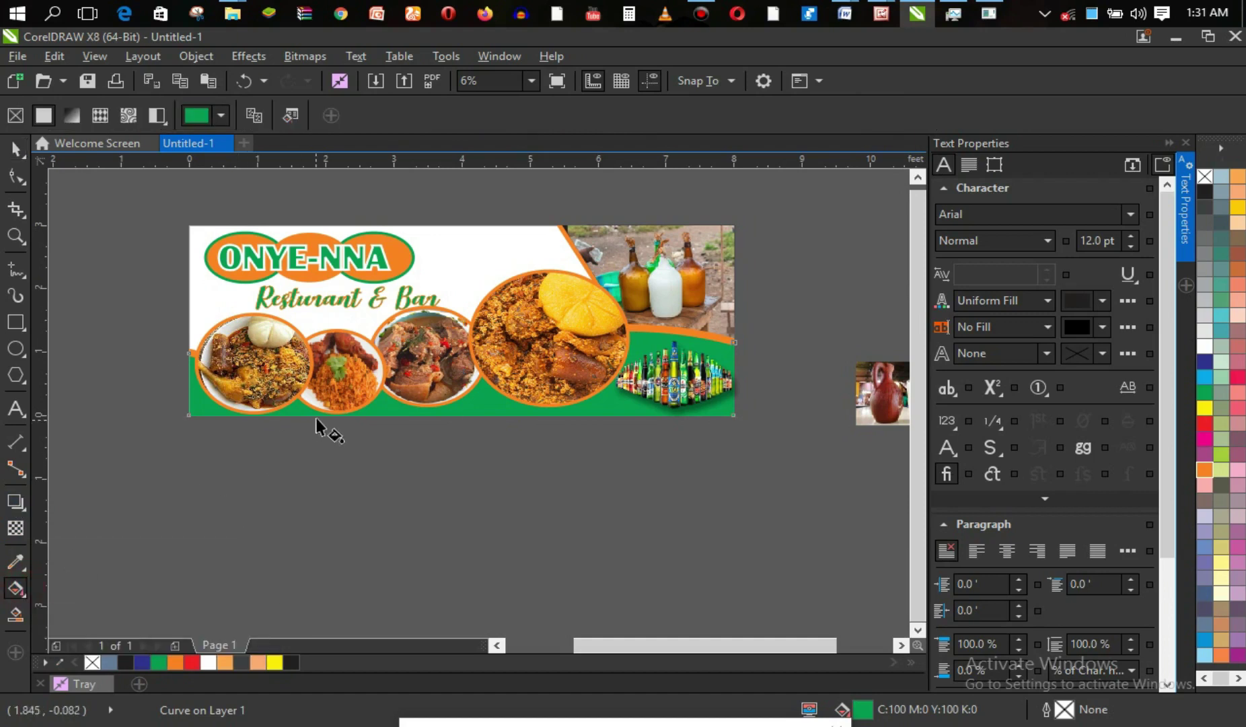
pyautogui.moveTo(391, 403); pyautogui.dragTo(587, 402)
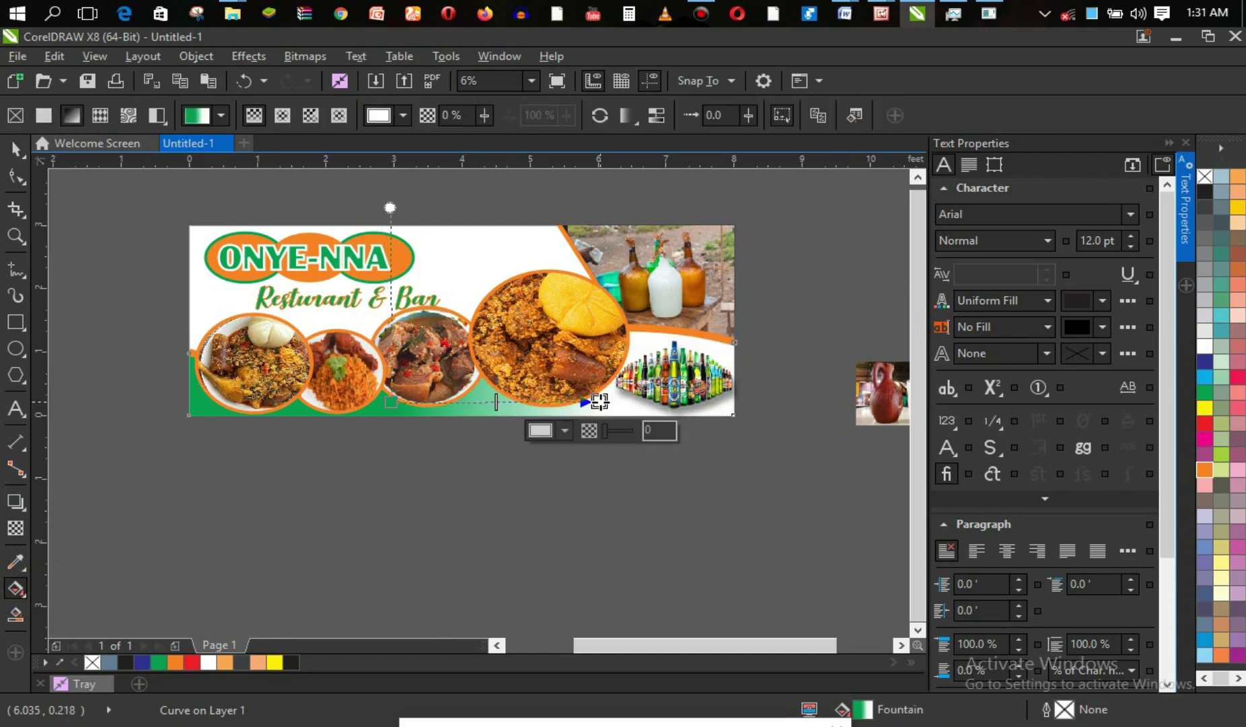
pyautogui.click(541, 431)
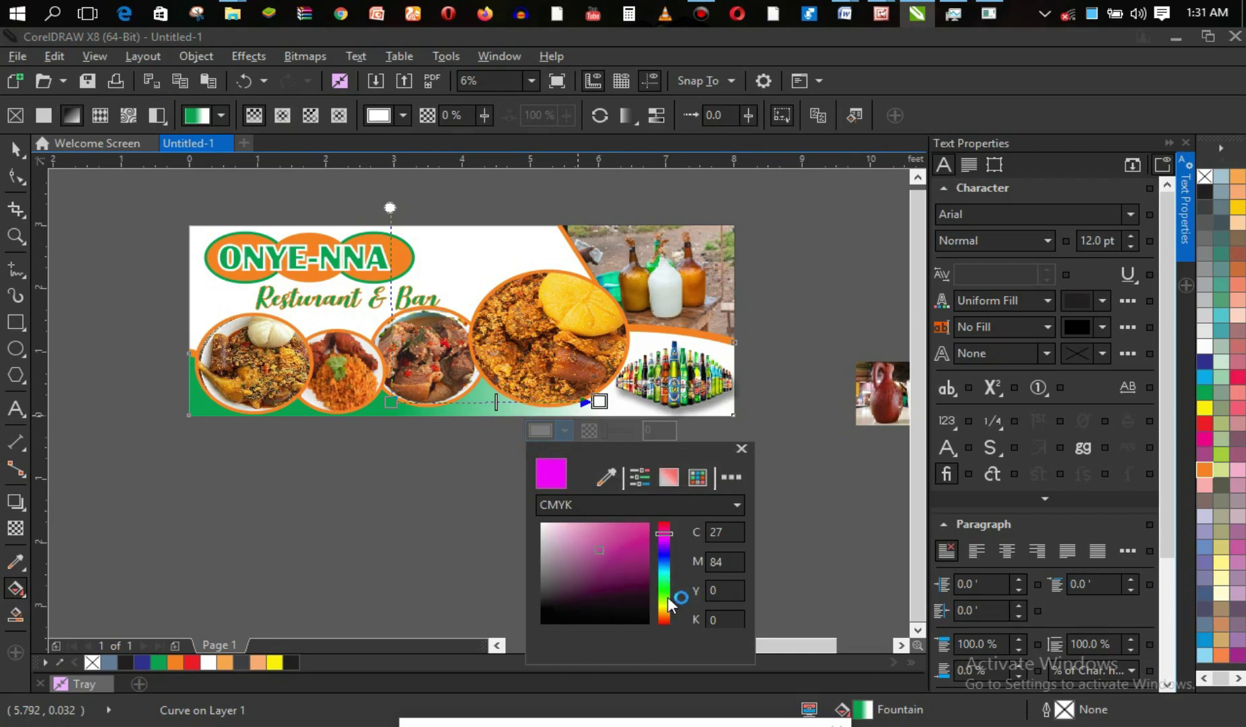
pyautogui.click(667, 480)
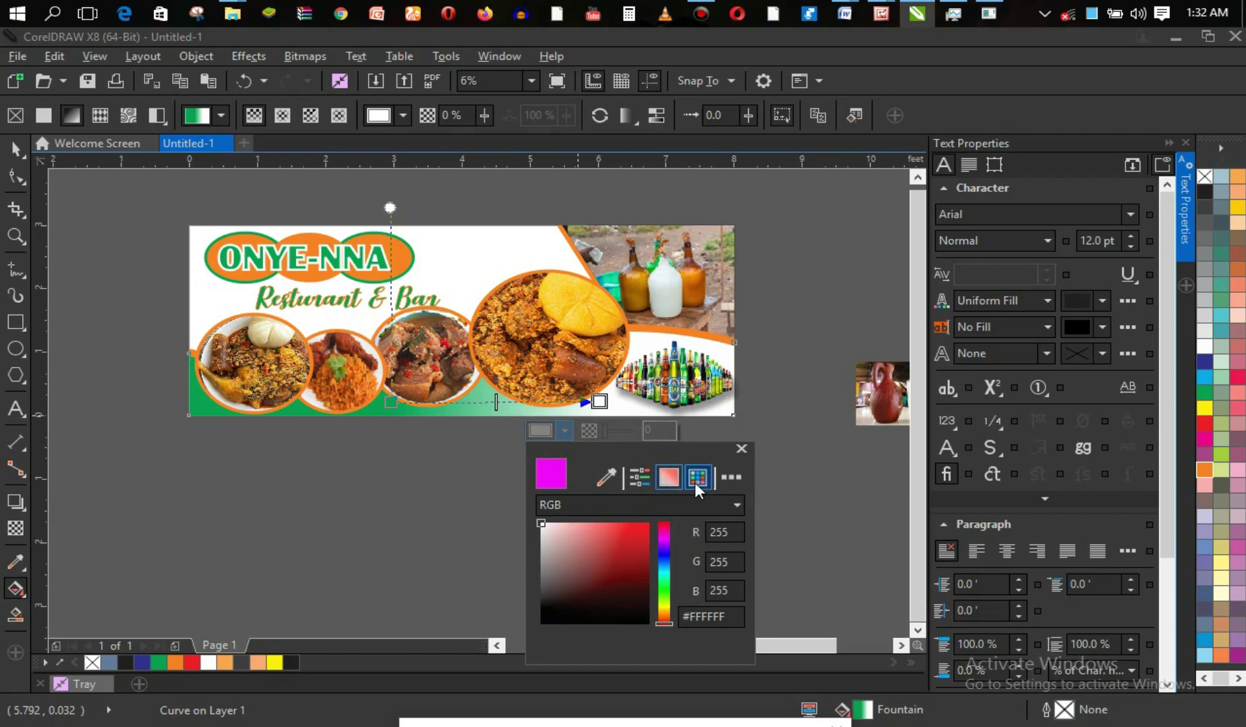
pyautogui.click(665, 595)
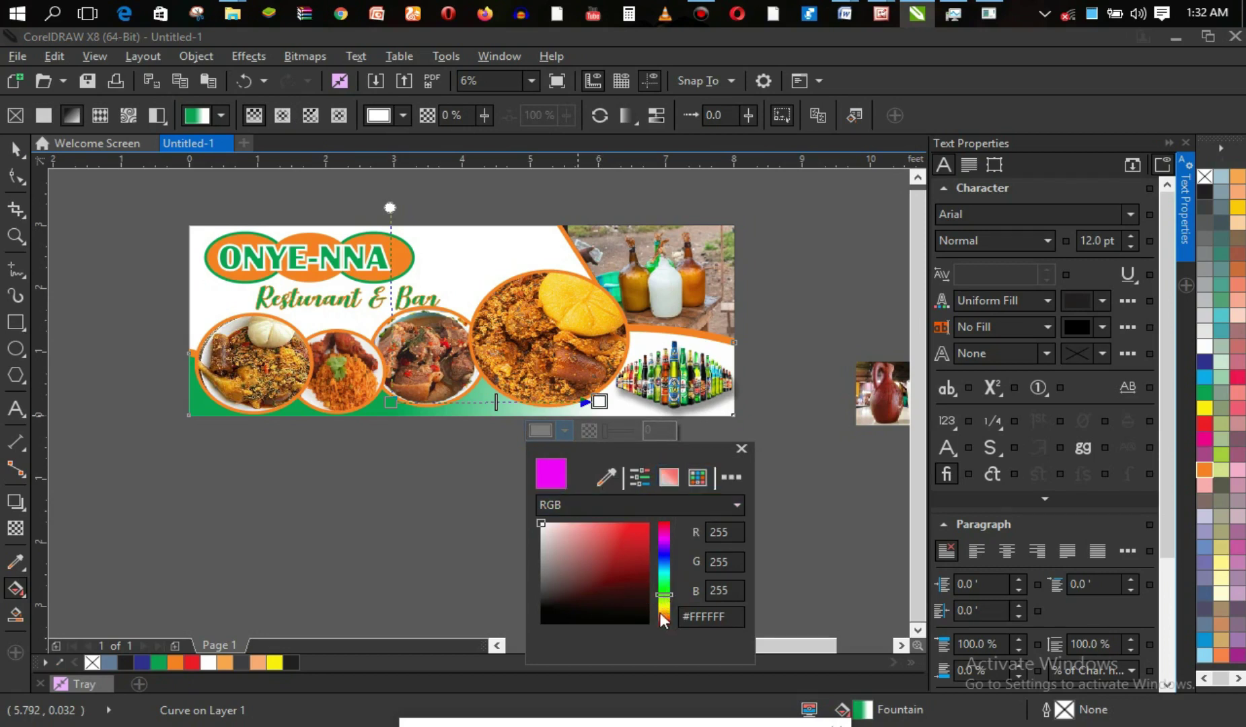
pyautogui.click(647, 589)
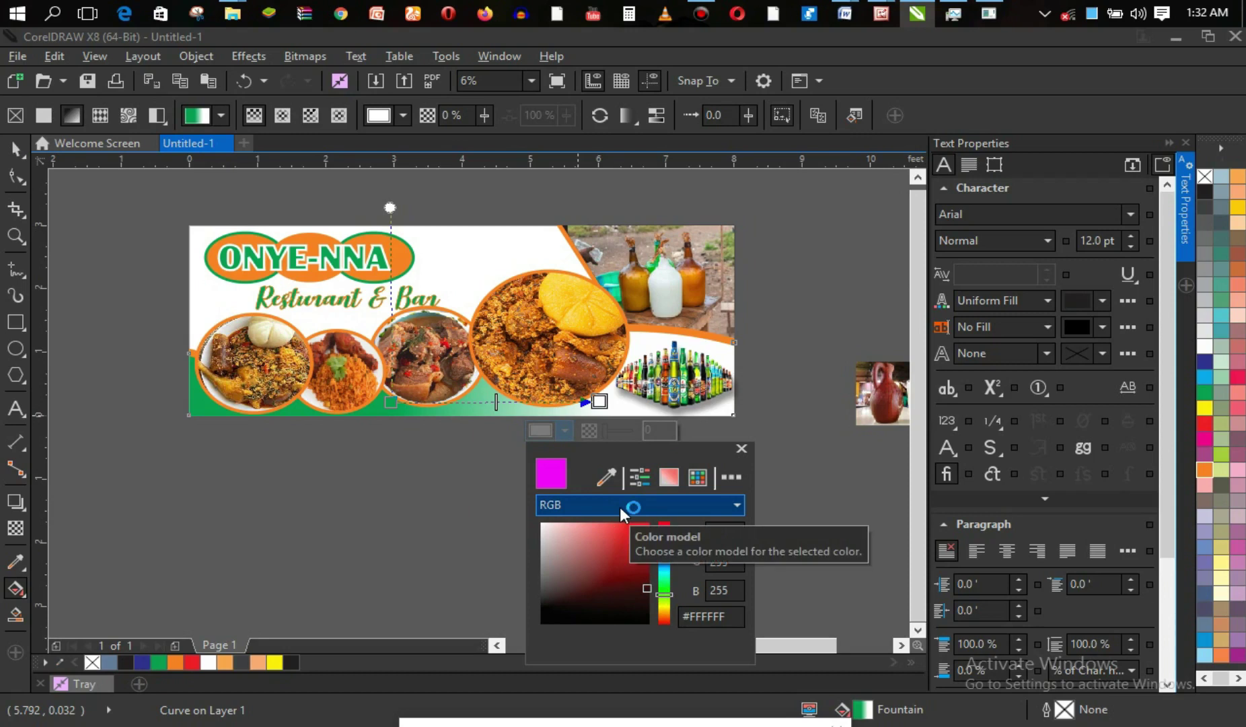
pyautogui.click(540, 428)
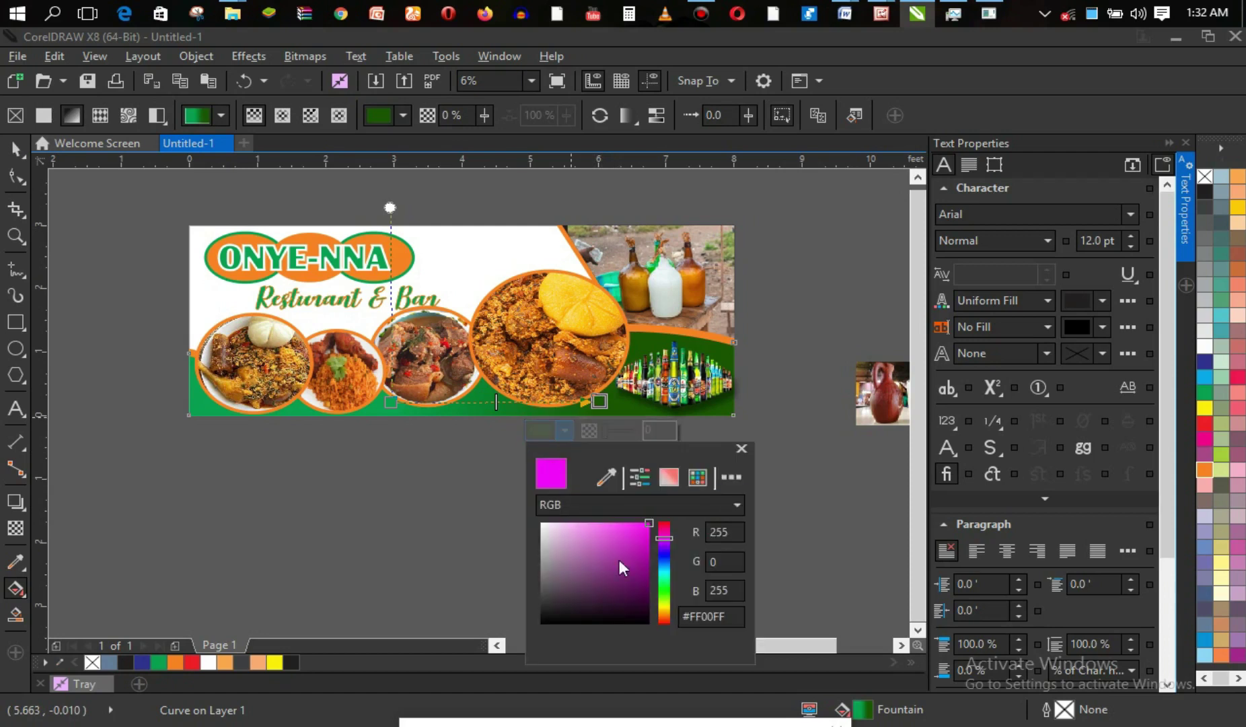
pyautogui.moveTo(665, 611)
pyautogui.mouseDown()
pyautogui.moveTo(664, 586)
pyautogui.moveTo(663, 596)
pyautogui.mouseUp()
pyautogui.moveTo(649, 608); pyautogui.dragTo(675, 615)
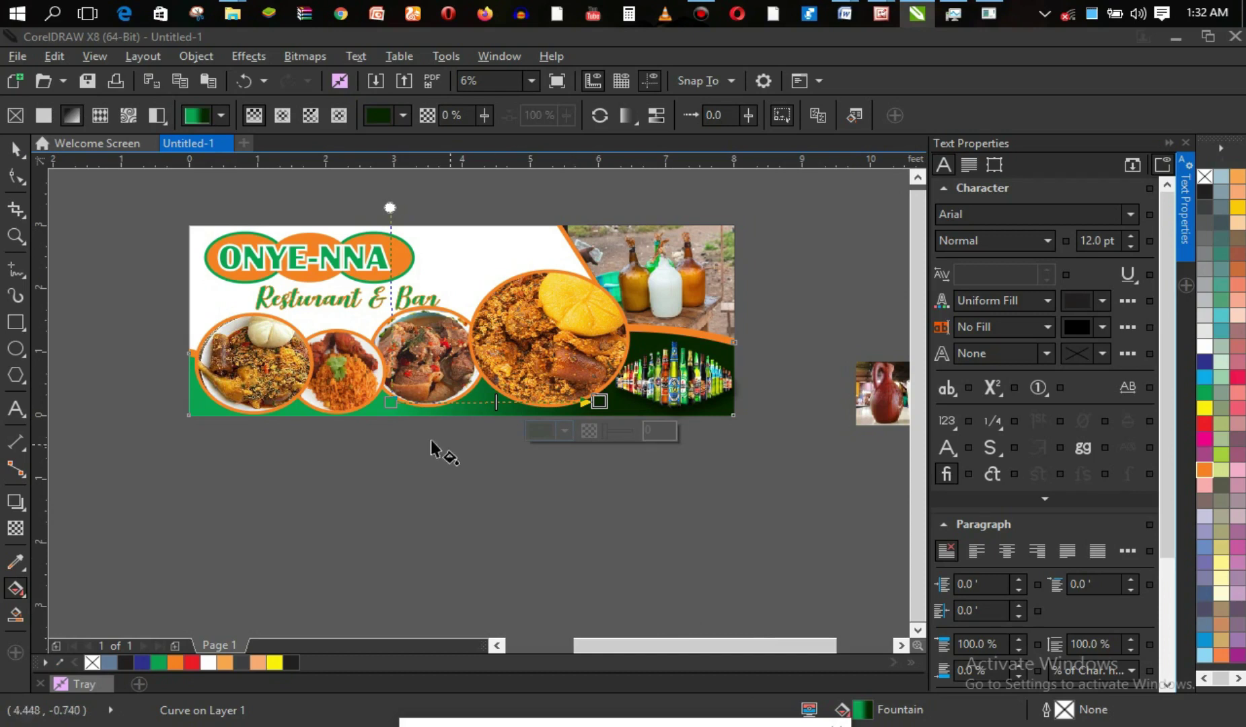
pyautogui.click(15, 148)
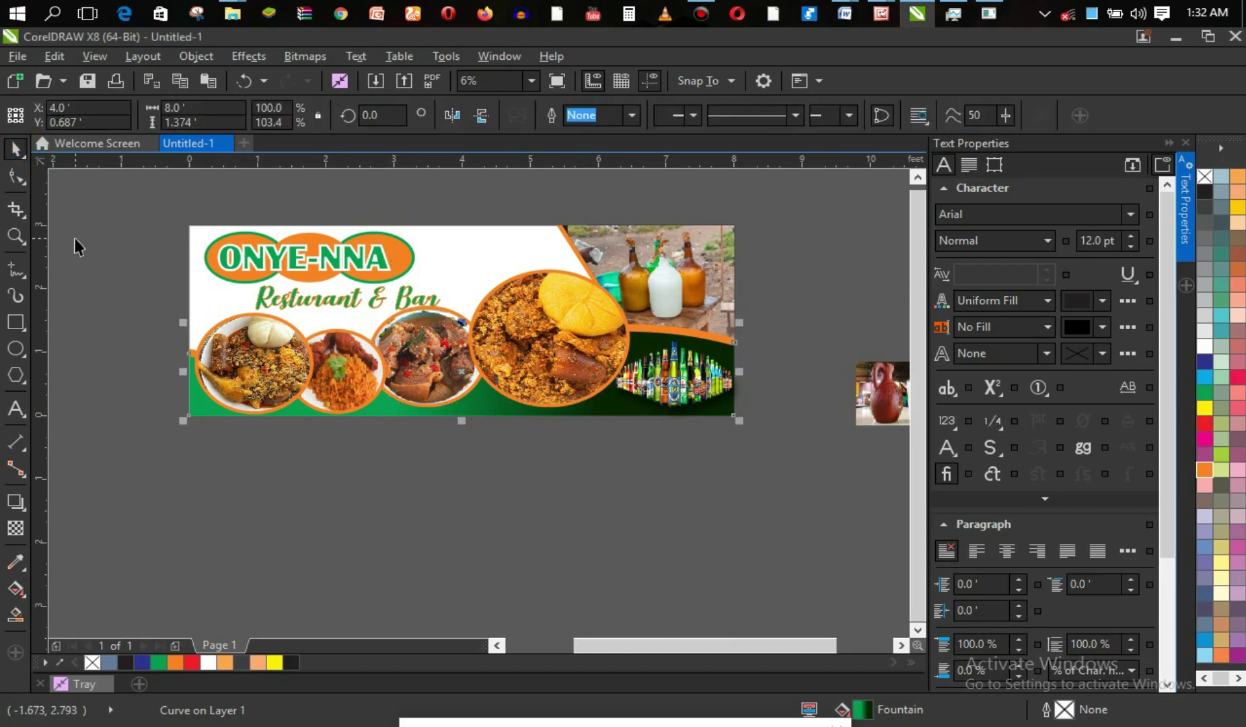
# Undo the wave's dark gradient, leaving it flat C:100 Y:100 green, and reselect it.
pyautogui.click(126, 315)
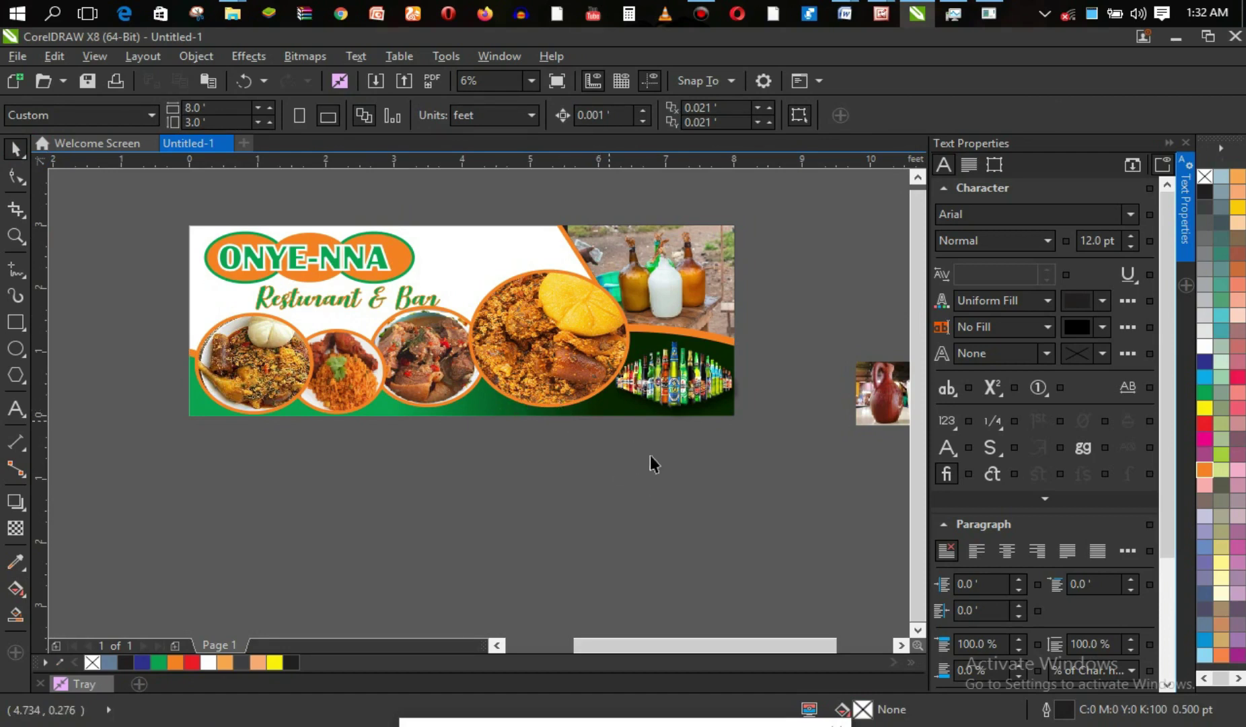
pyautogui.hotkey('ctrl', 'z')
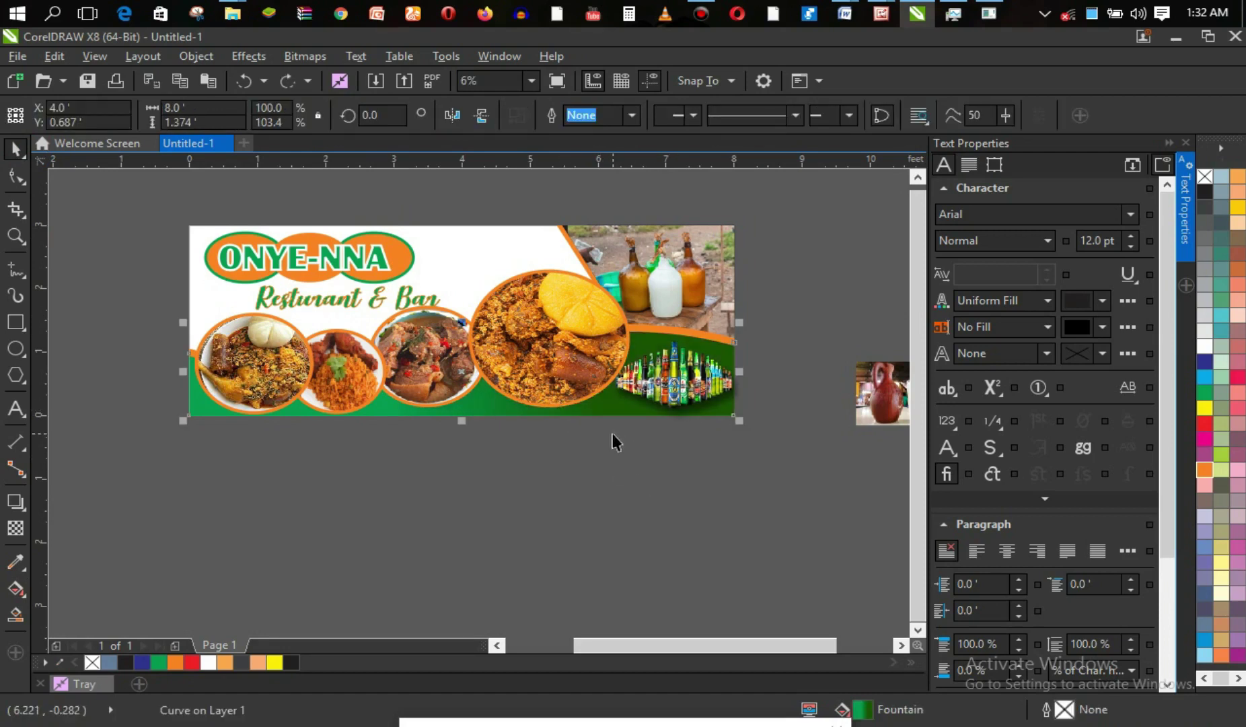
pyautogui.click(681, 473)
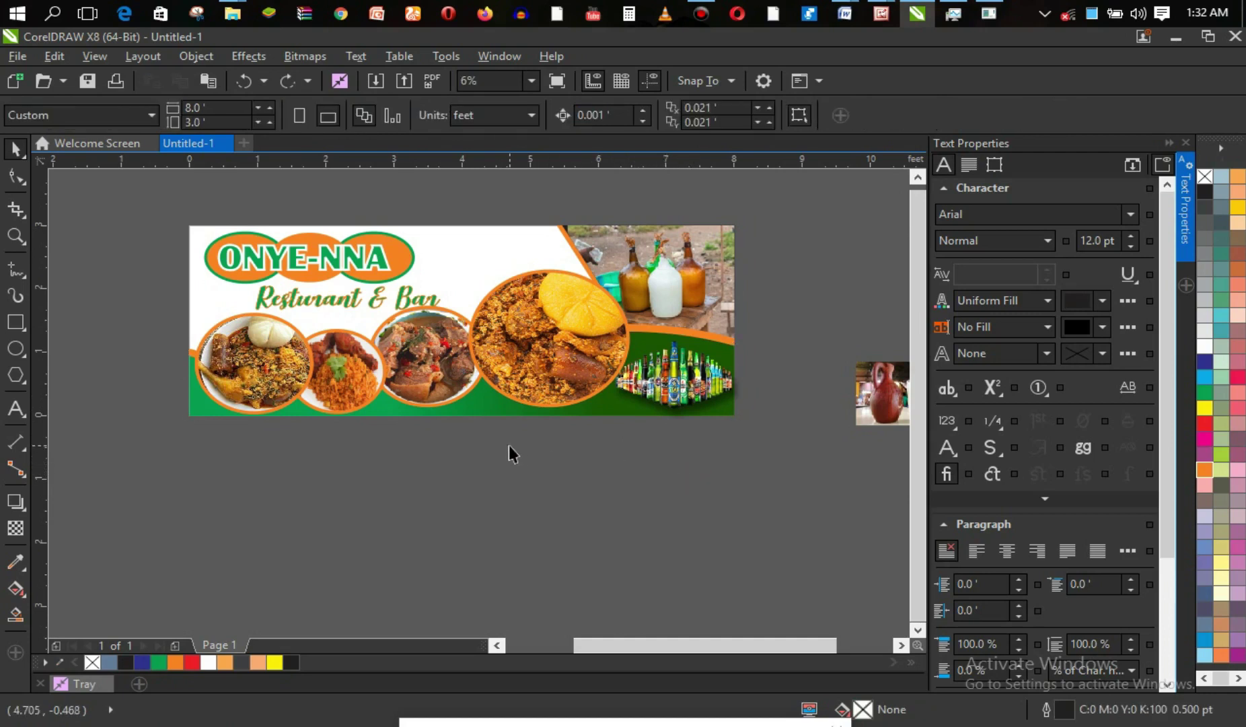
pyautogui.click(449, 421)
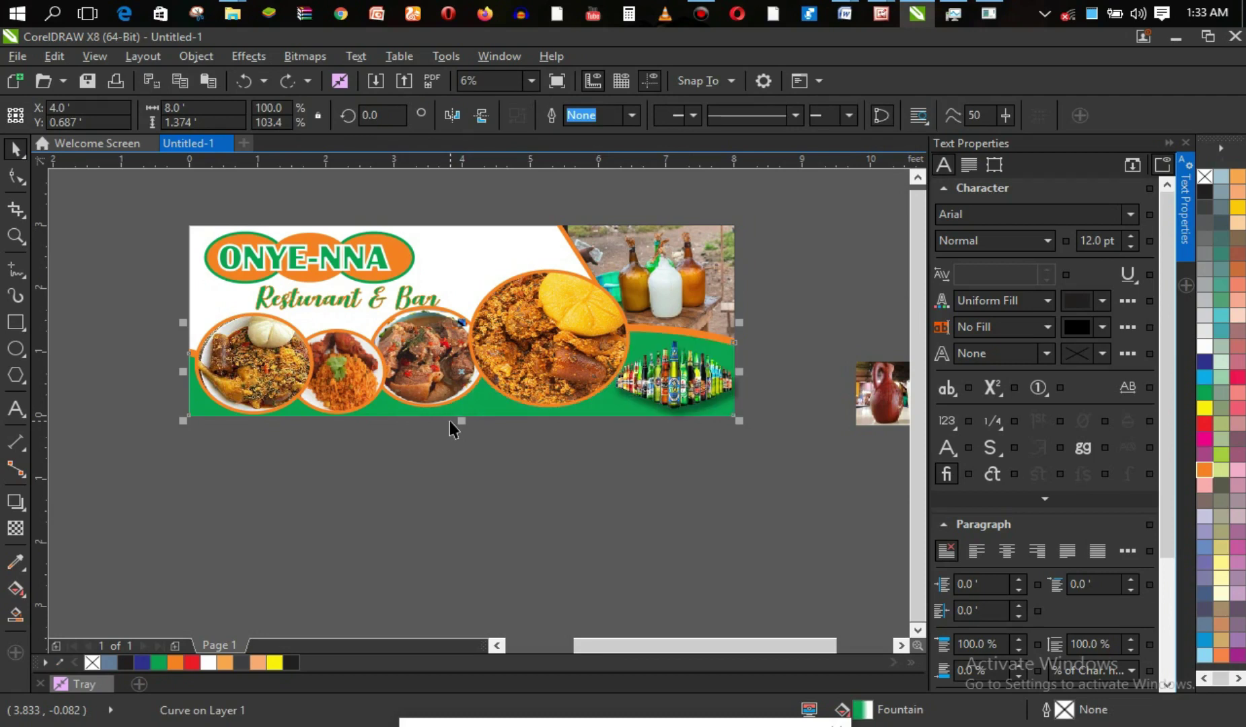
pyautogui.click(504, 456)
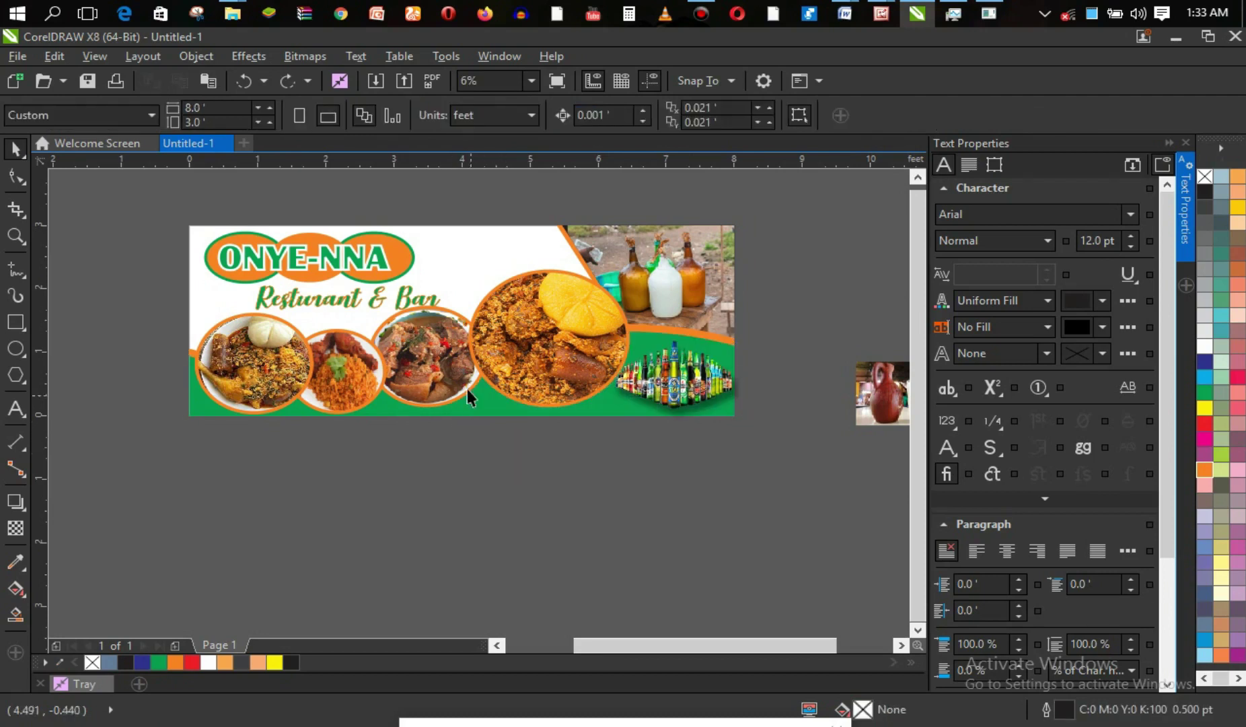
pyautogui.click(480, 406)
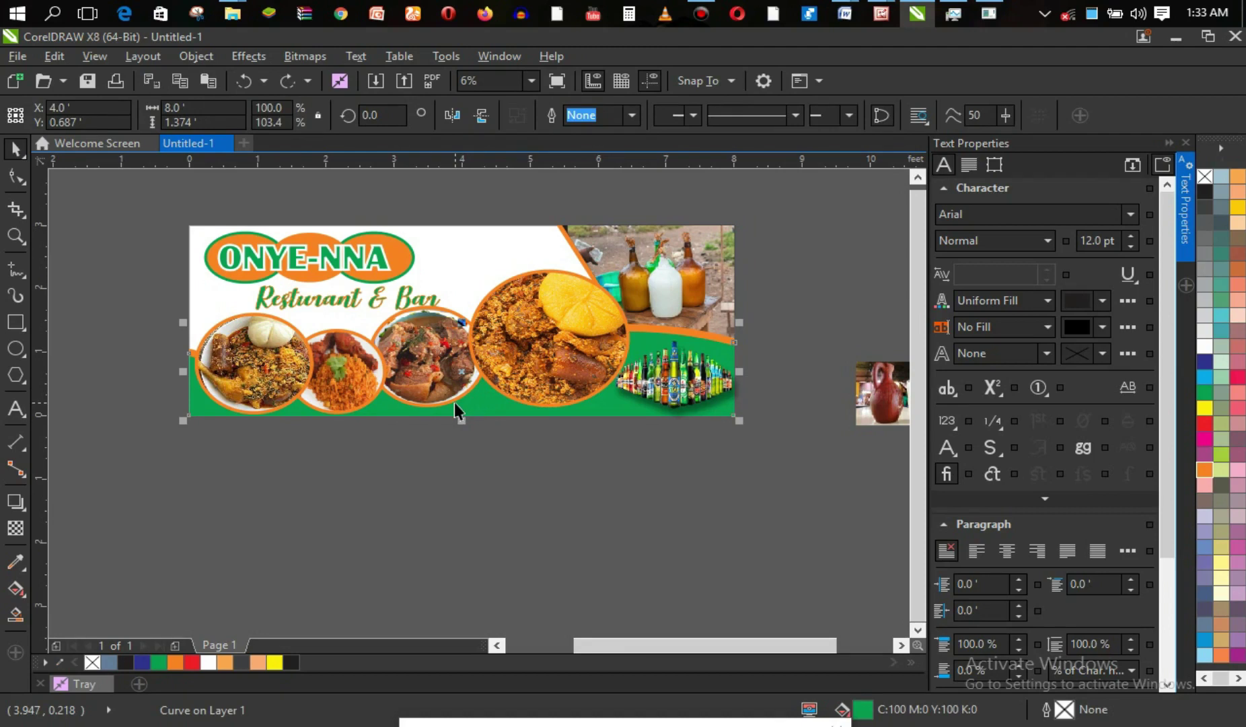
# Drag a new fountain fill across the wave and set its left node to dark green.
pyautogui.press('g')
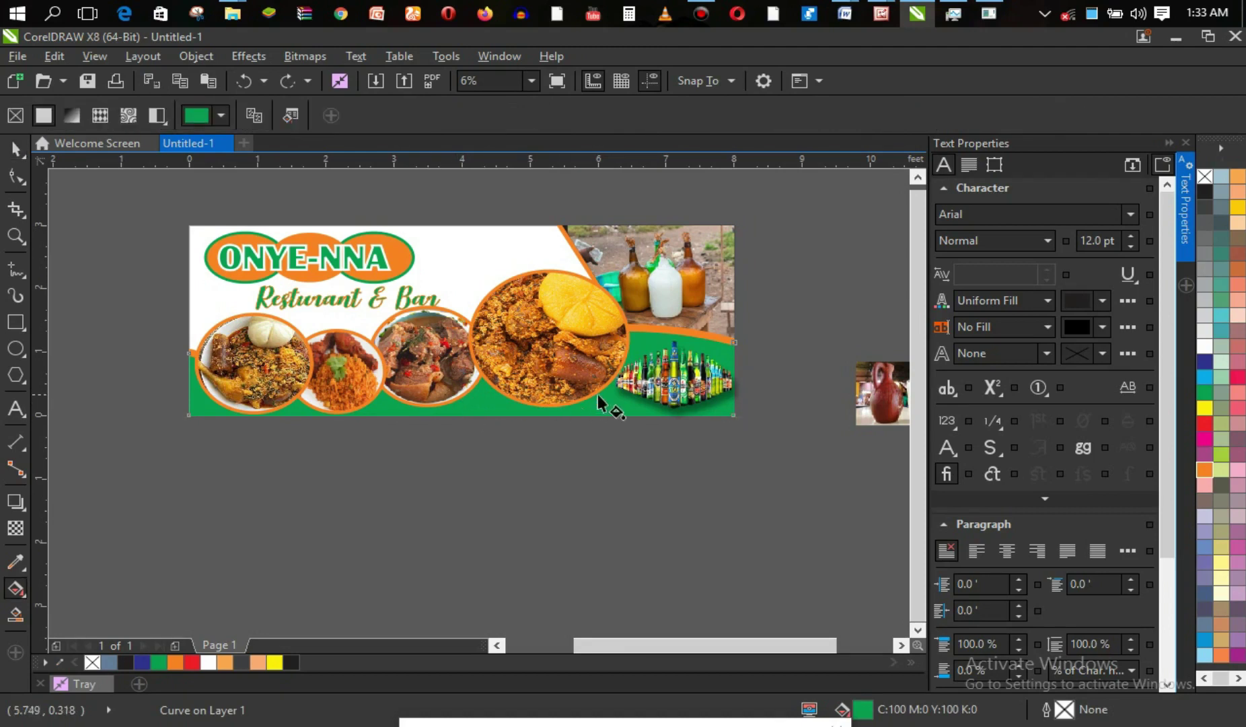
pyautogui.moveTo(551, 408); pyautogui.dragTo(370, 381)
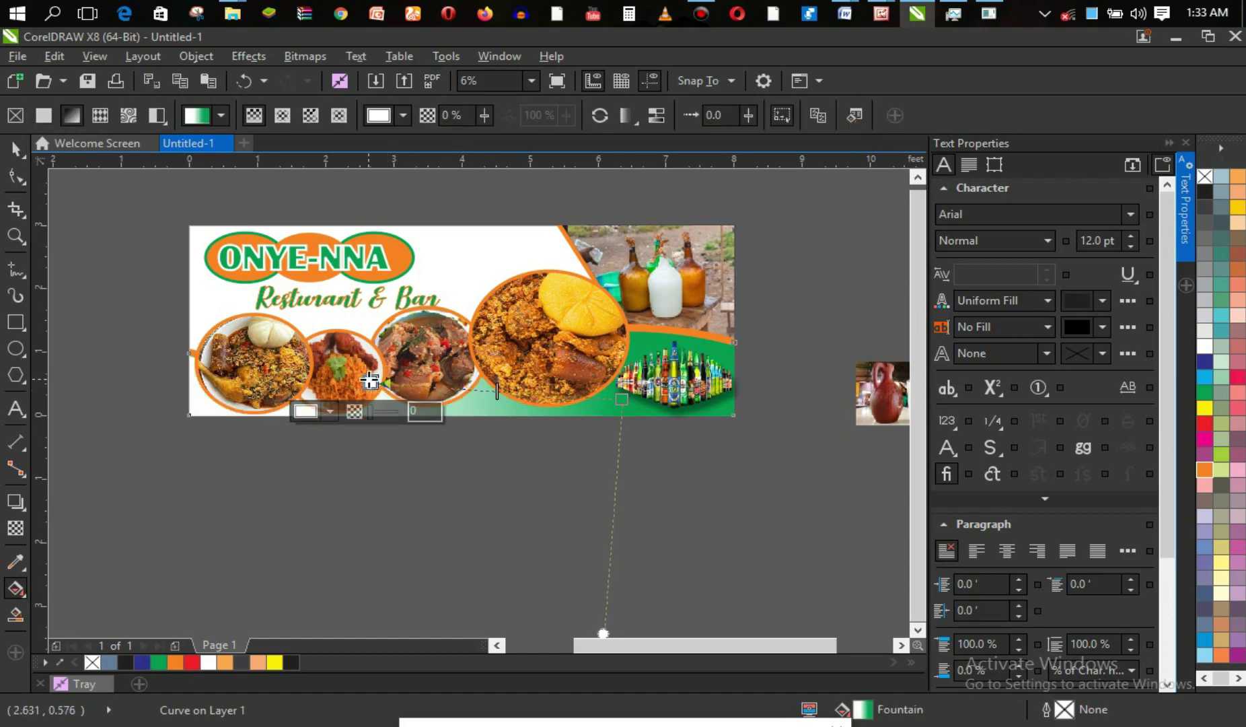
pyautogui.click(311, 409)
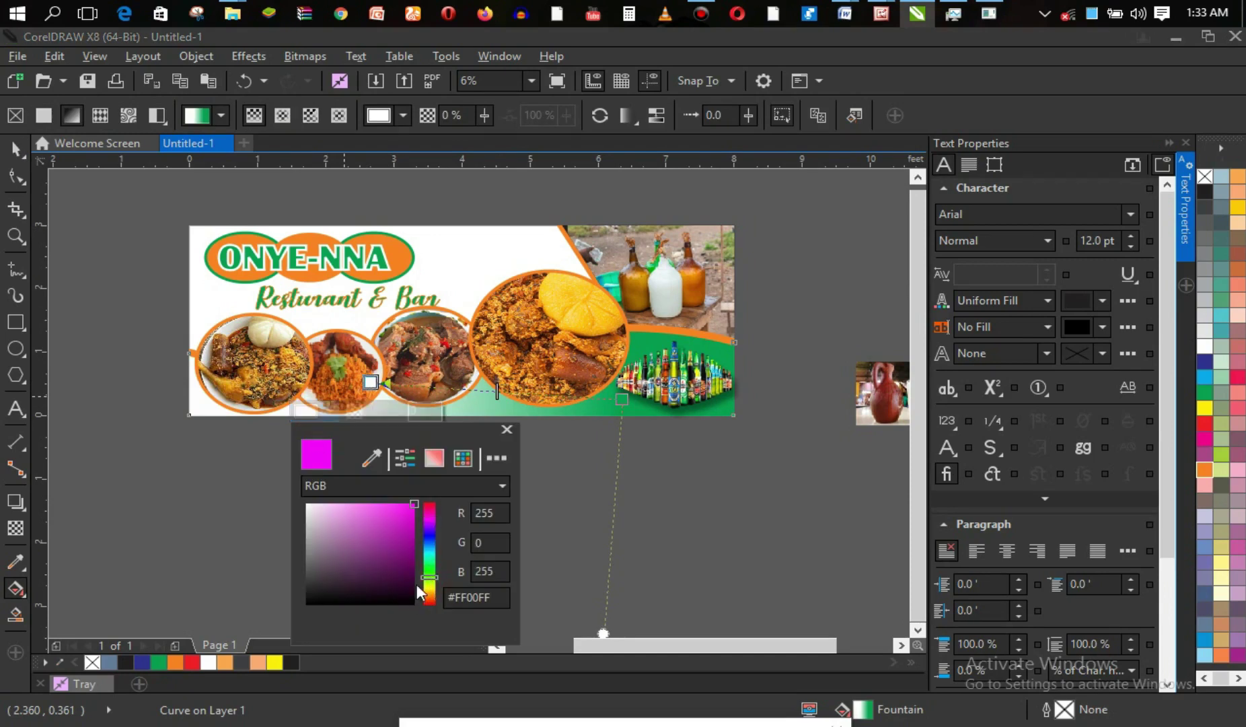
pyautogui.click(411, 595)
pyautogui.click(309, 409)
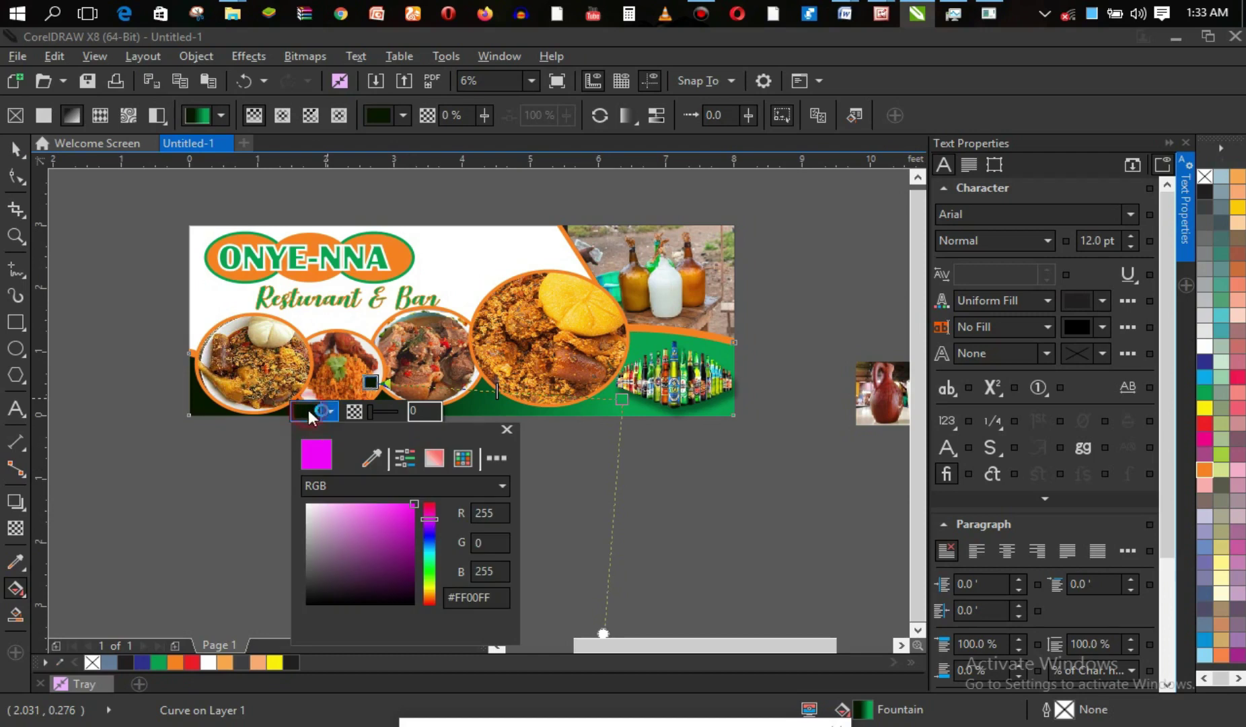
pyautogui.click(432, 578)
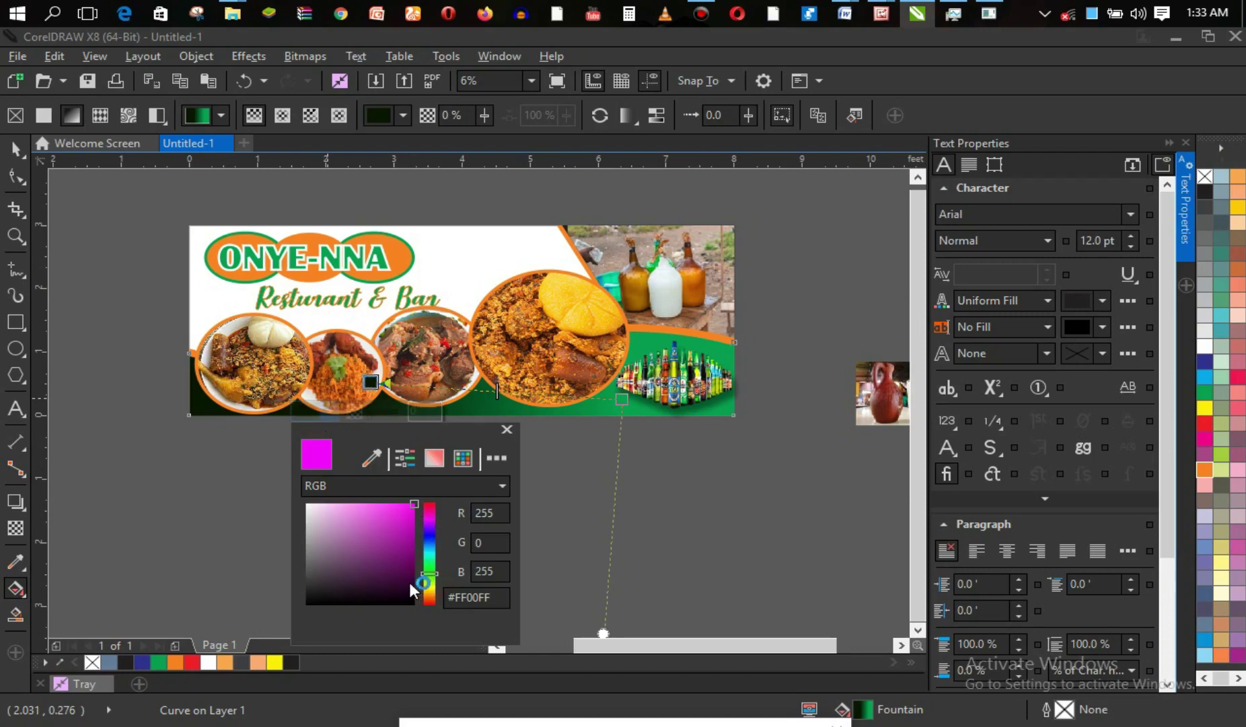
pyautogui.click(410, 585)
pyautogui.click(453, 548)
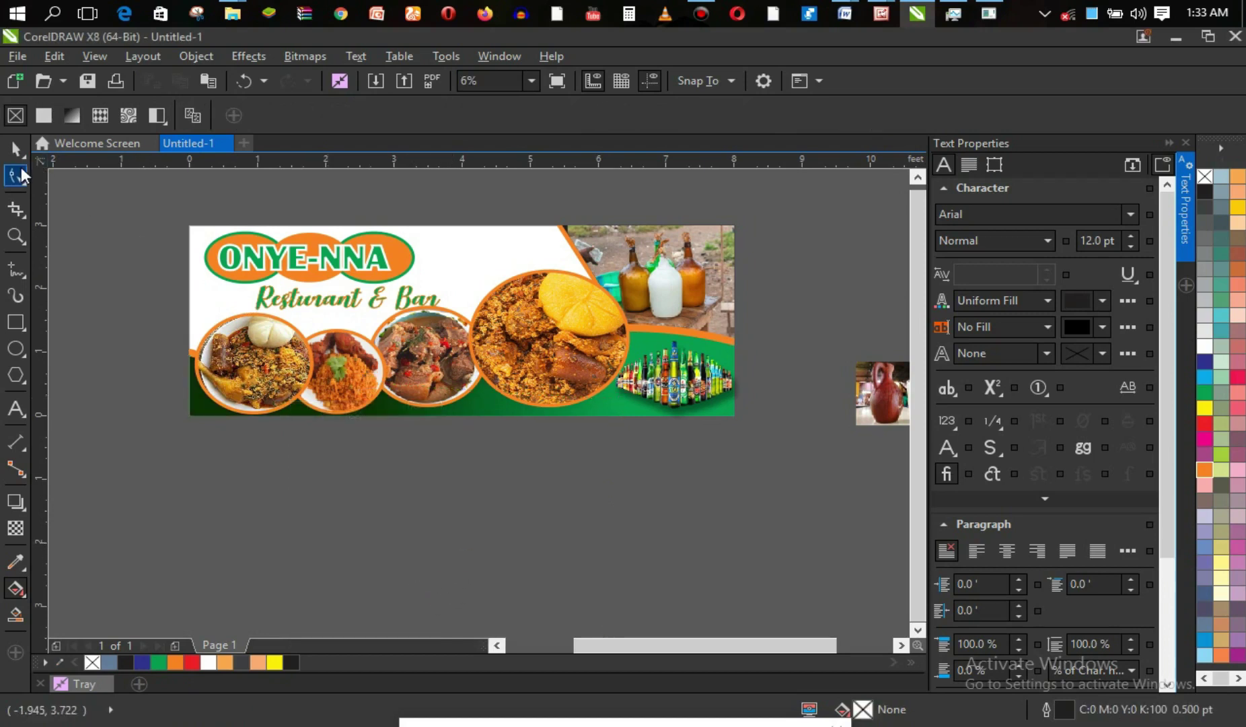
# Nudge the Resturant & Bar heading slightly left beneath the logo.
pyautogui.click(15, 148)
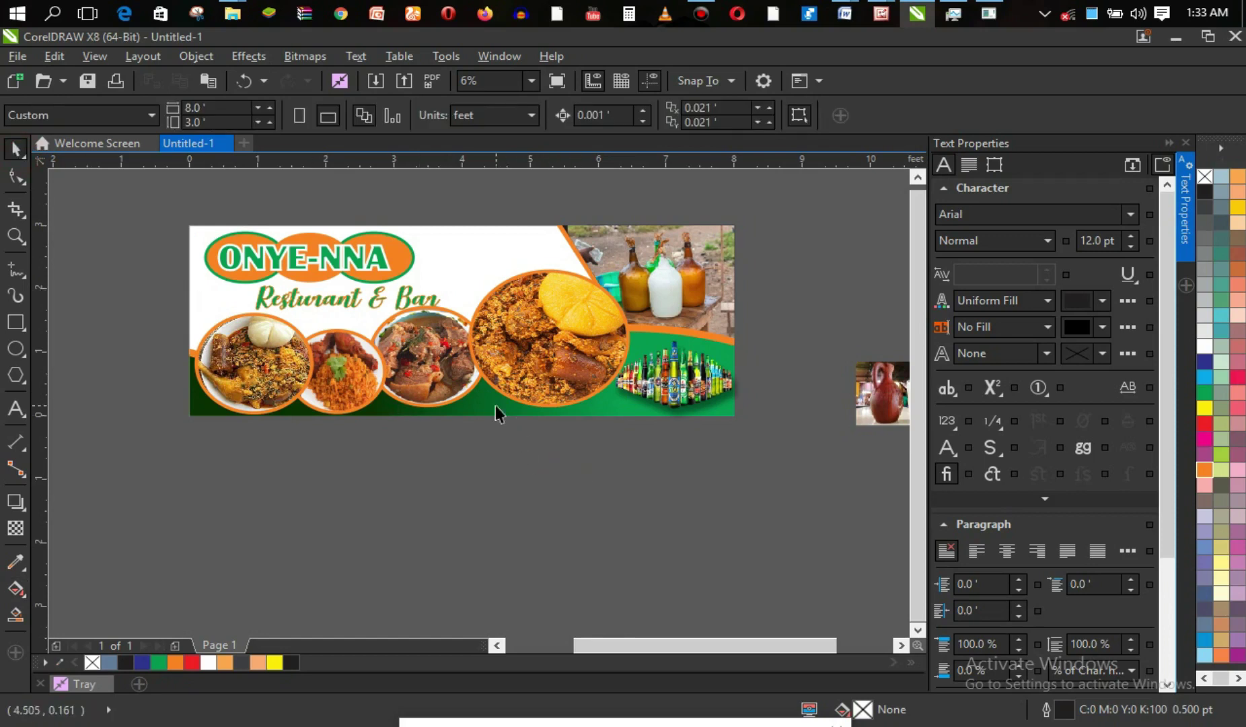
pyautogui.click(342, 300)
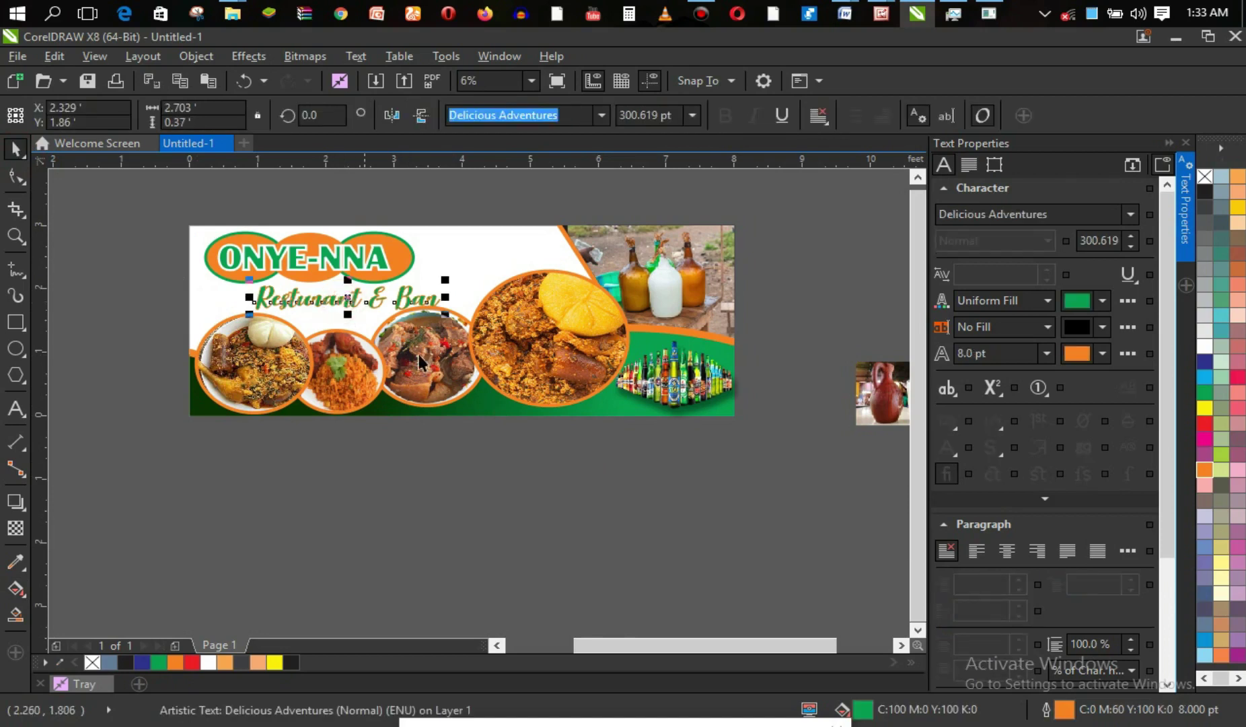
pyautogui.click(491, 453)
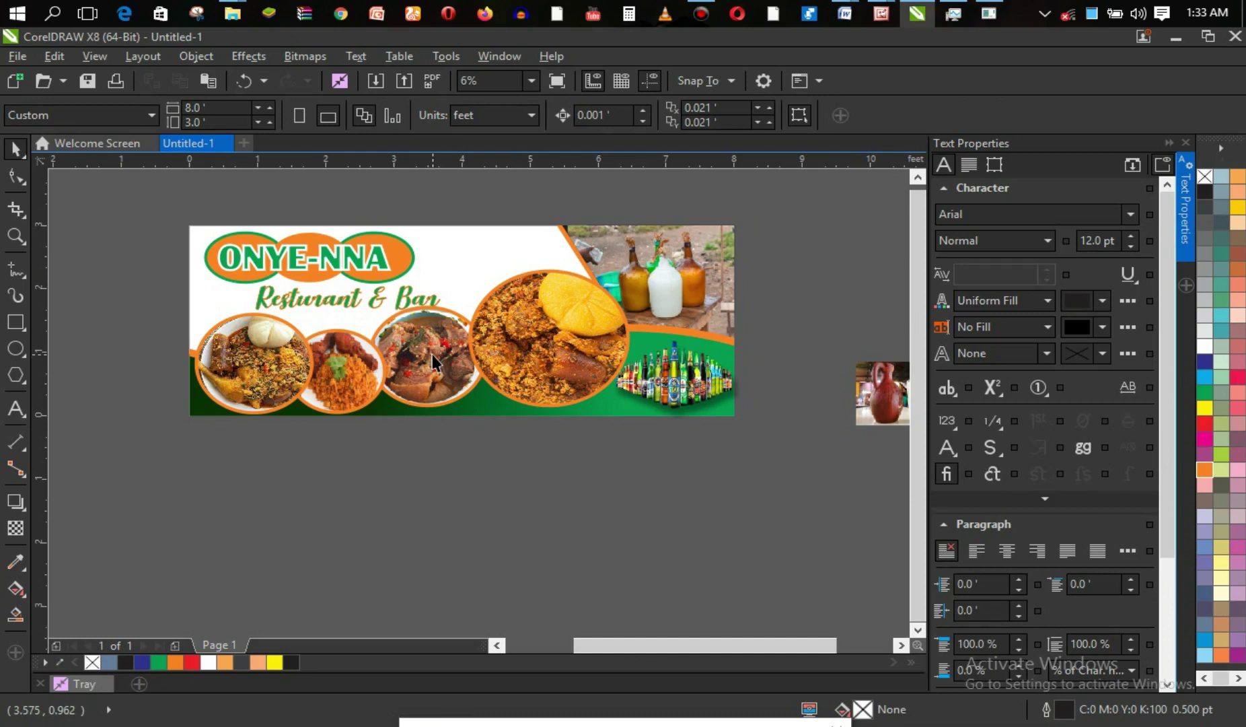
pyautogui.click(358, 304)
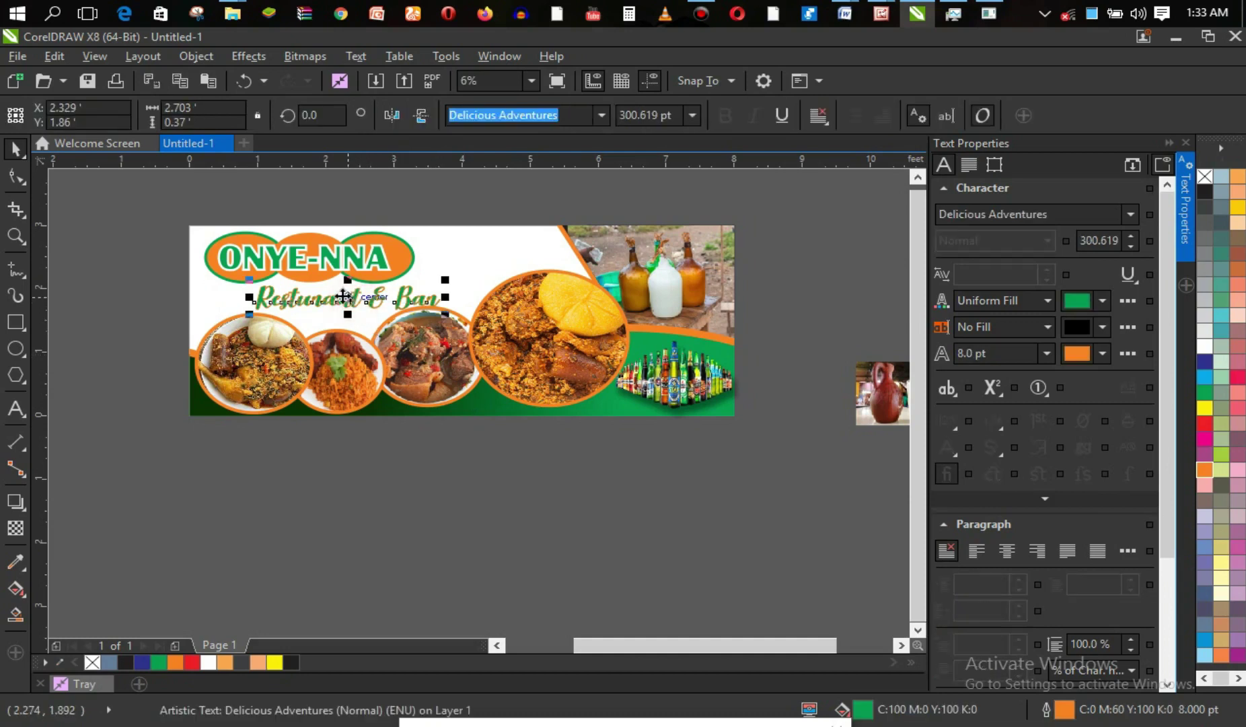
pyautogui.moveTo(344, 303); pyautogui.dragTo(340, 303)
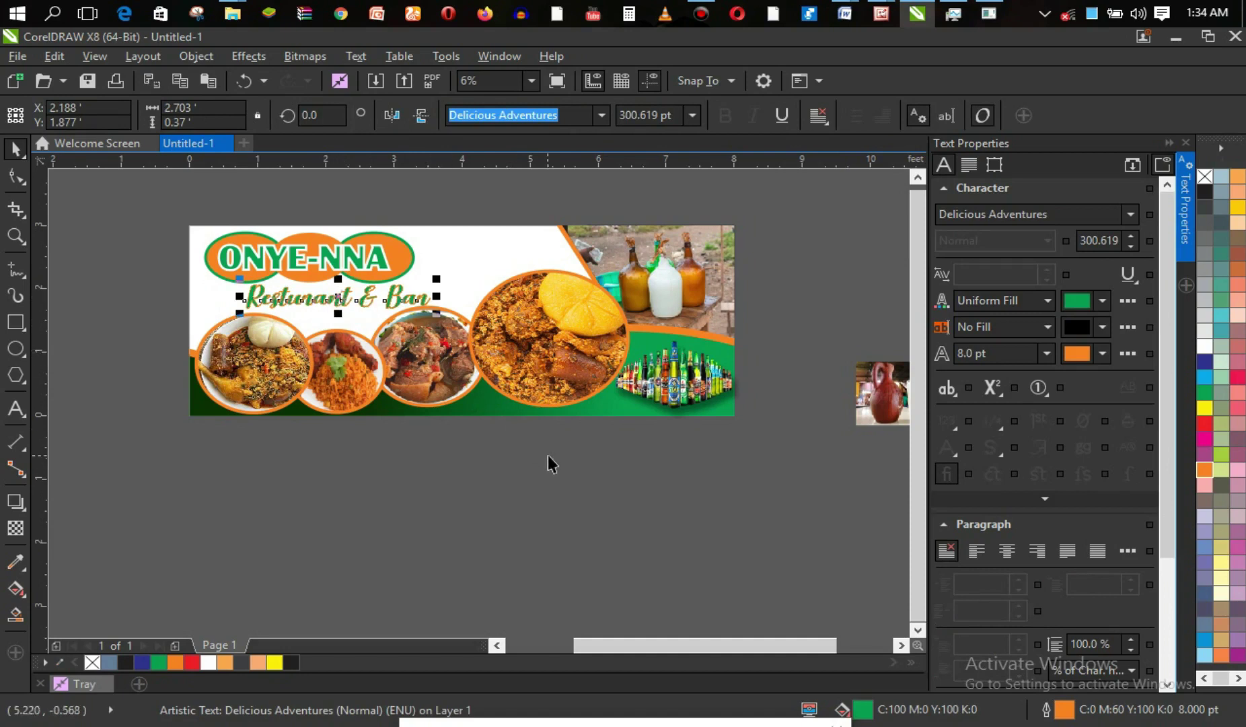
pyautogui.click(574, 474)
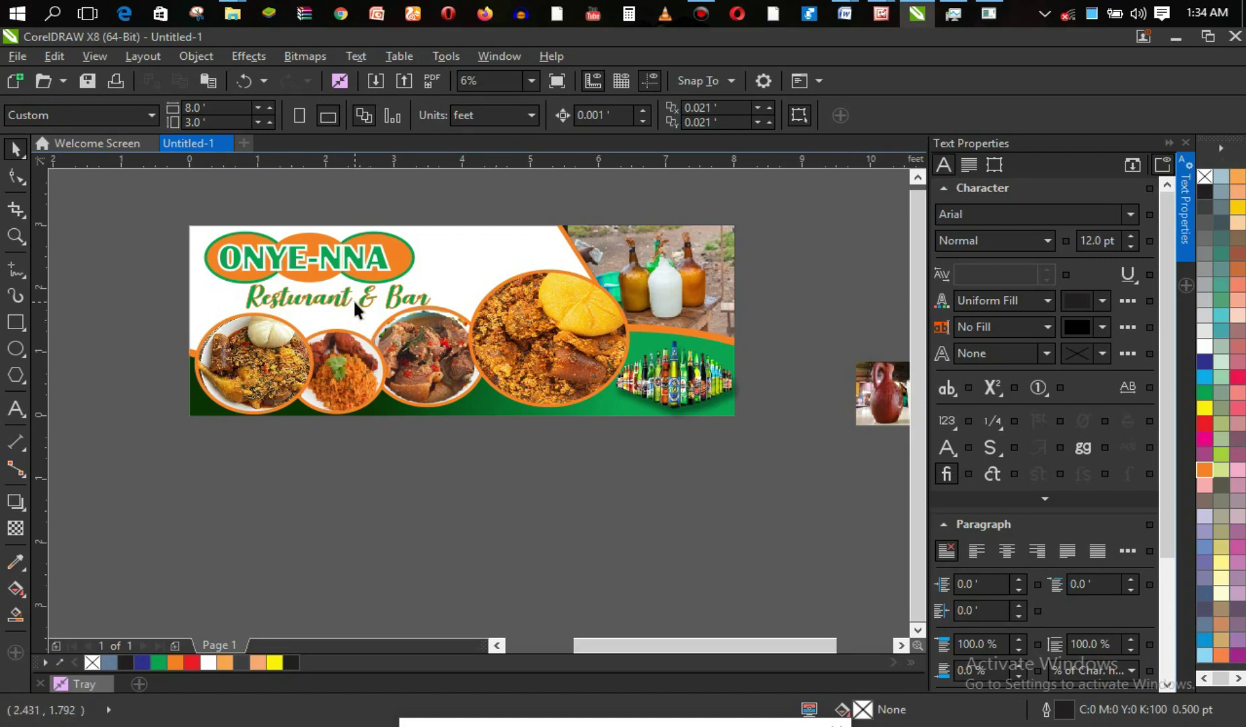
# Try a black fill on the ONYE-NNA logo ellipse, then undo to keep it orange.
pyautogui.click(395, 264)
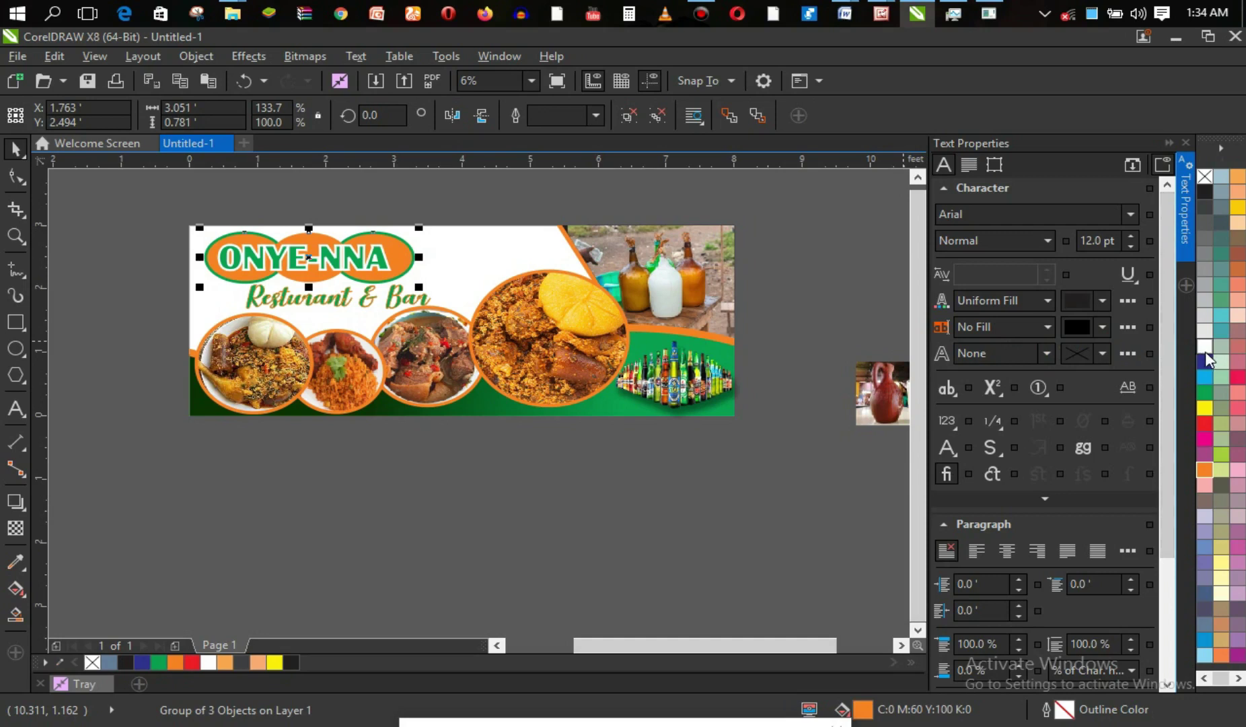
pyautogui.click(1209, 193)
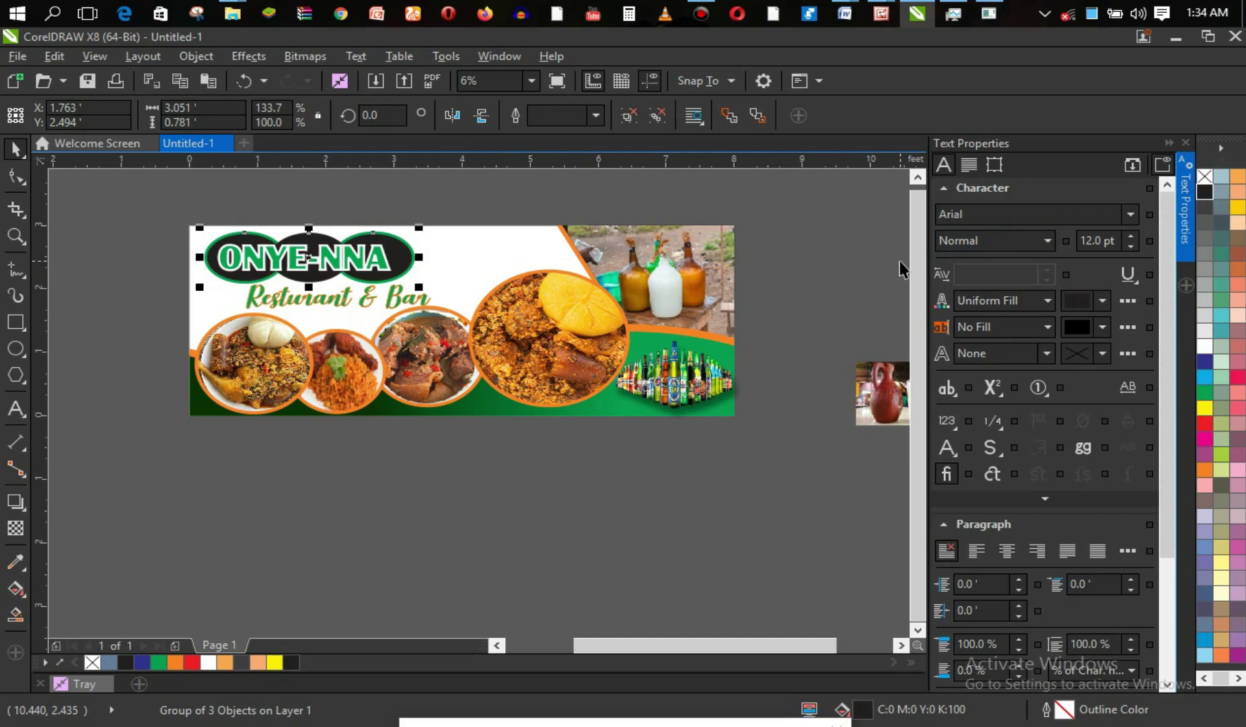
pyautogui.hotkey('ctrl', 'z')
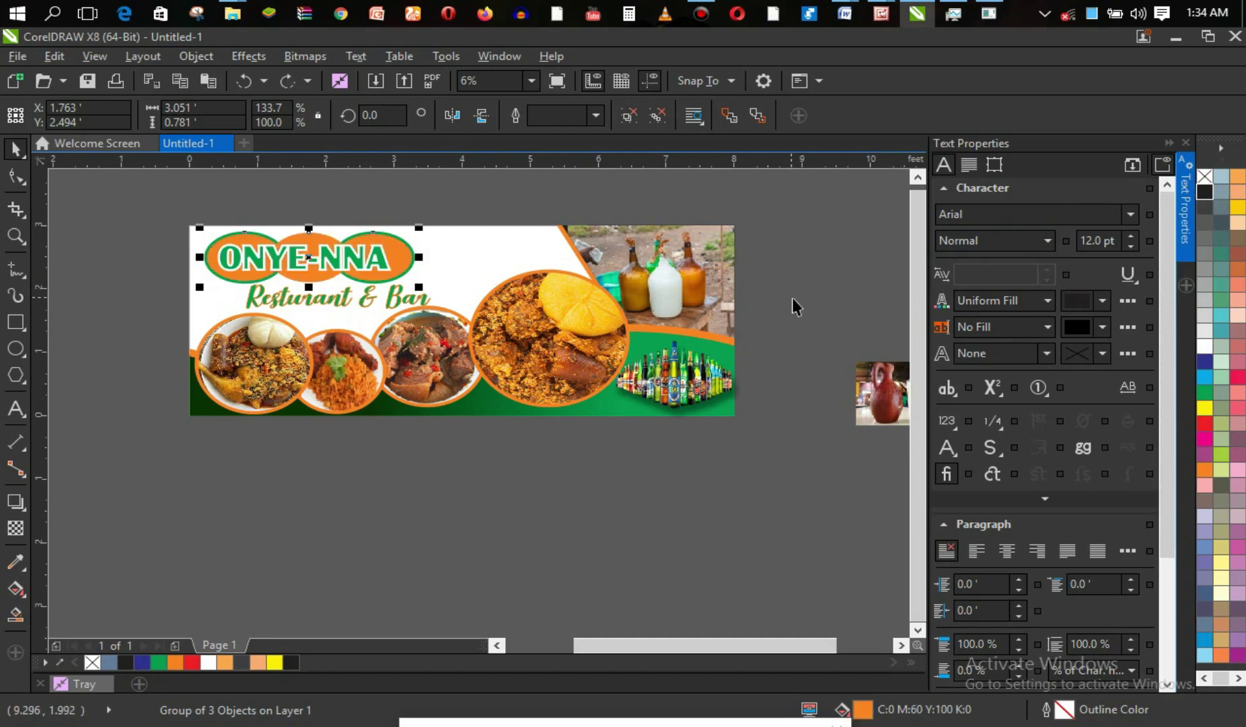
pyautogui.click(800, 300)
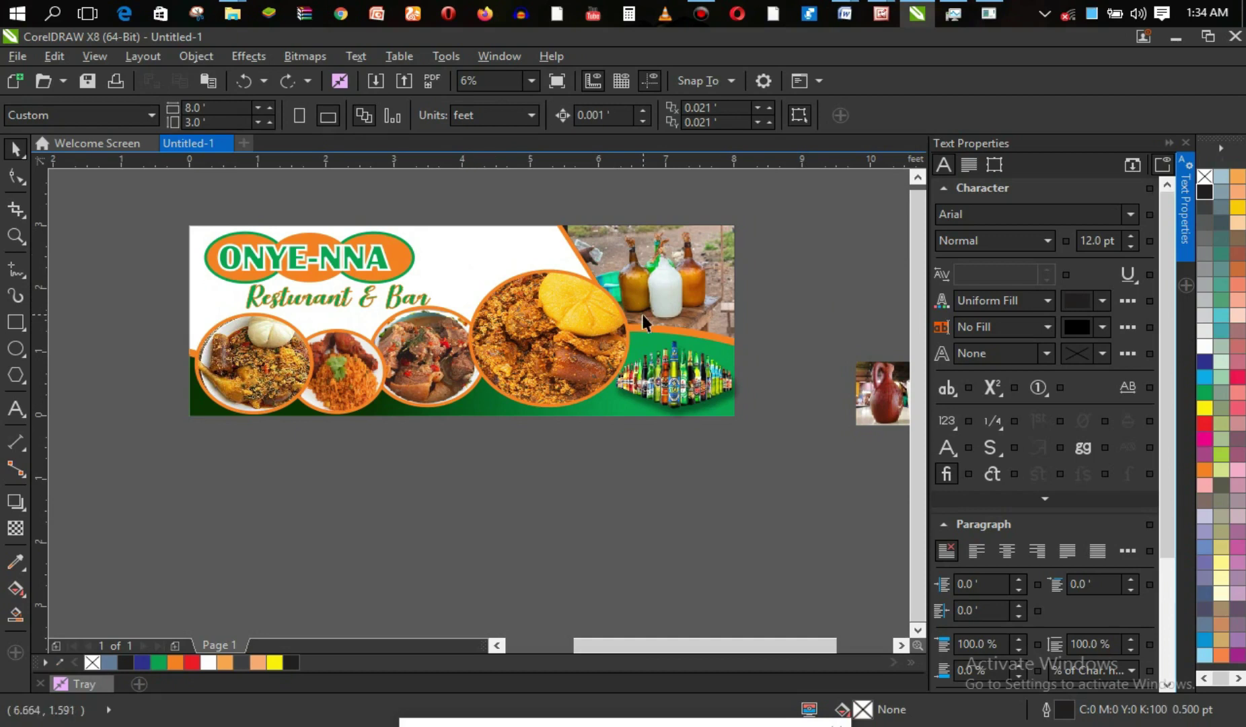
pyautogui.click(671, 375)
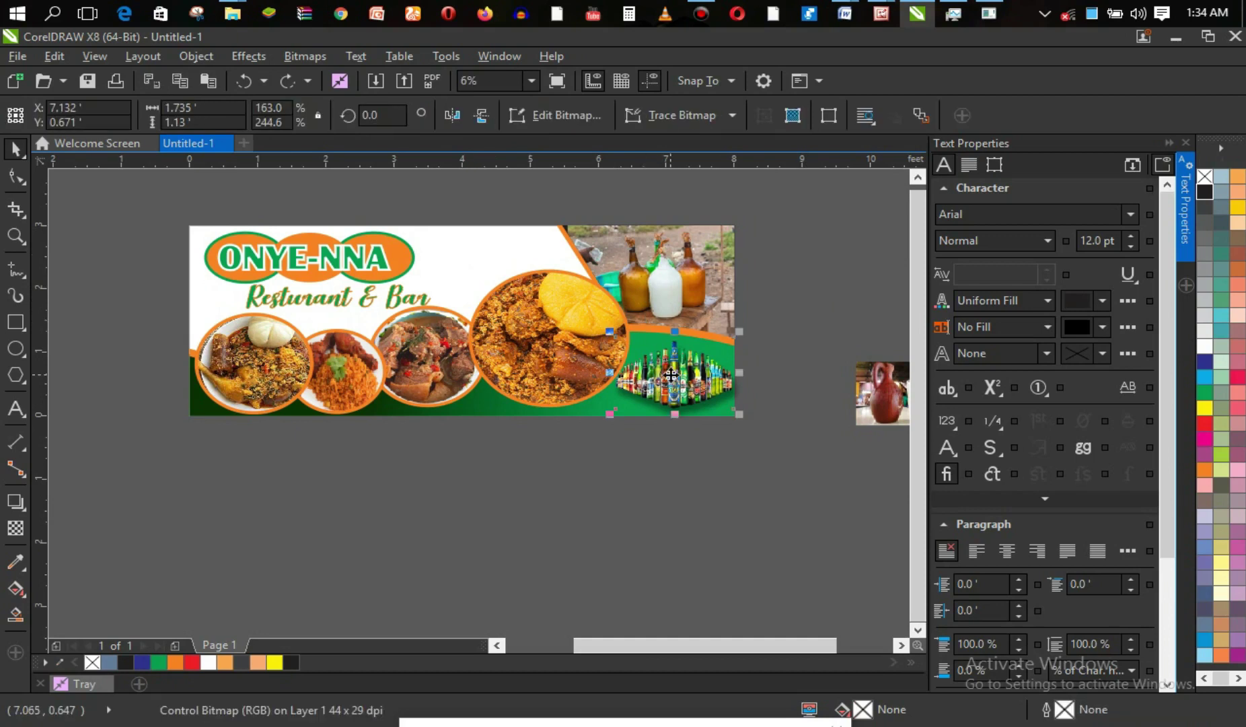
# Start a 150 pt Arial text item reading 'Pe' and move it onto the banner's upper middle.
pyautogui.click(732, 450)
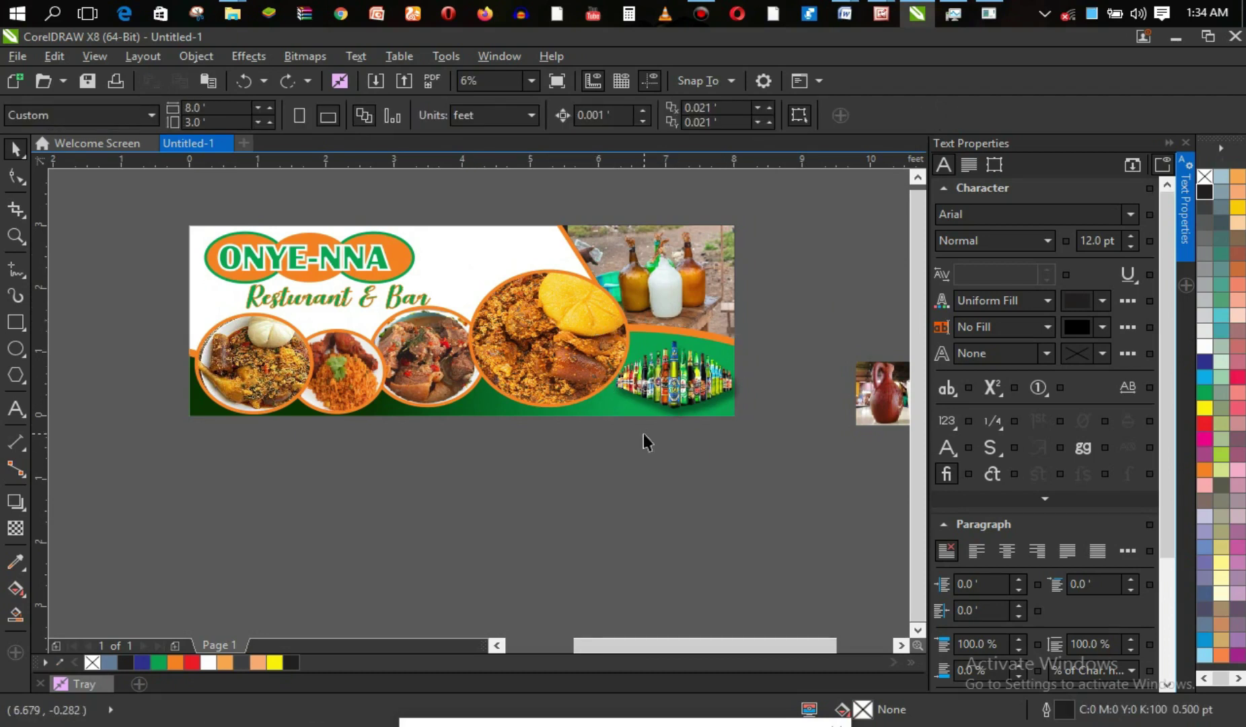
pyautogui.press('F8')
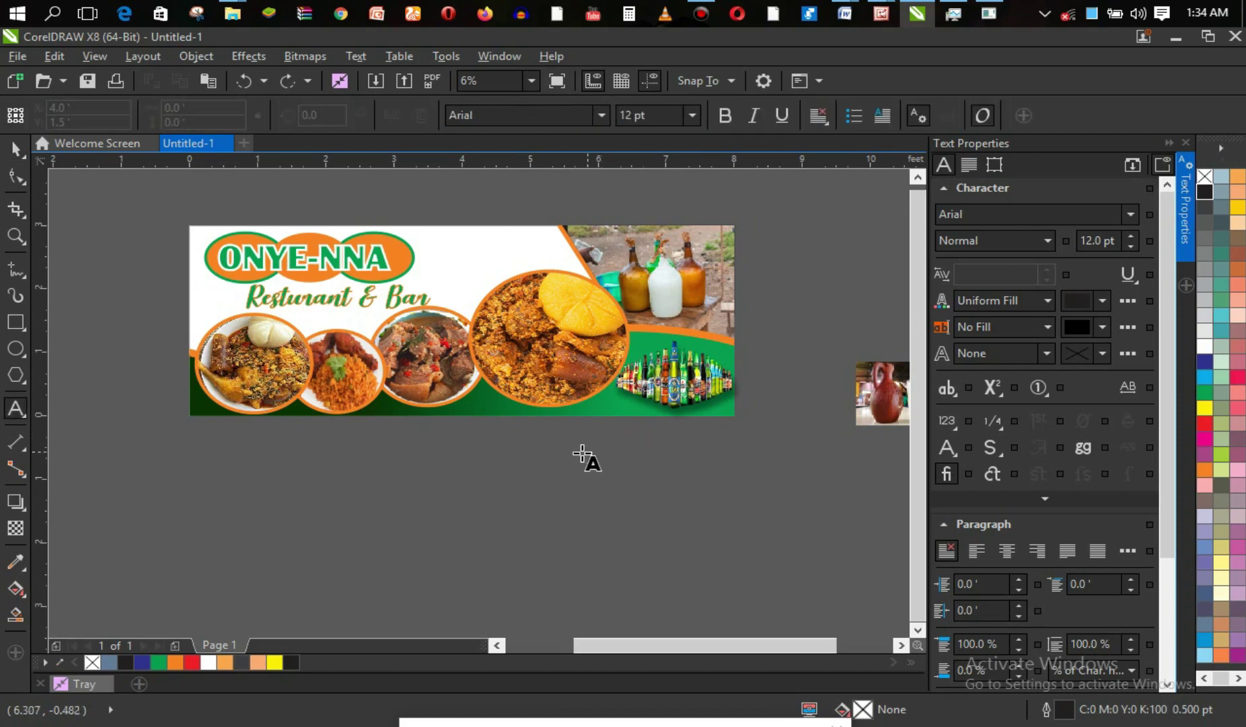
pyautogui.click(437, 460)
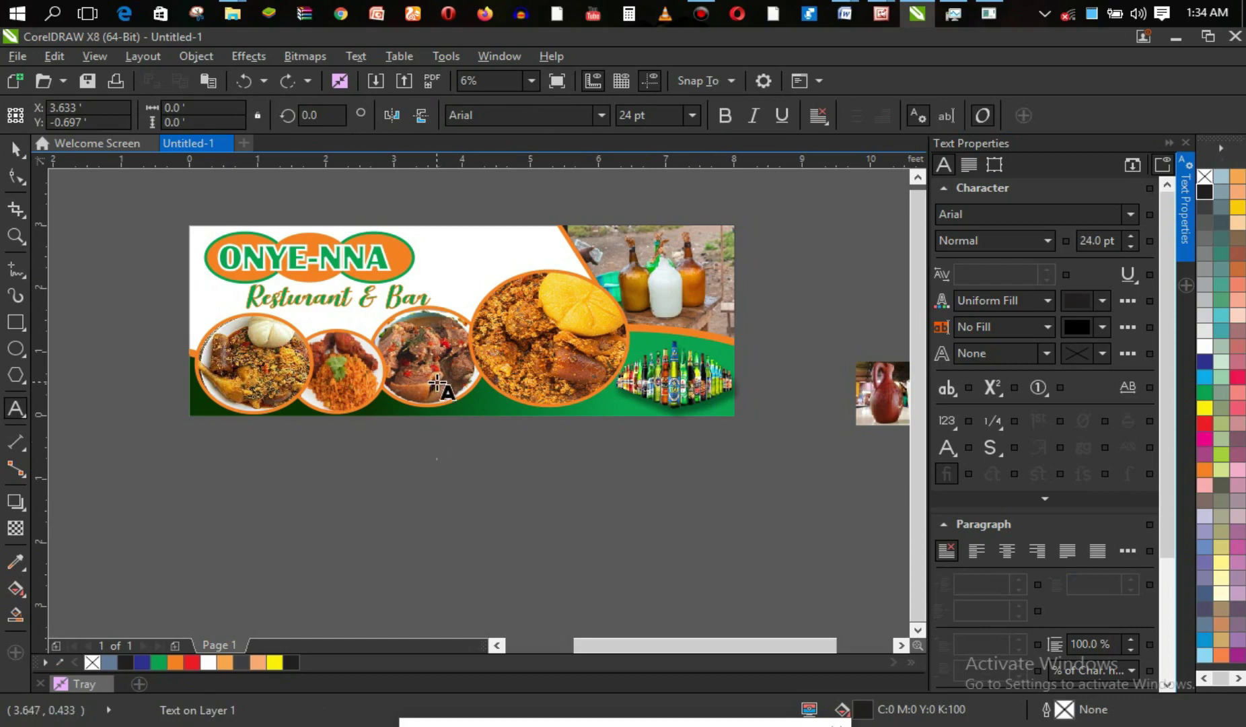
pyautogui.click(693, 117)
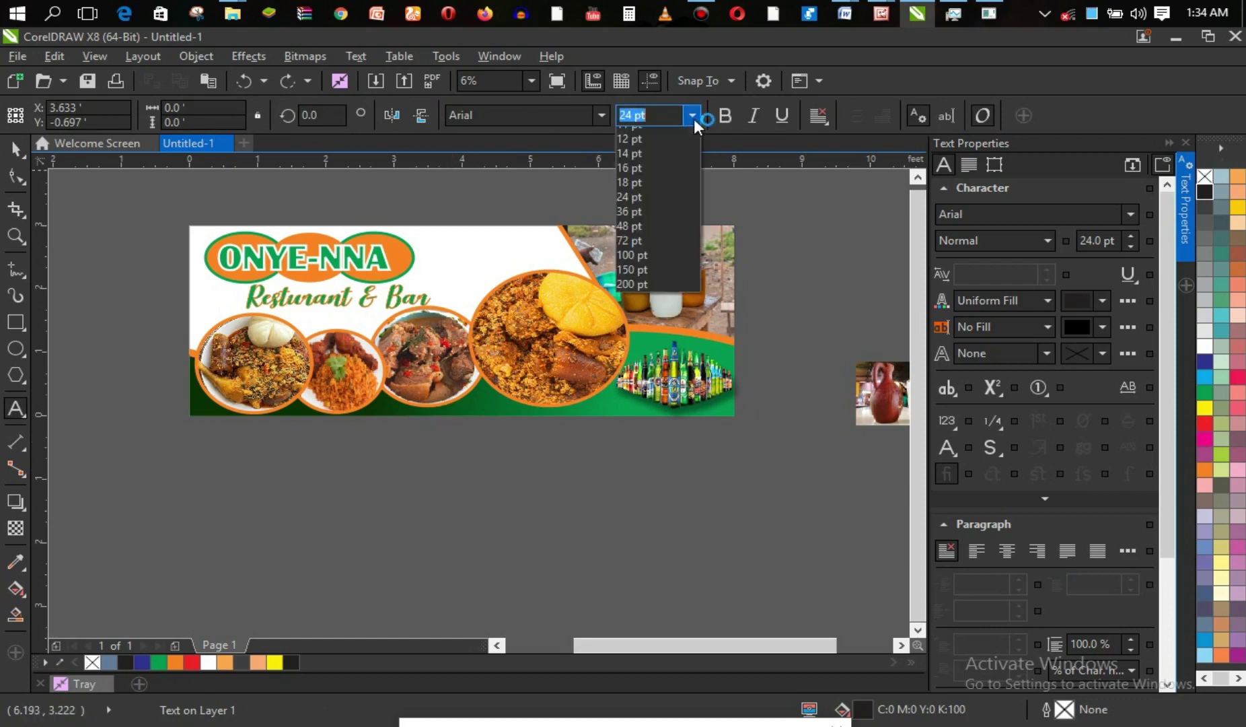
pyautogui.click(649, 351)
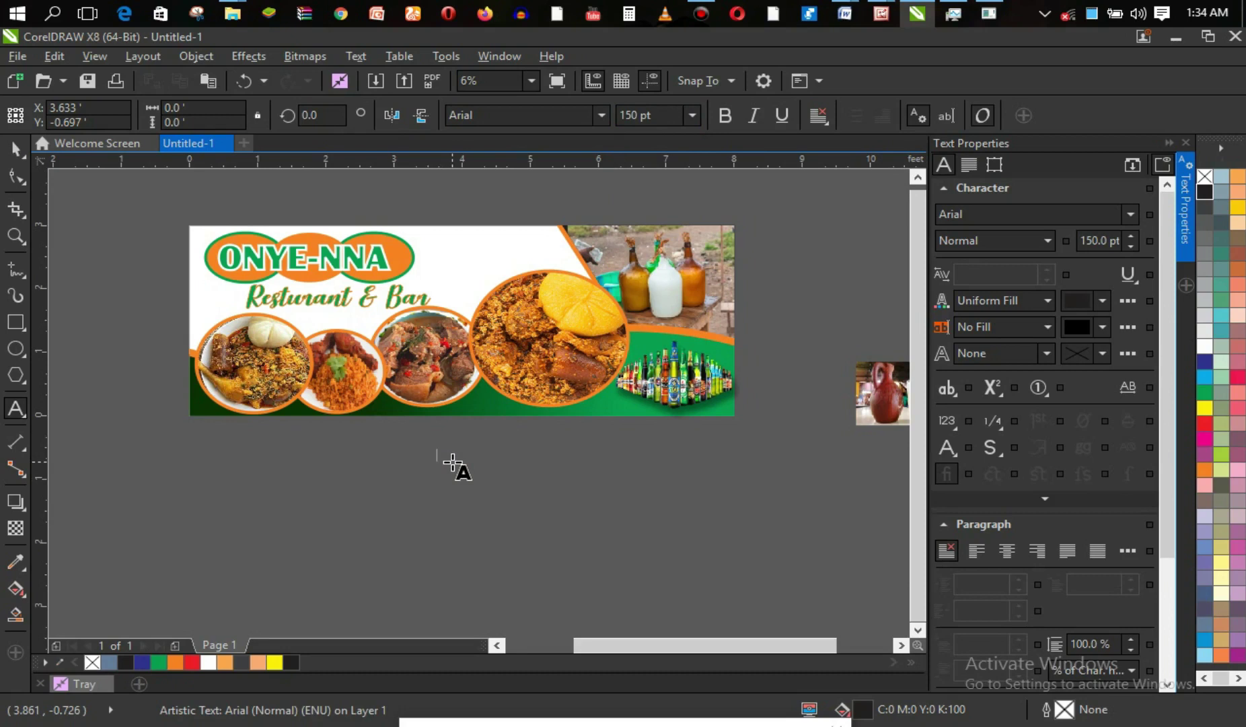
pyautogui.write('Pe')
pyautogui.moveTo(446, 456); pyautogui.dragTo(466, 252)
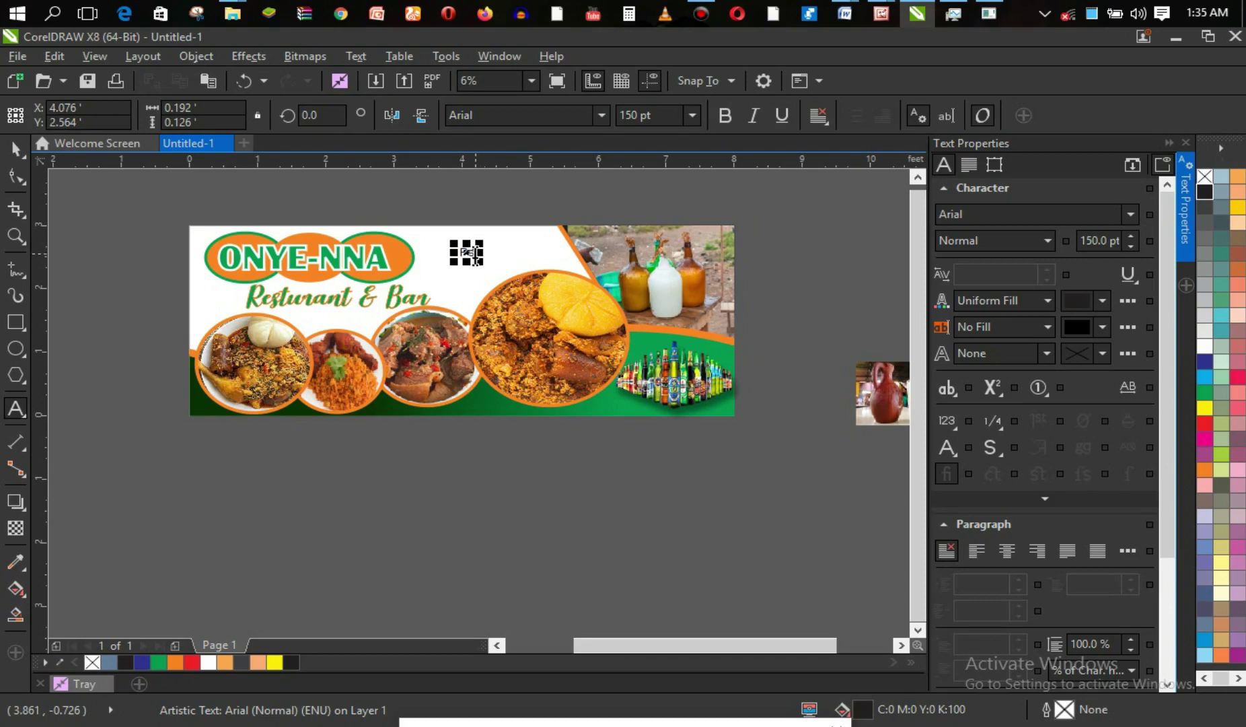
# Complete the 'Pepper Soup' line, fix its typo, and continue the list below Rice.
pyautogui.write('pper Sop')
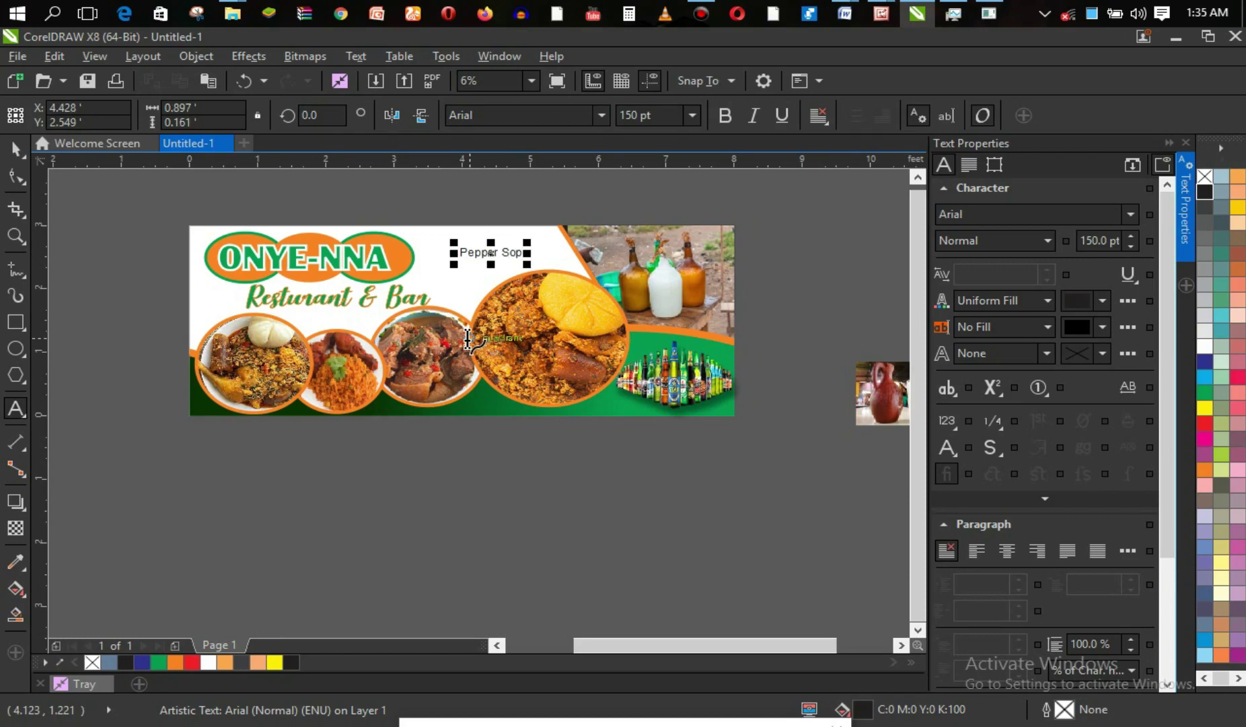
pyautogui.press('BackSpace')
pyautogui.moveTo(493, 252); pyautogui.dragTo(491, 237)
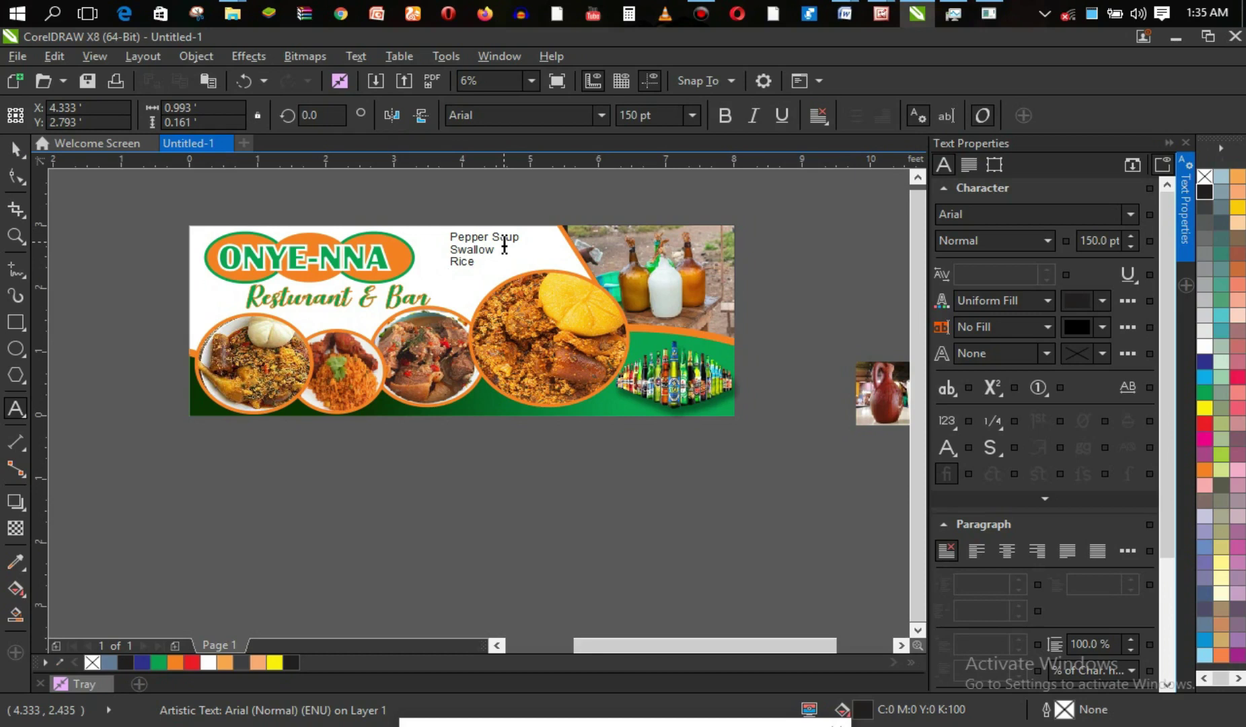
pyautogui.press('Return')
# Add 'Assorted Drinks' as the top menu line and shift the block slightly left.
pyautogui.click(451, 235)
pyautogui.click(451, 247)
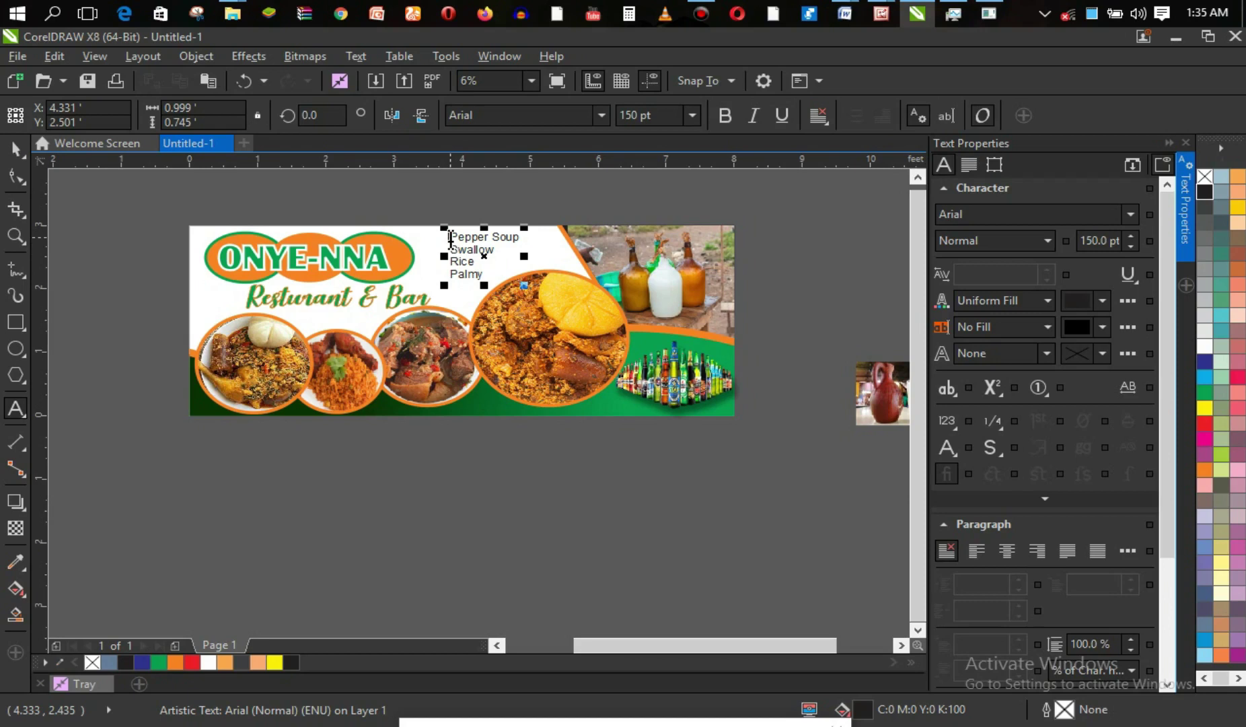
pyautogui.click(451, 240)
pyautogui.write('Assorte')
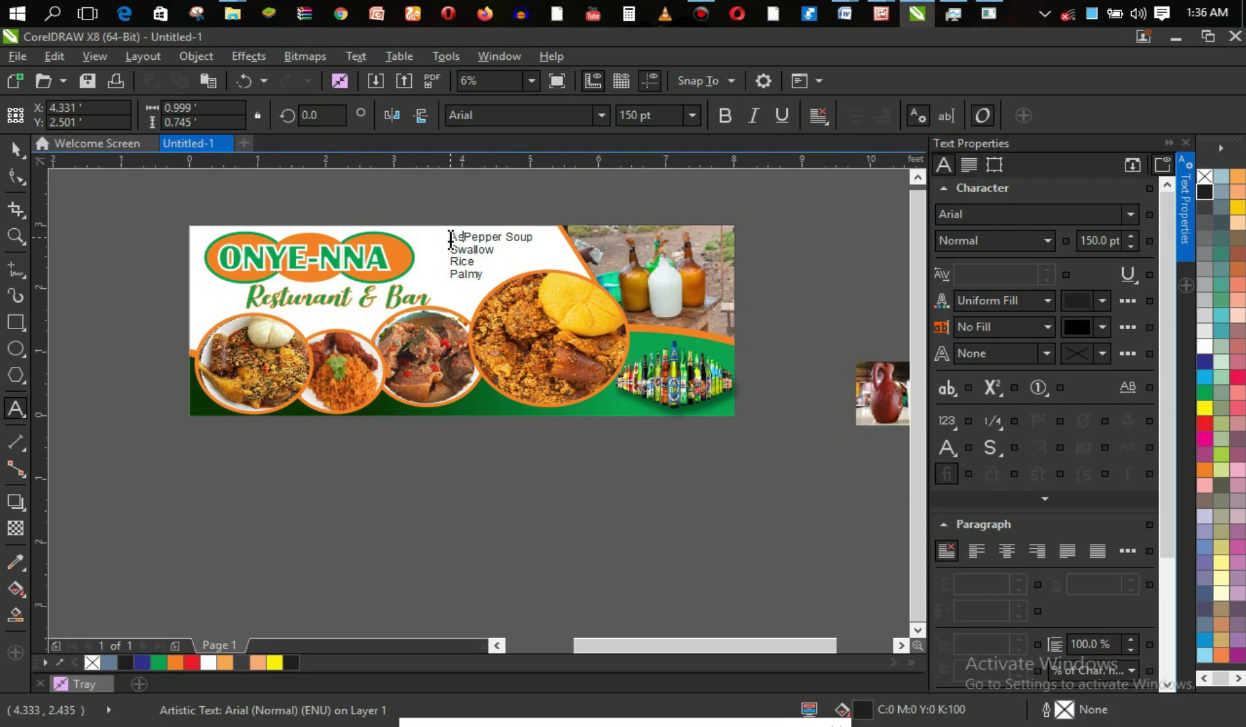
pyautogui.write('d Drinks')
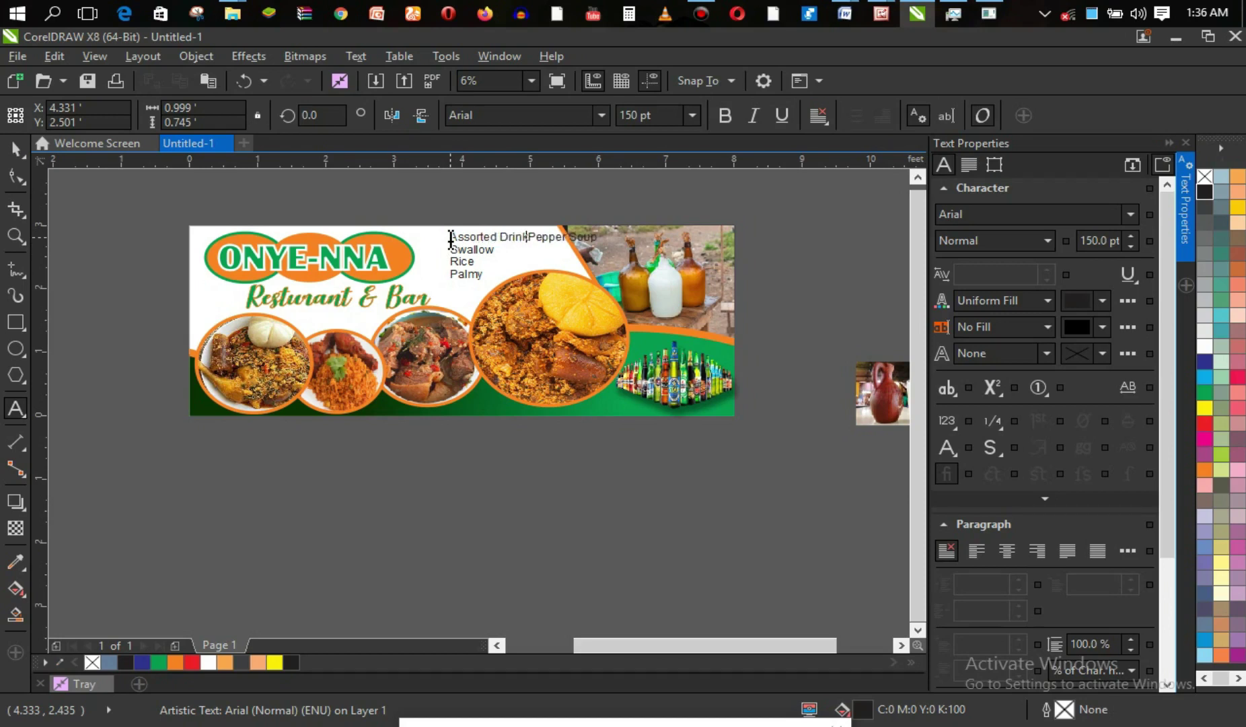
pyautogui.press('Return')
pyautogui.press('Escape')
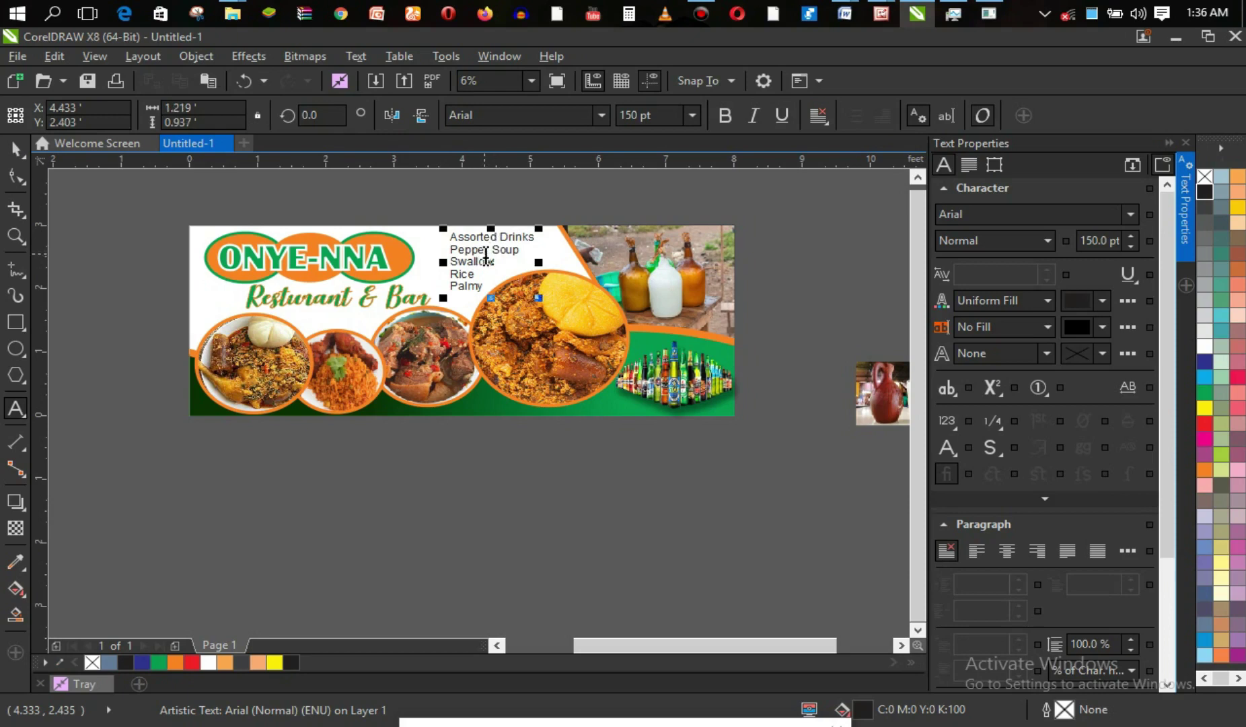
pyautogui.moveTo(493, 261); pyautogui.dragTo(485, 261)
pyautogui.click(684, 114)
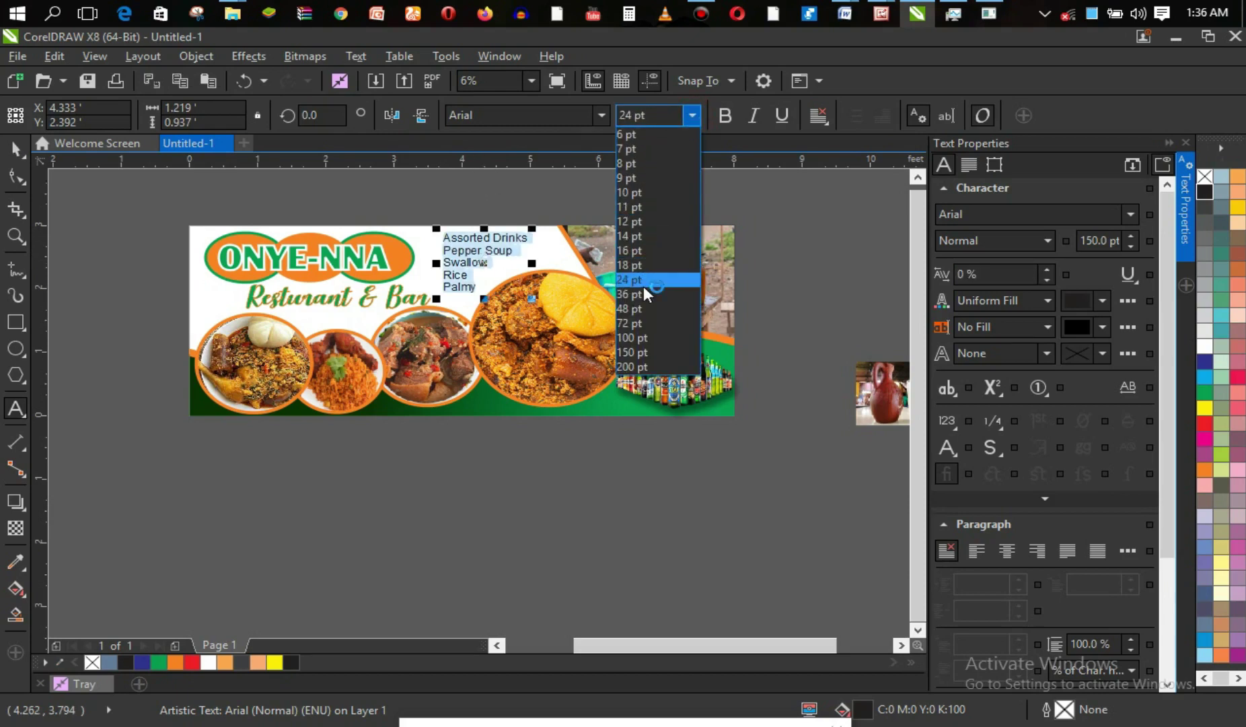
# Keep the menu at 150 pt, switch it to Clarity Gothic Heavy SF, and fill it green with a black outline.
pyautogui.click(496, 117)
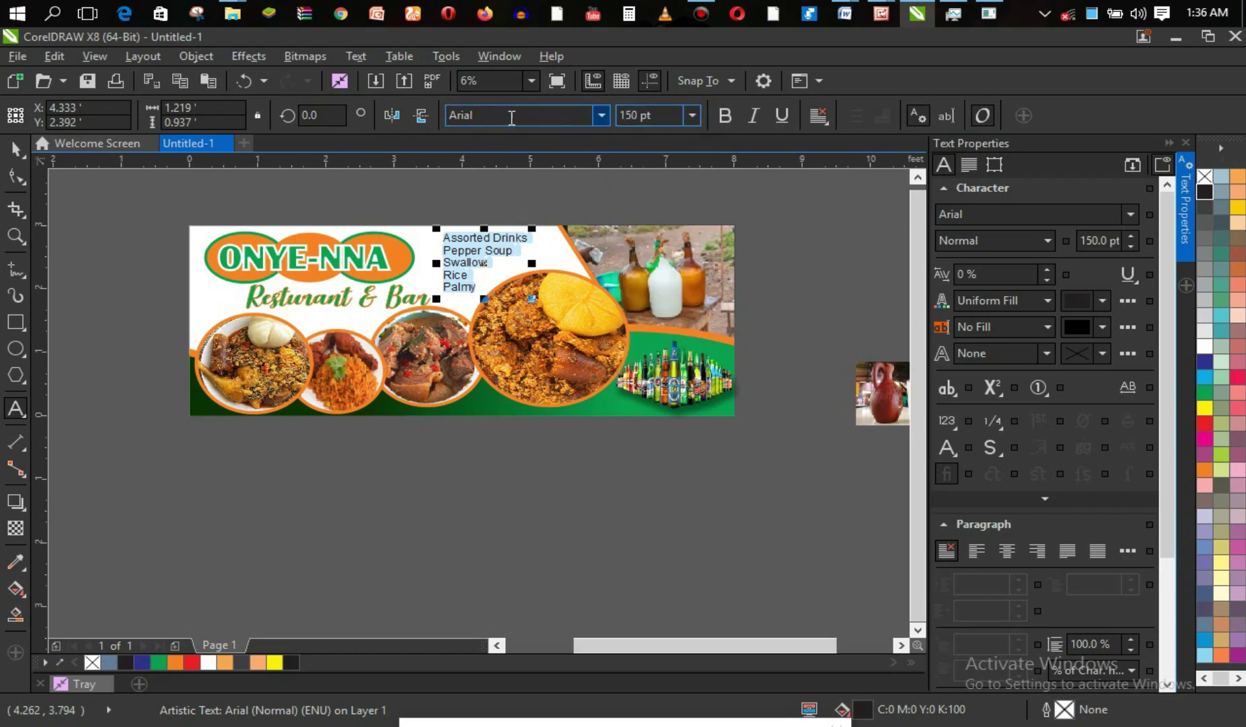
pyautogui.click(602, 116)
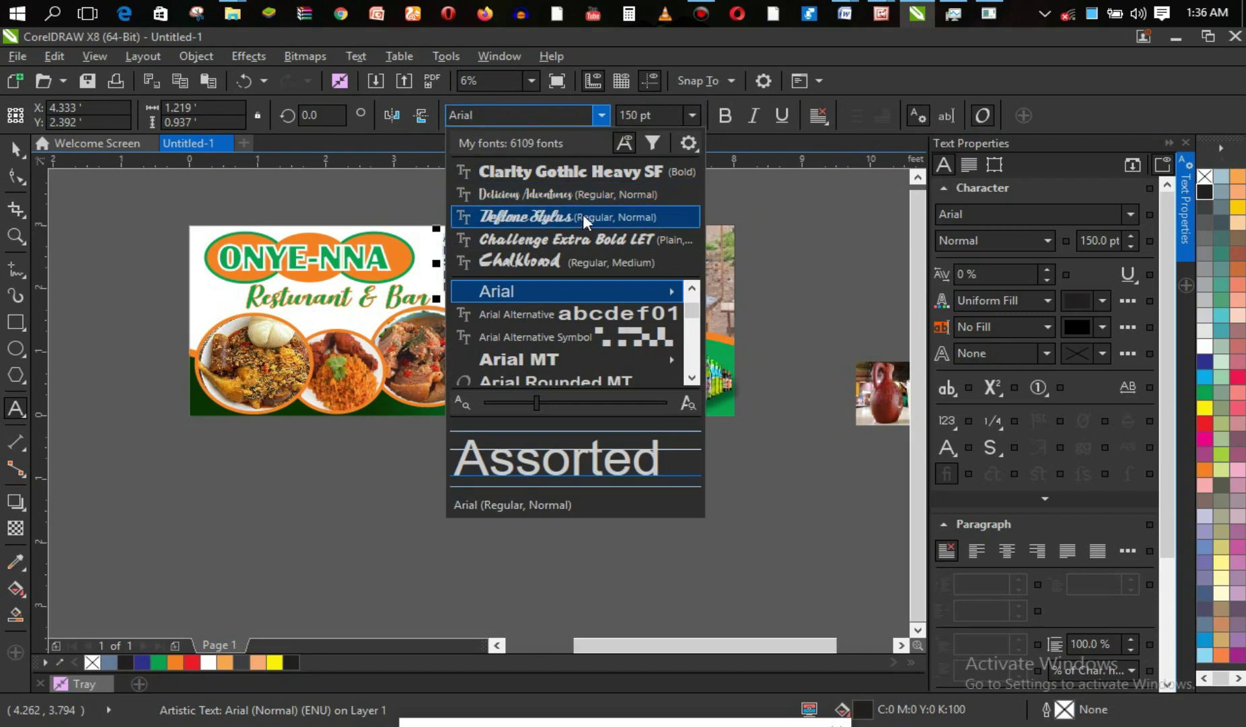
pyautogui.click(582, 177)
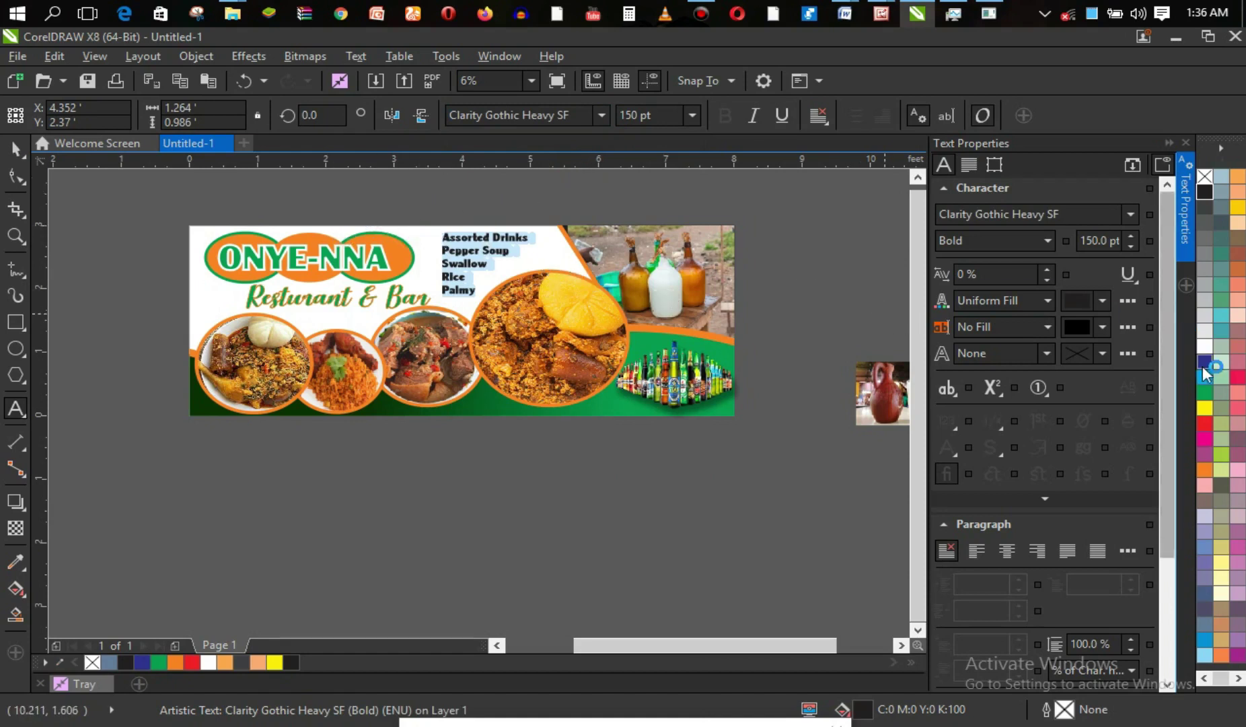
pyautogui.click(1208, 393)
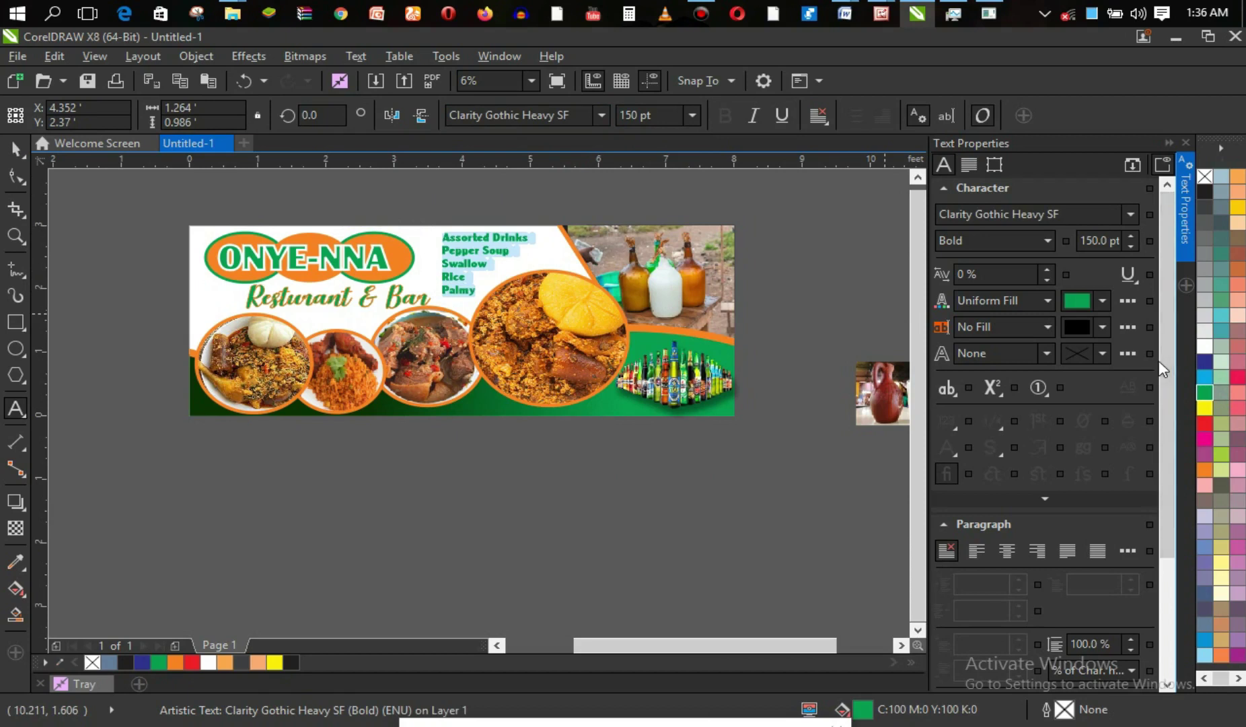
pyautogui.rightClick(1212, 196)
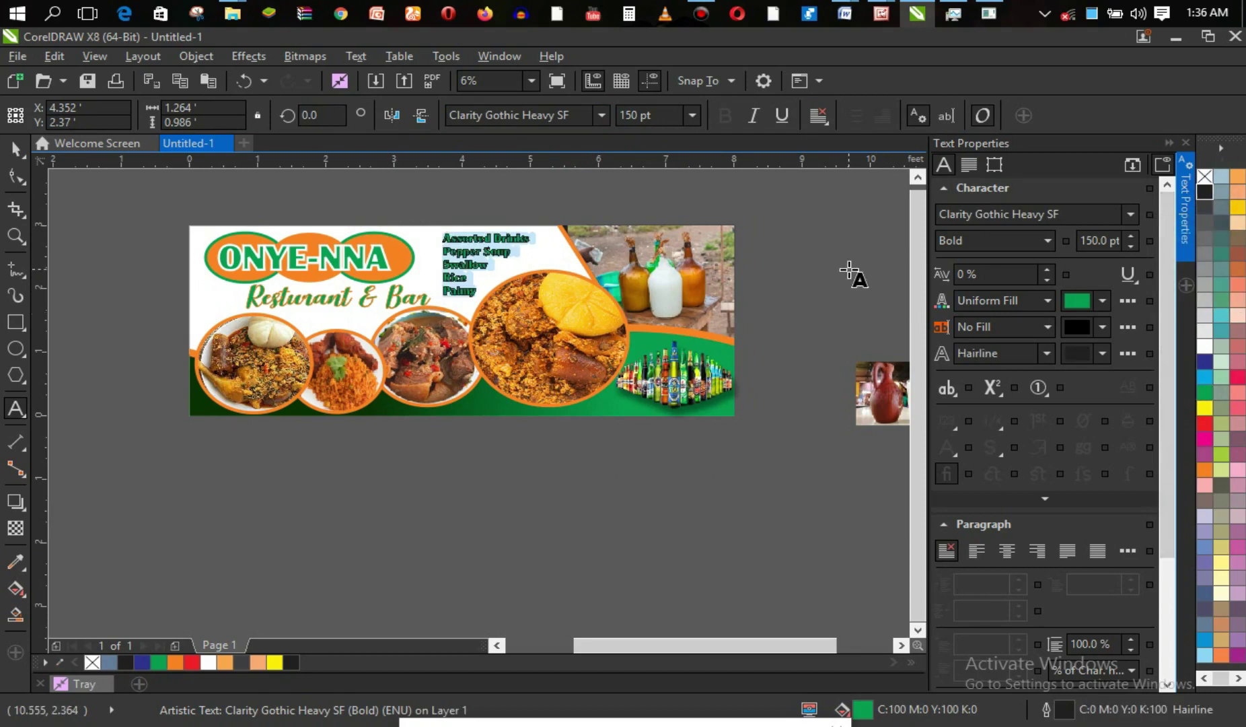
pyautogui.hotkey('ctrl', 'space')
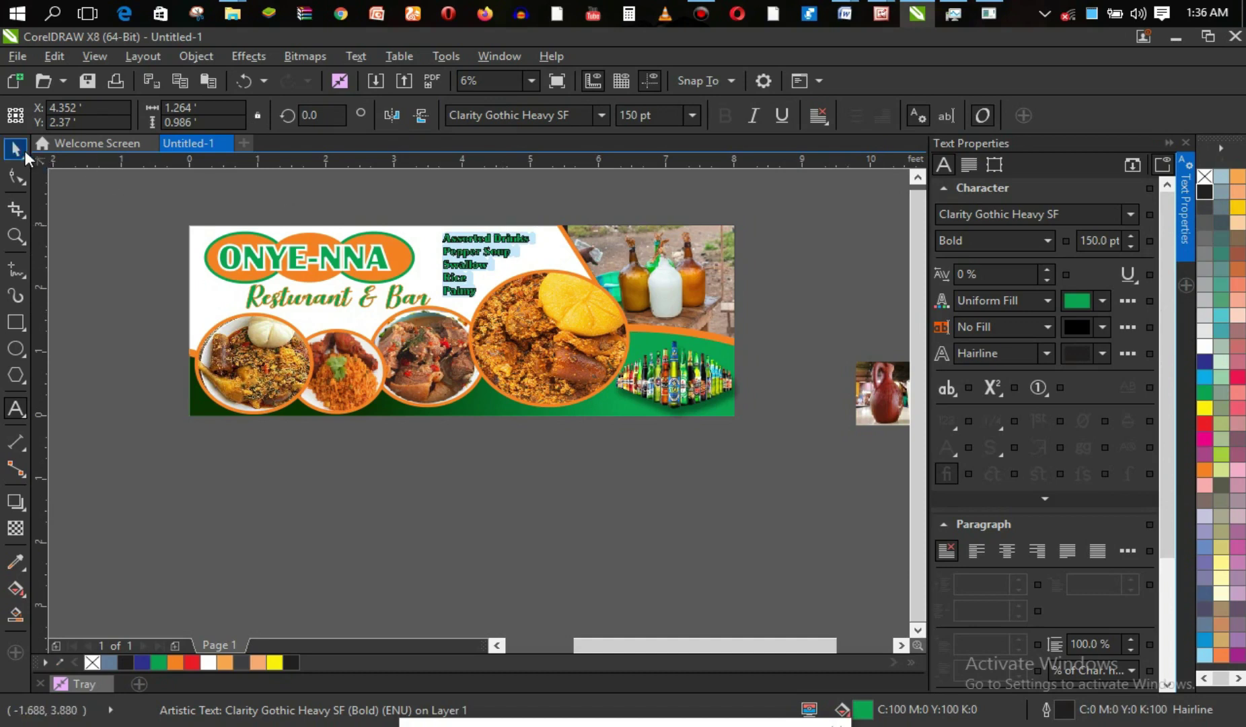
pyautogui.click(115, 203)
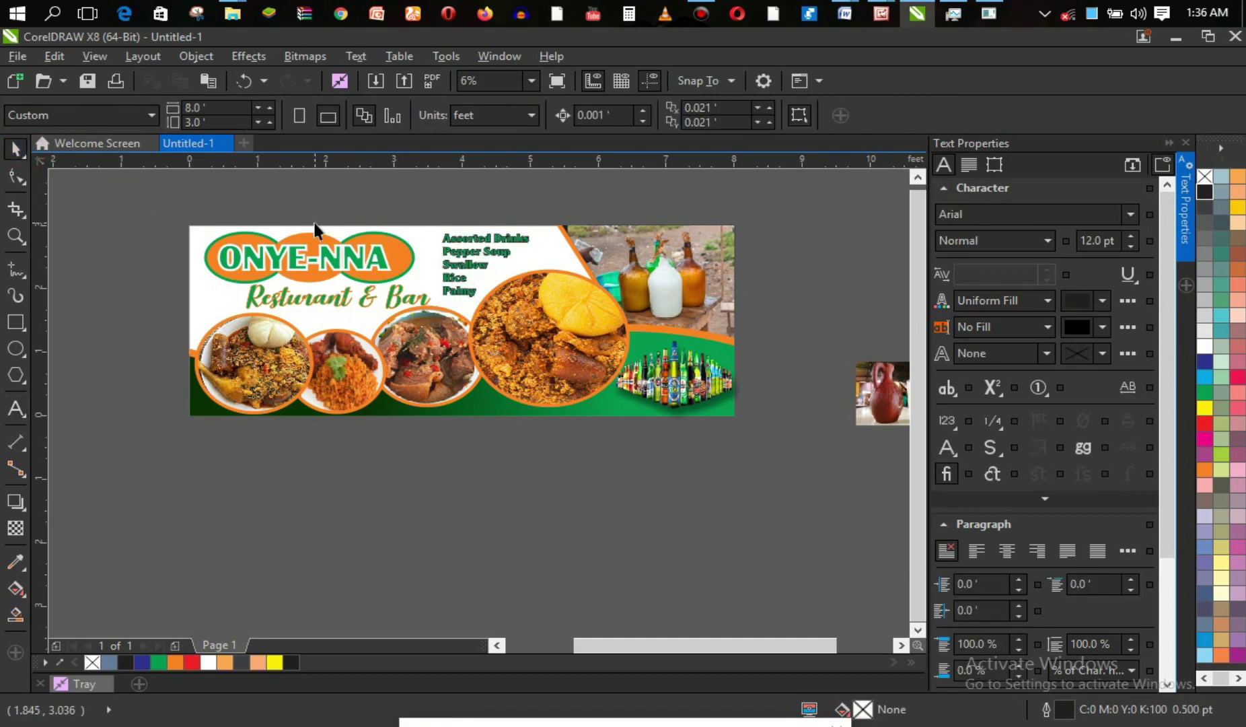
pyautogui.click(471, 249)
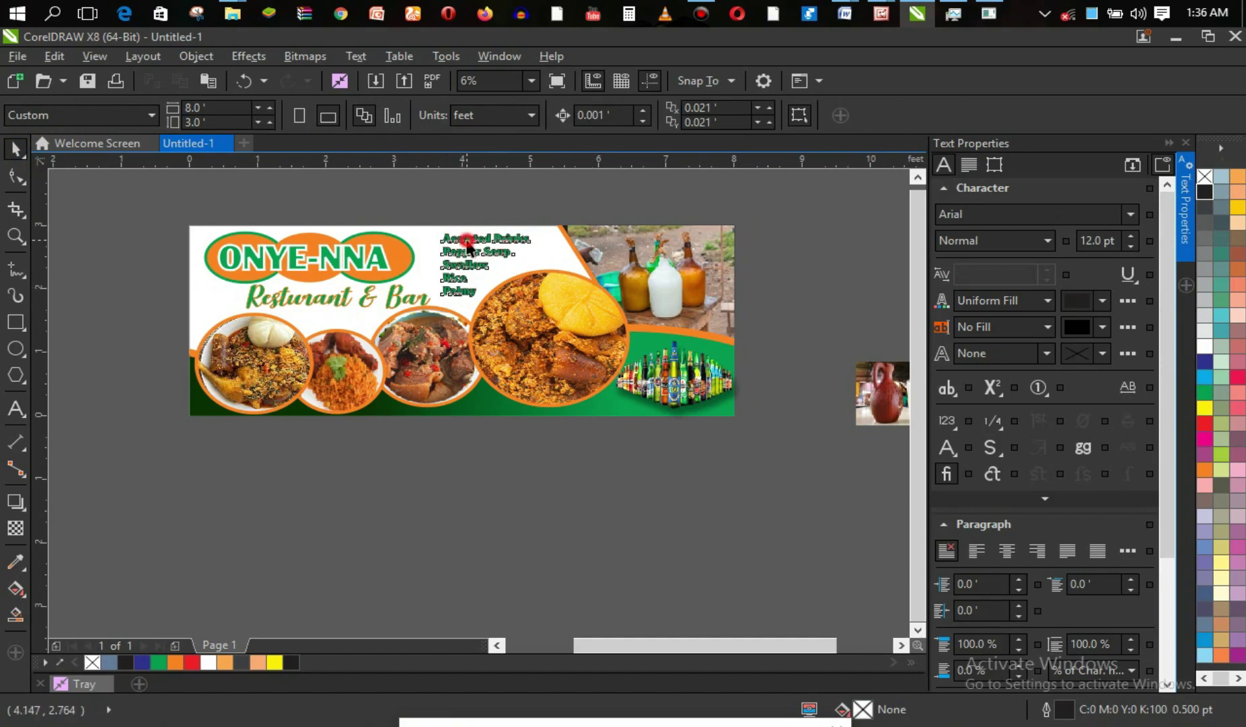
pyautogui.click(1208, 422)
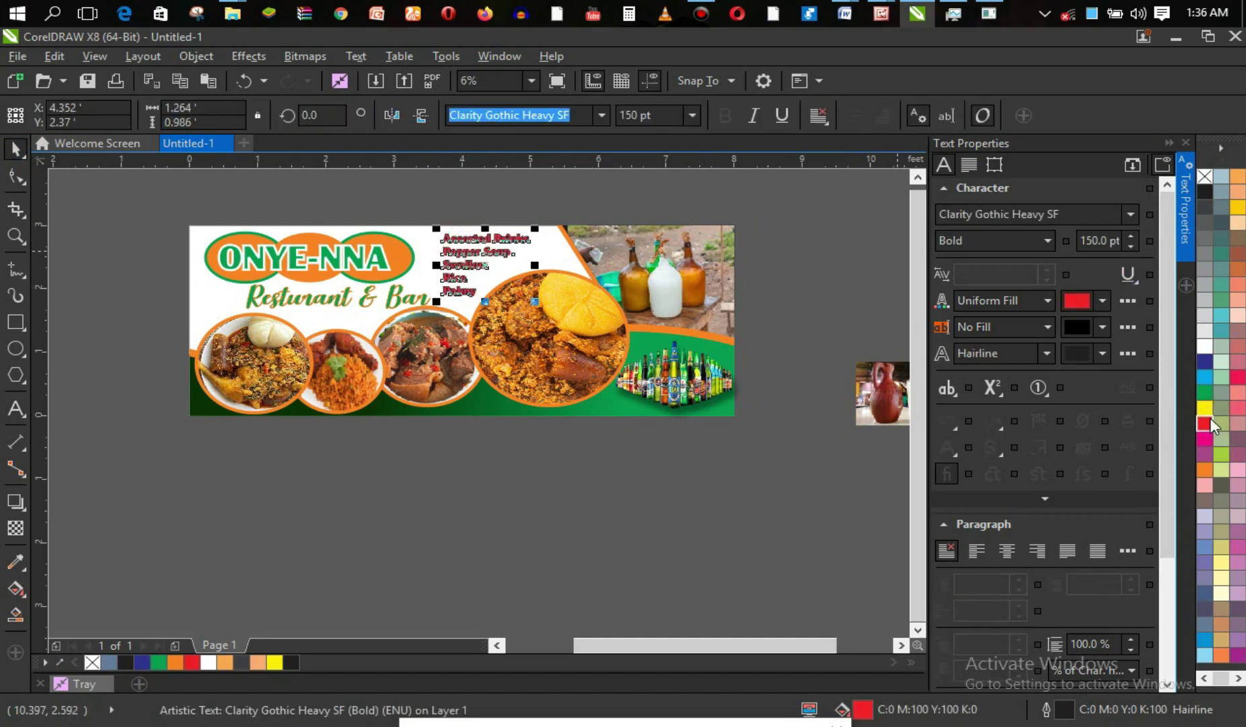
pyautogui.click(781, 428)
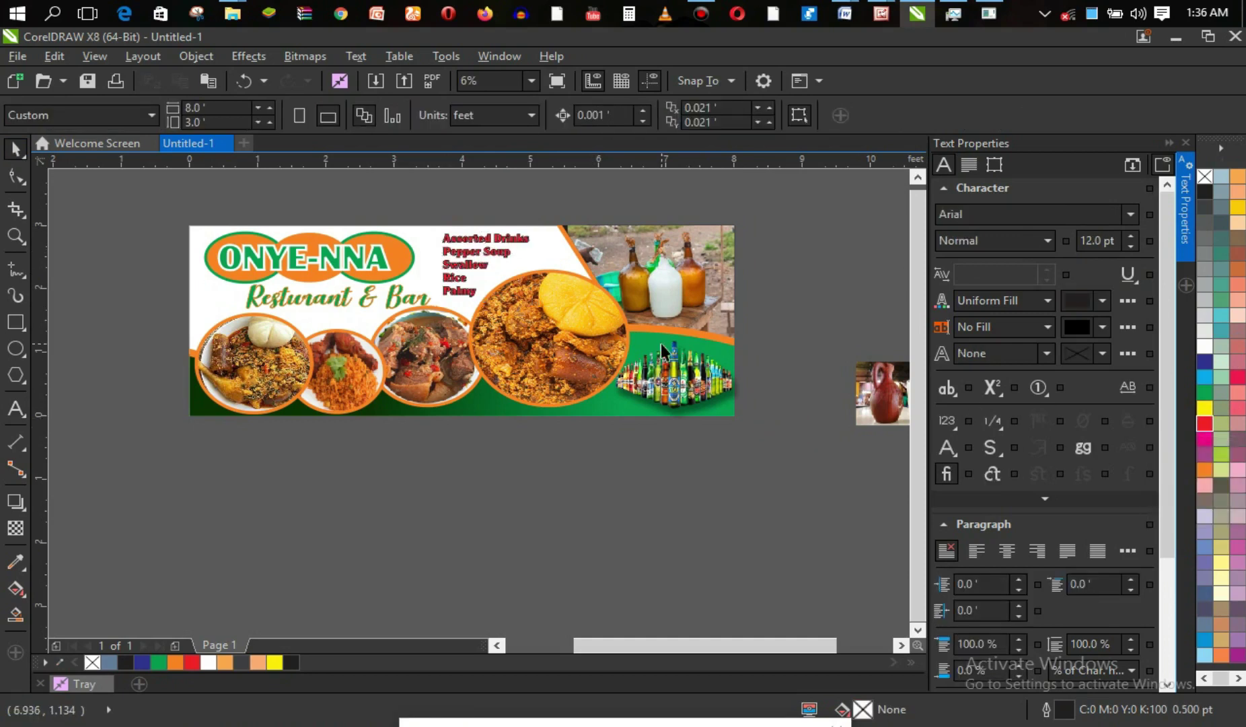
pyautogui.hotkey('ctrl', 'z')
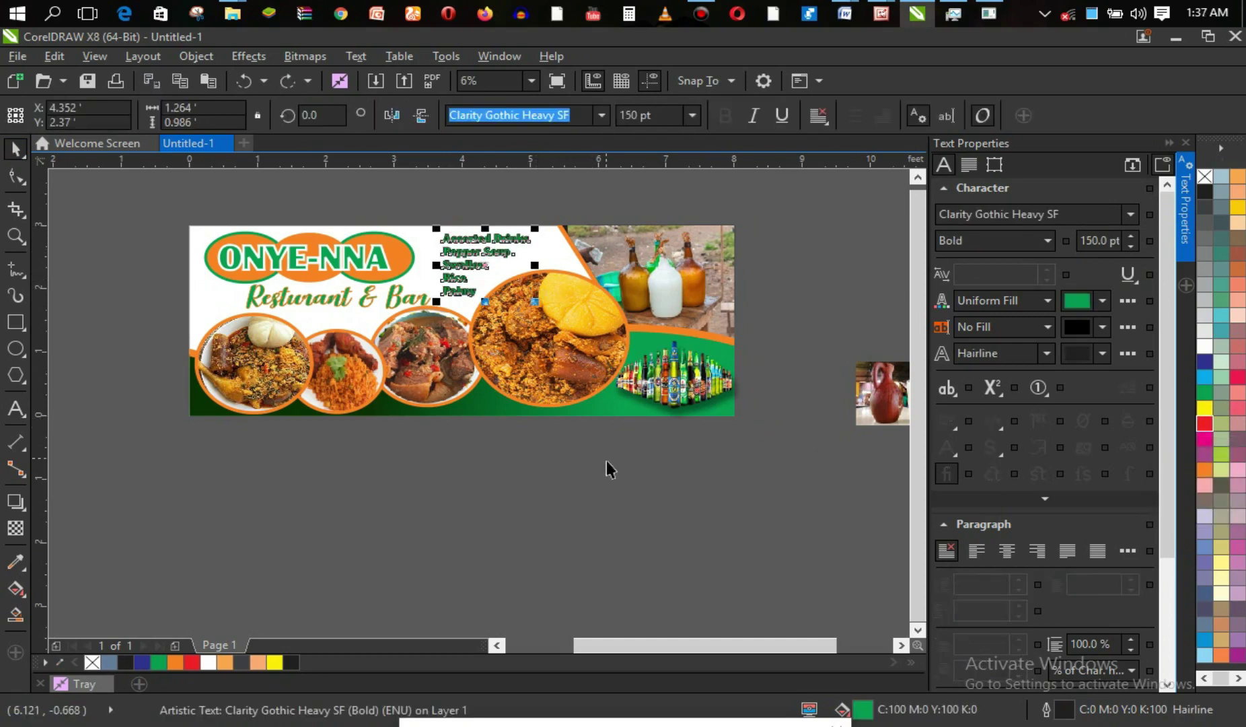
pyautogui.click(606, 460)
pyautogui.press('z')
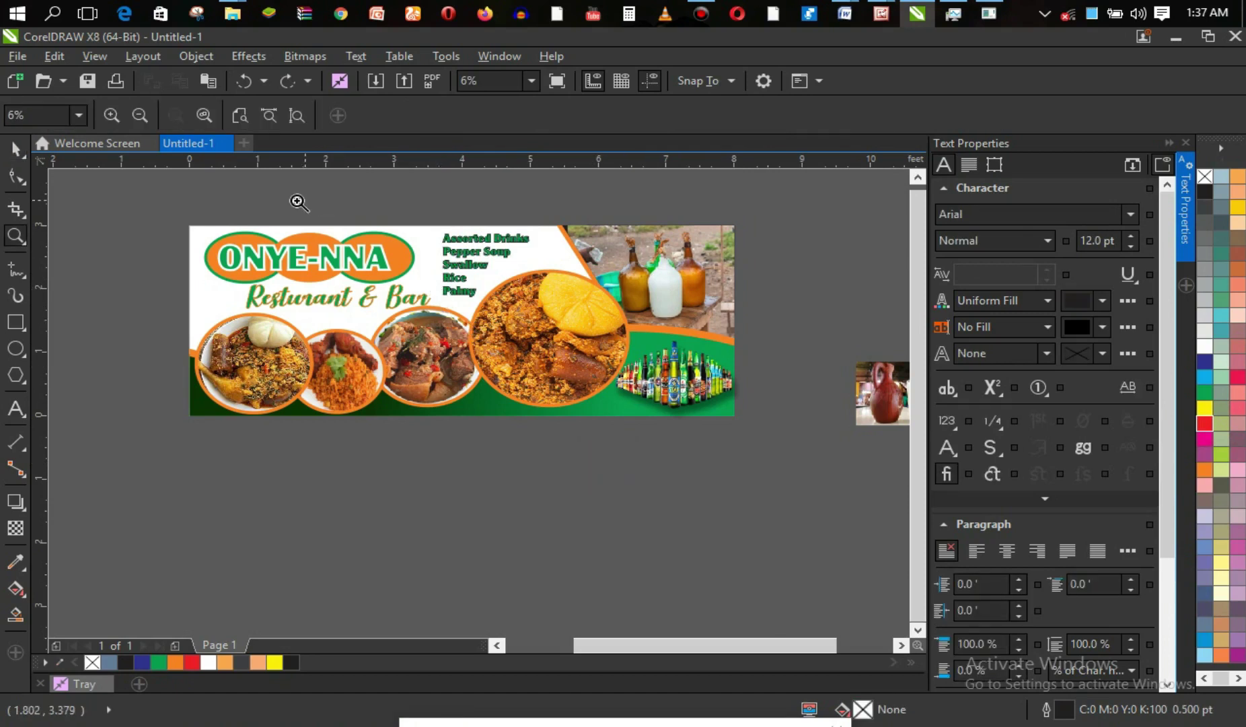
pyautogui.moveTo(402, 210); pyautogui.dragTo(552, 335)
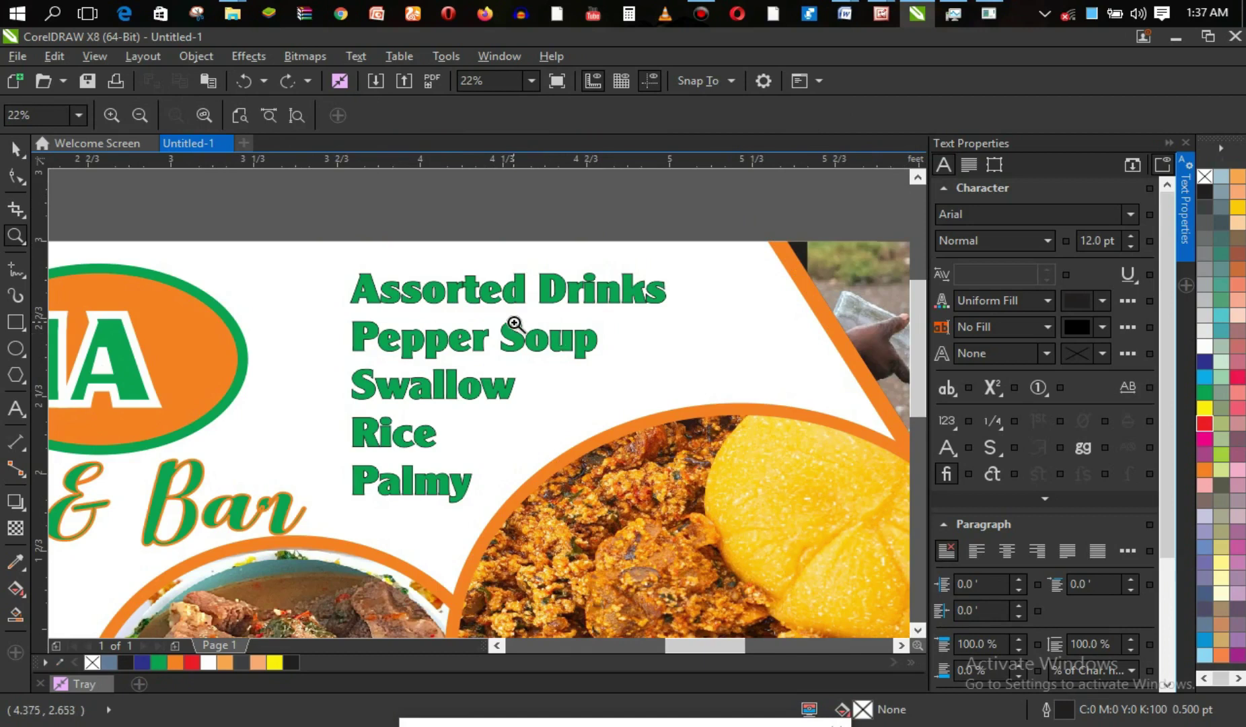
# Give all five menu lines a thicker text outline, first 4.0 pt then 8.0 pt.
pyautogui.press('space')
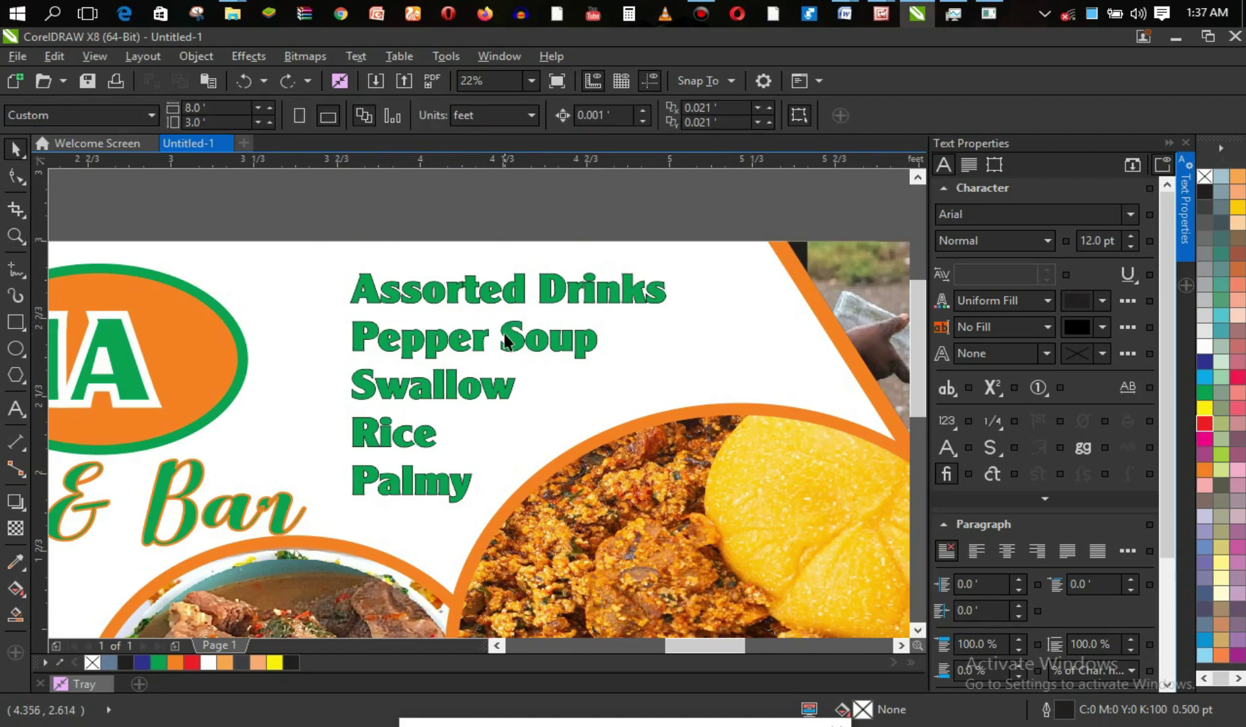
pyautogui.click(486, 340)
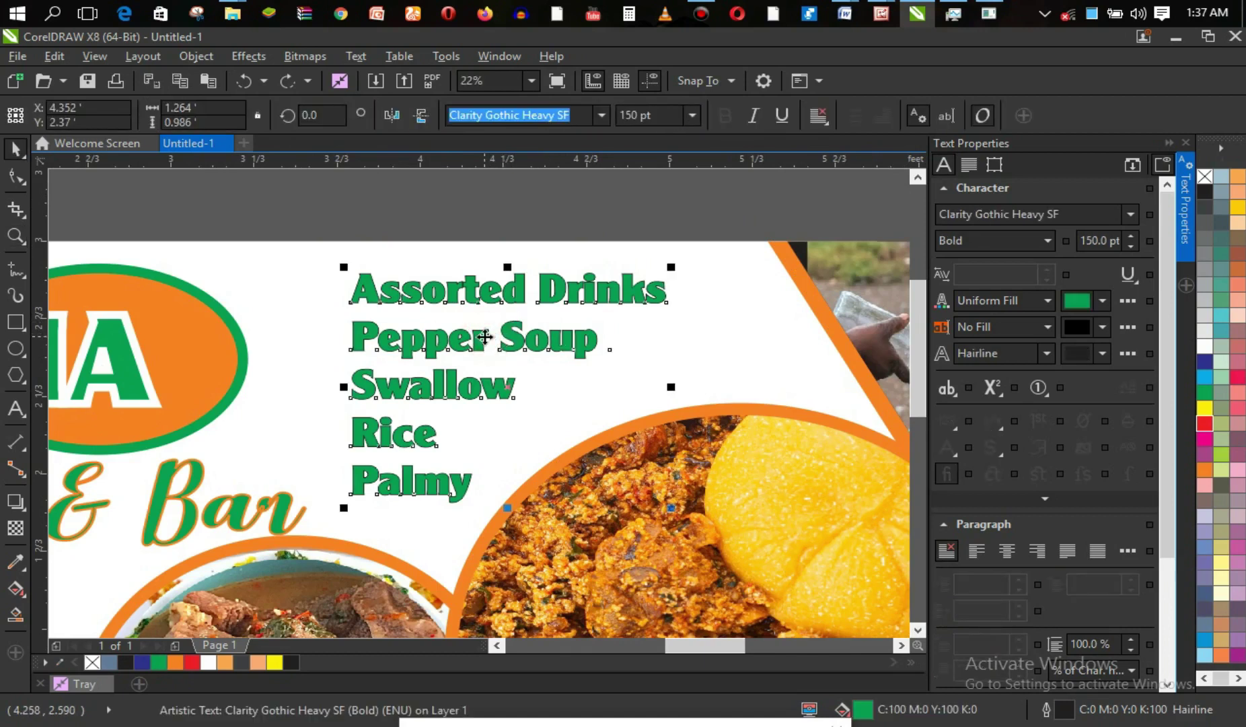
pyautogui.press('F8')
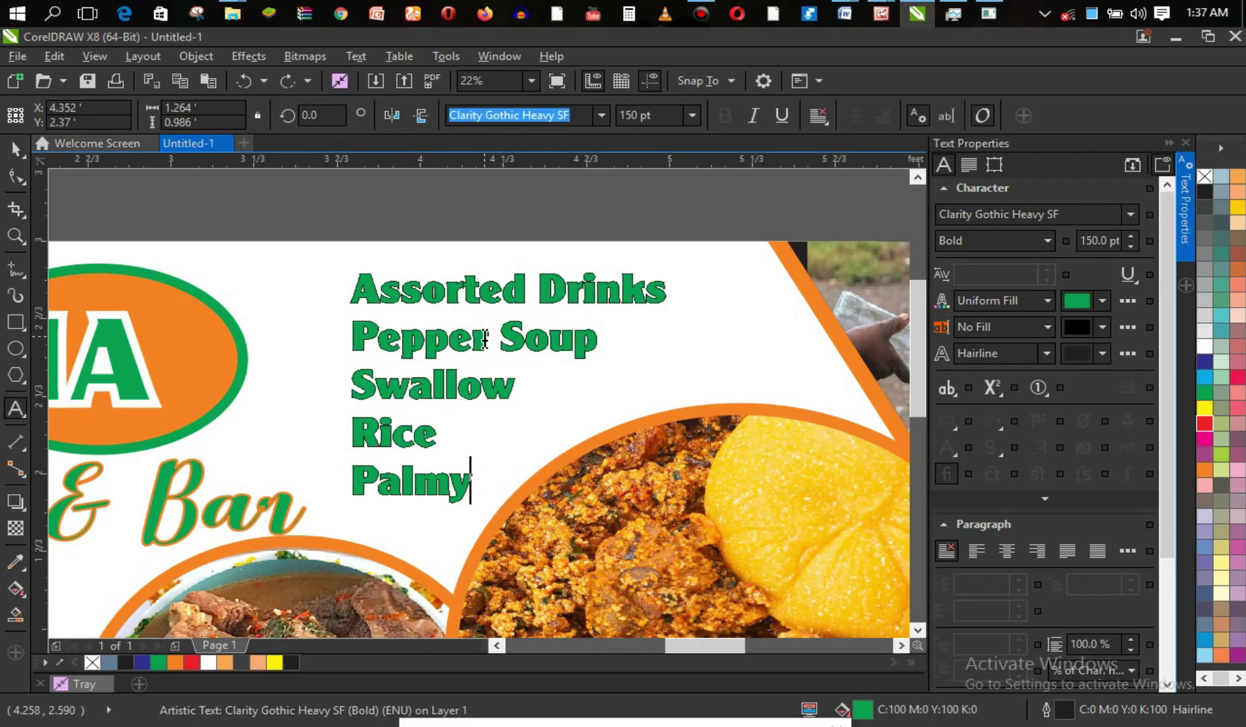
pyautogui.hotkey('ctrl', 'a')
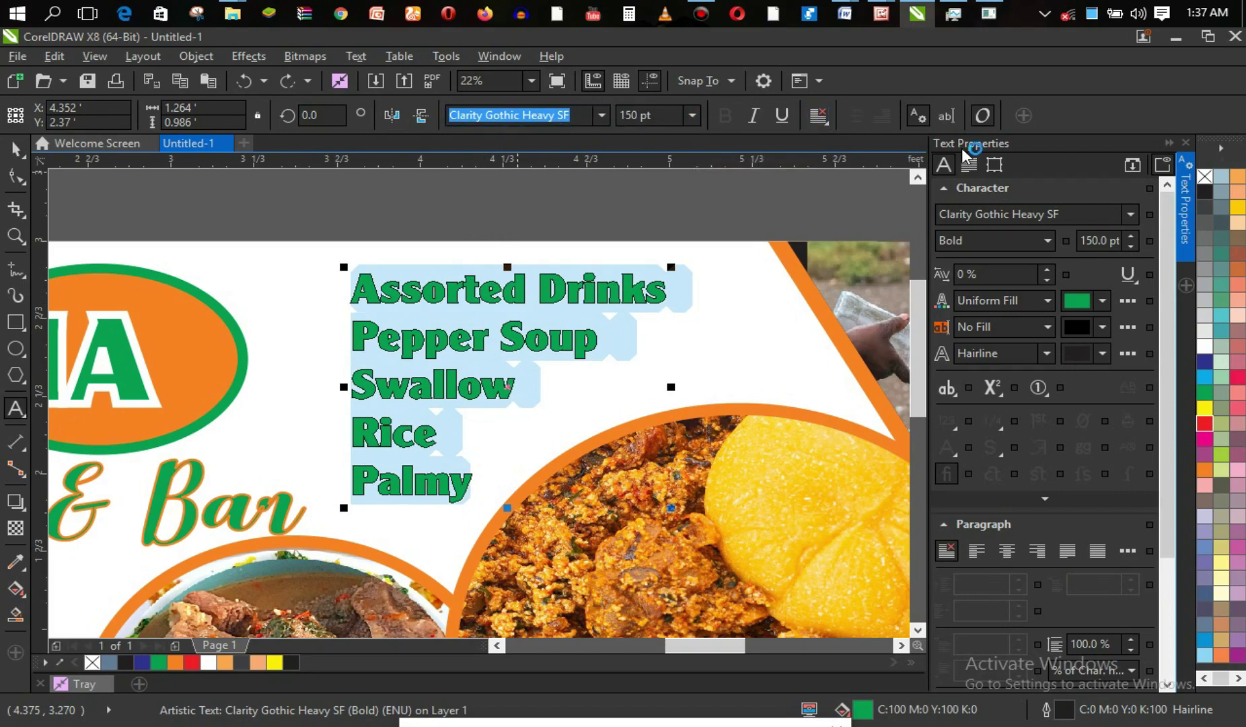
pyautogui.click(1047, 354)
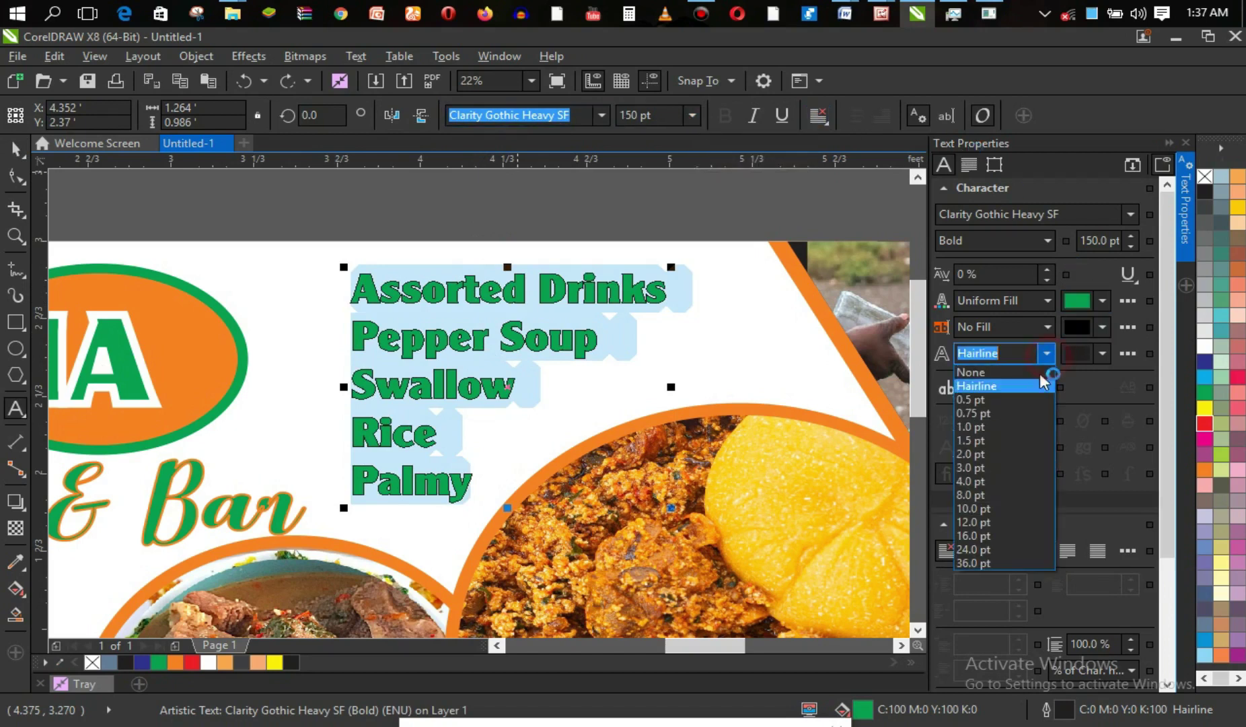
pyautogui.click(999, 477)
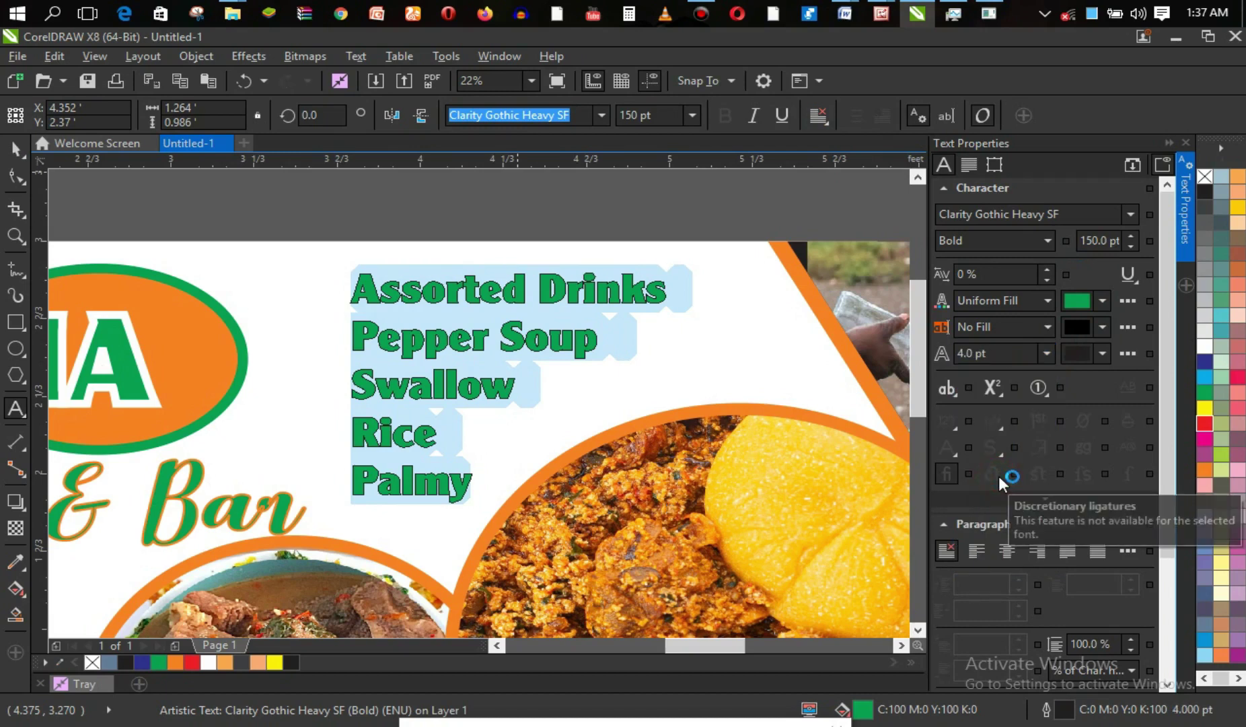
pyautogui.click(1029, 360)
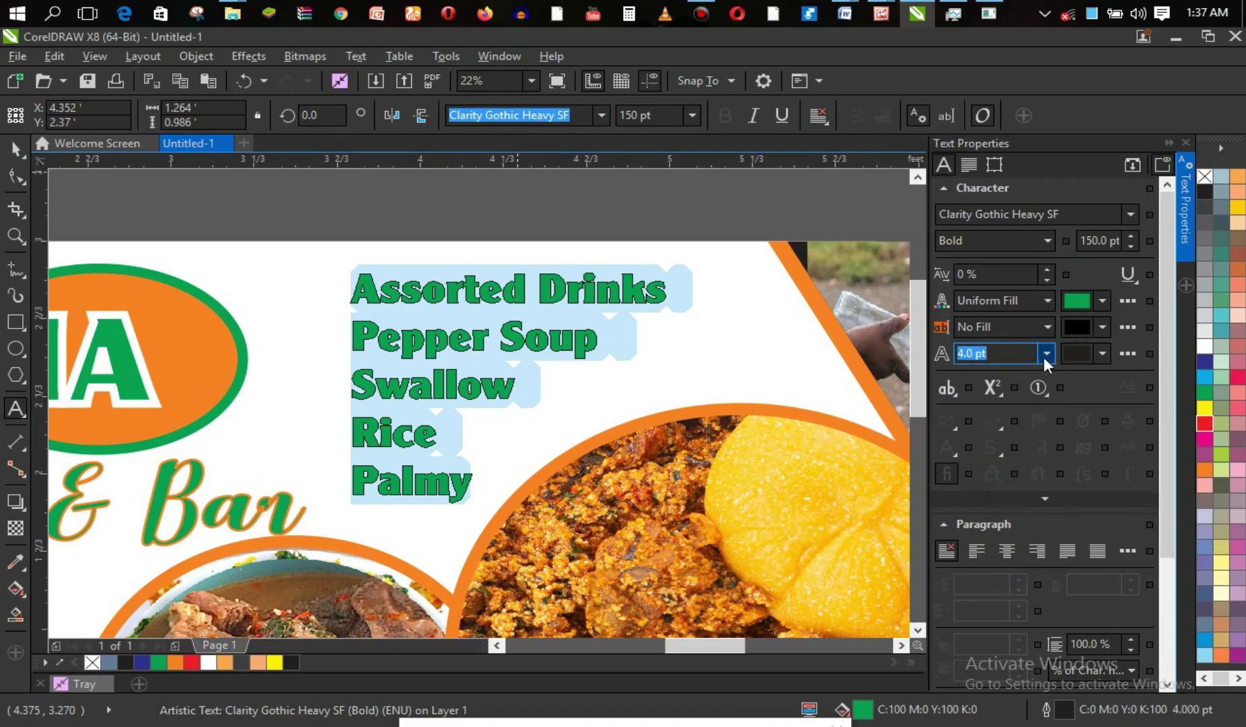
pyautogui.click(1045, 355)
pyautogui.click(1012, 487)
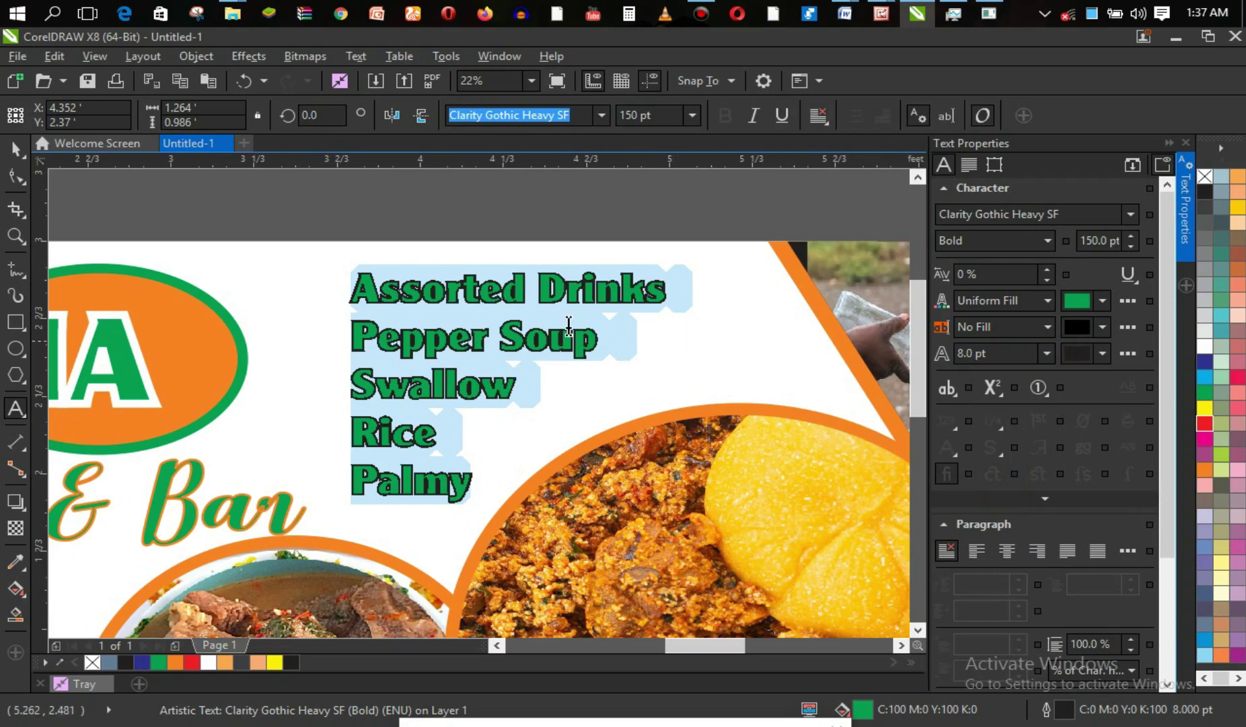
pyautogui.click(451, 350)
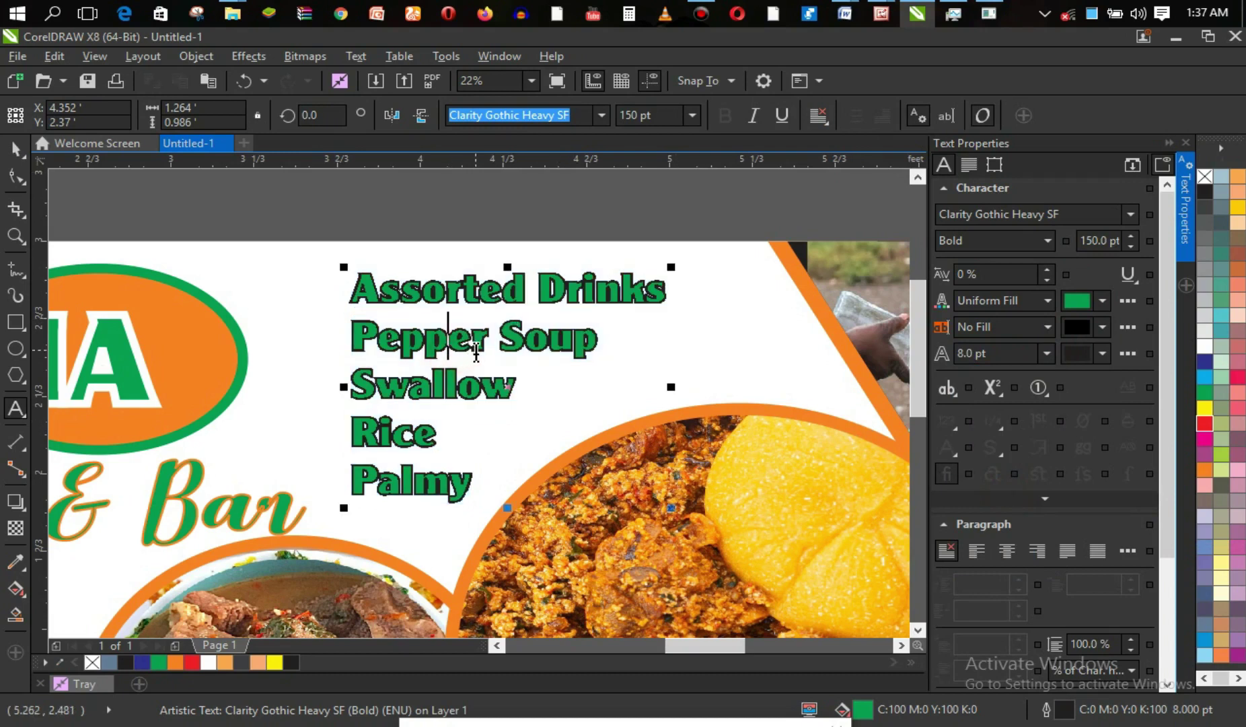
# Recolour the menu lines orange, then zoom out to view the whole banner.
pyautogui.hotkey('ctrl', 'a')
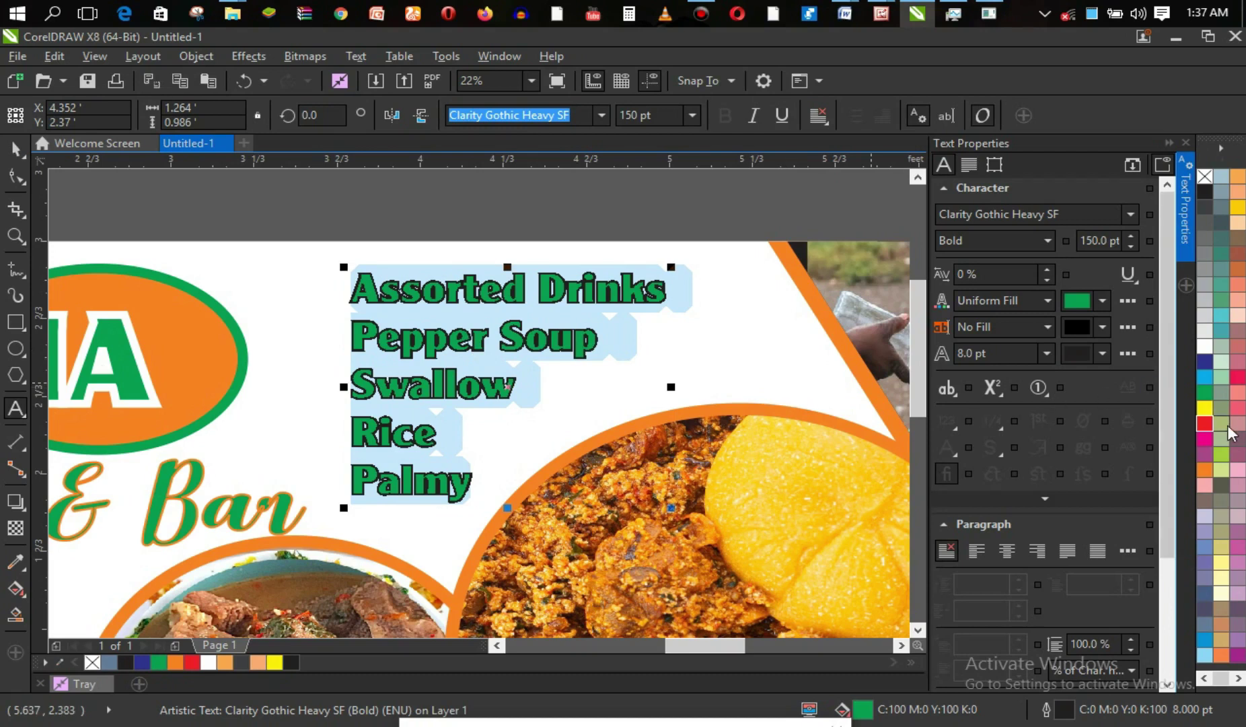
pyautogui.click(1204, 469)
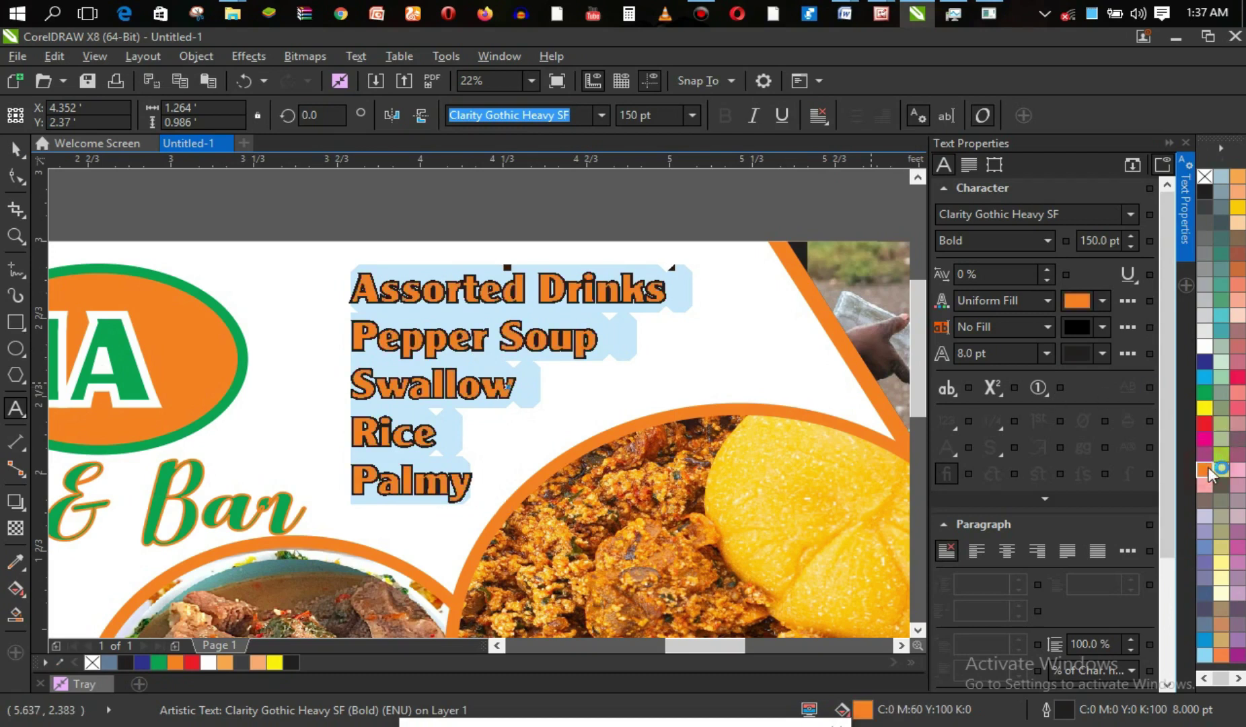
pyautogui.click(14, 149)
pyautogui.click(189, 173)
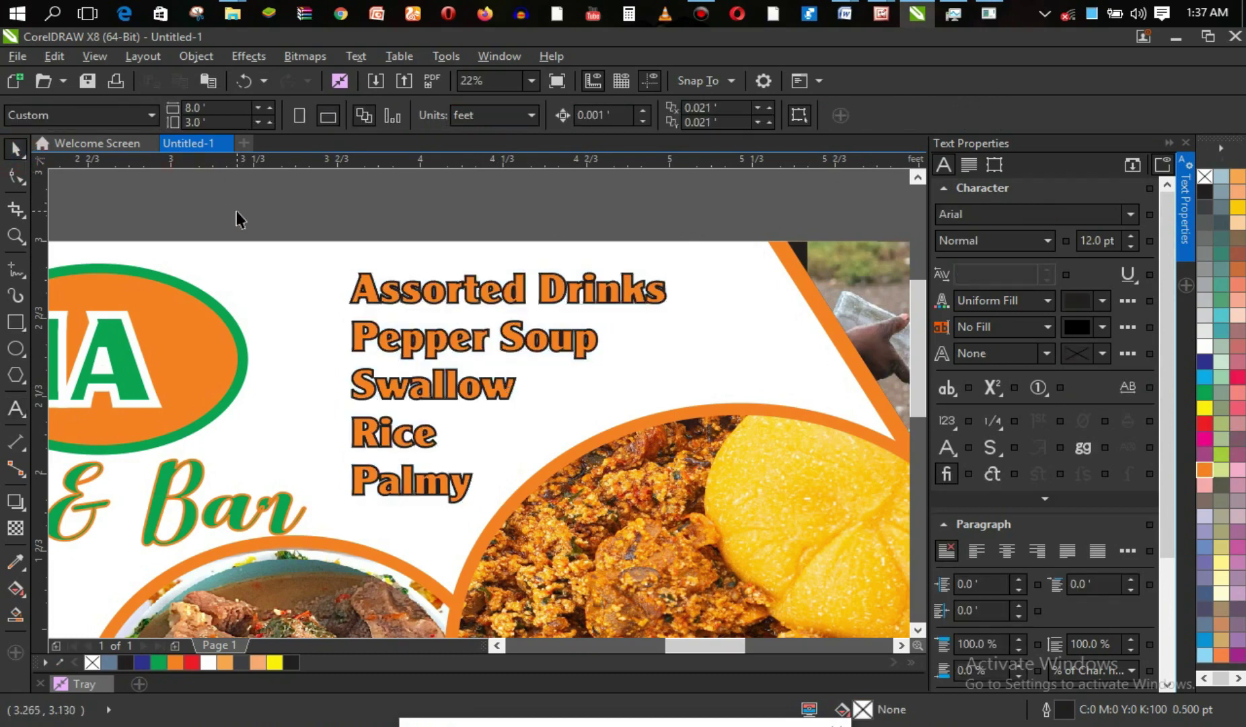
pyautogui.press('z')
pyautogui.rightClick(357, 328)
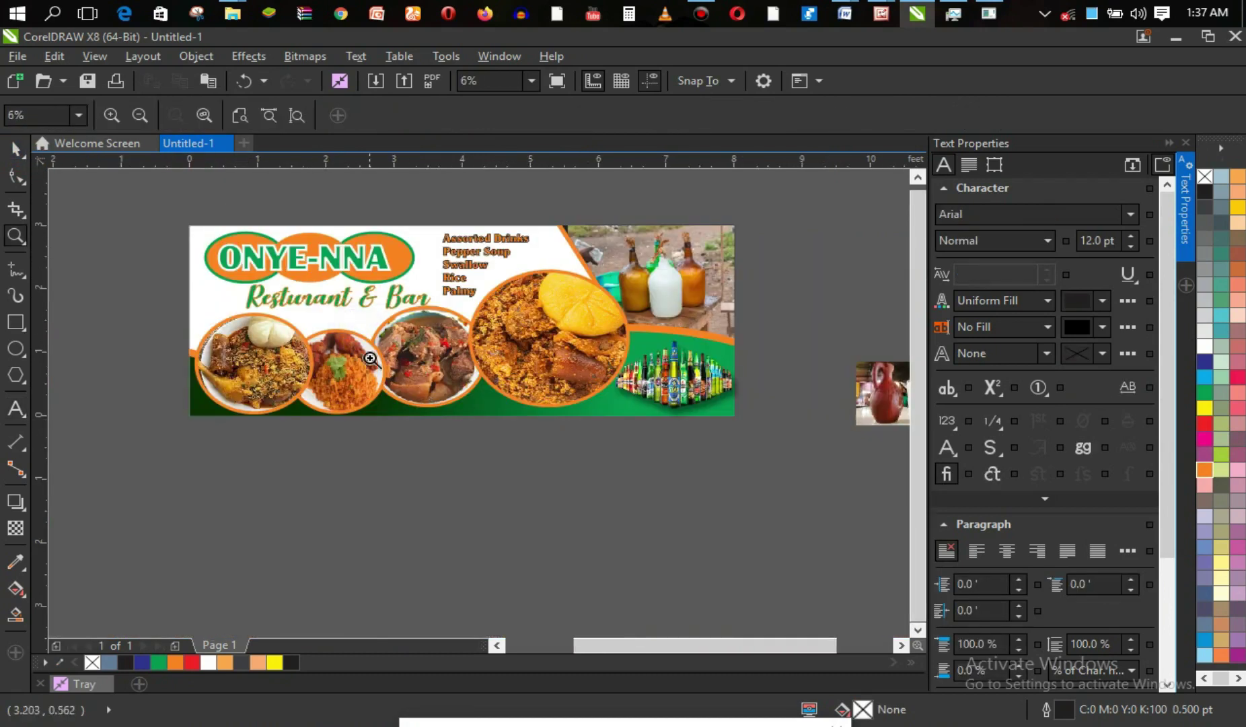
# Find the stray clay-pot jug photo beside the banner and delete it.
pyautogui.click(25, 156)
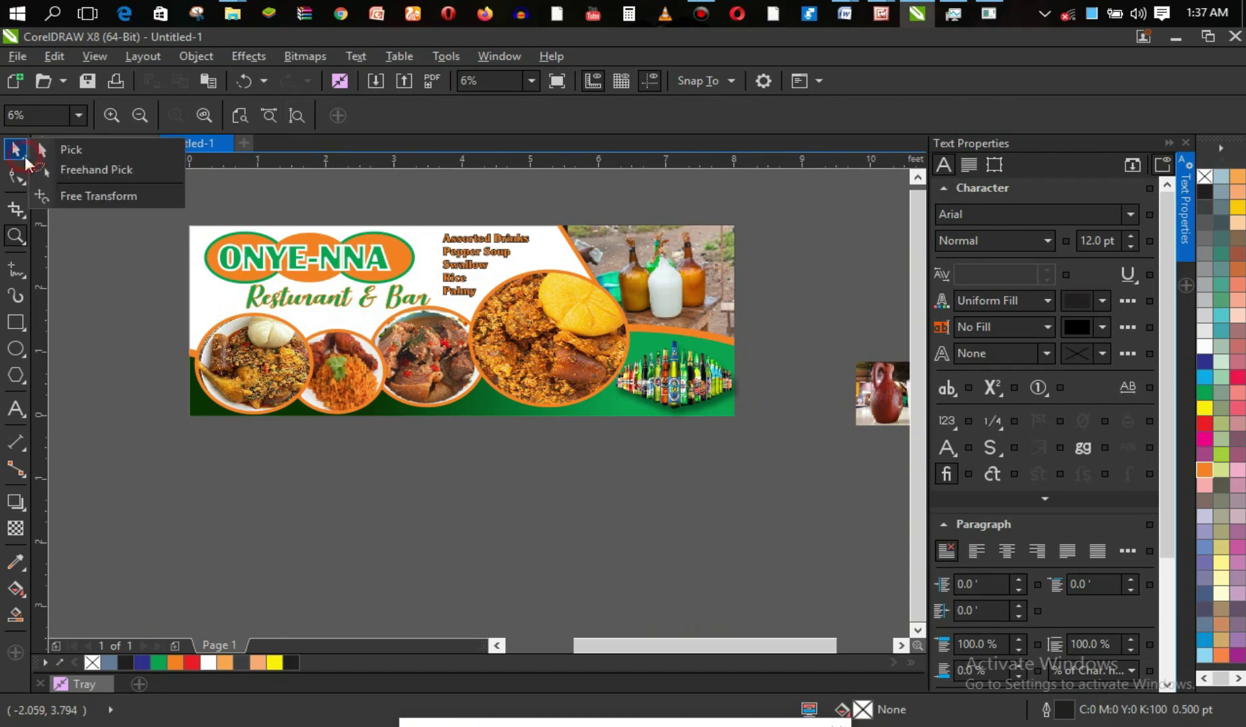
pyautogui.click(432, 440)
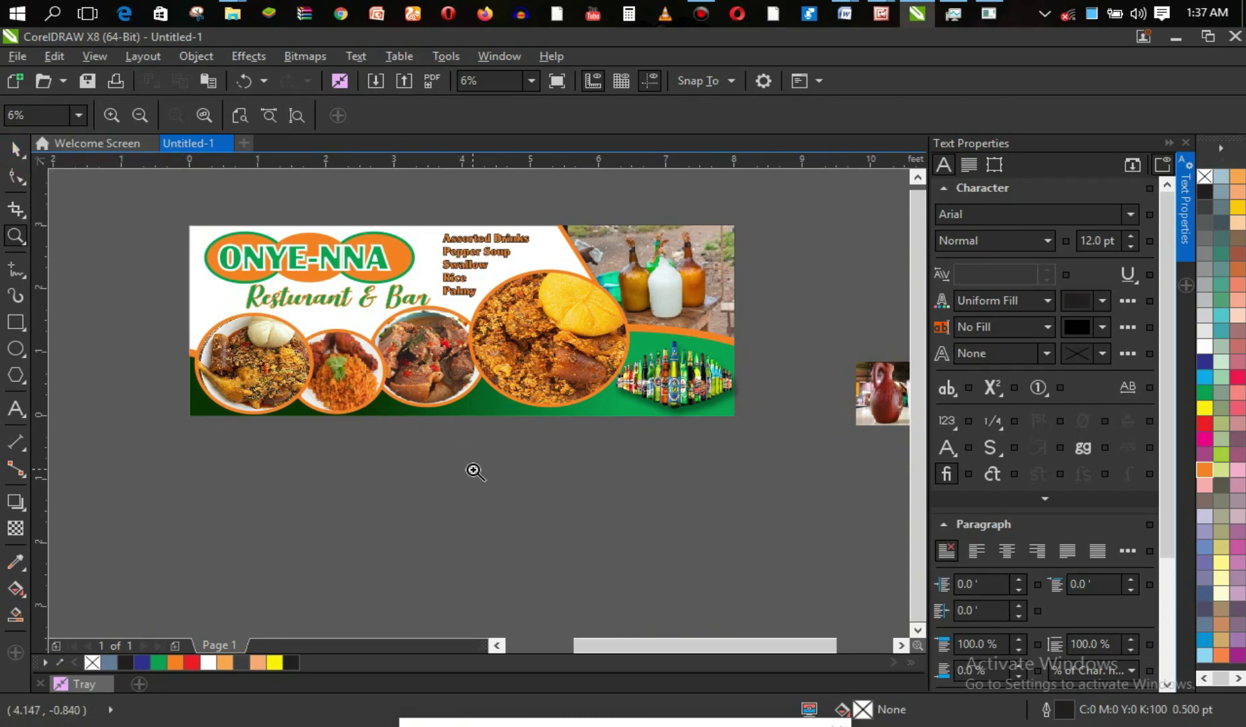
pyautogui.click(15, 148)
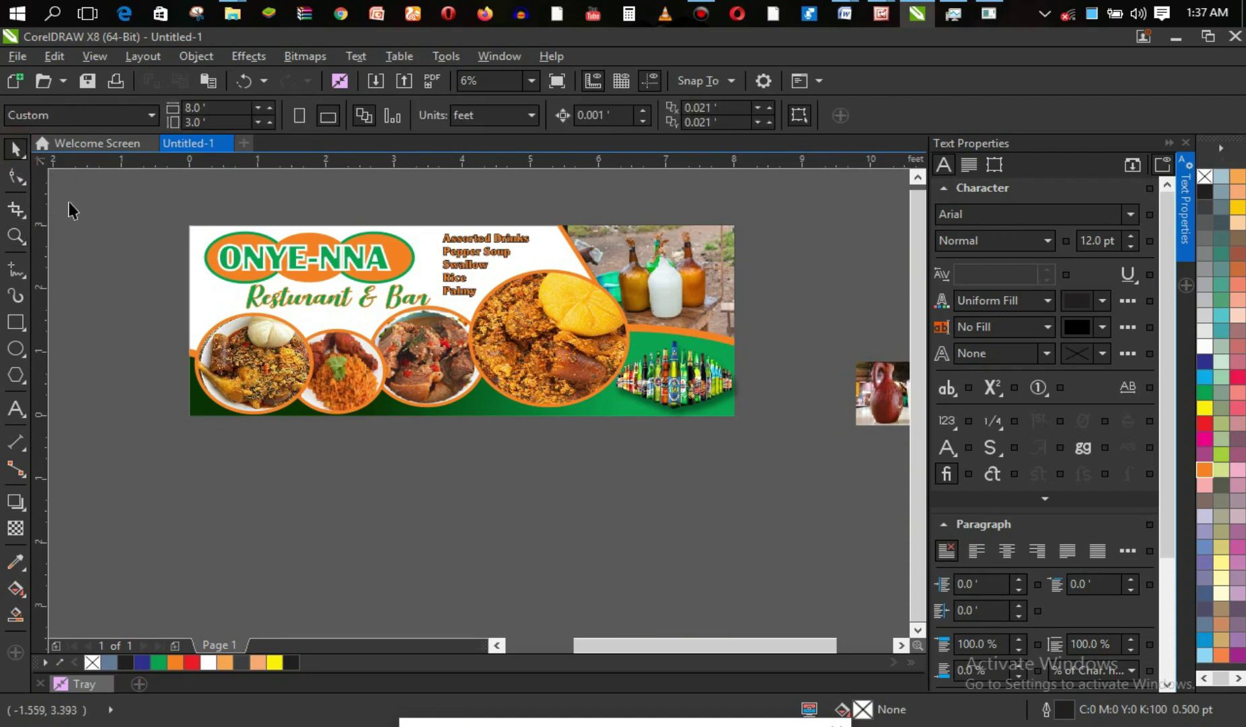
pyautogui.press('z')
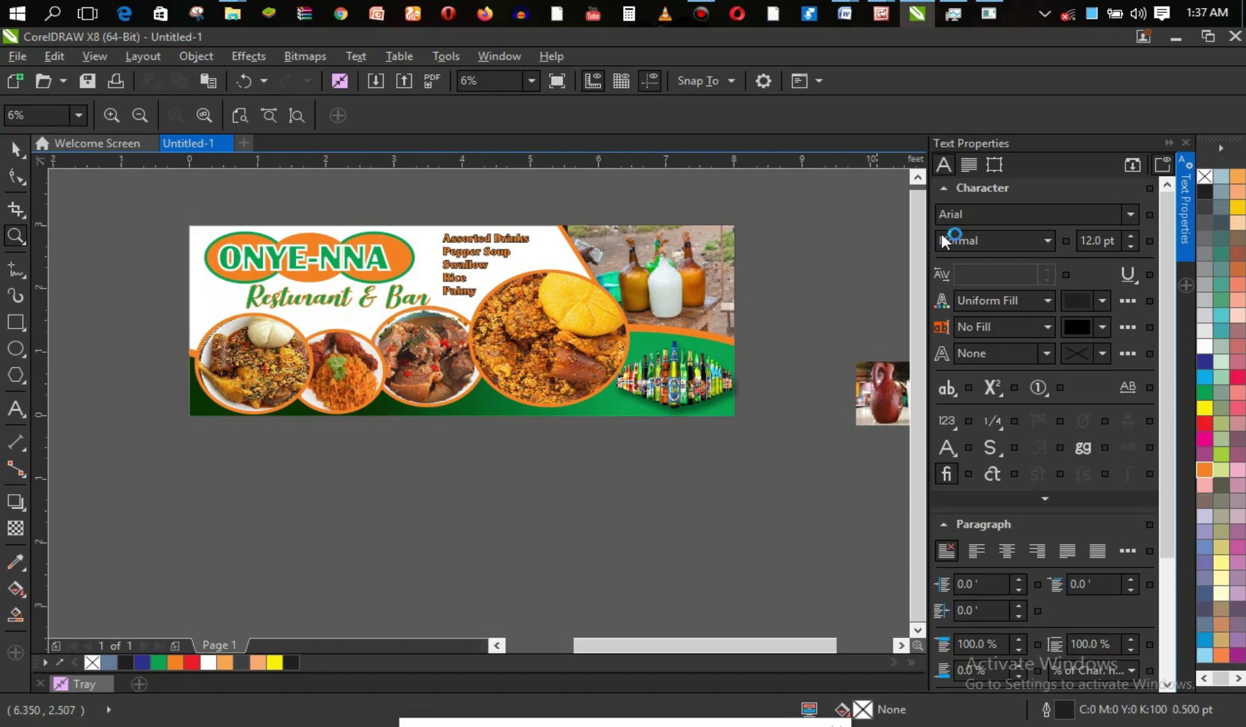
pyautogui.click(1169, 143)
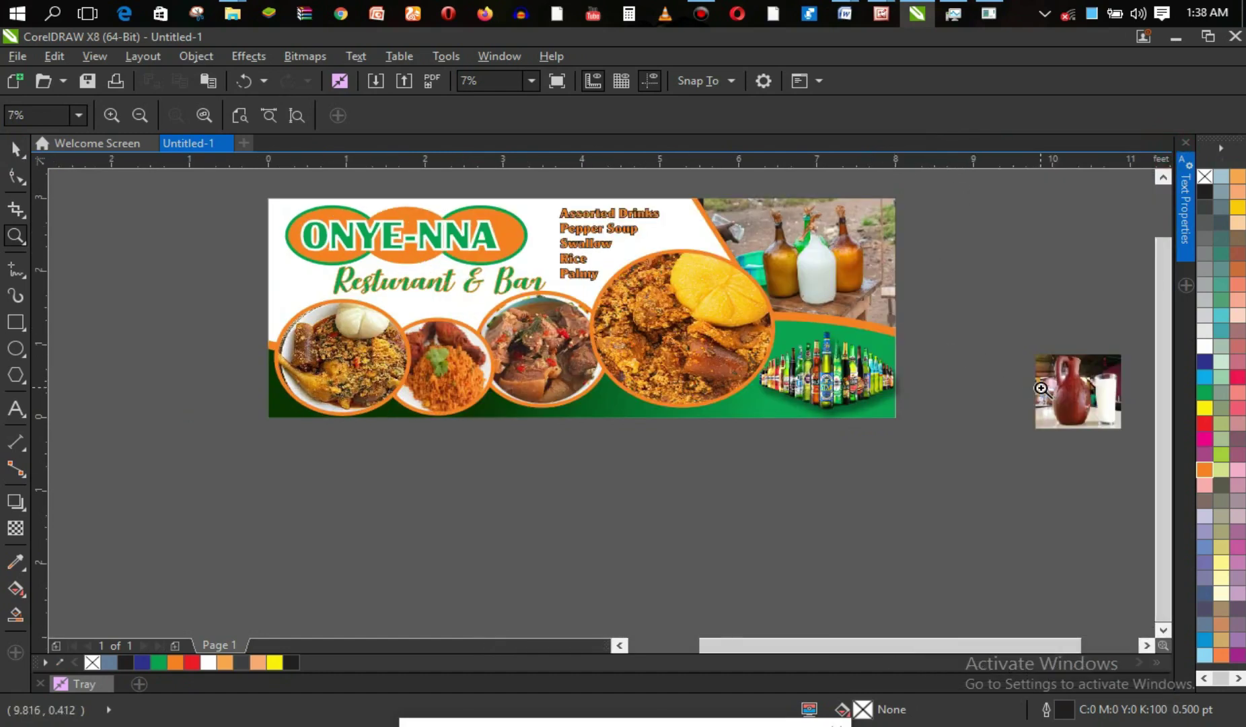
pyautogui.scroll(-3, 1042, 389)
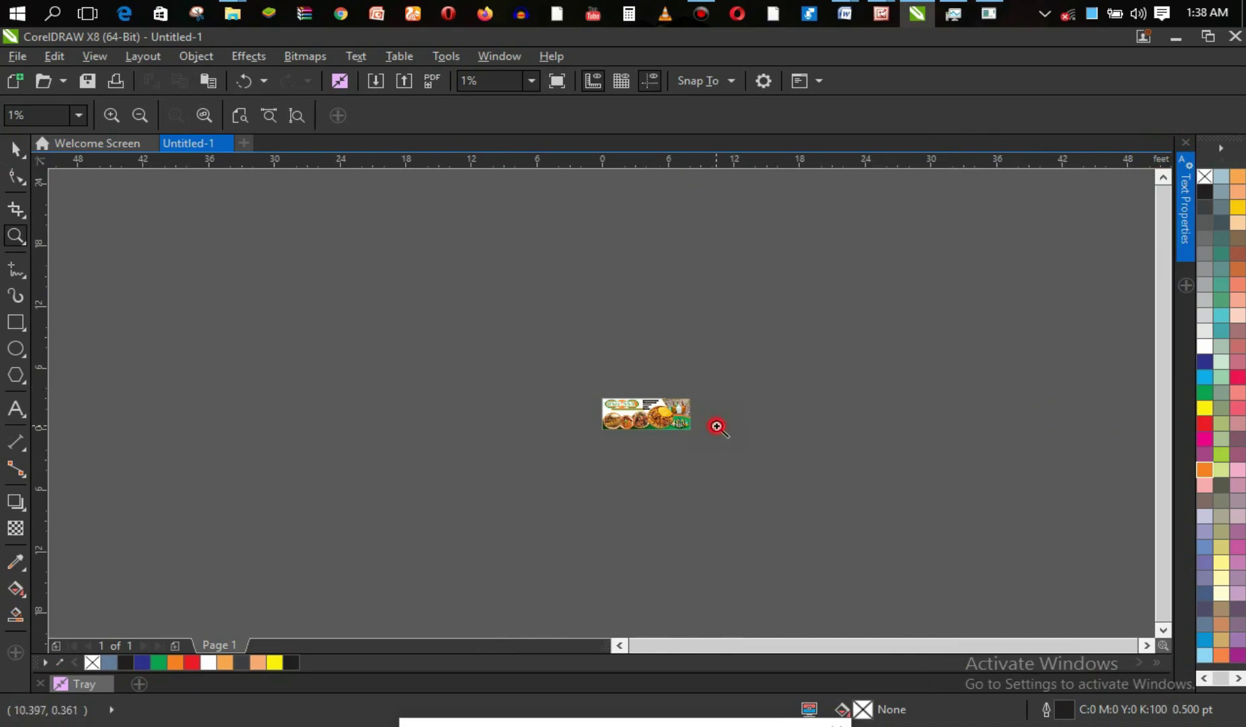
pyautogui.click(718, 426)
pyautogui.click(610, 402)
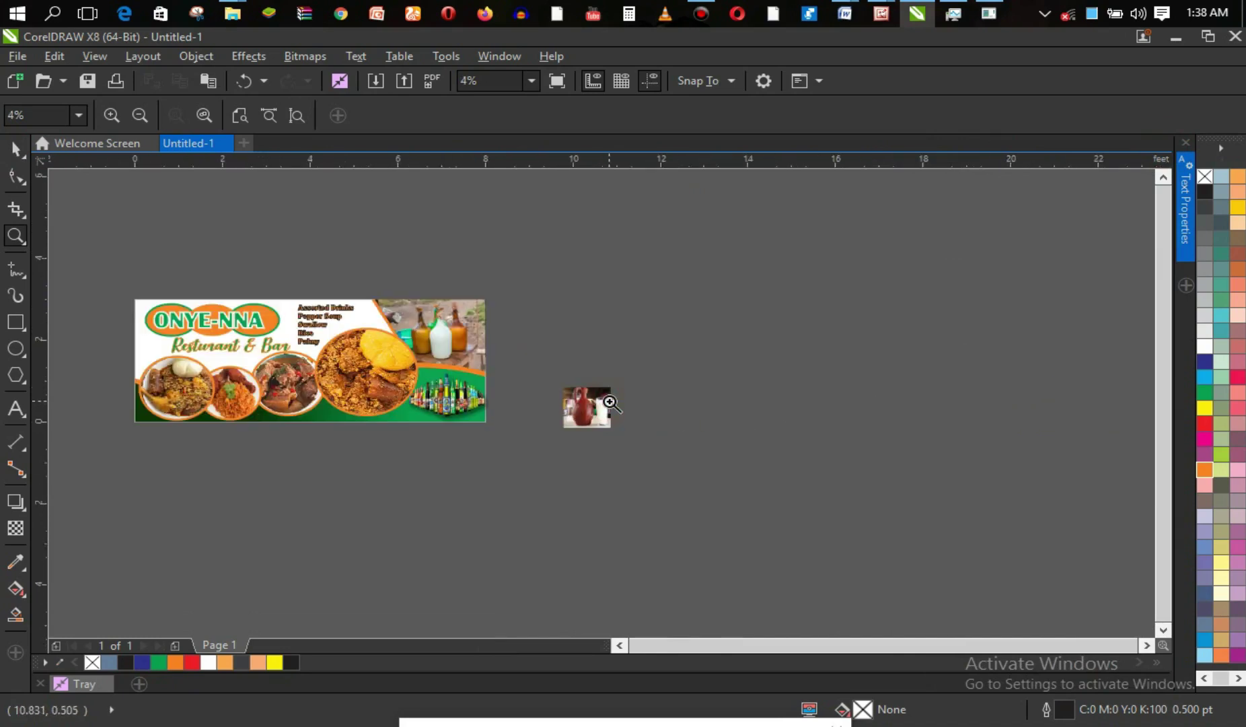
pyautogui.press('space')
pyautogui.click(593, 406)
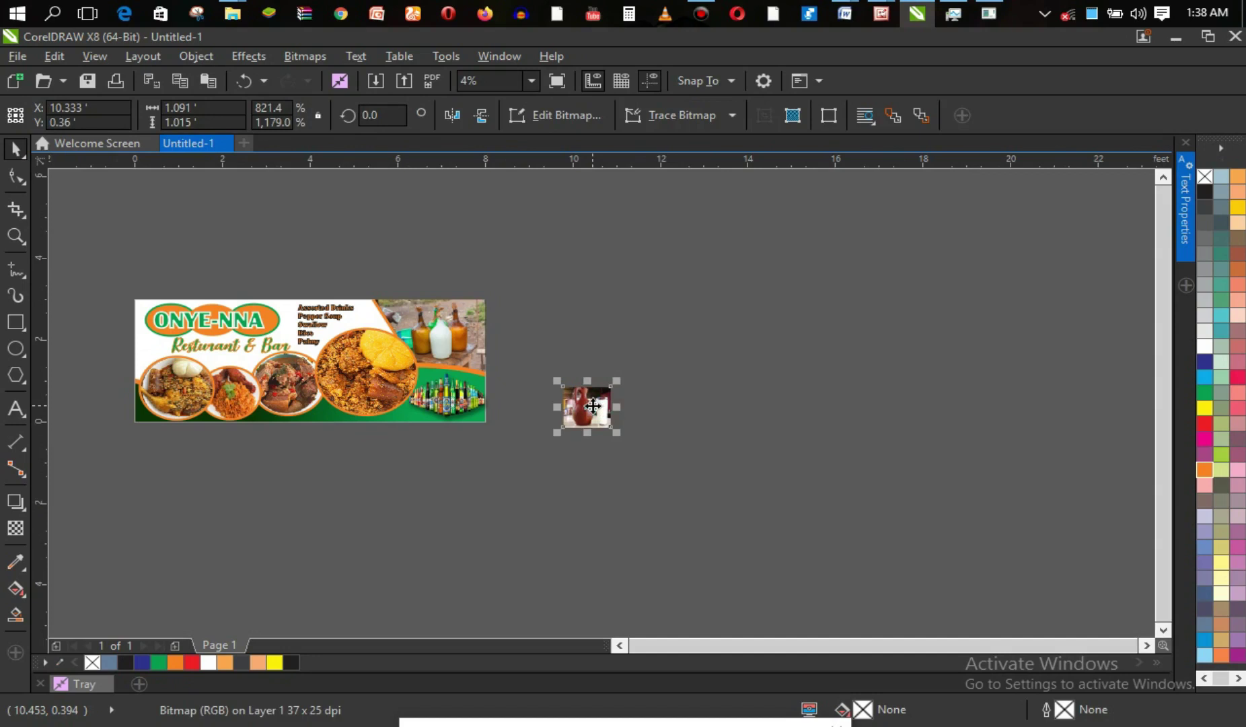
pyautogui.press('Delete')
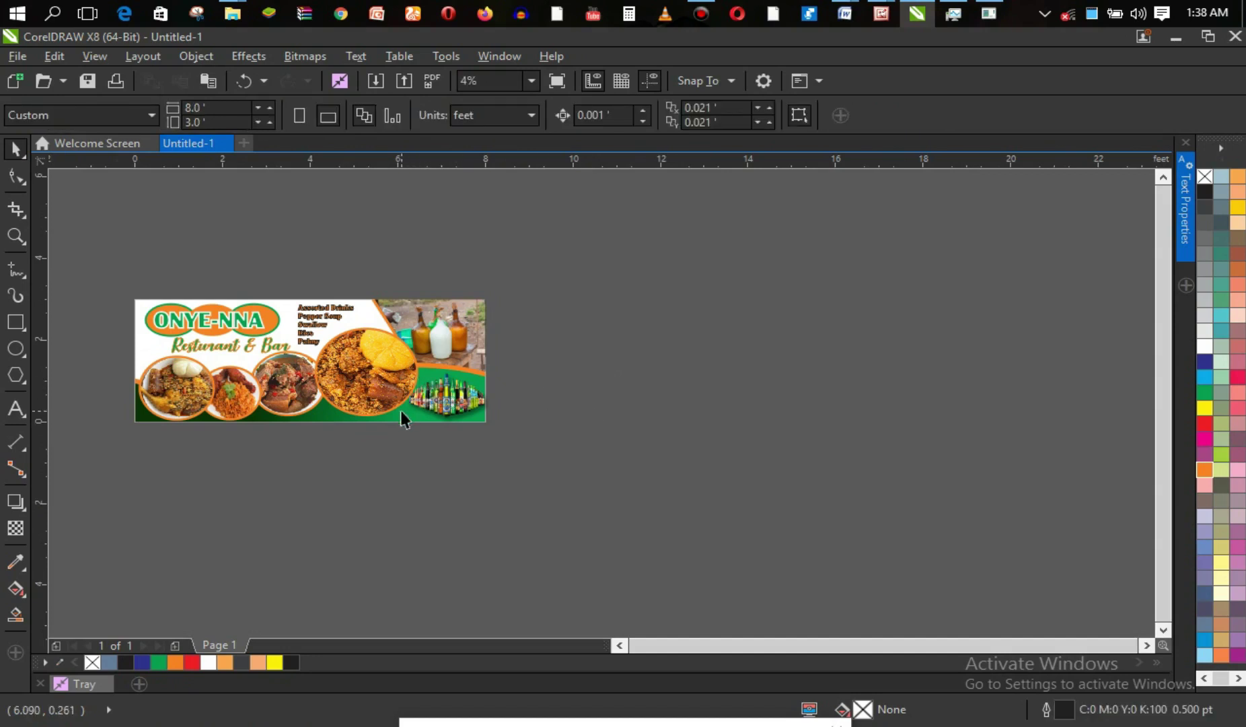
pyautogui.press('space')
pyautogui.moveTo(134, 296); pyautogui.dragTo(488, 428)
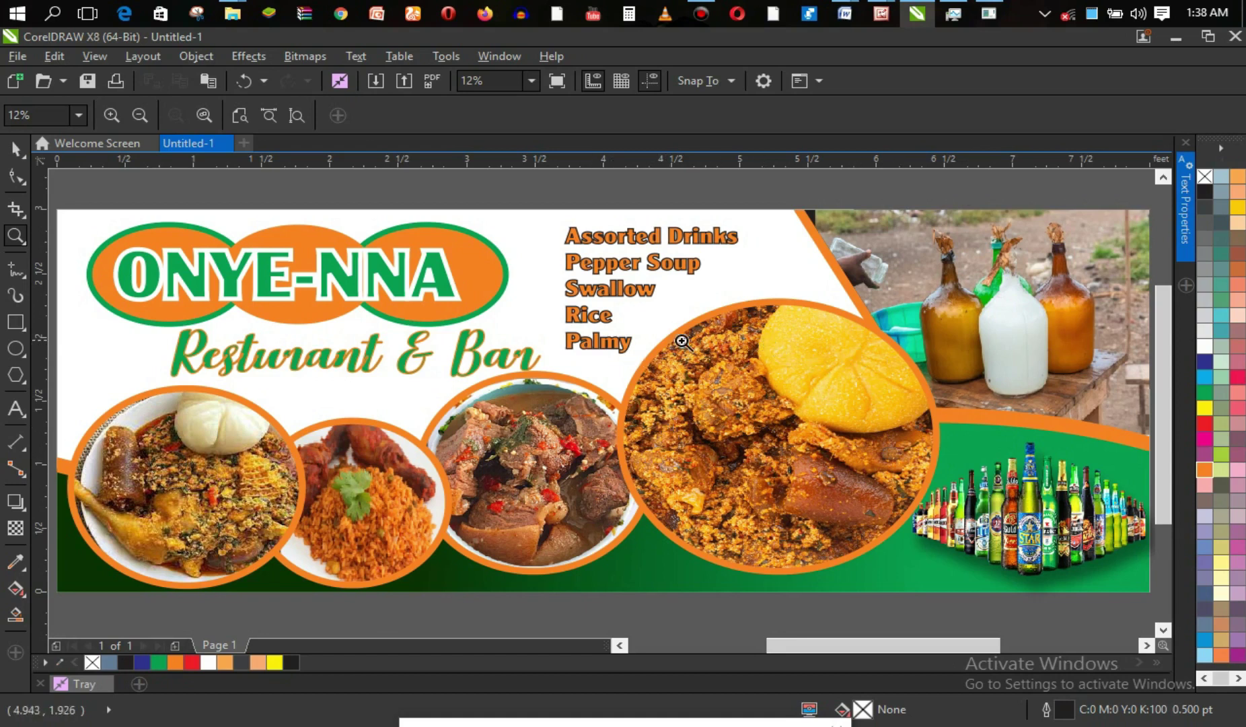
pyautogui.rightClick(624, 344)
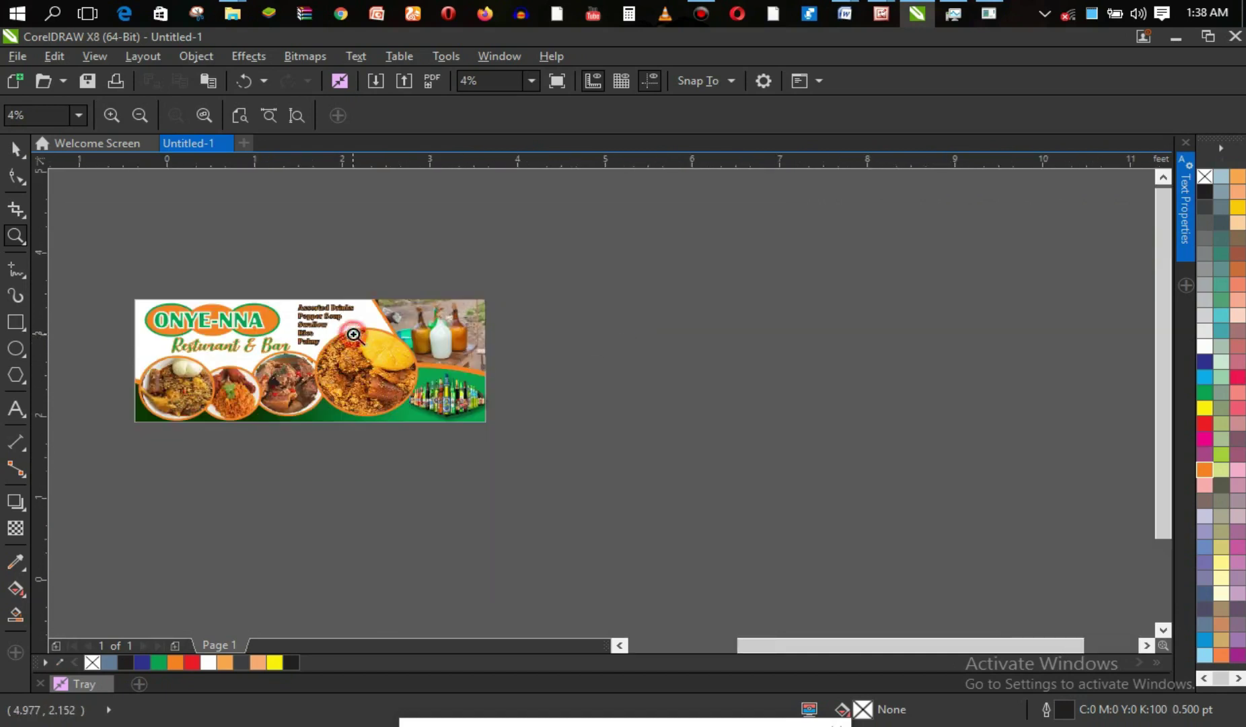
pyautogui.click(354, 334)
pyautogui.moveTo(167, 335)
pyautogui.mouseDown()
pyautogui.moveTo(401, 502)
pyautogui.moveTo(757, 593)
pyautogui.moveTo(879, 590)
pyautogui.mouseUp()
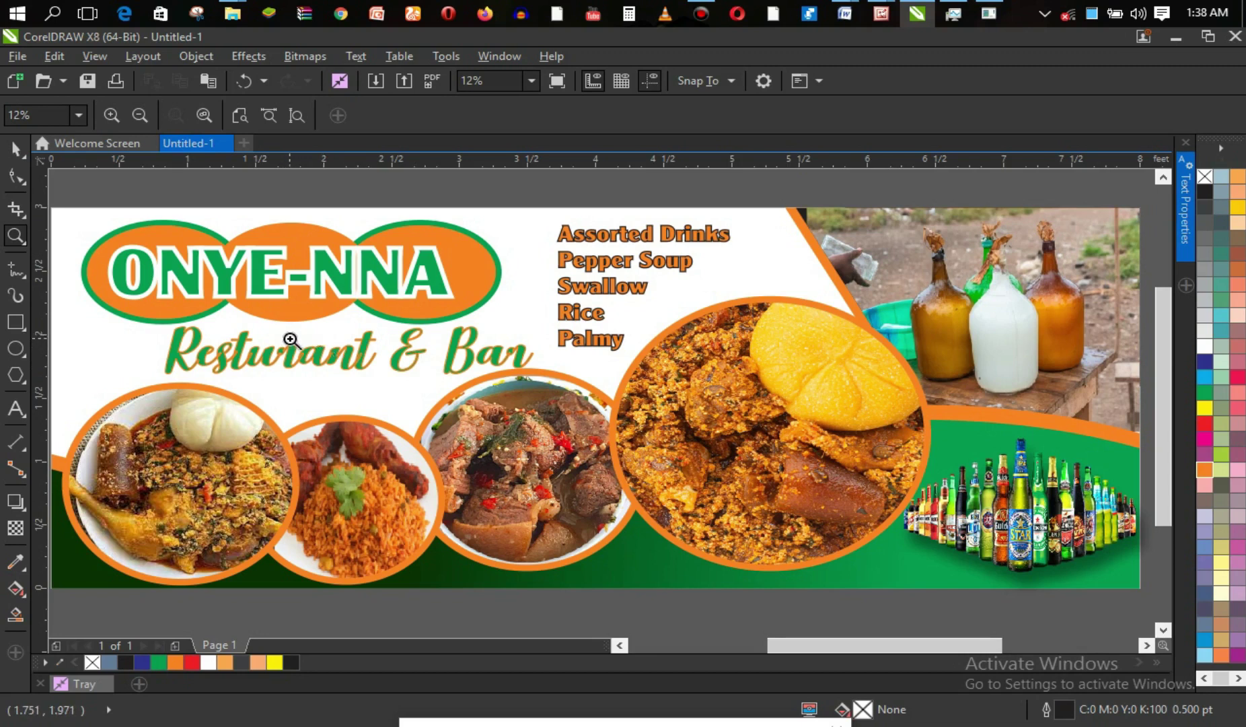
pyautogui.press('space')
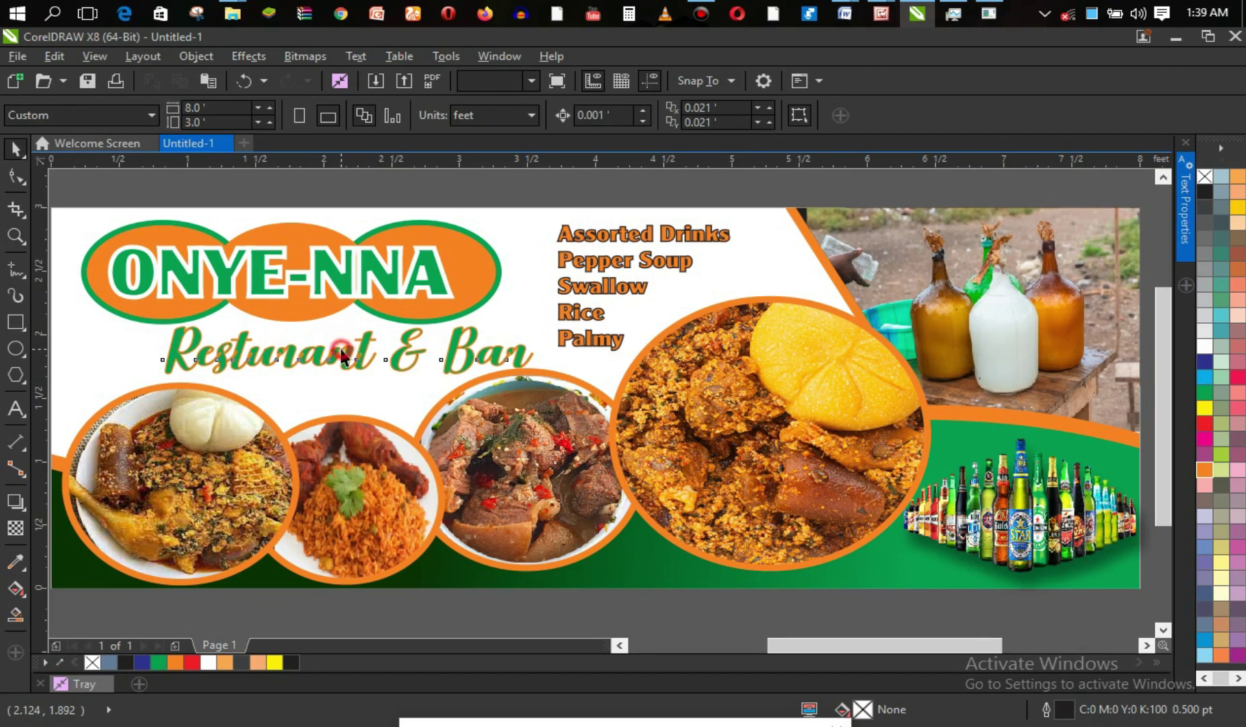
pyautogui.click(337, 353)
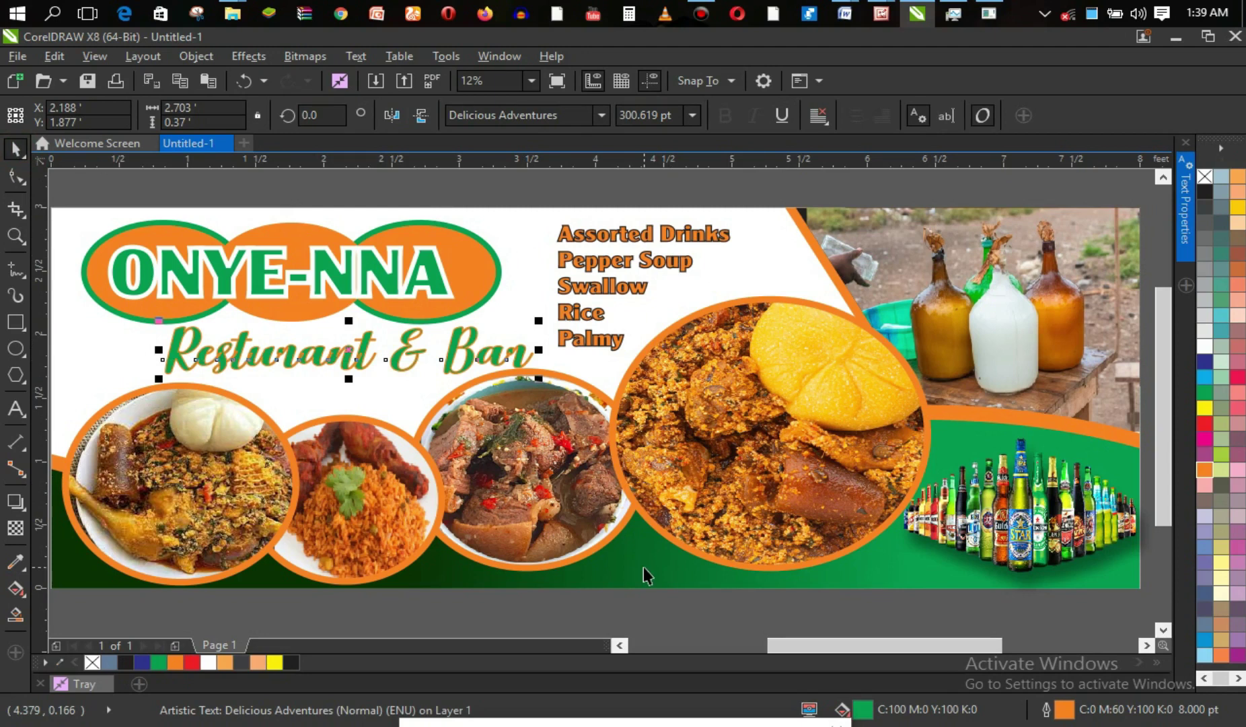
pyautogui.press('F8')
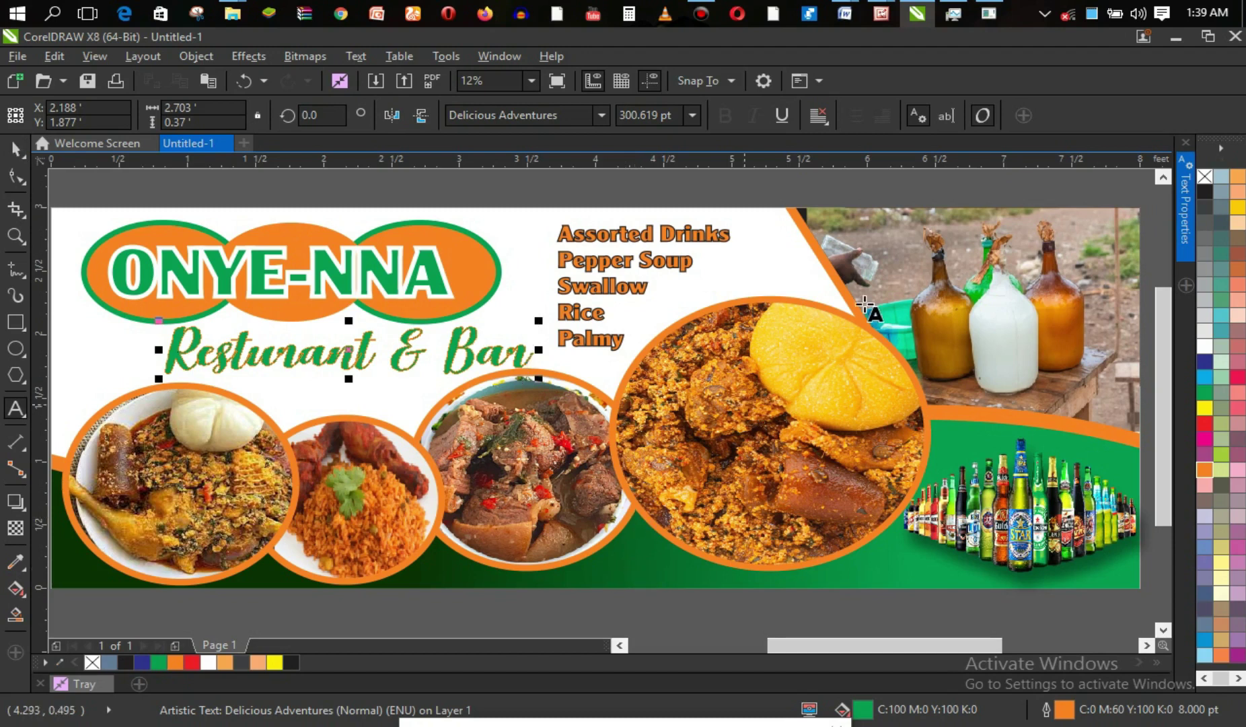
pyautogui.click(15, 148)
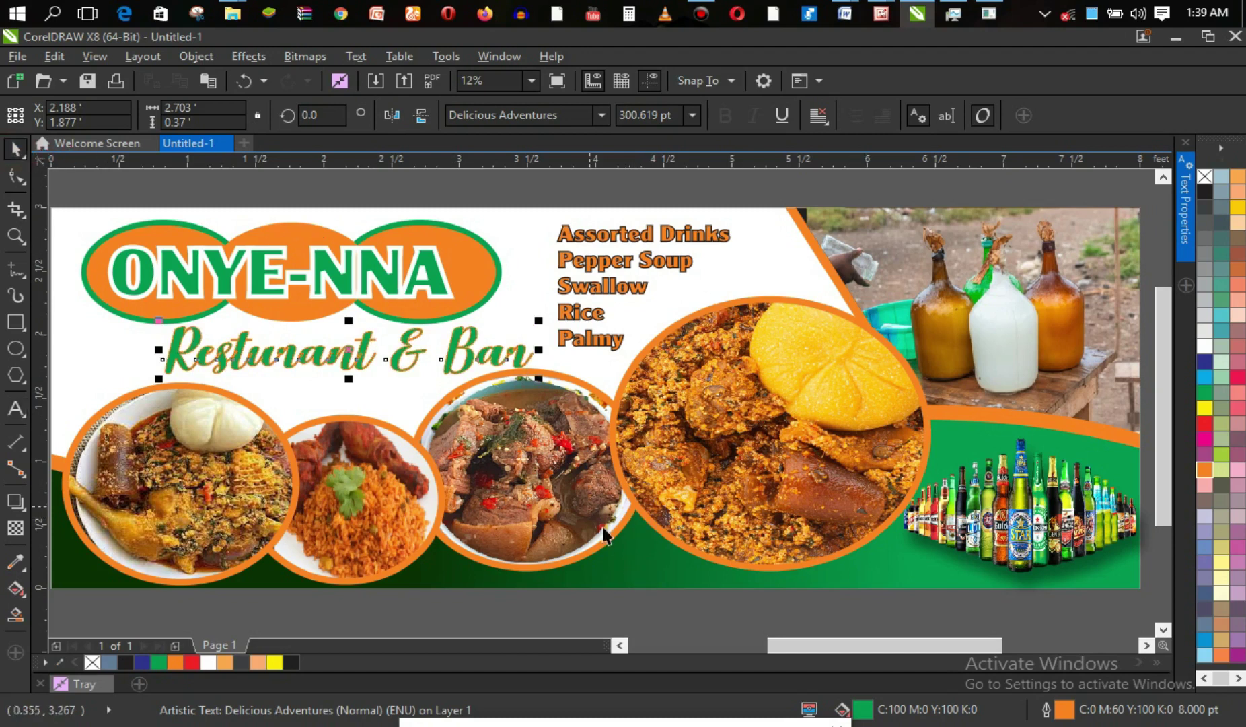
pyautogui.click(609, 564)
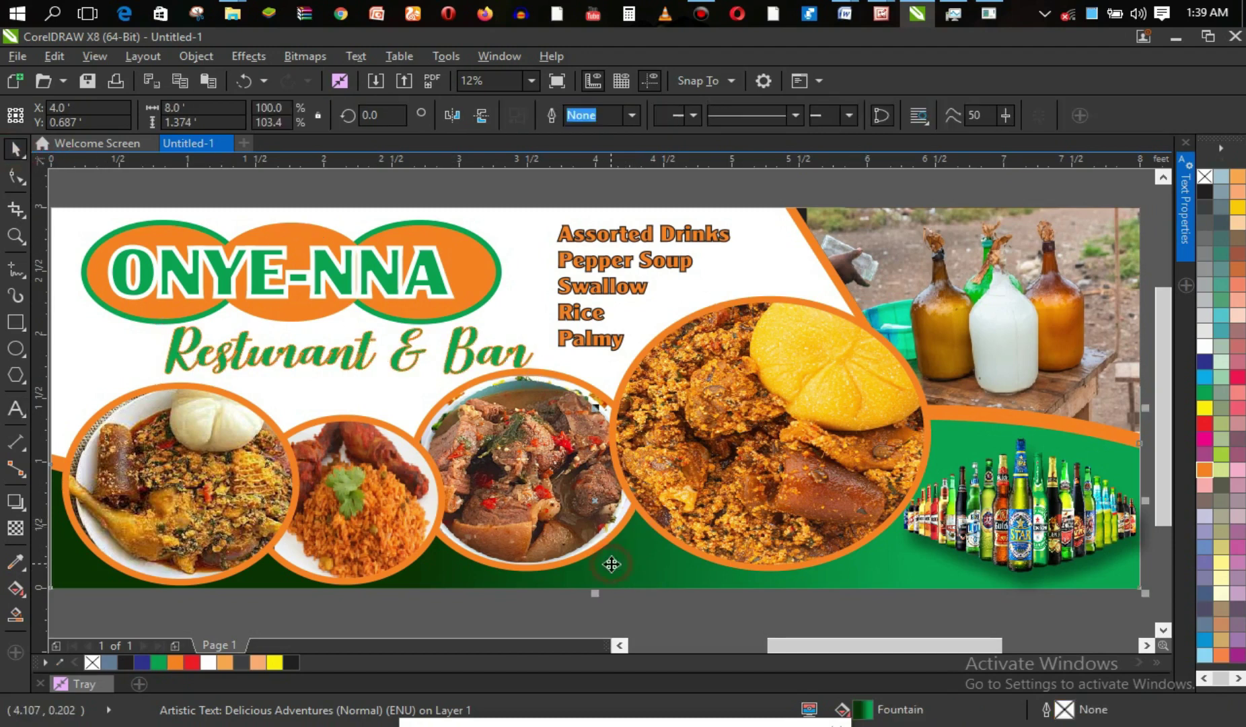
pyautogui.click(563, 589)
pyautogui.press('F8')
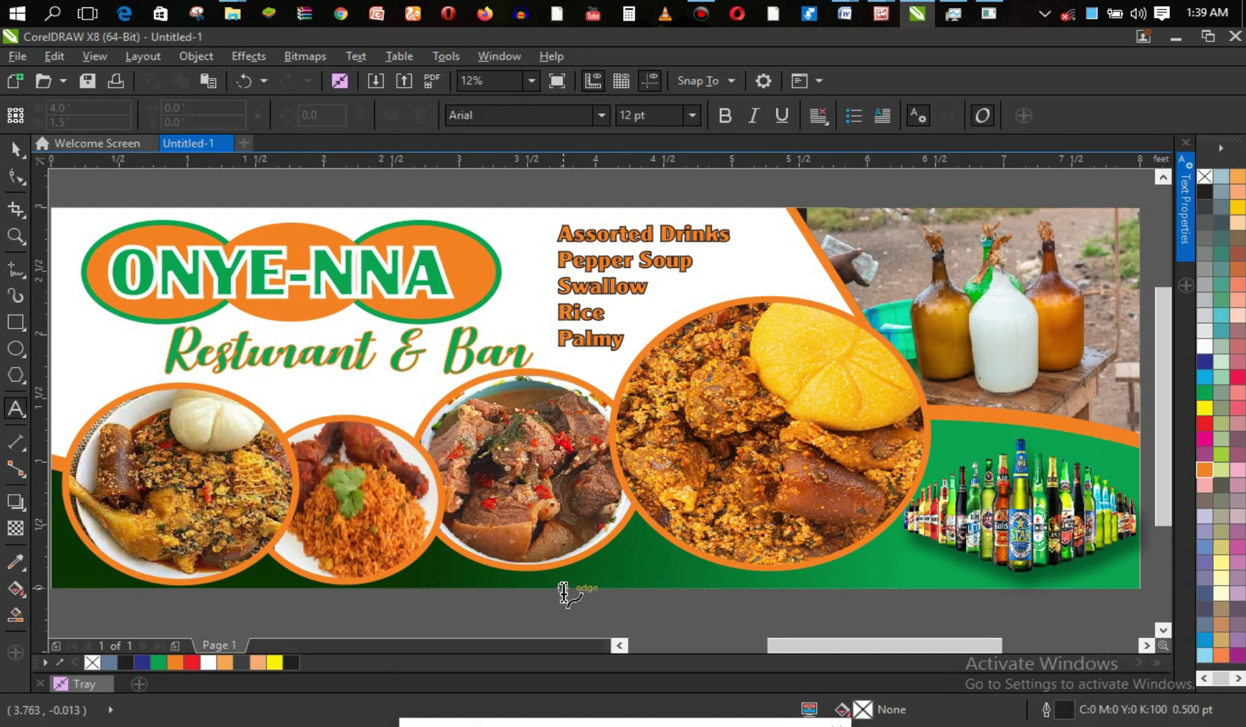
# Place a new 100 pt Arial text line on the green strip and type 'F'.
pyautogui.click(595, 569)
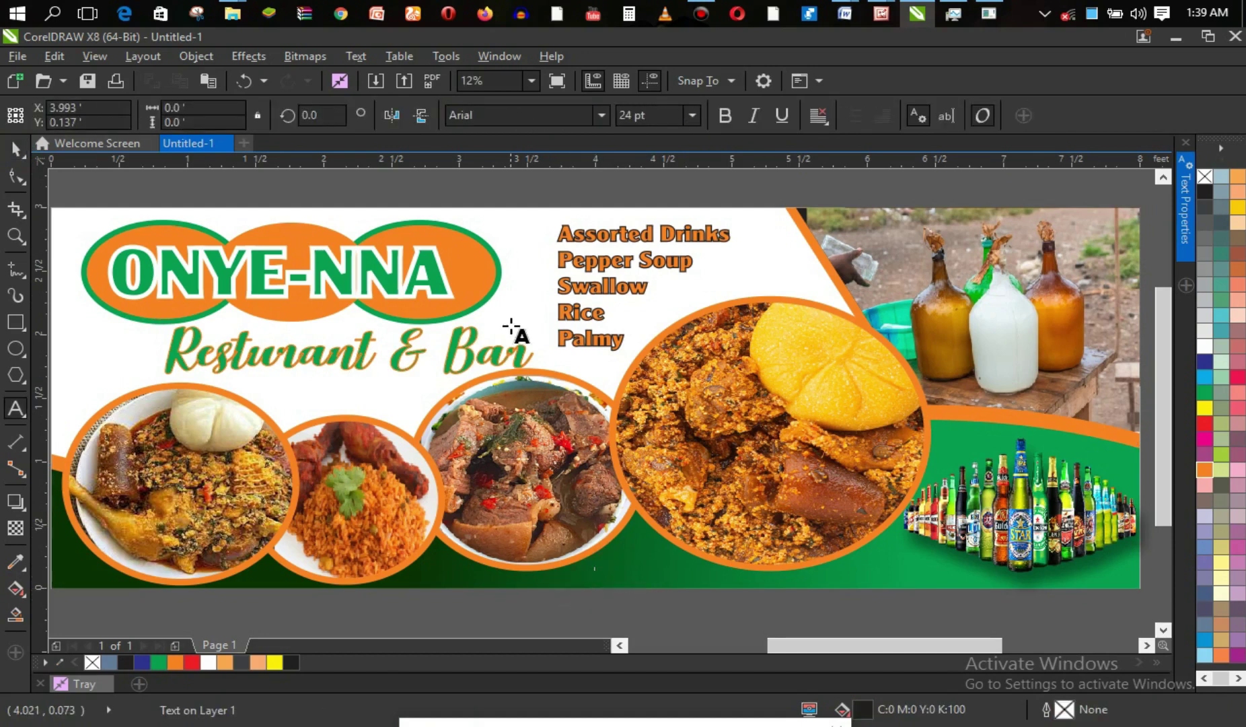
pyautogui.click(680, 120)
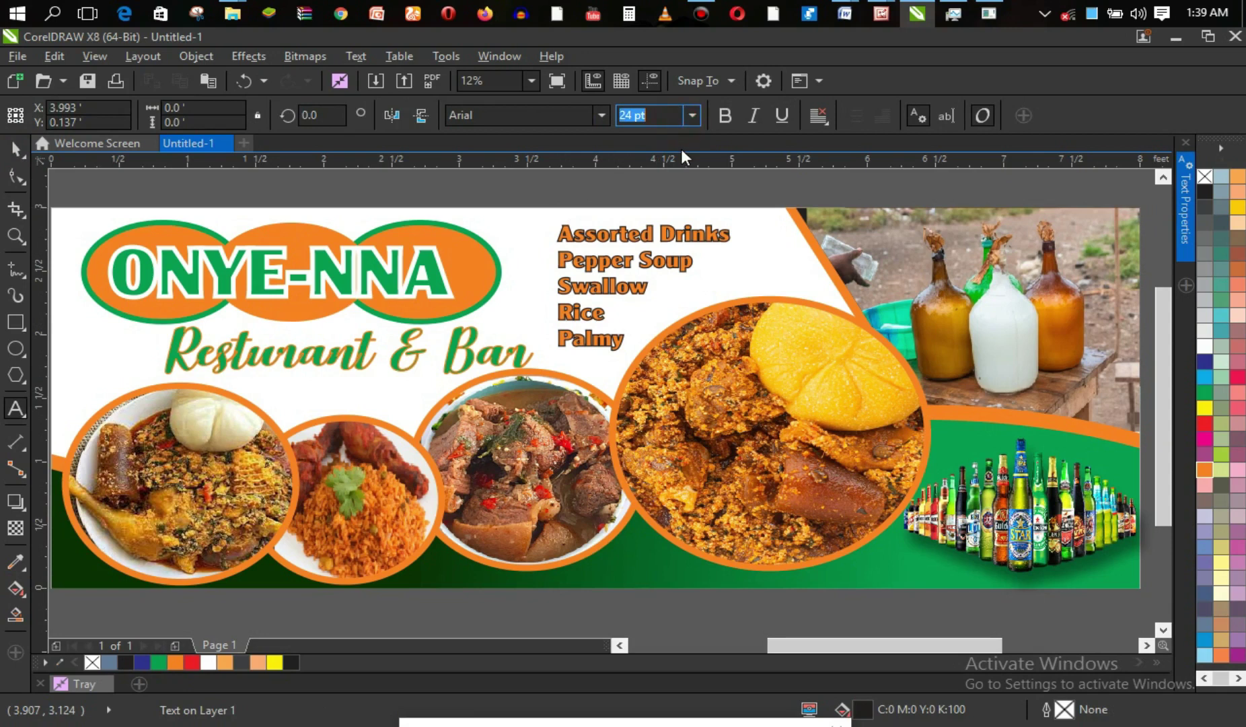
pyautogui.click(695, 116)
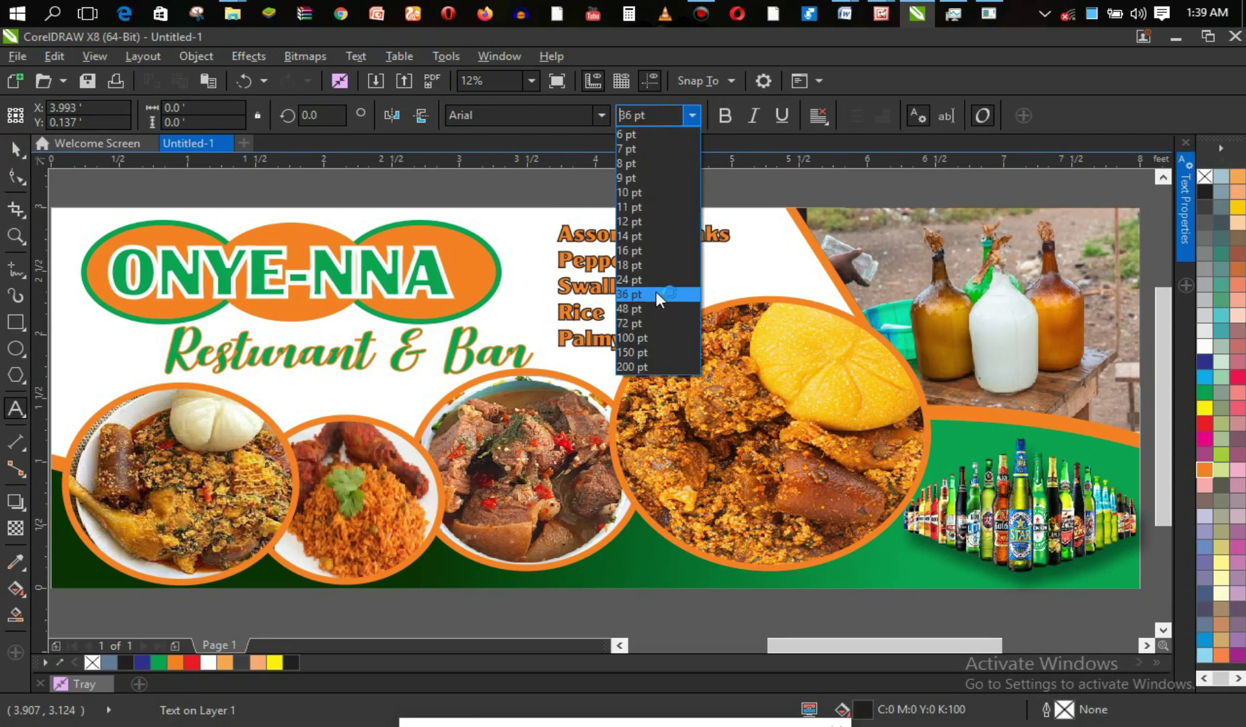
pyautogui.click(652, 350)
pyautogui.click(673, 118)
pyautogui.click(696, 117)
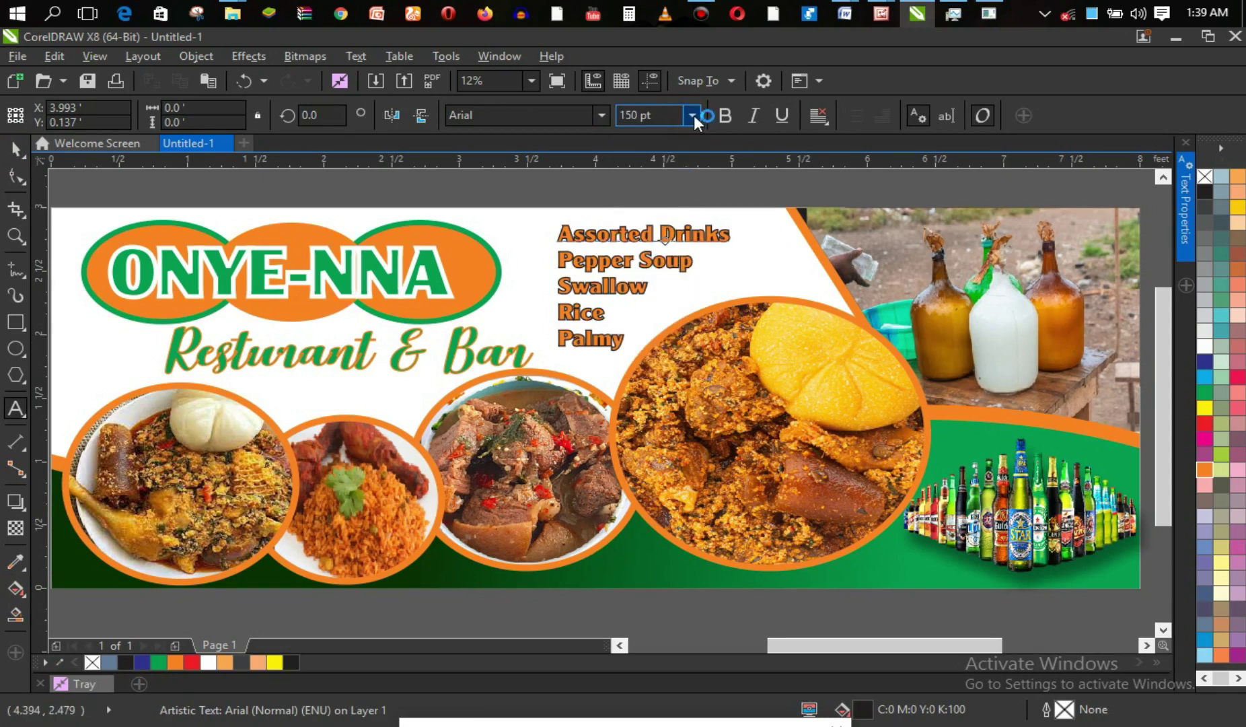
pyautogui.click(694, 117)
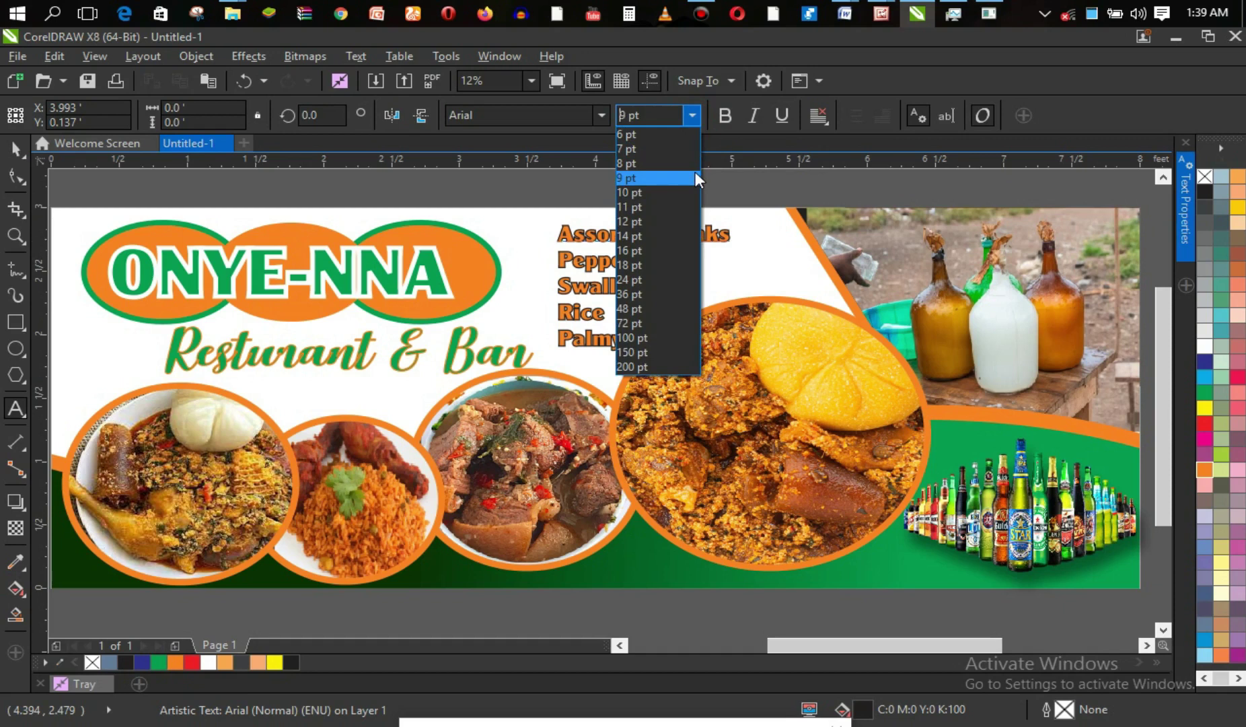
pyautogui.click(691, 336)
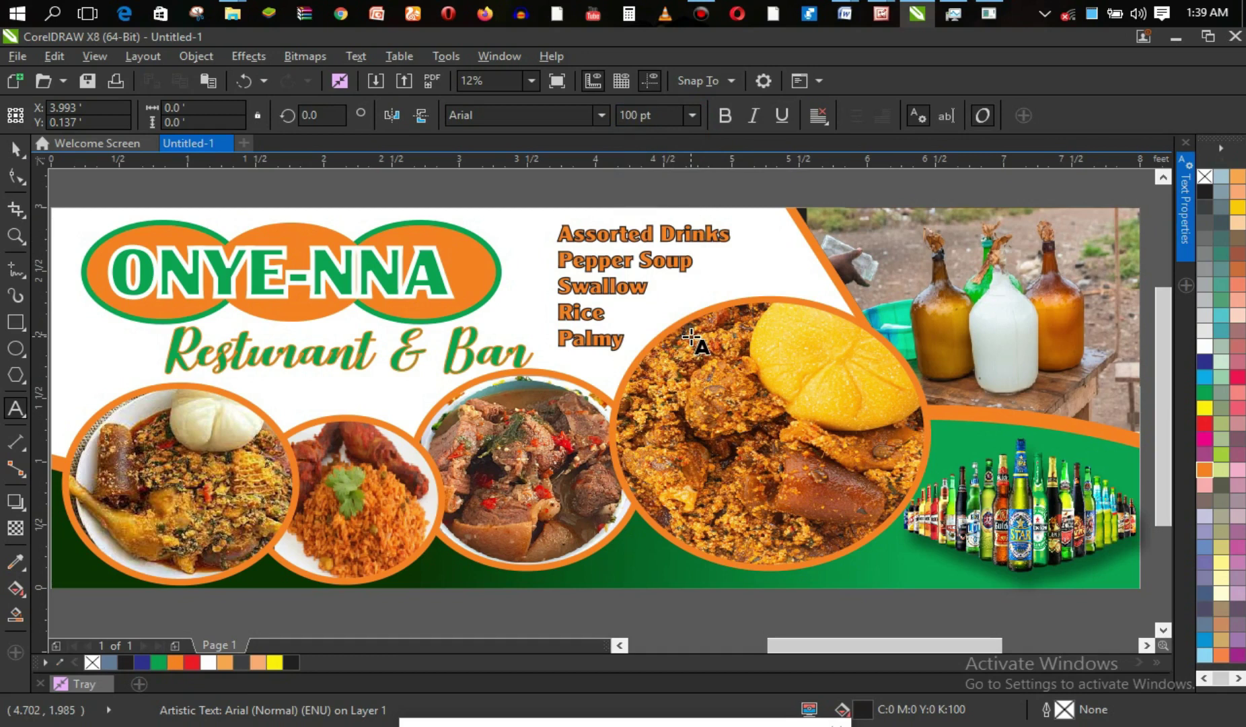
pyautogui.write('F')
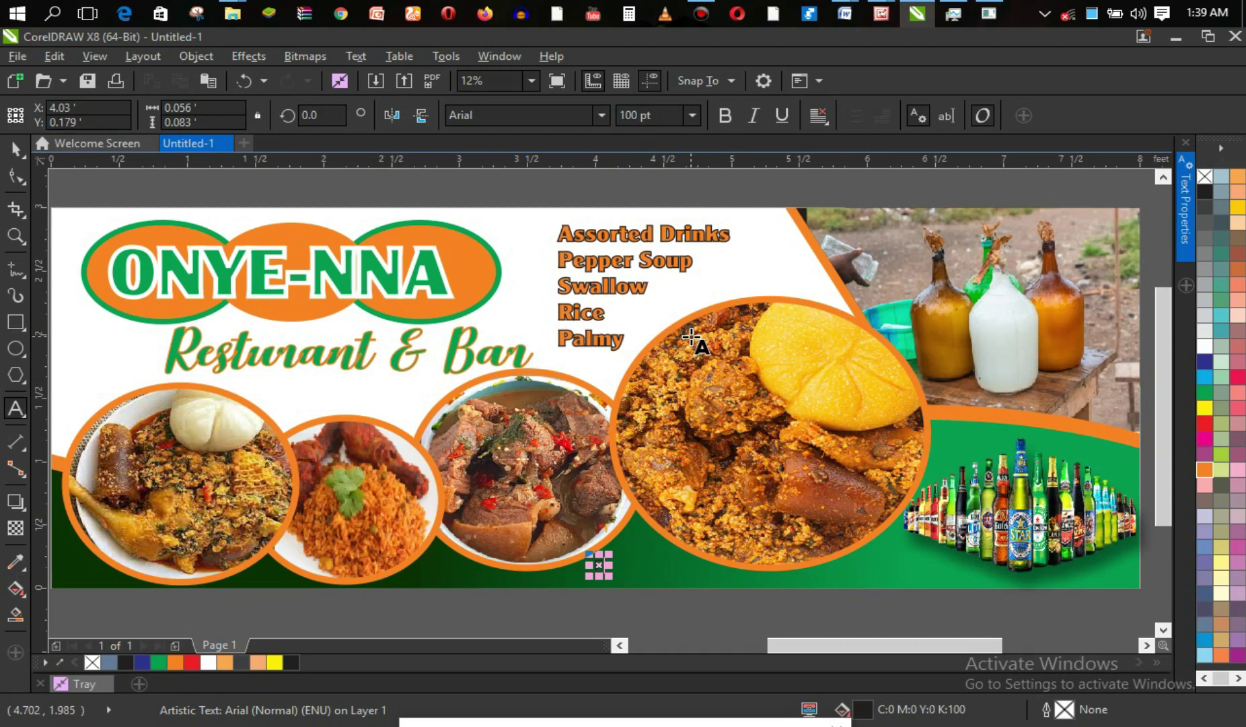
pyautogui.hotkey('ctrl', 'a')
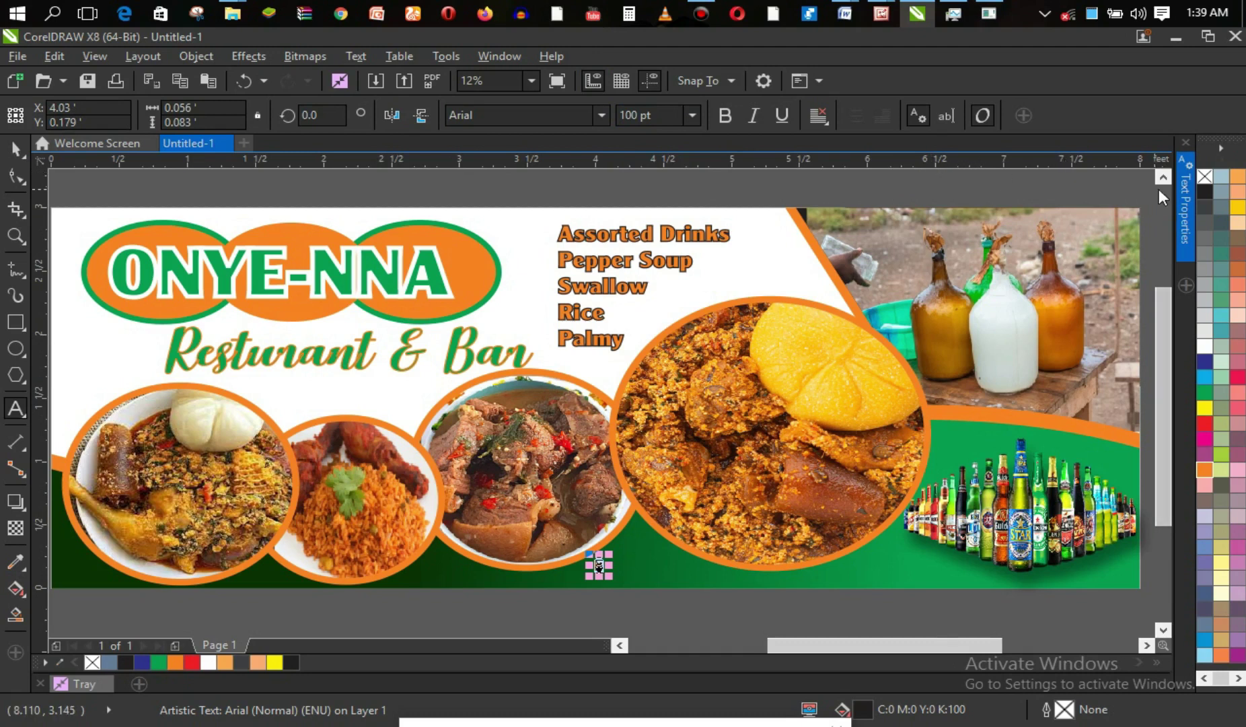
pyautogui.click(1184, 189)
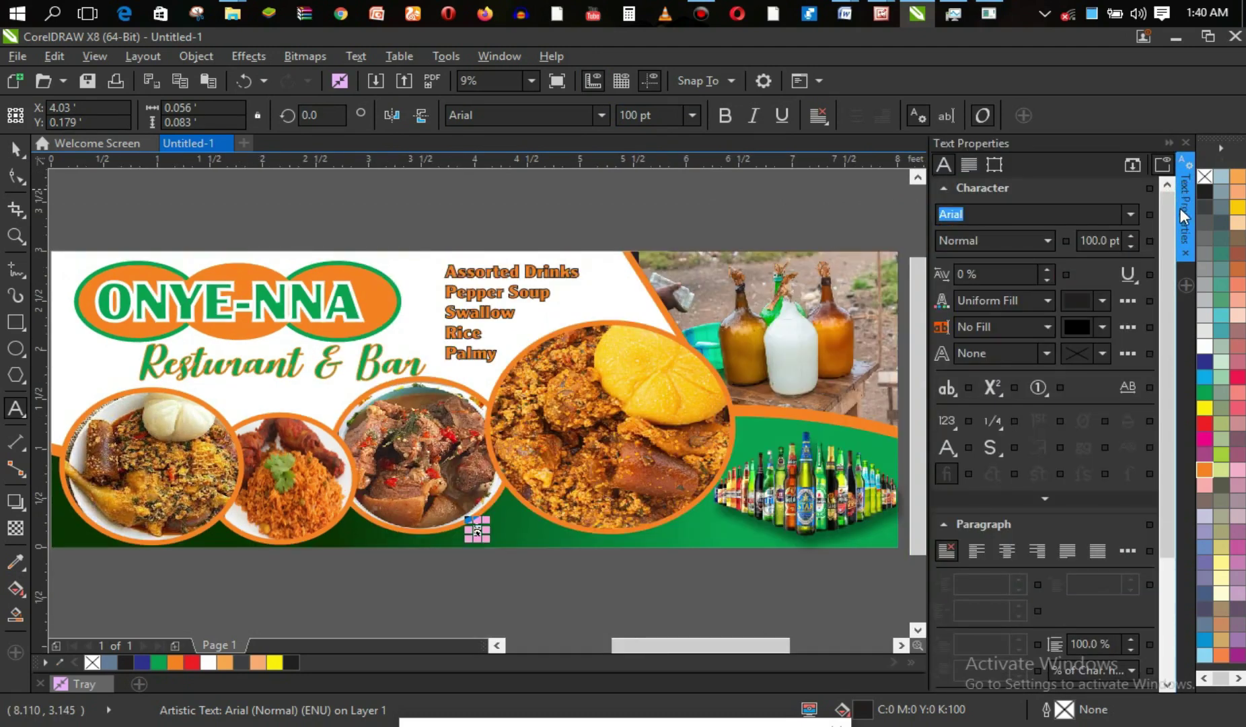
# Give the text a white background fill and keep typing 'For More Info and Inquiries p'.
pyautogui.click(1104, 326)
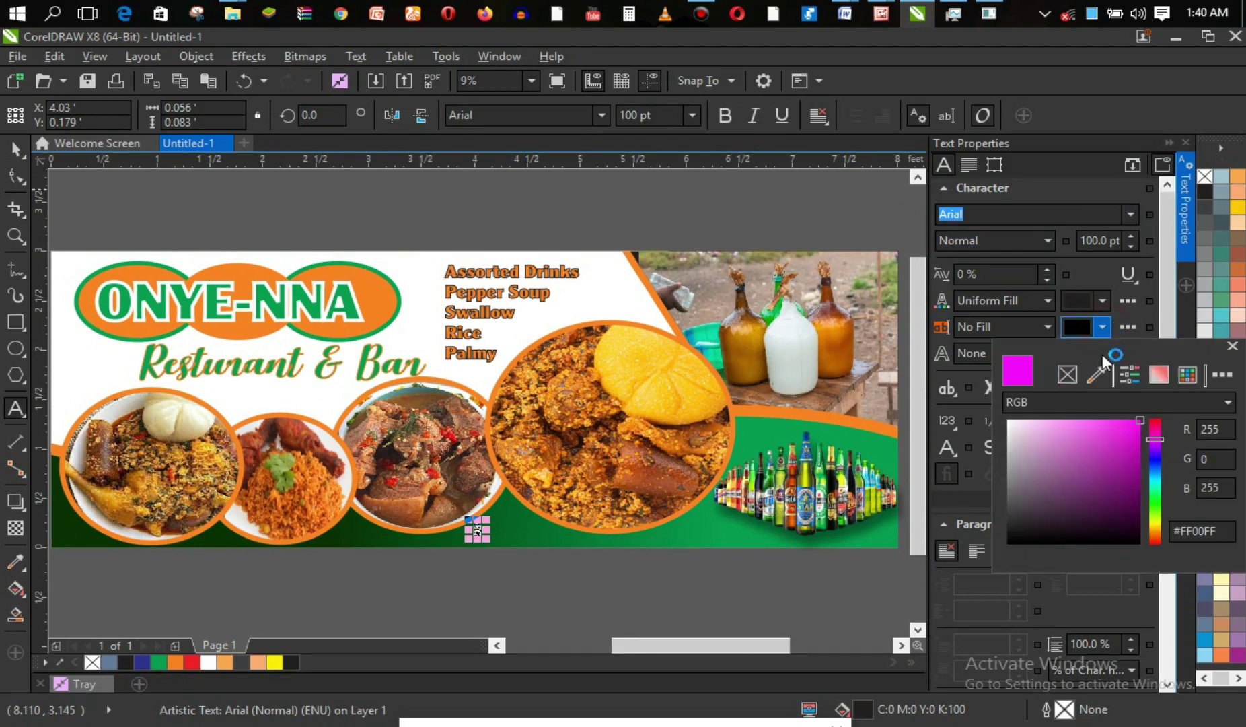
pyautogui.click(1010, 424)
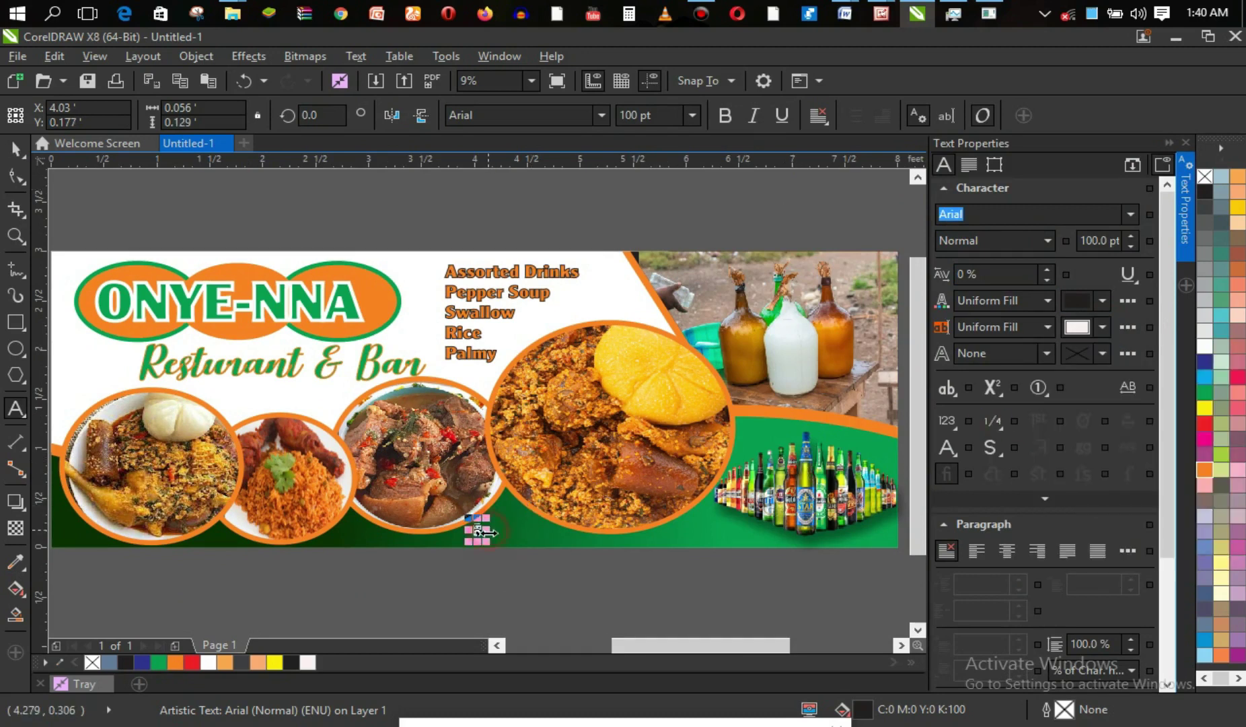
pyautogui.press('Right')
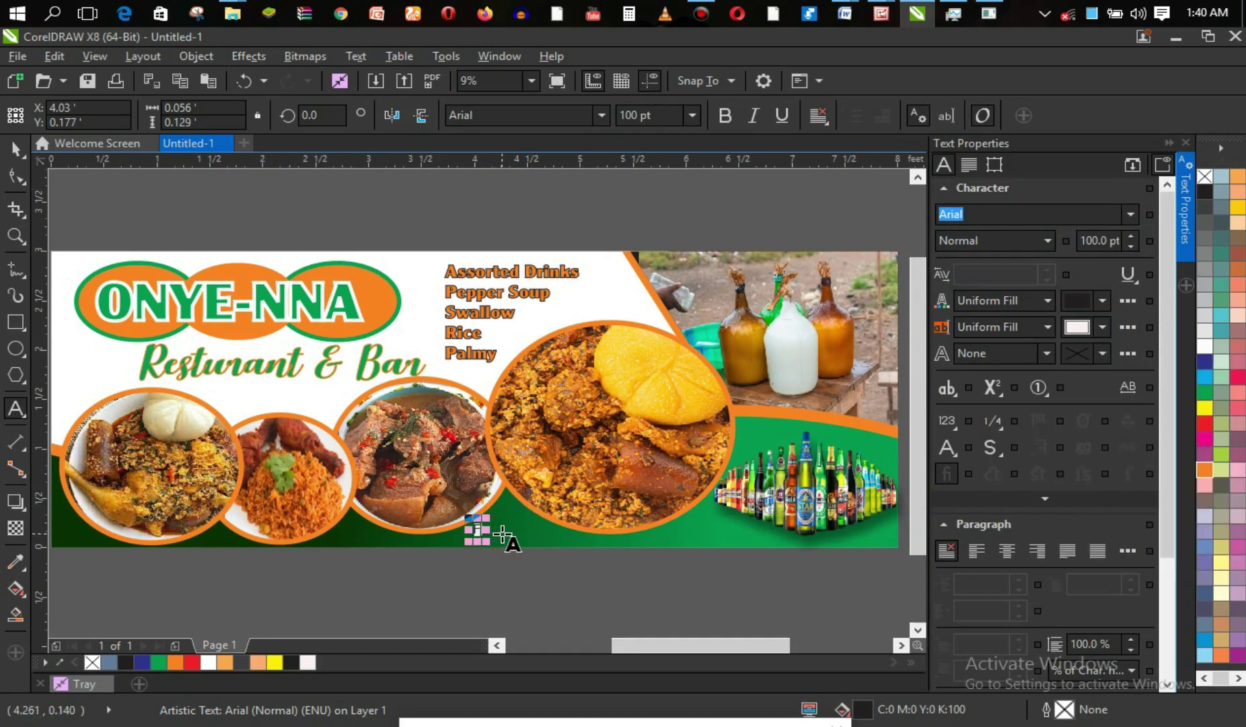
pyautogui.write('o')
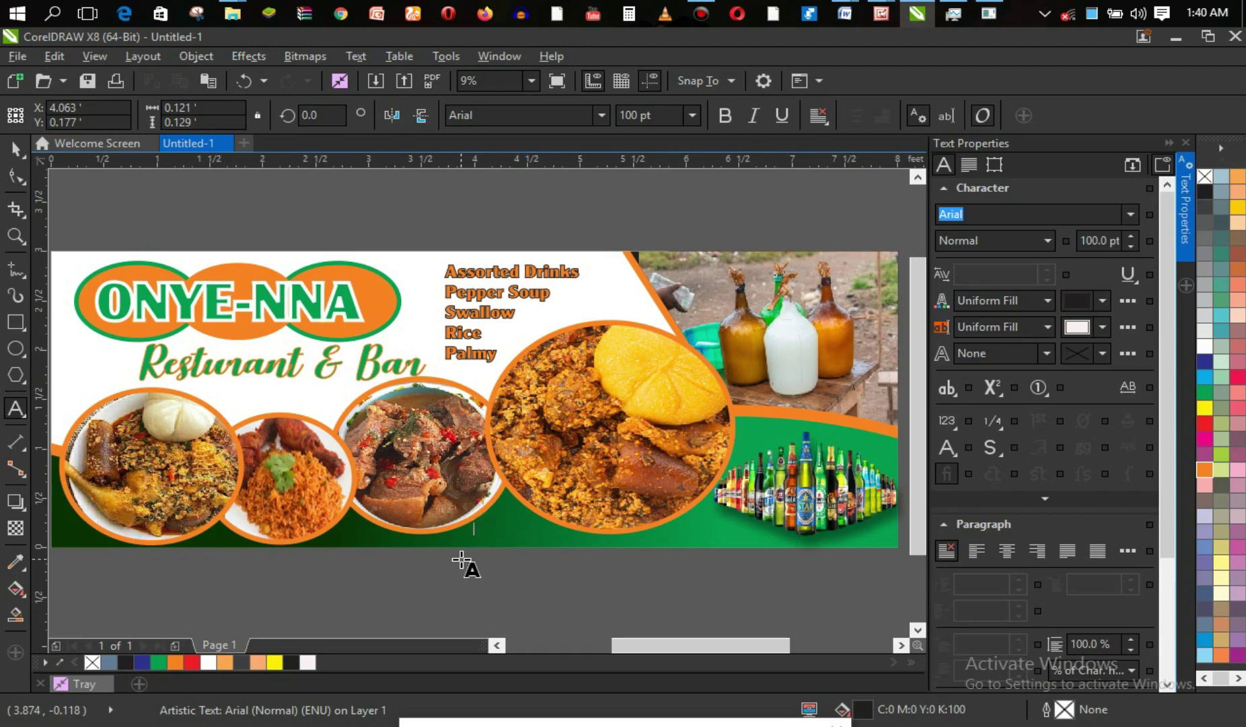
pyautogui.write('r More Infor')
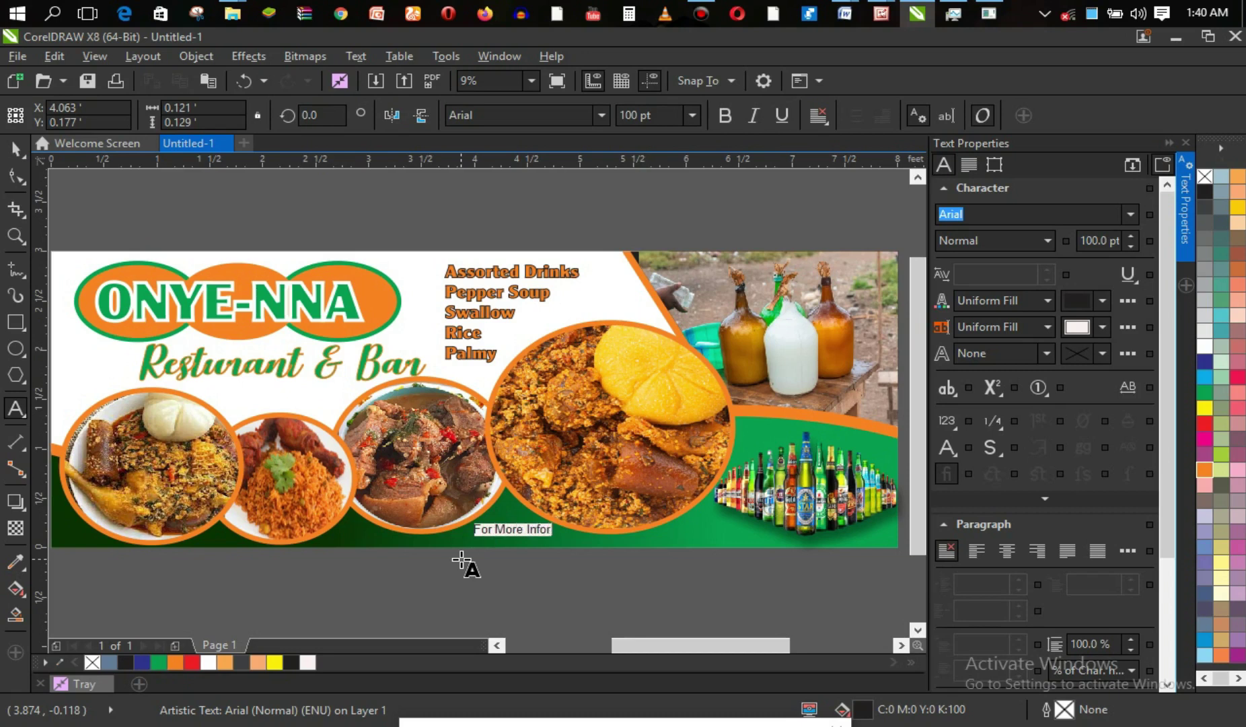
pyautogui.press('BackSpace')
pyautogui.write(' and Inquiries pl')
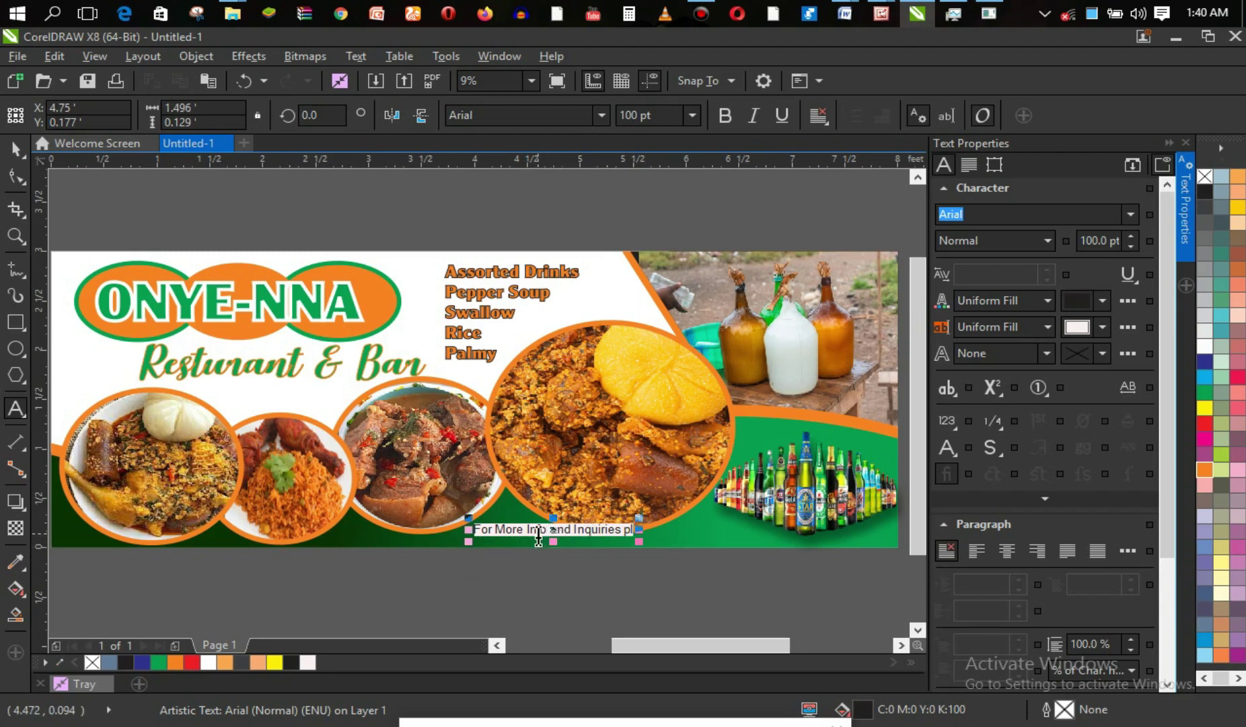
# Edit the line to 'For More Seat Reservation, More Info and Inquiries Pls Call:' plus the phone number.
pyautogui.click(572, 535)
pyautogui.press('BackSpace')
pyautogui.press('BackSpace')
pyautogui.press('BackSpace')
pyautogui.press('BackSpace')
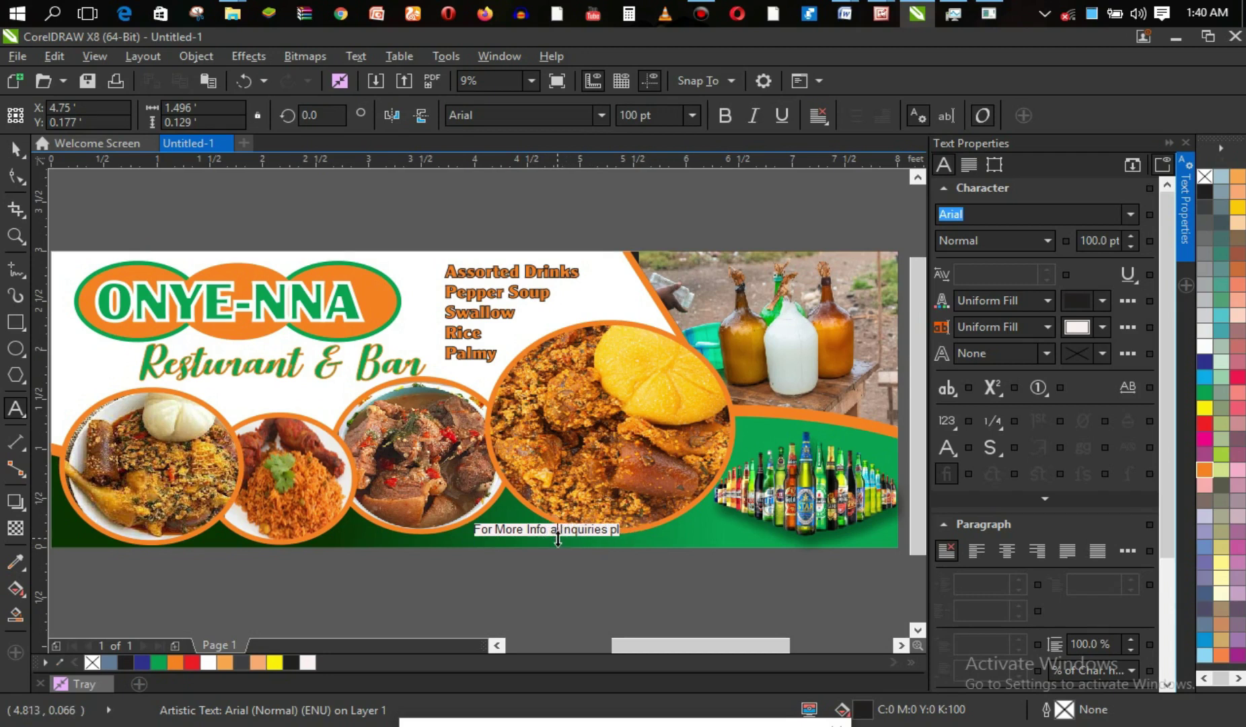
pyautogui.write(',')
pyautogui.click(614, 535)
pyautogui.press('BackSpace')
pyautogui.press('BackSpace')
pyautogui.press('BackSpace')
pyautogui.press('BackSpace')
pyautogui.press('BackSpace')
pyautogui.press('BackSpace')
pyautogui.press('BackSpace')
pyautogui.press('BackSpace')
pyautogui.press('BackSpace')
pyautogui.press('BackSpace')
pyautogui.press('BackSpace')
pyautogui.press('BackSpace')
pyautogui.press('BackSpace')
pyautogui.press('BackSpace')
pyautogui.press('BackSpace')
pyautogui.press('BackSpace')
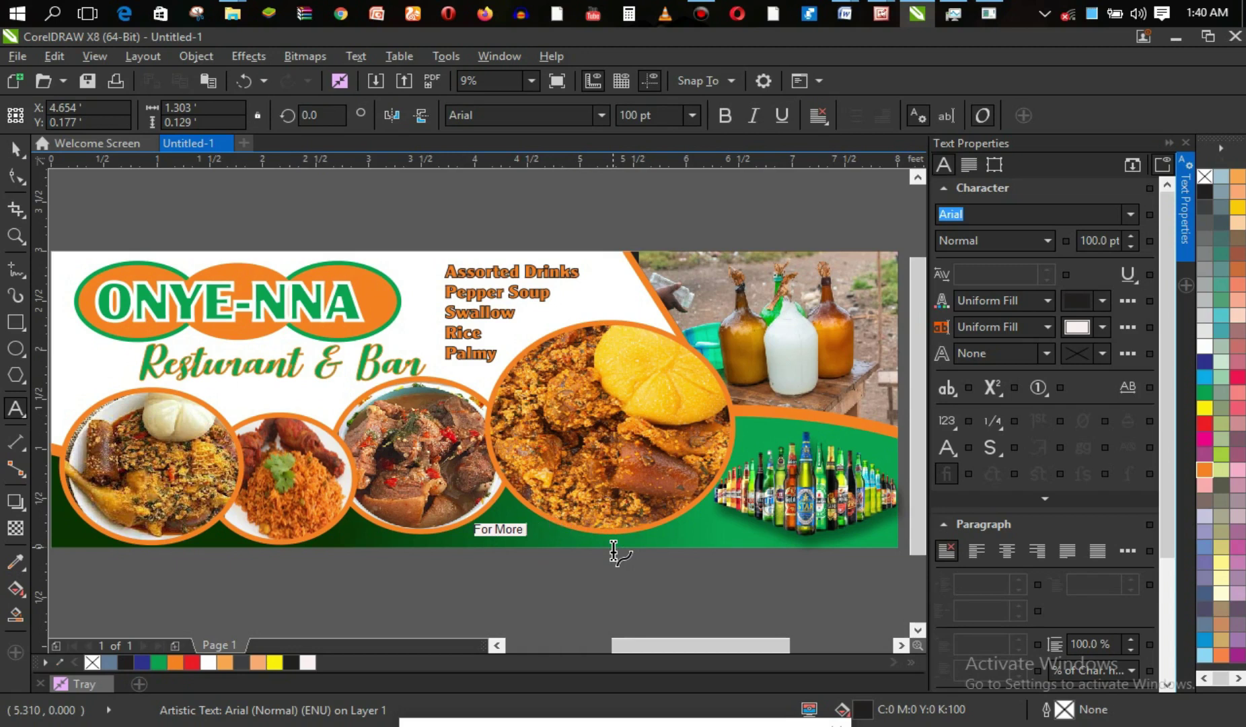
pyautogui.write('Seat Reser')
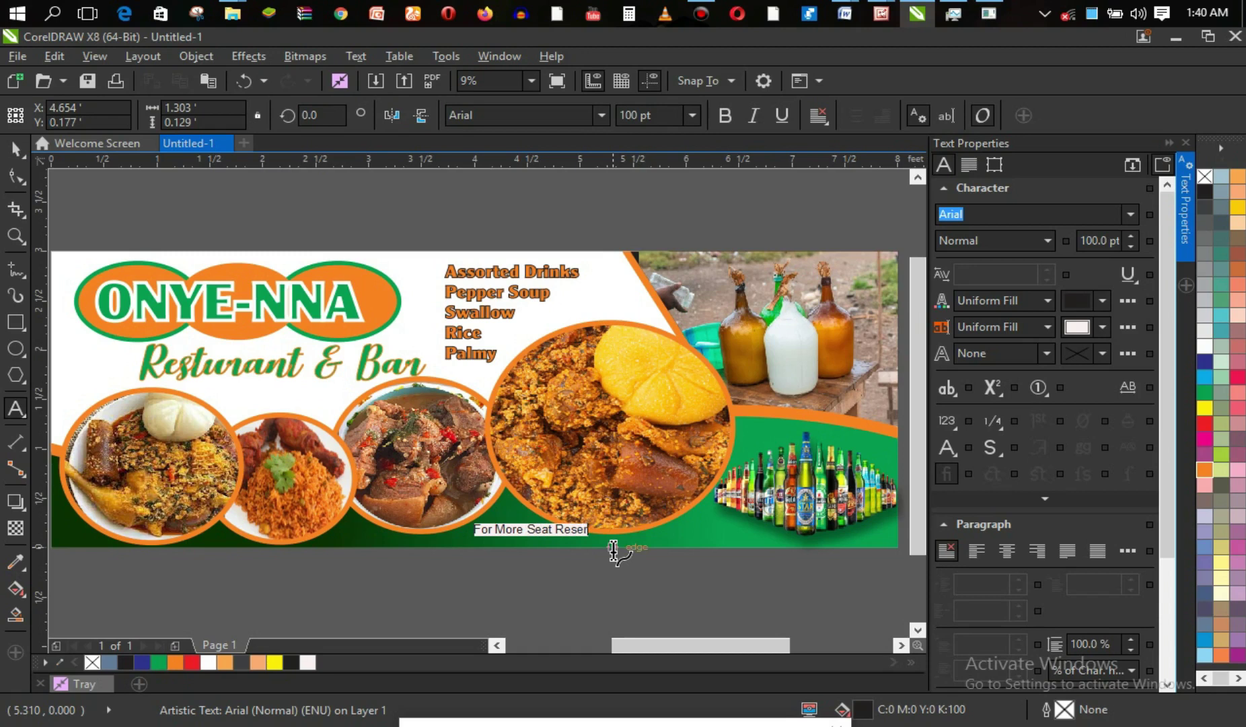
pyautogui.write('vation, More In')
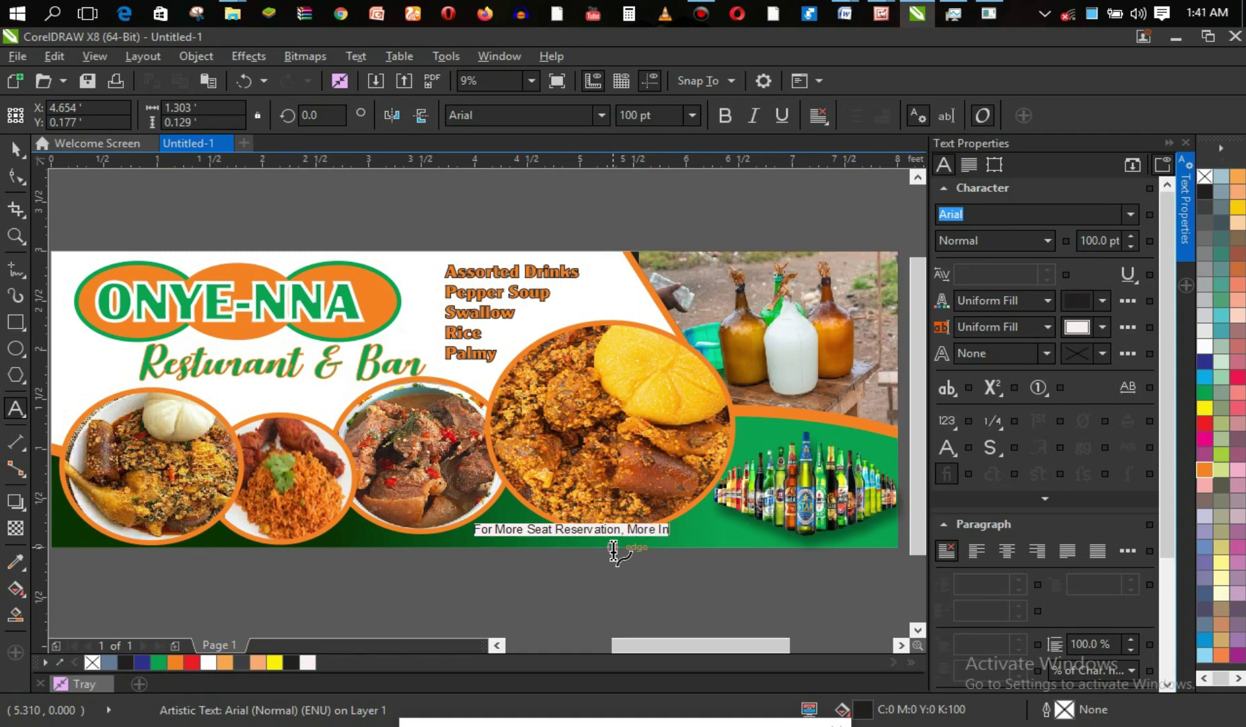
pyautogui.write('fo and Inquiries')
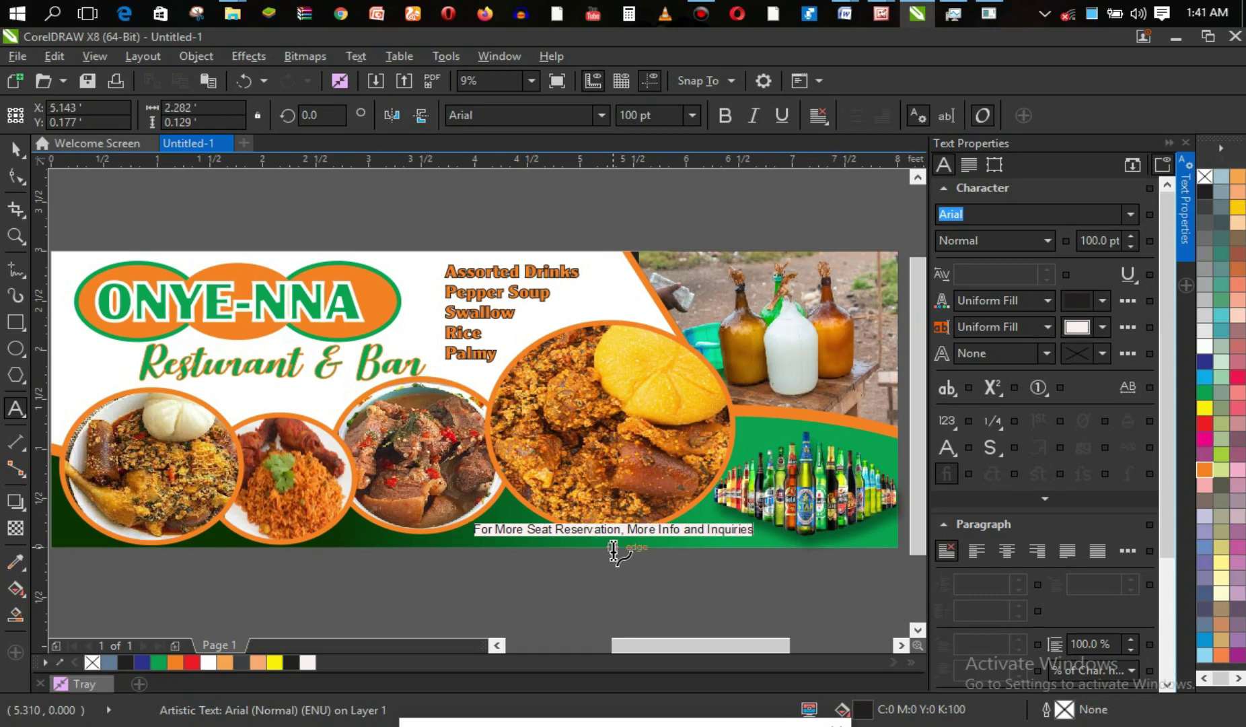
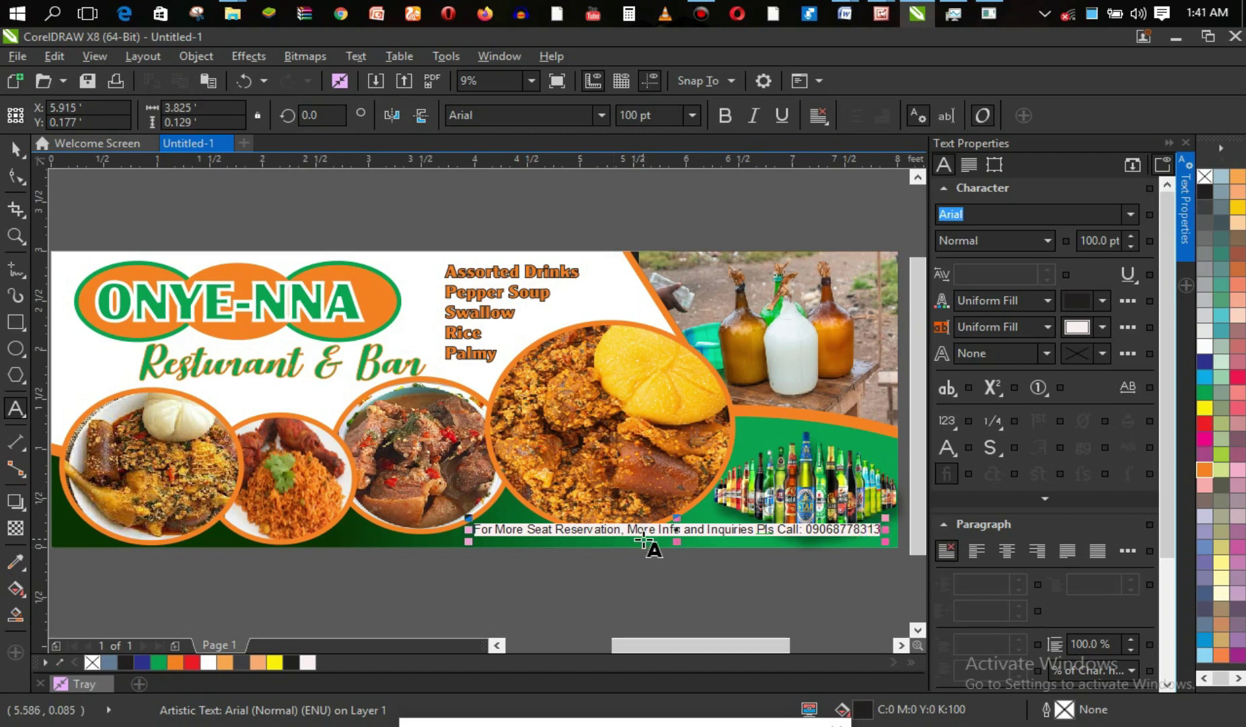
pyautogui.click(682, 530)
# Move the contact line slightly left and down, and try the Delicious Adventures font on it.
pyautogui.moveTo(678, 530); pyautogui.dragTo(650, 537)
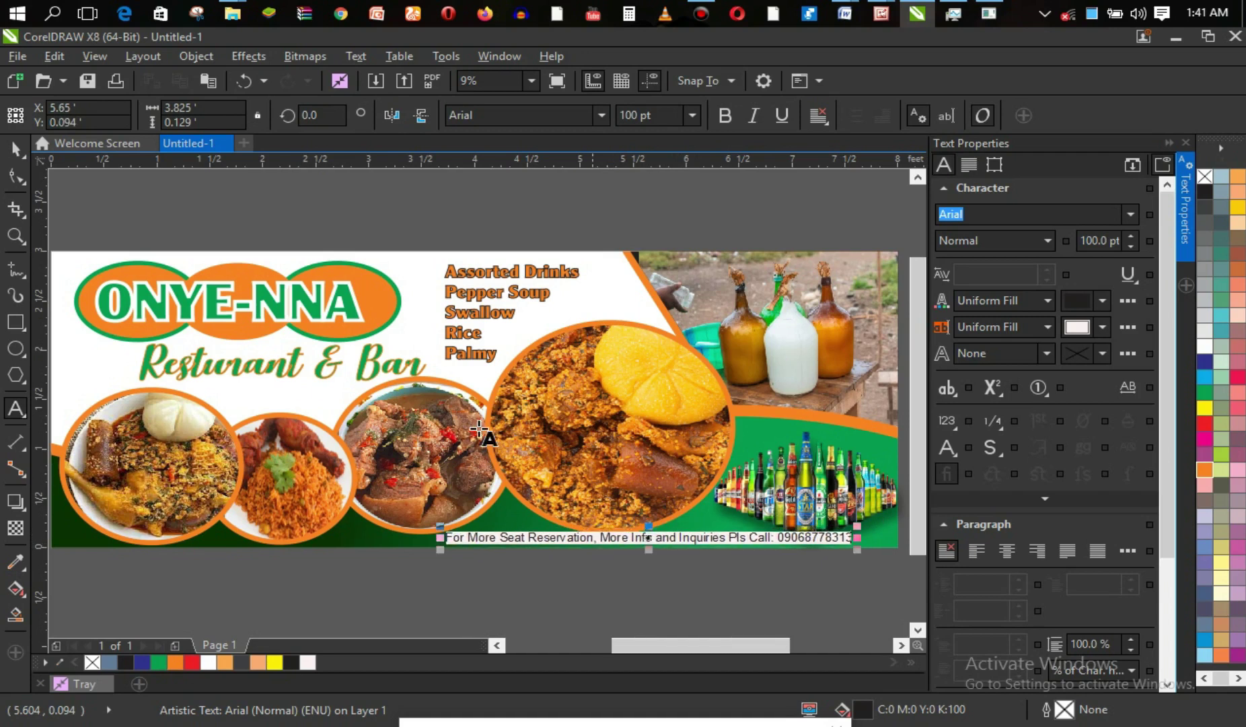
pyautogui.click(599, 116)
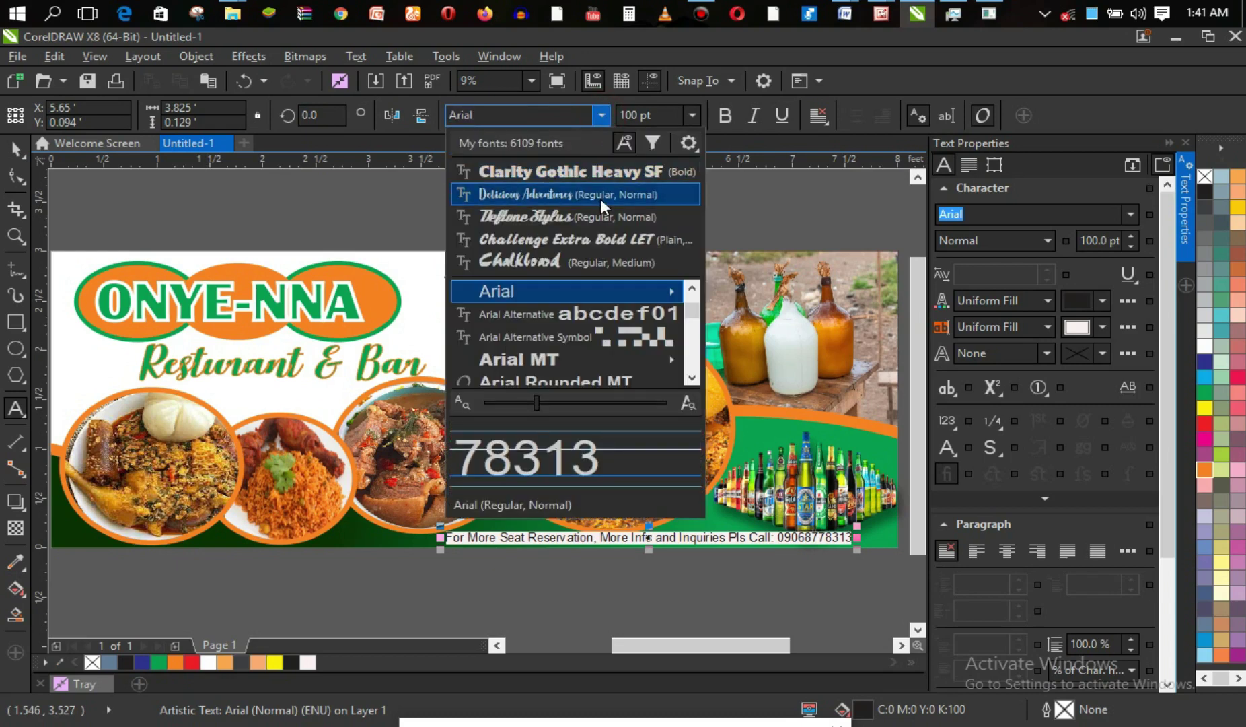
pyautogui.click(600, 195)
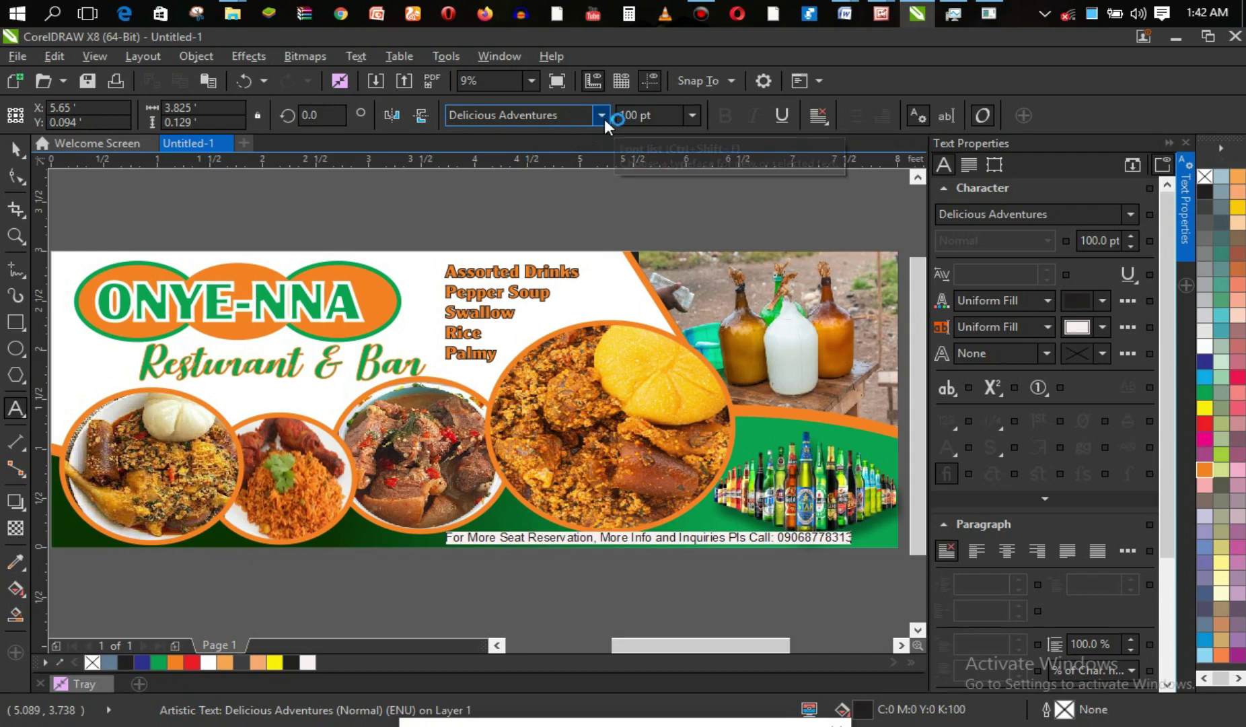
pyautogui.click(602, 116)
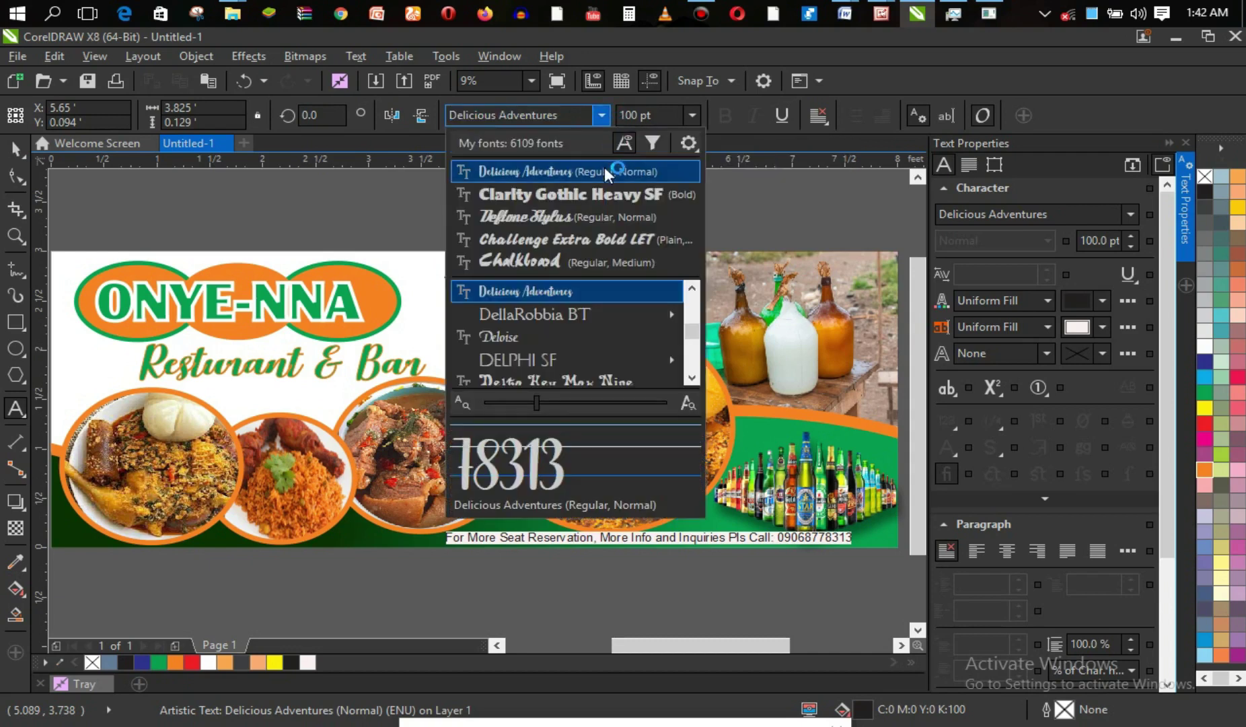
pyautogui.press('Escape')
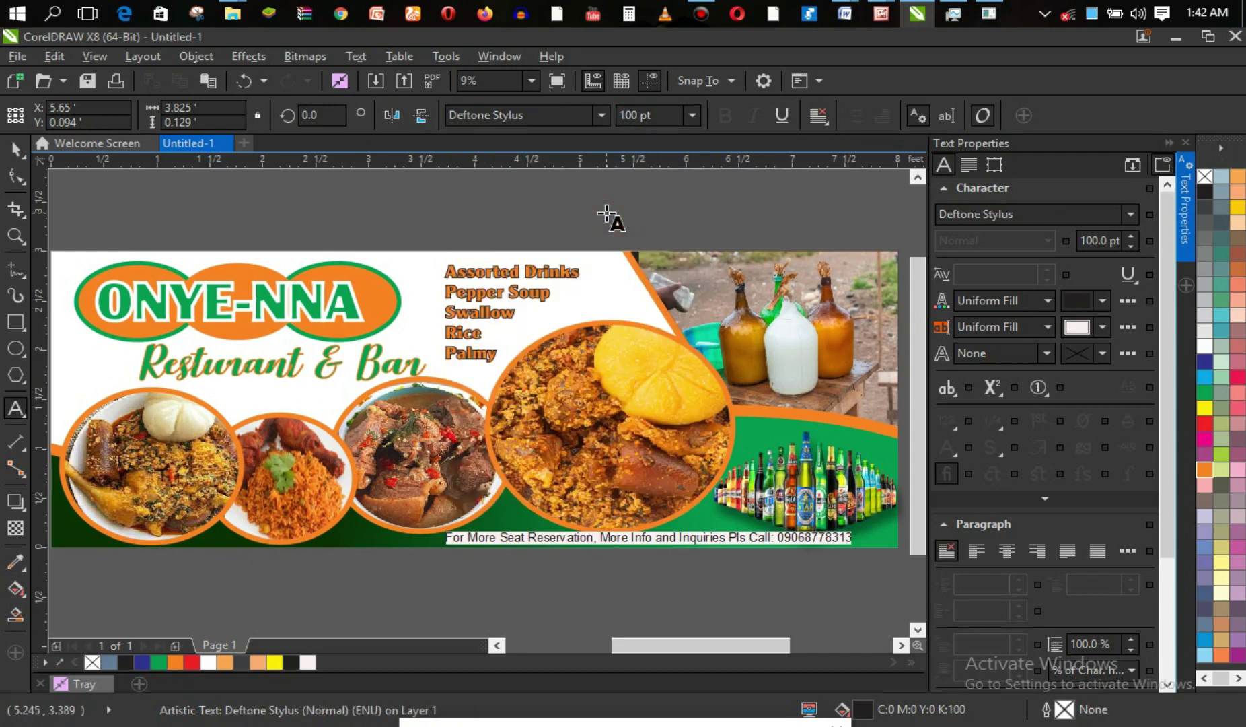
pyautogui.click(668, 539)
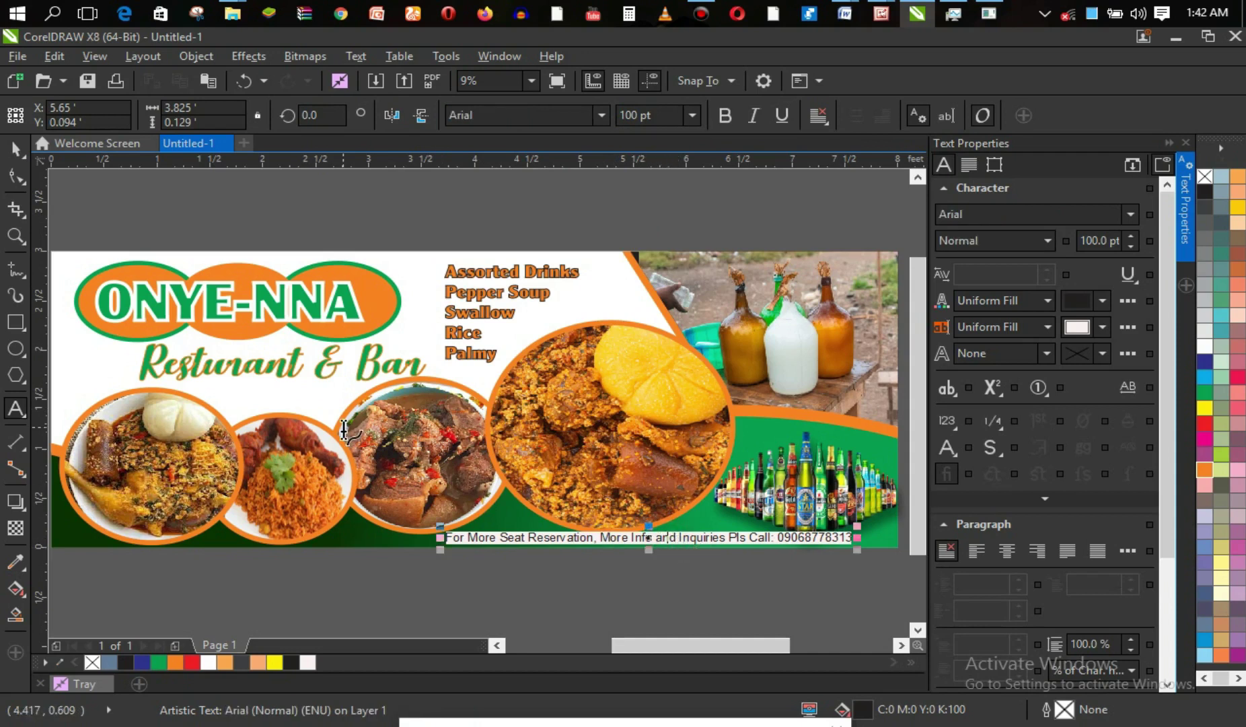
# Check the contact line's background fill settings, leave them unchanged, and reselect the text for editing.
pyautogui.click(24, 153)
pyautogui.hotkey('ctrl', 'a')
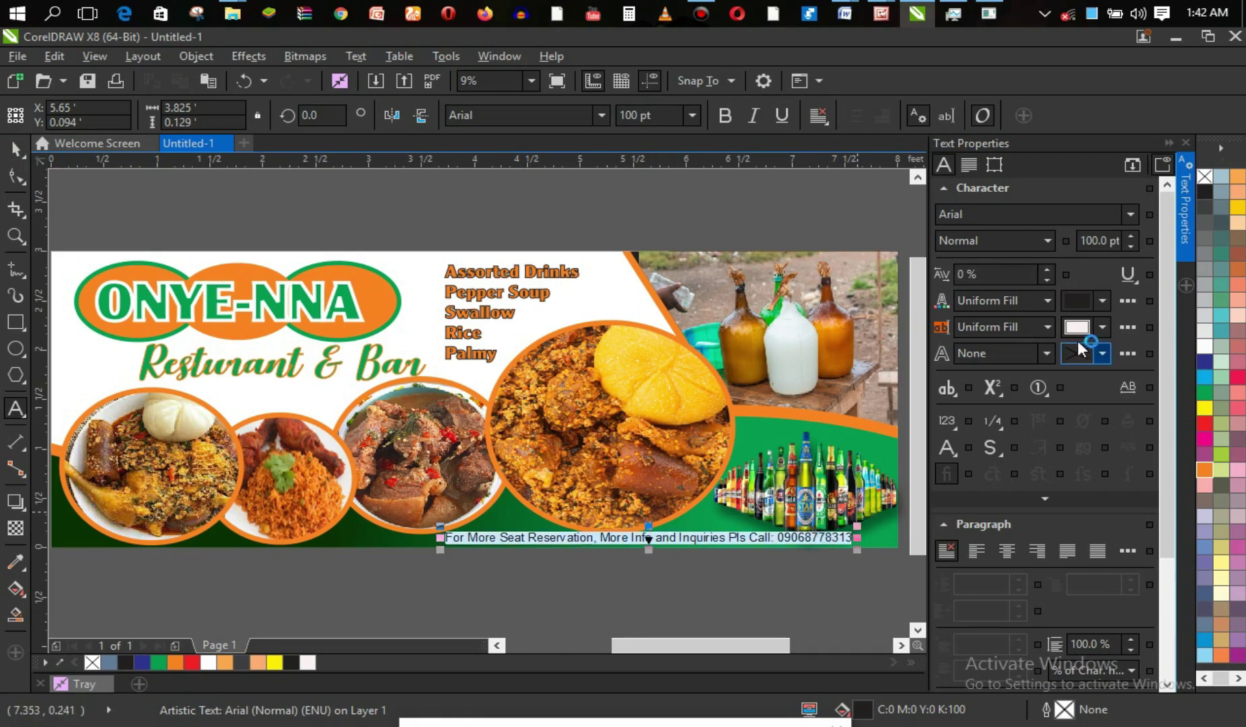
pyautogui.click(1101, 328)
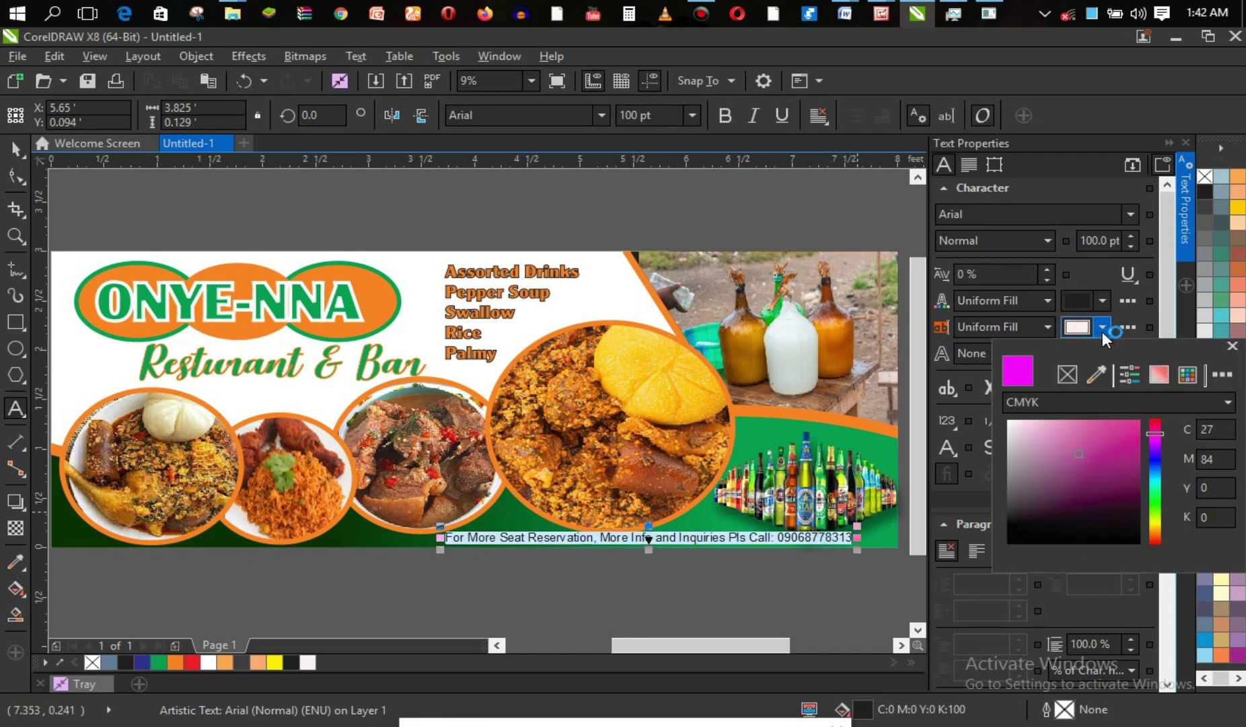
pyautogui.click(1102, 330)
pyautogui.click(1126, 329)
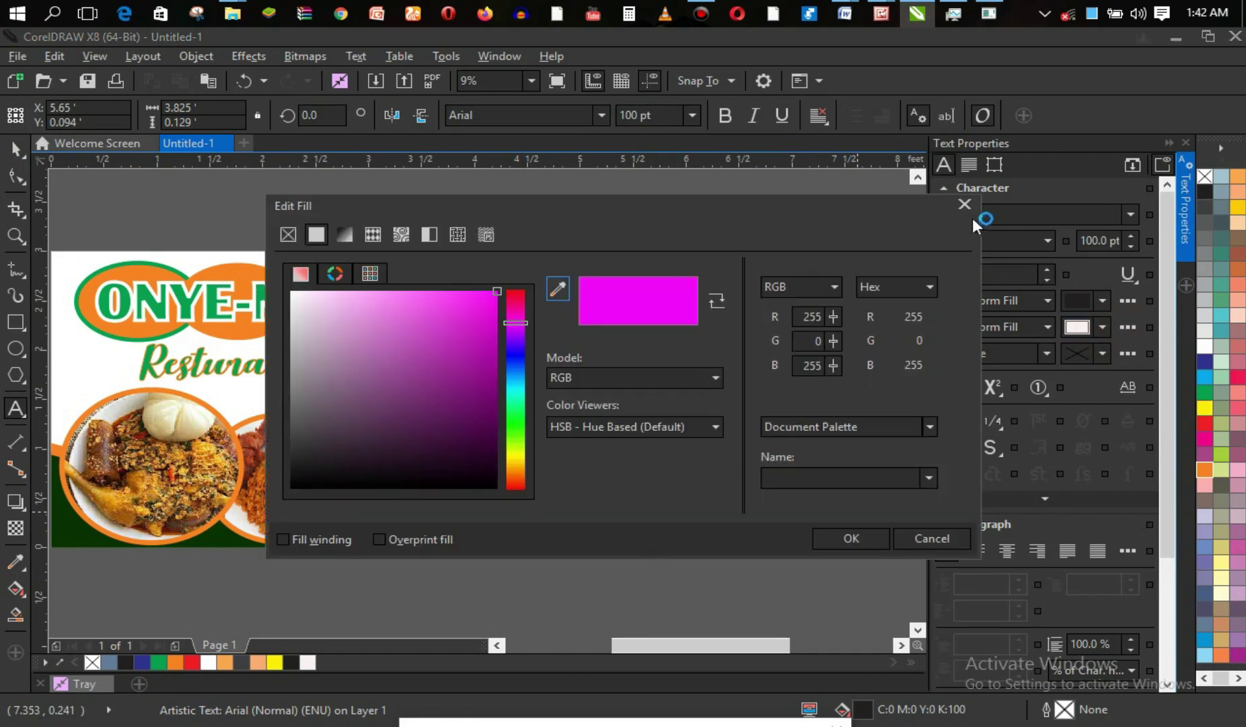
pyautogui.click(966, 205)
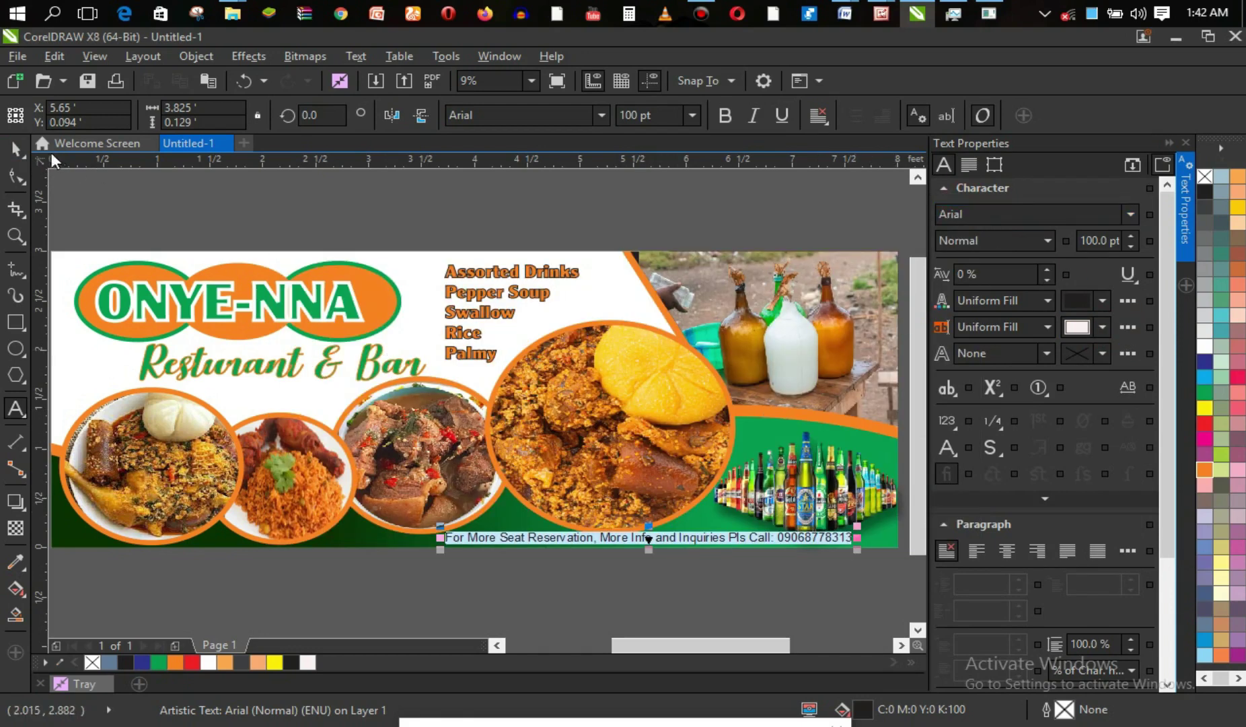
pyautogui.click(17, 152)
pyautogui.click(569, 599)
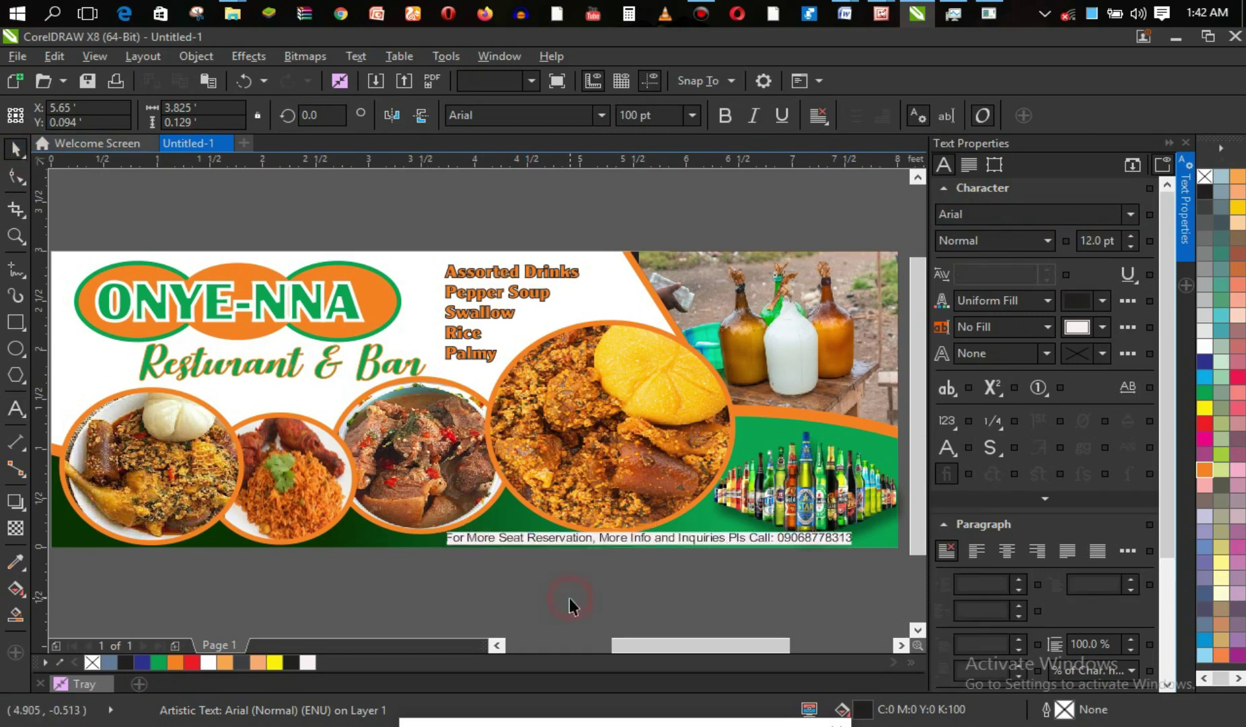
pyautogui.click(609, 537)
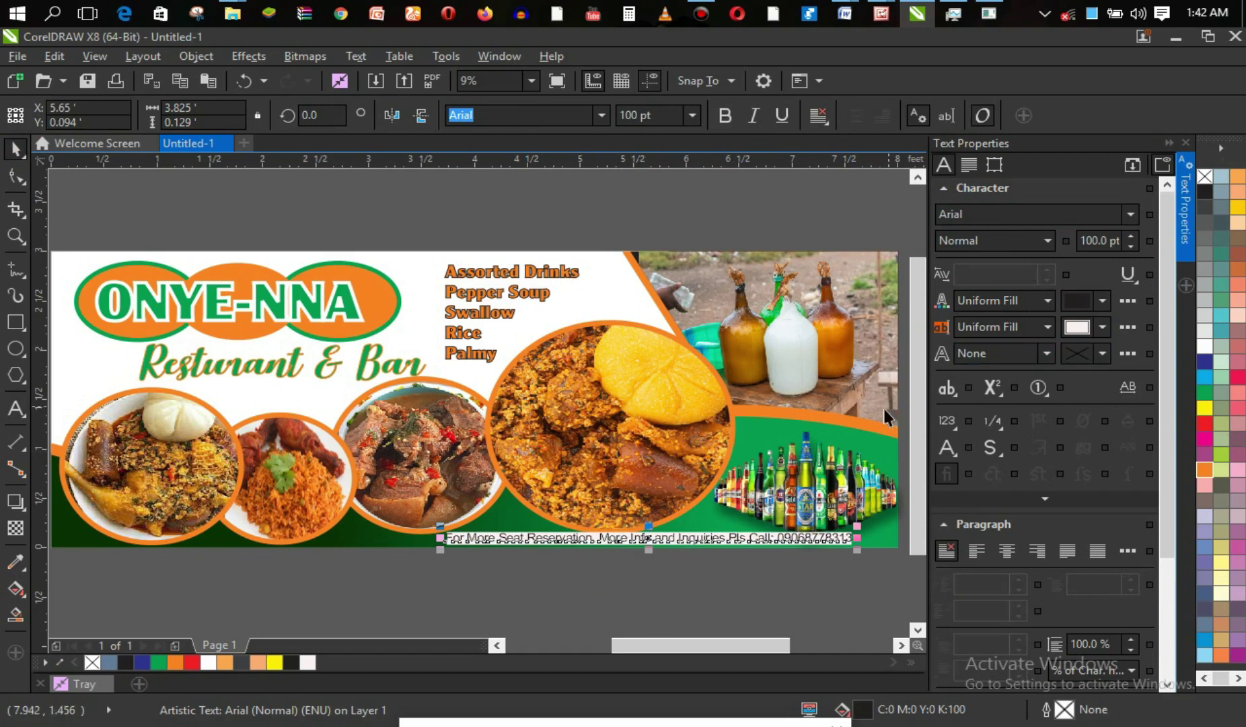
pyautogui.press('F8')
# Retype the line as 'For Seat Reservation, More Info and Inquiries Pls Call -' plus the number, in white.
pyautogui.hotkey('ctrl', 'a')
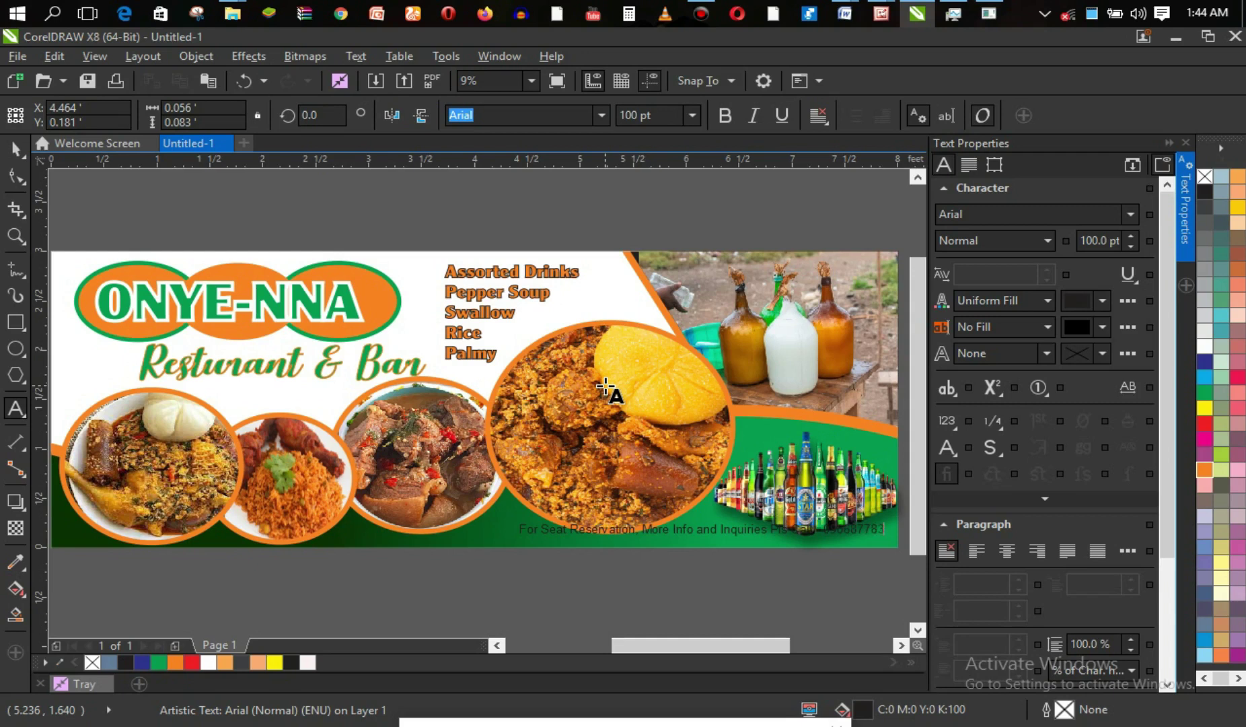
pyautogui.hotkey('ctrl', 'a')
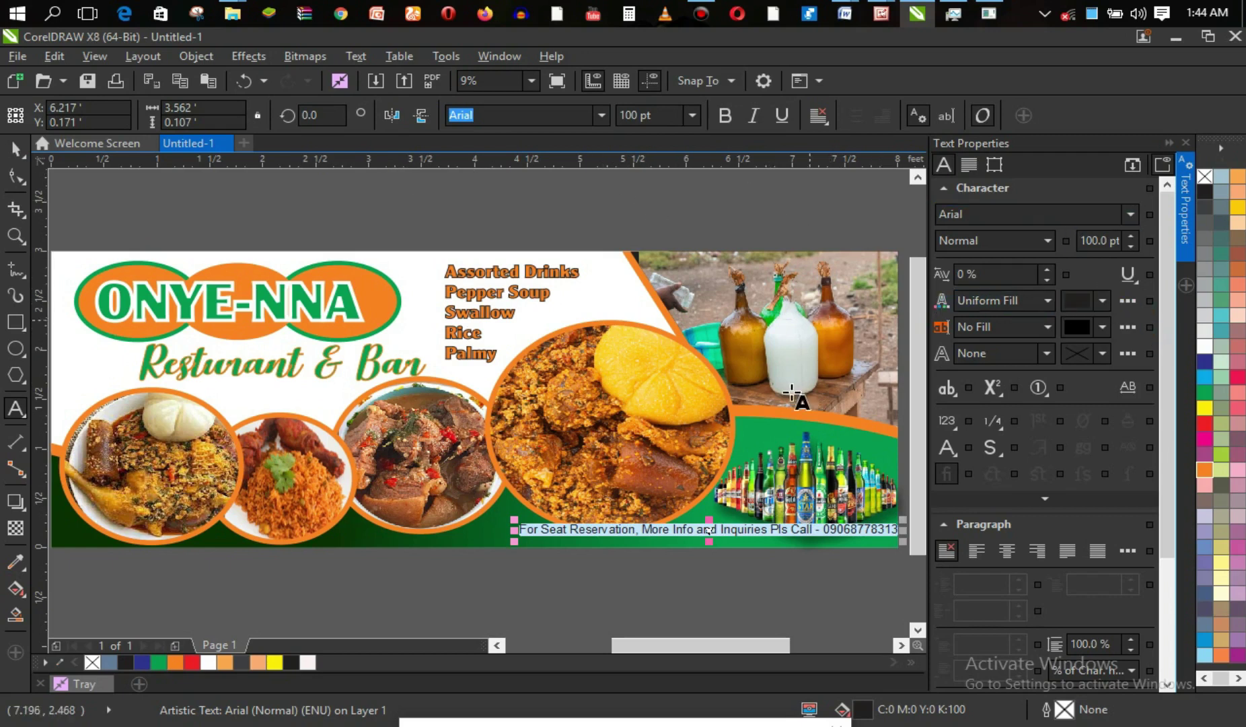
pyautogui.click(1205, 345)
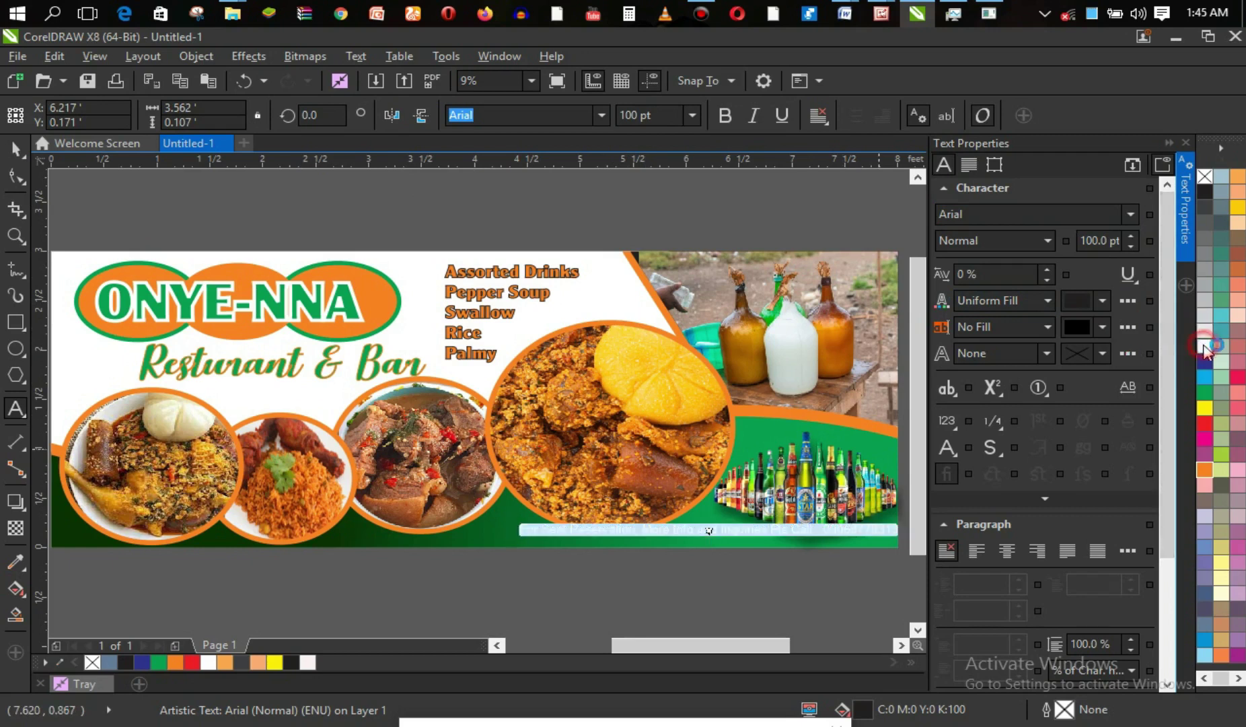
# Shift the contact line left and, after trying Deftone Stylus, set it in Challenge Extra Bold LET.
pyautogui.moveTo(707, 531); pyautogui.dragTo(659, 541)
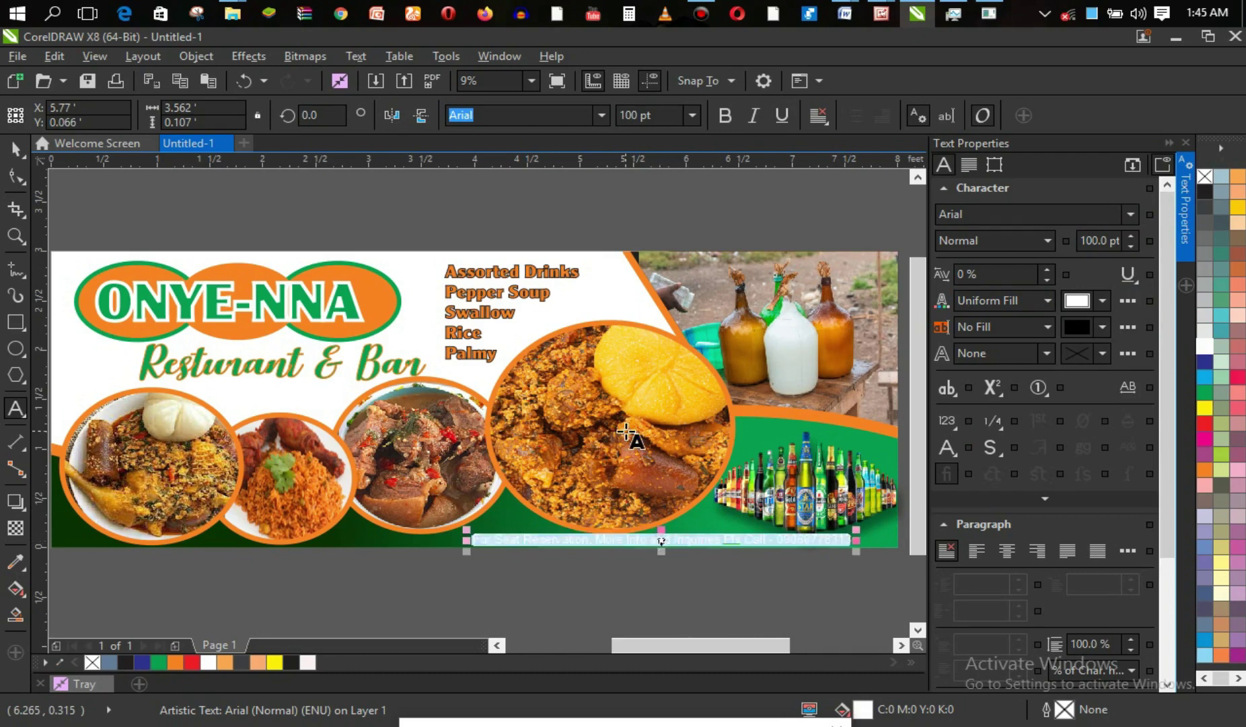
pyautogui.click(603, 115)
pyautogui.click(617, 170)
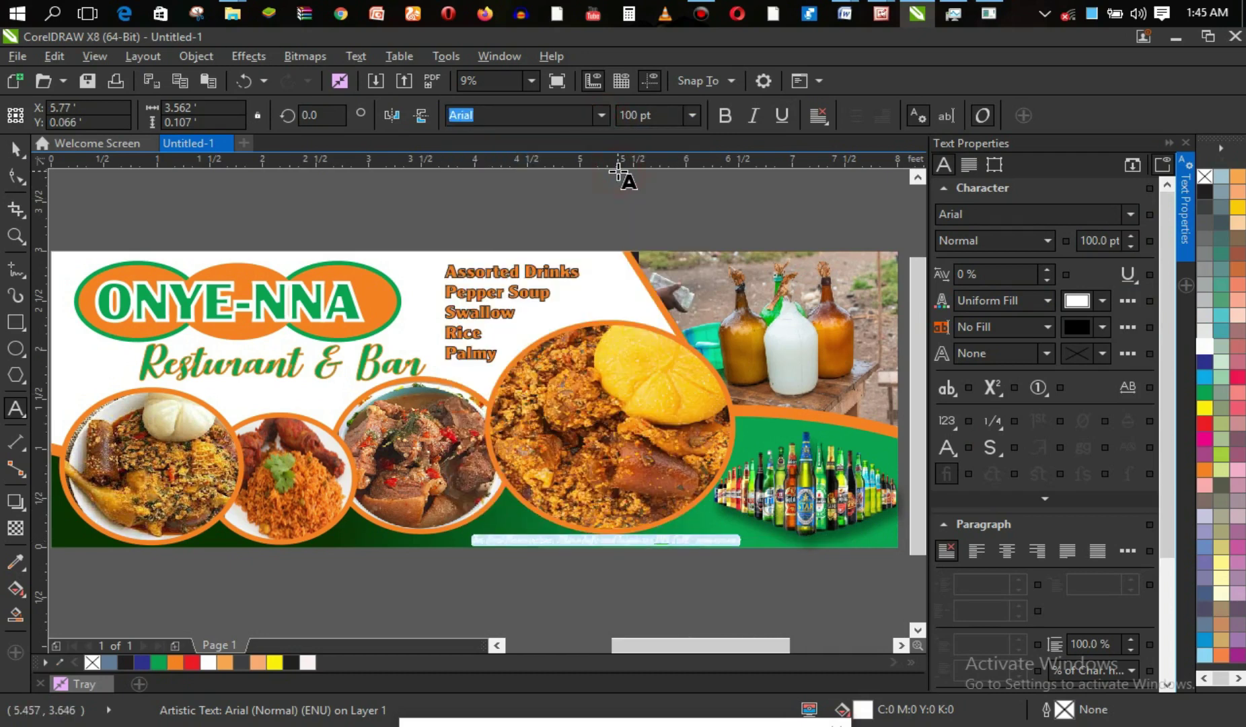
pyautogui.click(634, 542)
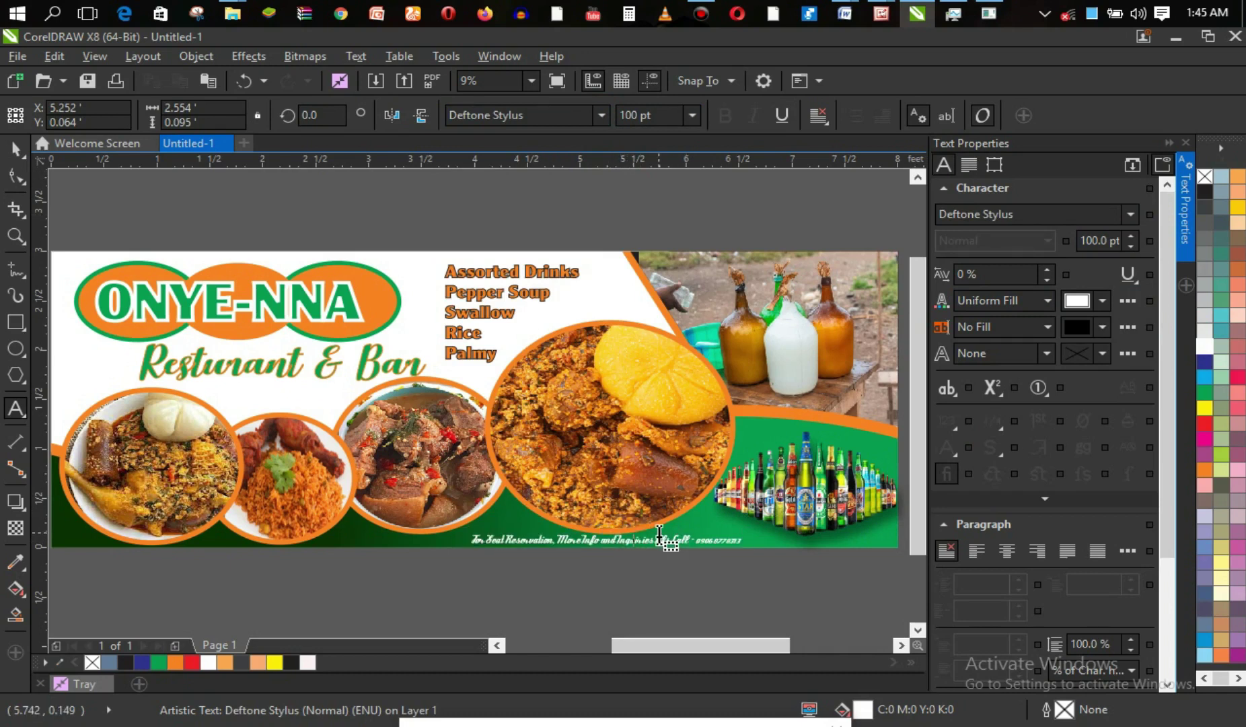
pyautogui.hotkey('ctrl', 'a')
pyautogui.click(602, 115)
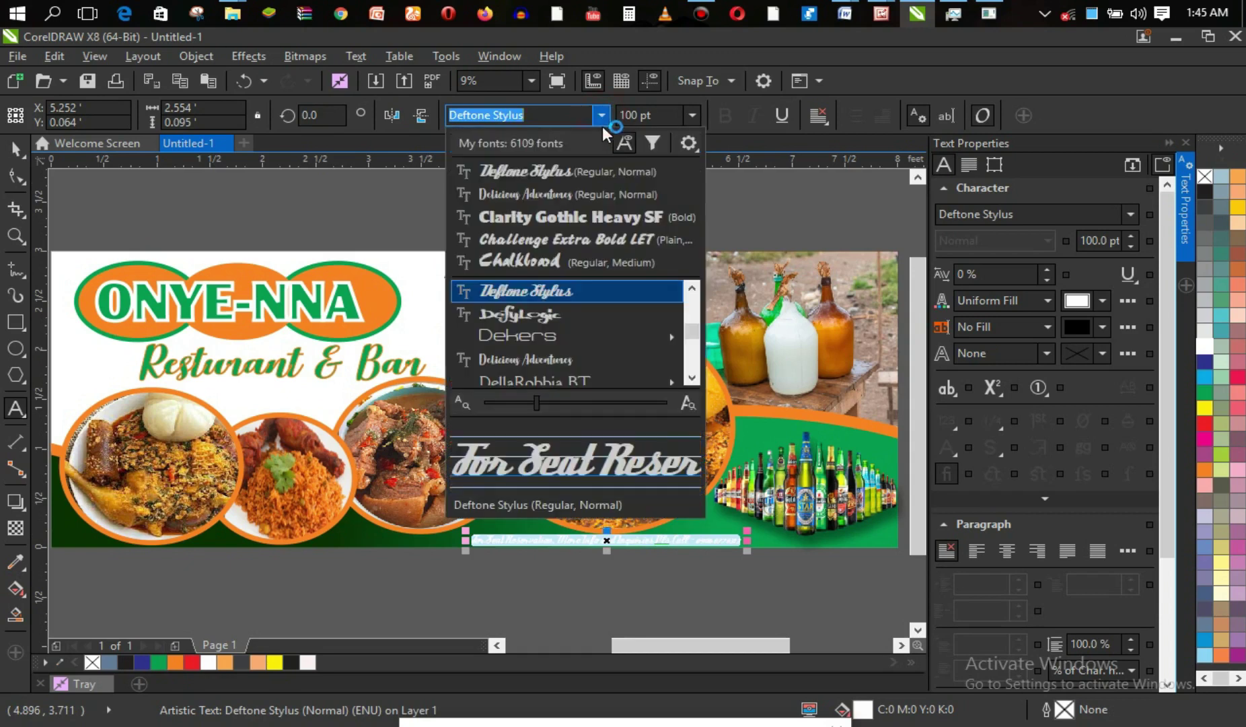
pyautogui.click(616, 240)
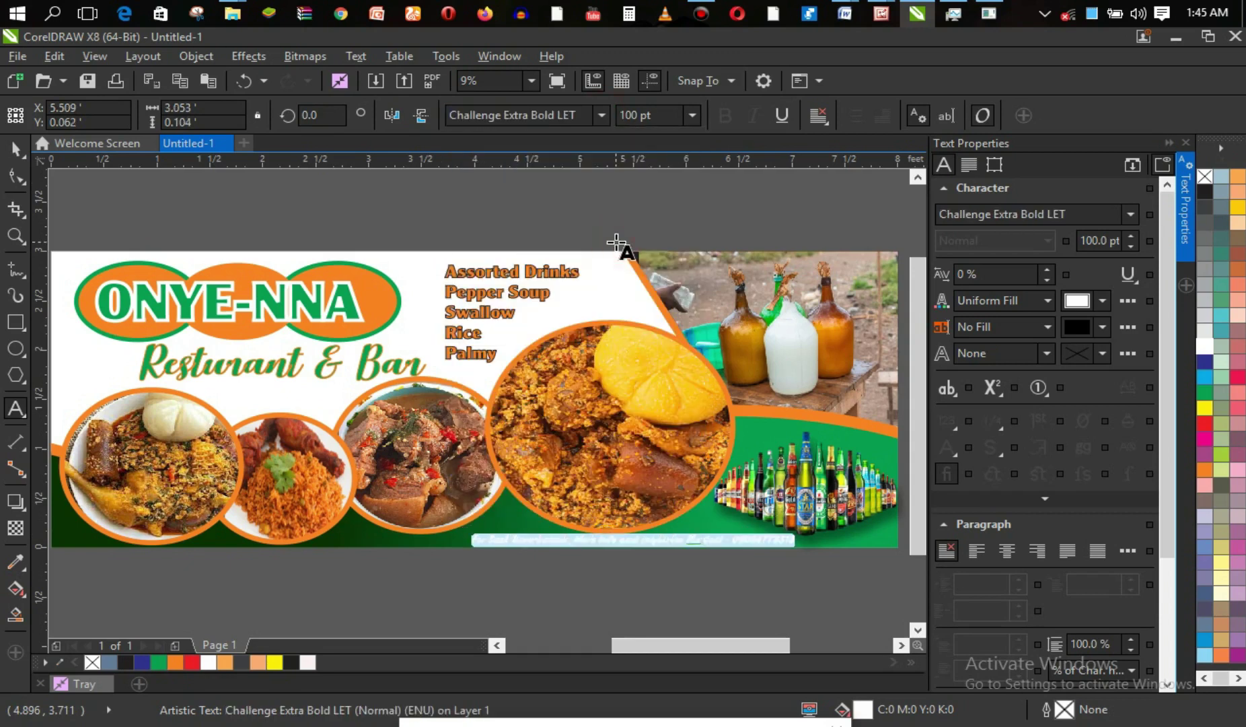
pyautogui.click(642, 544)
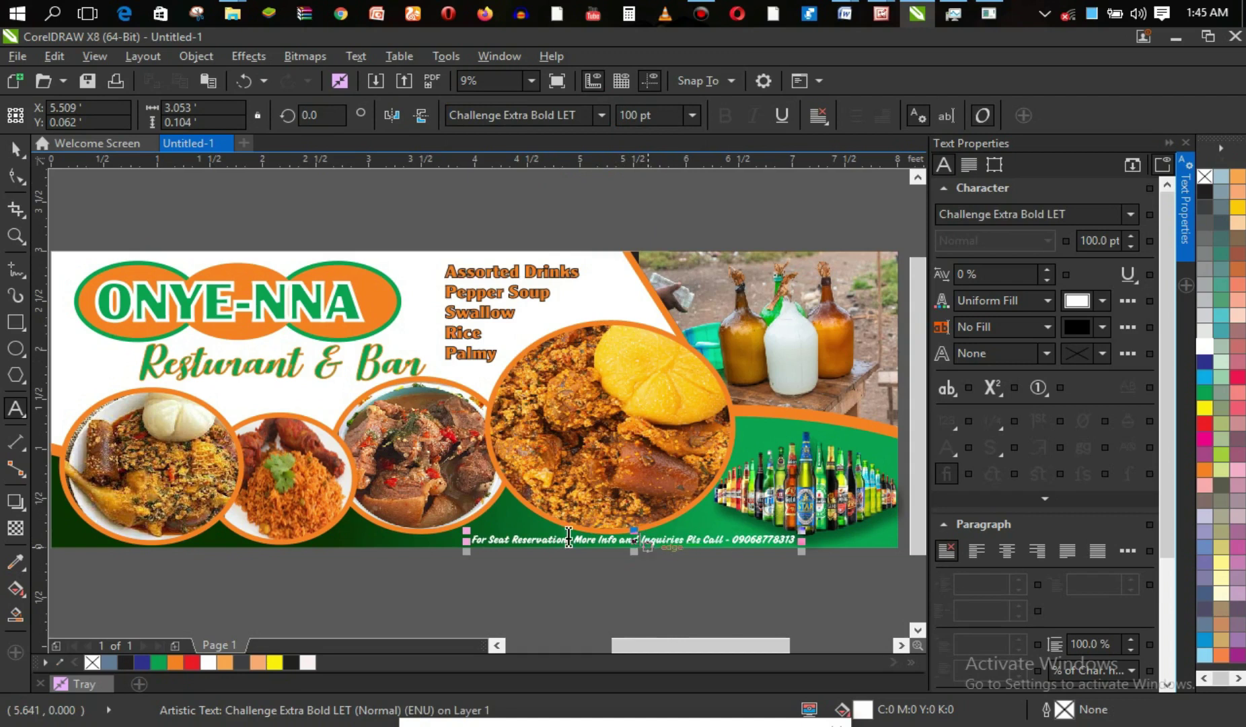
# Enlarge the contact text to 116.51 pt and deselect it.
pyautogui.moveTo(466, 540); pyautogui.dragTo(459, 539)
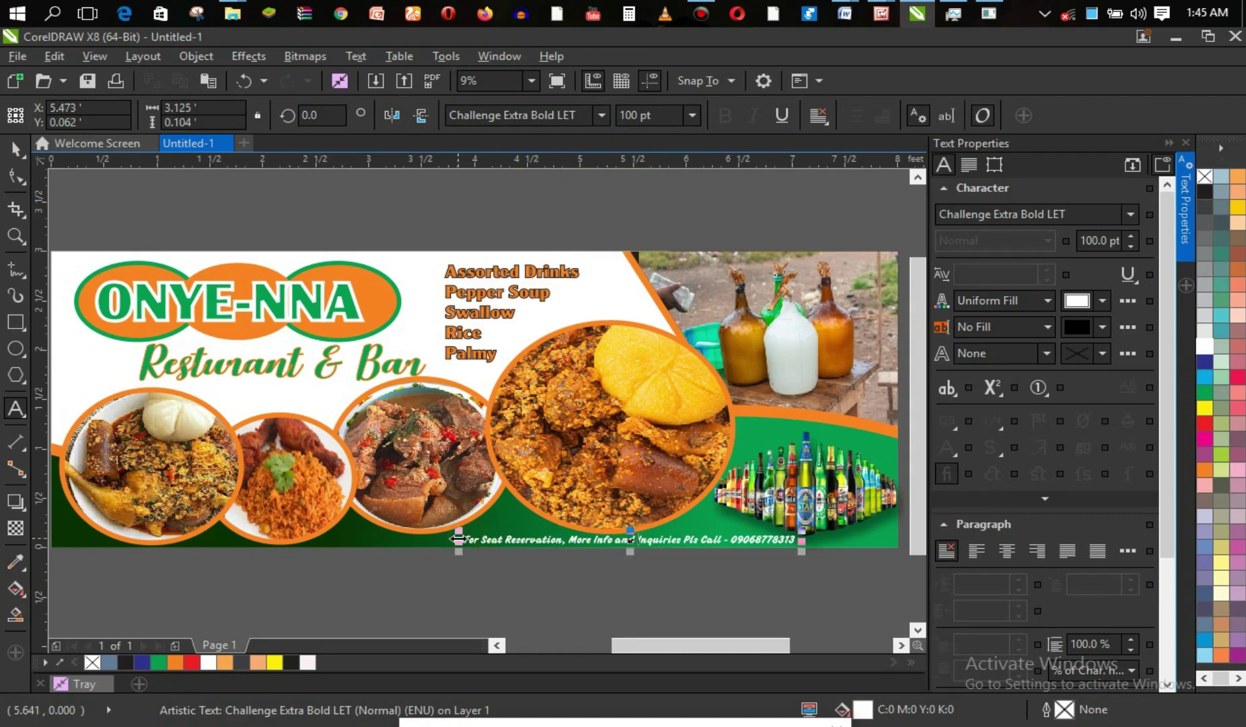
pyautogui.moveTo(631, 526); pyautogui.dragTo(631, 524)
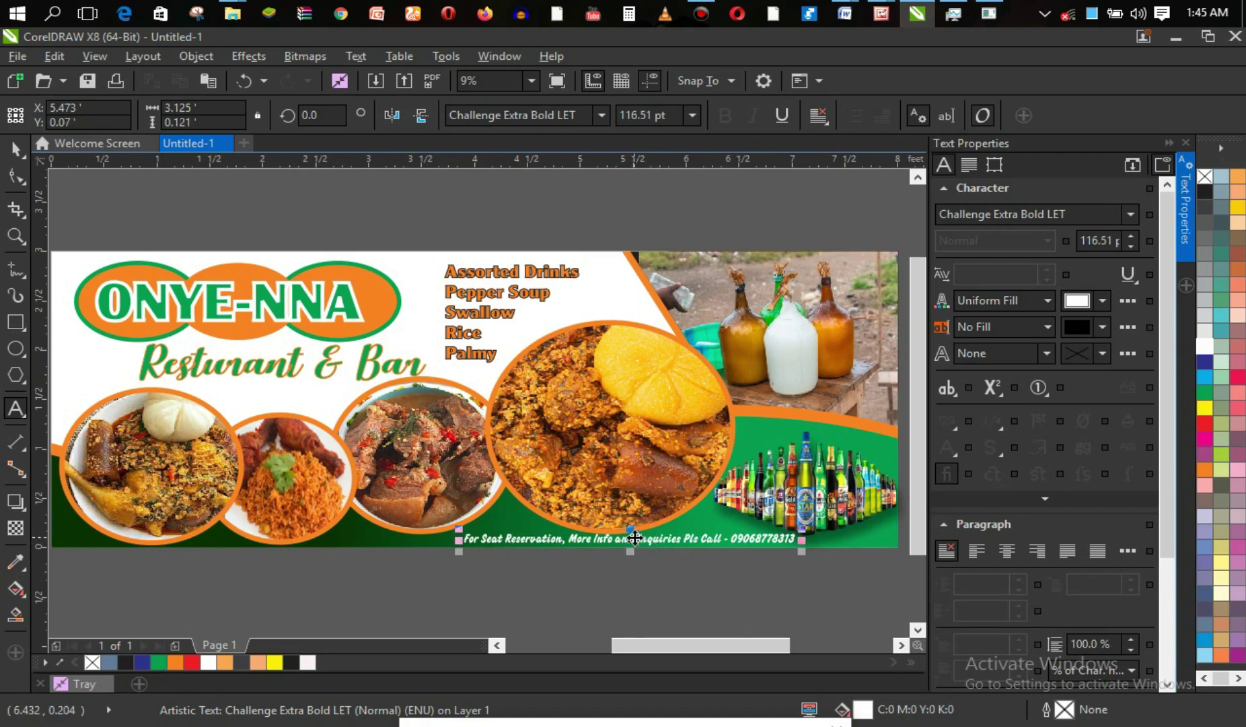
pyautogui.click(15, 148)
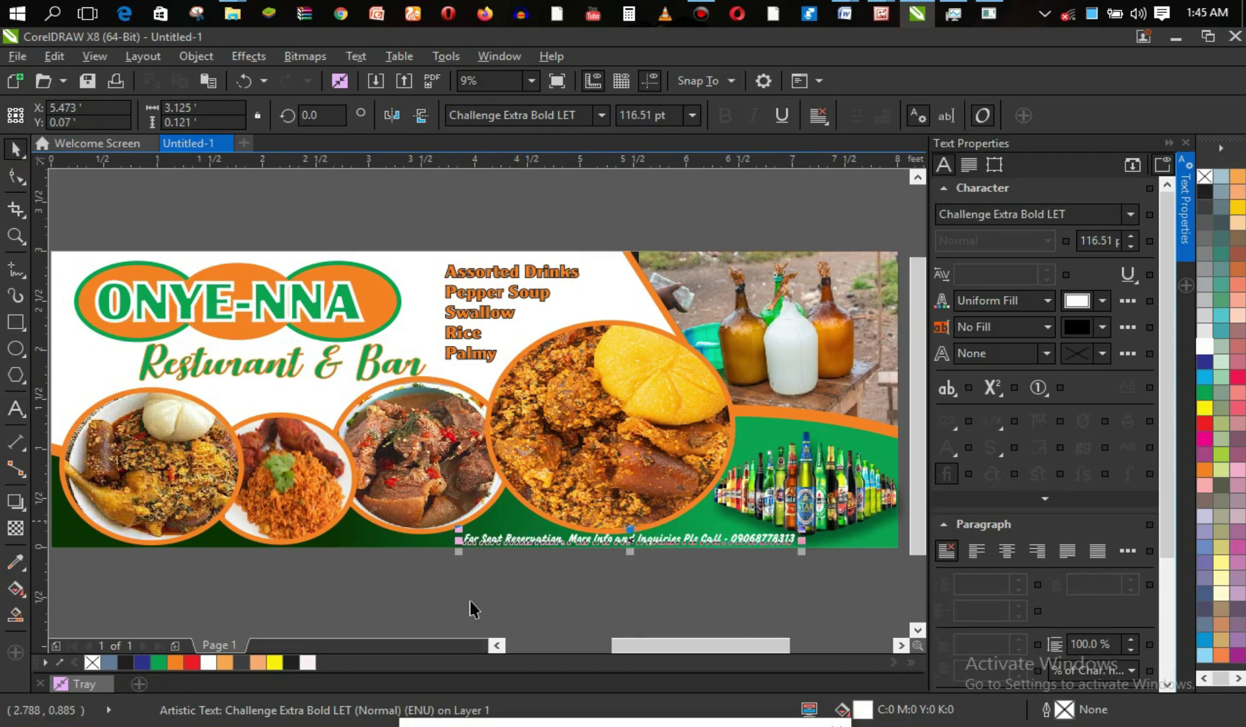
pyautogui.click(444, 597)
# Move the contact line right and widen its letter spacing with the Shape tool.
pyautogui.moveTo(601, 538); pyautogui.dragTo(717, 543)
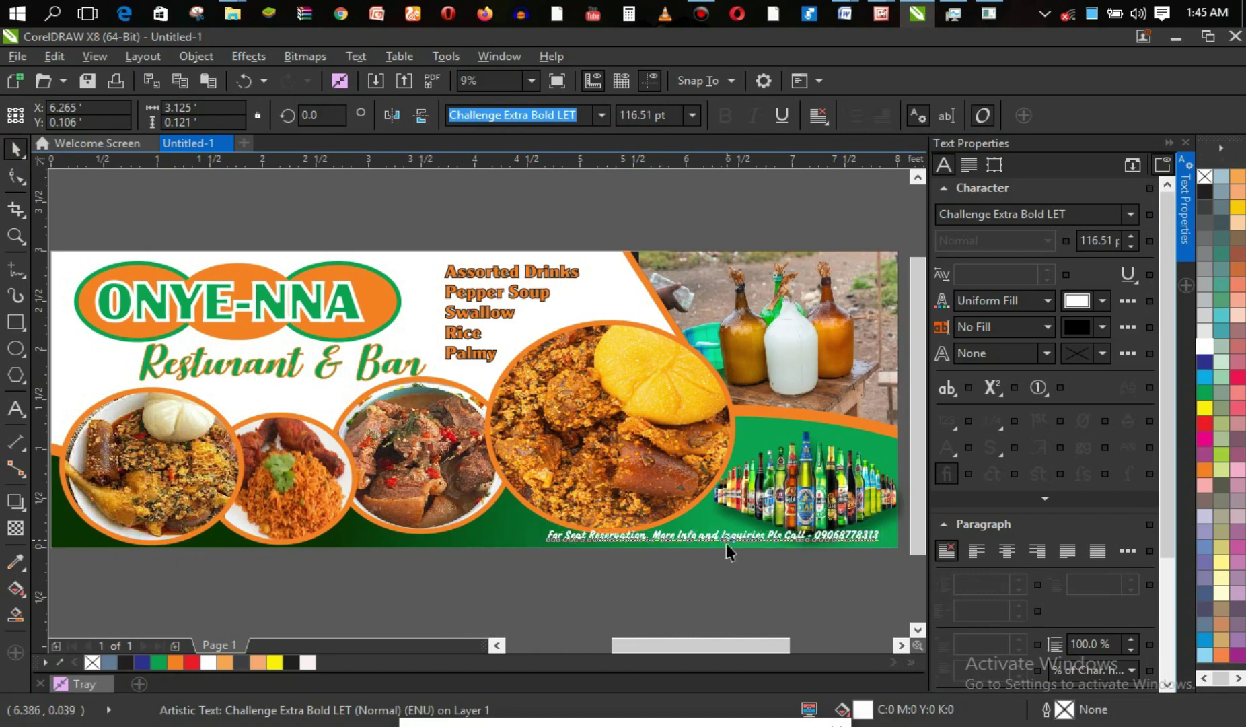
pyautogui.press('Up')
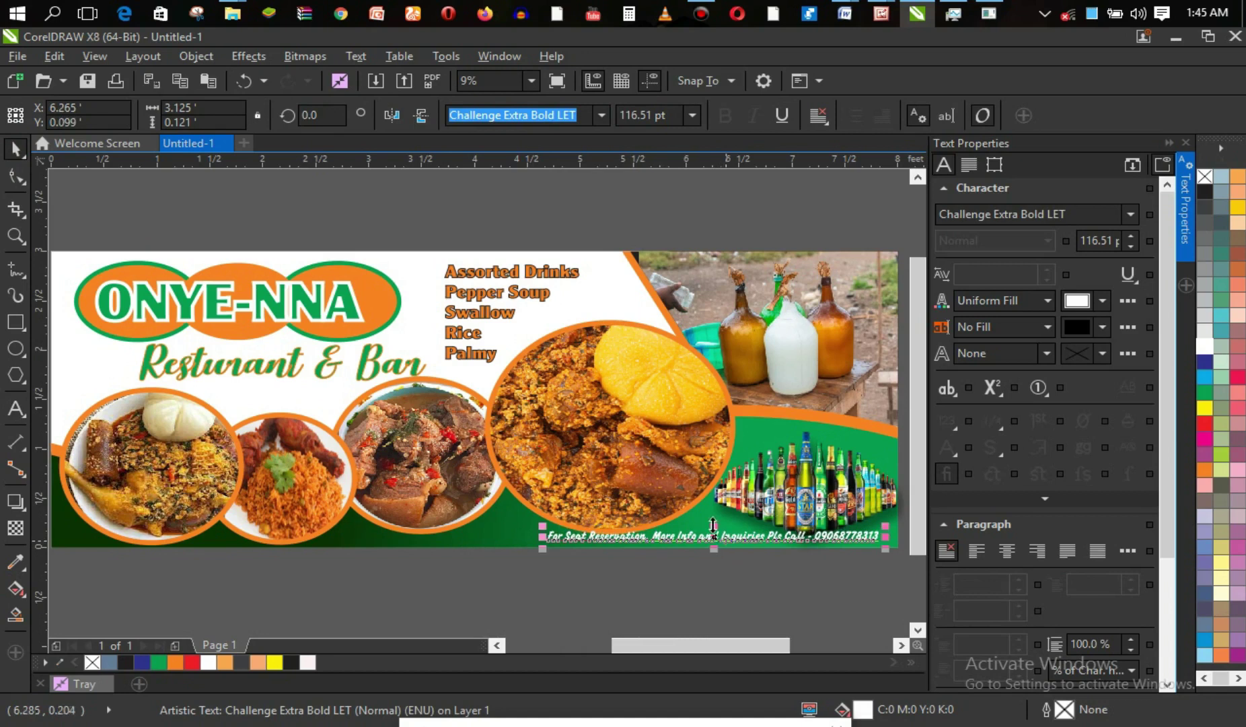
pyautogui.press('z')
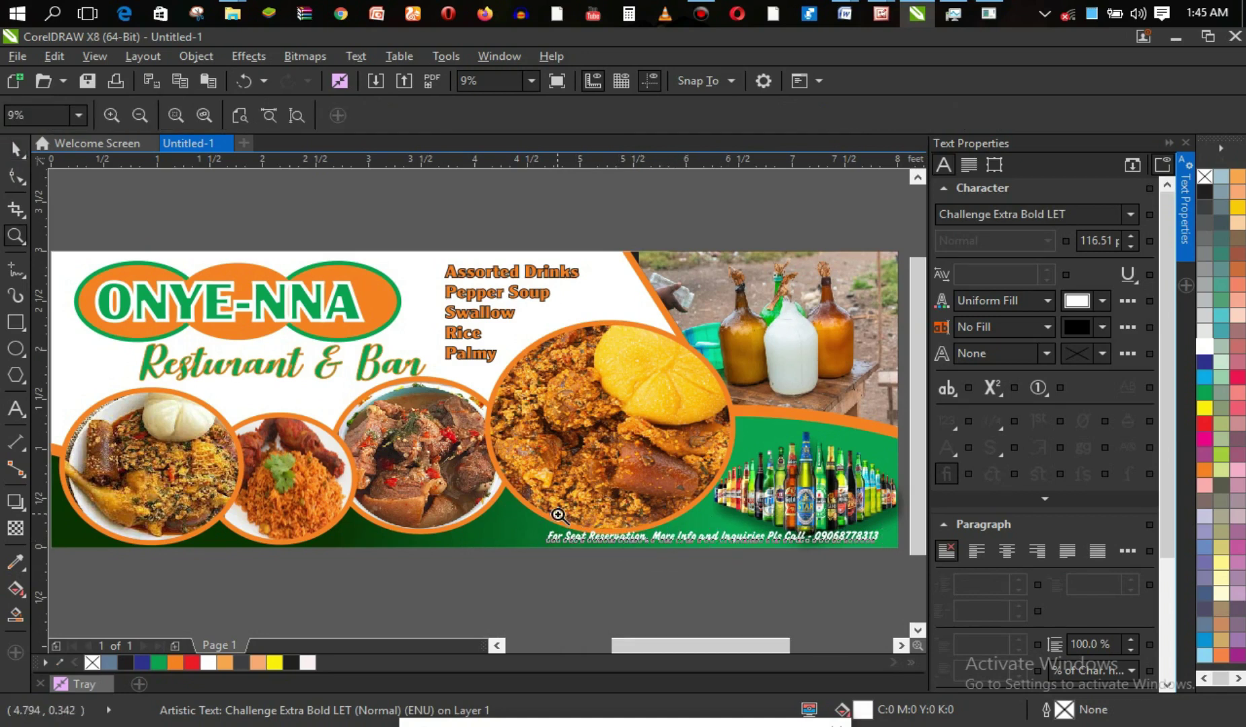
pyautogui.moveTo(536, 507); pyautogui.dragTo(771, 576)
pyautogui.press('space')
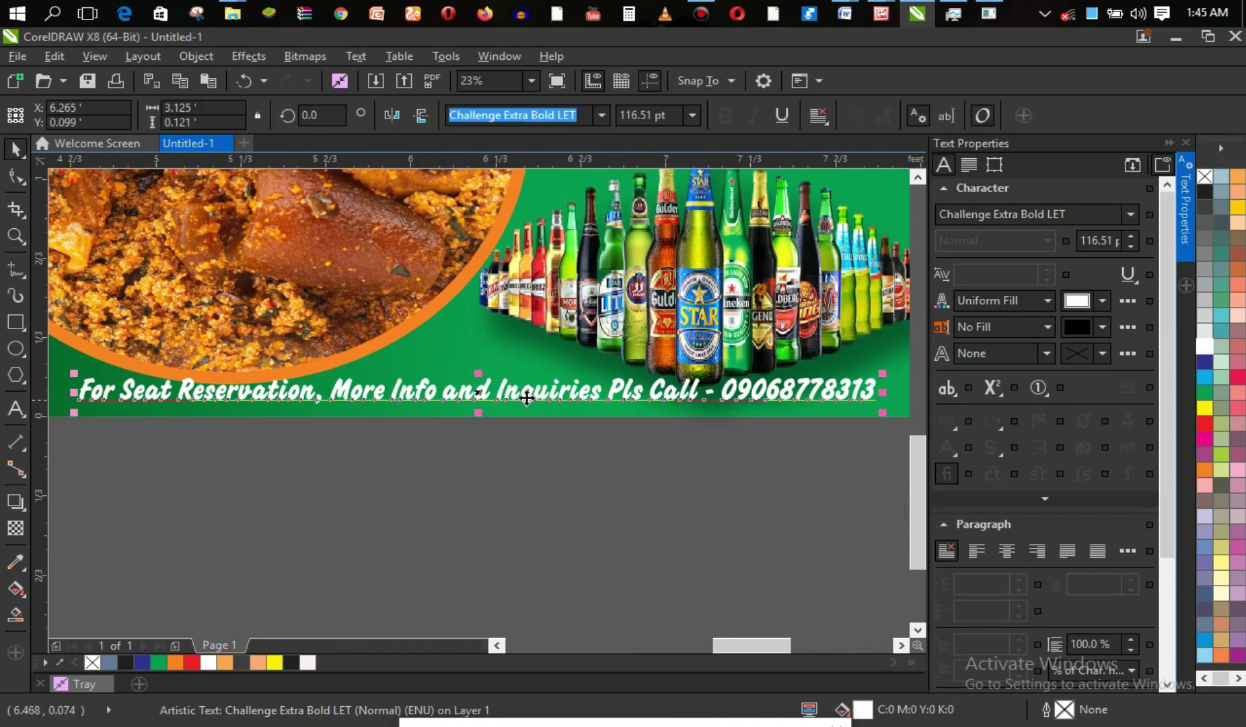
pyautogui.moveTo(482, 397); pyautogui.dragTo(516, 408)
pyautogui.moveTo(726, 647); pyautogui.dragTo(739, 647)
pyautogui.moveTo(363, 404); pyautogui.dragTo(267, 402)
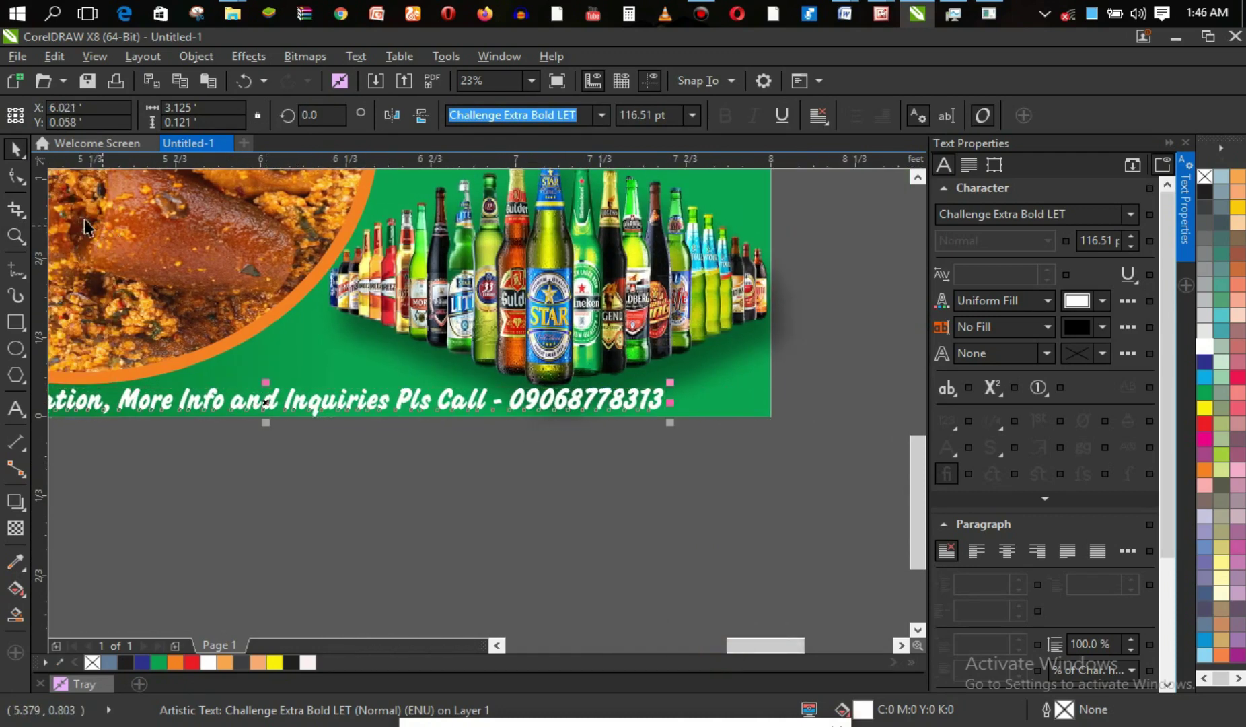
pyautogui.click(15, 176)
pyautogui.moveTo(671, 424); pyautogui.dragTo(813, 425)
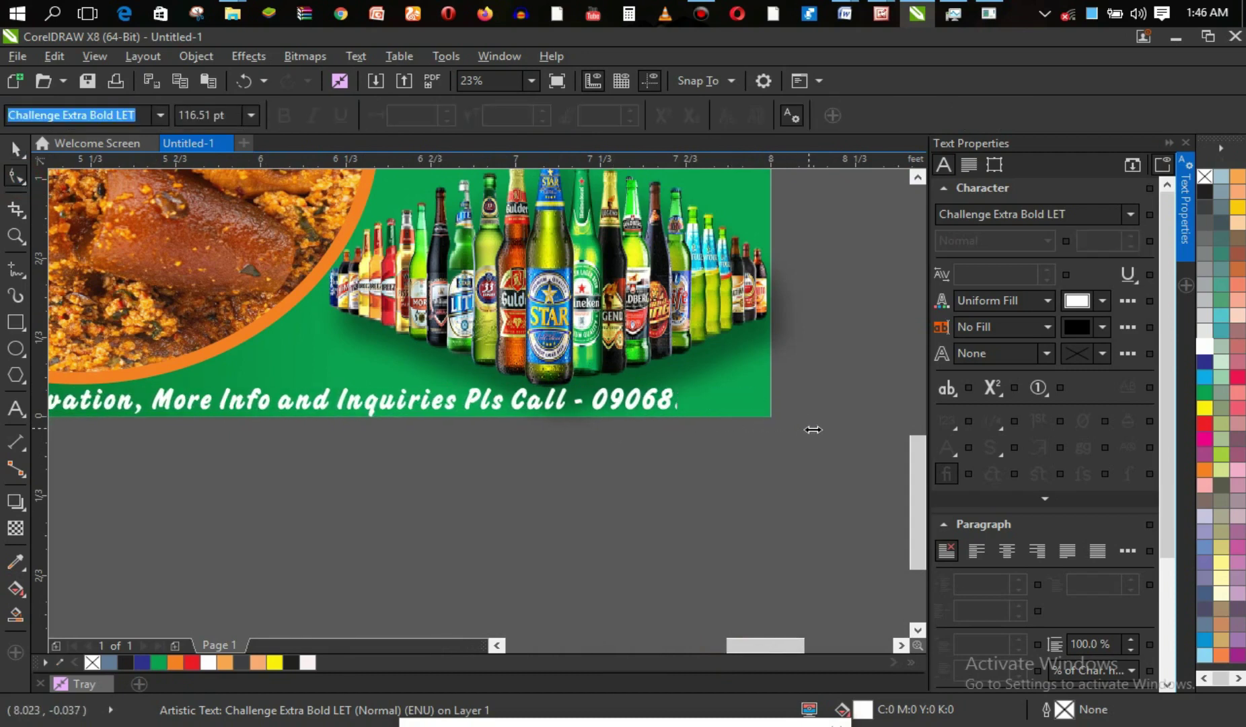
pyautogui.moveTo(752, 644); pyautogui.dragTo(721, 645)
pyautogui.click(690, 401)
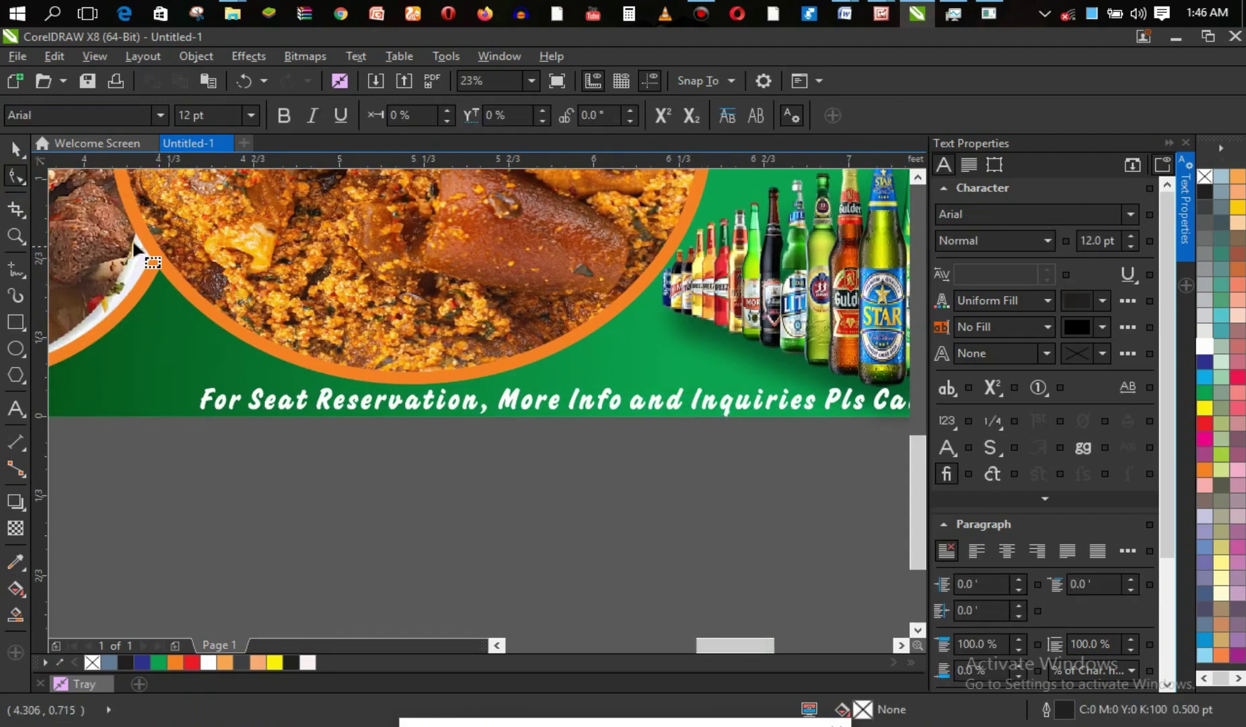
# Reposition the contact line at the banner's lower-right edge beneath the drinks photo.
pyautogui.click(14, 149)
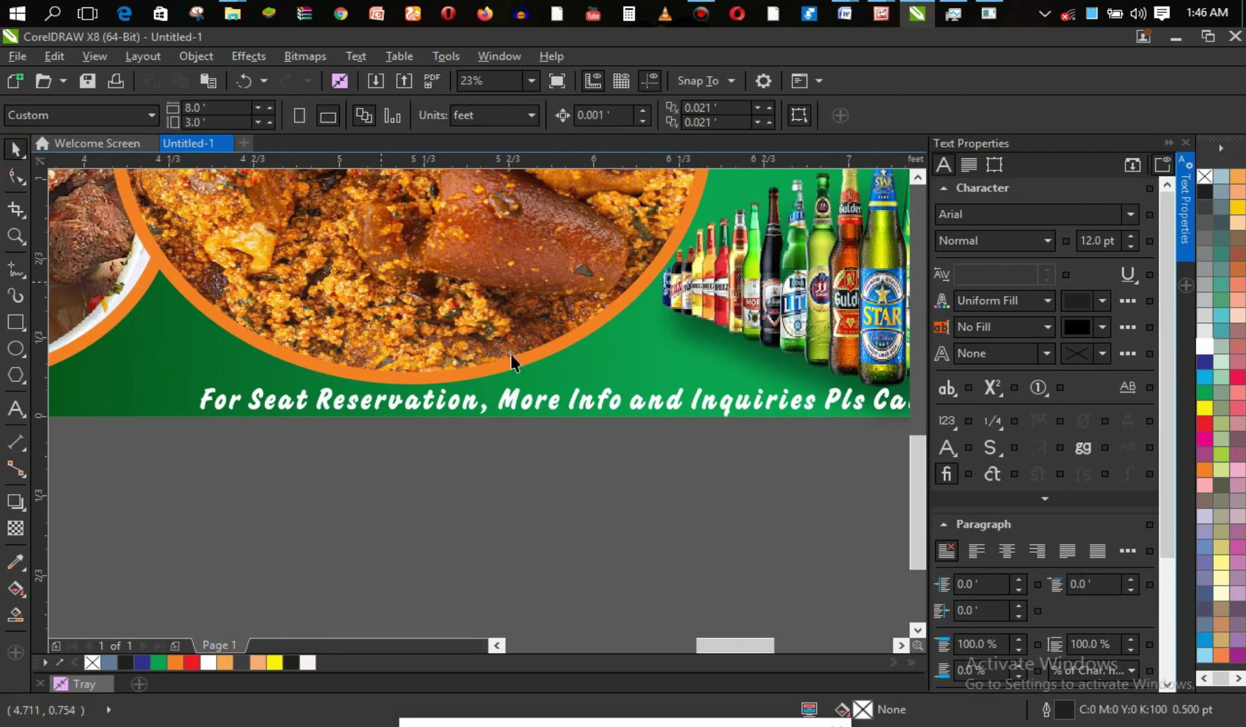
pyautogui.click(590, 399)
pyautogui.moveTo(639, 400); pyautogui.dragTo(424, 407)
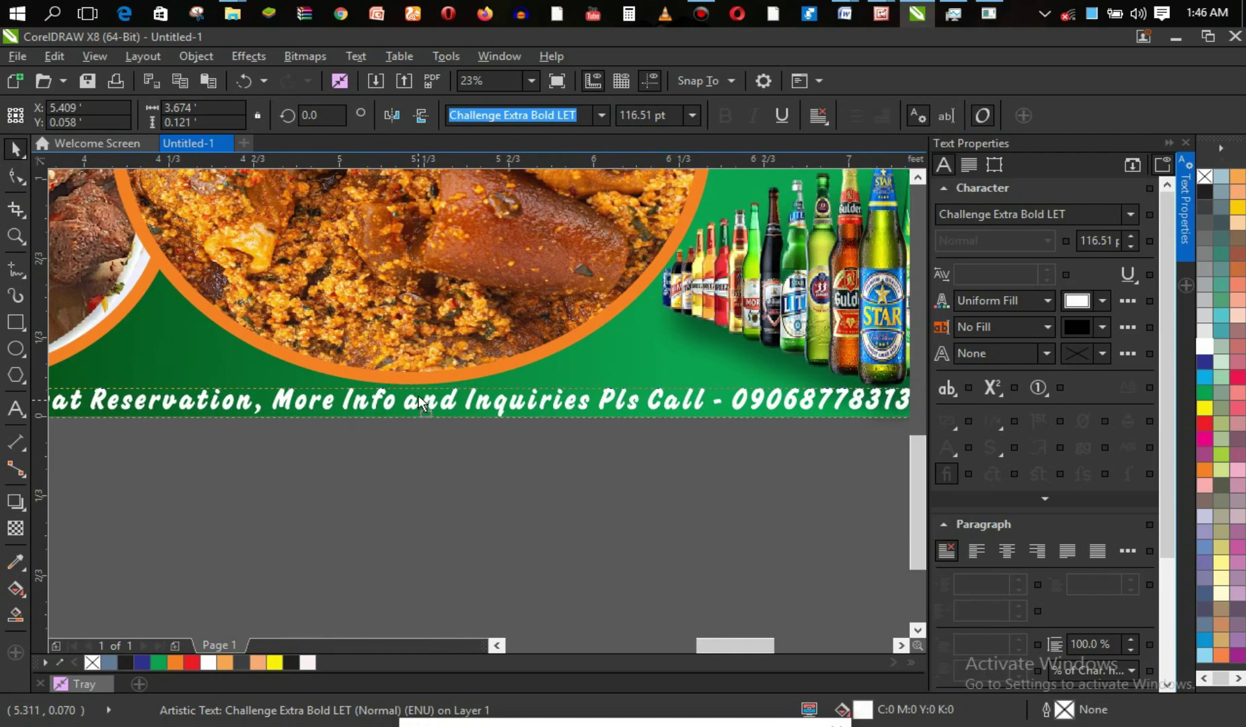
pyautogui.press('z')
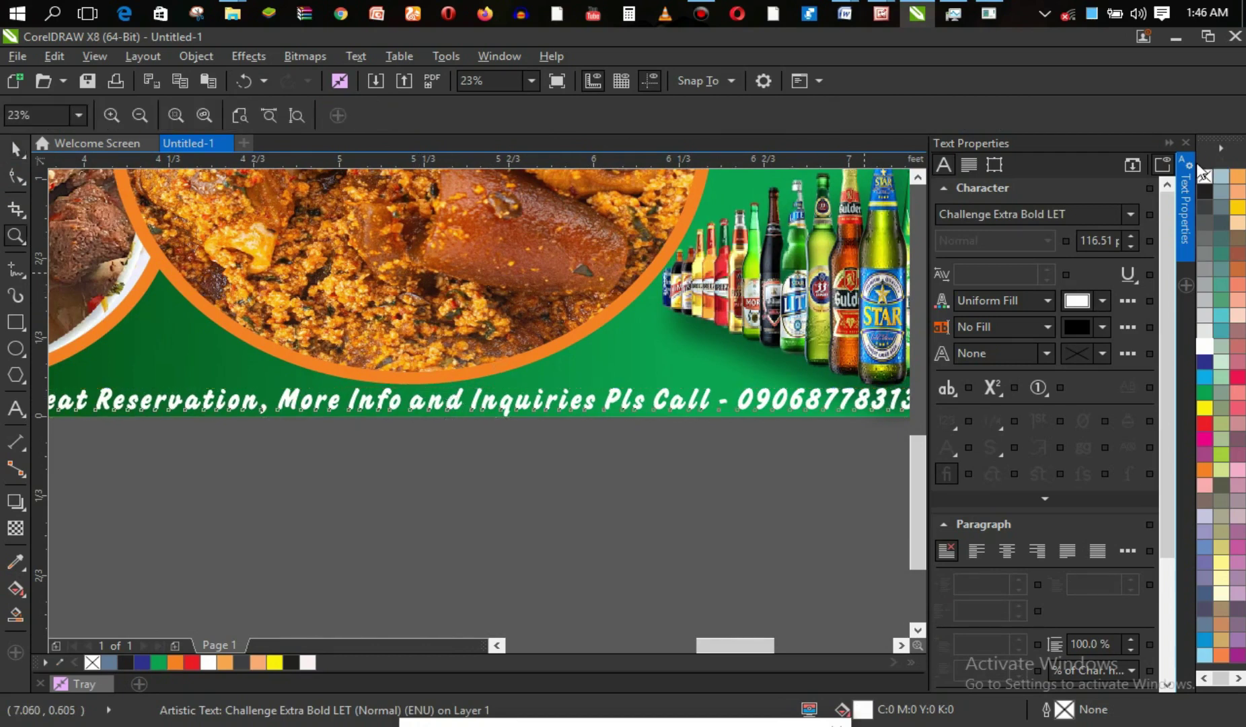
pyautogui.click(1166, 144)
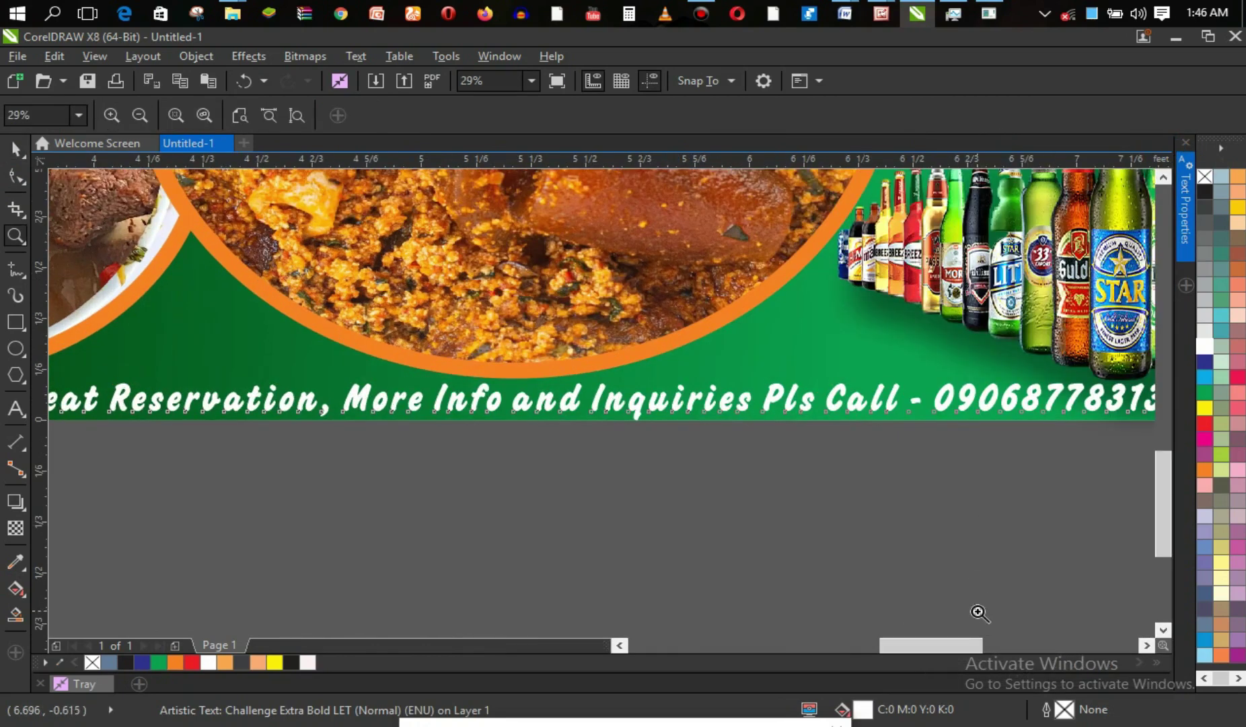
pyautogui.moveTo(960, 646); pyautogui.dragTo(975, 648)
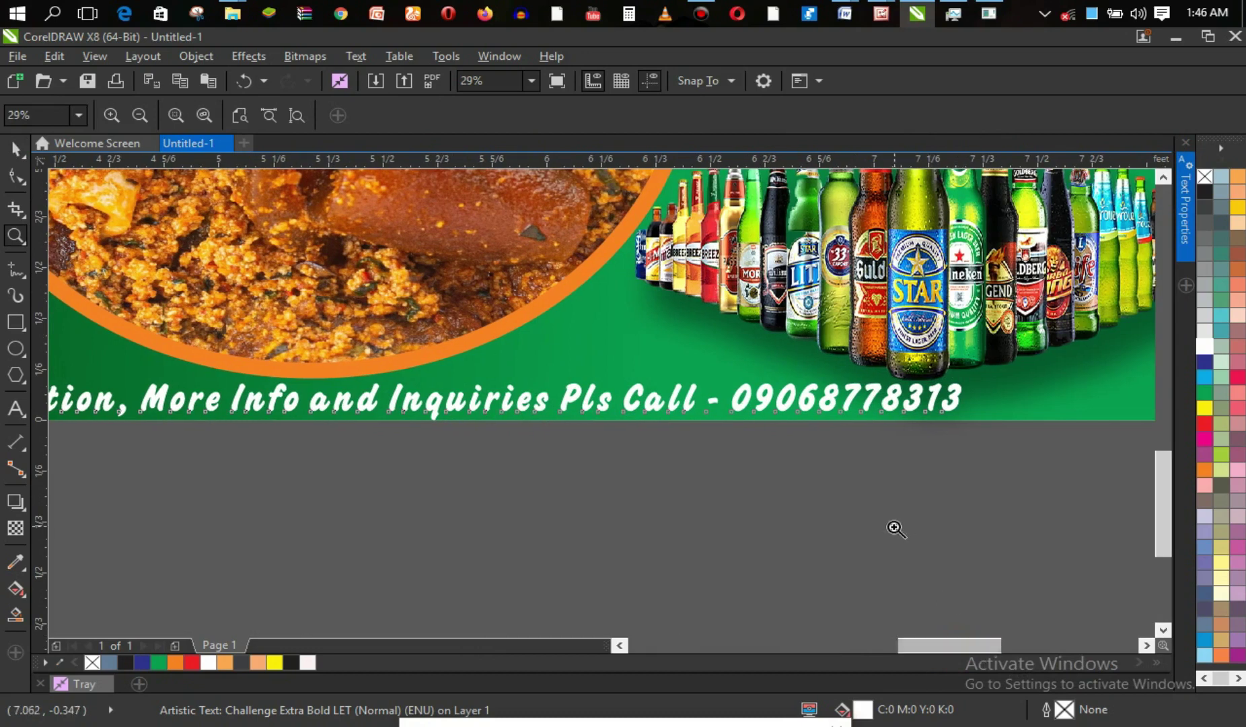
pyautogui.scroll(-2, 776, 431)
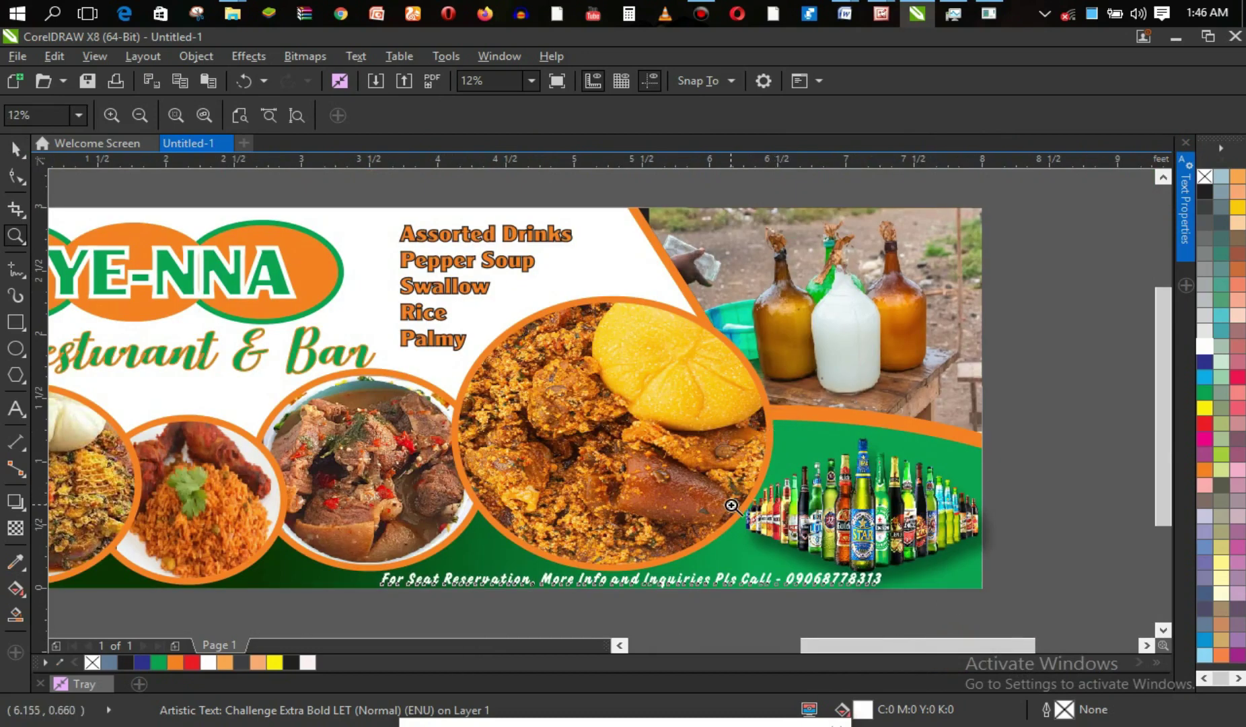
pyautogui.press('space')
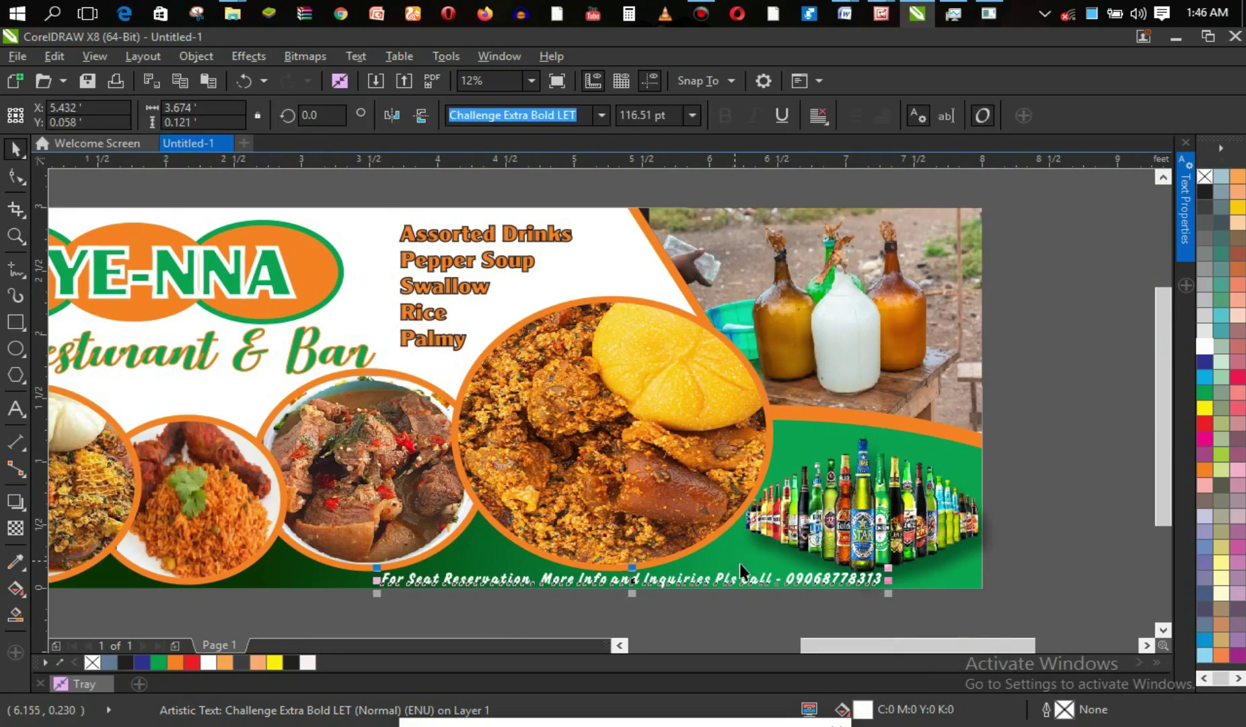
pyautogui.moveTo(722, 578); pyautogui.dragTo(818, 577)
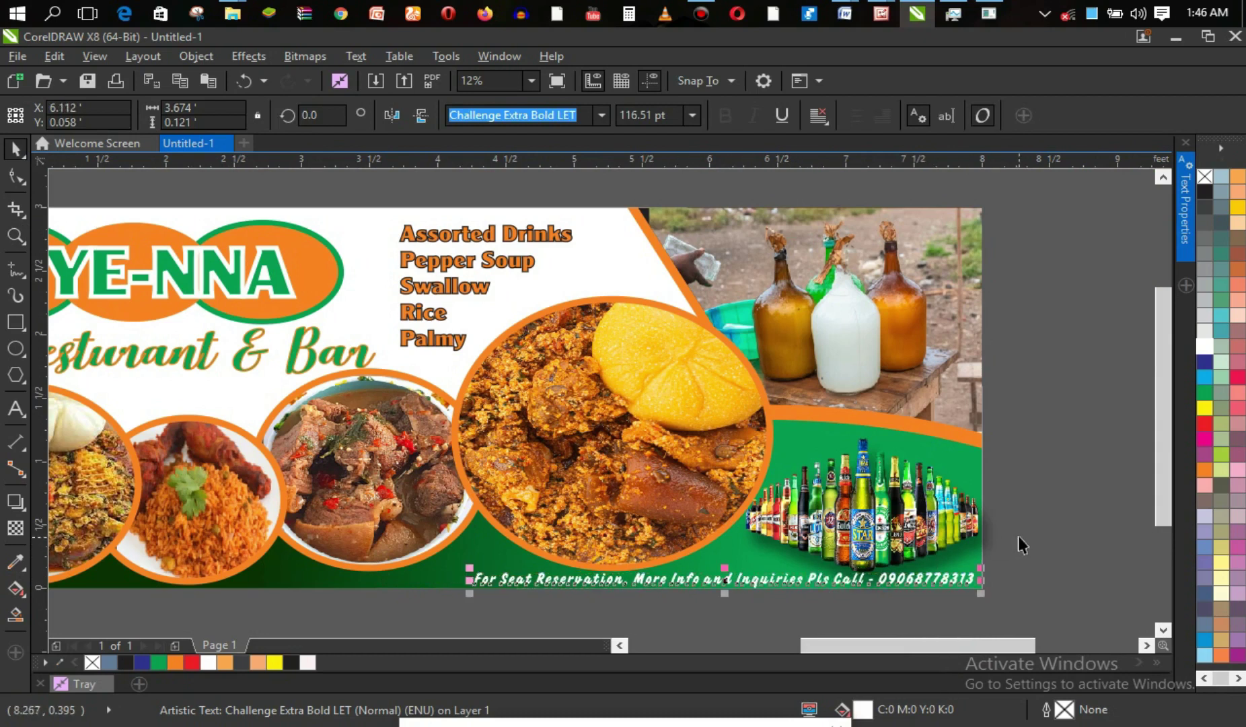
pyautogui.click(990, 540)
# Zoom out to the whole banner and nudge the Resturant & Bar text slightly up and left.
pyautogui.press('z')
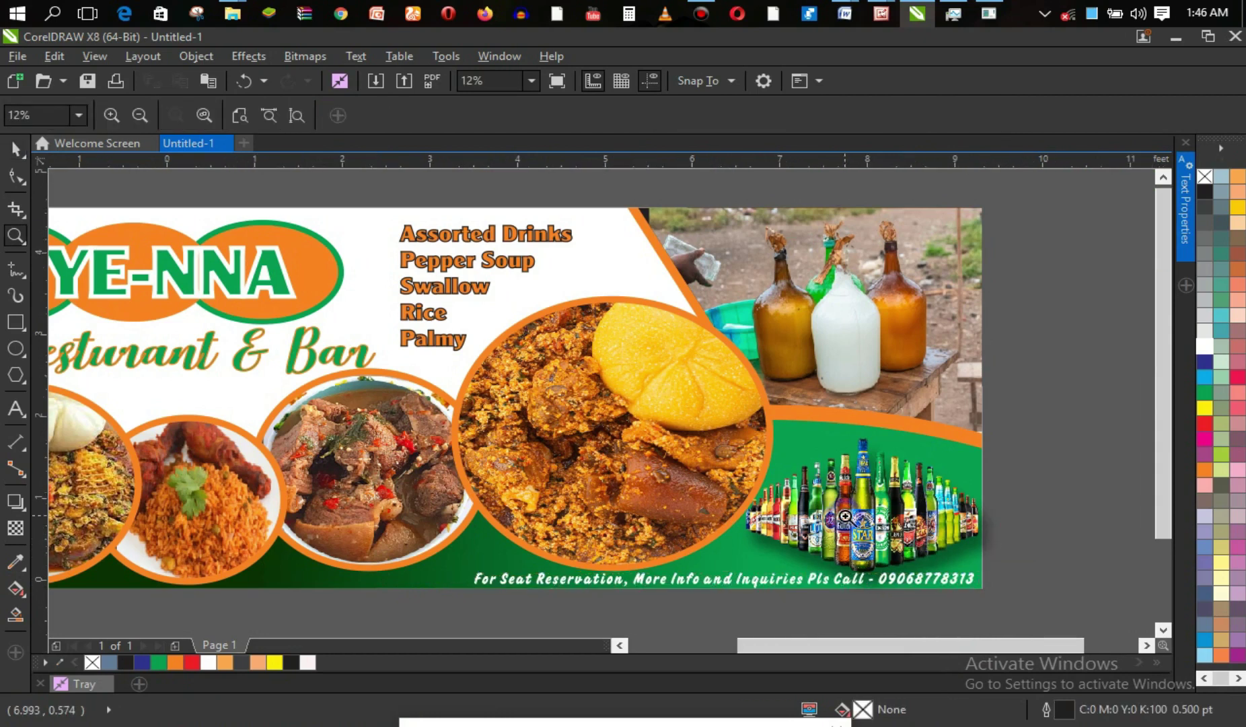
pyautogui.rightClick(846, 516)
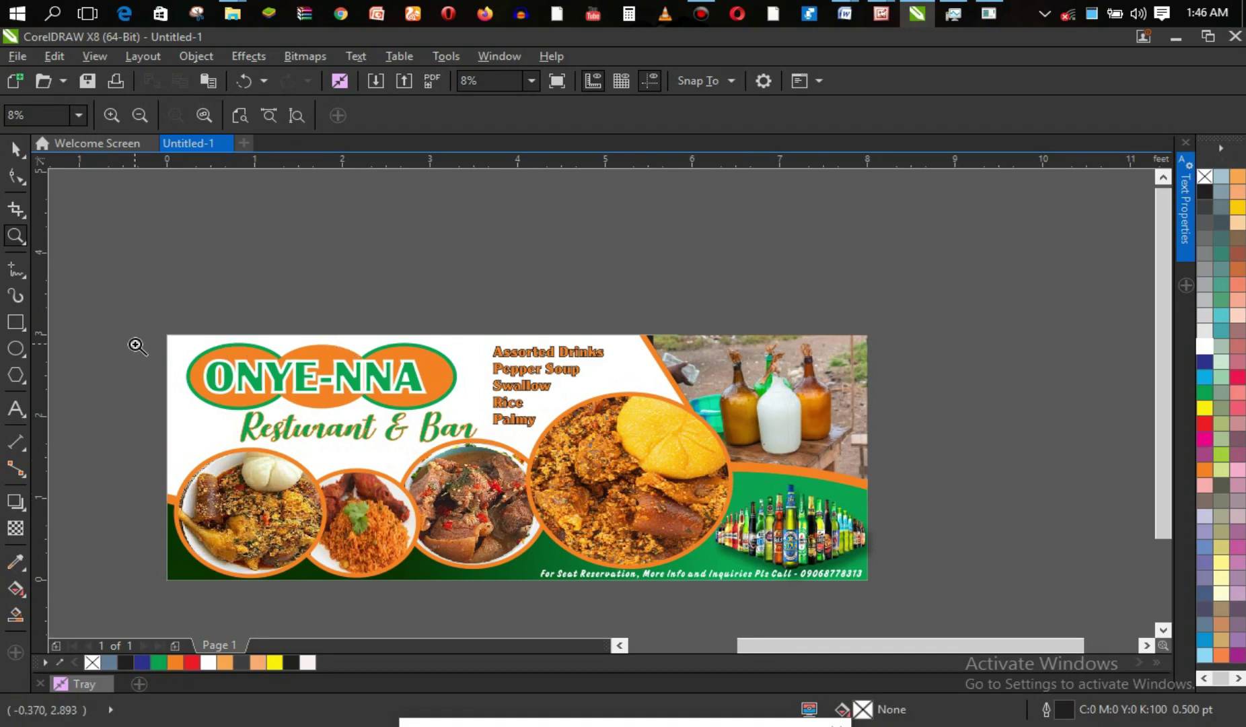
pyautogui.click(16, 148)
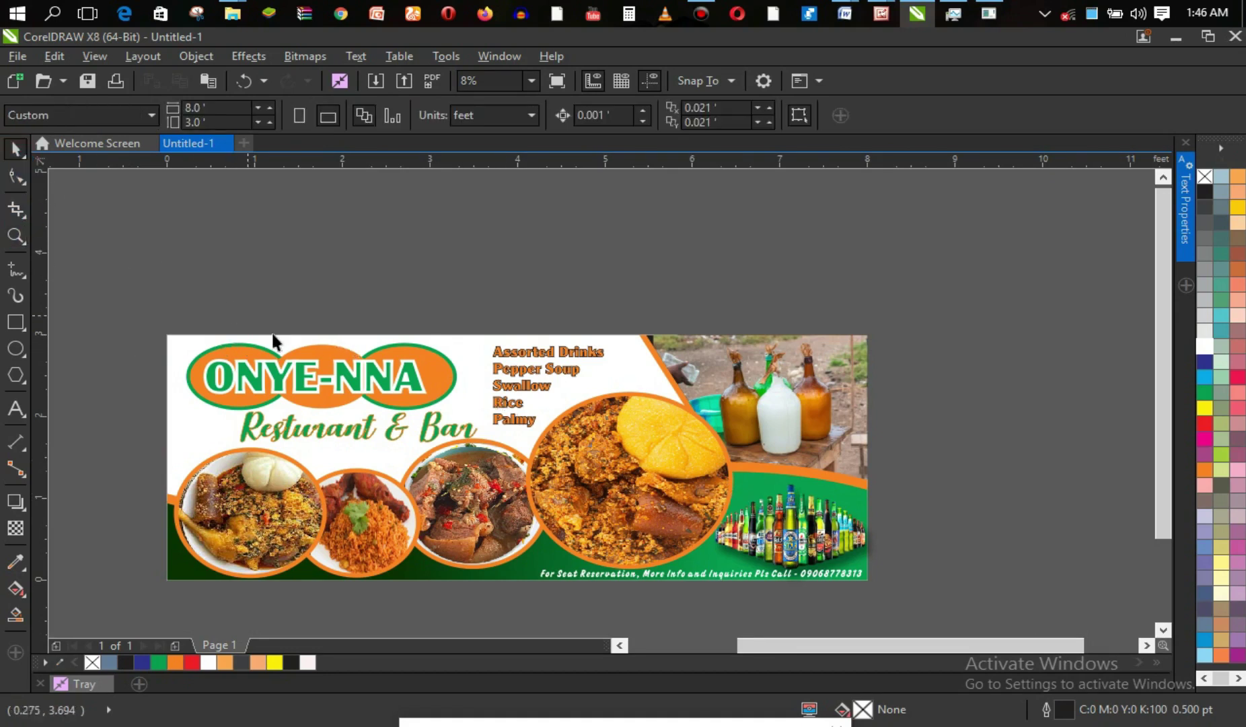
pyautogui.click(342, 428)
pyautogui.moveTo(342, 428)
pyautogui.mouseDown()
pyautogui.moveTo(348, 443)
pyautogui.moveTo(379, 428)
pyautogui.moveTo(367, 432)
pyautogui.mouseUp()
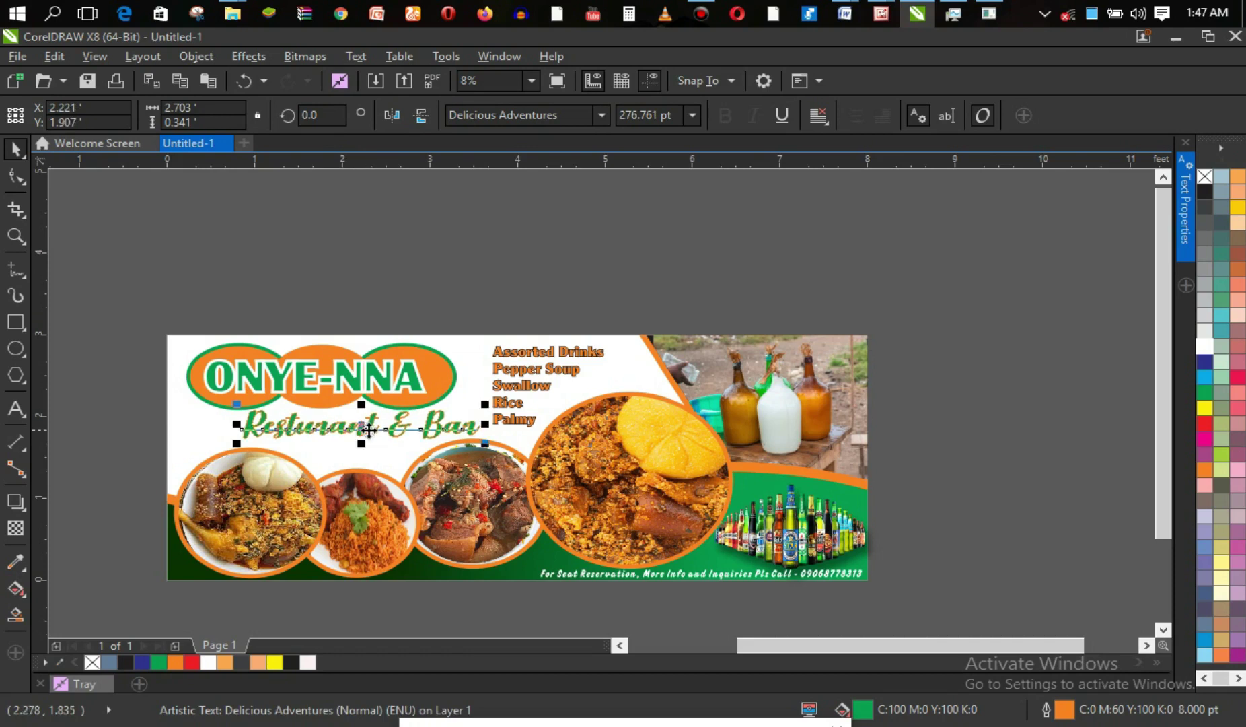
pyautogui.click(243, 276)
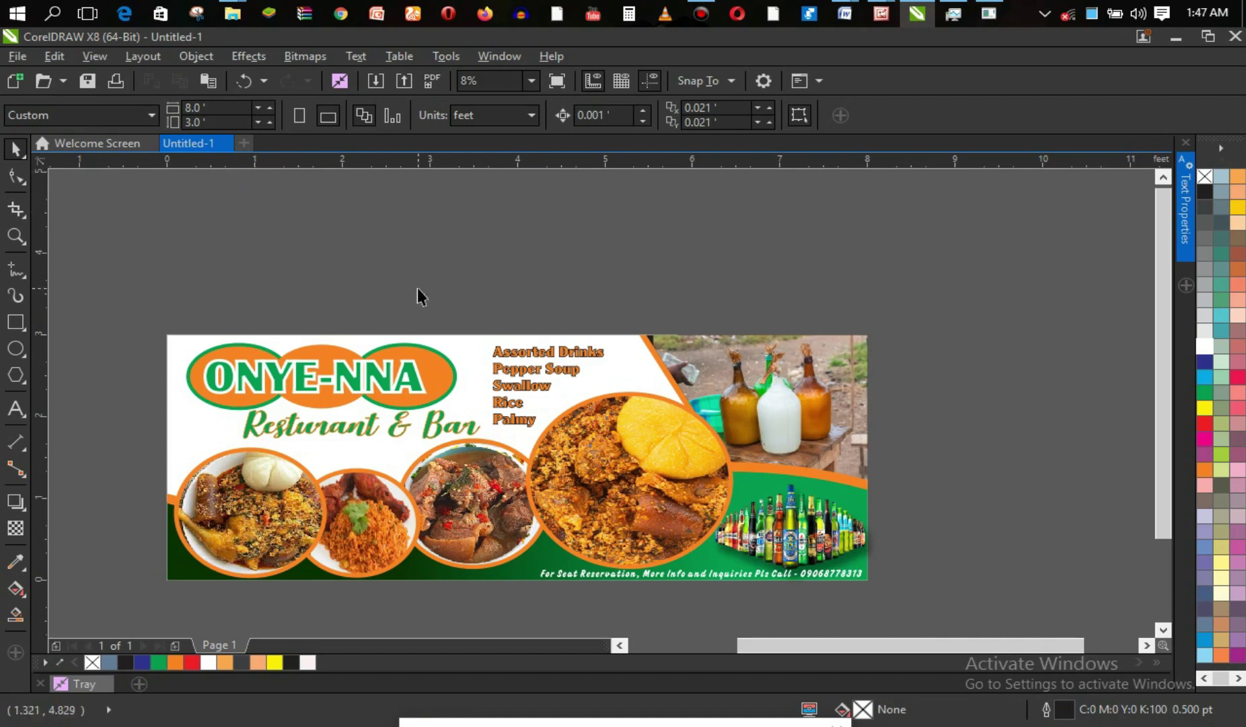
# Inspect the beer bottles, framed food photo and green gradient wave by selecting each in turn.
pyautogui.click(818, 479)
pyautogui.keyDown('alt'); pyautogui.click(819, 470); pyautogui.keyUp('alt')
pyautogui.keyDown('alt'); pyautogui.click(821, 474); pyautogui.keyUp('alt')
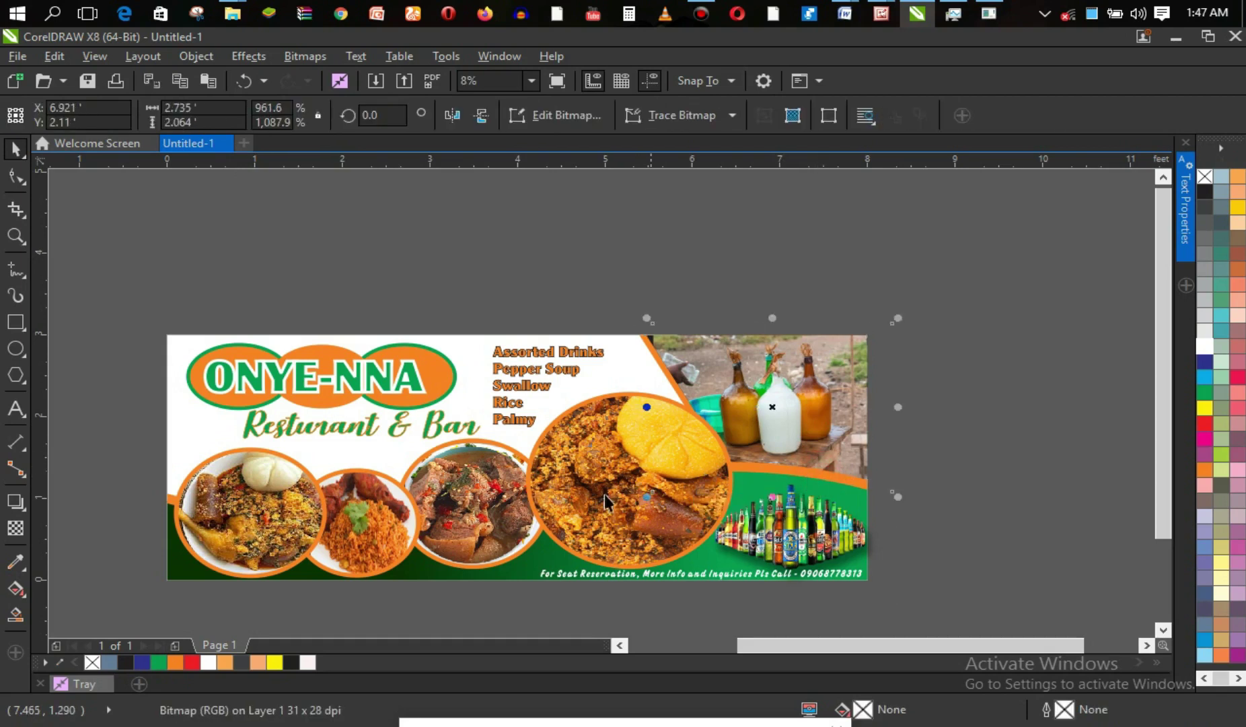
pyautogui.click(170, 503)
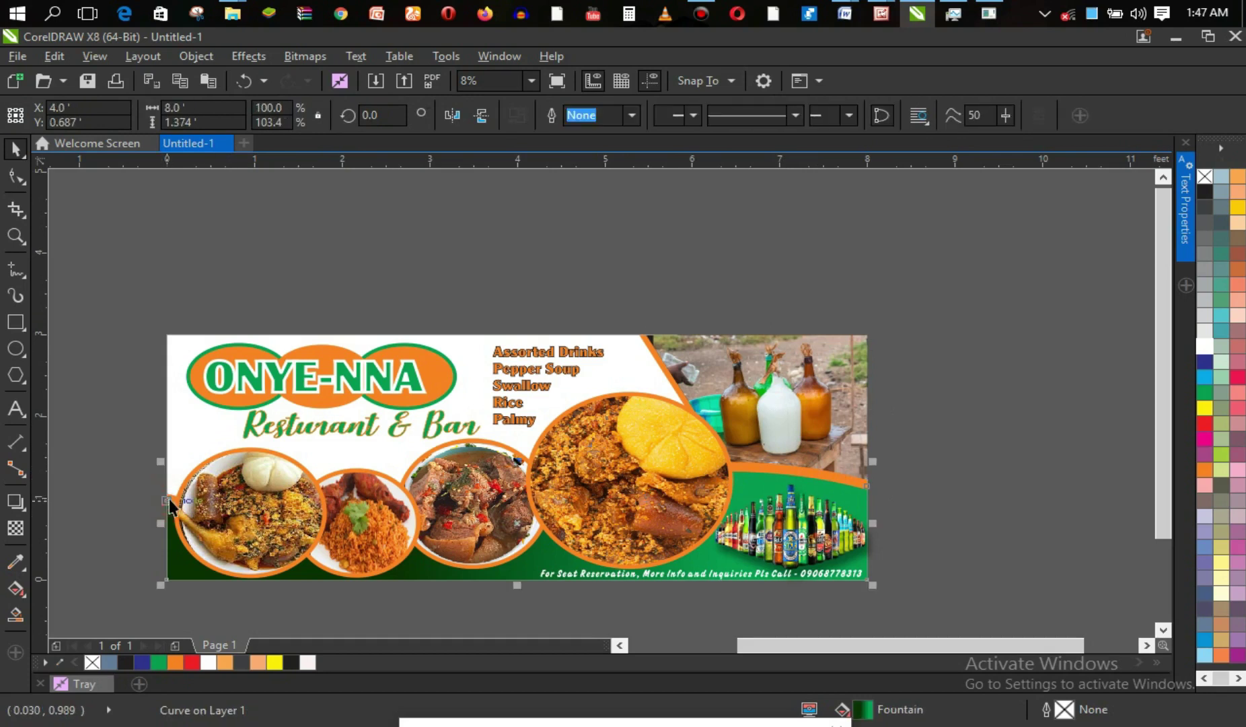
# Drag a fountain fill across the green wave with the Interactive Fill tool and make its end node yellow.
pyautogui.keyDown('alt'); pyautogui.click(170, 502); pyautogui.keyUp('alt')
pyautogui.keyDown('alt'); pyautogui.click(170, 499); pyautogui.keyUp('alt')
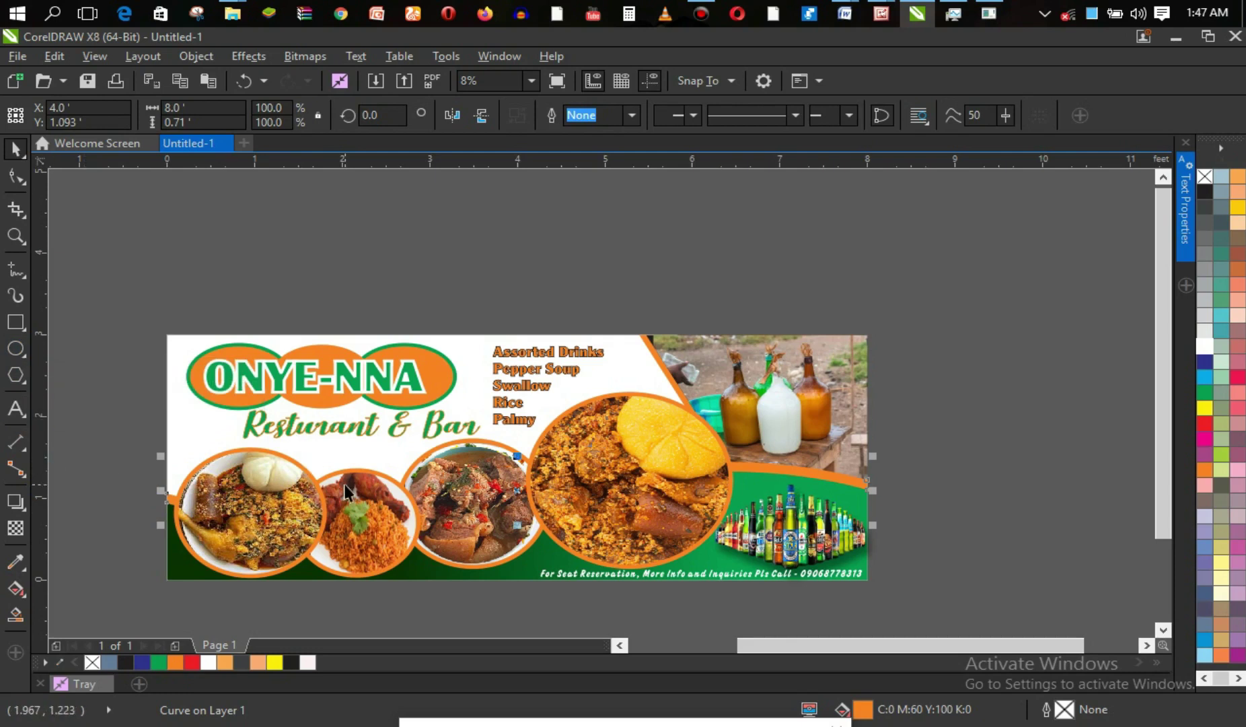
pyautogui.press('g')
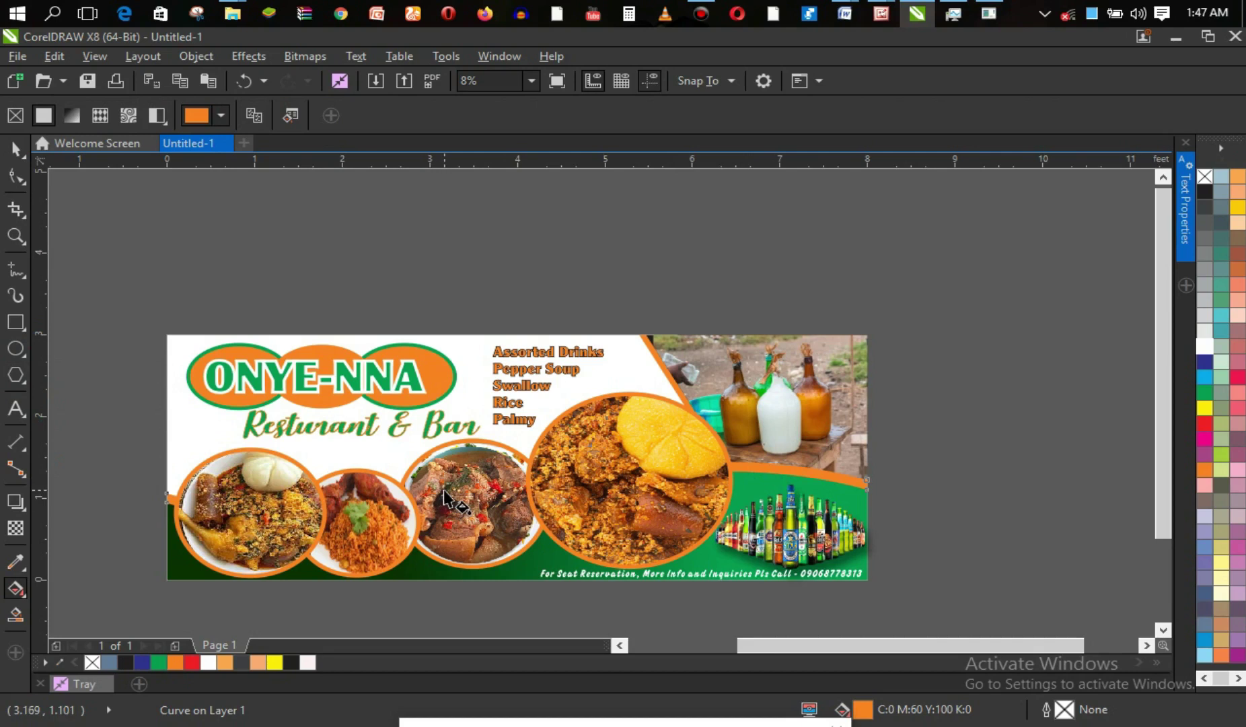
pyautogui.moveTo(446, 487); pyautogui.dragTo(743, 470)
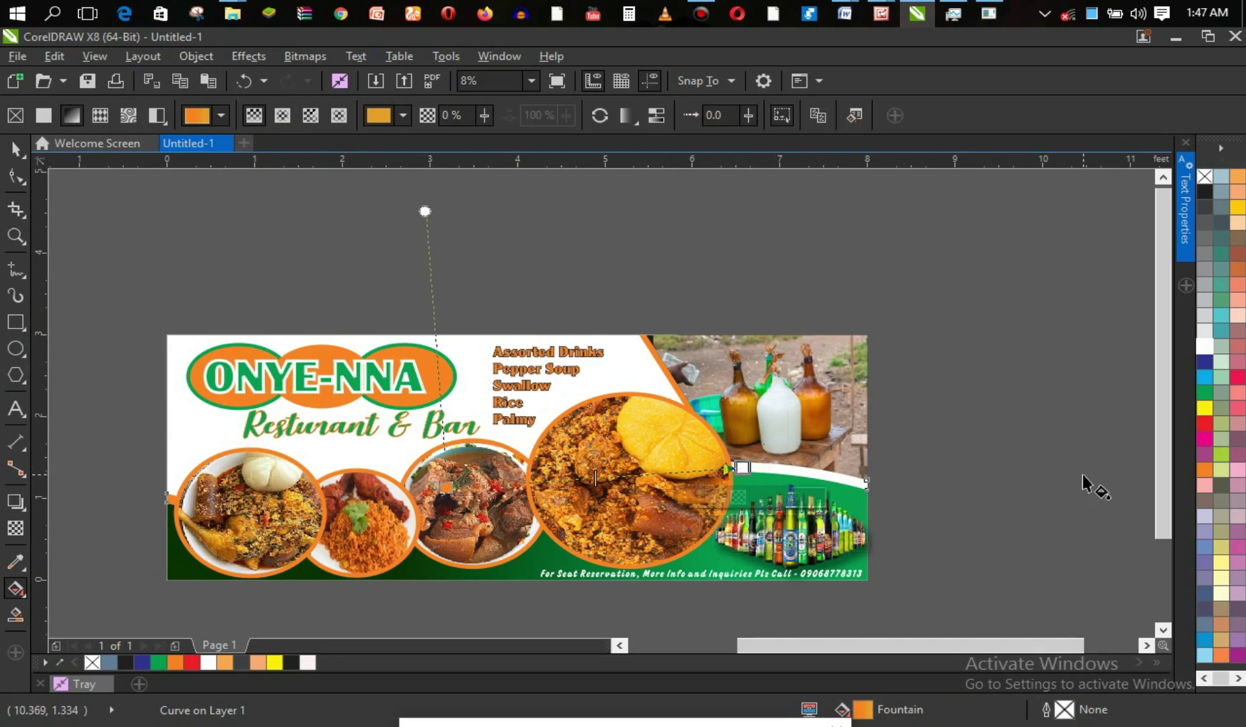
pyautogui.click(1203, 406)
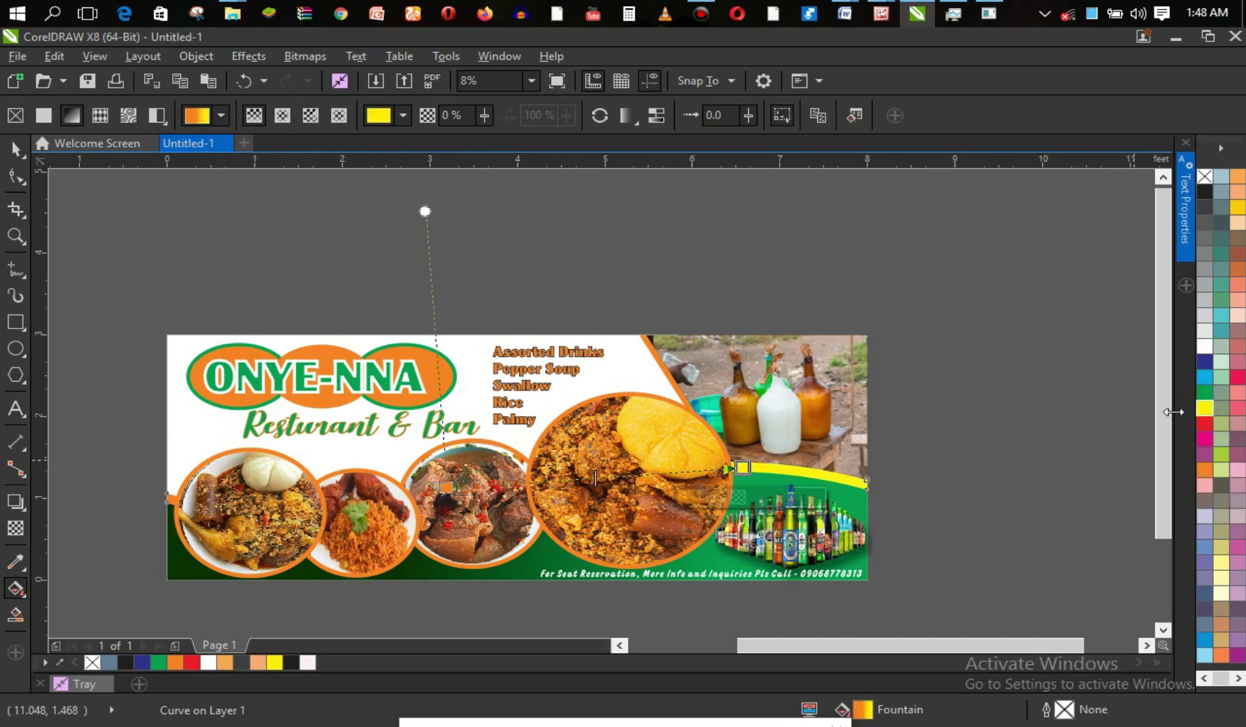
pyautogui.click(1108, 400)
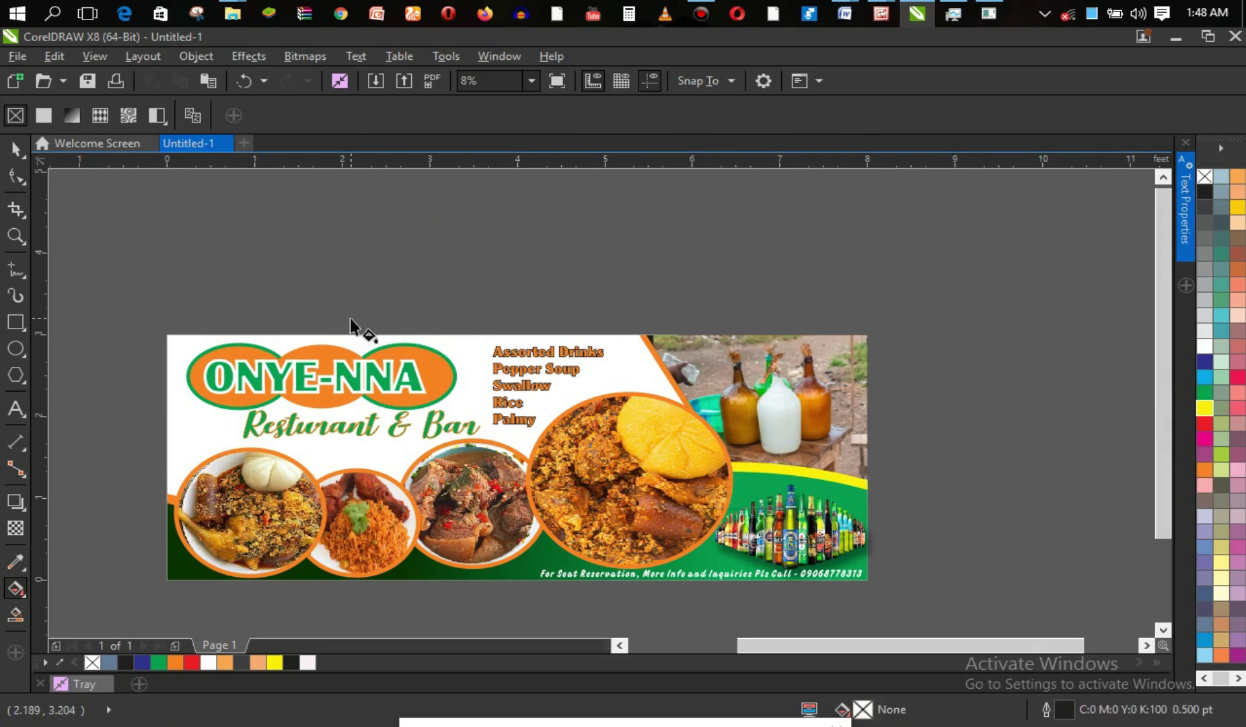
pyautogui.click(16, 148)
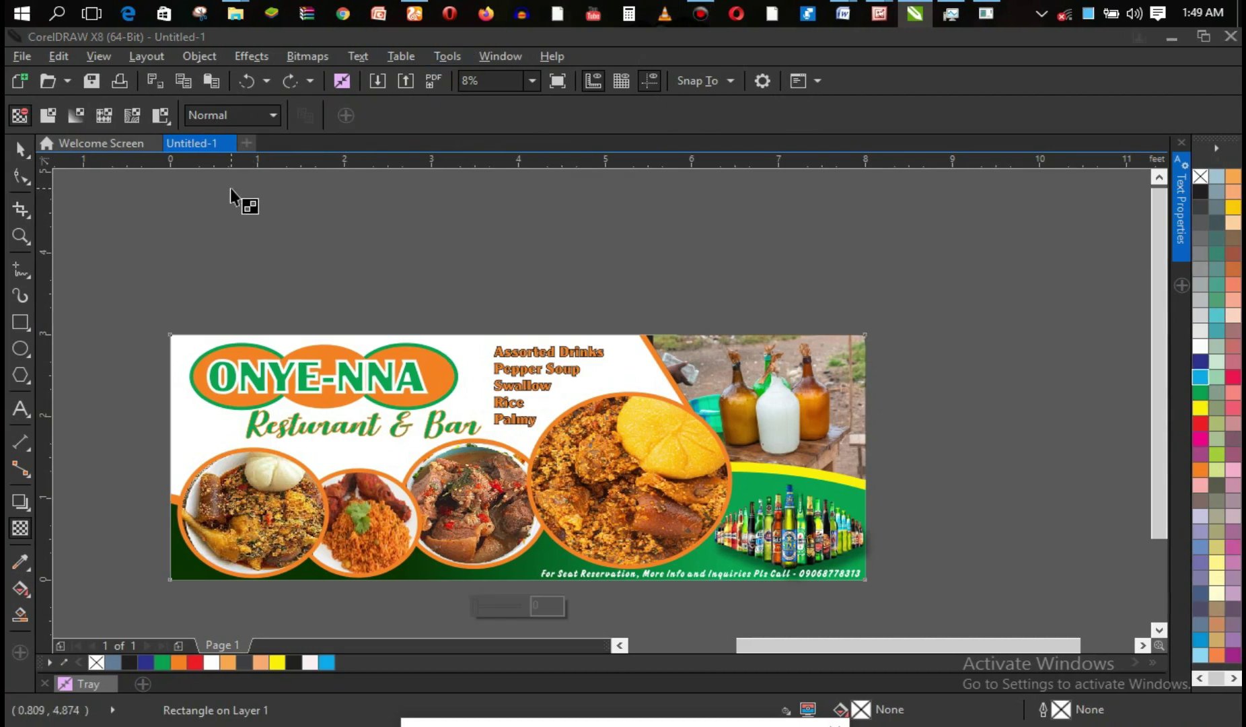
# Fill the banner's background rectangle with cyan from the palette.
pyautogui.click(23, 150)
pyautogui.click(21, 529)
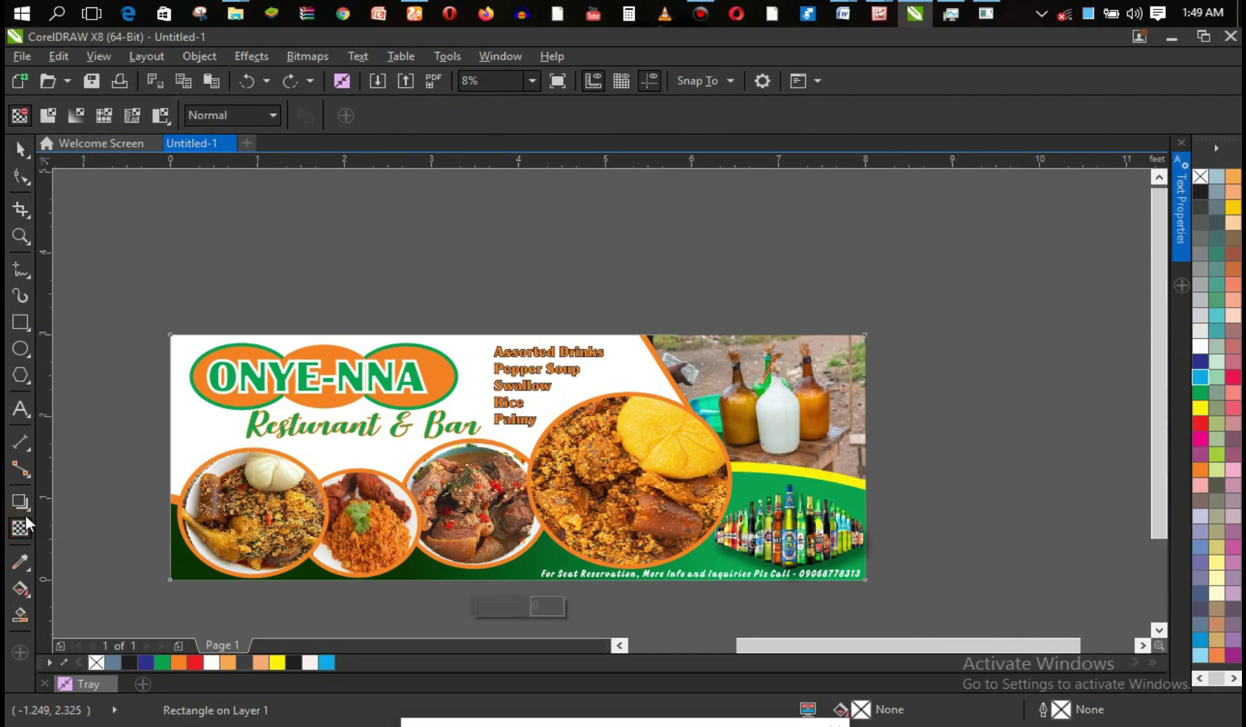
pyautogui.click(28, 152)
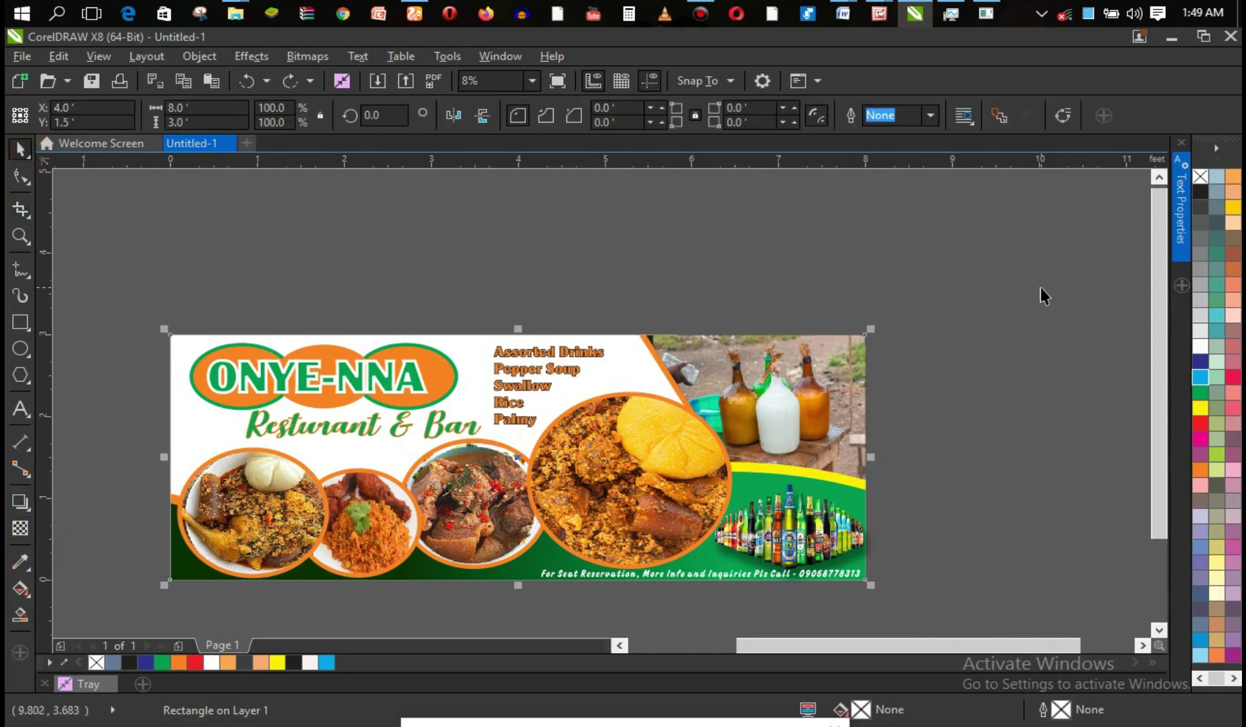
pyautogui.click(445, 251)
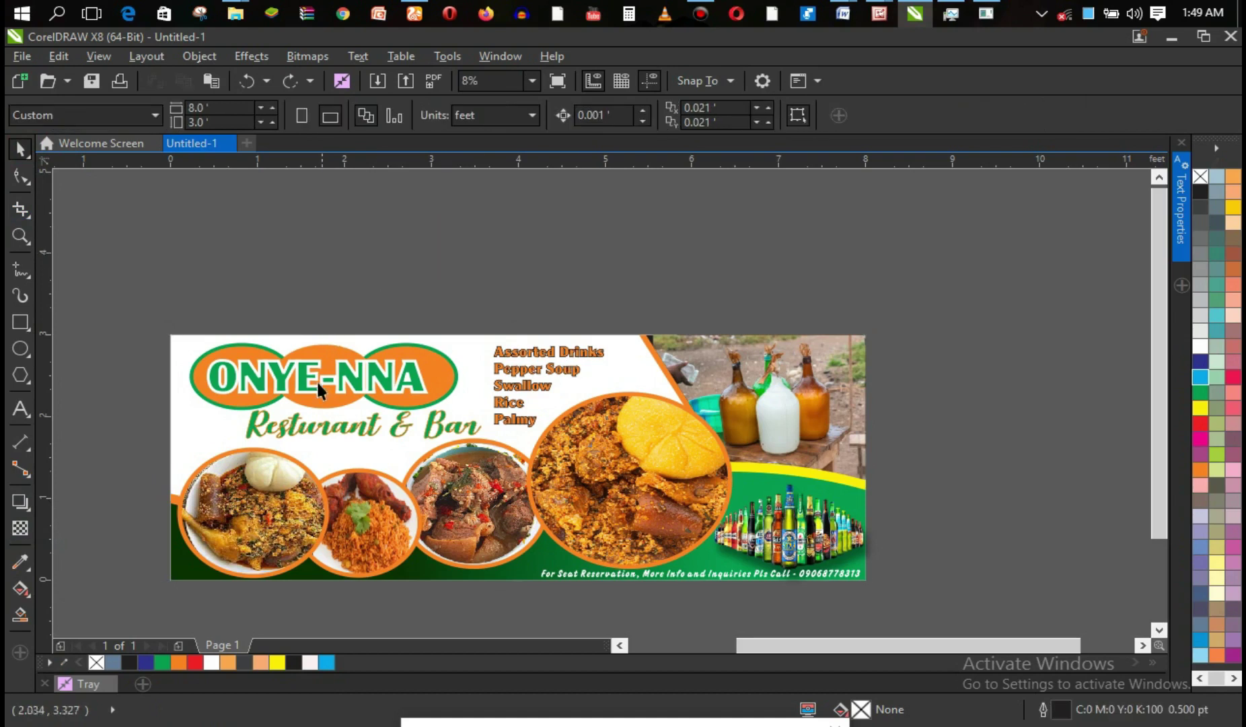
pyautogui.click(196, 425)
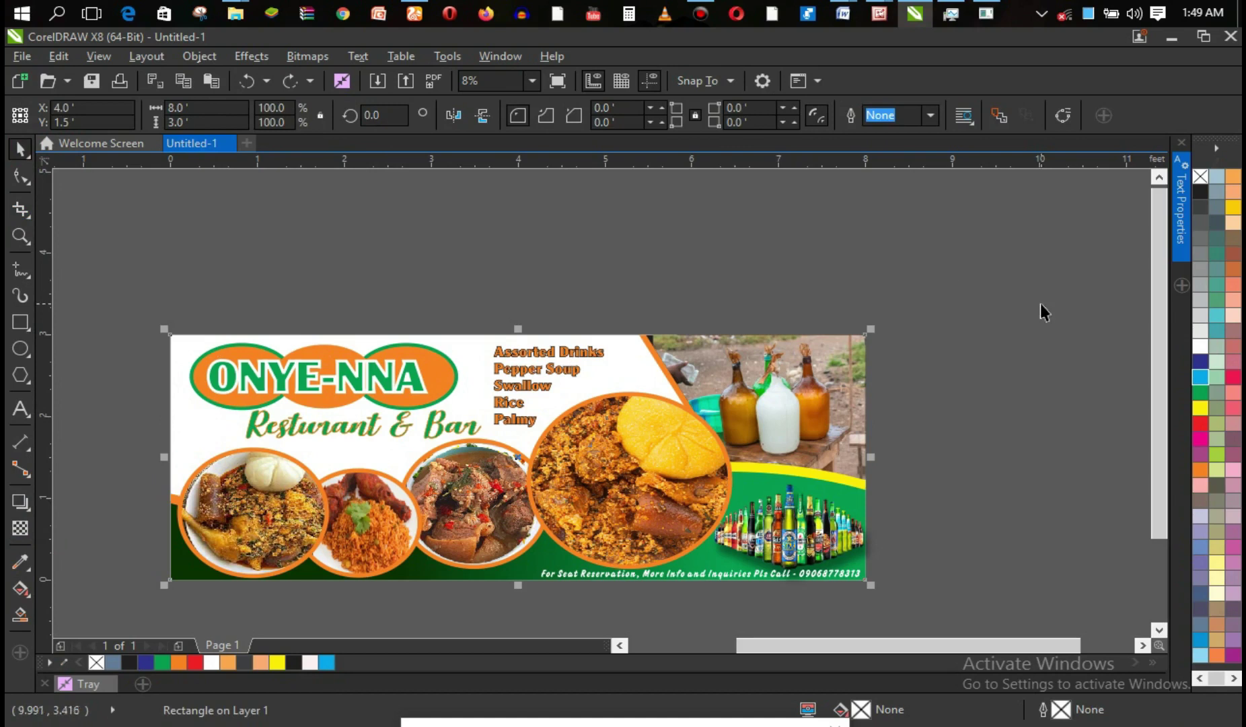
pyautogui.click(1201, 377)
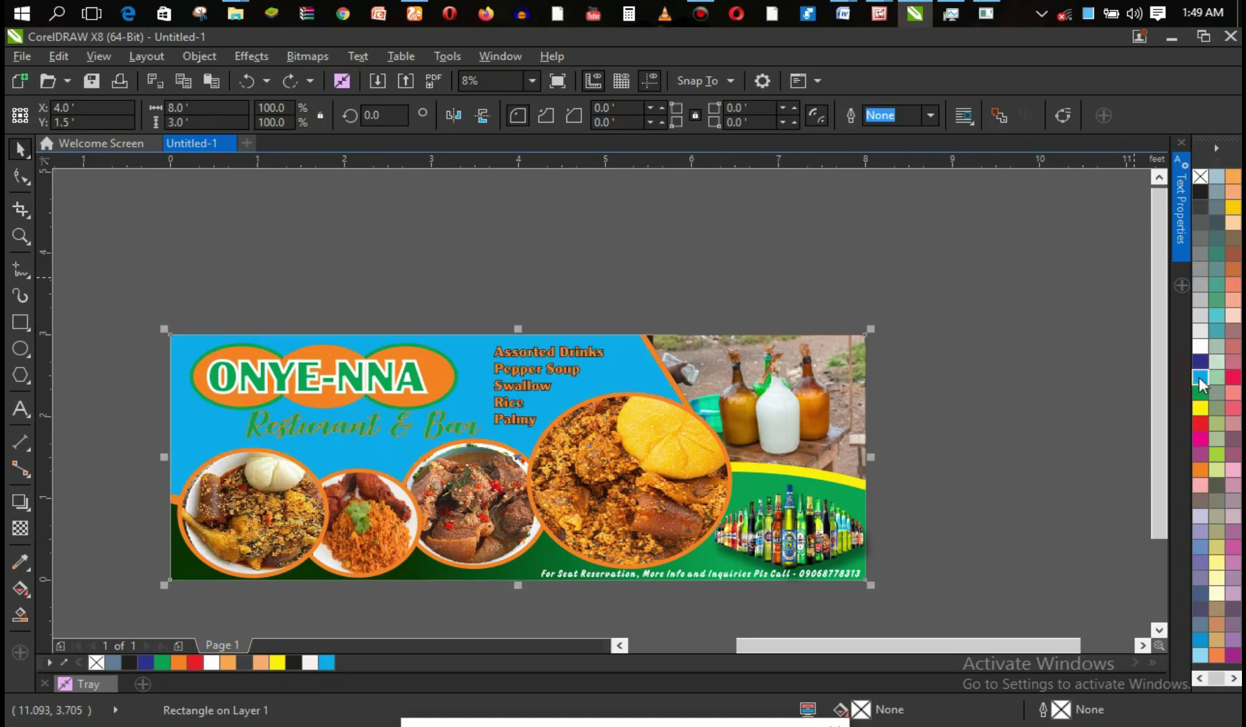
pyautogui.click(1017, 373)
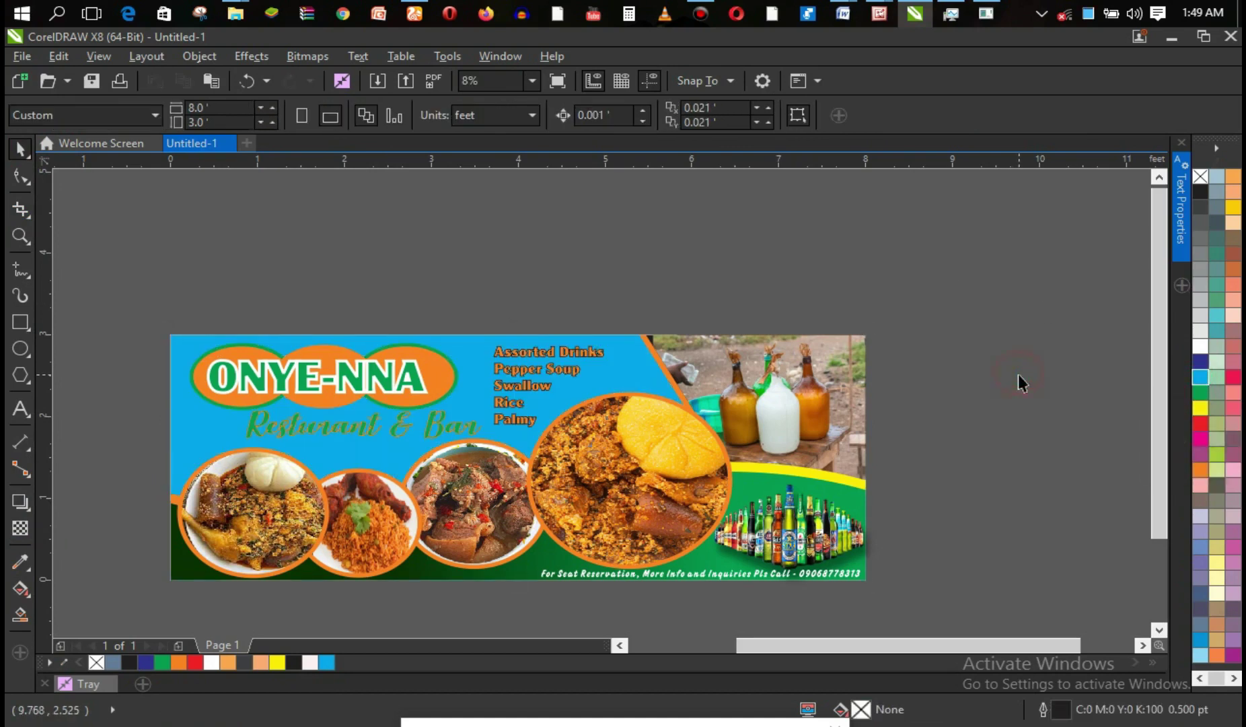
# Apply transparency to the cyan background so it fades to a pale light blue.
pyautogui.click(474, 386)
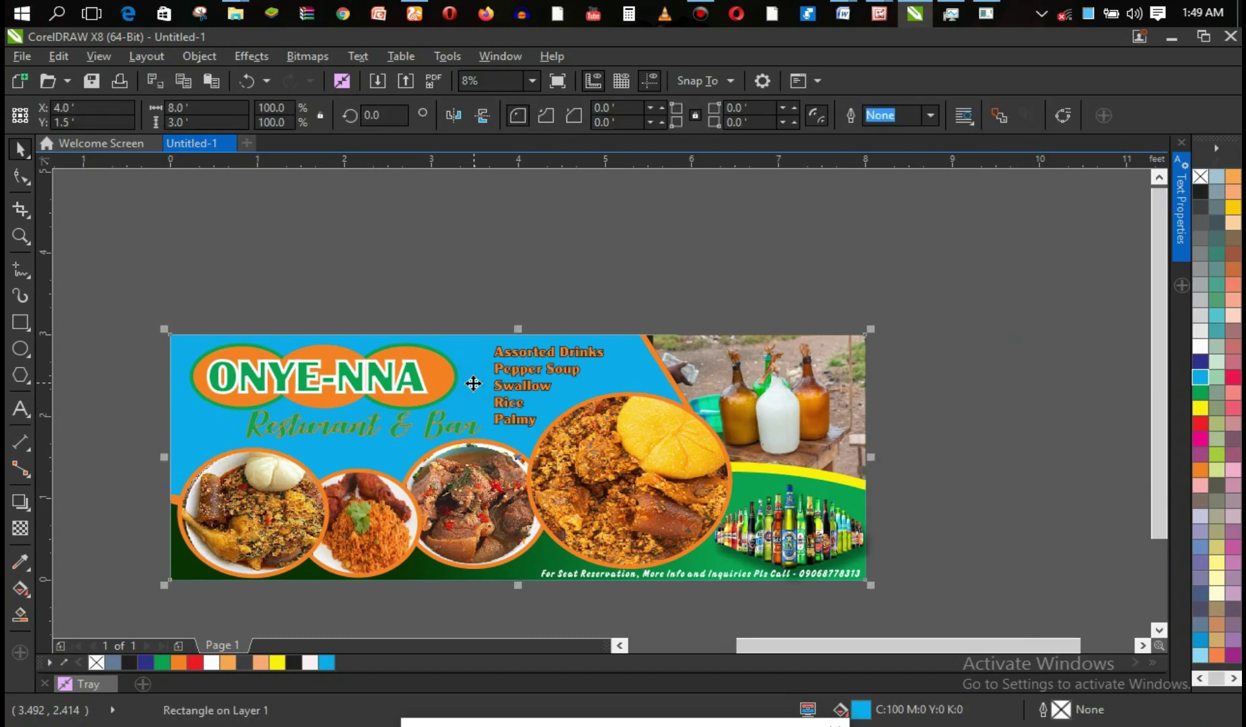
pyautogui.click(21, 528)
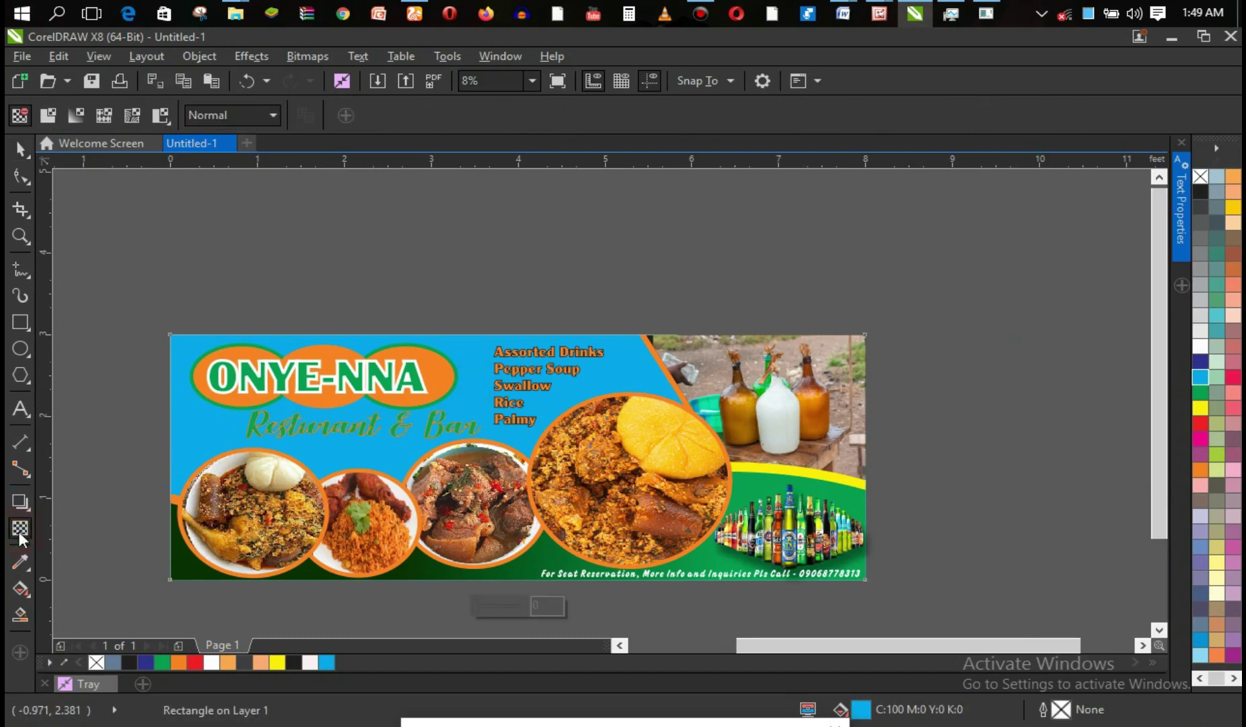
pyautogui.moveTo(503, 603); pyautogui.dragTo(512, 604)
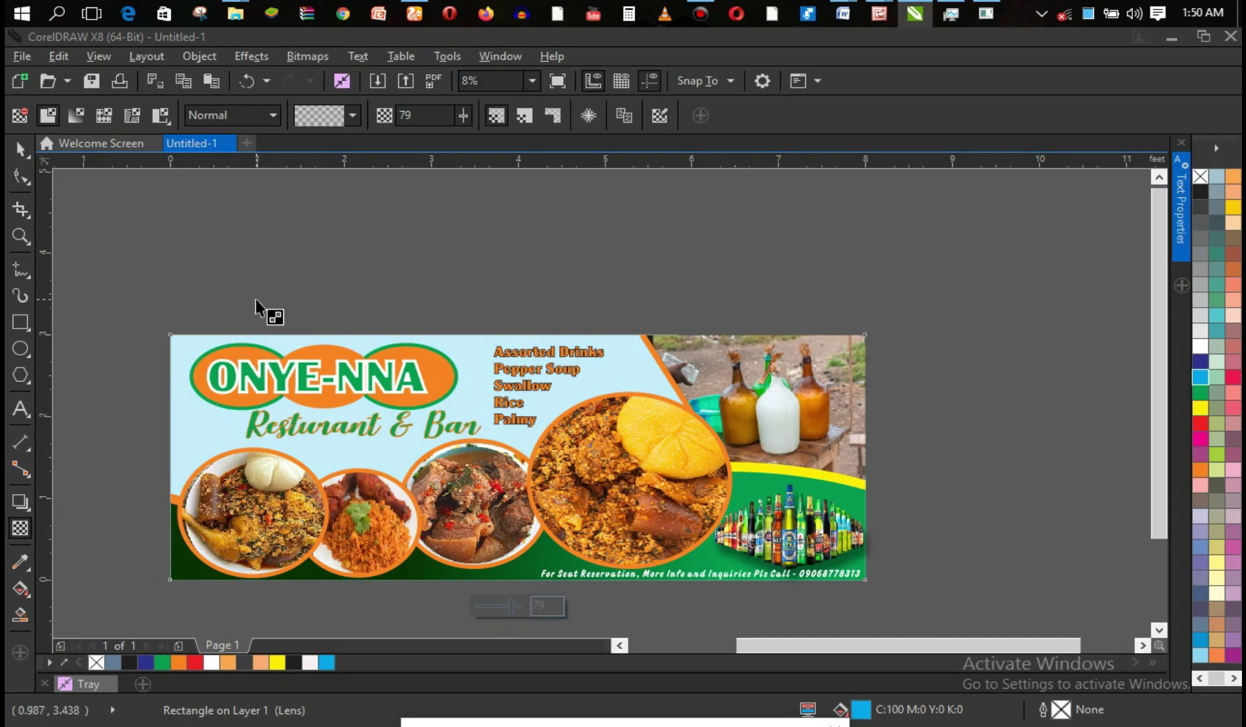
pyautogui.click(27, 152)
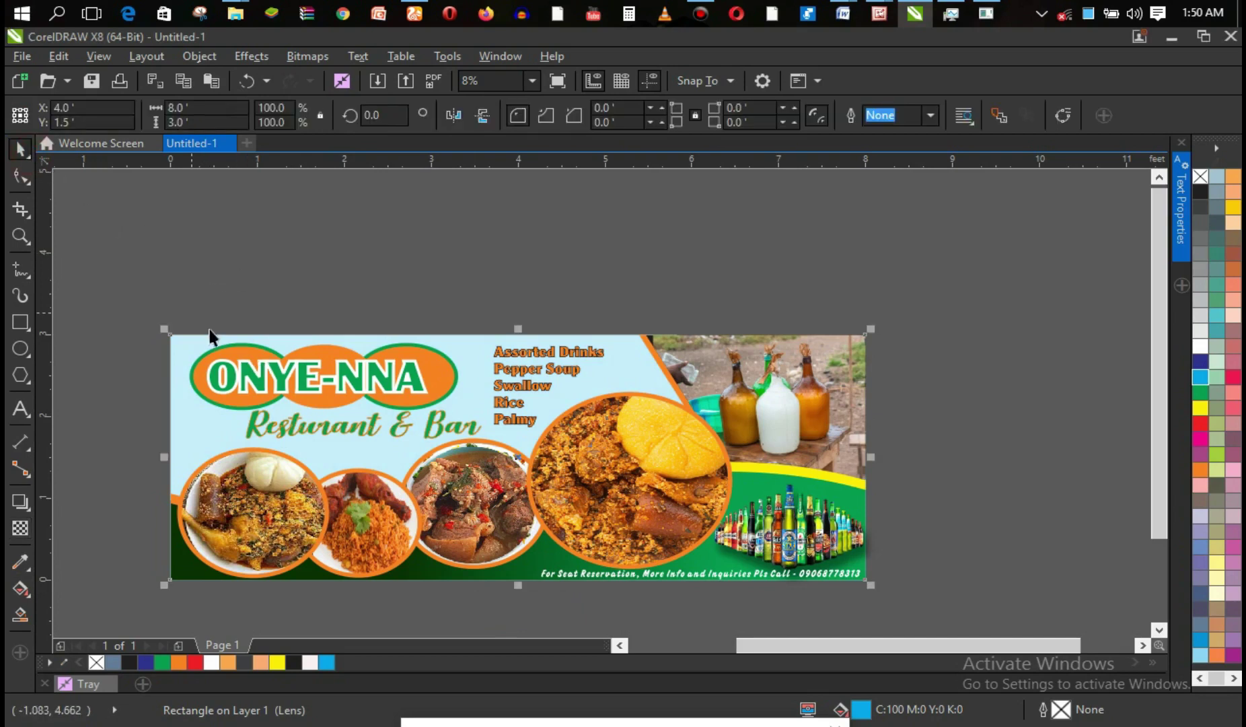
pyautogui.click(809, 251)
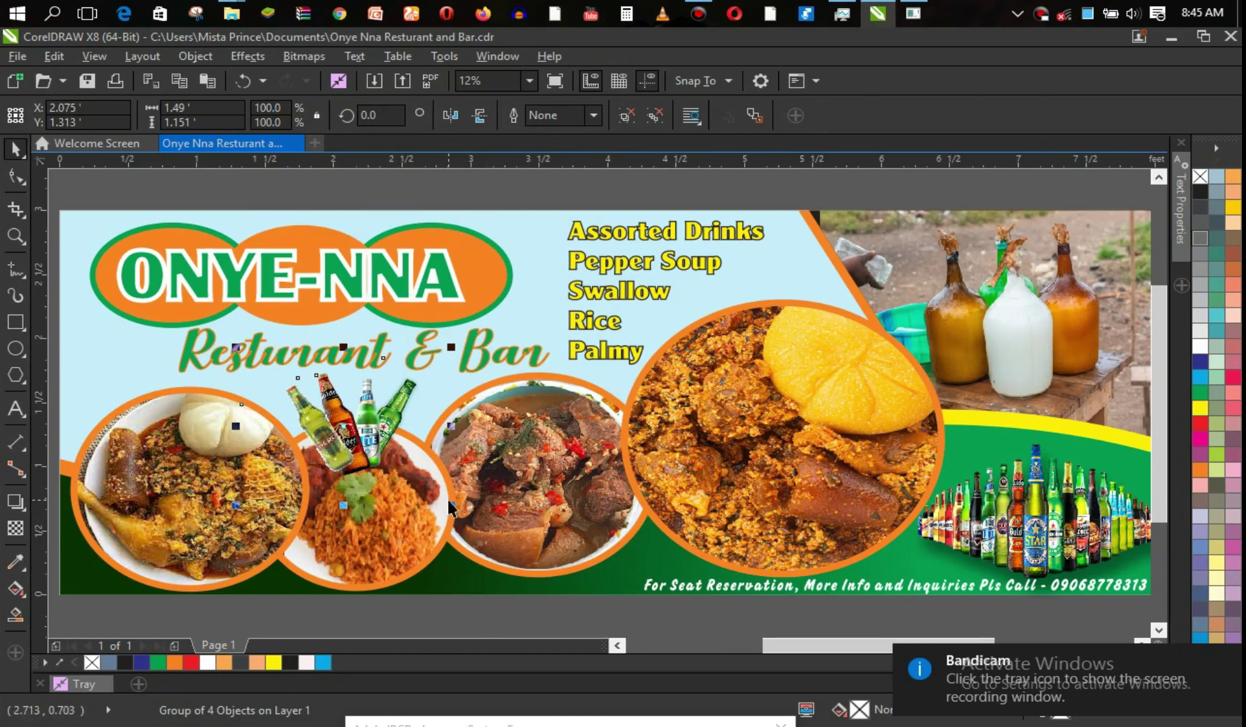
# Move the left food-plate group to the front of the layer (Shift+PgUp), ahead of the small beer bottles.
pyautogui.click(438, 618)
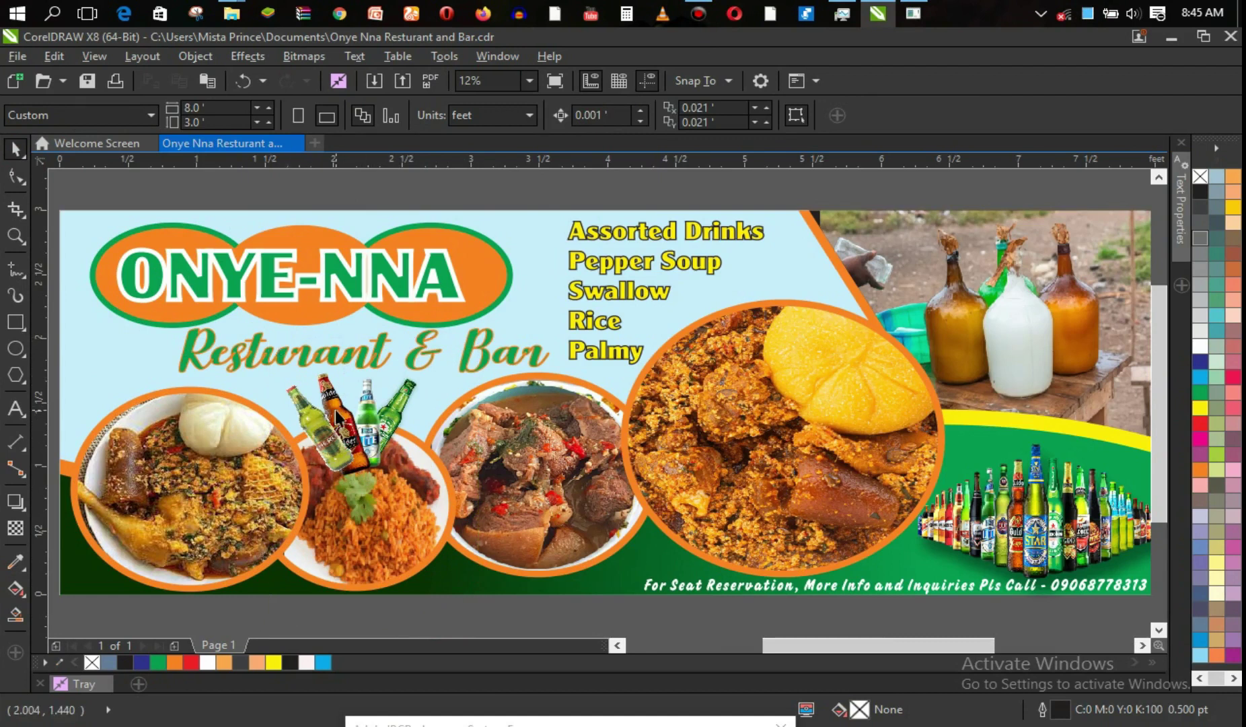
pyautogui.click(337, 417)
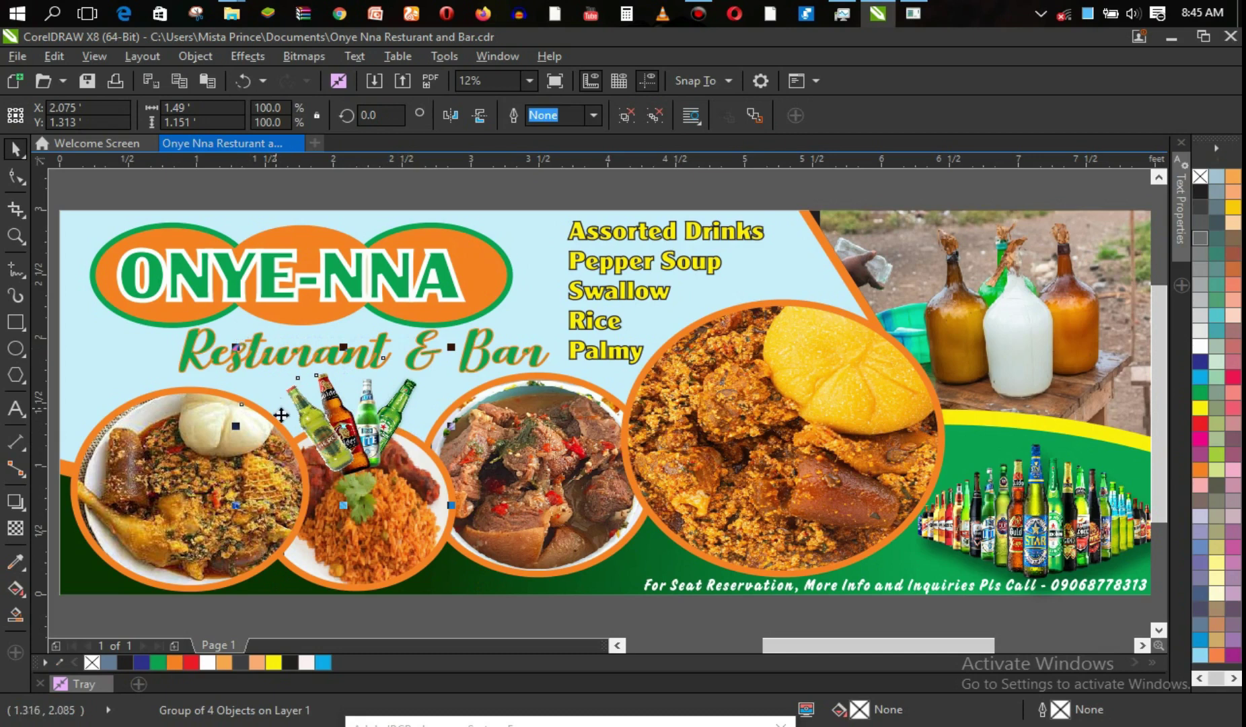
pyautogui.click(469, 616)
pyautogui.click(222, 501)
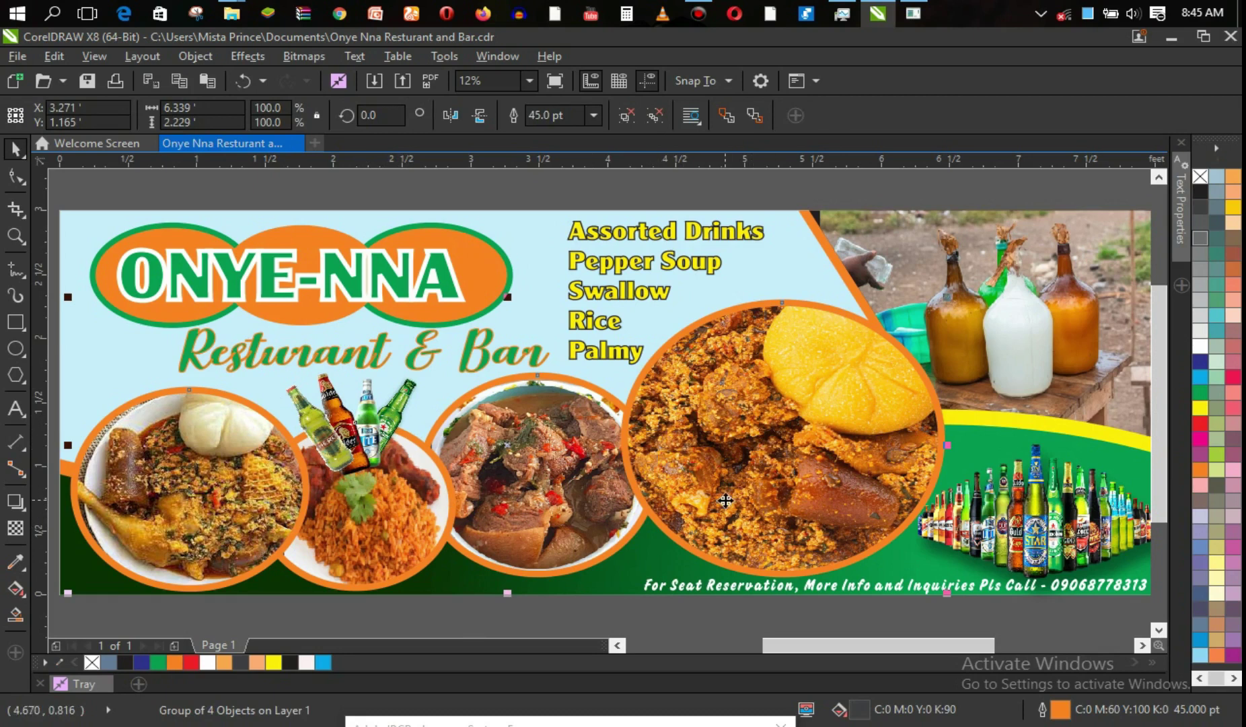
pyautogui.hotkey('shift', 'pageup')
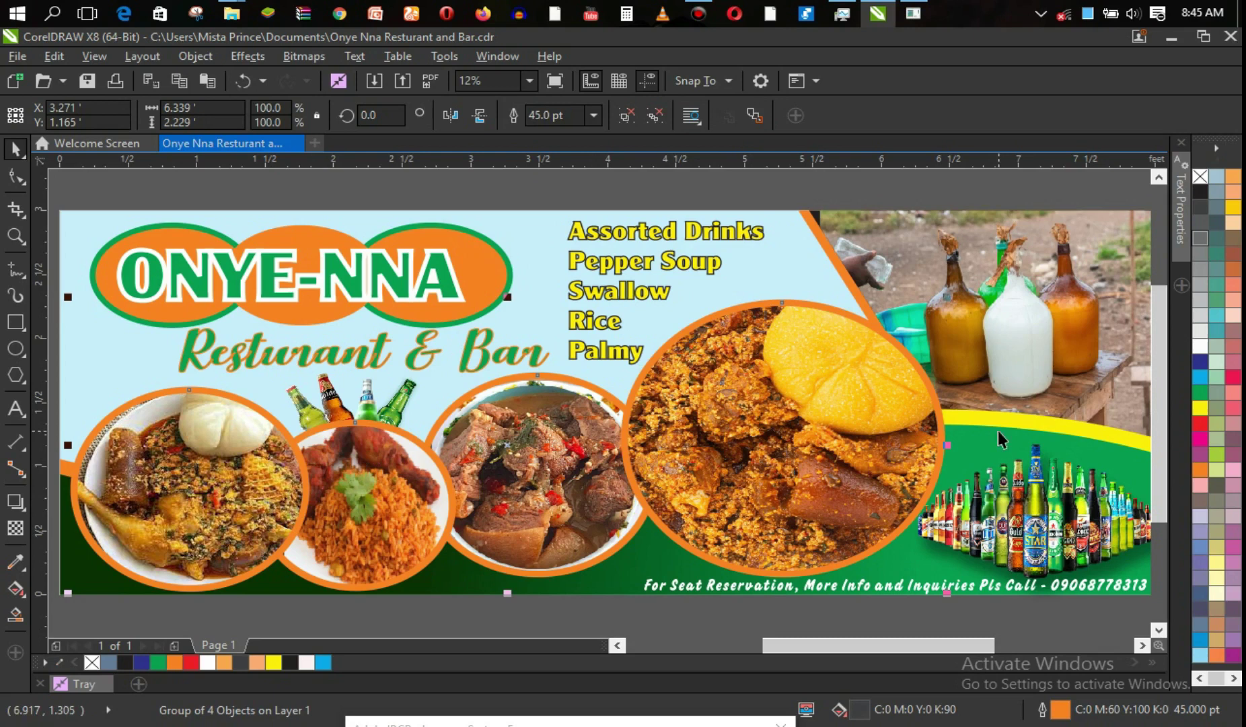
pyautogui.click(430, 608)
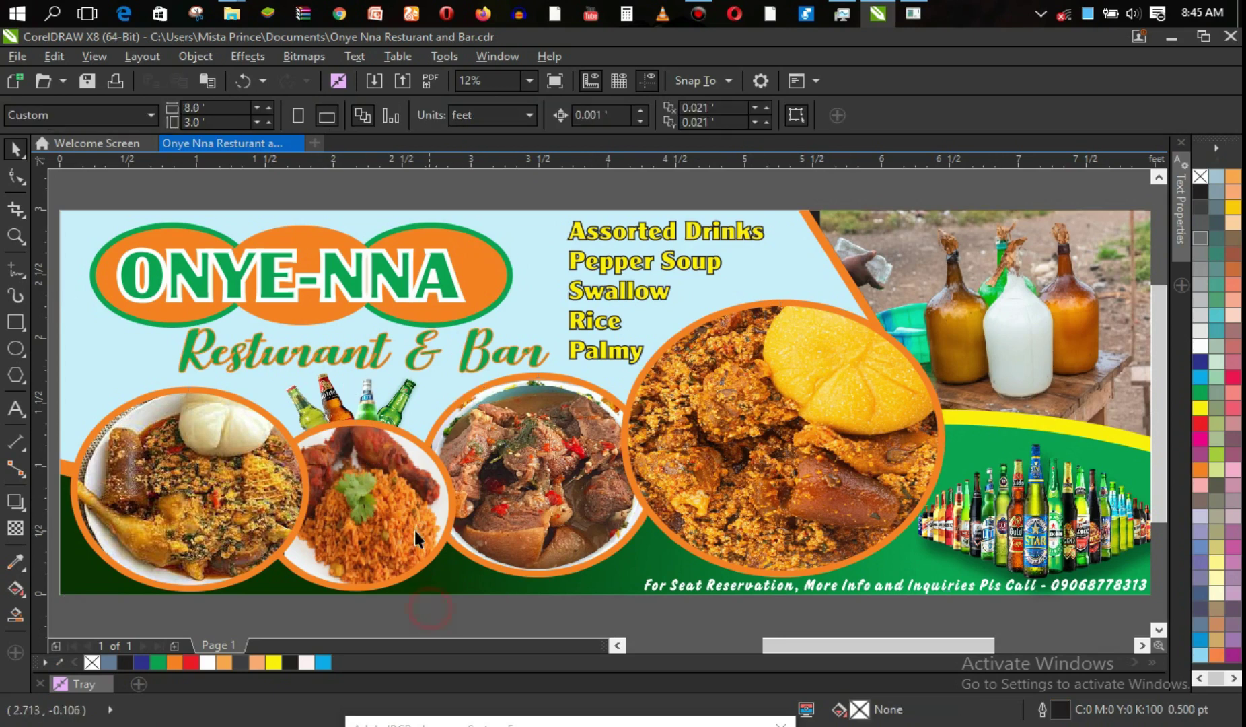
pyautogui.click(376, 404)
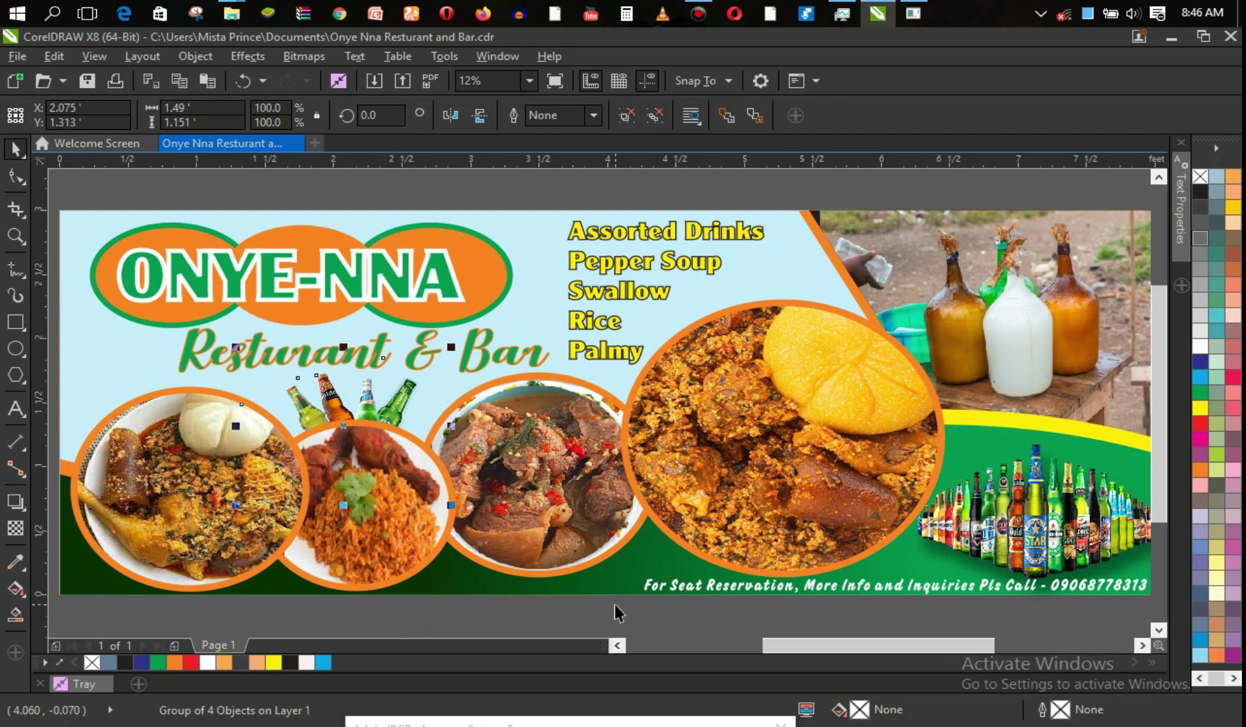
pyautogui.click(574, 617)
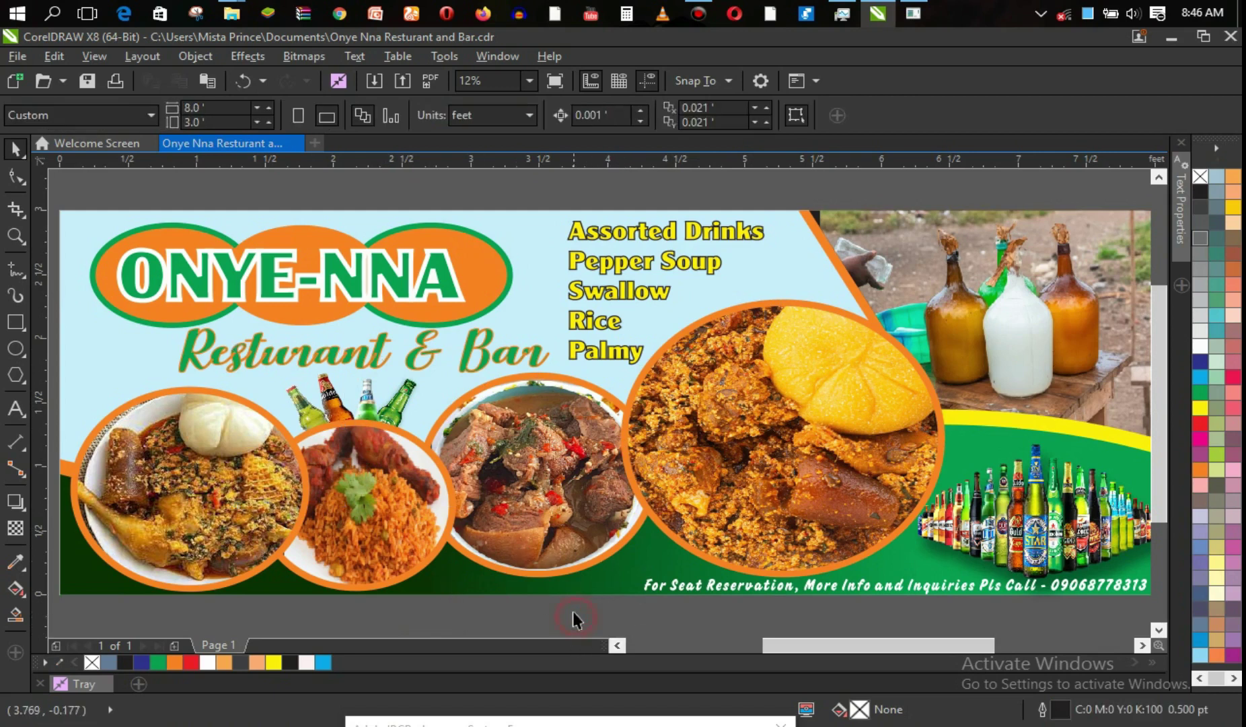